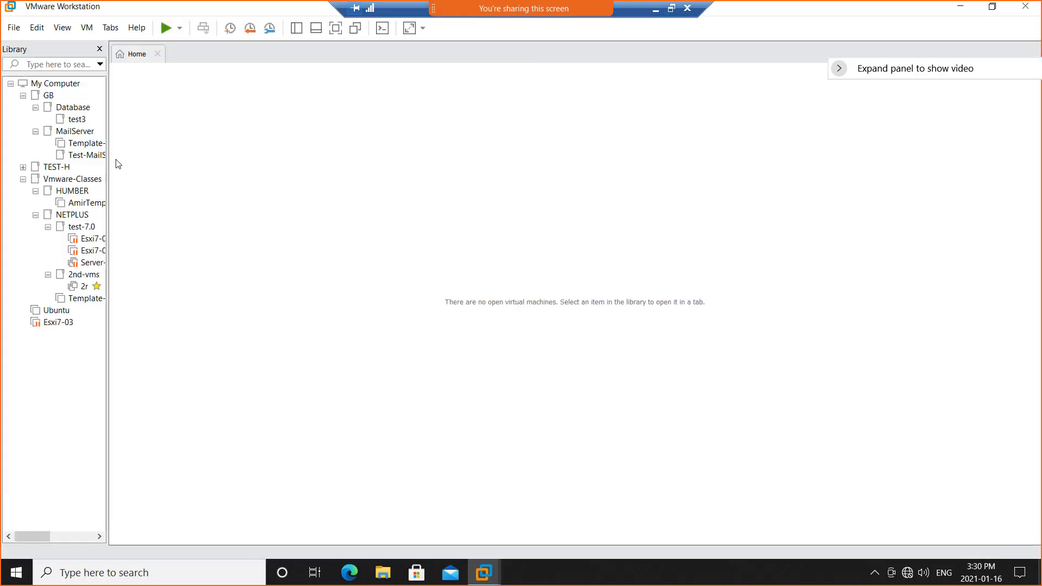
Start a new virtual machine with the Typical configuration and choose to install the operating system later.
drag(108, 170, 159, 173)
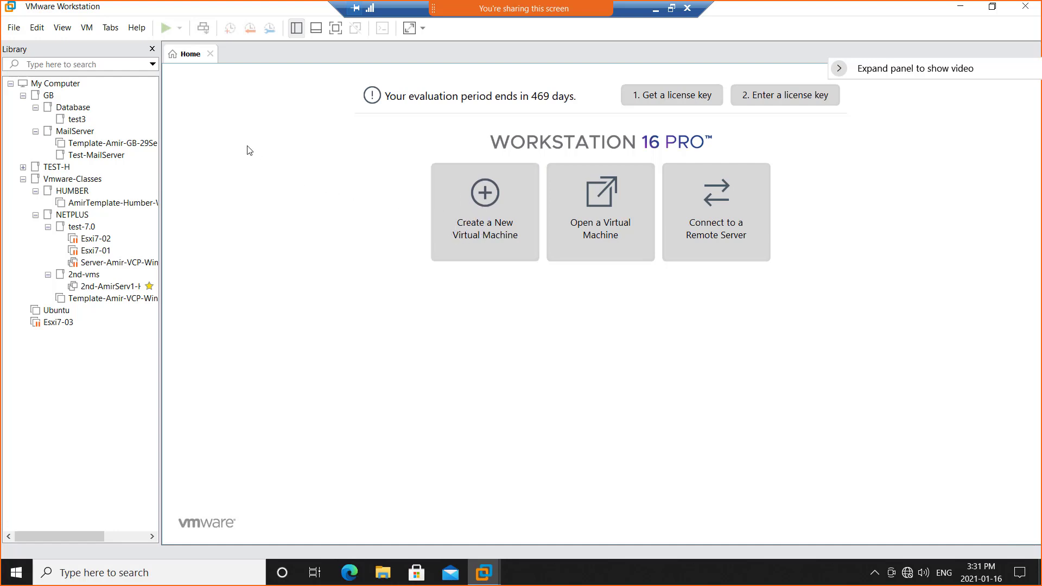
click(14, 27)
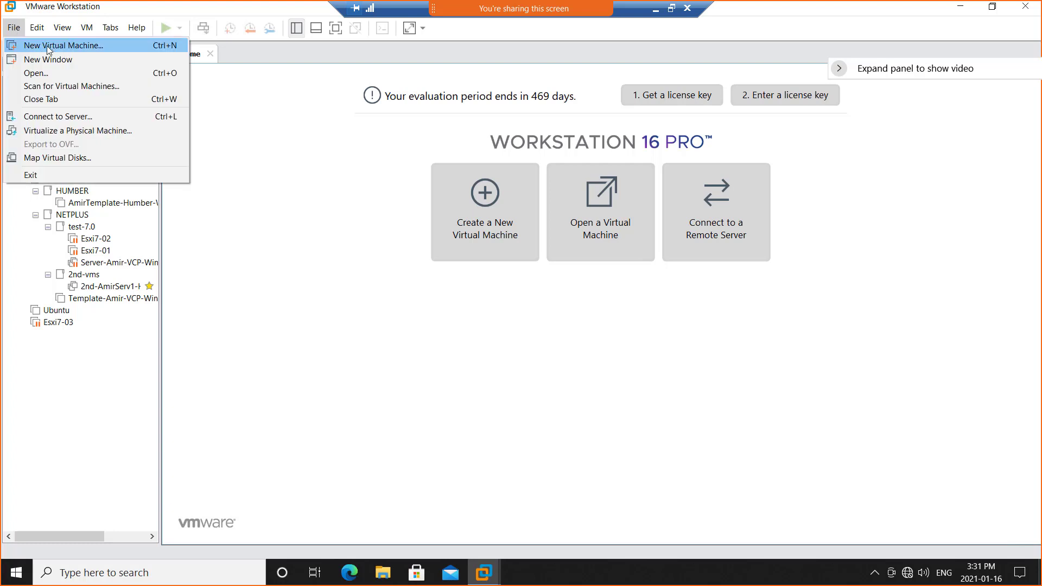
click(311, 184)
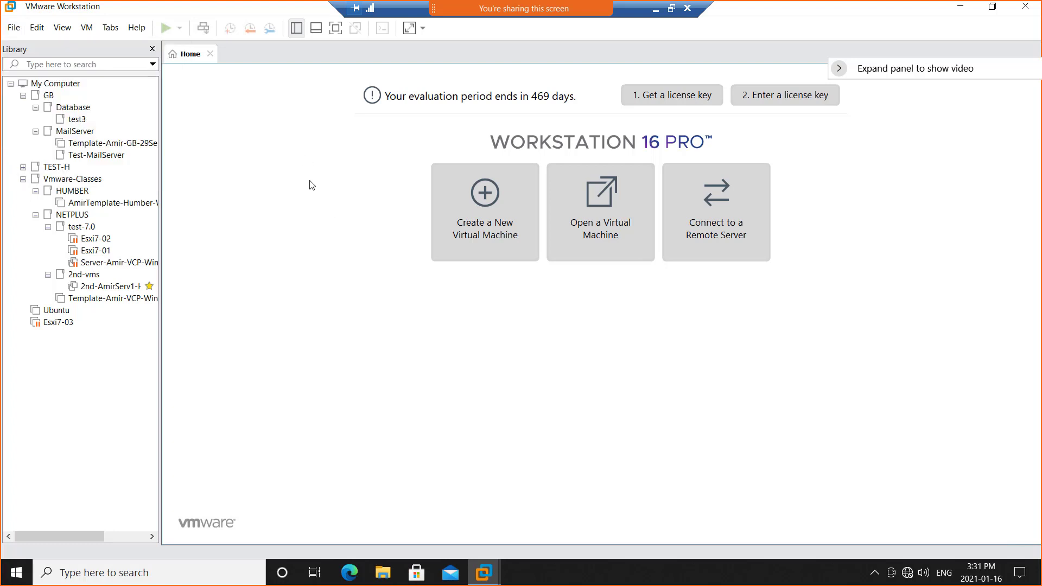
click(484, 228)
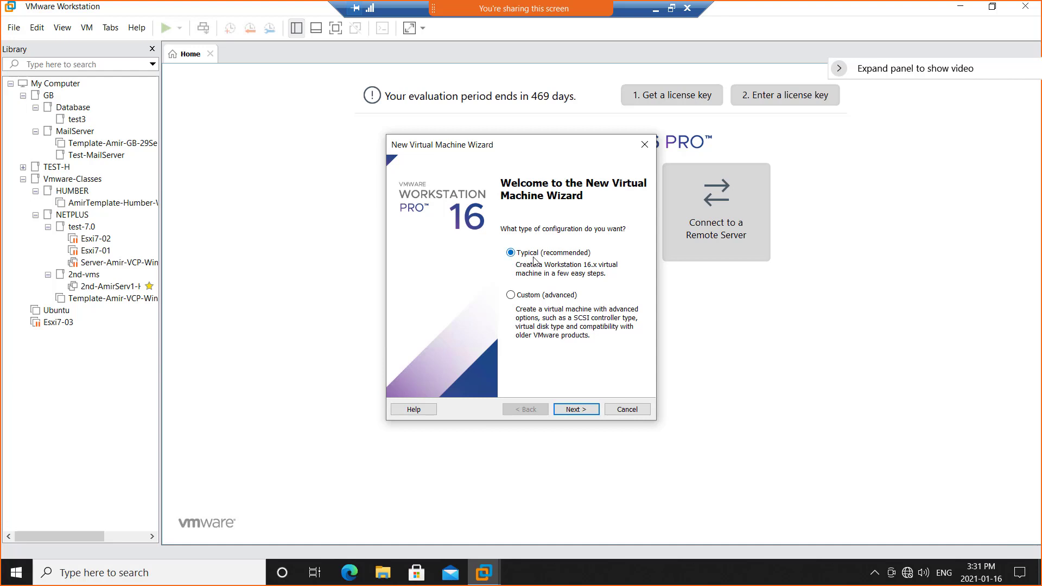
click(579, 410)
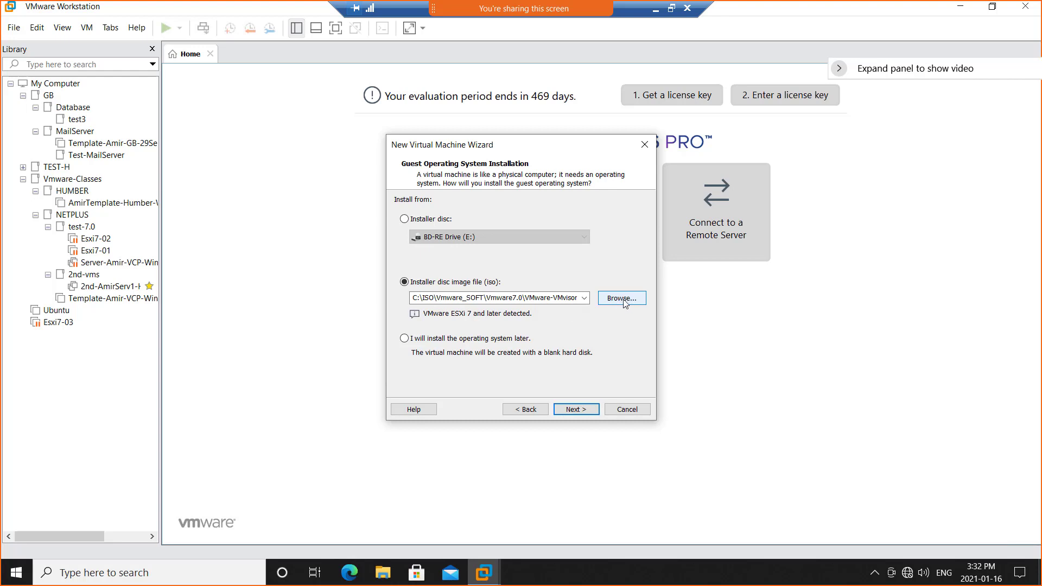
click(405, 339)
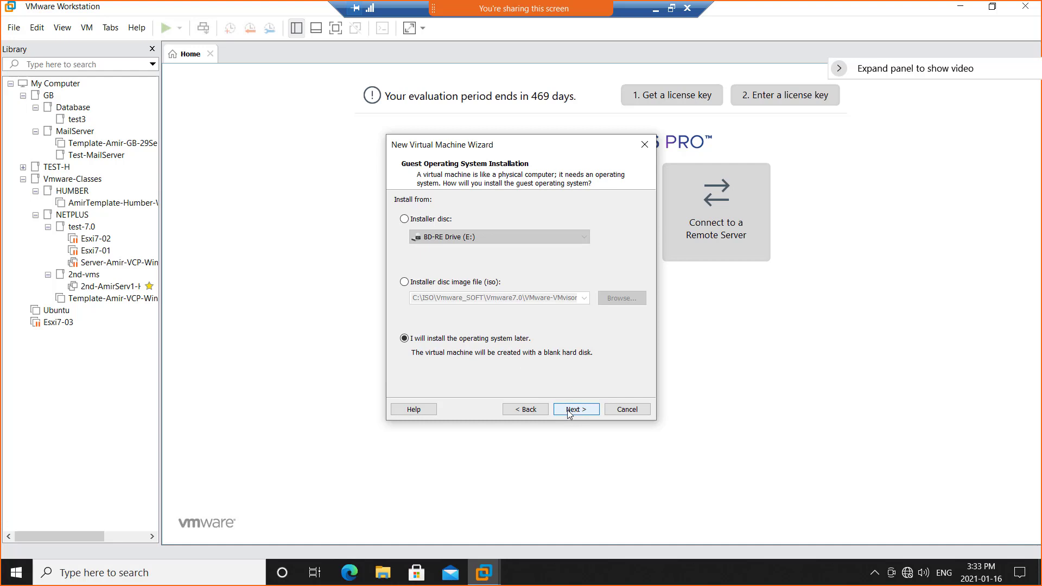
Switch to File Explorer and look through the Vmware_SOFT and GB_Soft folders on the D: drive.
click(383, 578)
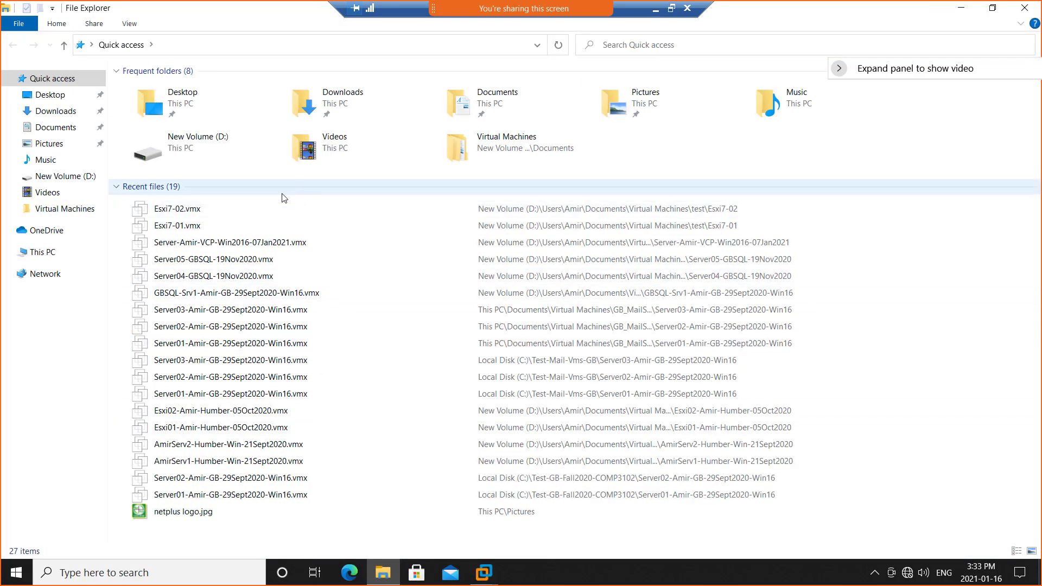
click(64, 254)
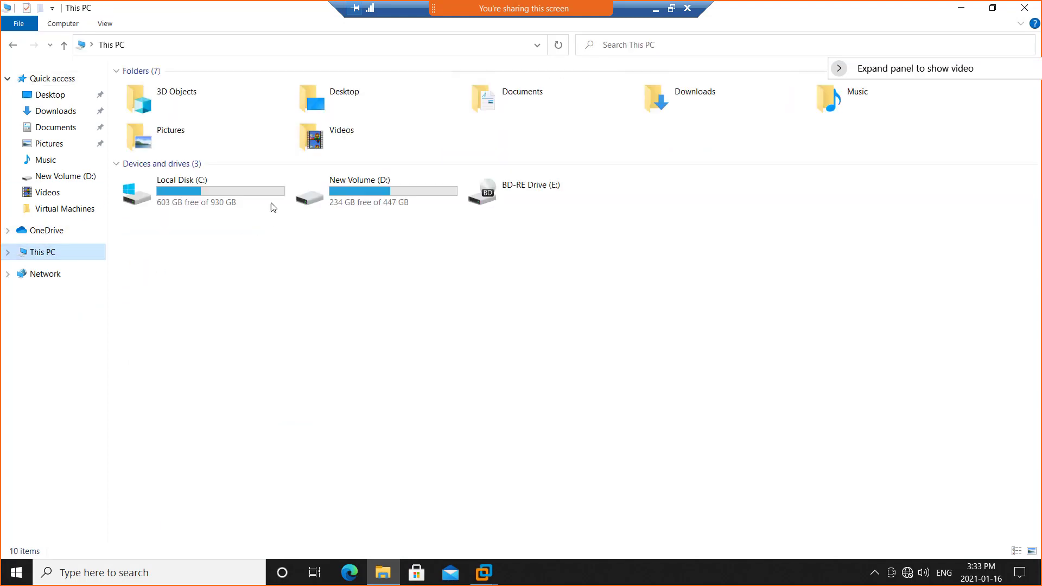
double_click(335, 200)
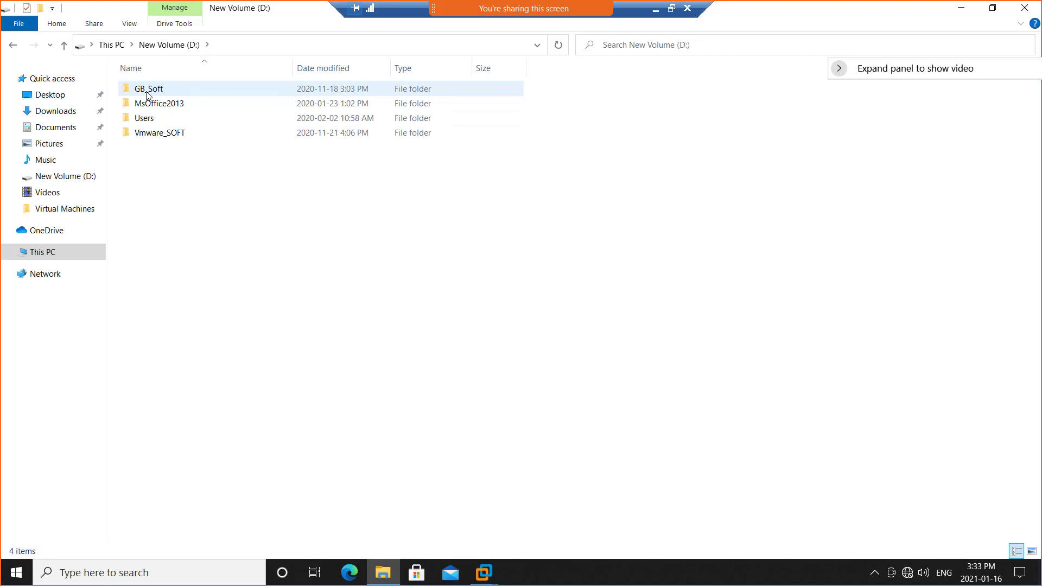
double_click(153, 133)
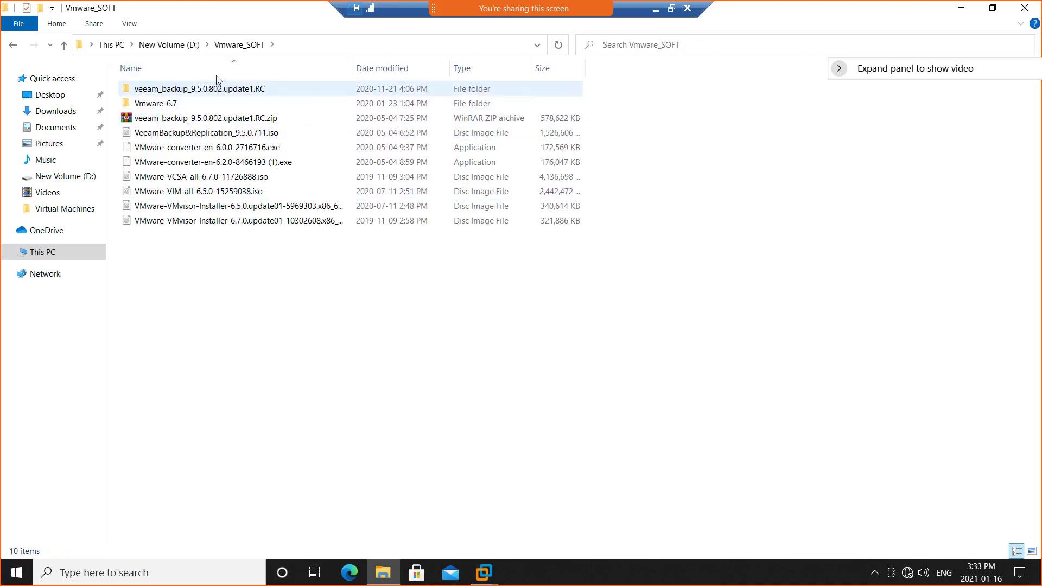
click(193, 46)
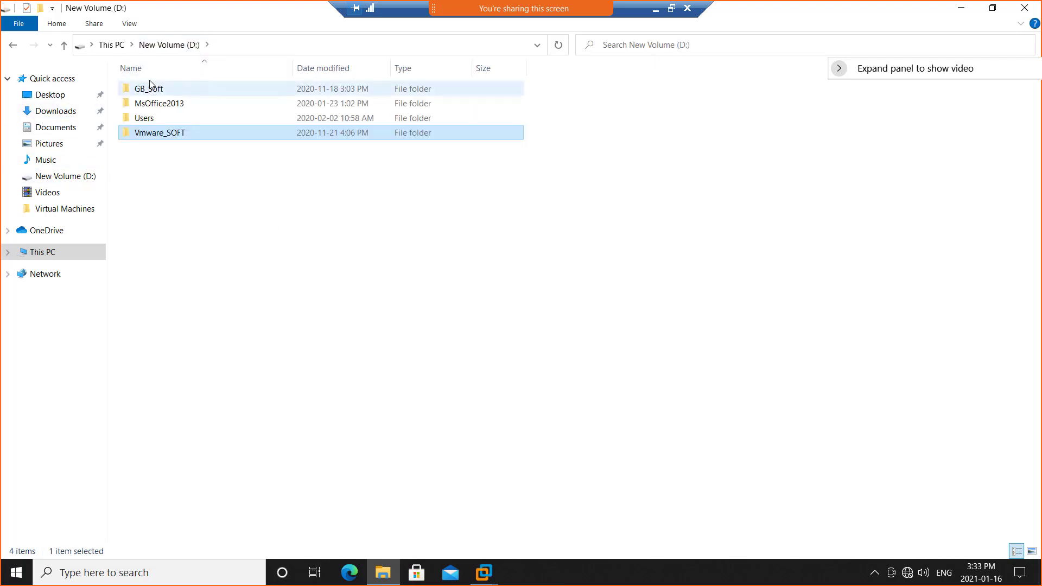
double_click(161, 94)
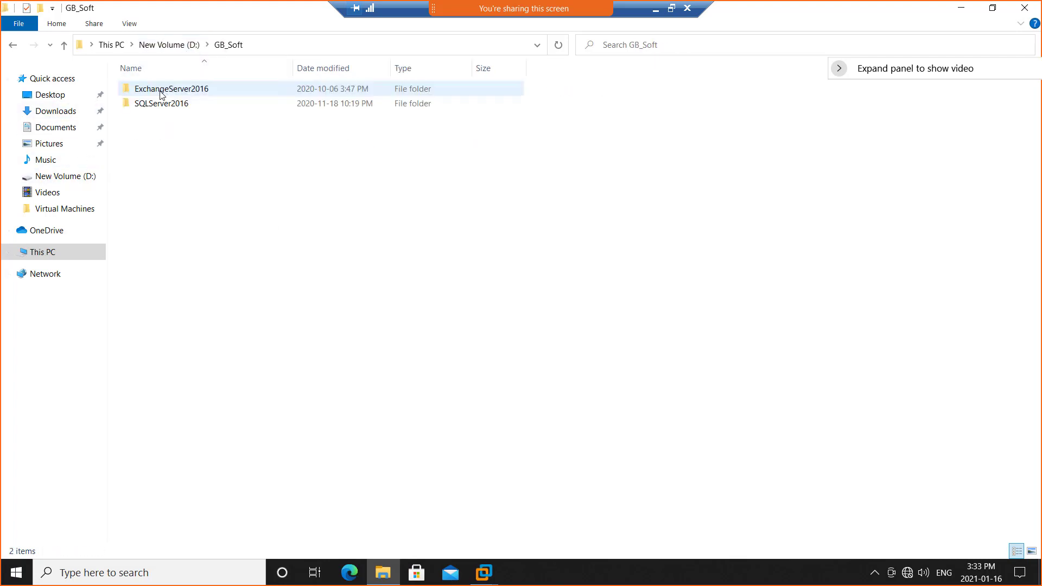
click(172, 46)
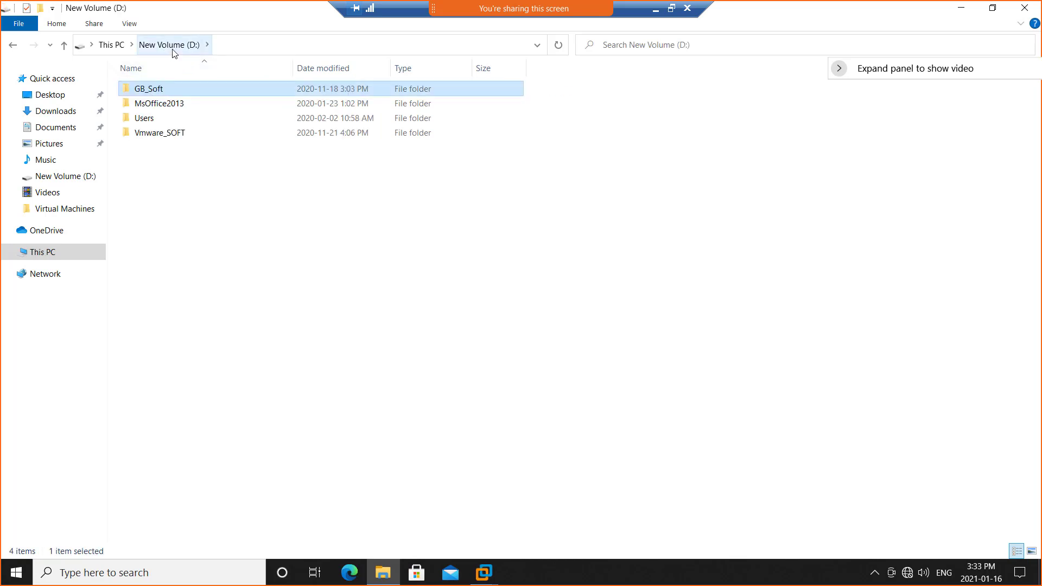
click(111, 46)
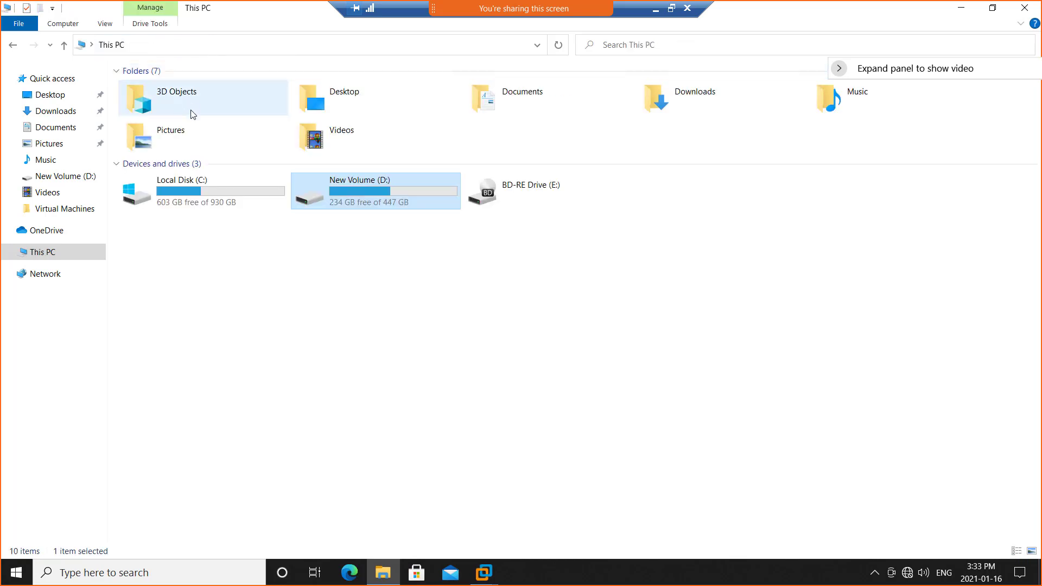
Open the nested ISO folder on the C: drive and sort its files by date modified, newest first.
click(167, 191)
double_click(168, 191)
double_click(141, 103)
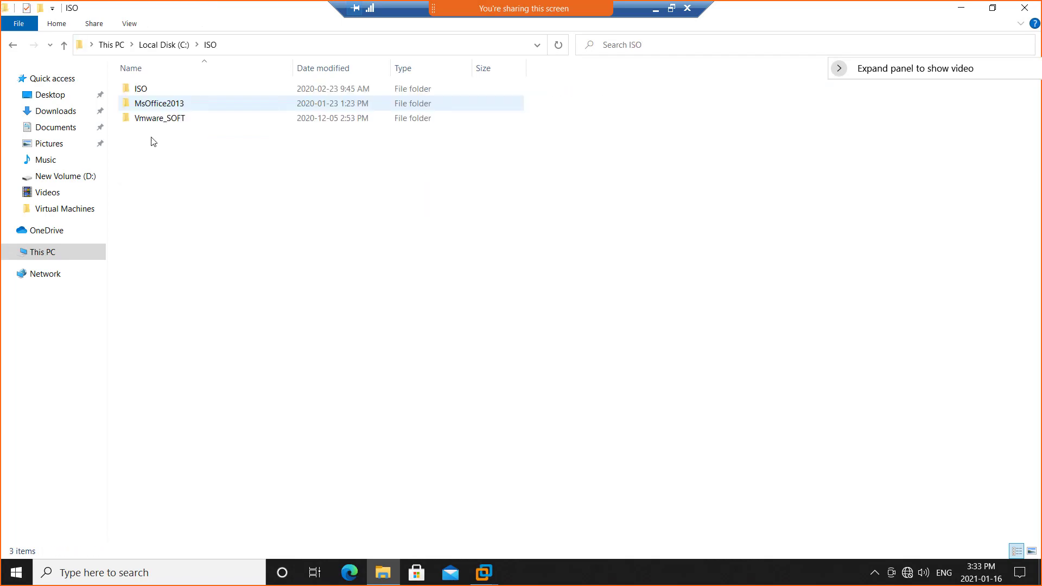
double_click(140, 90)
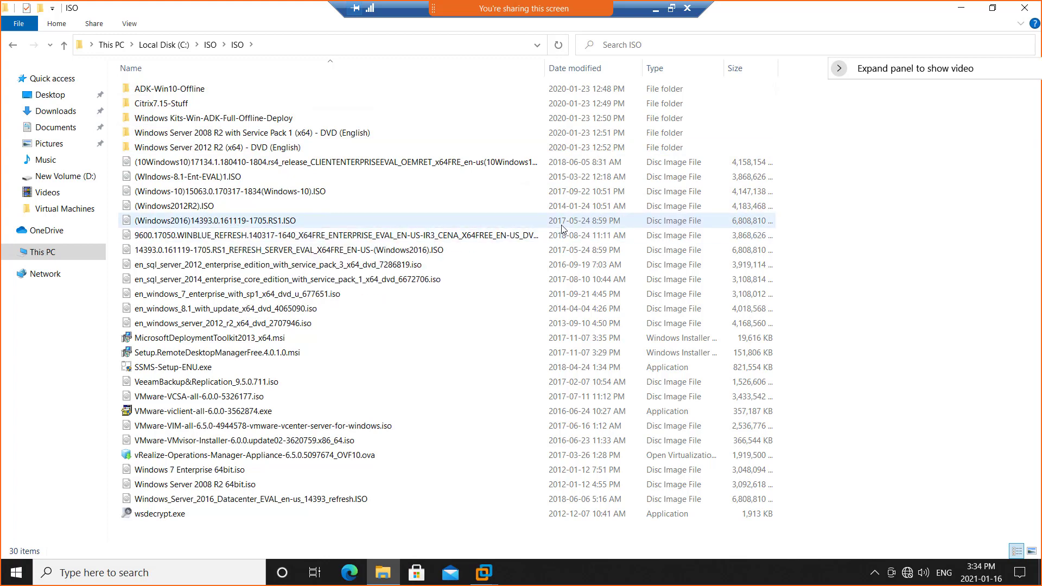
click(574, 69)
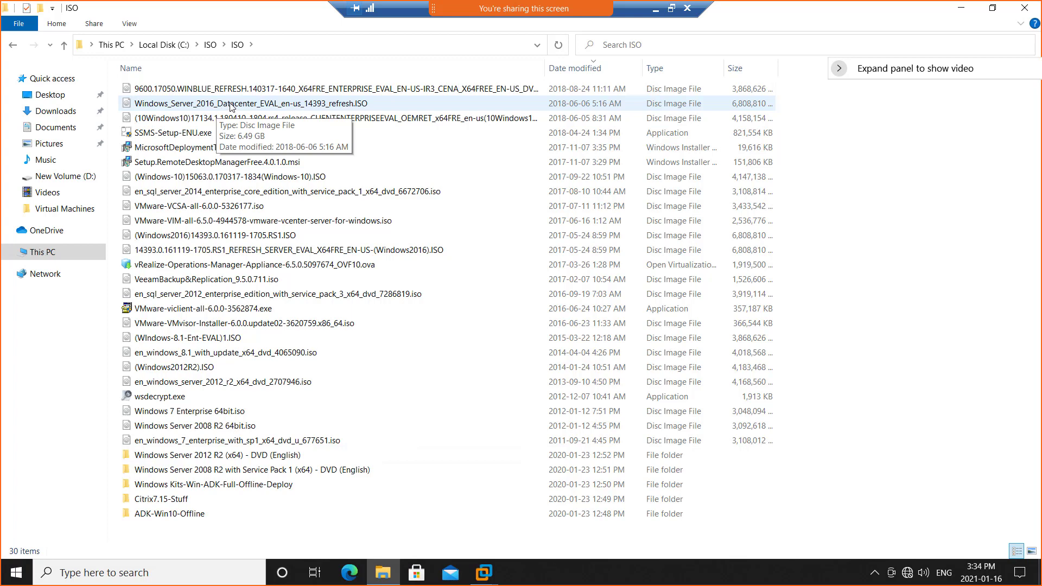
Return to the VMware Workstation wizard and set the guest operating system to Microsoft Windows, version Windows Server 2016.
mouse_move(484, 573)
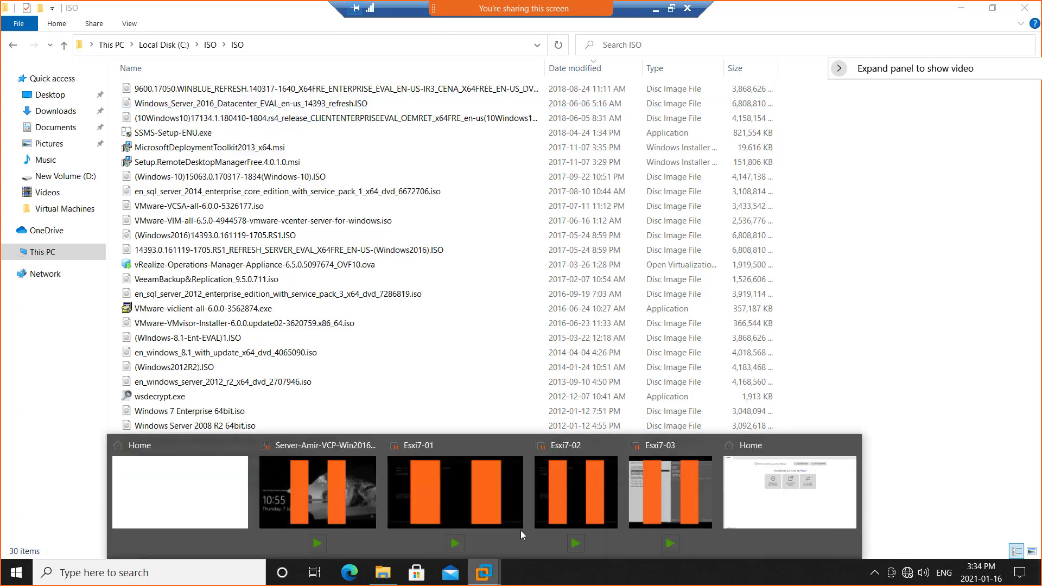
click(794, 491)
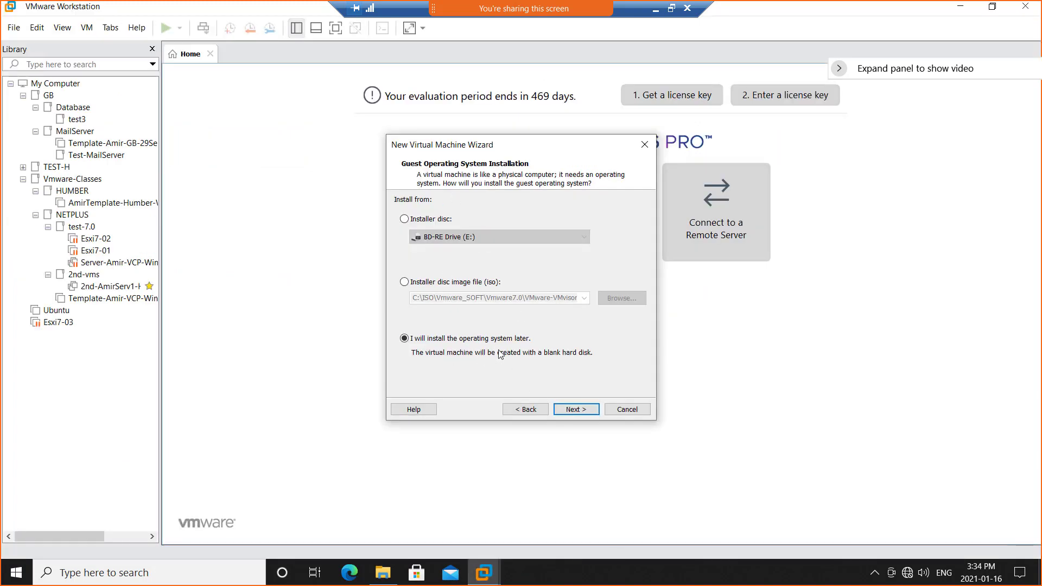
click(569, 409)
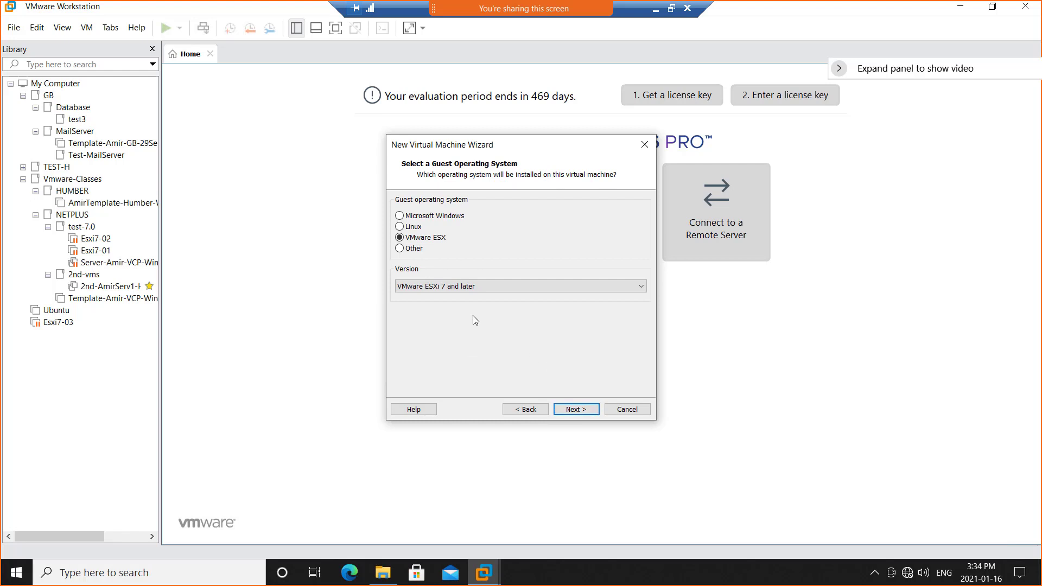
click(439, 216)
click(484, 287)
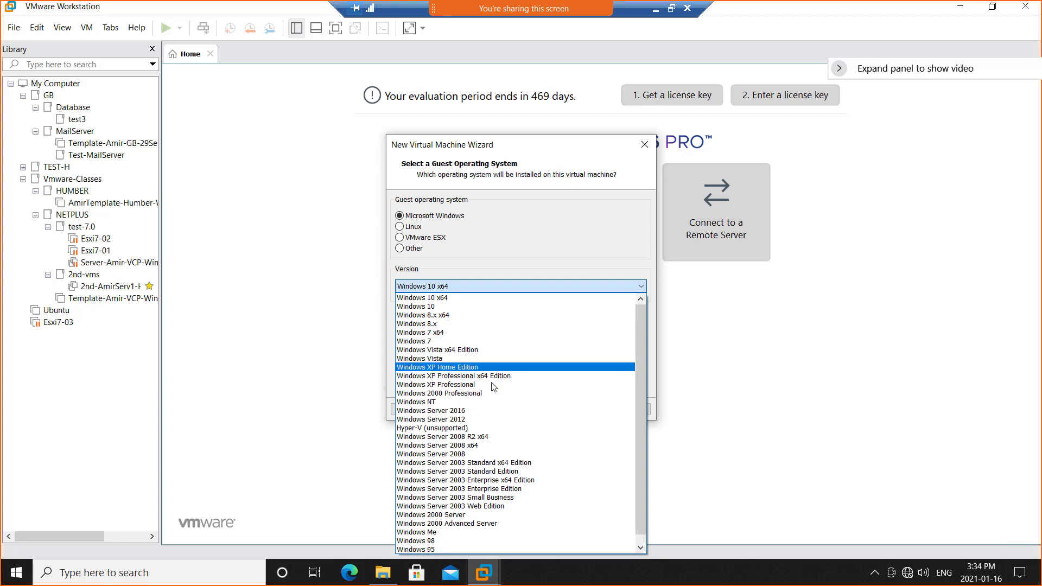
click(469, 412)
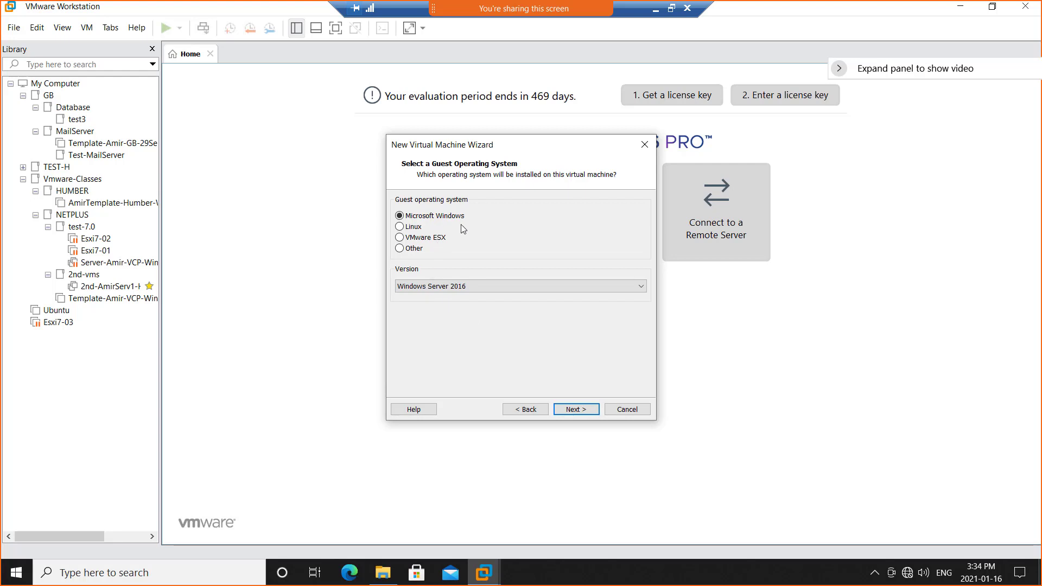
click(568, 413)
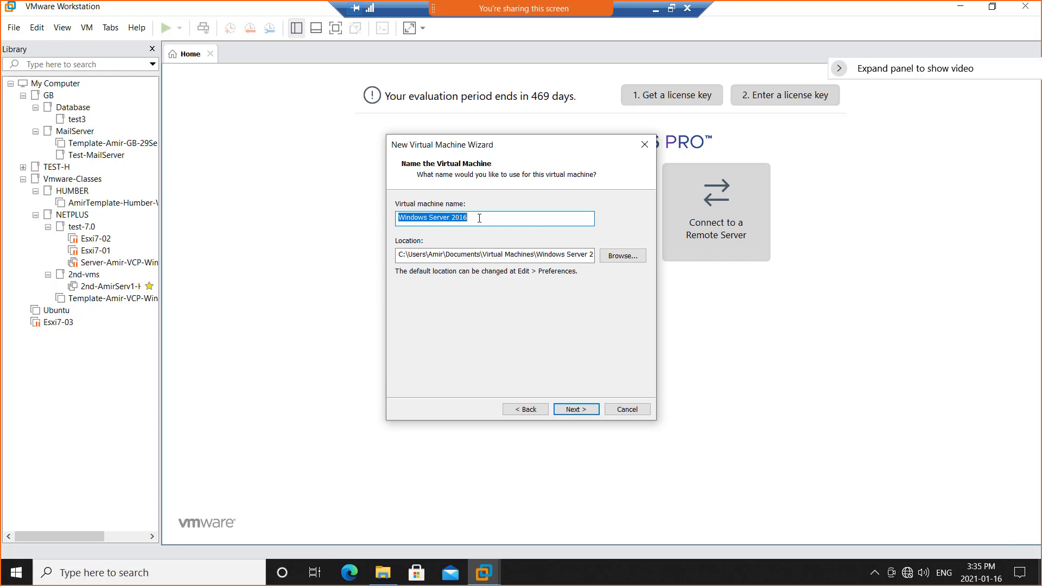
Name the virtual machine Win01, the owner's first name, 16jan2021 and VCP7, joined by hyphens, and change its location's drive letter to d.
text(Win01)
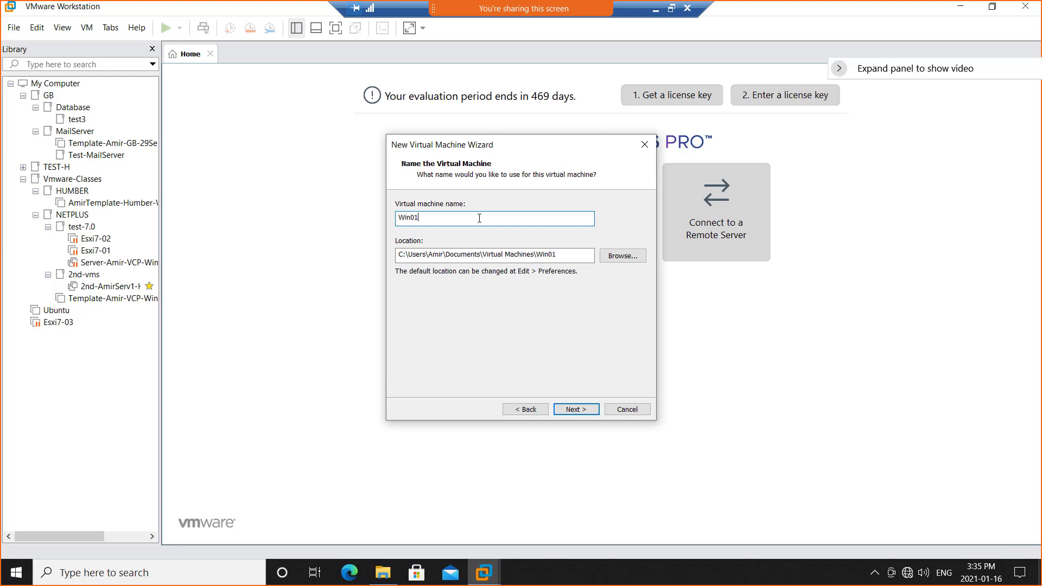
text(-Amir-)
text(16jan2021-VCP7)
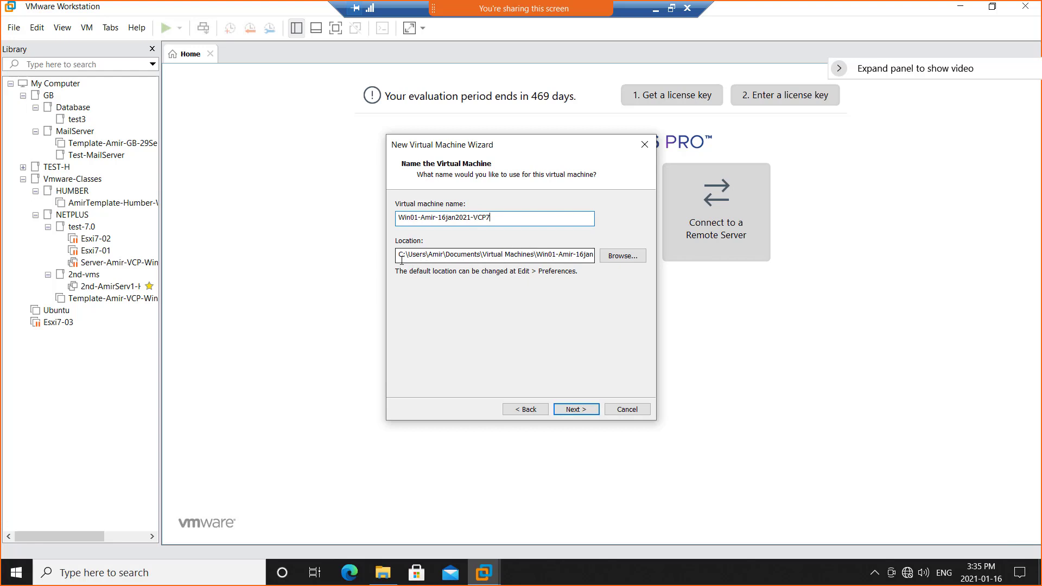
drag(401, 257, 396, 255)
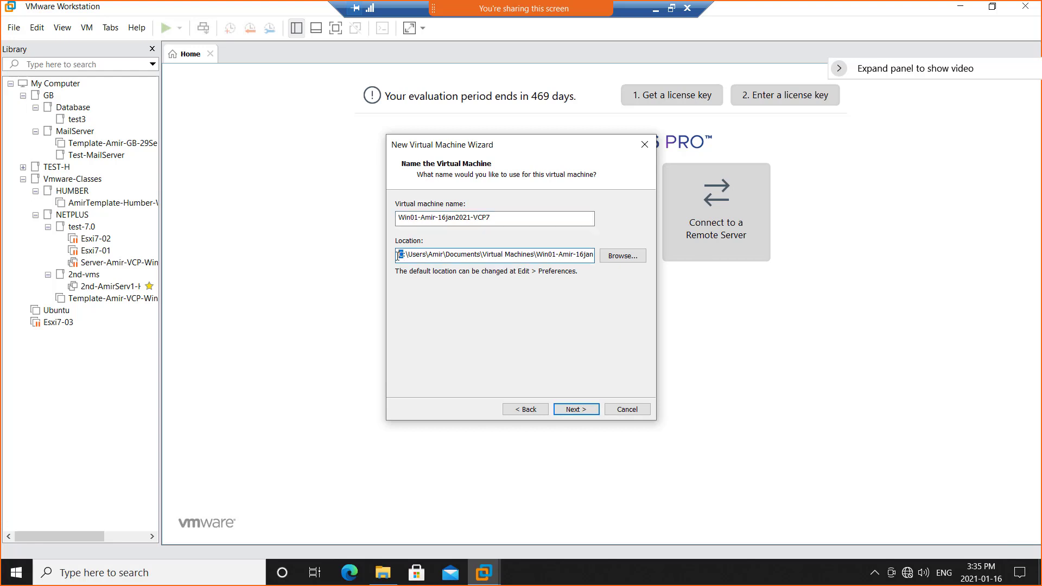
text(d)
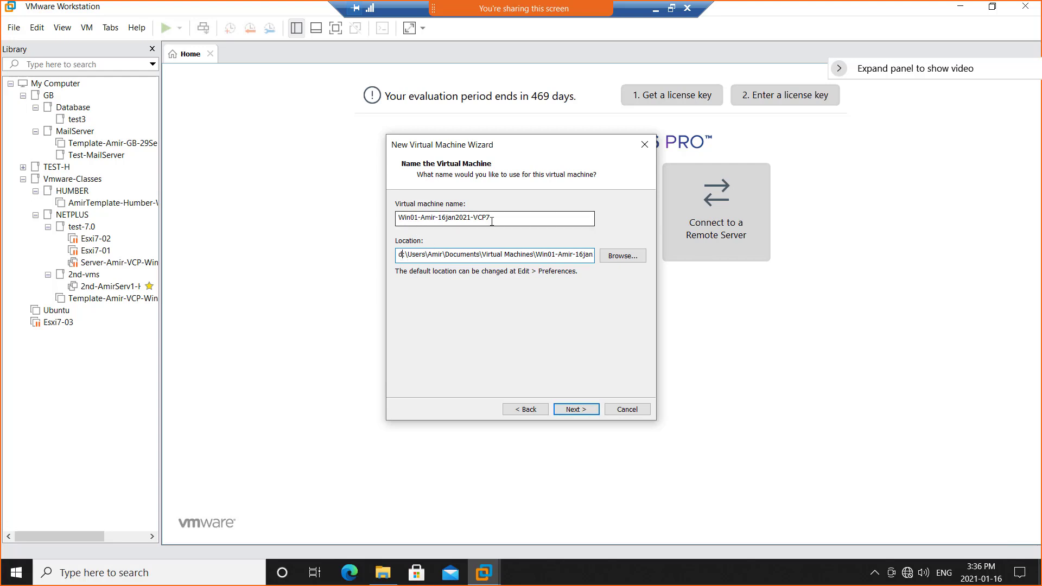
Copy the full virtual machine name to the clipboard.
drag(497, 218, 403, 219)
right_click(407, 218)
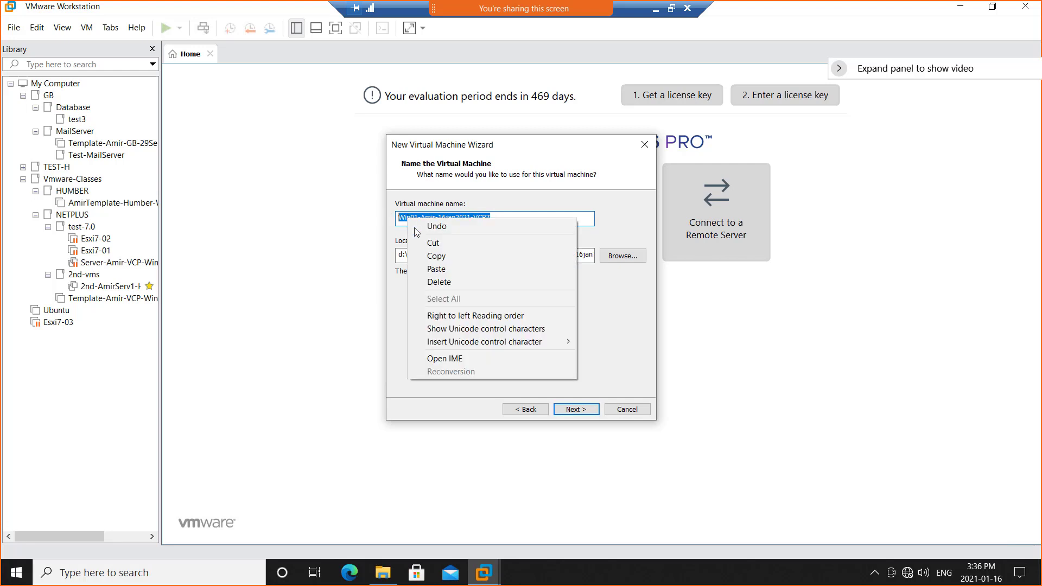
click(430, 258)
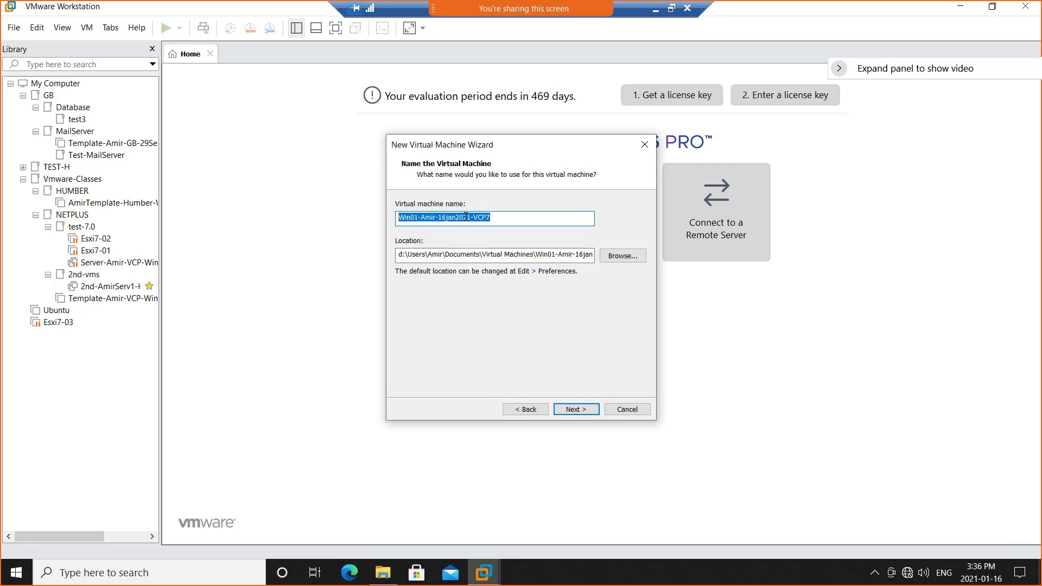
click(493, 219)
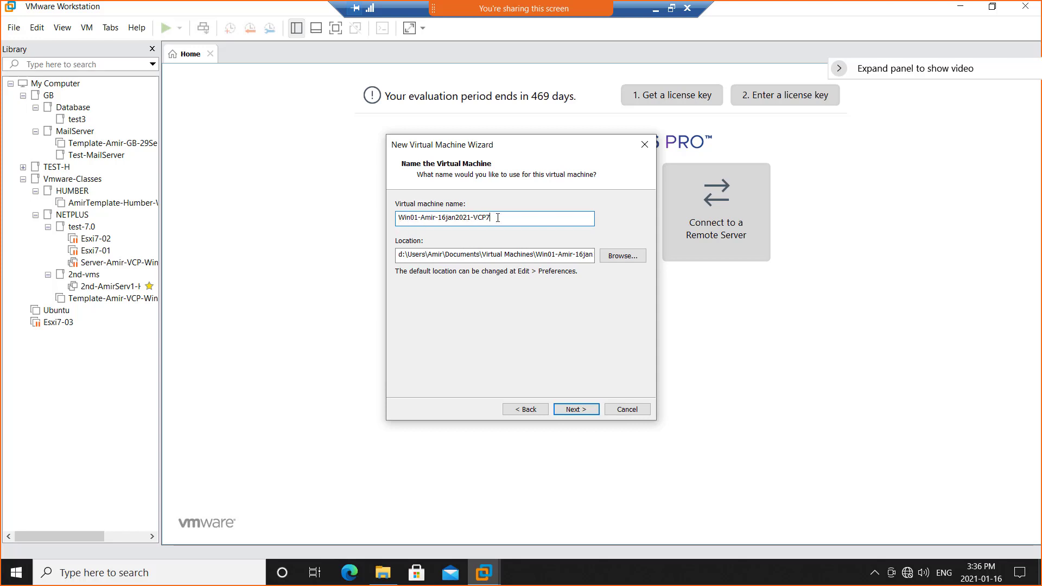
drag(498, 218, 399, 218)
right_click(400, 219)
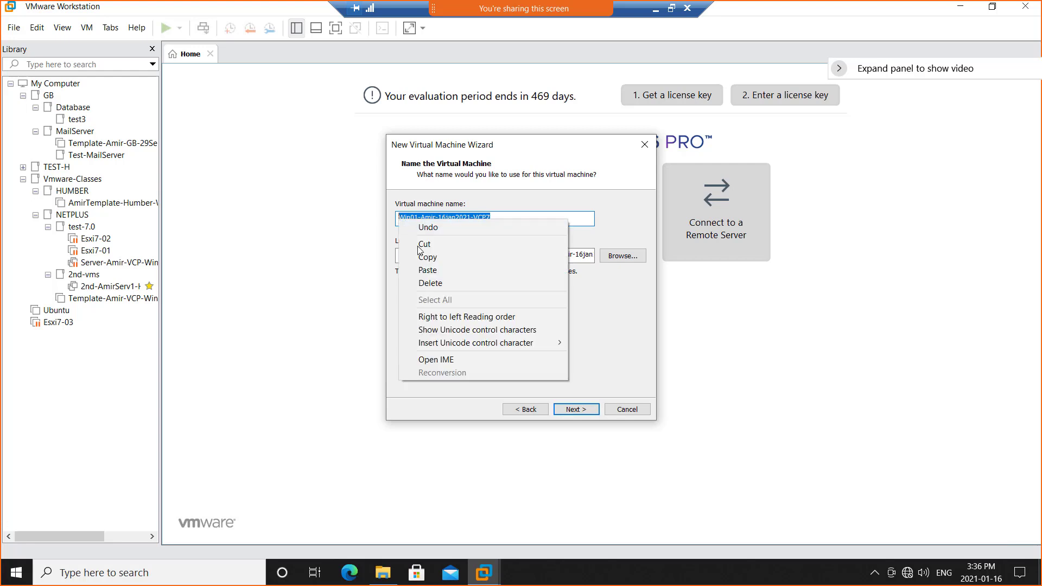
click(427, 257)
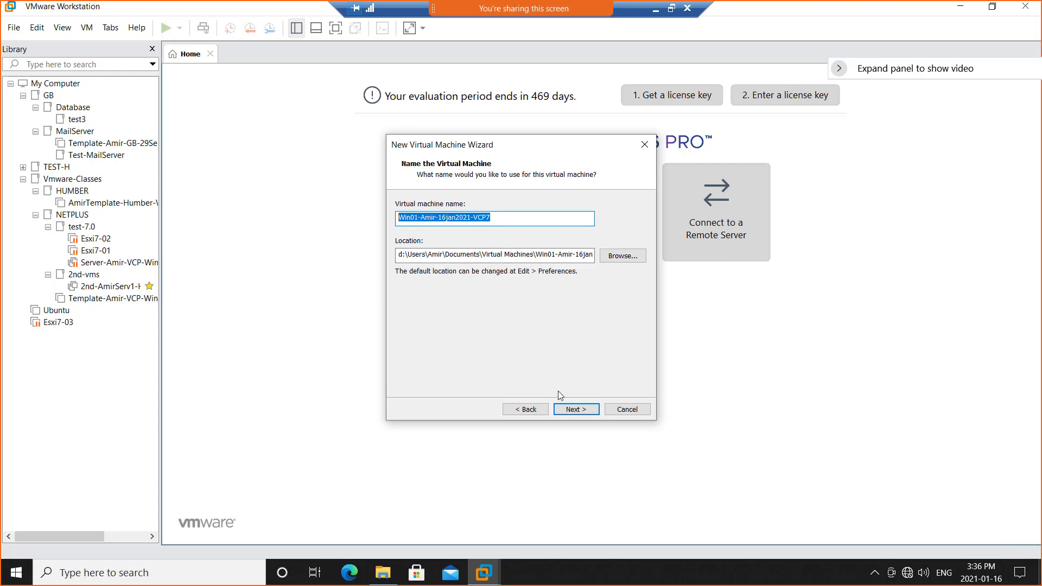
Continue to the disk capacity settings, set the maximum disk size to 200 GB and store the virtual disk as a single file.
click(578, 411)
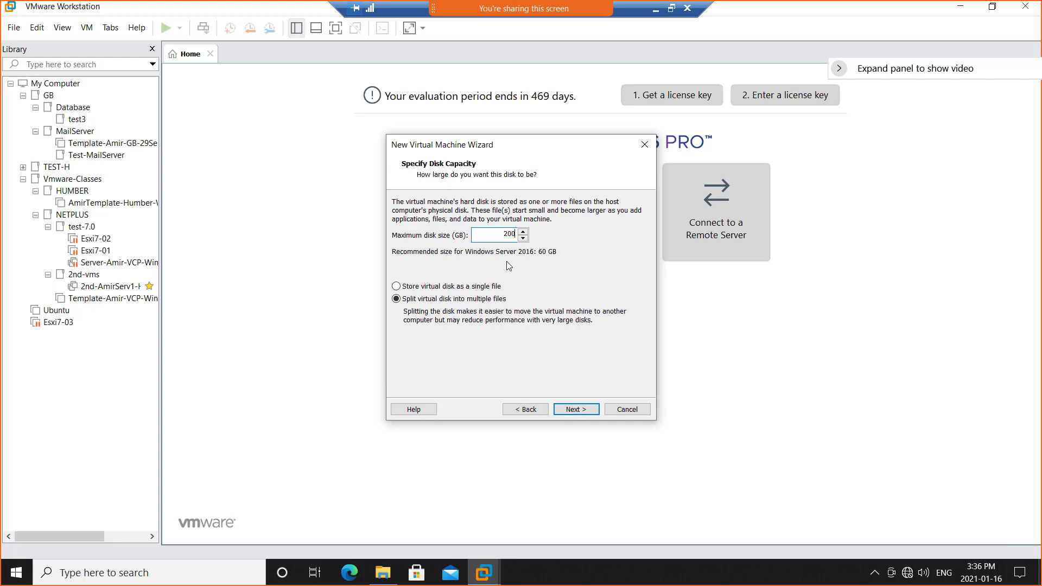
click(493, 287)
drag(502, 232, 523, 233)
Restore the remote desktop session to a smaller window and bring up the screen recorder's controls beneath the wizard.
click(672, 8)
drag(742, 39, 499, 23)
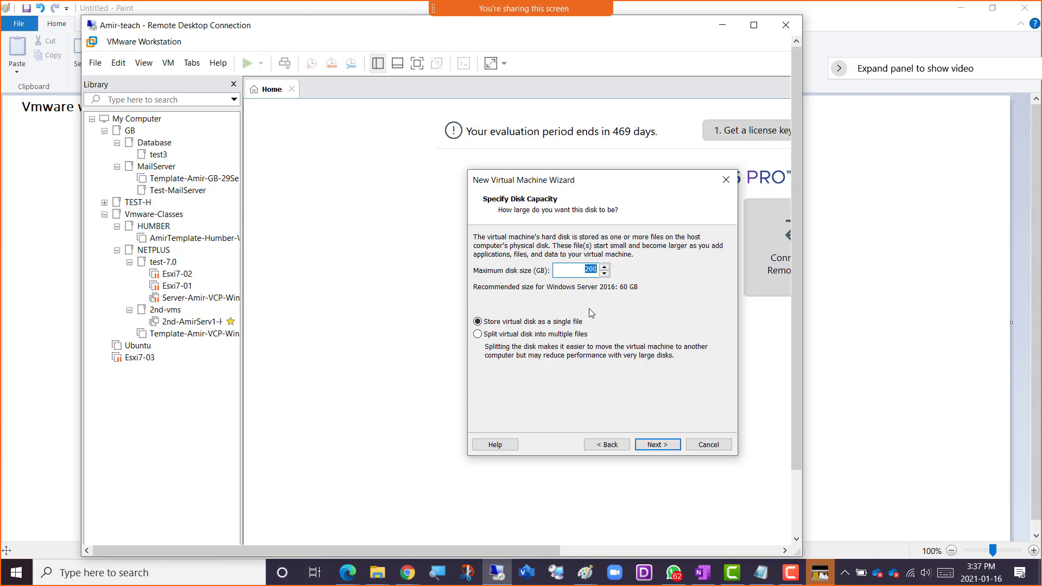
click(819, 573)
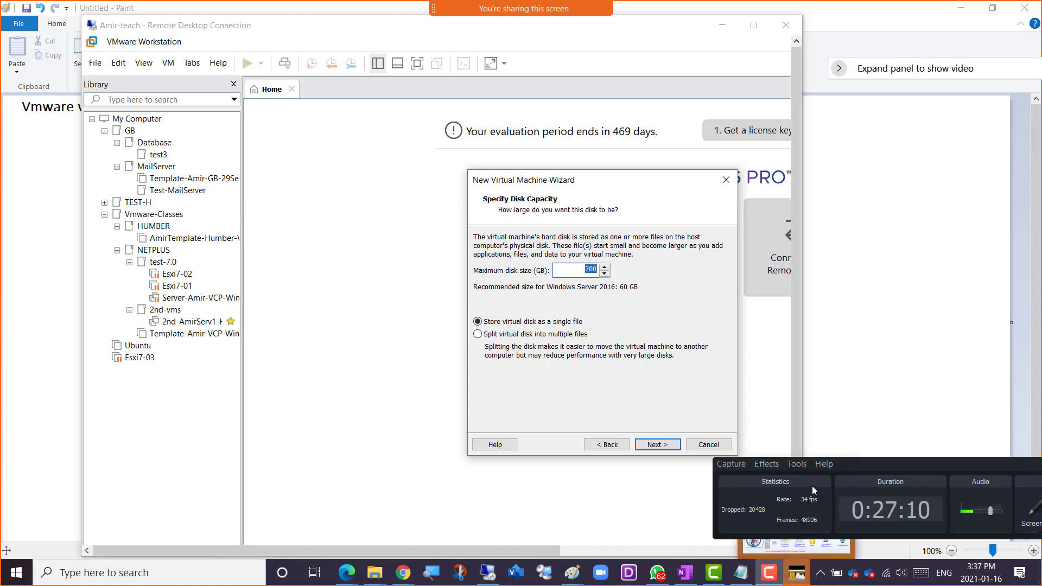
drag(868, 464, 320, 523)
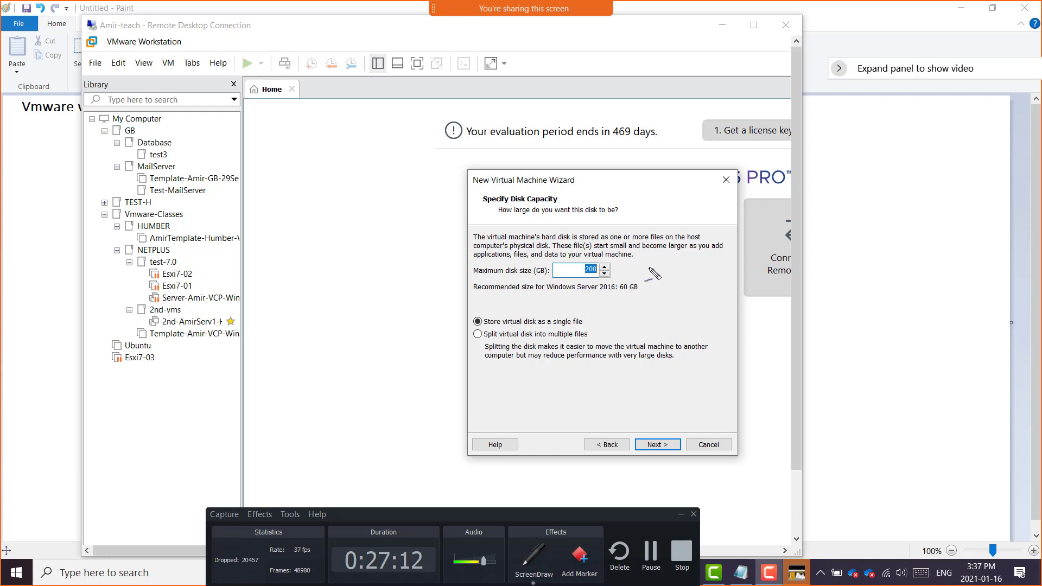
Handwrite an underlined 2016 note beside the maximum disk size and draw a curved arrow from it to the size field.
mouse_move(642, 271)
mouse_down()
mouse_move(722, 259)
mouse_move(716, 265)
mouse_up()
key(ctrl+z)
mouse_move(675, 260)
mouse_down()
mouse_move(685, 270)
mouse_move(724, 242)
mouse_move(717, 249)
mouse_up()
drag(659, 285, 714, 259)
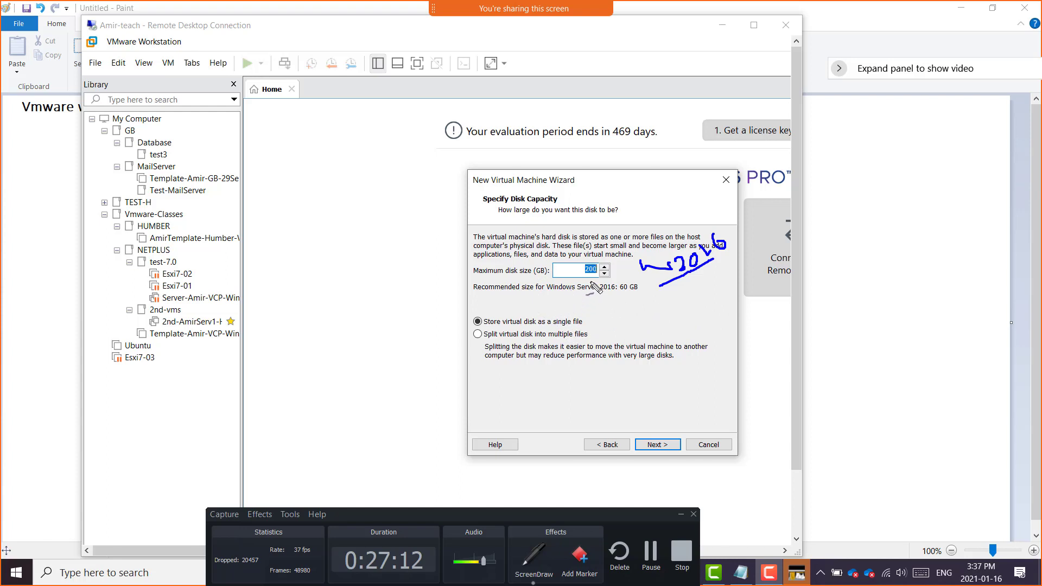
mouse_move(647, 250)
mouse_down()
mouse_move(624, 224)
mouse_move(578, 246)
mouse_move(590, 266)
mouse_up()
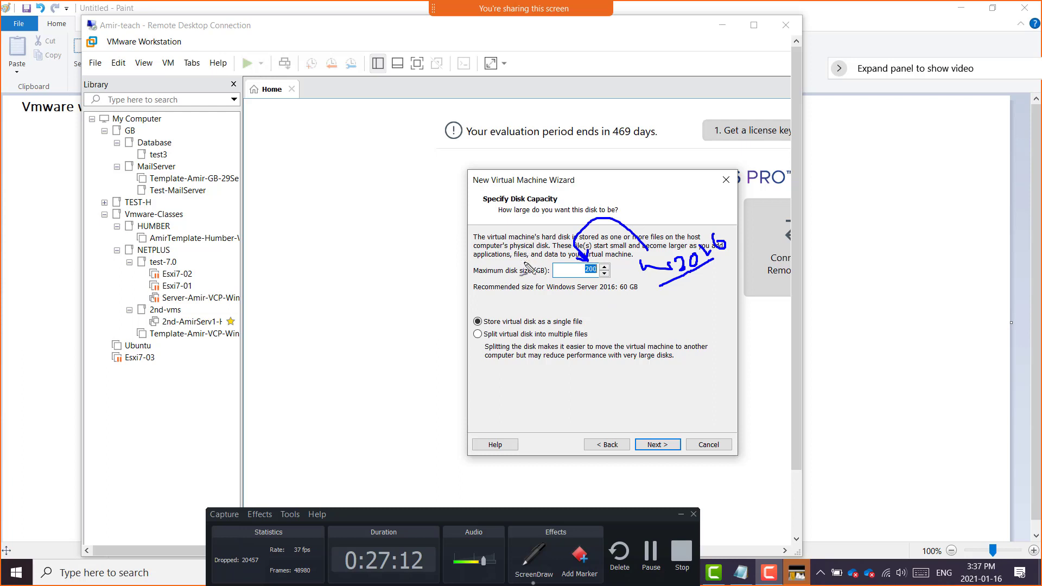
Handwrite "Thin provisioning" across the disk capacity page, then return the remote desktop session to full screen.
mouse_move(378, 247)
mouse_down()
mouse_move(411, 227)
mouse_move(403, 261)
mouse_move(447, 235)
mouse_up()
click(423, 239)
mouse_move(433, 278)
mouse_down()
mouse_move(445, 299)
mouse_move(440, 287)
mouse_move(479, 260)
mouse_move(491, 230)
mouse_move(495, 247)
mouse_move(545, 210)
mouse_move(538, 228)
mouse_up()
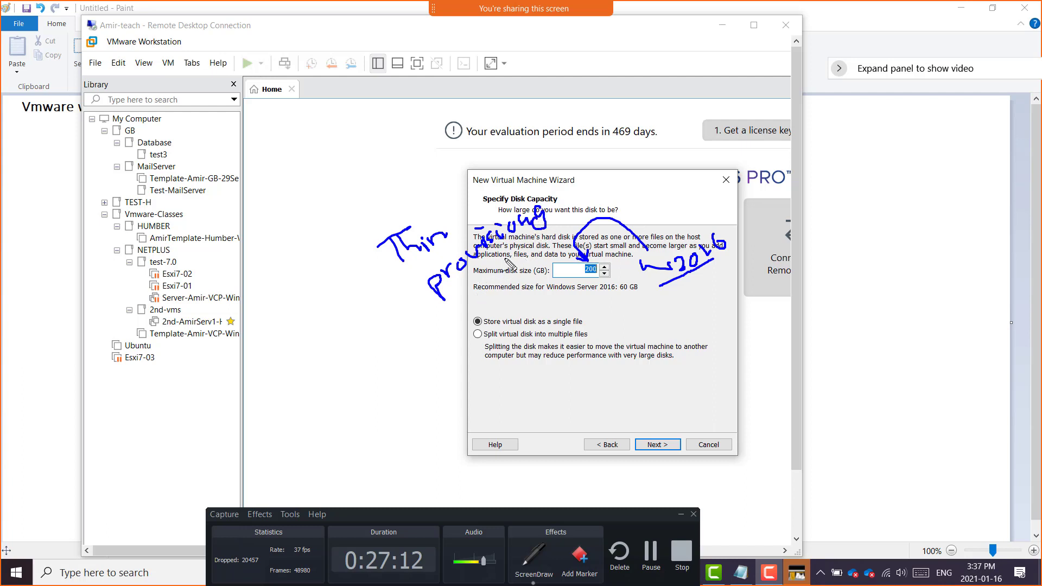
mouse_move(538, 217)
mouse_down()
mouse_move(531, 200)
mouse_move(543, 194)
mouse_move(546, 206)
mouse_up()
drag(471, 299, 479, 296)
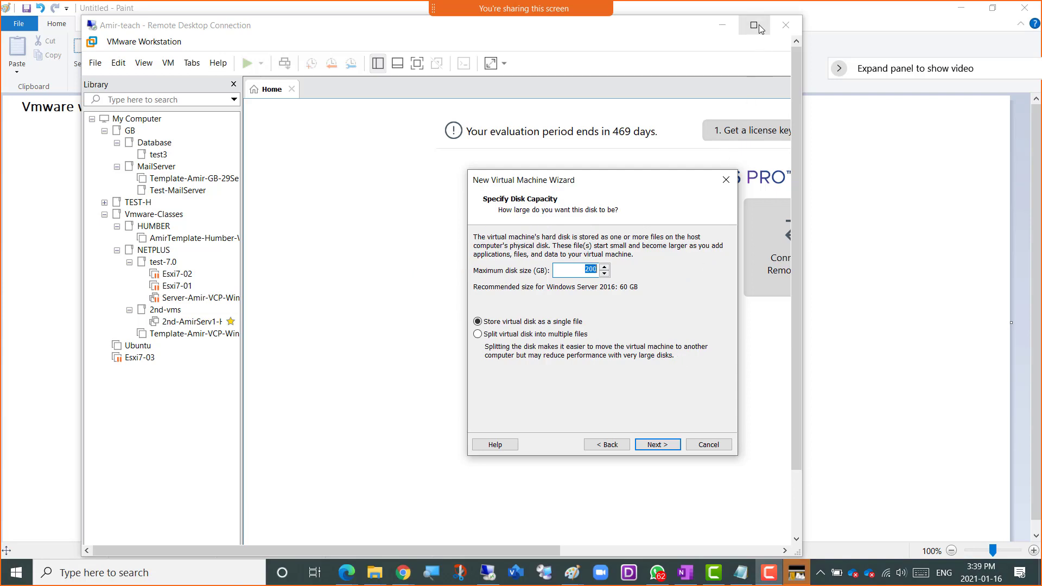
click(758, 28)
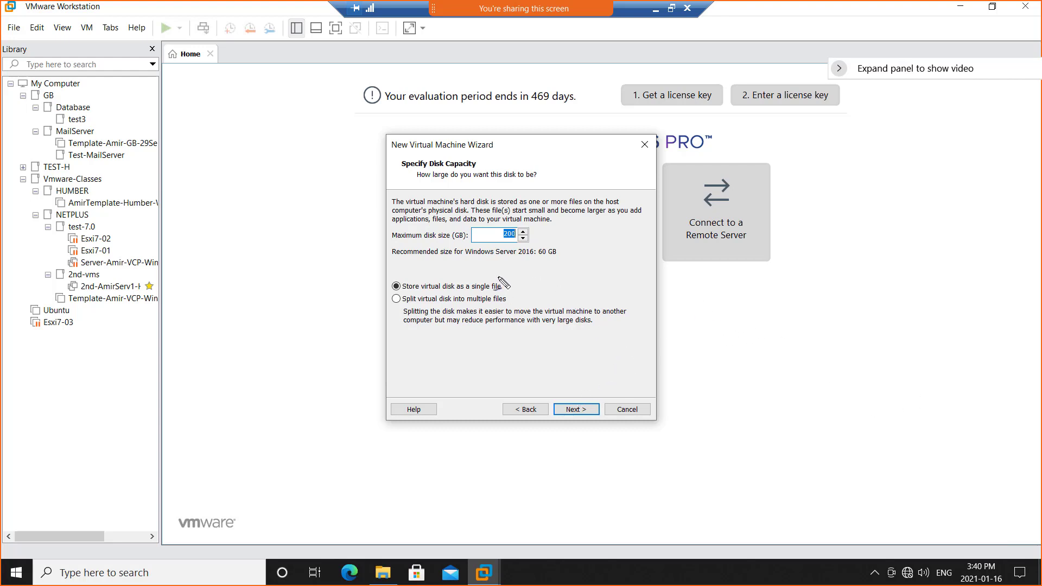
Annotate the disk storage options with a tick at single file, a cross at multiple files, underlines and a long arrow.
drag(499, 273, 519, 264)
drag(512, 300, 515, 307)
mouse_move(475, 308)
mouse_down()
mouse_move(486, 324)
mouse_move(545, 318)
mouse_move(657, 218)
mouse_move(757, 179)
mouse_move(918, 249)
mouse_move(882, 256)
mouse_up()
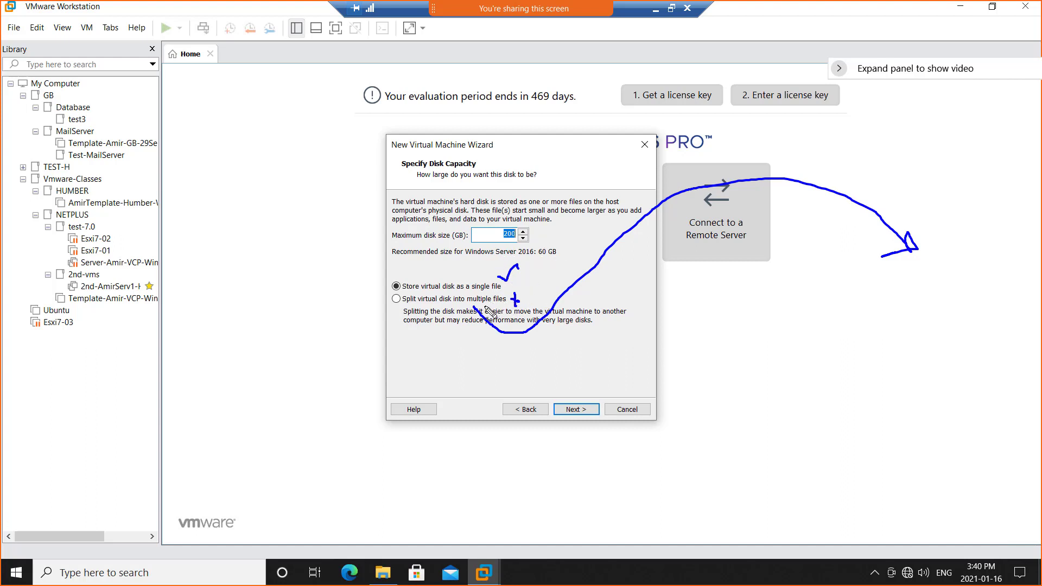
mouse_move(485, 304)
mouse_down()
mouse_move(497, 303)
mouse_move(477, 291)
mouse_up()
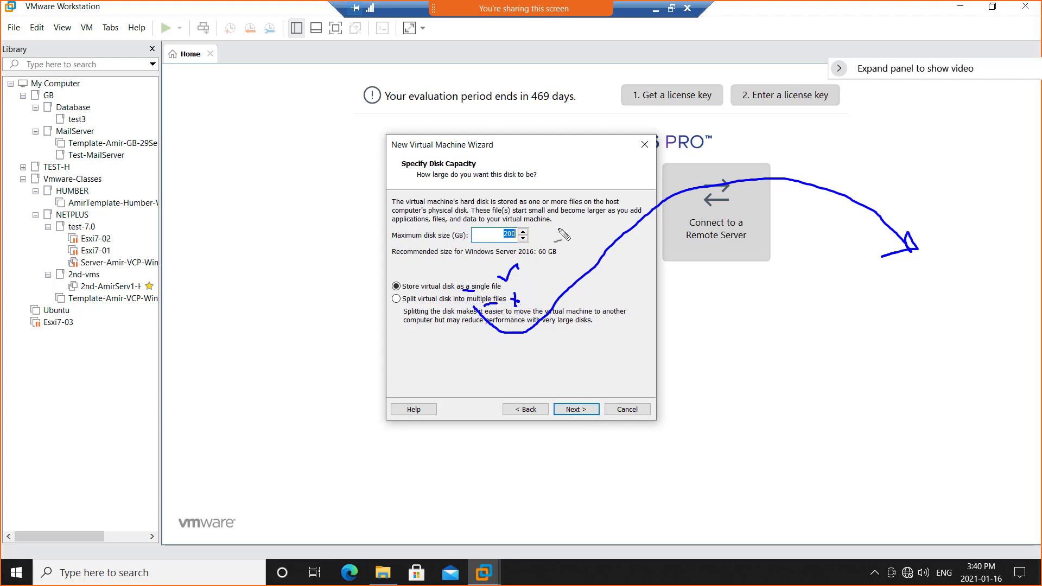
Handwrite ".vmdk" beside the maximum disk size as an annotation.
mouse_move(562, 242)
mouse_down()
mouse_move(625, 200)
mouse_move(633, 176)
mouse_move(643, 185)
mouse_move(574, 258)
mouse_up()
mouse_move(578, 217)
mouse_down()
mouse_move(571, 237)
mouse_move(561, 231)
mouse_up()
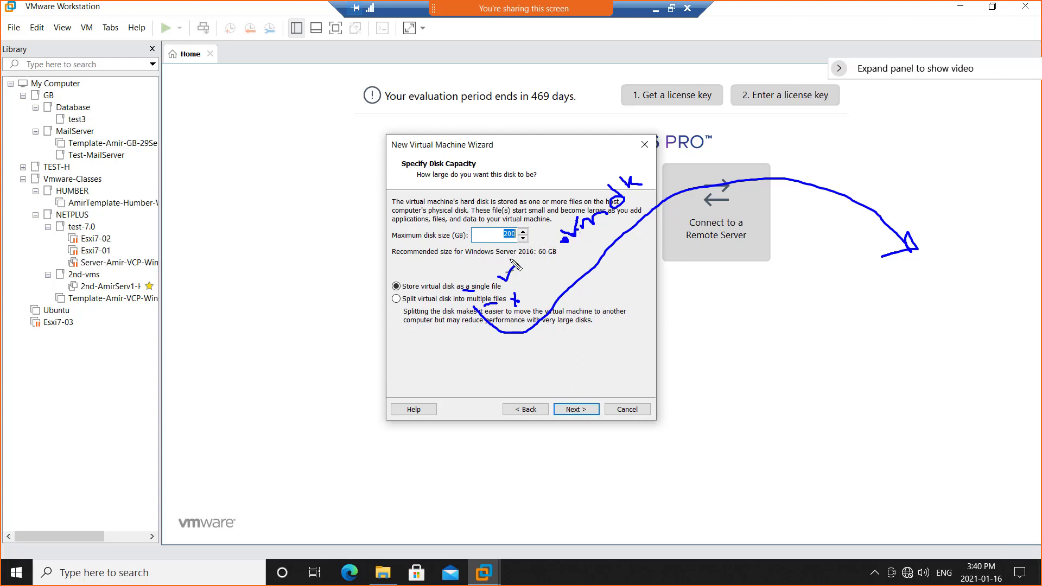
drag(567, 255, 606, 233)
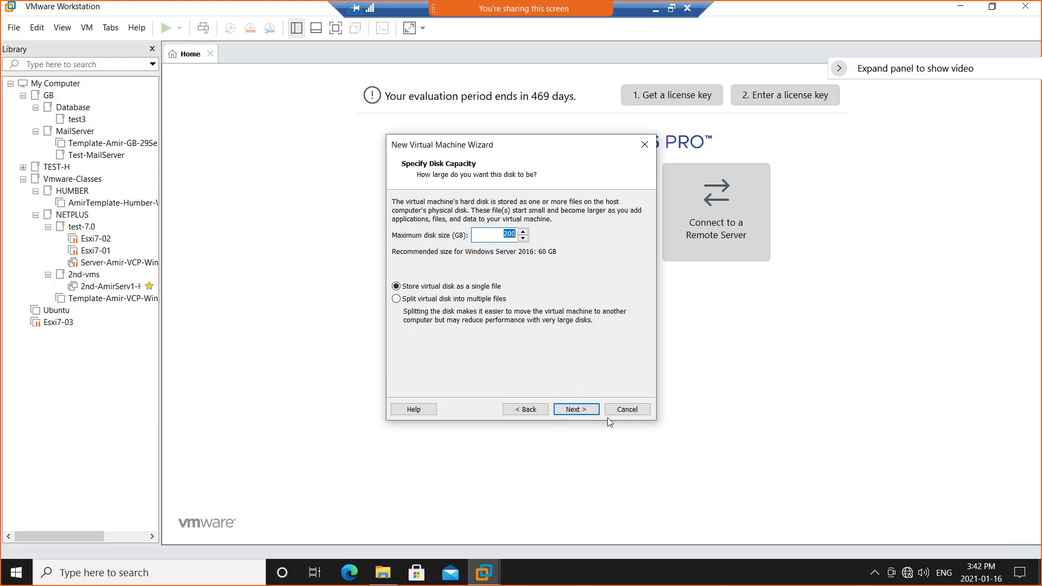
Accept the disk capacity settings, customize the virtual machine's hardware and set its memory to 8 GB.
click(577, 410)
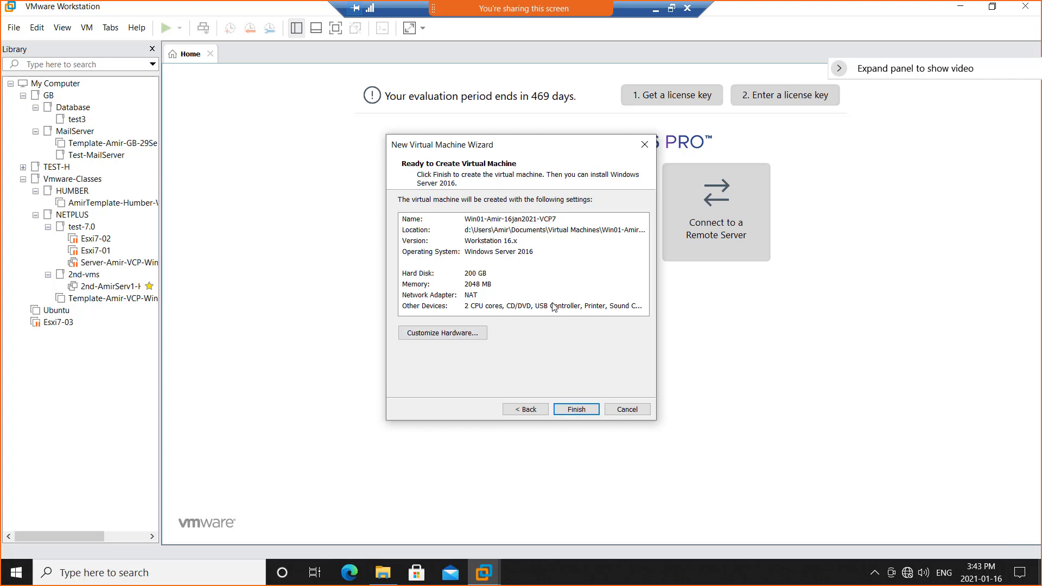
click(449, 337)
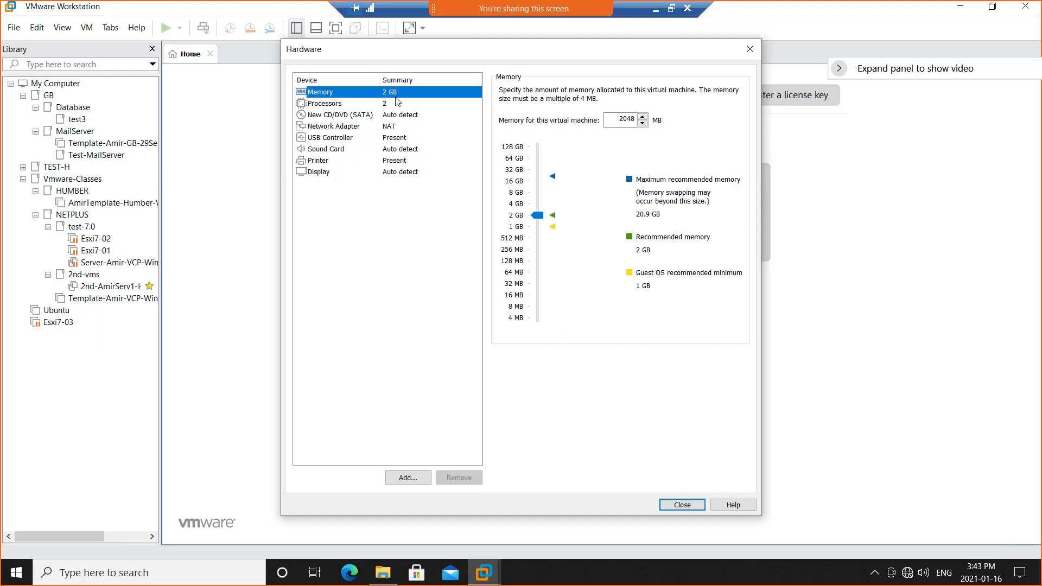
click(519, 196)
Examine the processor, CD/DVD drive and network adapter settings of the new virtual machine.
click(392, 105)
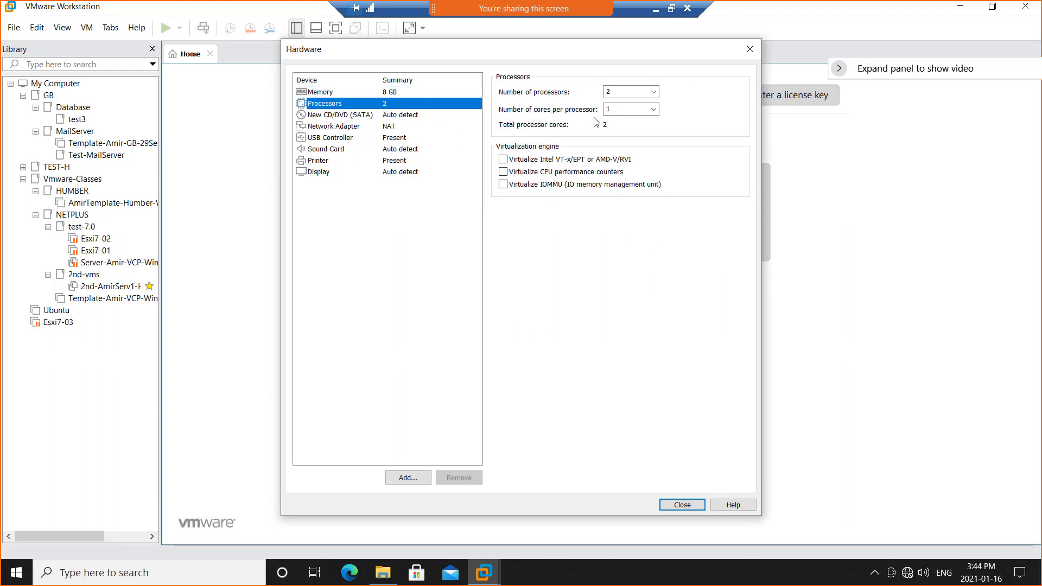
click(608, 91)
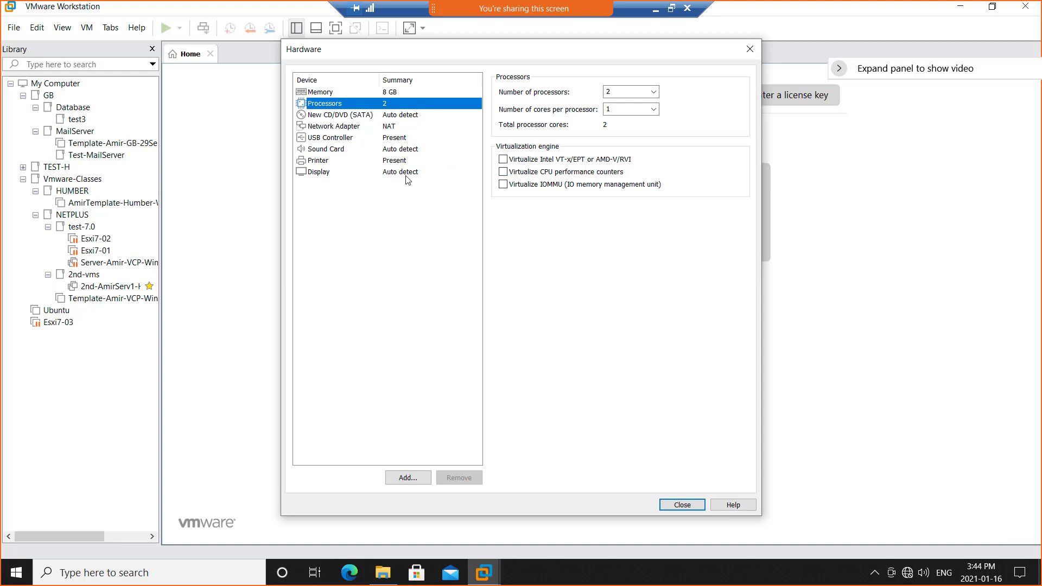
click(354, 115)
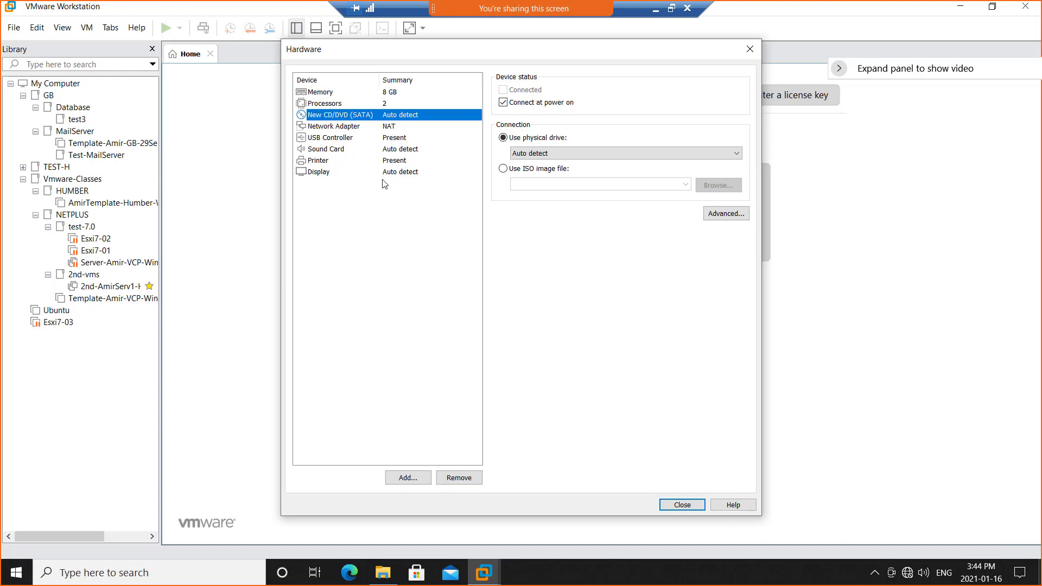
click(386, 127)
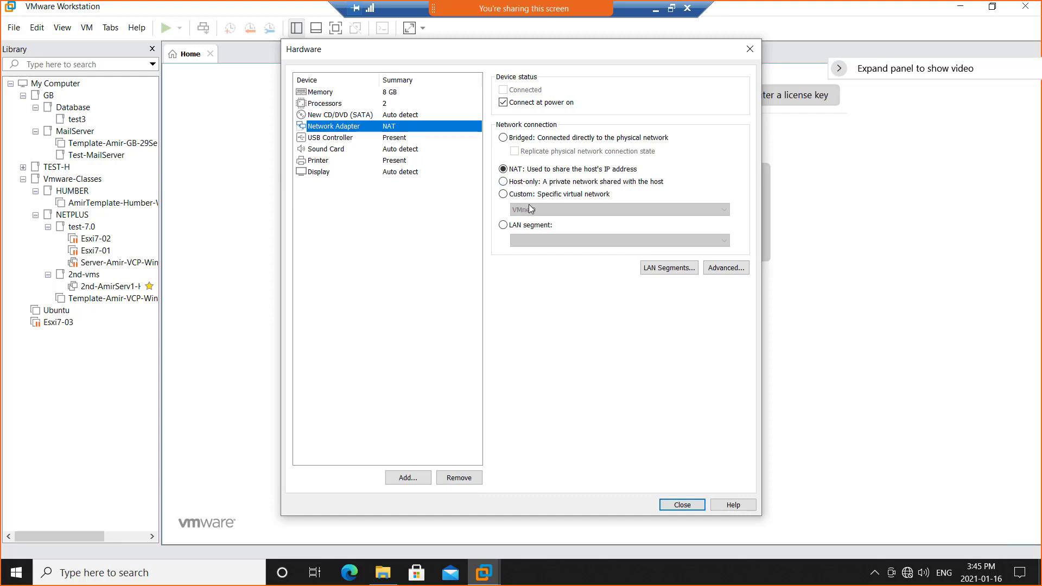
Restore the remote desktop session to a window and widen it to fit the whole Hardware dialog.
click(672, 8)
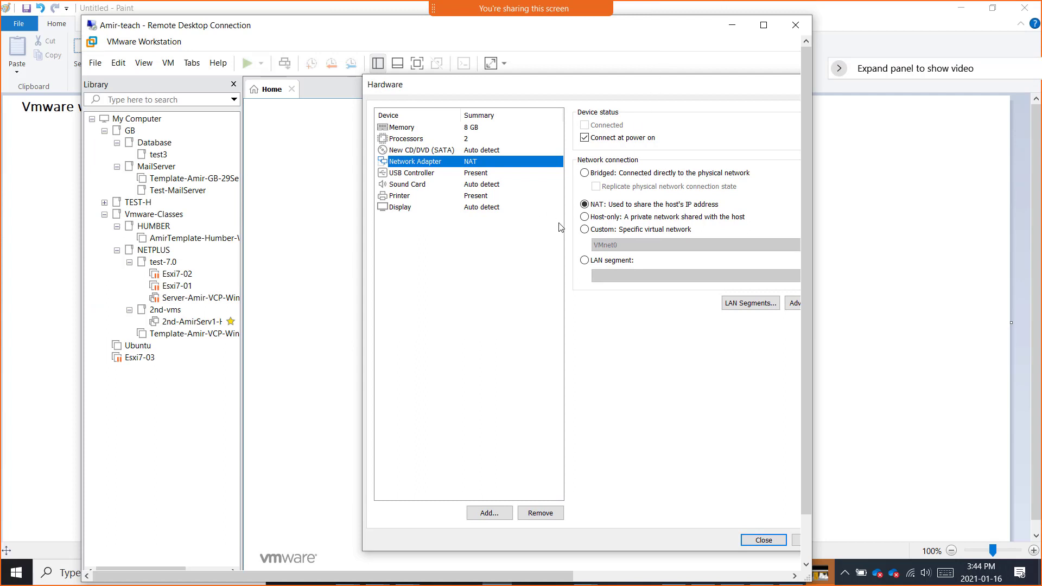
drag(813, 282, 968, 285)
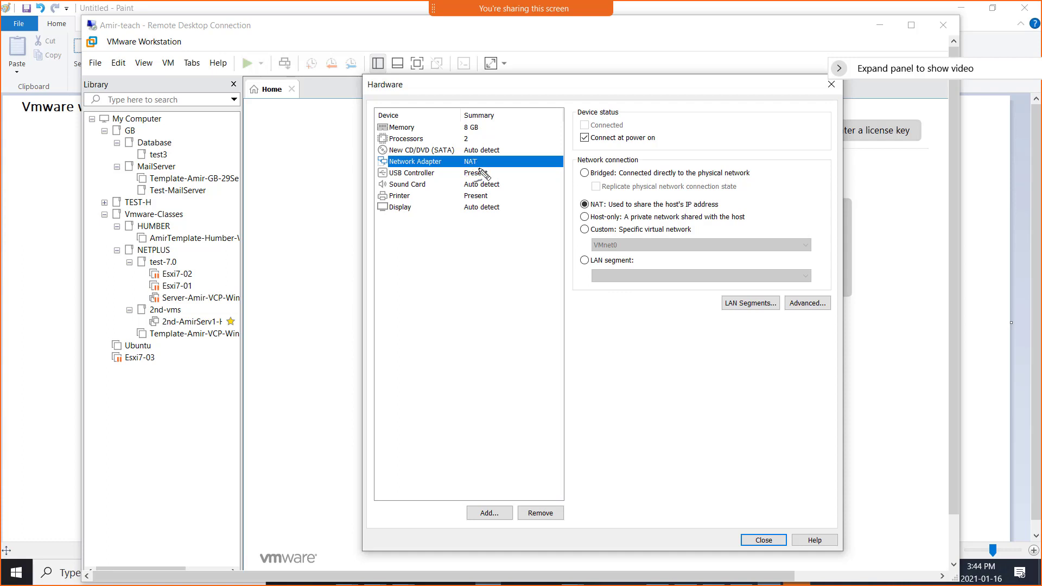
Annotate the Hardware dialog by underlining the Bridged and NAT options and drawing an arrow to the option for adding devices.
drag(587, 179, 614, 178)
drag(586, 210, 615, 205)
drag(541, 253, 546, 252)
mouse_move(493, 457)
mouse_down()
mouse_move(474, 496)
mouse_move(495, 492)
mouse_up()
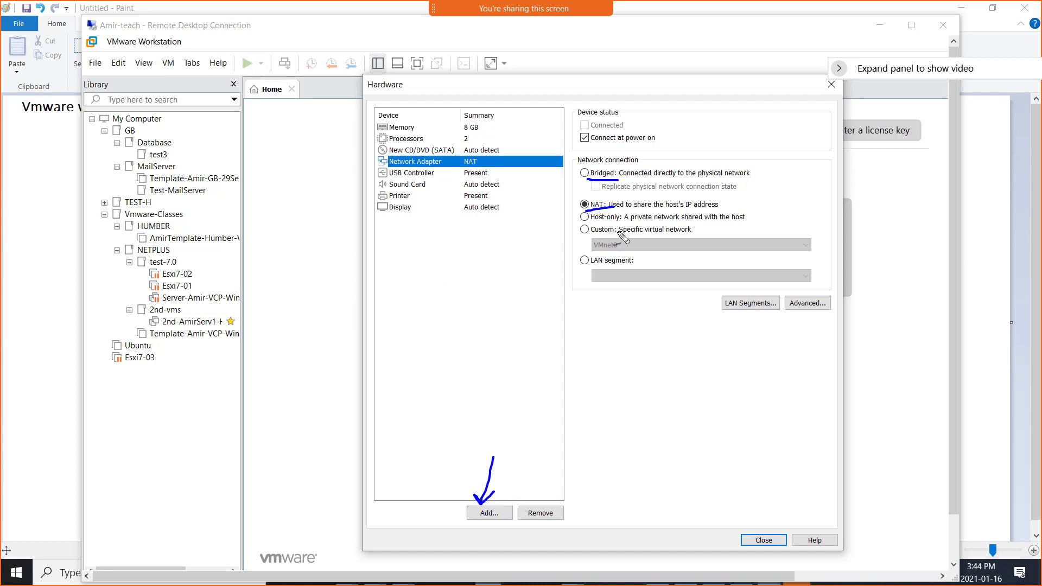
mouse_move(590, 222)
mouse_down()
mouse_move(606, 221)
mouse_move(597, 236)
mouse_up()
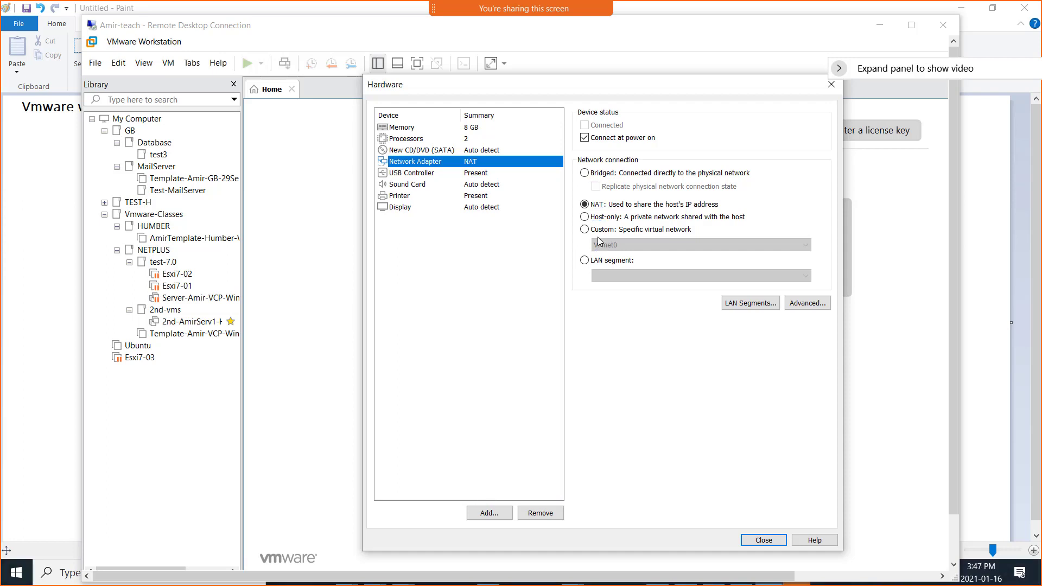
Switch the network adapter to a custom specific virtual network and select VMnet4.
click(596, 233)
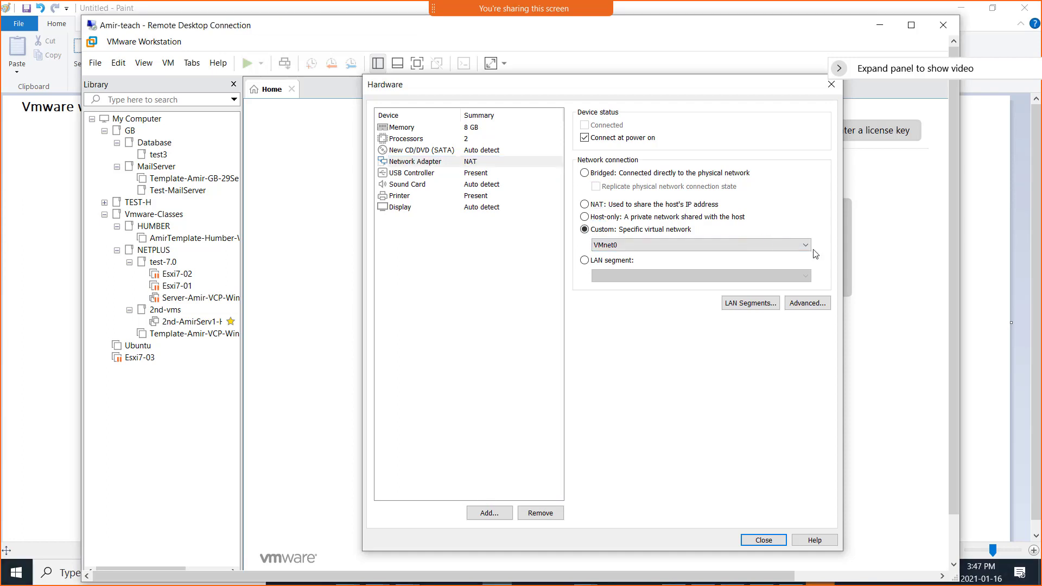
click(793, 245)
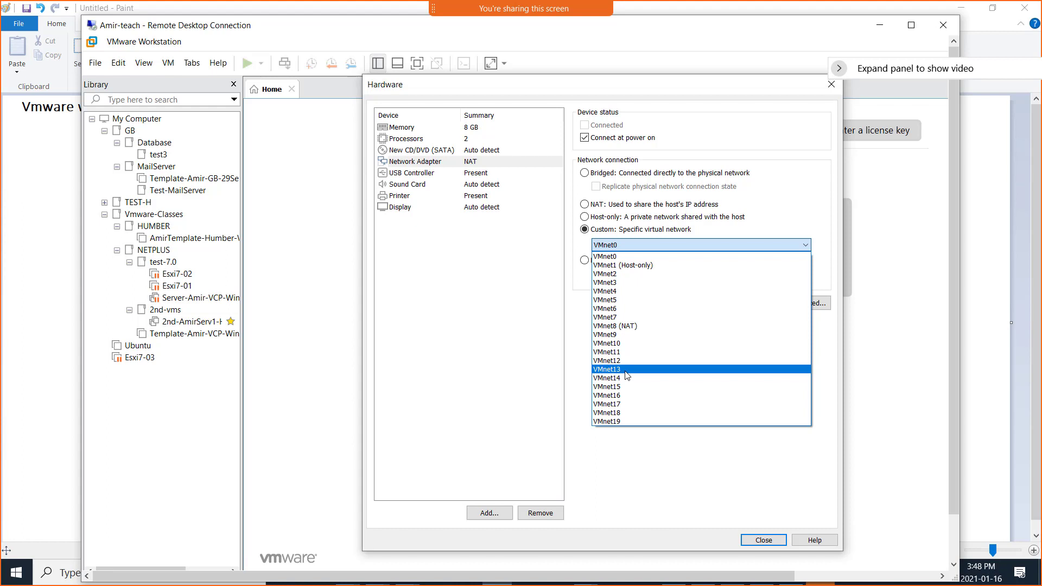
click(617, 292)
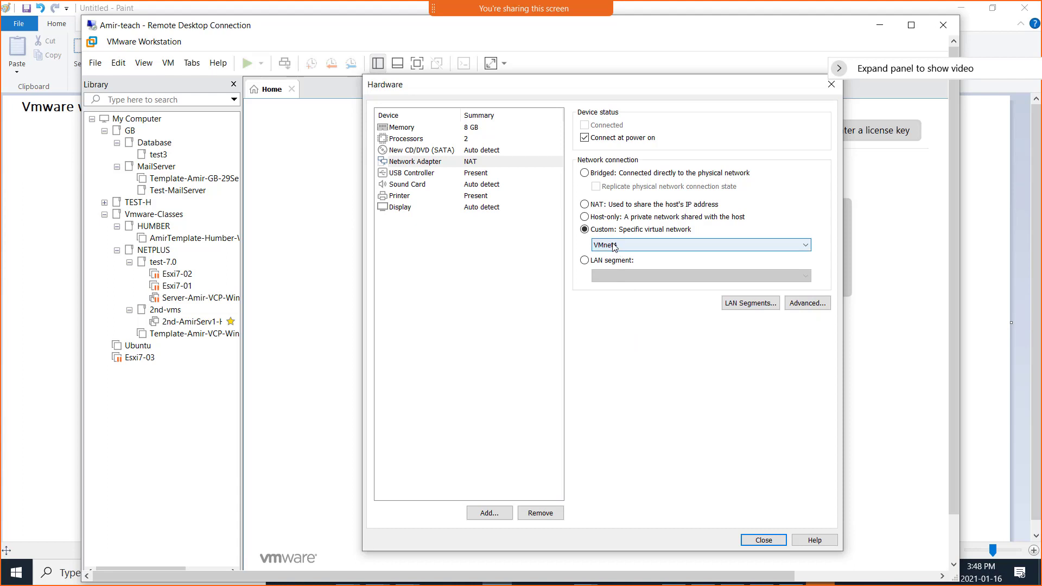
Try VMnet13, VMnet16 and VMnet15 in turn as the adapter's custom virtual network.
click(616, 245)
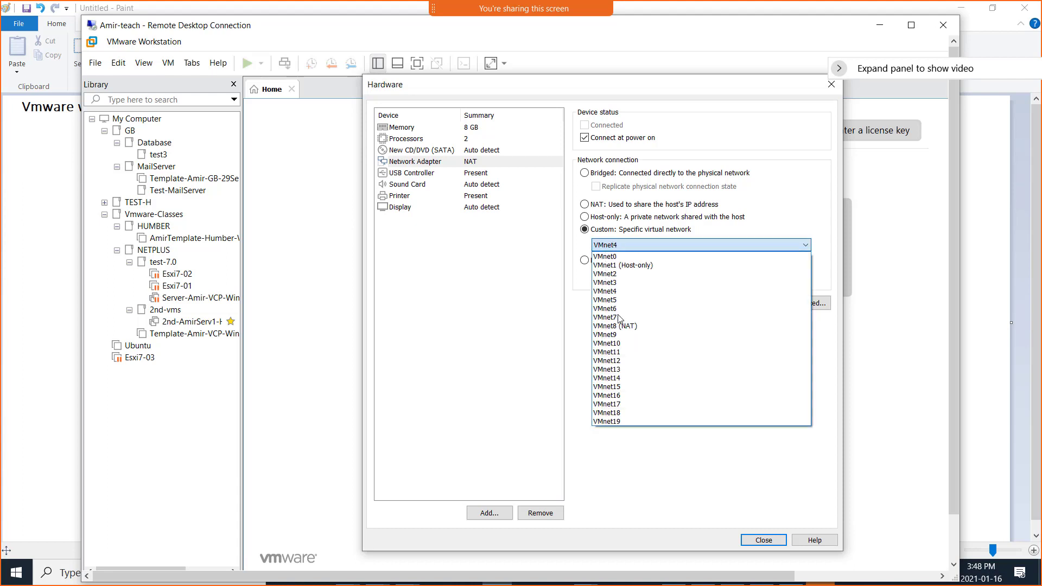
click(626, 373)
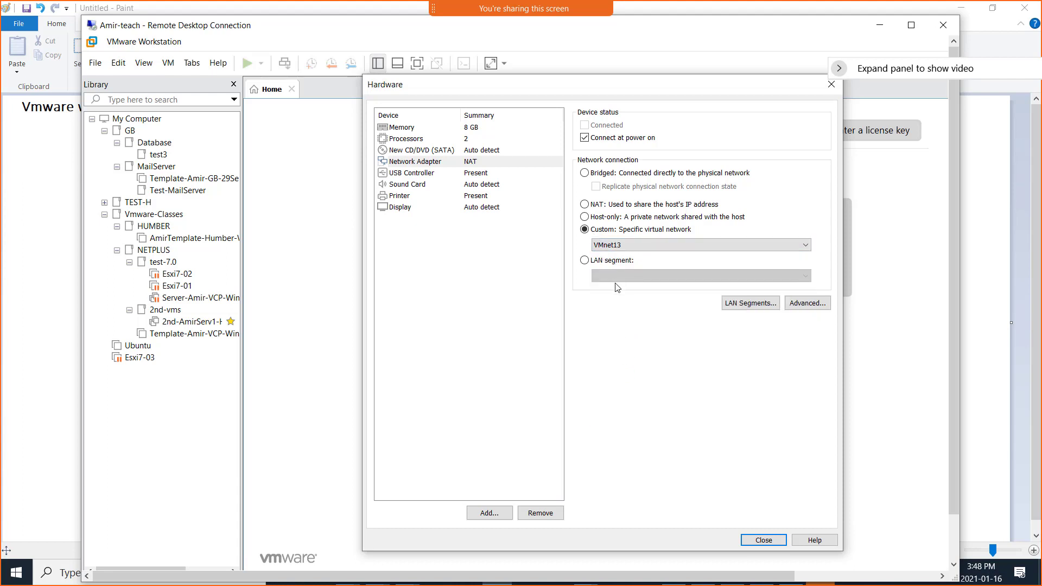
click(623, 246)
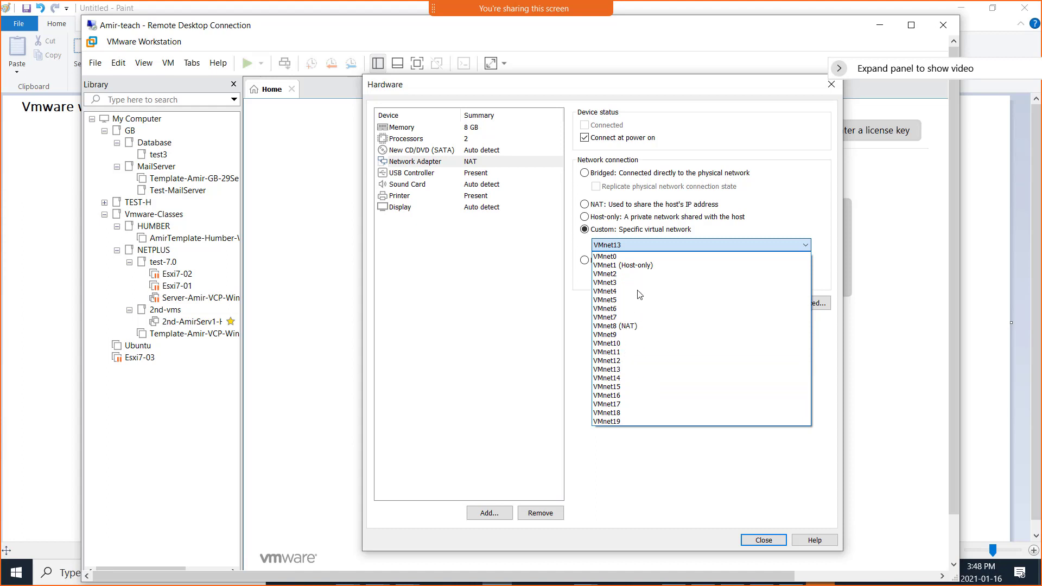
click(631, 369)
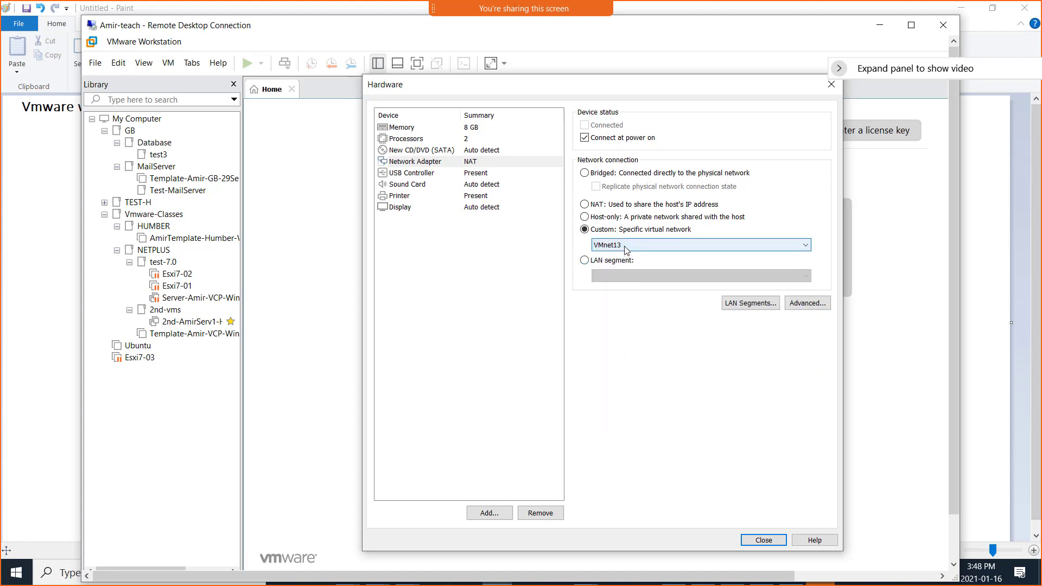
click(625, 247)
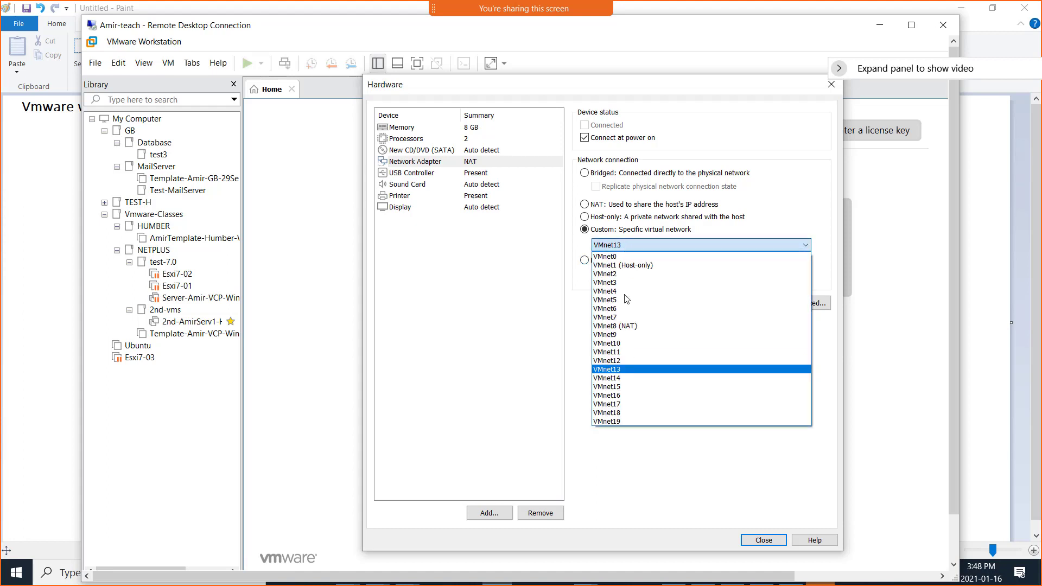
click(632, 397)
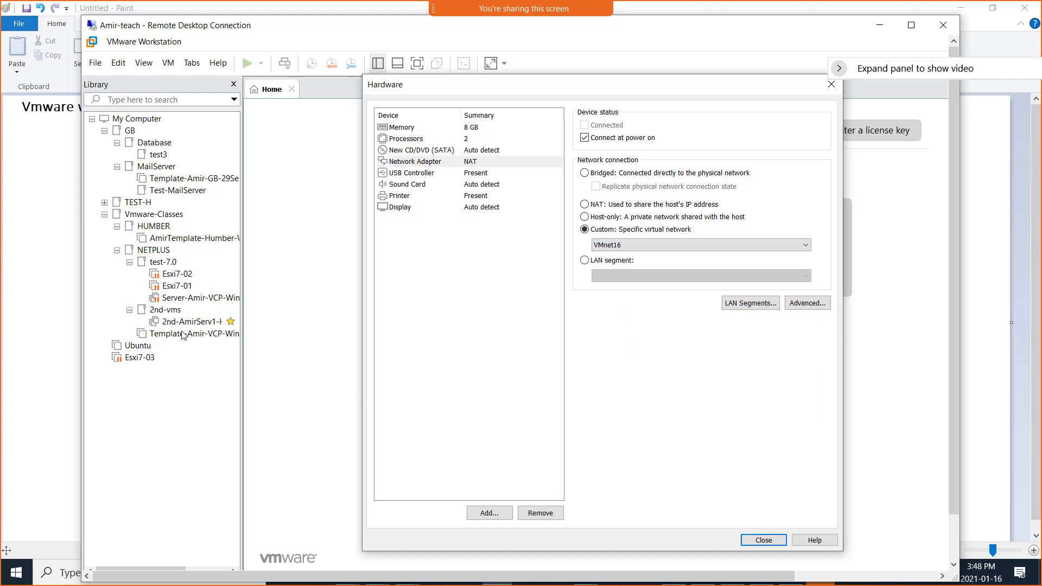
click(628, 251)
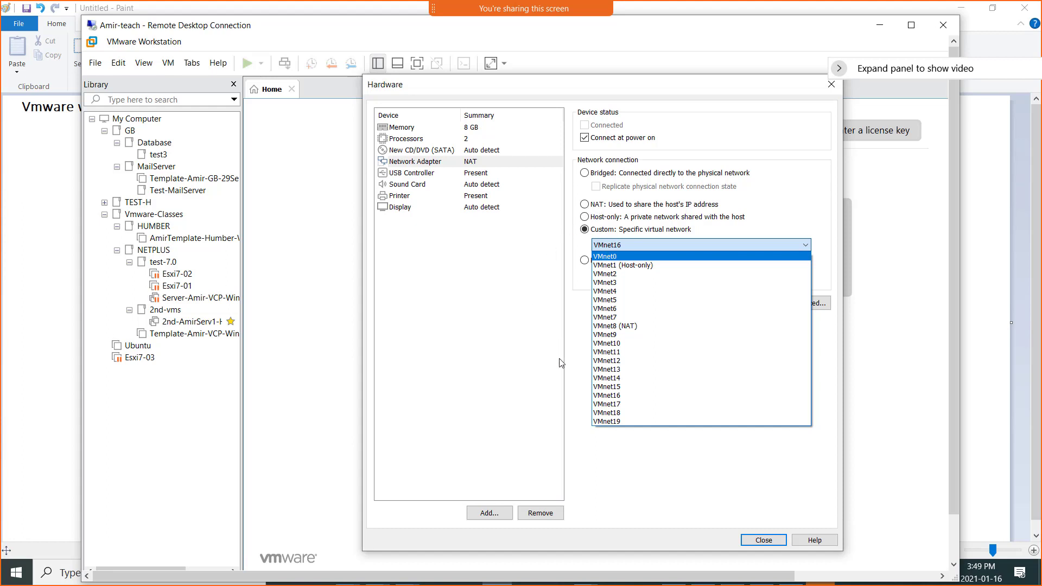
click(619, 387)
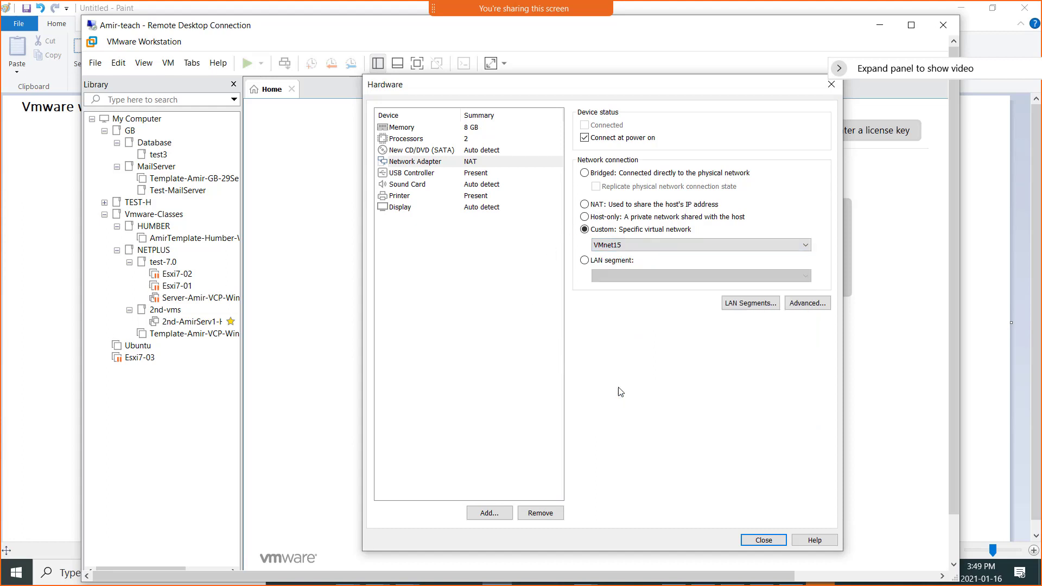
Set the network adapter's custom virtual network to VMnet11.
click(616, 249)
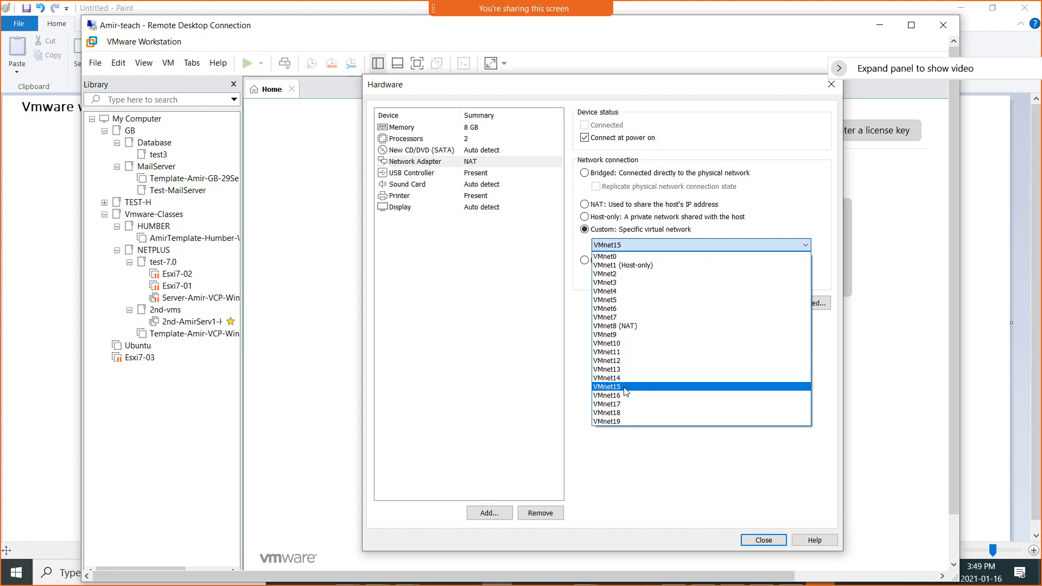
click(617, 352)
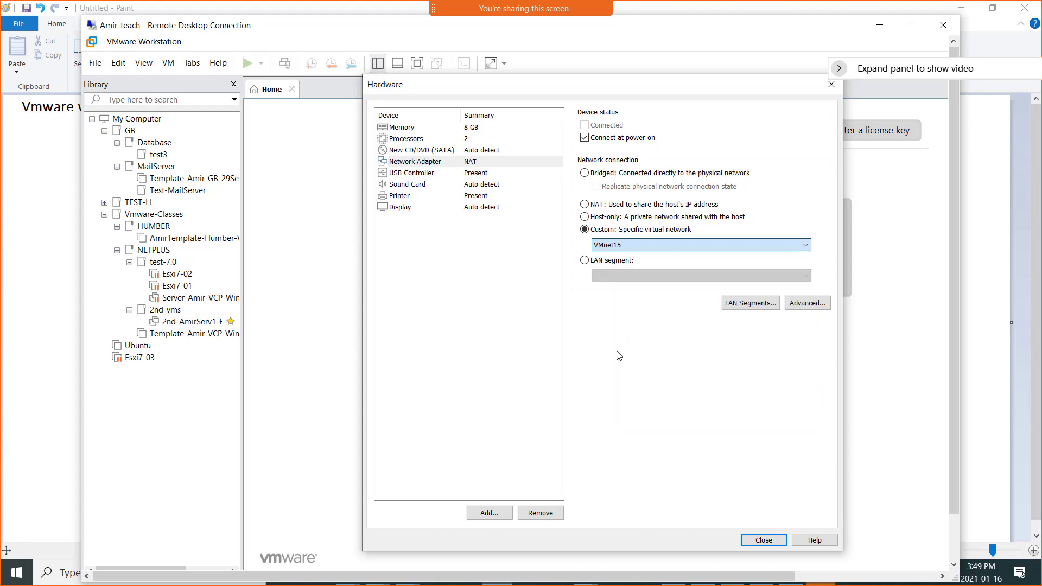
Try VMnet15 as the network adapter's custom specific virtual network.
click(622, 251)
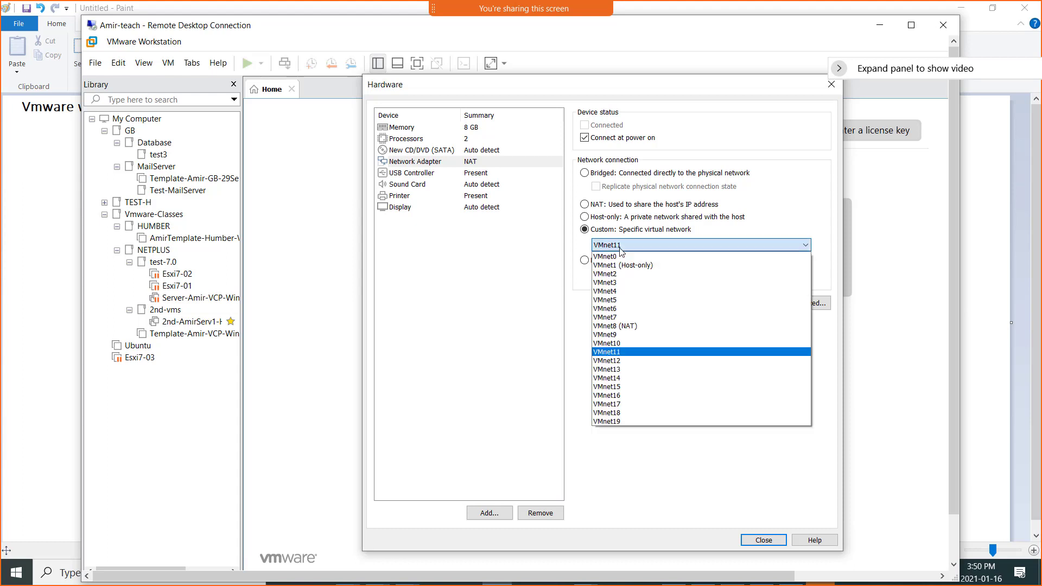
click(628, 387)
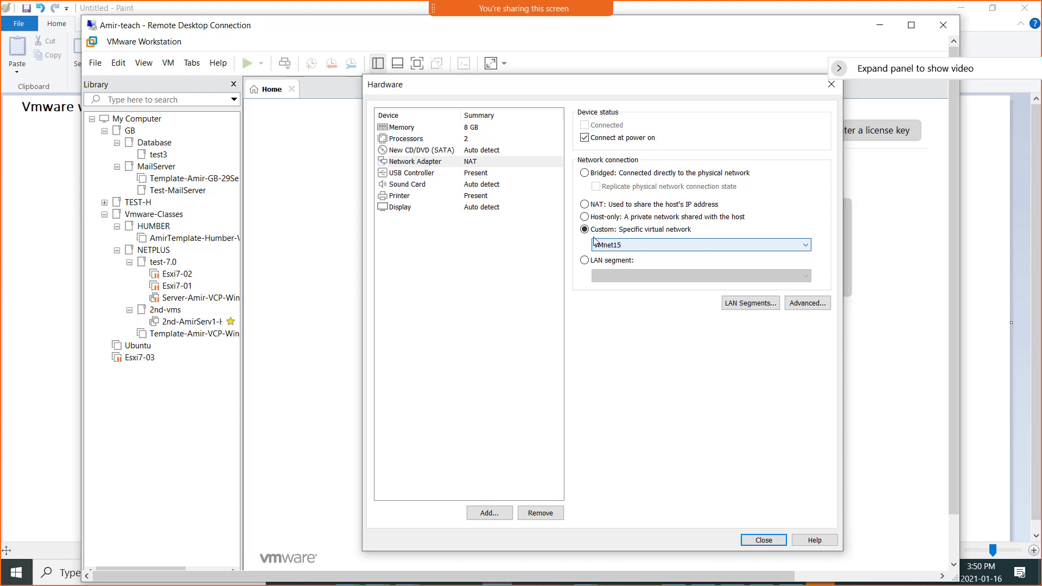
click(619, 251)
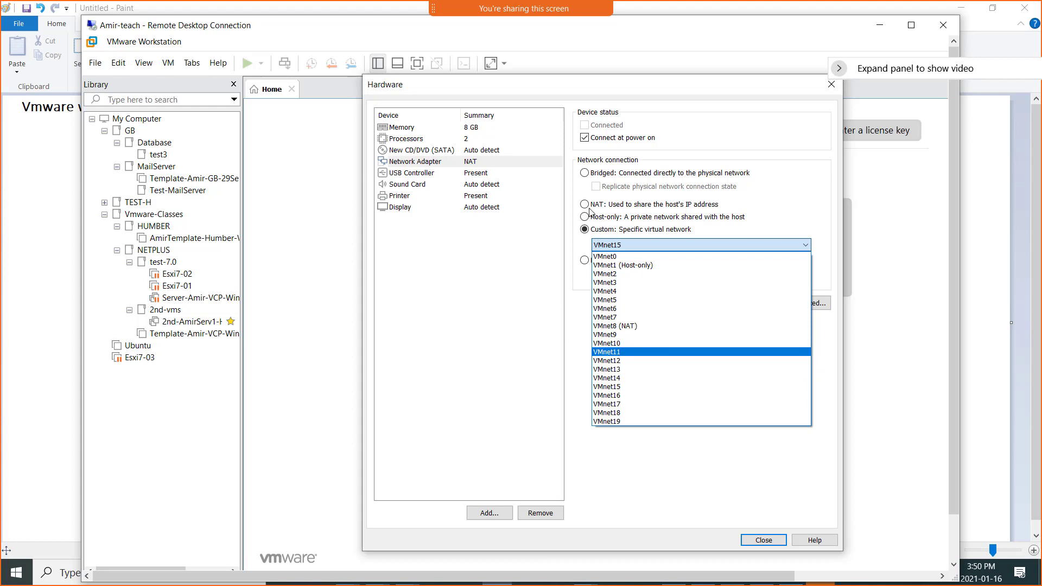
click(627, 388)
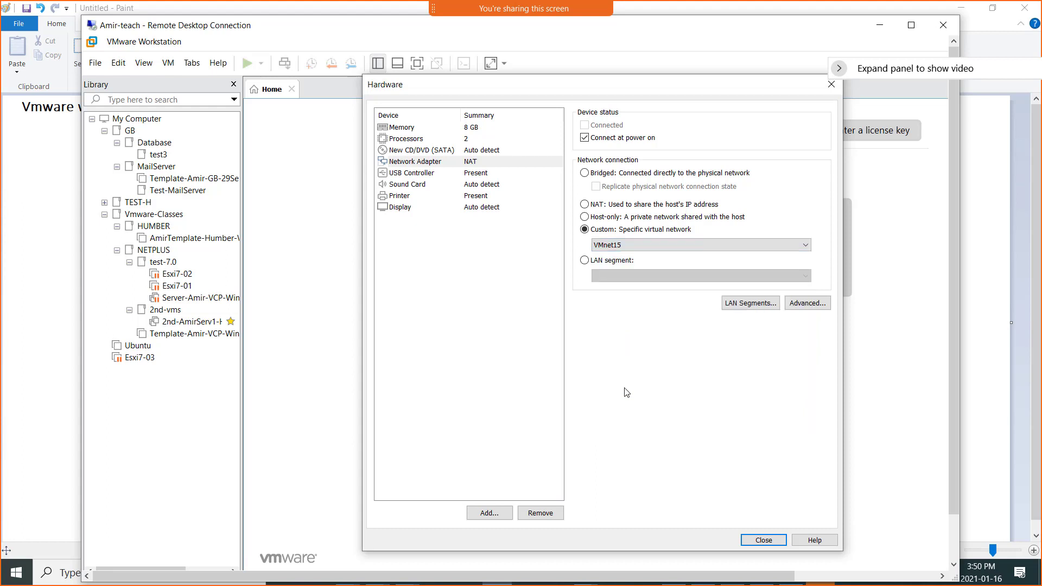
click(617, 246)
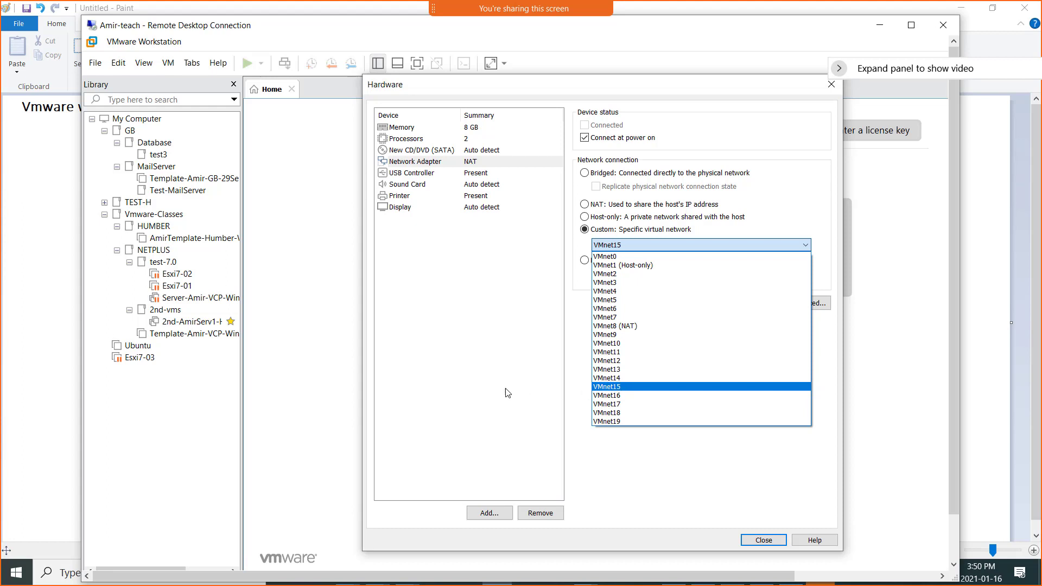
click(507, 293)
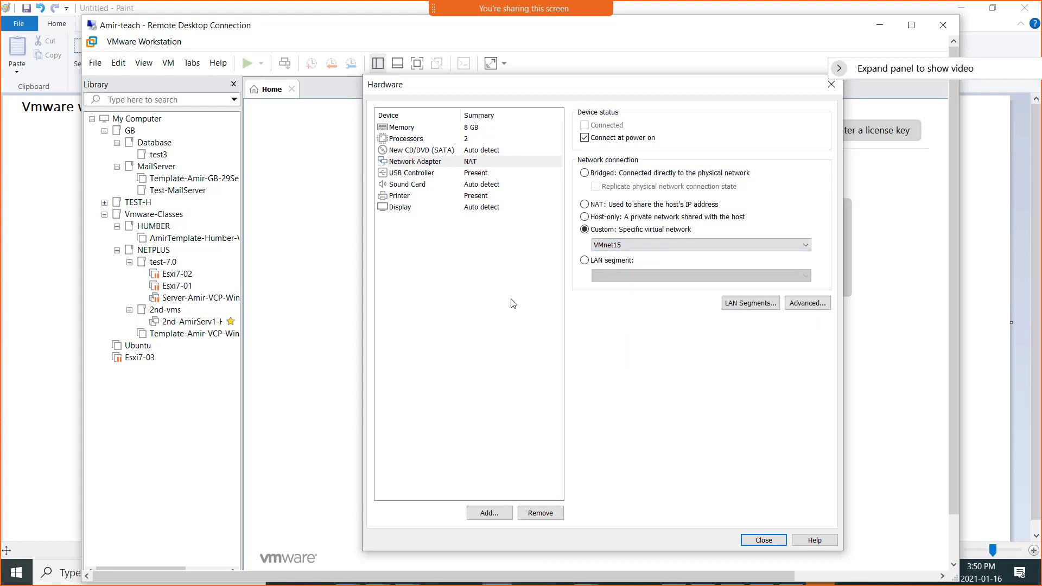
Switch the network adapter's connection to NAT, sharing the host's IP address.
click(585, 205)
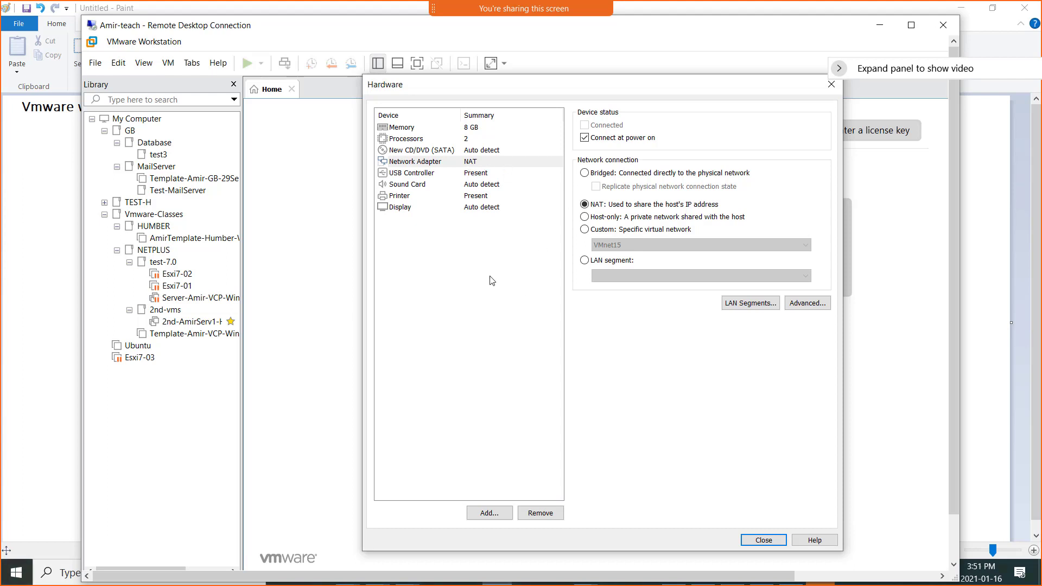
Review the USB controller, sound card, printer, display, memory, processors, CD/DVD and network adapter settings of the new virtual machine.
click(426, 173)
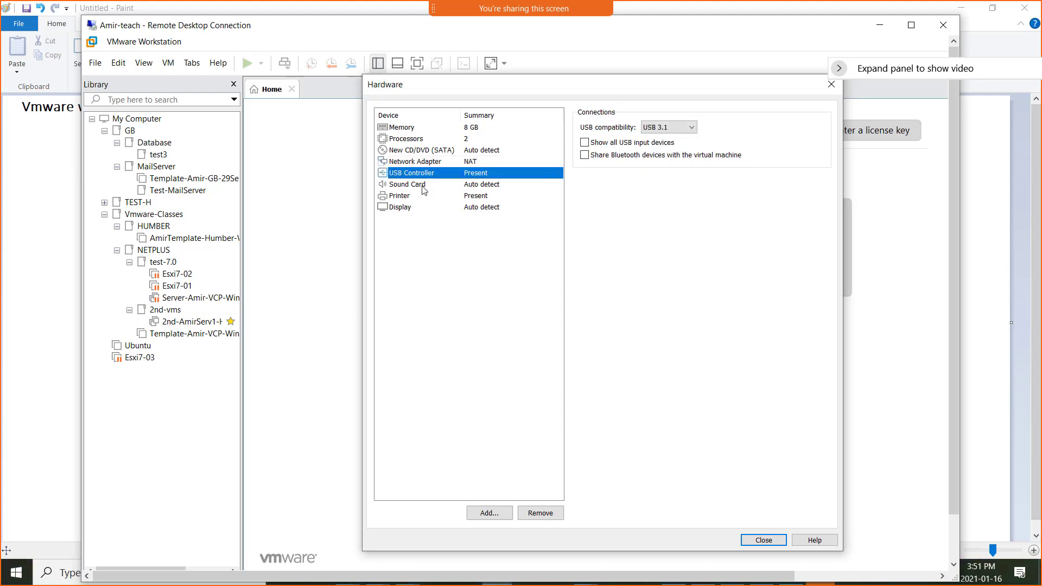
click(426, 186)
click(427, 197)
click(429, 208)
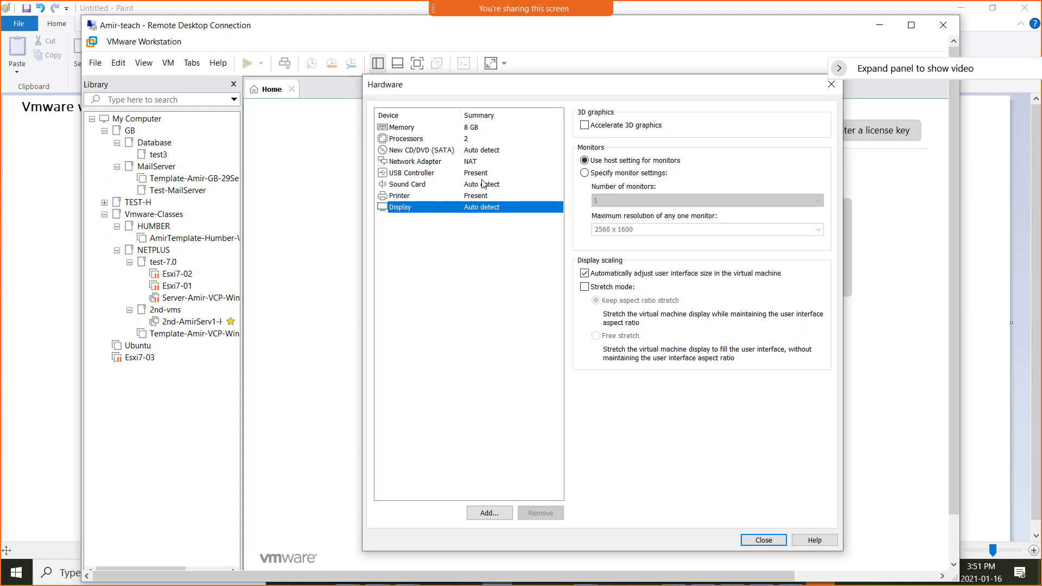
click(475, 162)
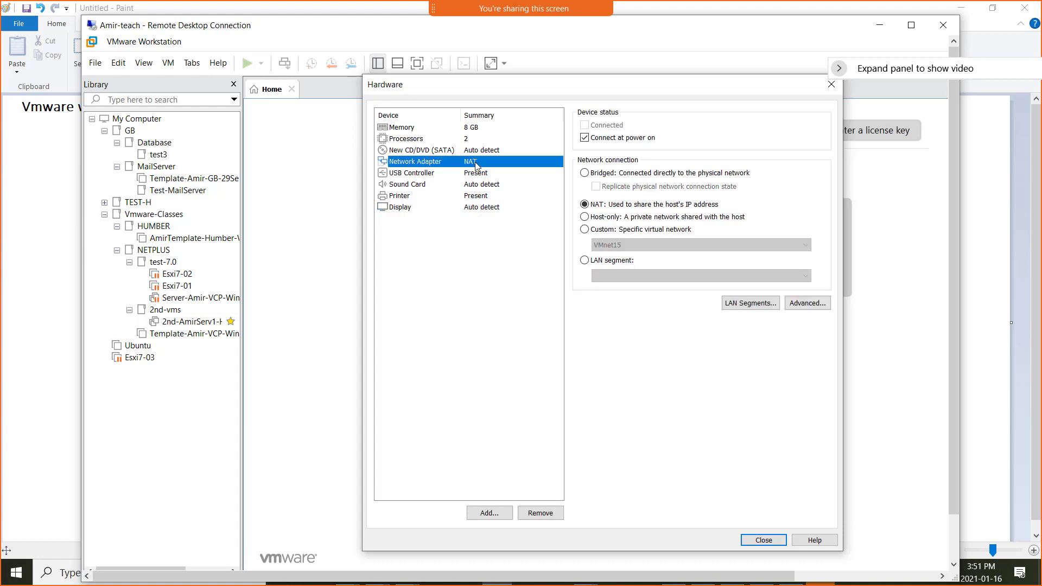
click(478, 130)
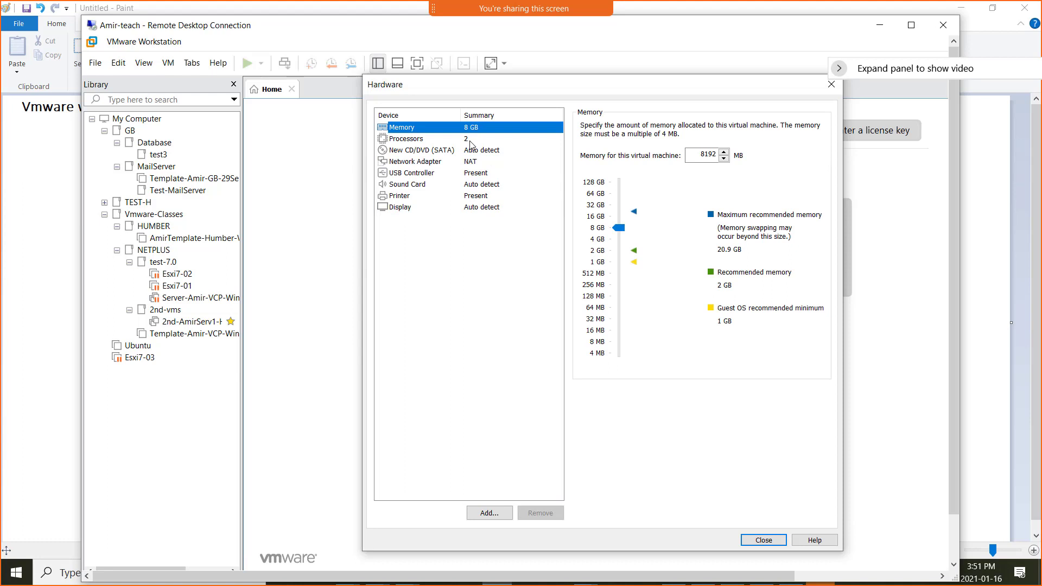
click(470, 142)
click(471, 165)
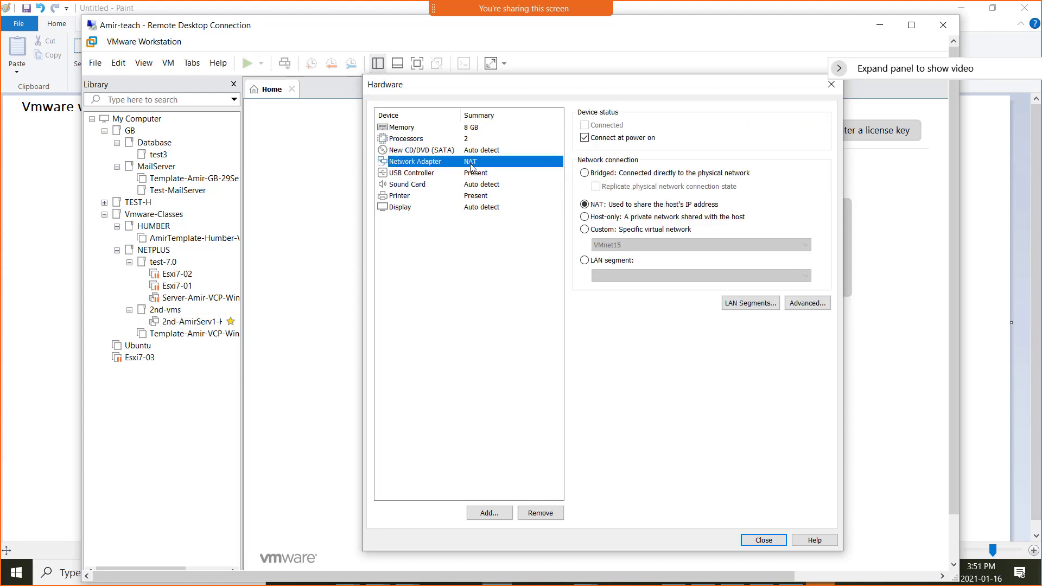
click(477, 152)
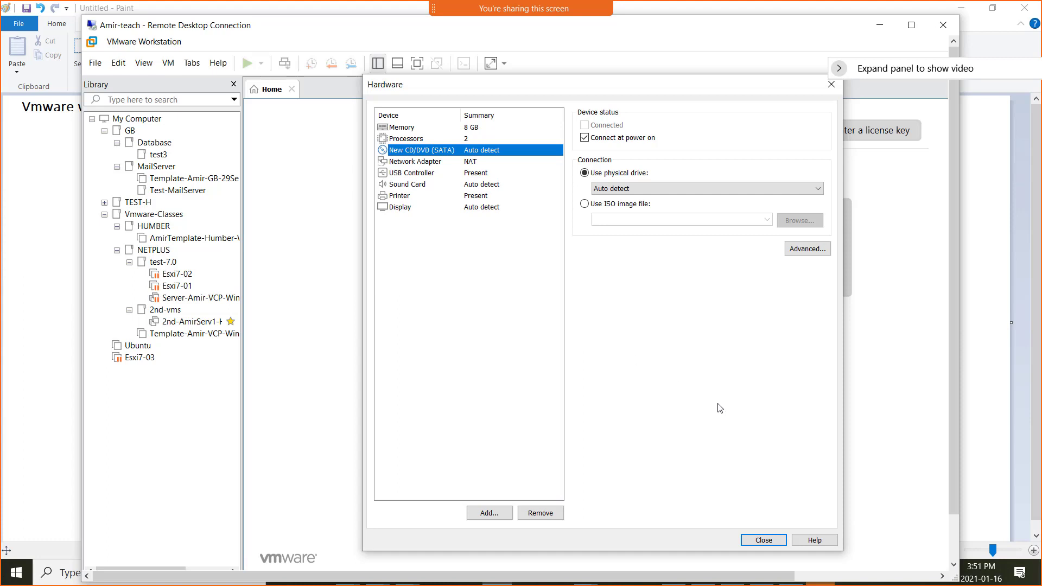
click(461, 162)
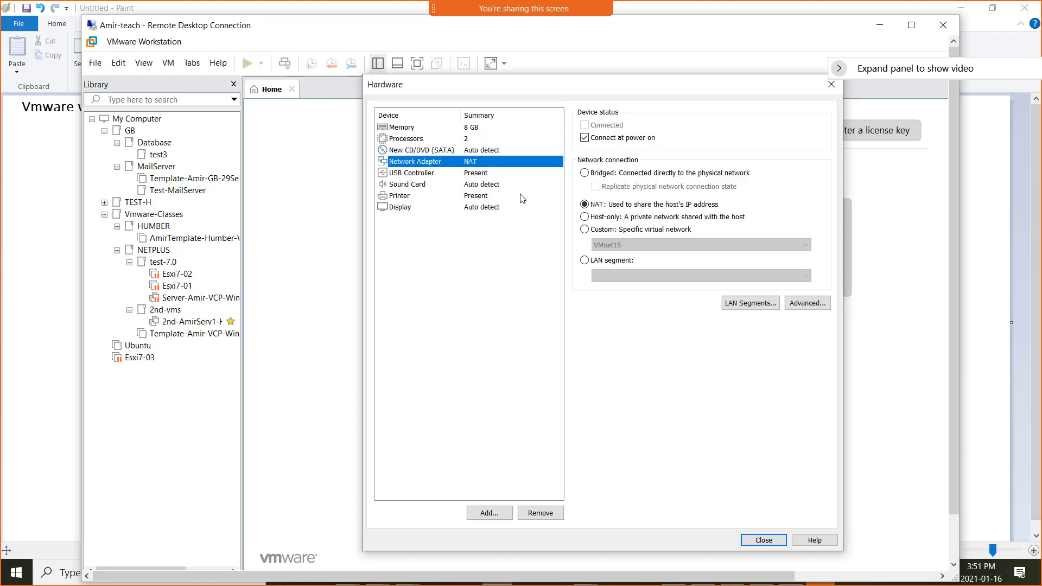
Accept the customized hardware, finish the wizard to create the Windows Server 2016 virtual machine, and power it on.
click(760, 540)
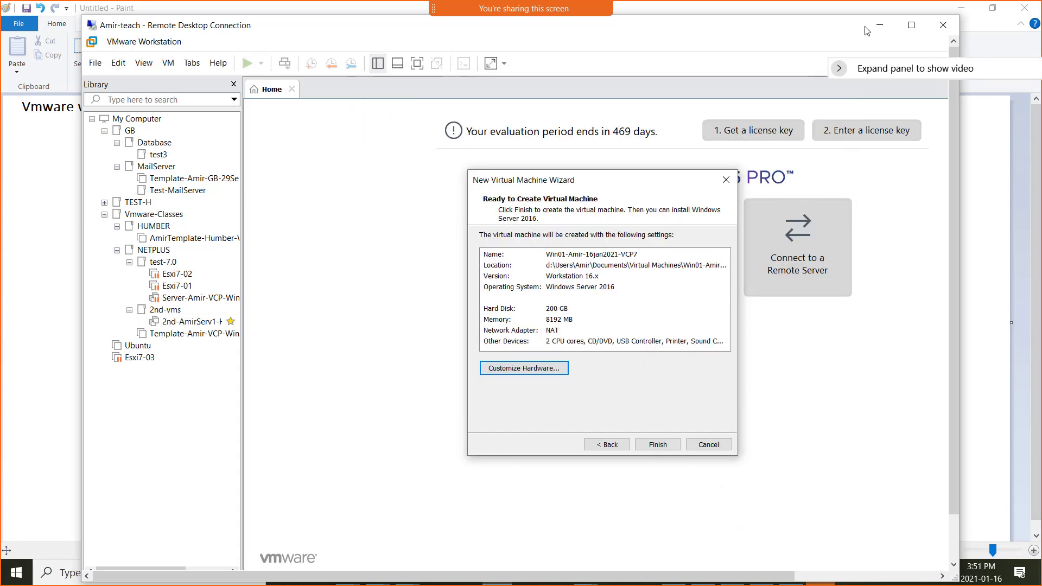
click(911, 26)
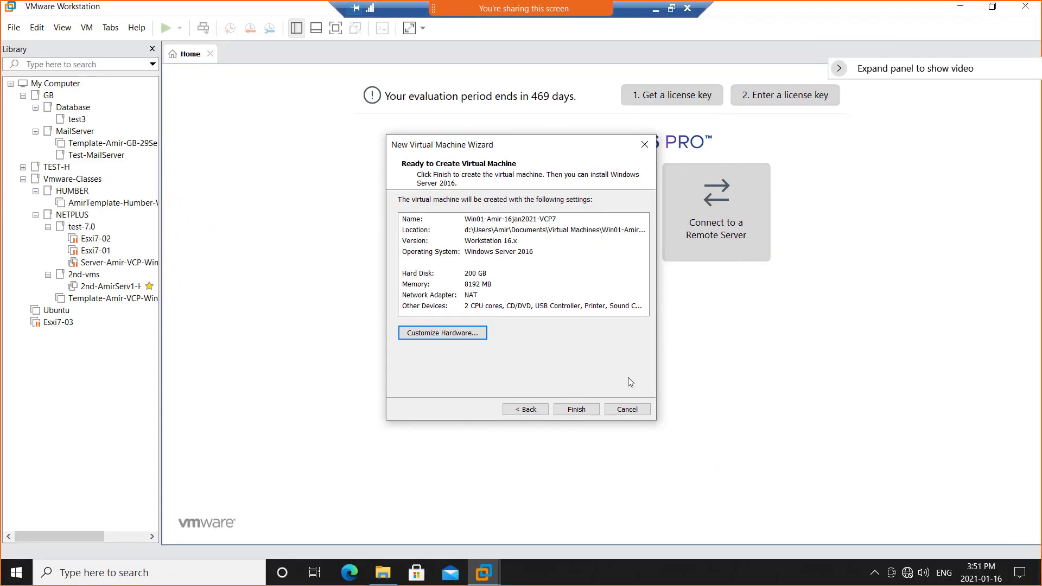
click(573, 409)
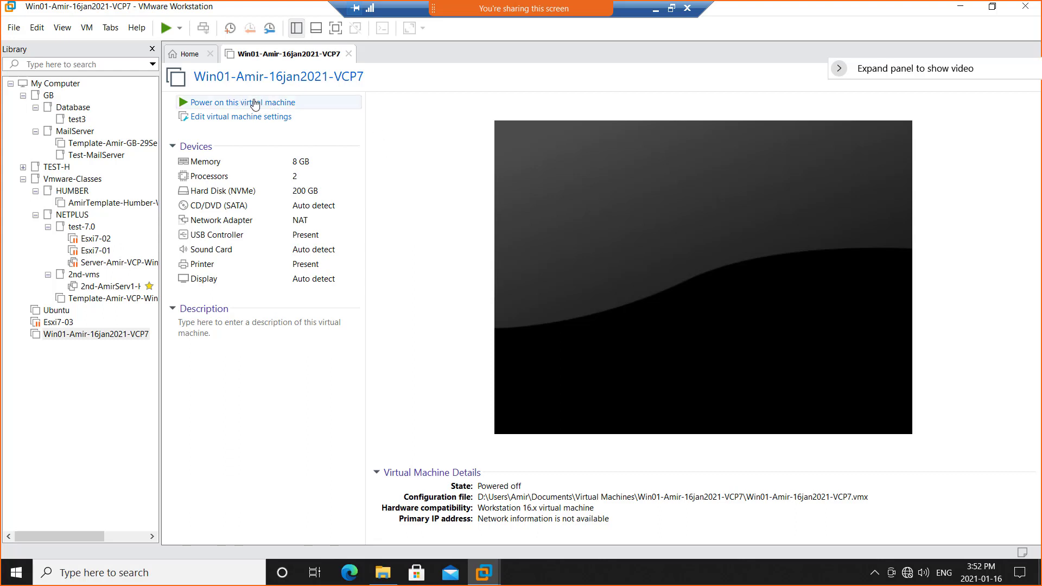
click(262, 104)
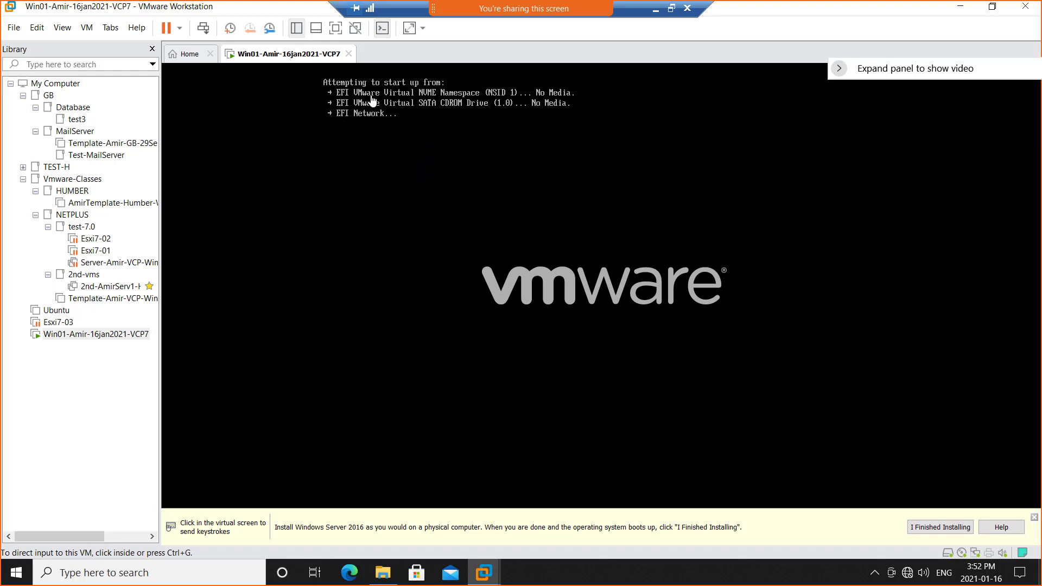
Open the running virtual machine's settings and try to have the CD/DVD (SATA) drive use an ISO image file.
right_click(269, 54)
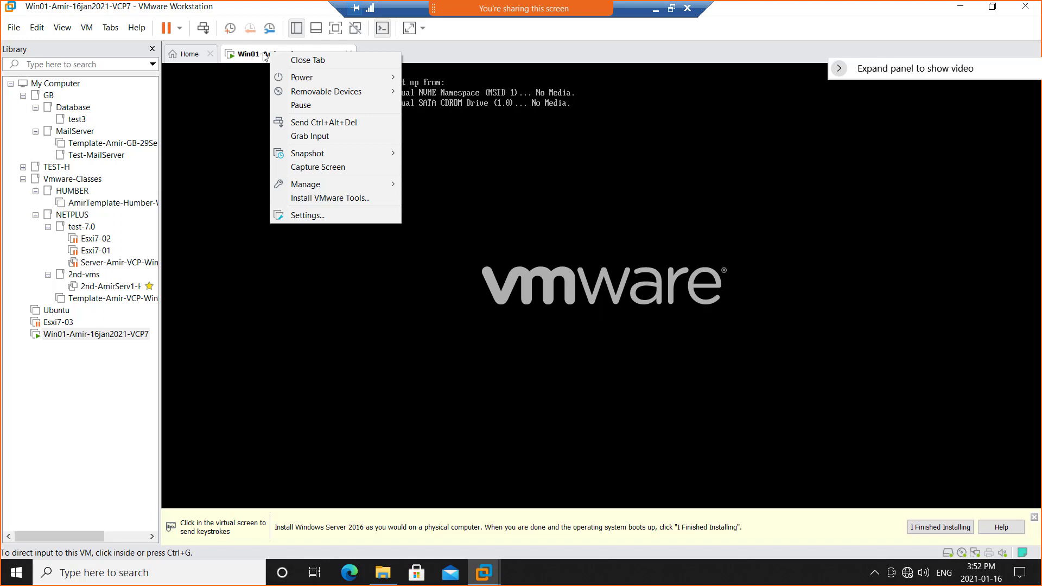
click(350, 216)
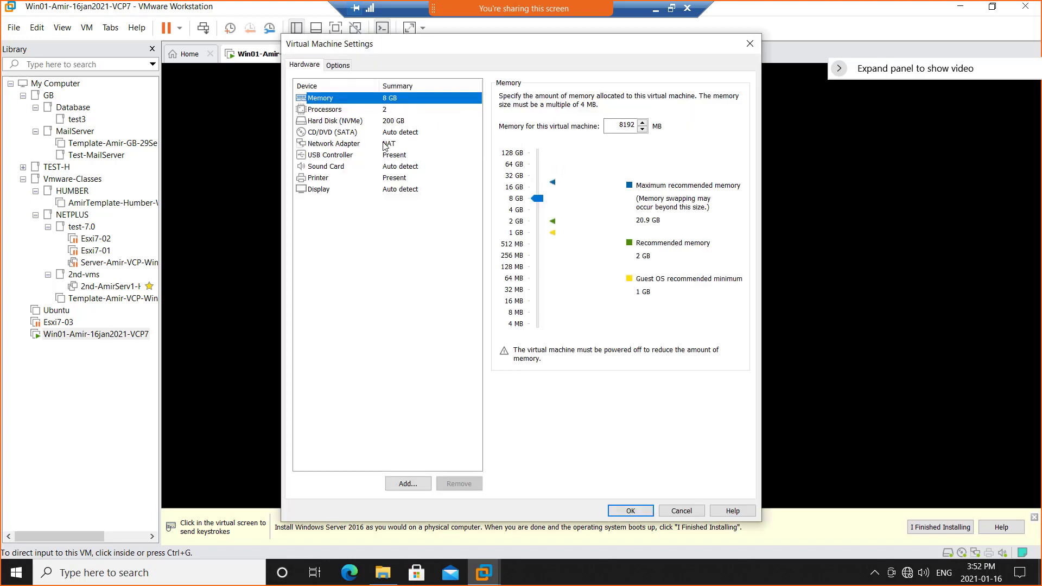
click(354, 136)
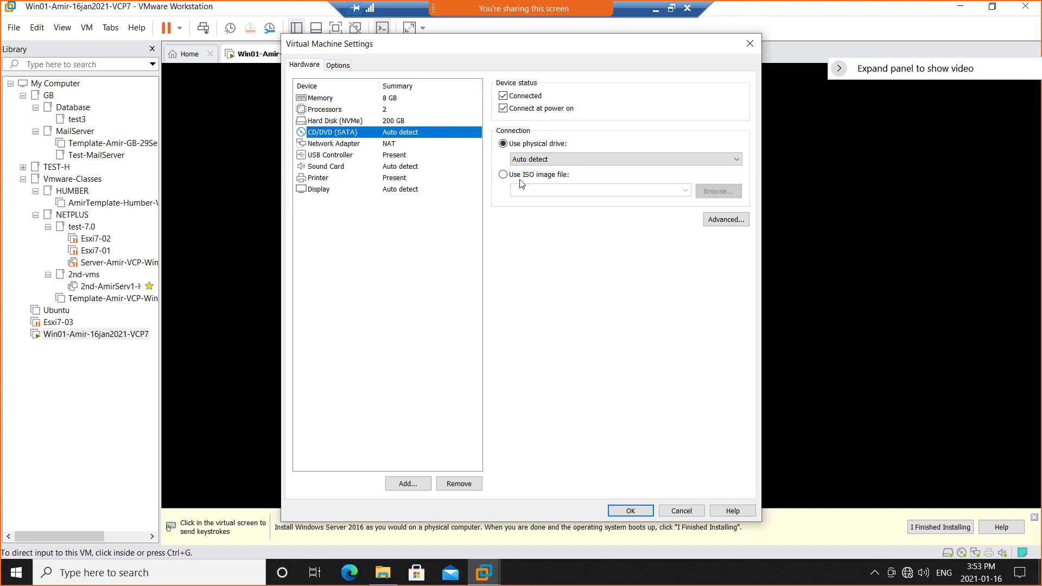
click(503, 175)
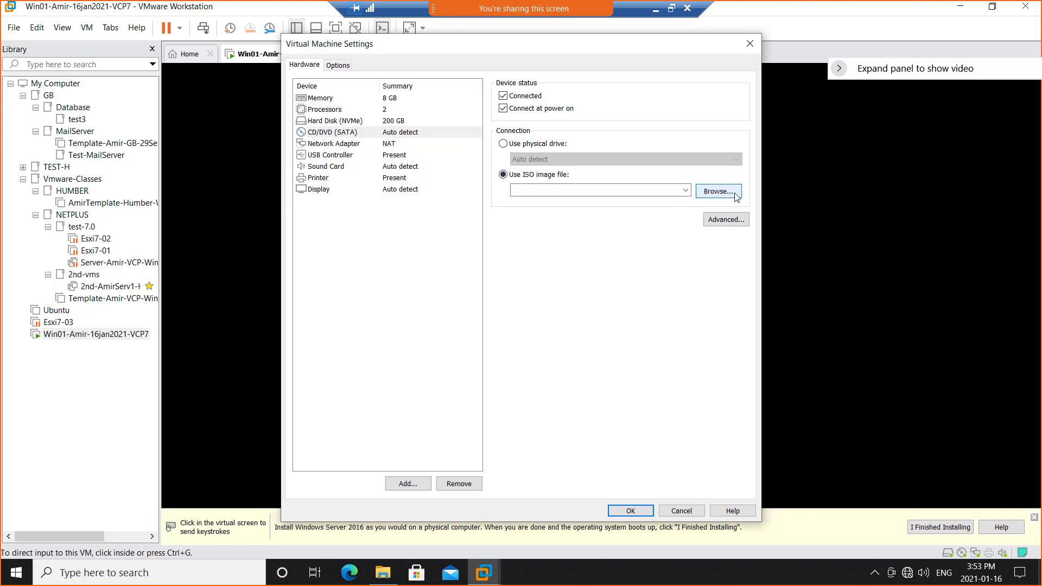
click(713, 192)
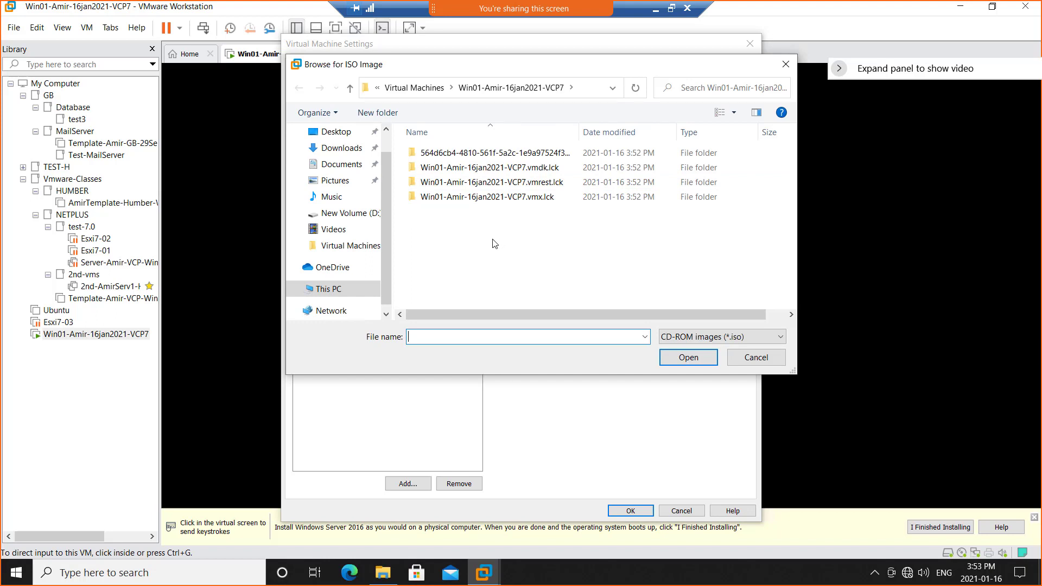
Browse to the C:\ISO\ISO folder to look for the operating system's ISO image.
click(386, 314)
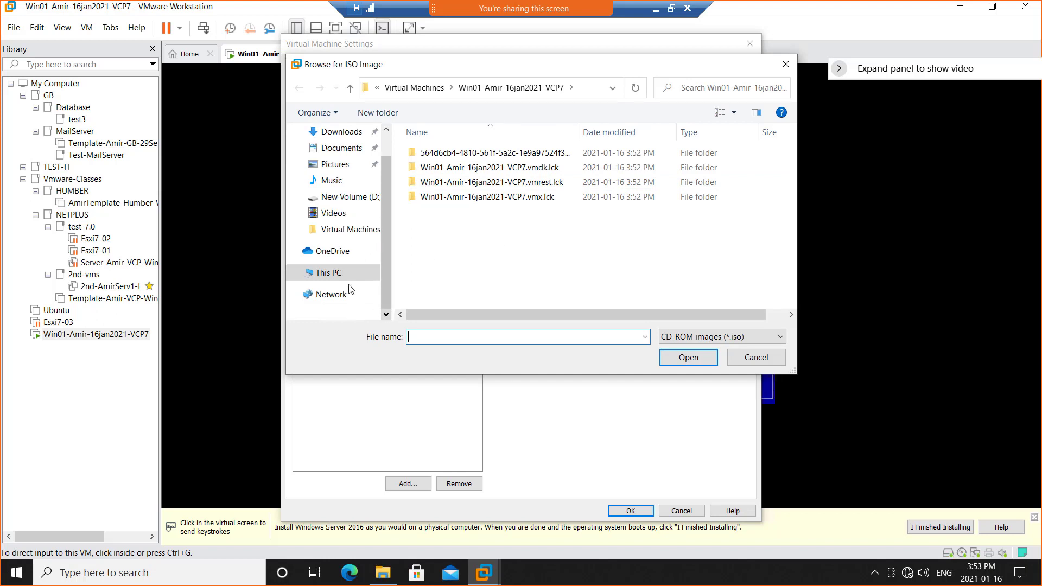
click(329, 273)
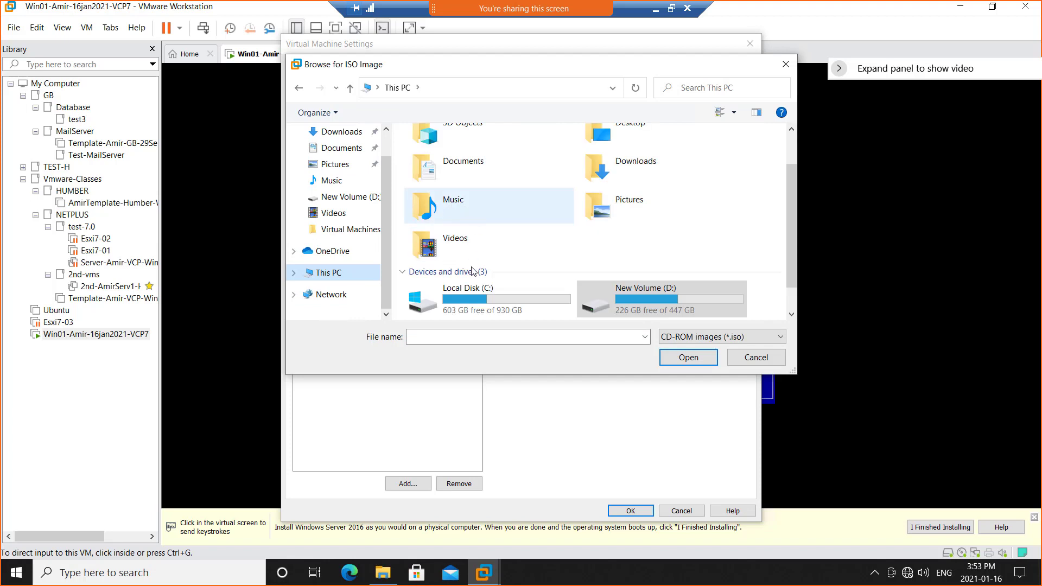
double_click(472, 296)
click(438, 169)
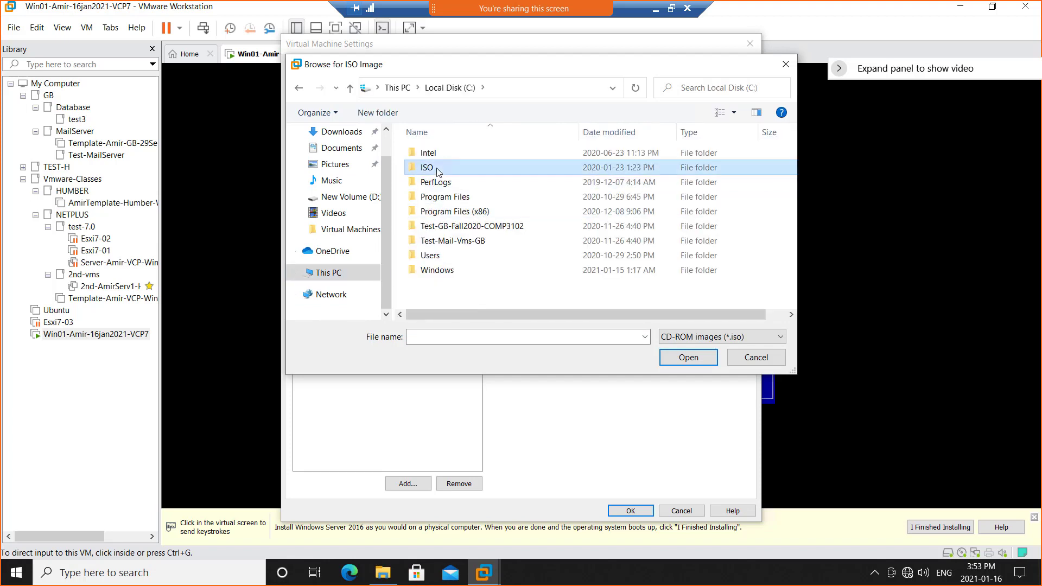
double_click(426, 168)
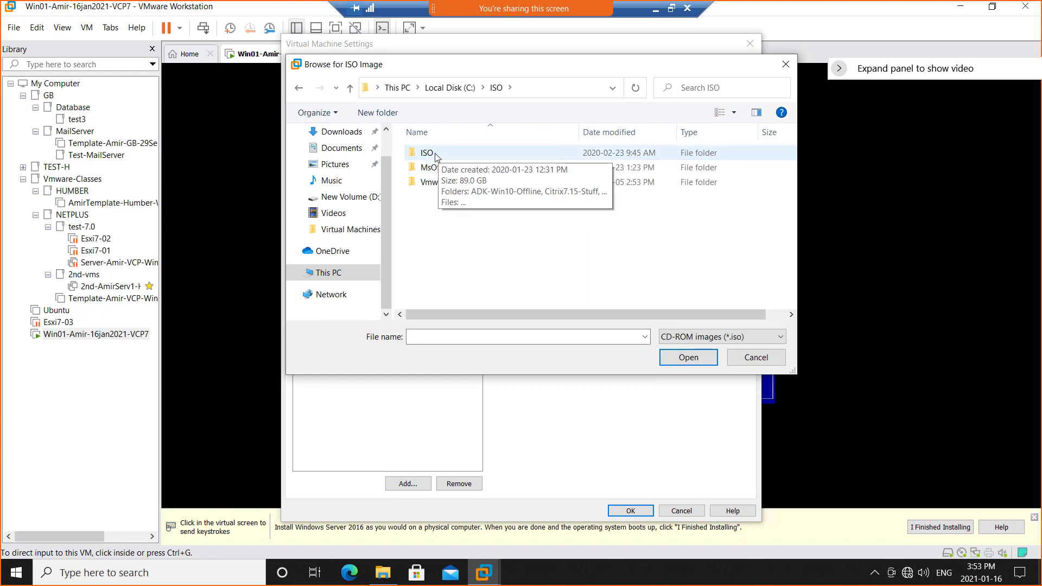
double_click(435, 156)
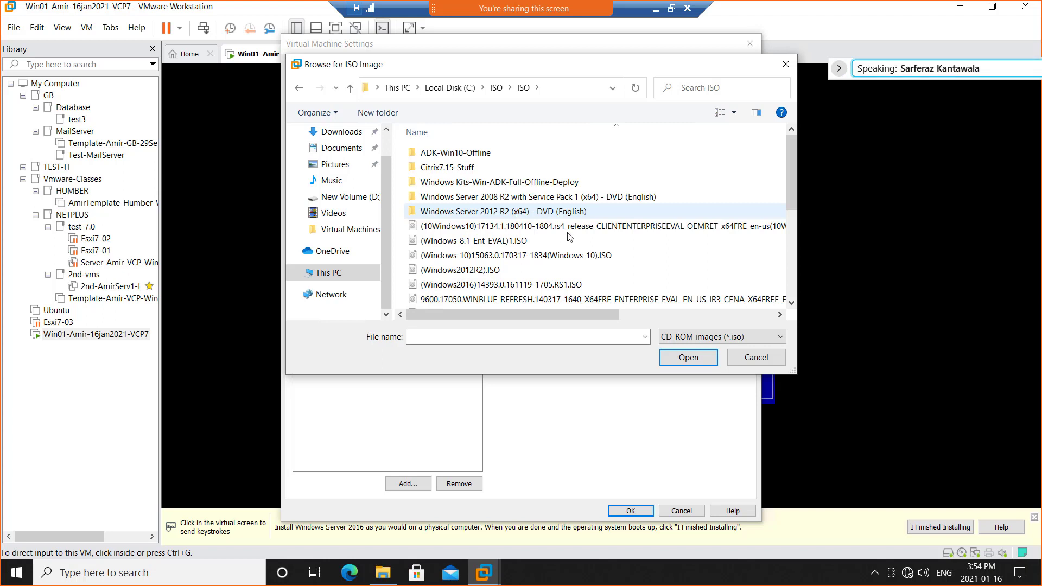
Cancel choosing an ISO image and discard the changes to the virtual machine's settings.
click(757, 358)
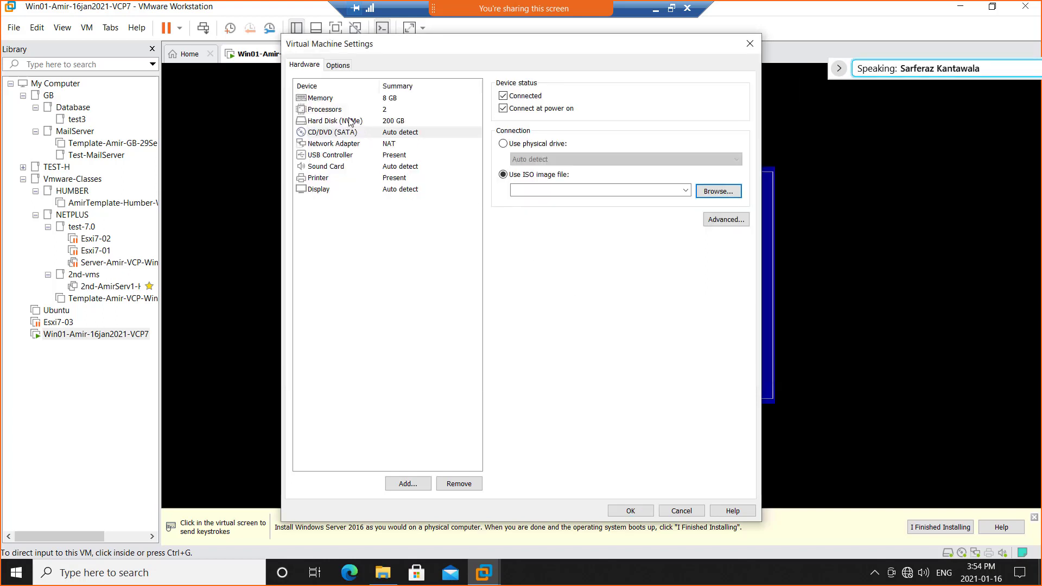
click(325, 111)
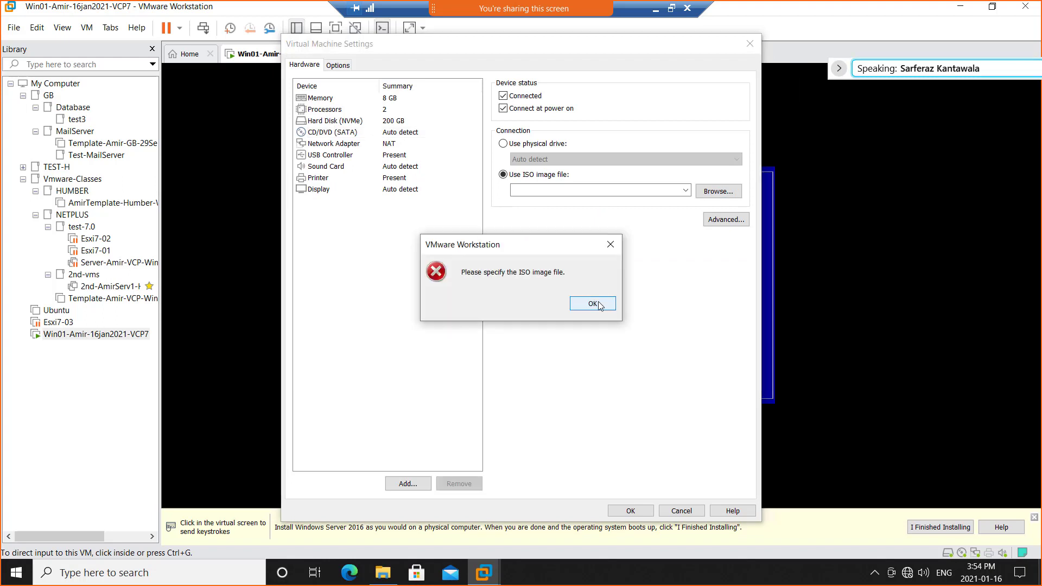
key(Return)
click(333, 116)
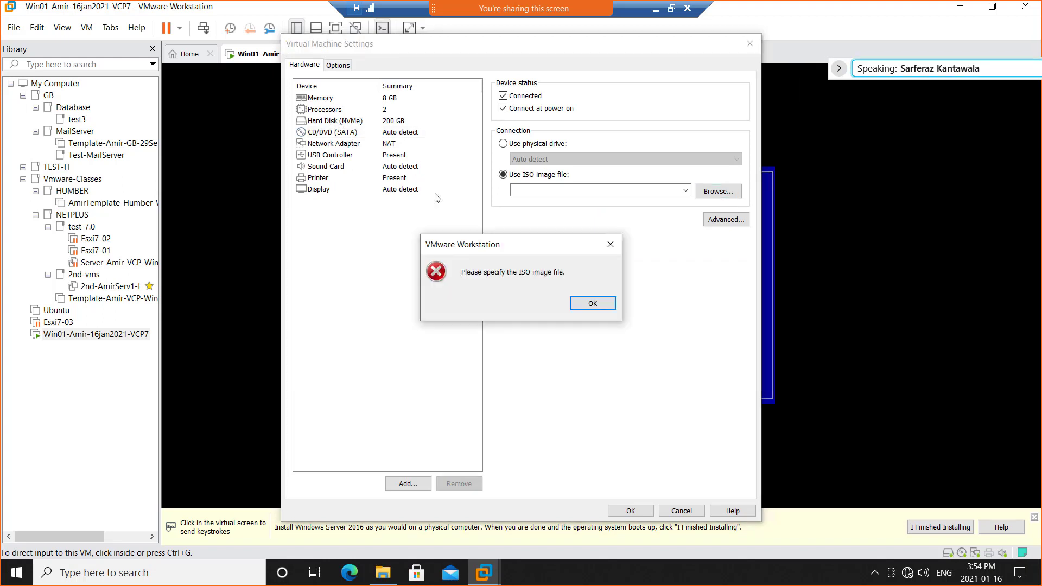
click(590, 306)
click(682, 511)
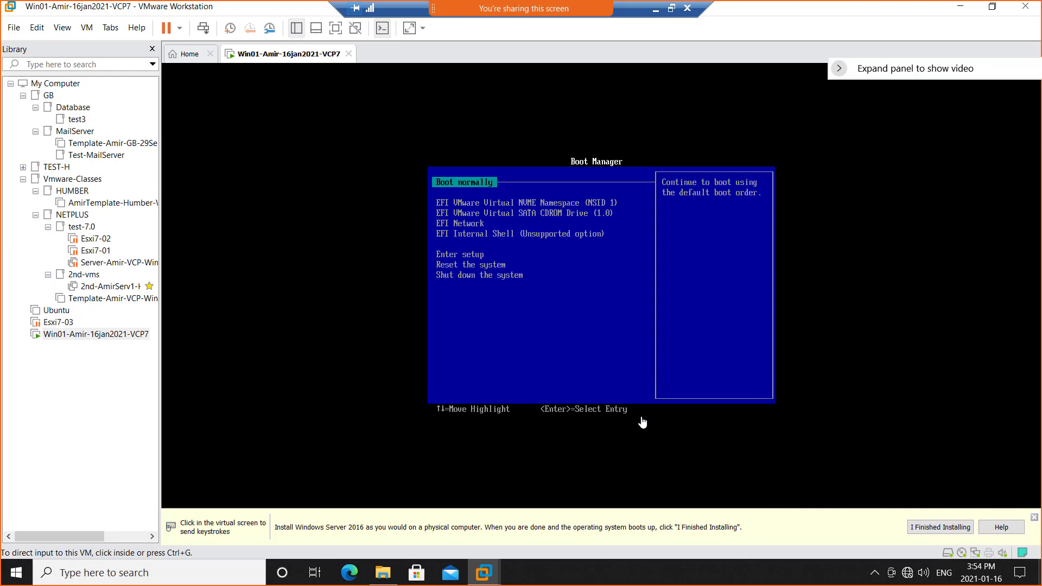
Open the virtual machine's settings, review the processor and hard disk hardware, and set the CD/DVD (SATA) drive to use an ISO image file.
right_click(274, 56)
click(333, 217)
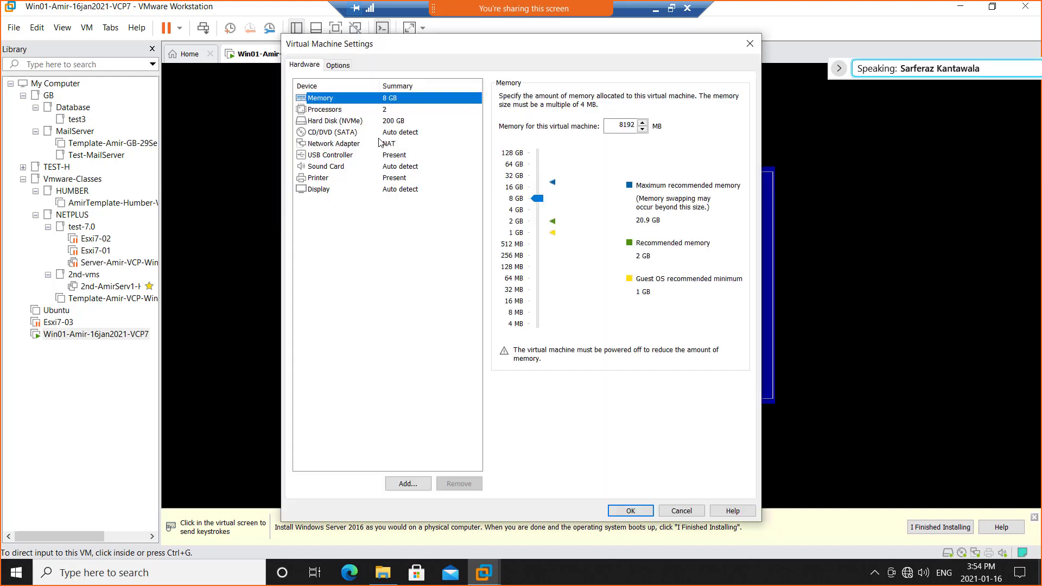
click(348, 112)
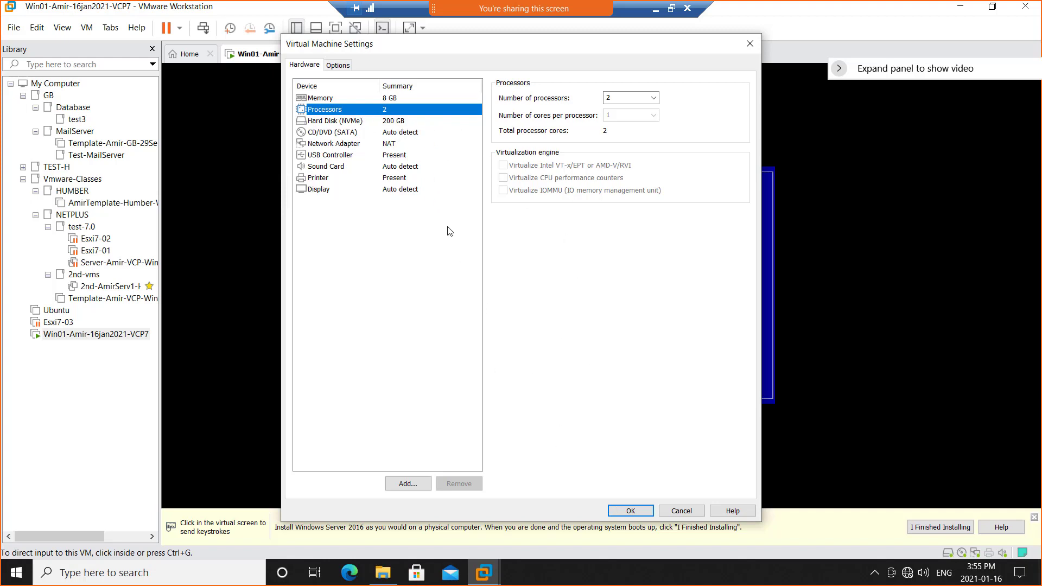
click(339, 122)
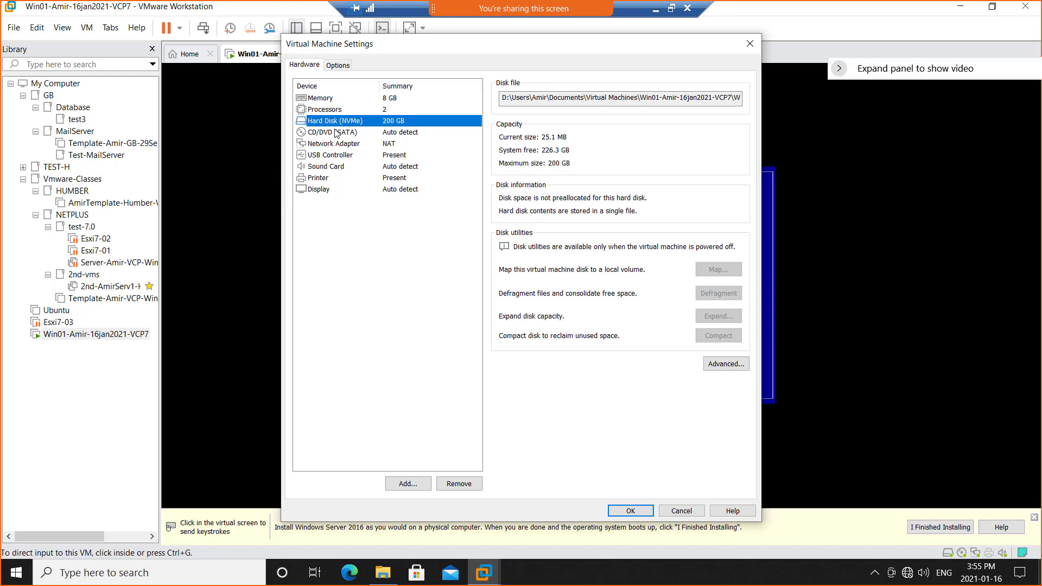
click(336, 133)
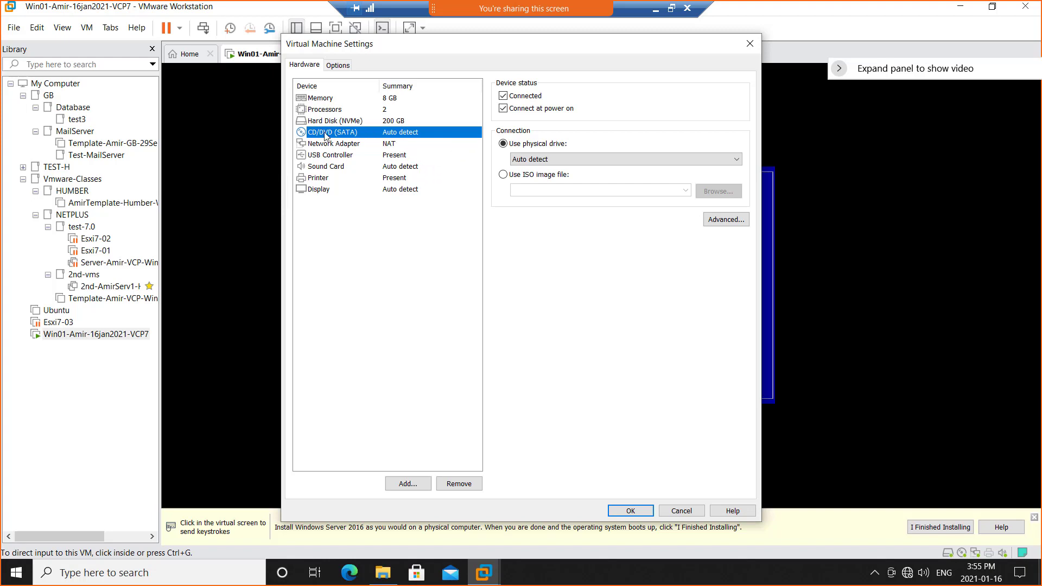
click(510, 175)
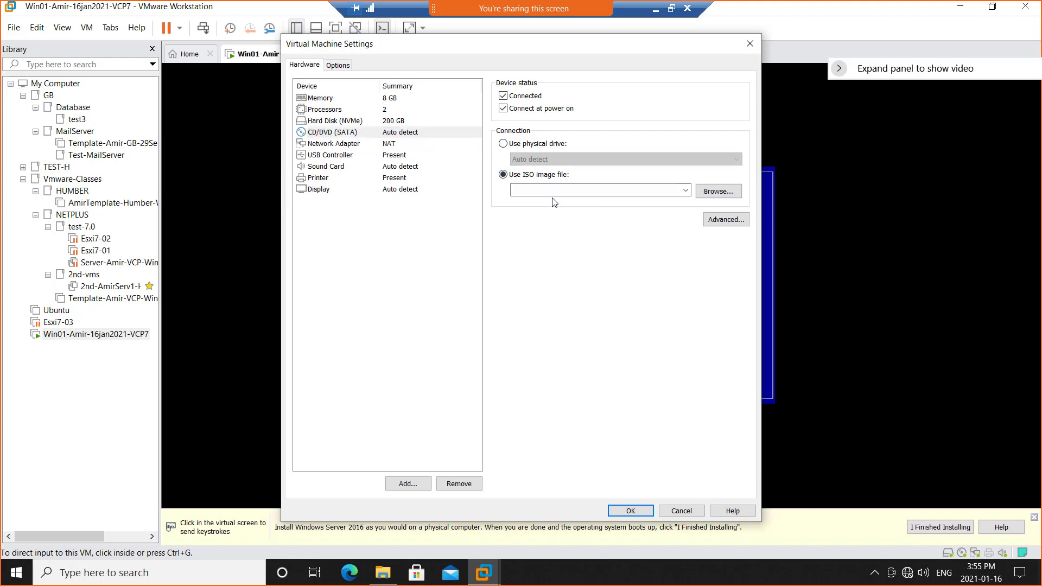
Browse to the C:\ISO\ISO folder for the CD/DVD drive's ISO image.
click(721, 195)
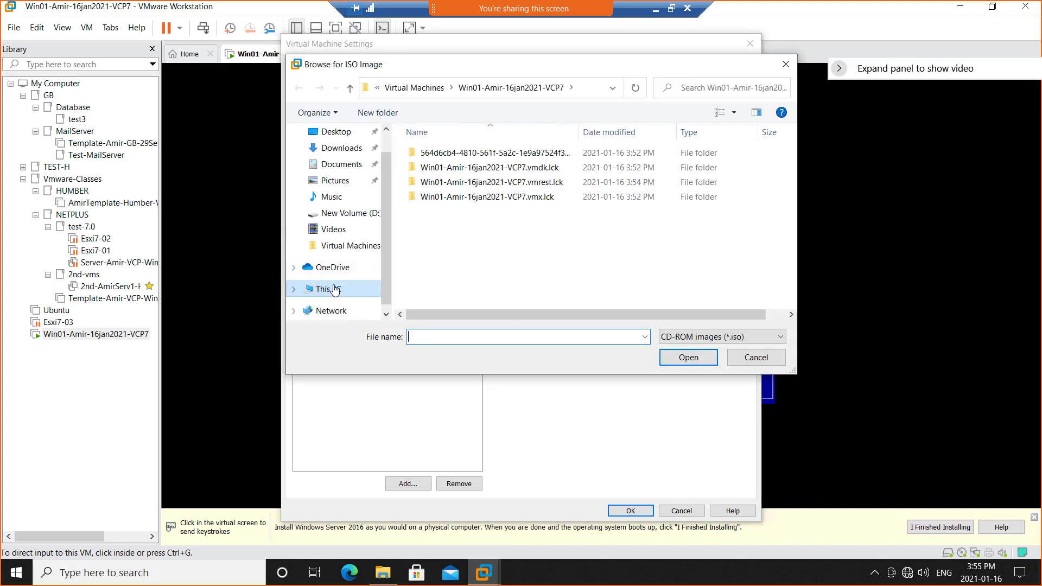
click(335, 289)
double_click(460, 297)
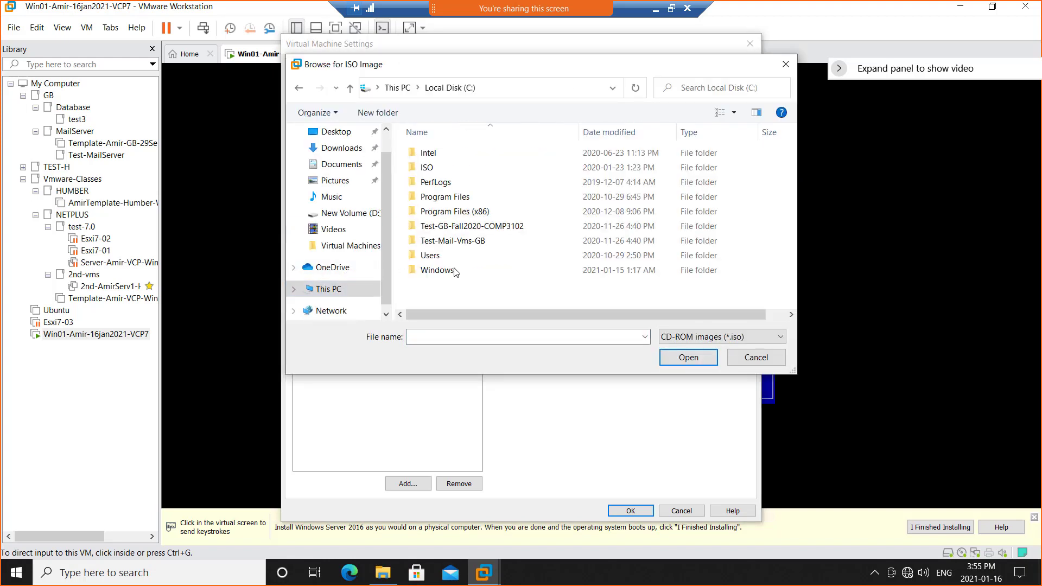
double_click(441, 168)
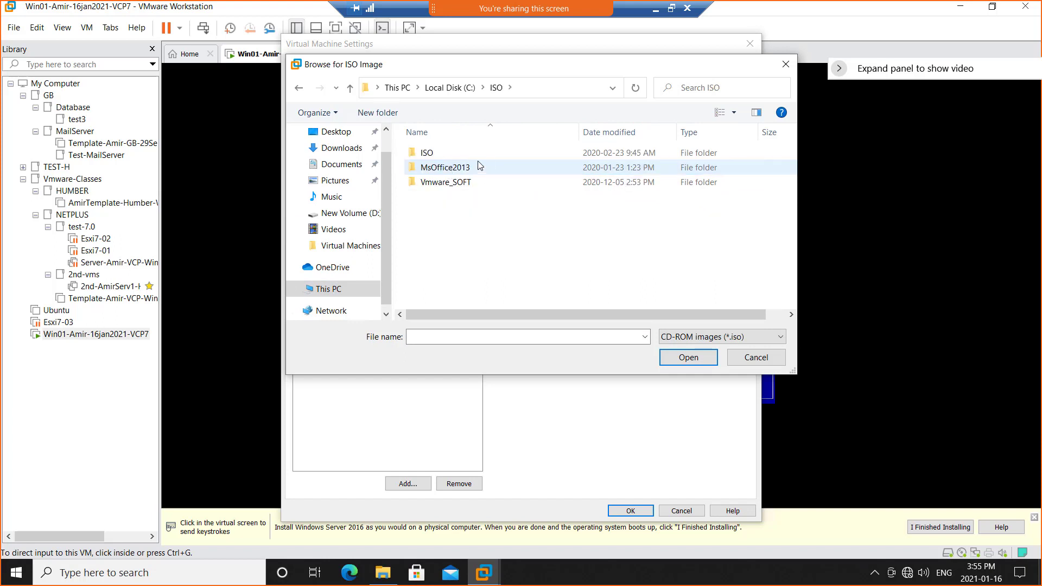
double_click(455, 153)
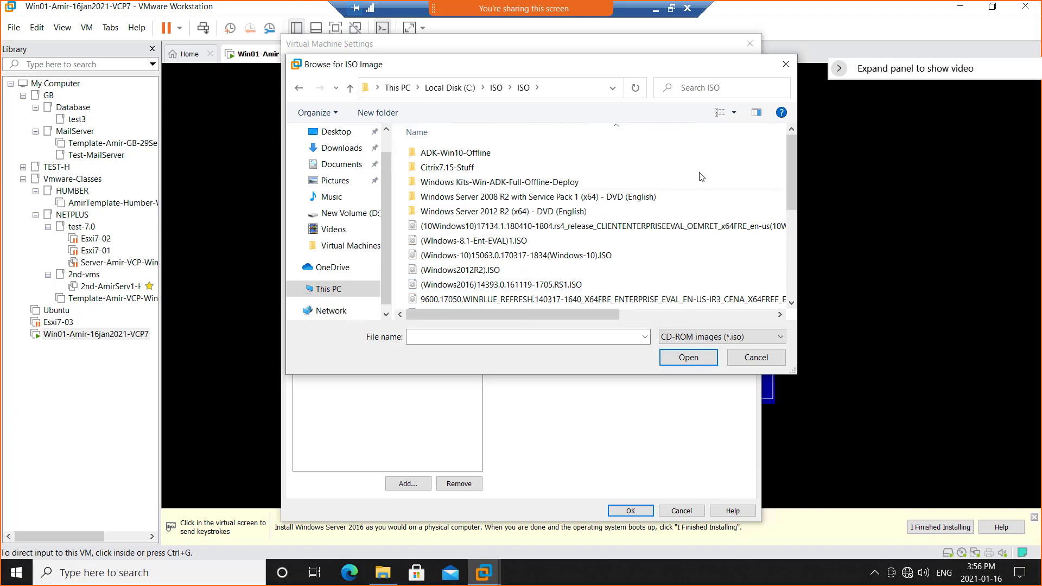
Attach Windows_Server_2016_Datacenter_EVAL_en-us_14393_refresh.ISO to the CD/DVD drive and save the virtual machine's settings.
click(735, 120)
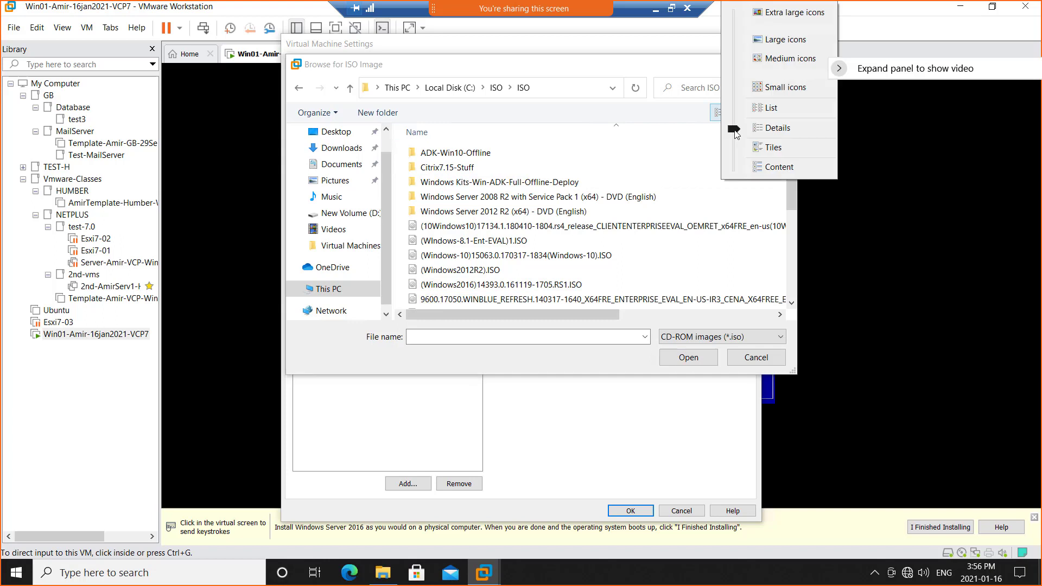
click(742, 138)
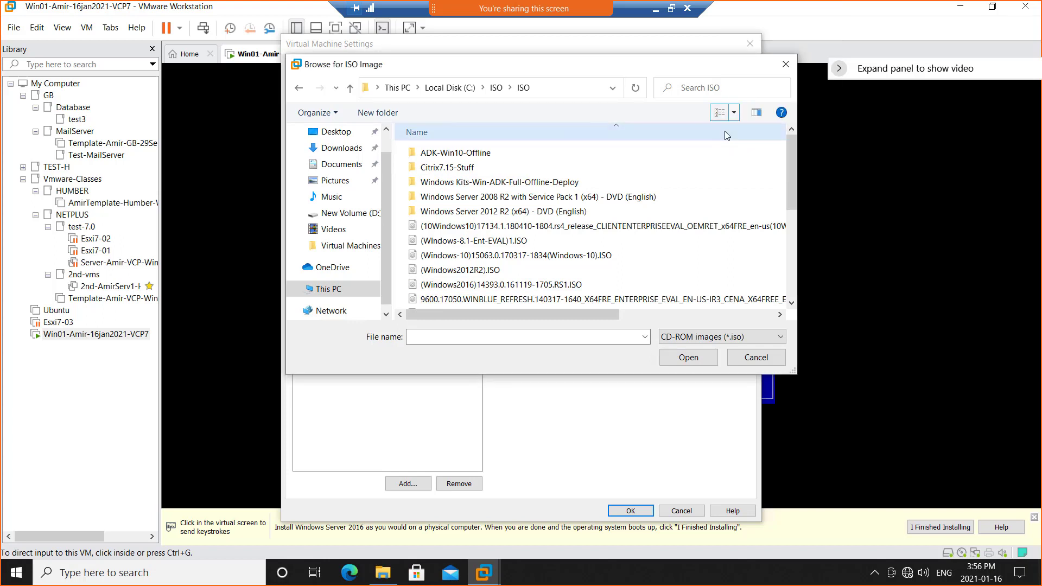
click(641, 311)
click(543, 313)
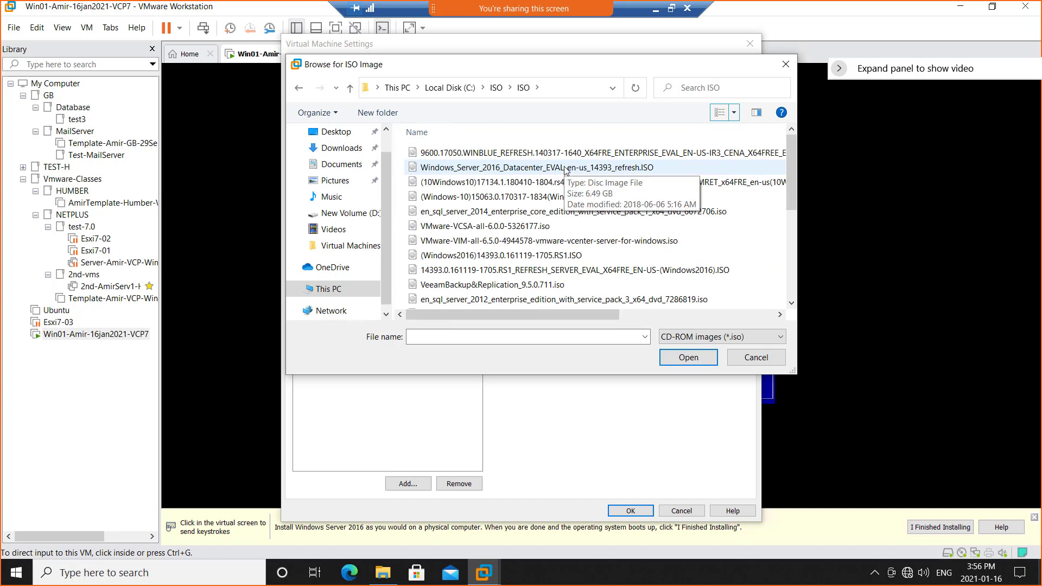
double_click(567, 168)
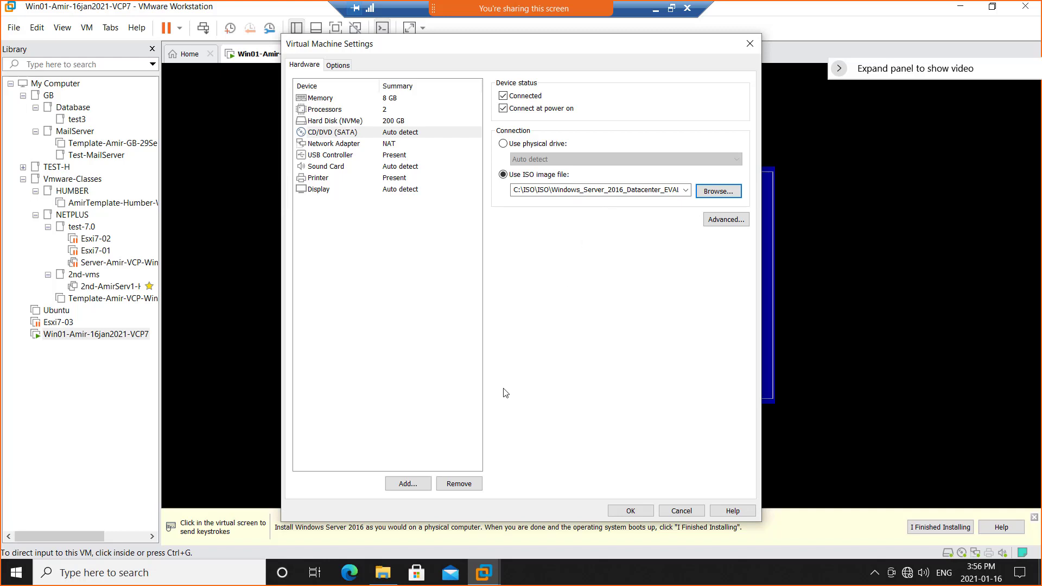
click(631, 511)
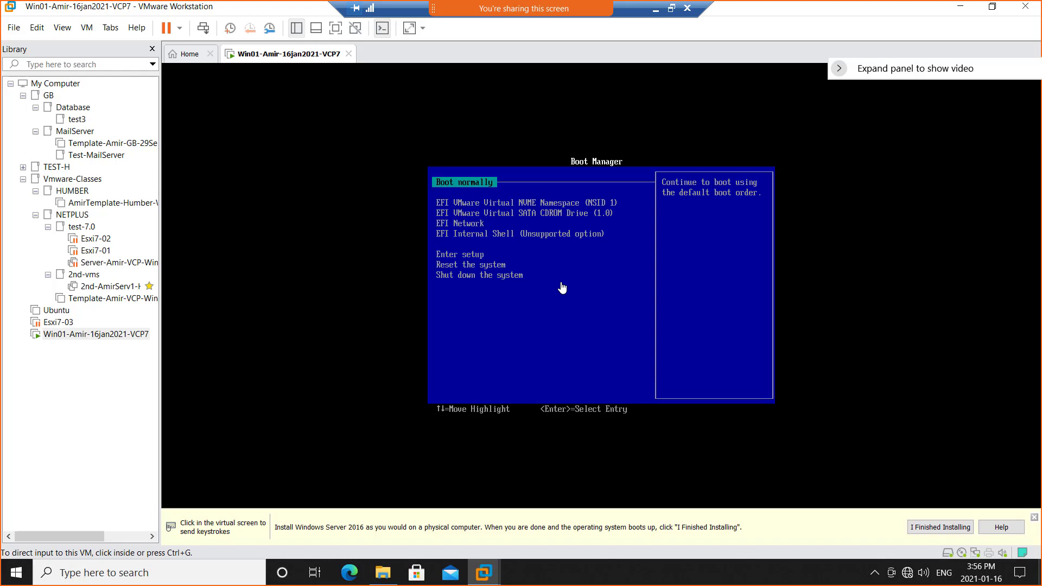
Practice capturing and releasing the virtual machine's input while moving the Boot Manager highlight between Boot normally and EFI Network.
click(522, 286)
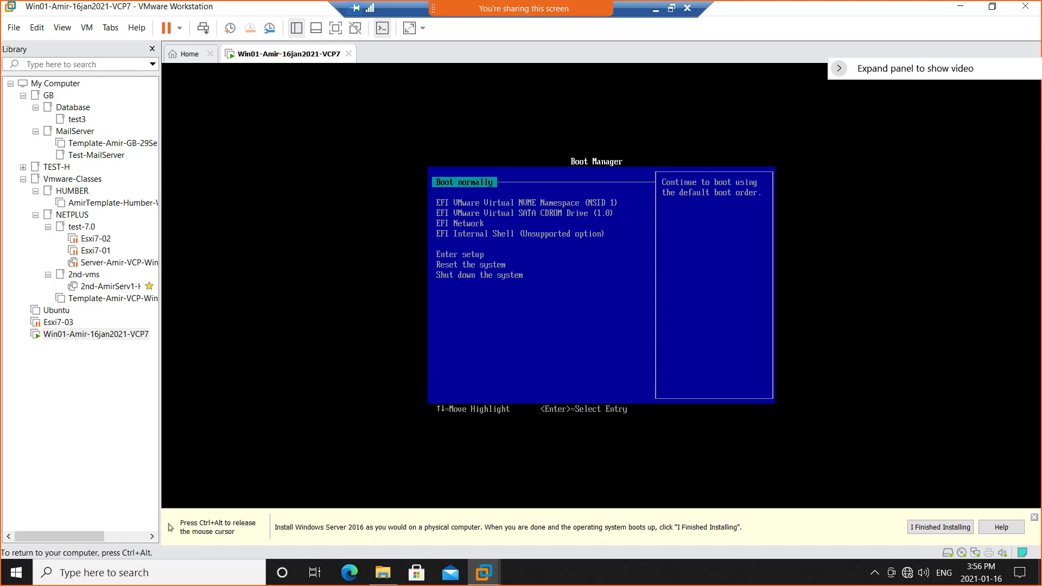
key(ctrl+alt)
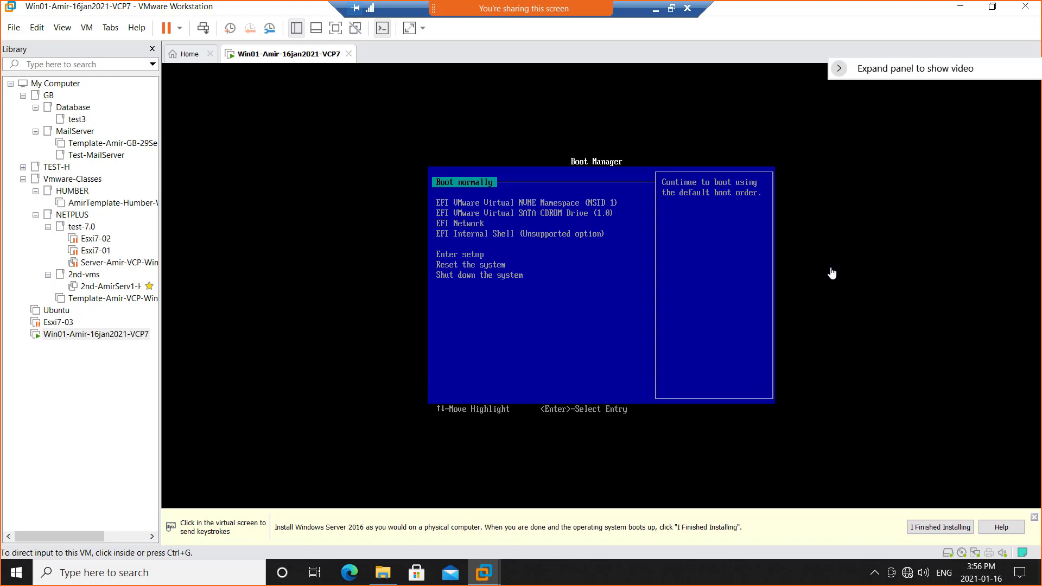
click(832, 273)
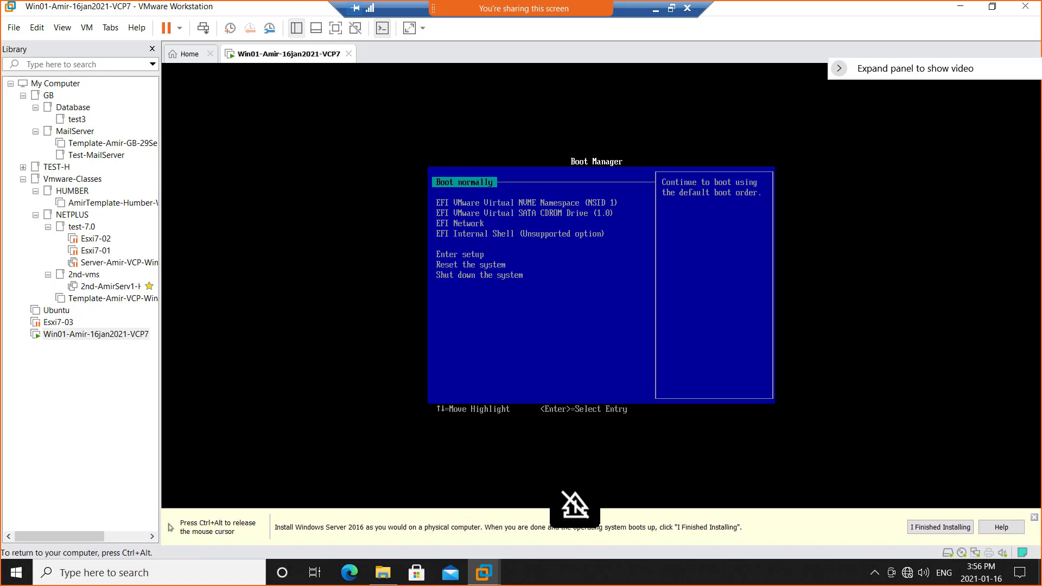
key(Down)
key(Down)
key(Down)
key(Down)
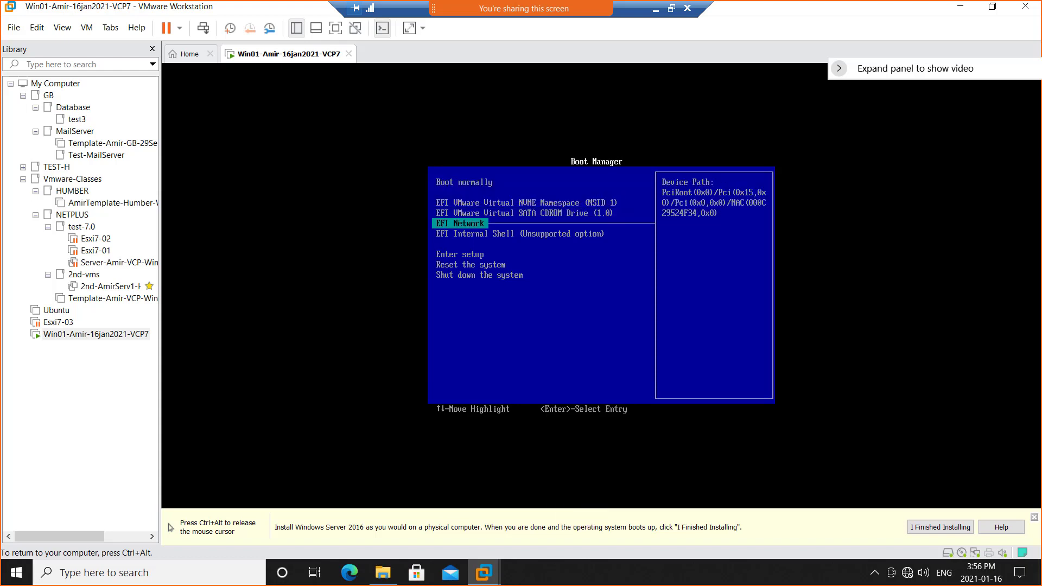
key(Up)
key(Up)
key(Up)
key(Up)
key(Down)
key(Down)
key(Down)
key(ctrl+alt)
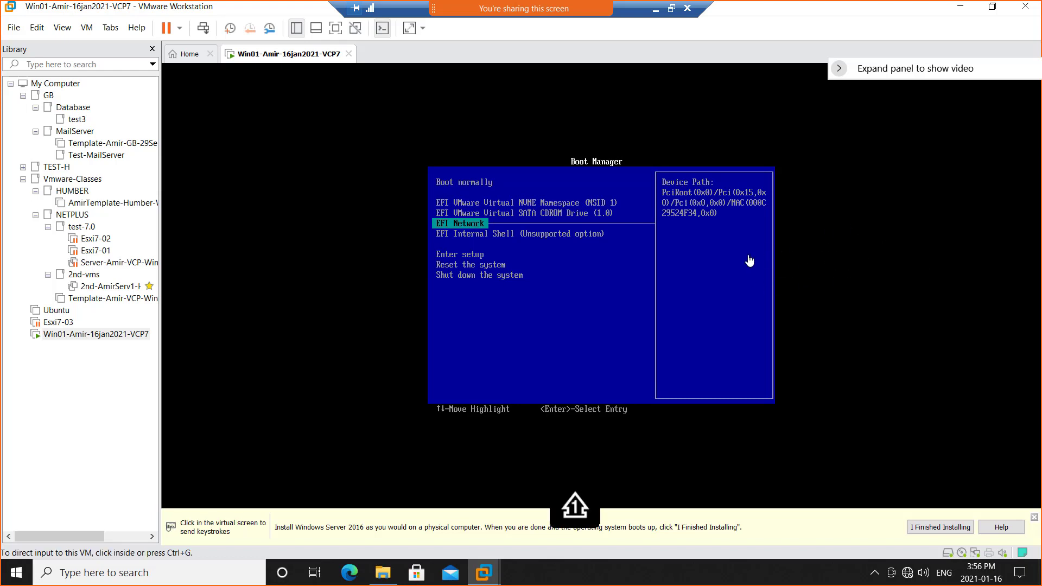
click(803, 293)
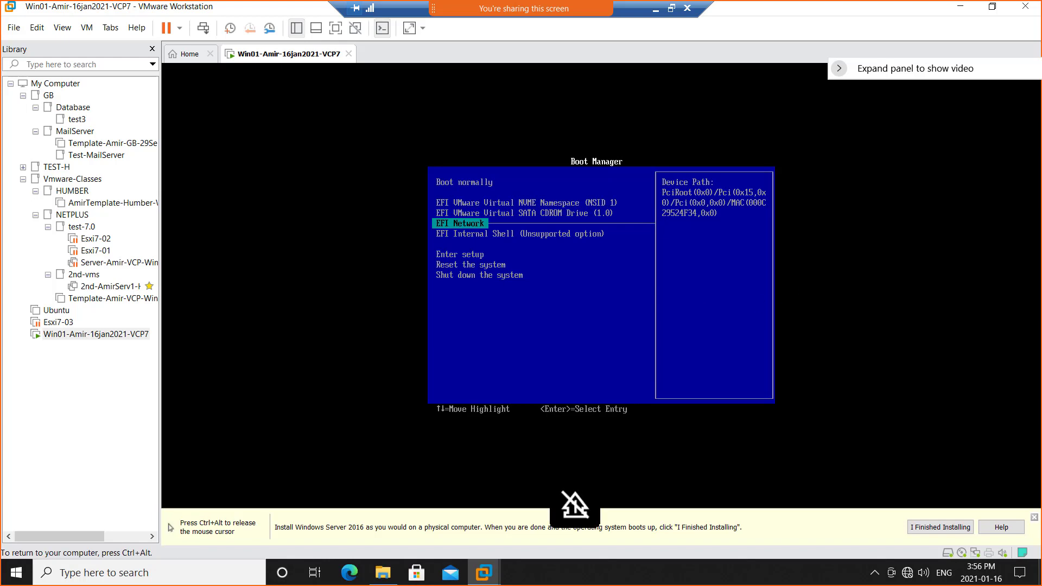
key(ctrl+alt)
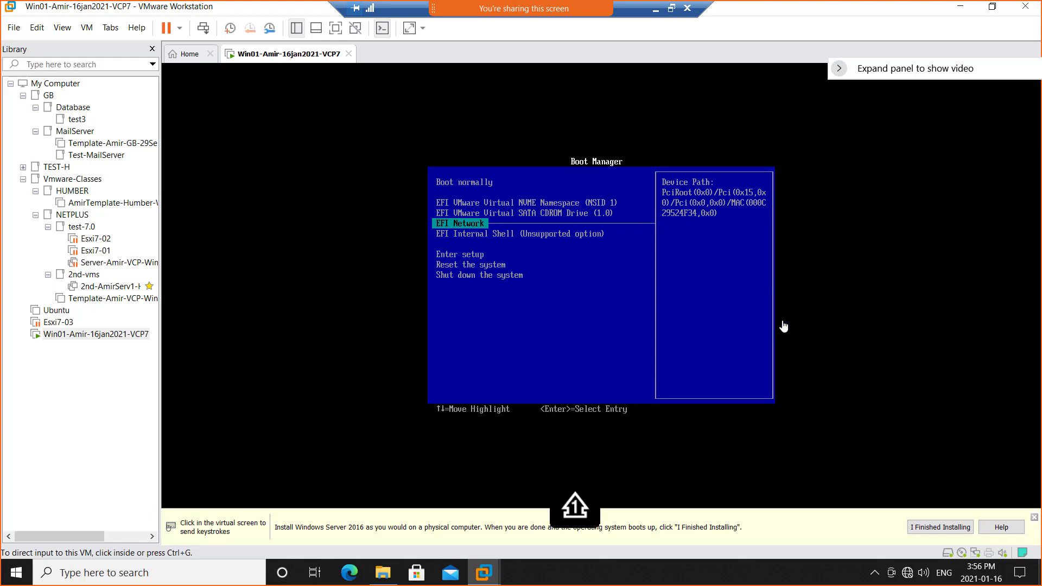
Move the Boot Manager highlight up to Boot normally and down to Enter setup, and return input to the host.
click(612, 315)
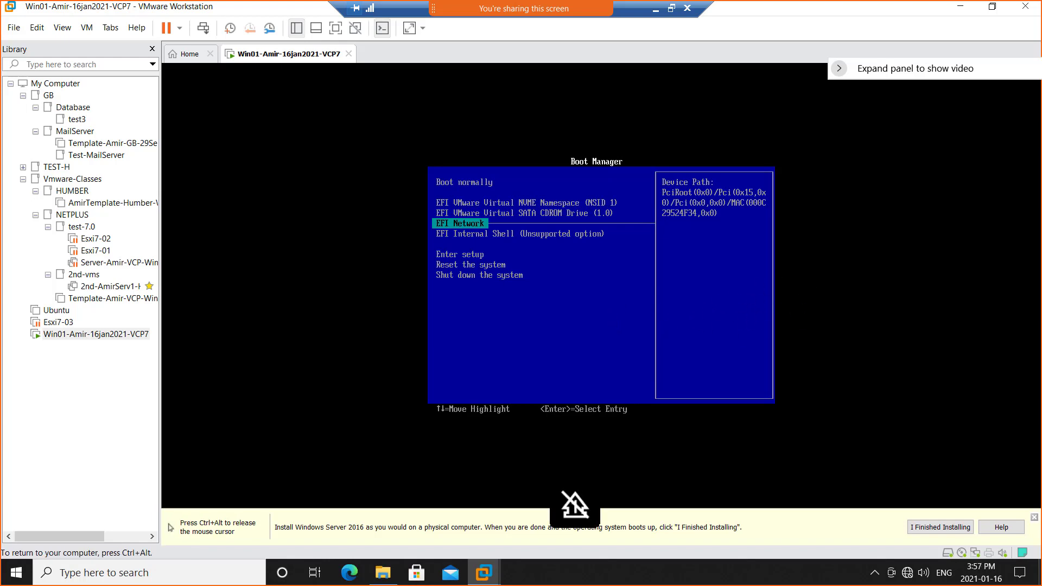
key(Up)
key(Up)
key(Up)
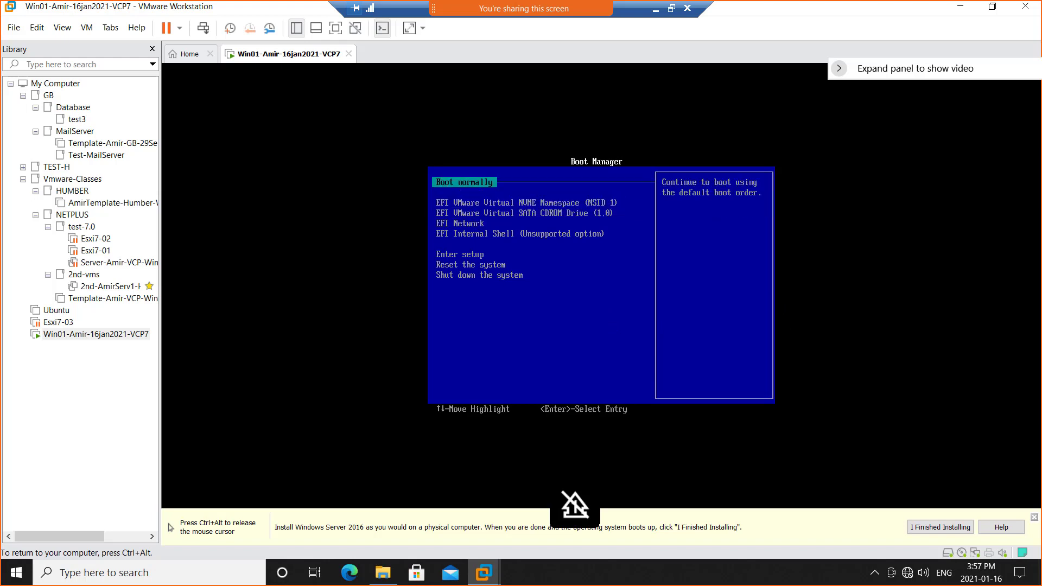
key(Down)
key(Down)
key(Down)
key(Down)
key(Down)
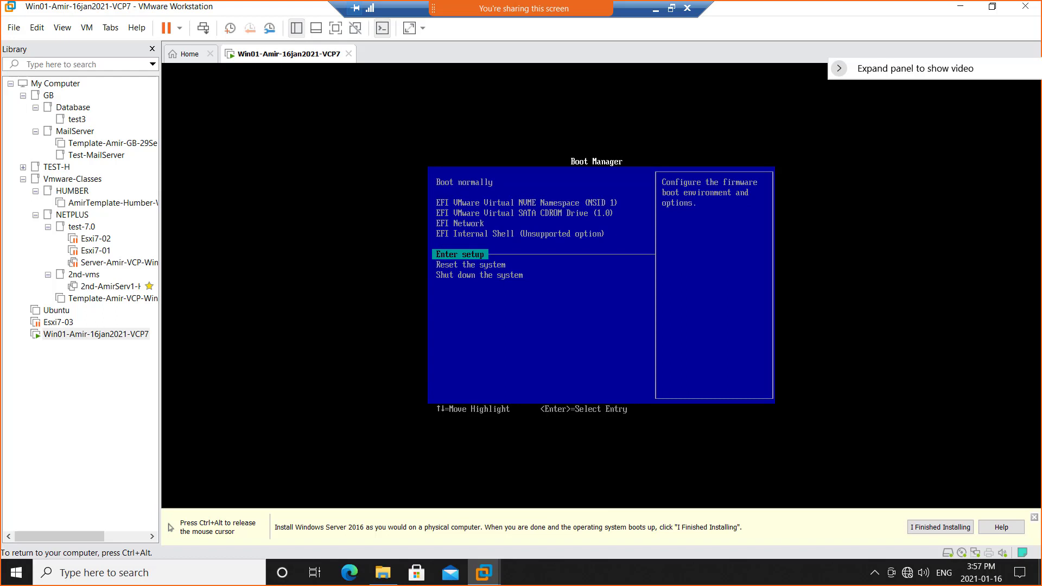
key(ctrl+alt)
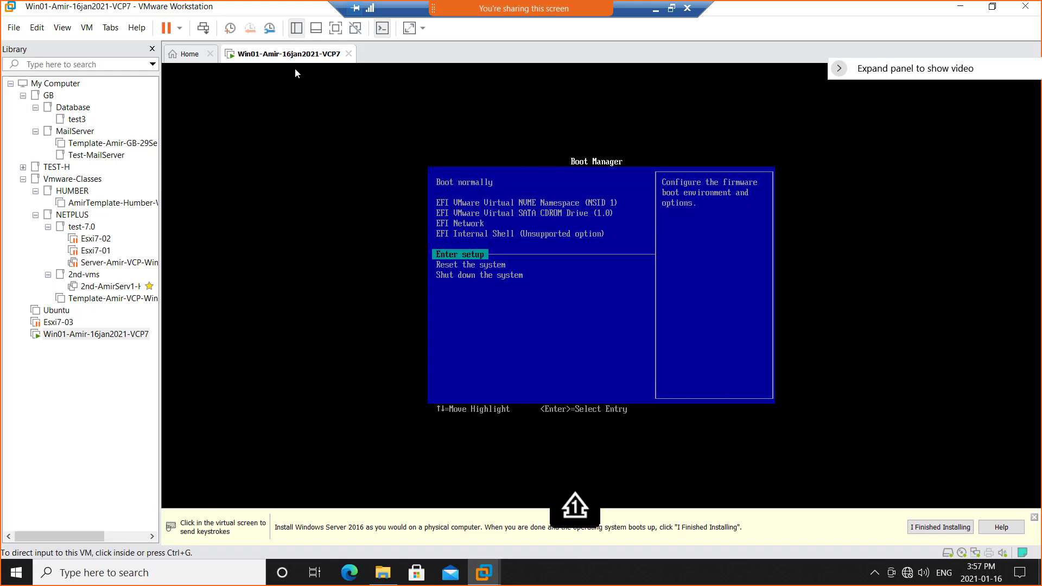
Highlight the EFI VMware Virtual SATA CDROM Drive (1.0) entry in the Boot Manager and release input to the host.
click(534, 248)
key(Up)
key(Up)
key(Up)
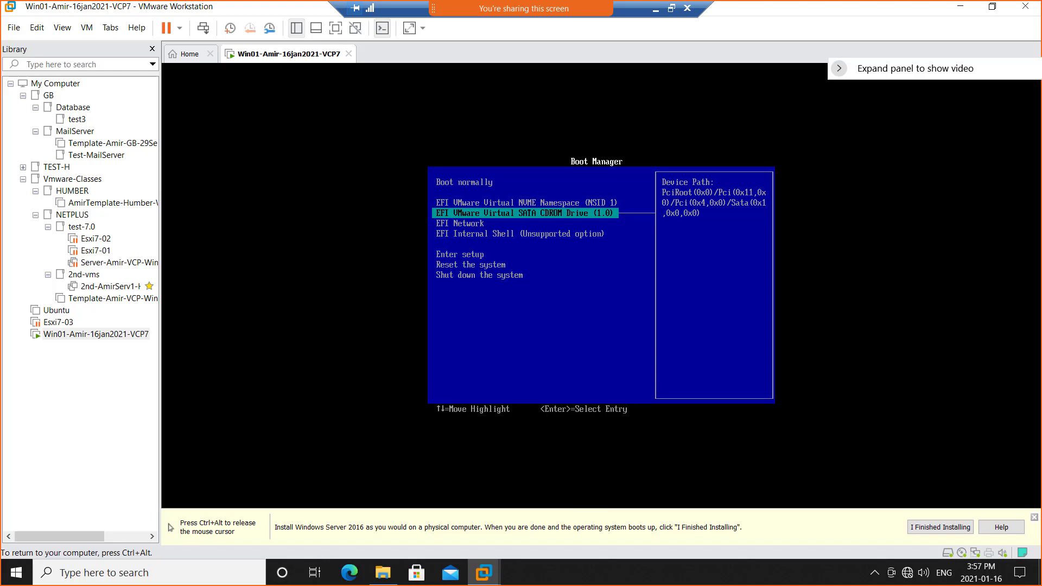
key(ctrl+alt)
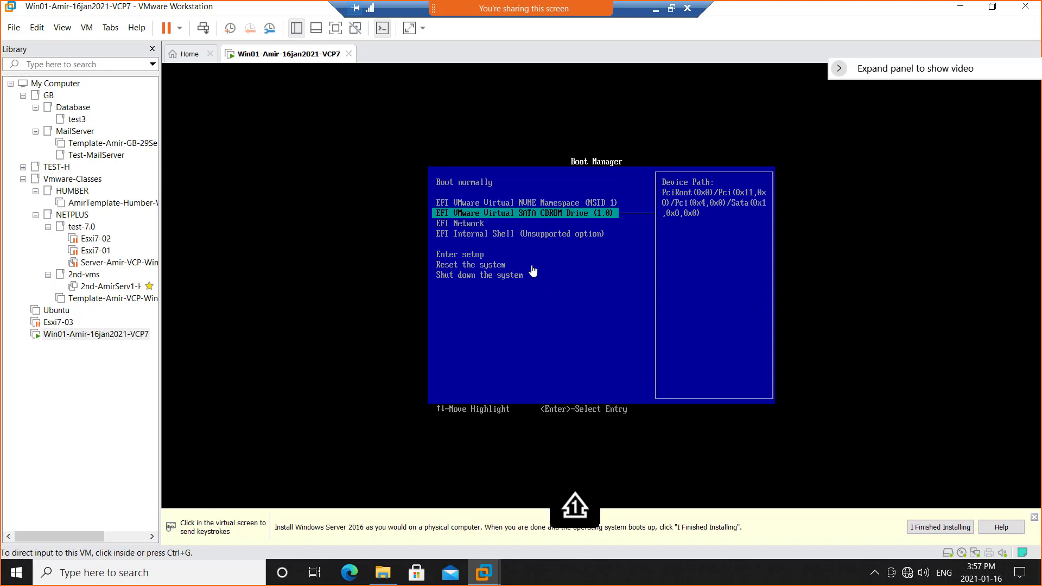
right_click(287, 59)
mouse_move(326, 85)
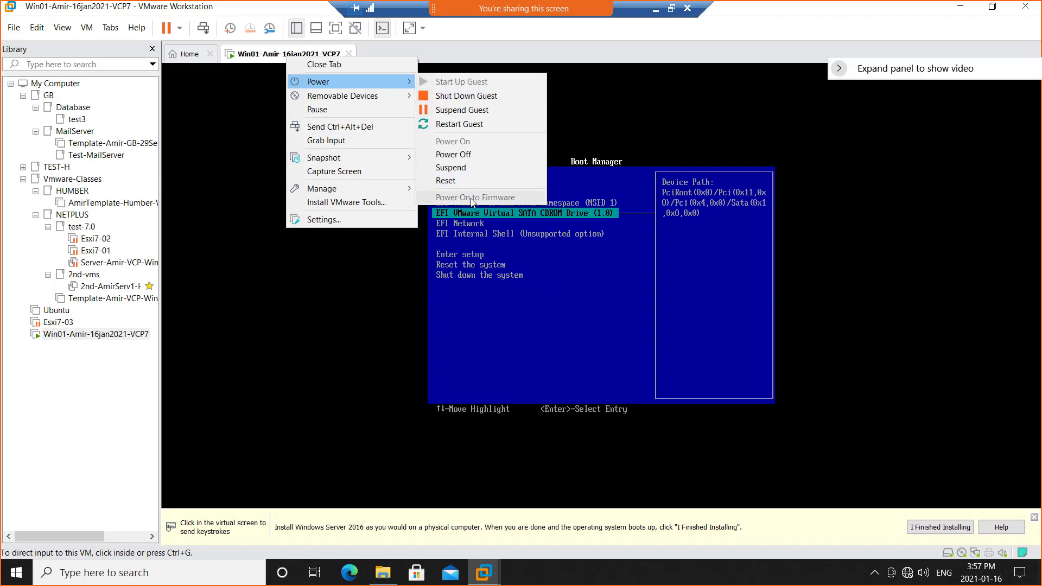
click(476, 49)
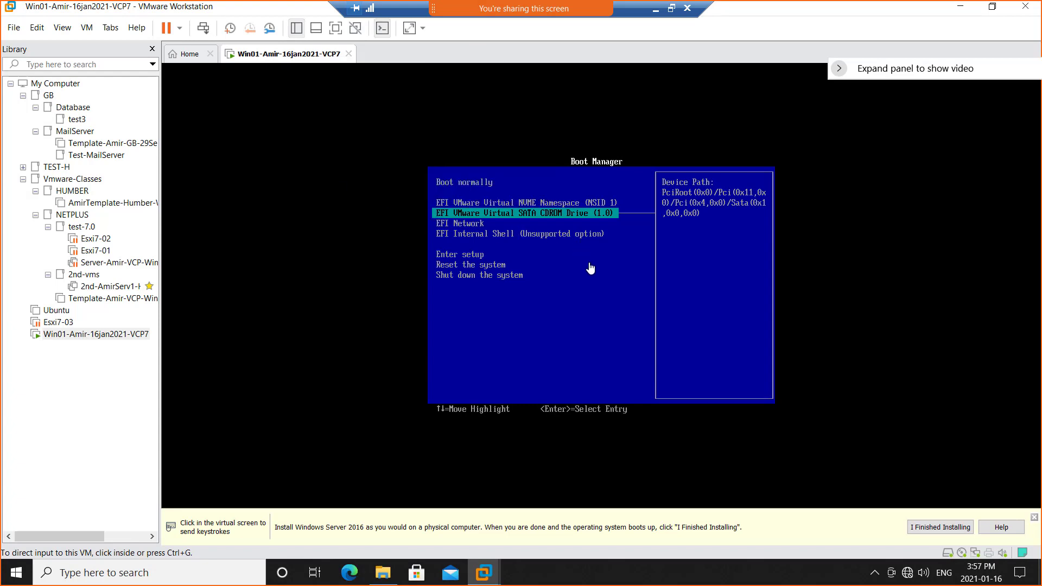
Try to boot the virtual machine from the EFI VMware Virtual SATA CDROM Drive (1.0) entry, and release input to the host.
click(610, 284)
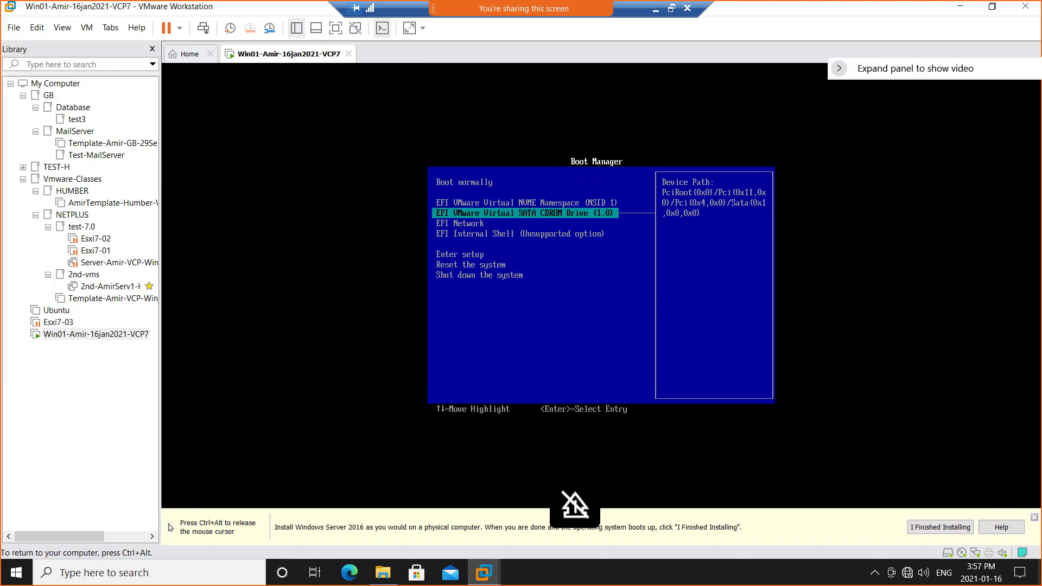
key(Up)
key(Up)
key(Down)
key(Down)
key(Return)
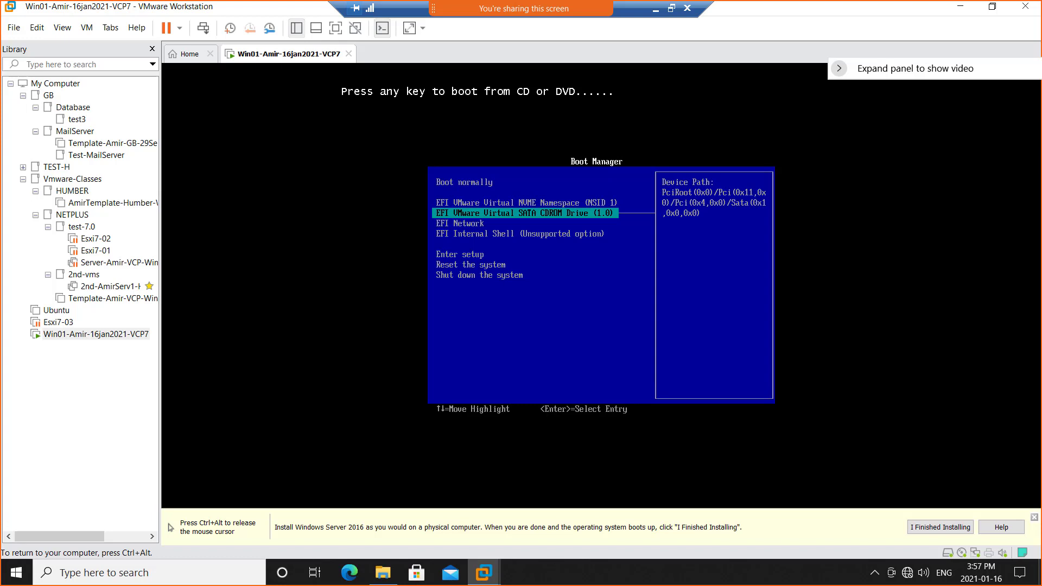
key(ctrl+alt)
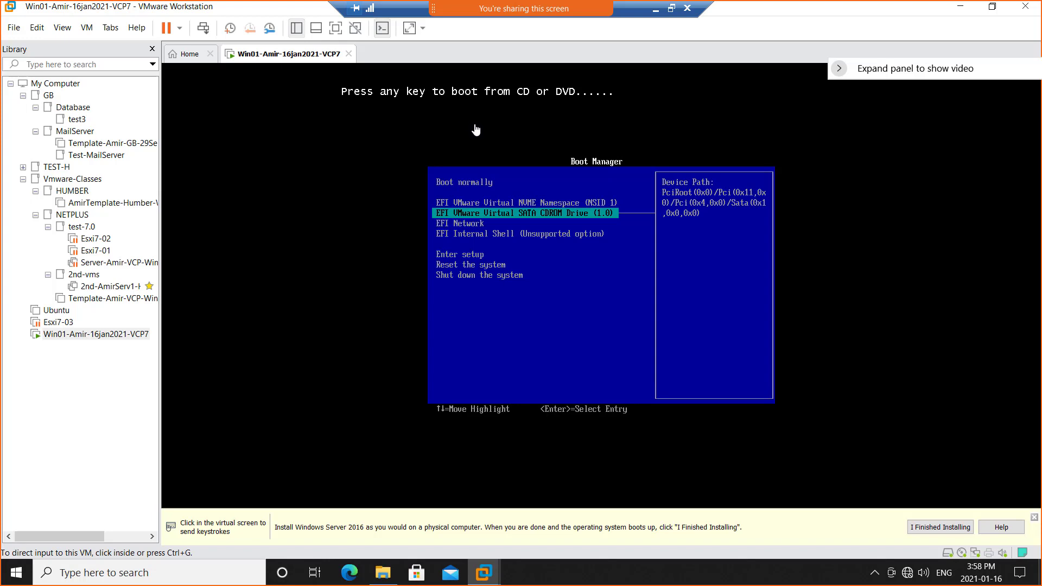
Highlight the EFI VMware Virtual SATA CDROM Drive (1.0) entry again, try to boot from it, and release input to the host.
click(487, 227)
key(ctrl+alt)
click(558, 287)
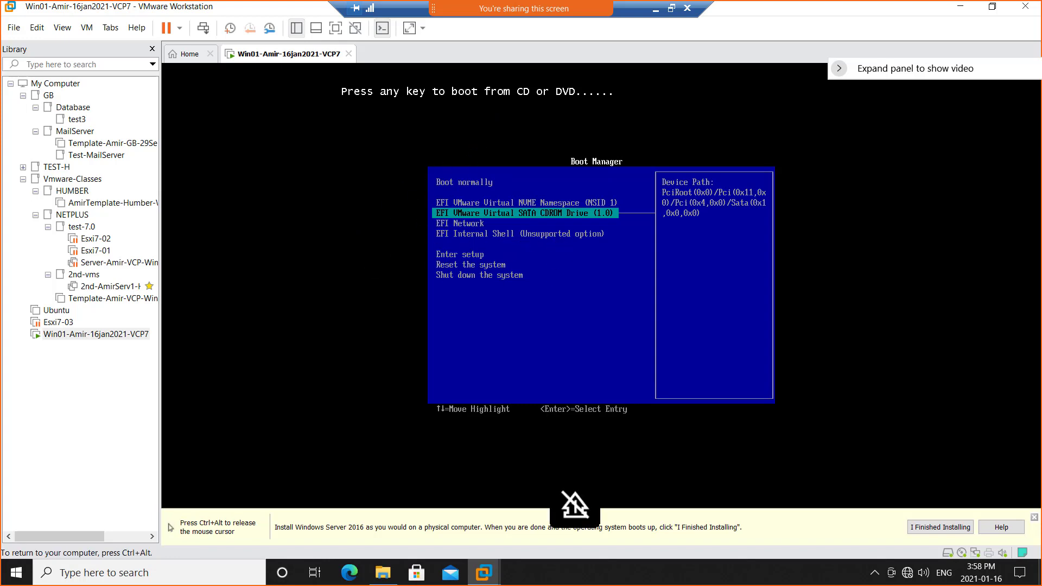
key(Up)
key(Down)
key(Return)
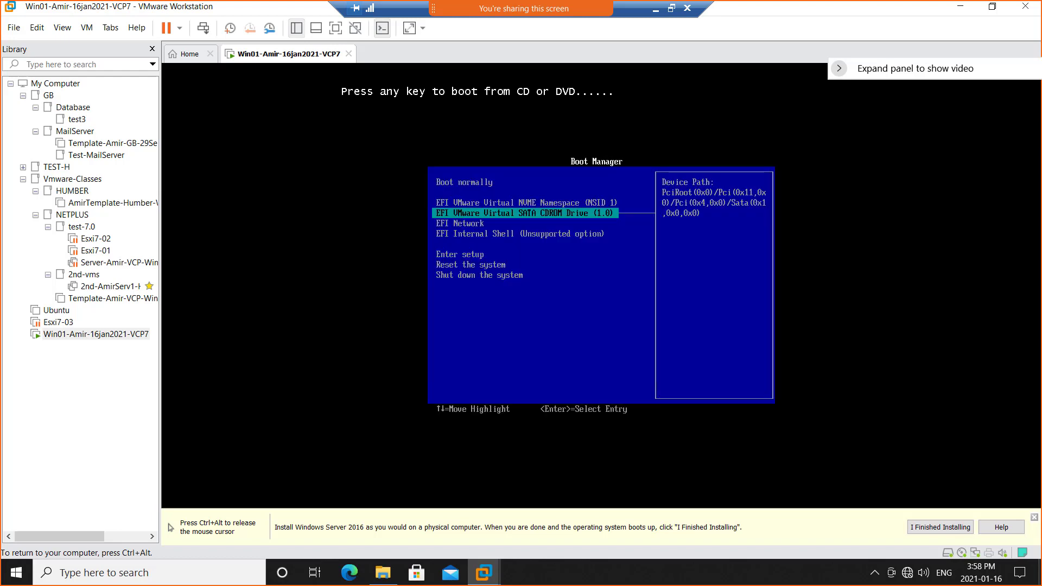
key(ctrl+alt)
Boot the virtual machine from the EFI VMware Virtual SATA CDROM Drive (1.0) entry and answer the CD/DVD boot prompt before it expires.
click(527, 216)
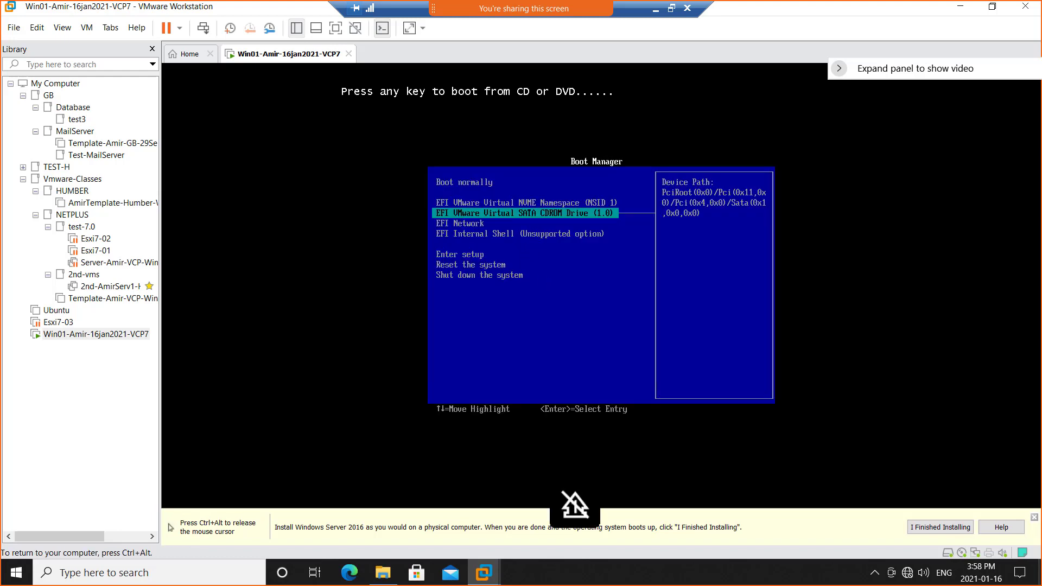
key(Return)
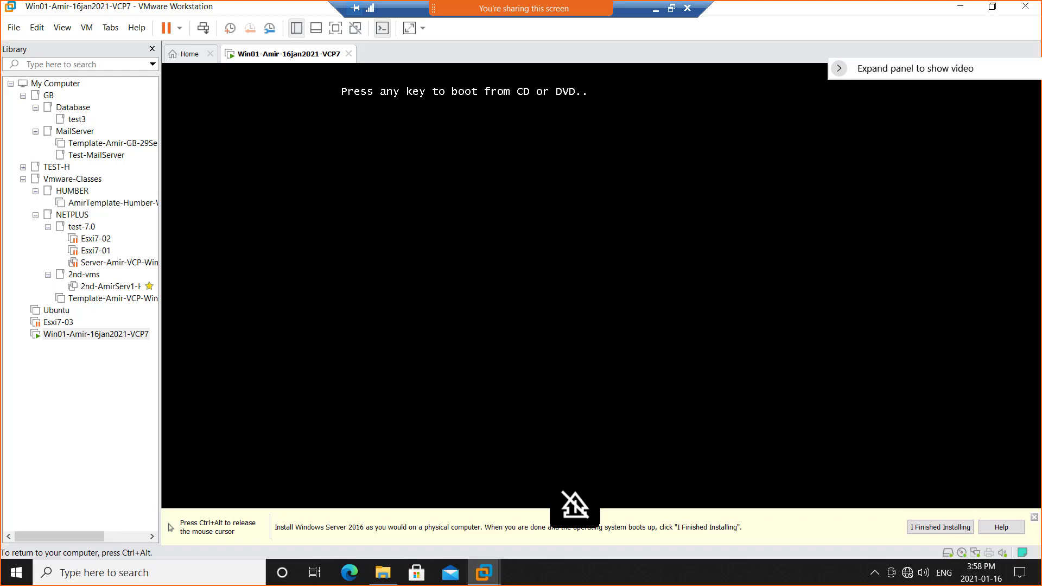
key(Return)
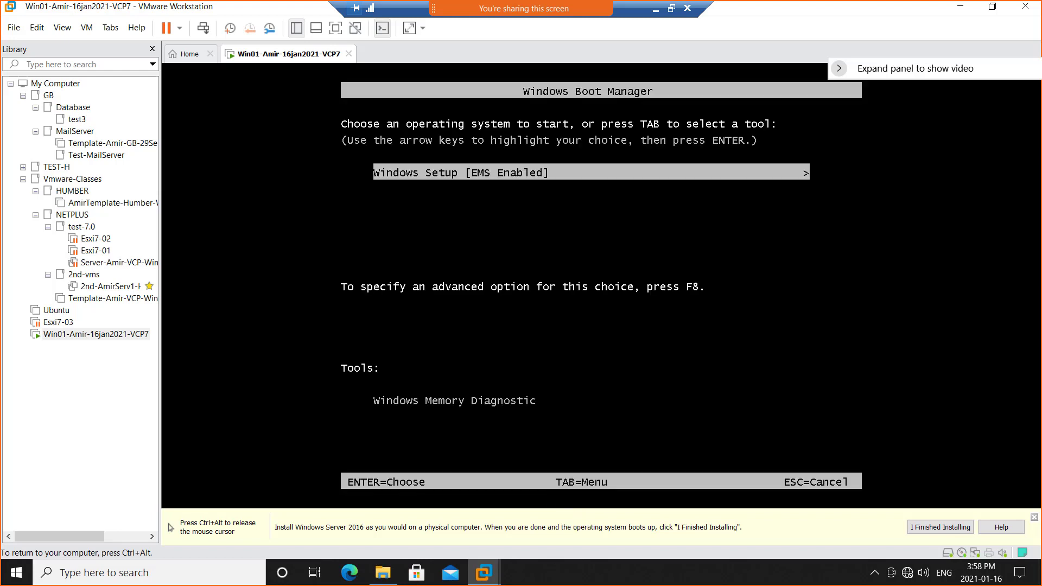
Start the Windows Setup [EMS Enabled] entry in the Windows Boot Manager with input captured by the virtual machine.
key(ctrl+alt)
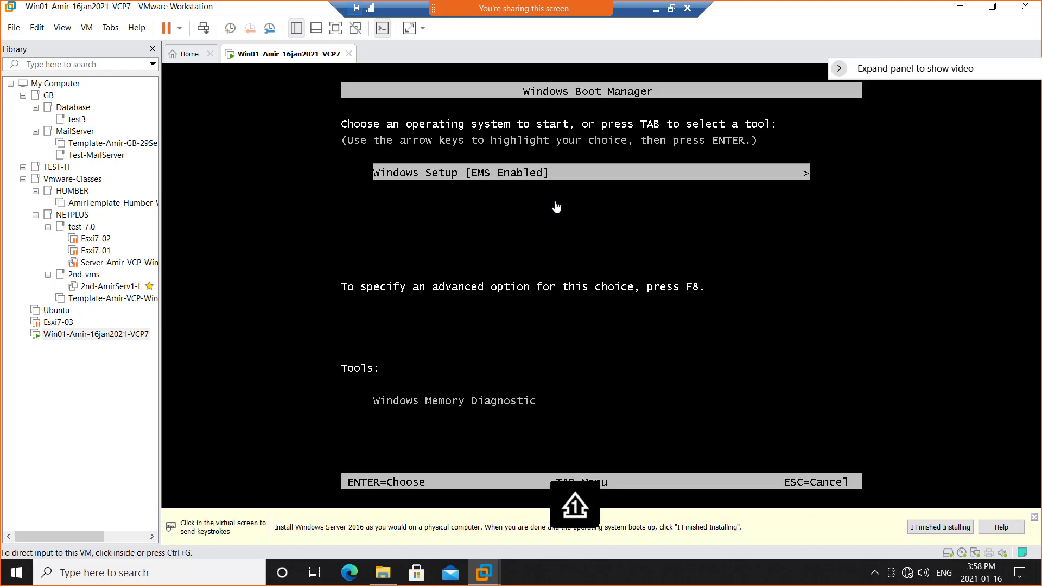
click(443, 203)
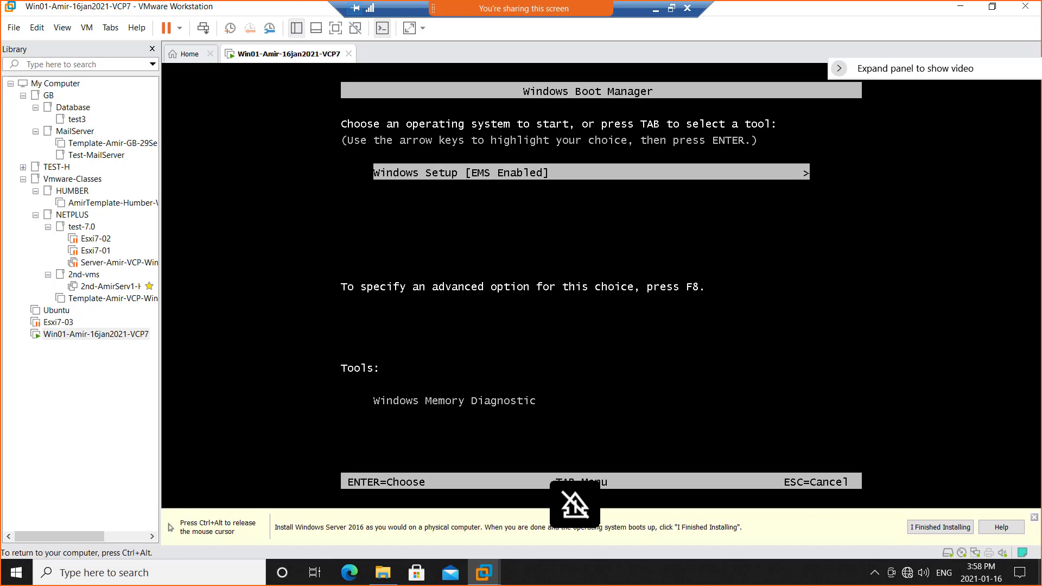
key(Return)
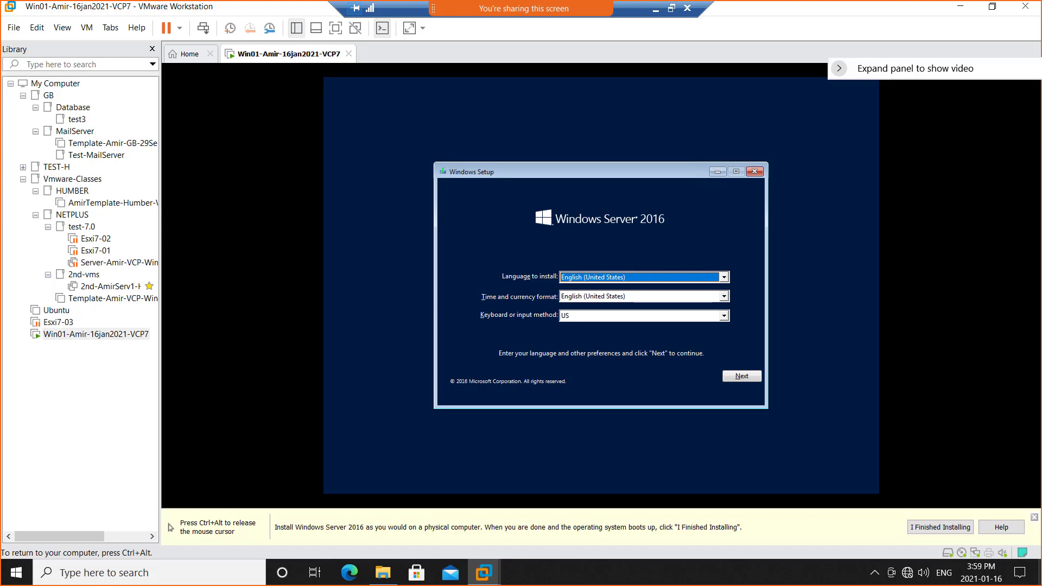
key(ctrl+m)
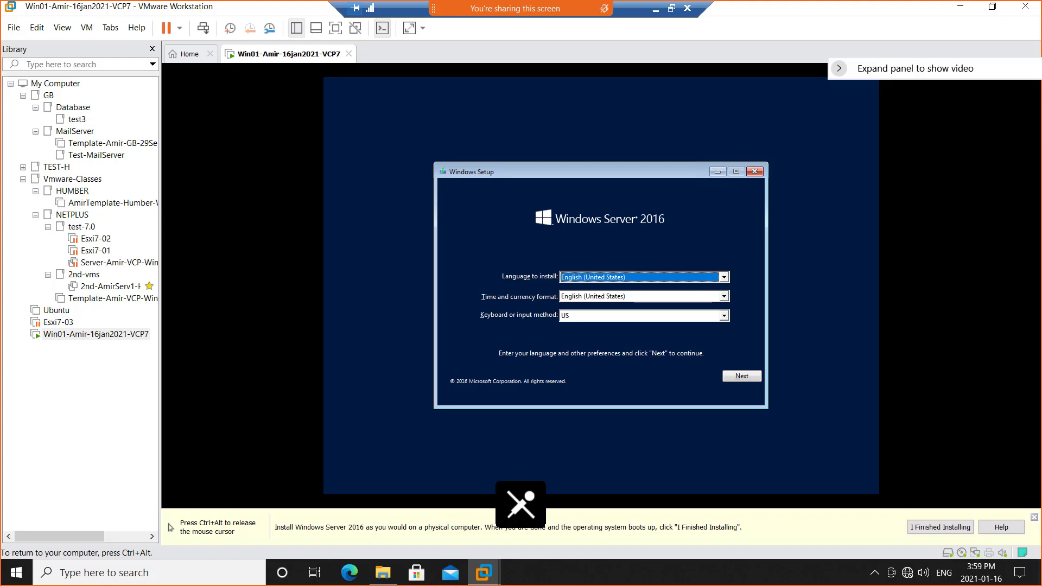
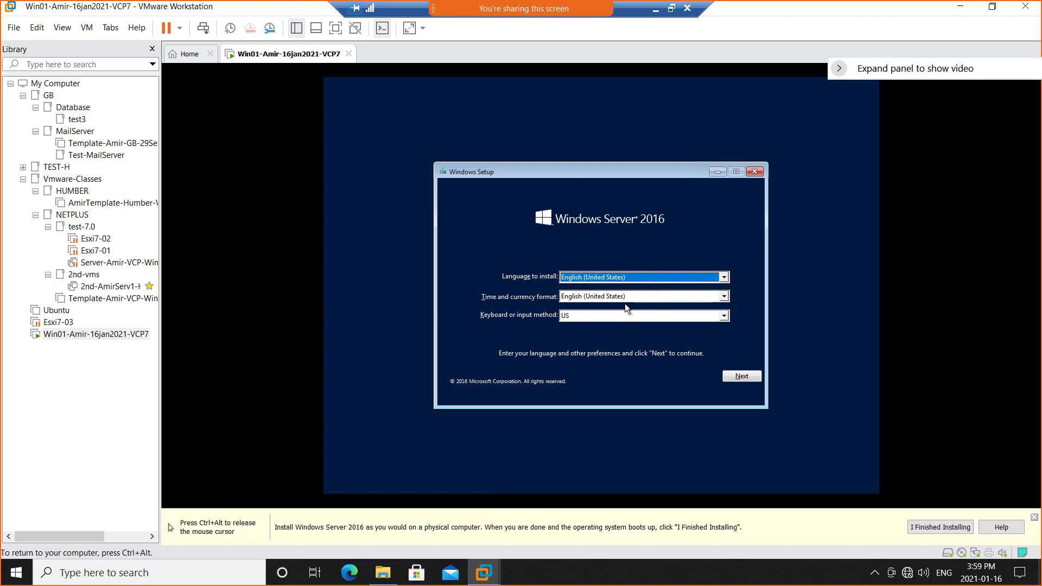
Set the time and currency format to English (Canada) in Windows Setup and continue past the language preferences.
click(724, 298)
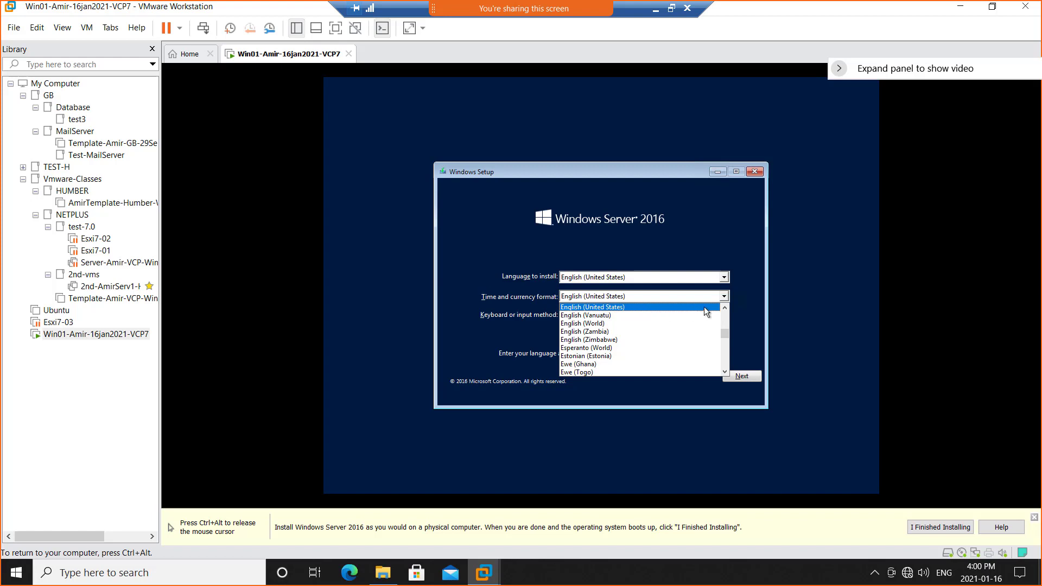
scroll(725, 310, up, 6)
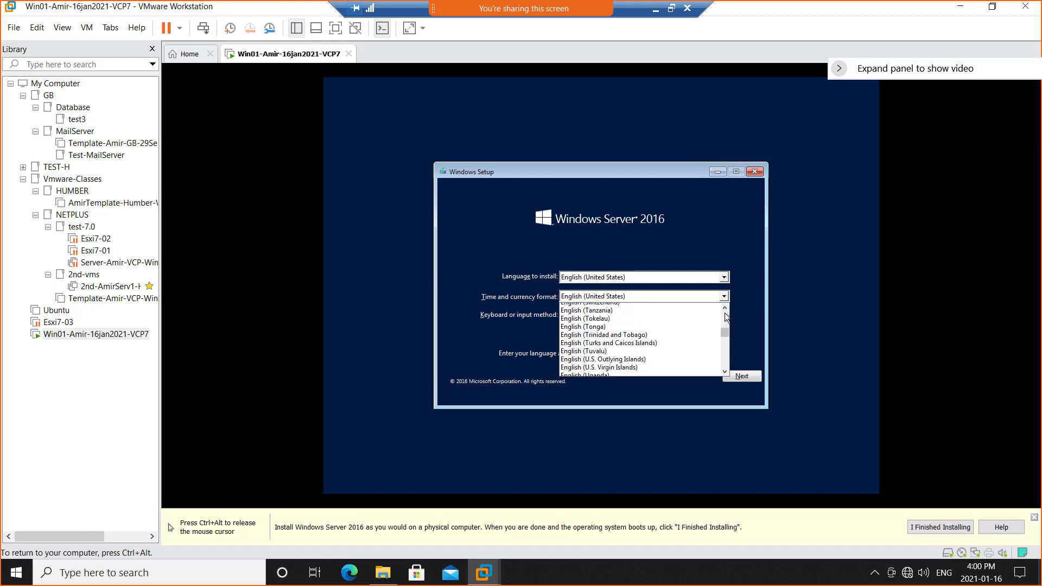
scroll(725, 318, up, 10)
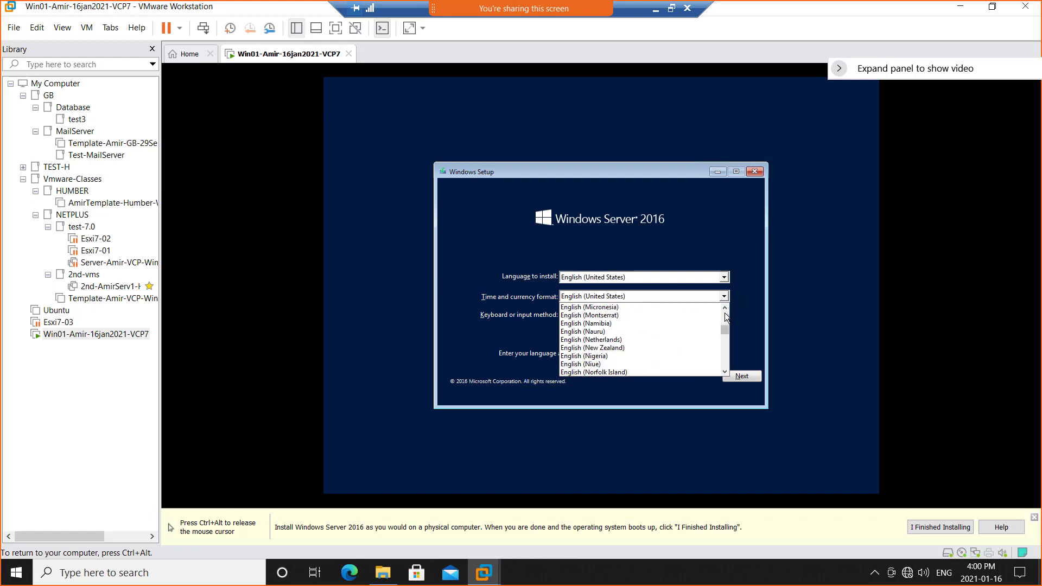
scroll(725, 315, up, 3)
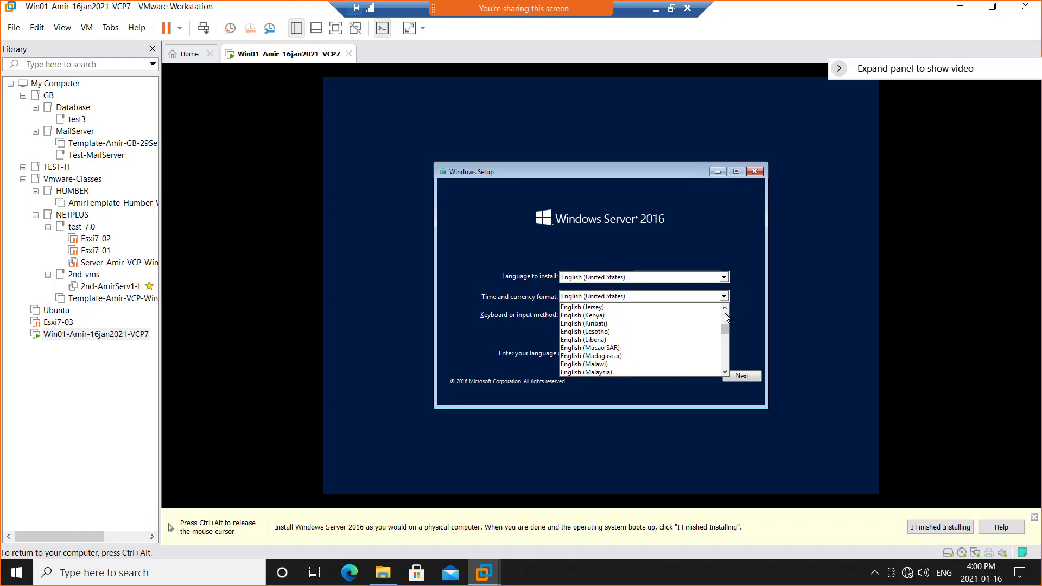
scroll(724, 313, up, 6)
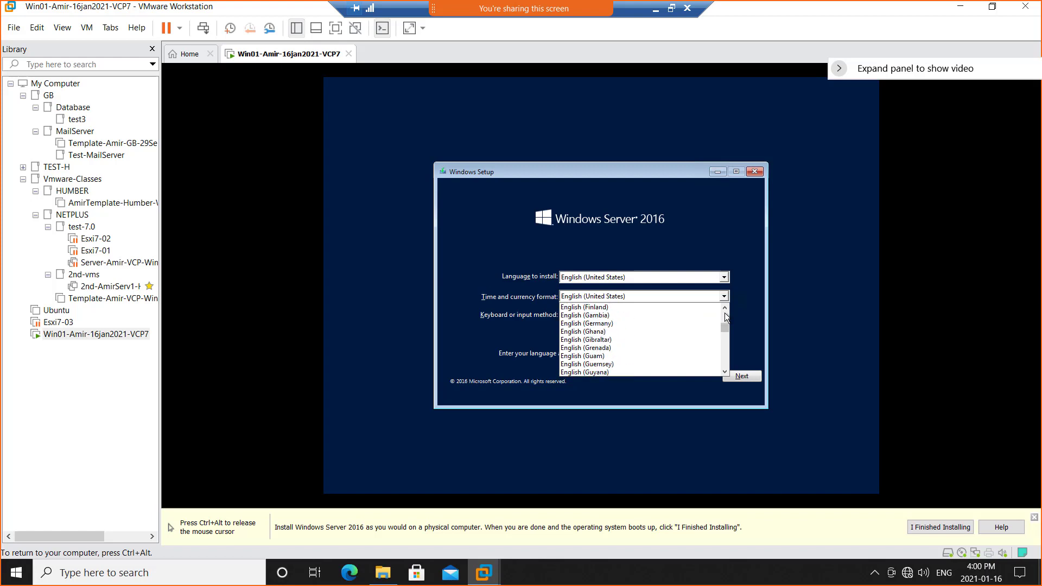
scroll(724, 314, up, 8)
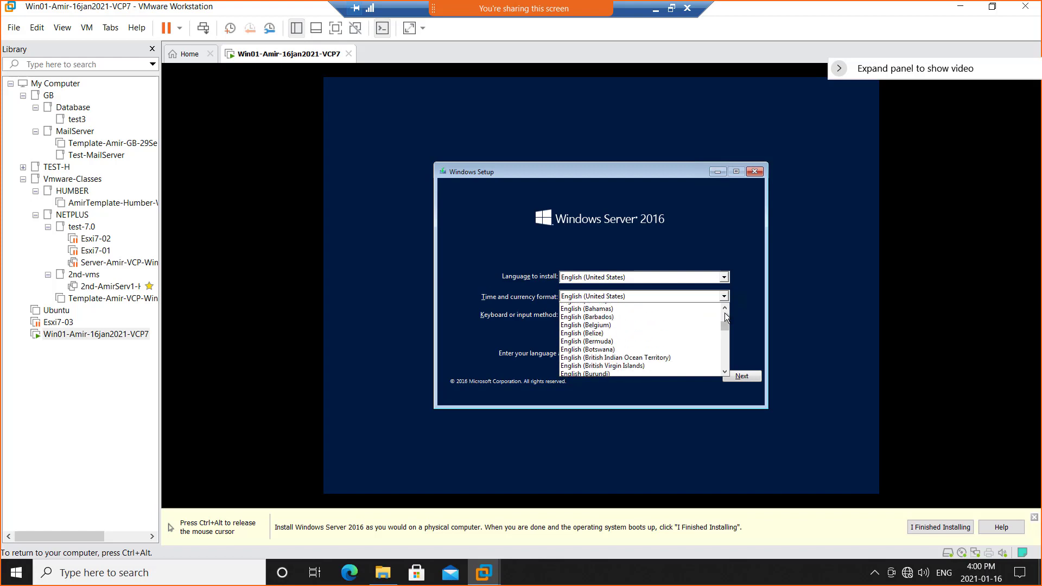
scroll(724, 314, up, 6)
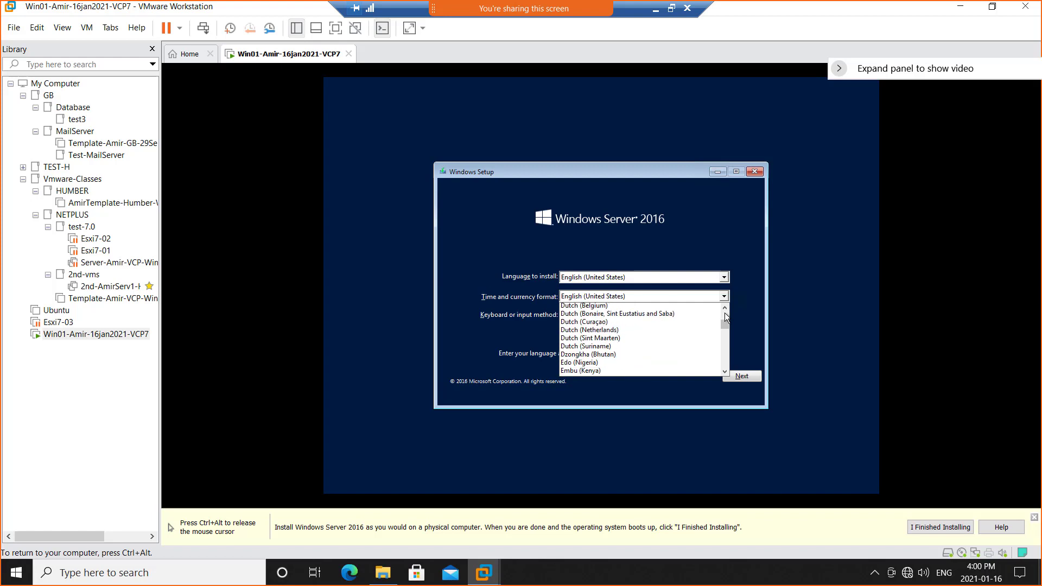
scroll(724, 315, up, 1)
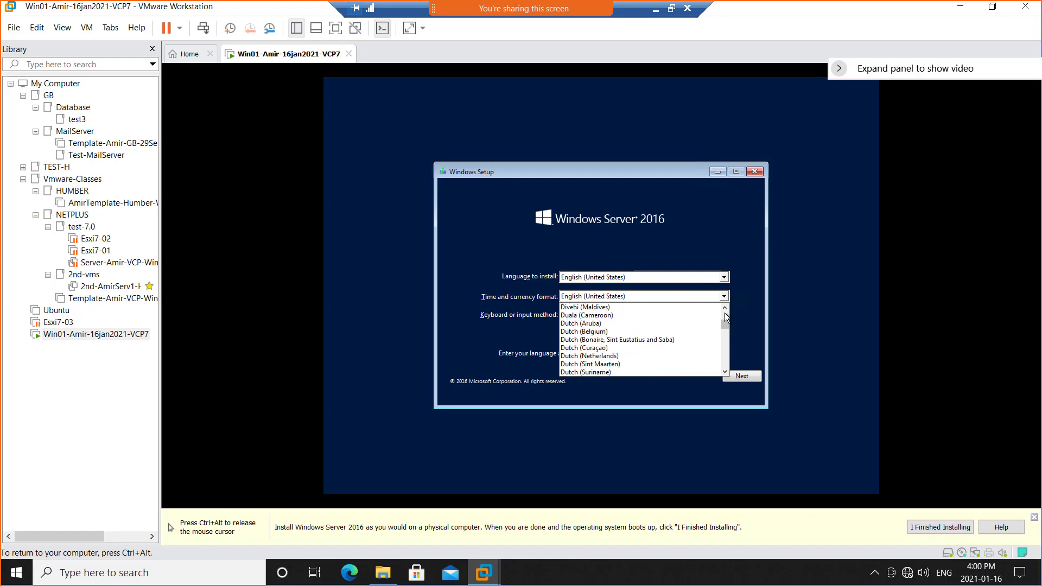
click(724, 353)
click(724, 353)
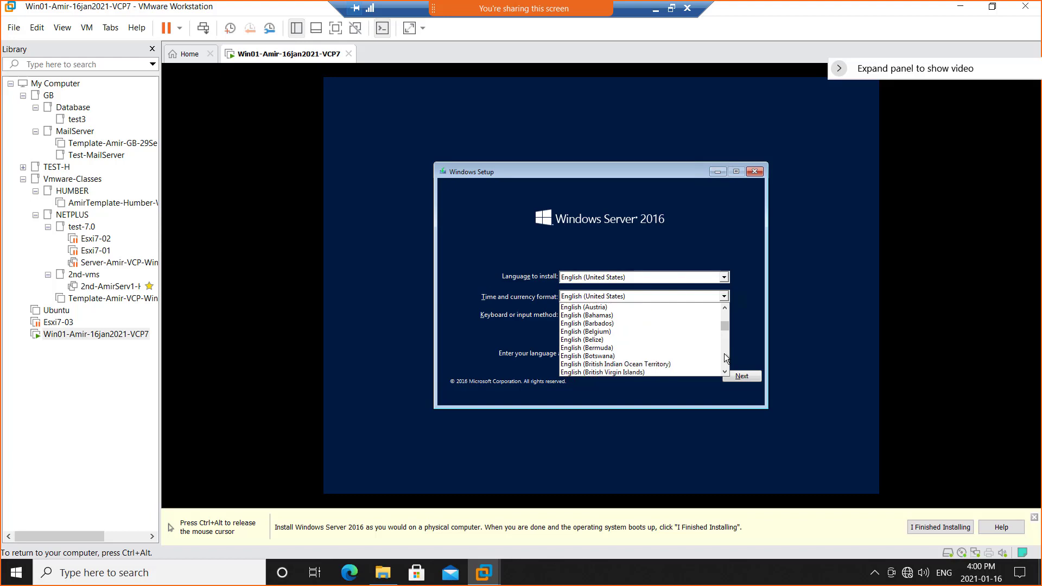
click(724, 353)
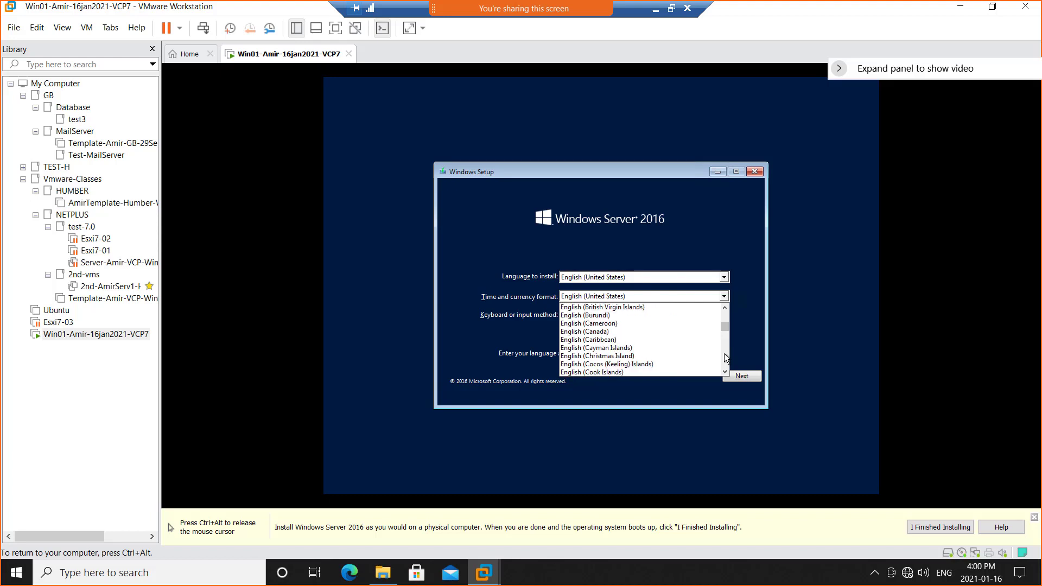
click(644, 332)
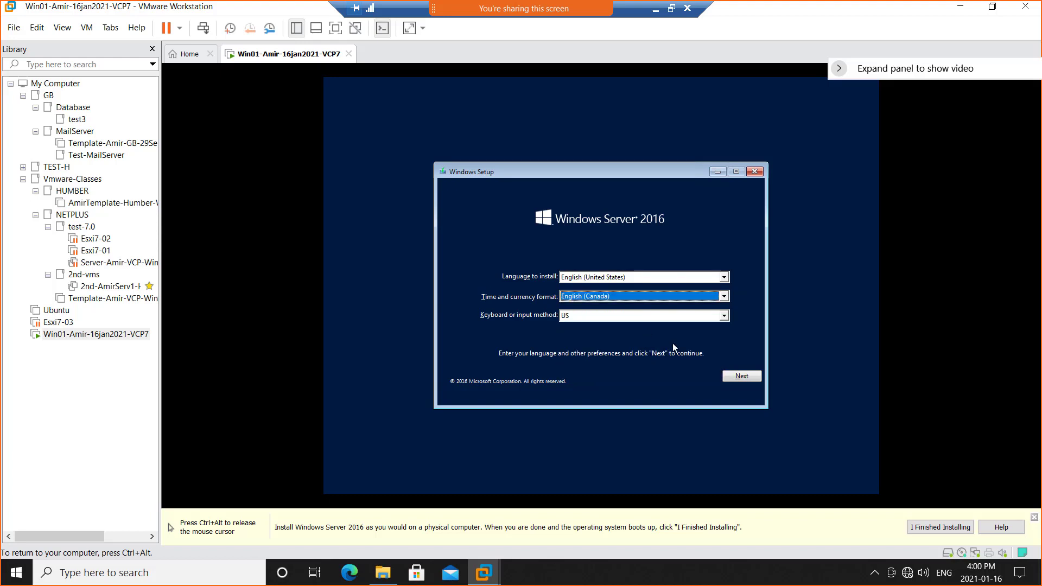
click(742, 375)
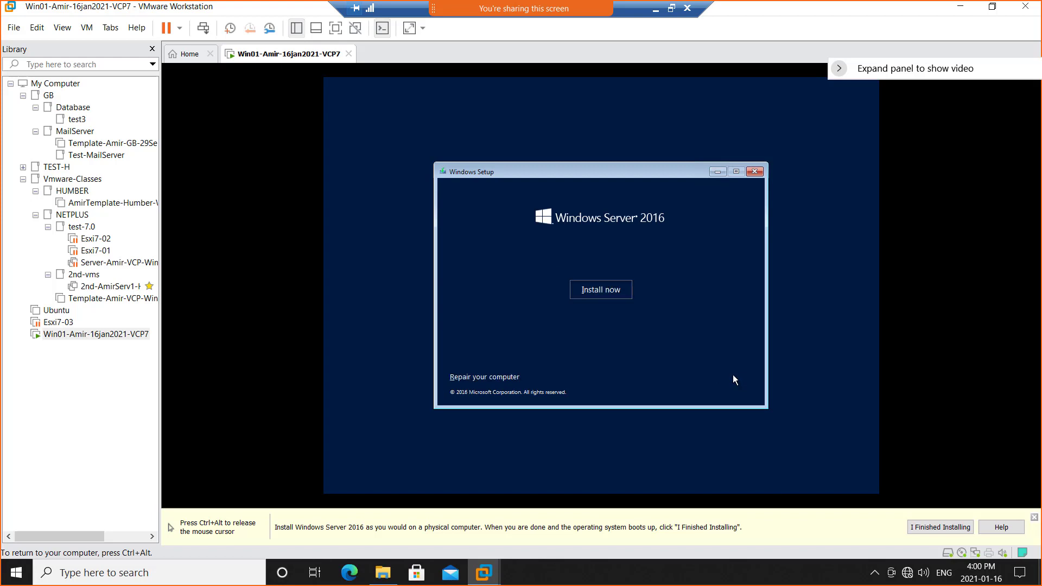
Start the installation and choose Windows Server 2016 Datacenter Evaluation (Desktop Experience) as the operating system.
click(601, 290)
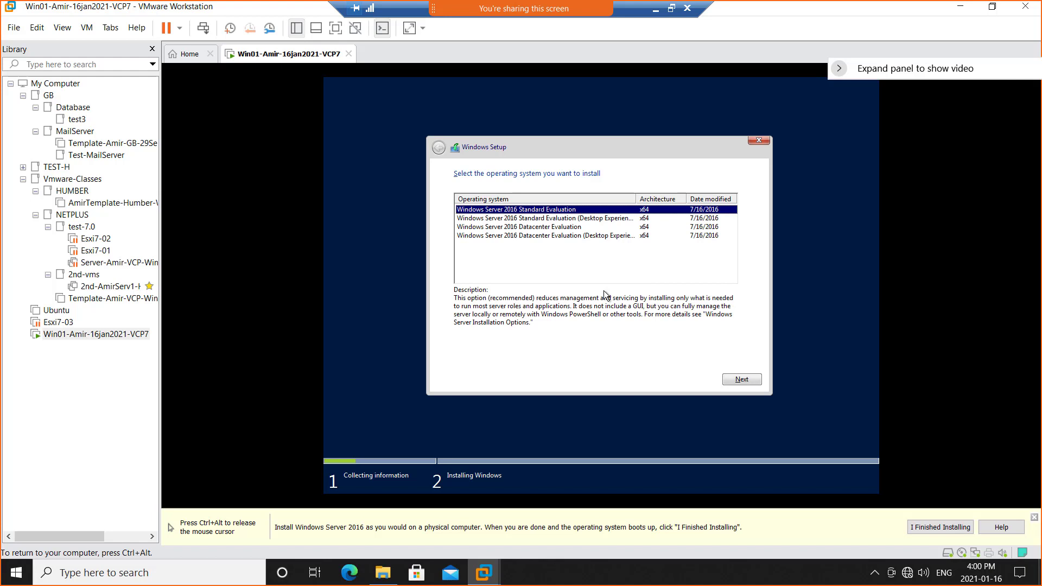
click(562, 227)
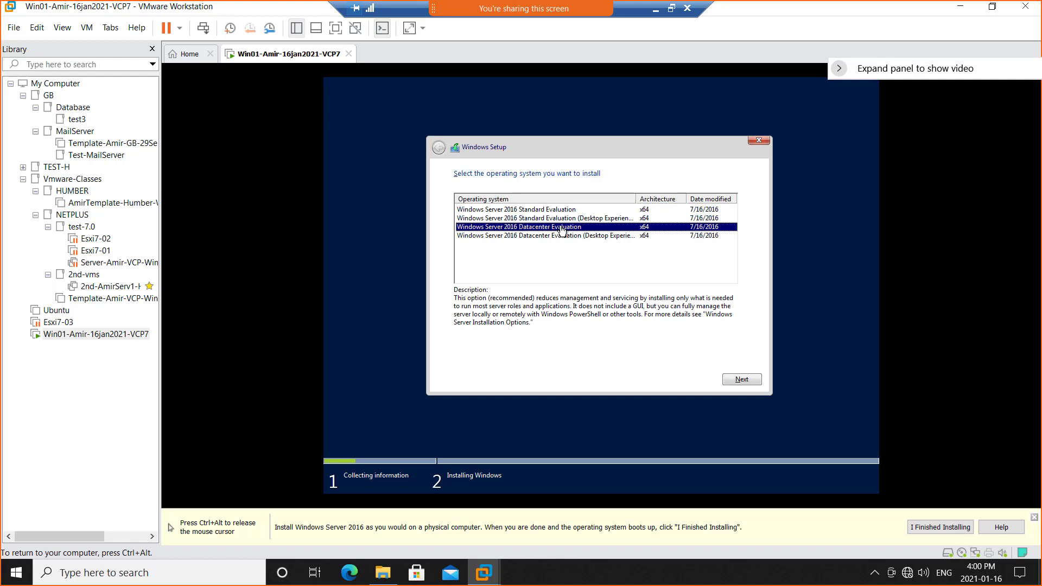
click(533, 237)
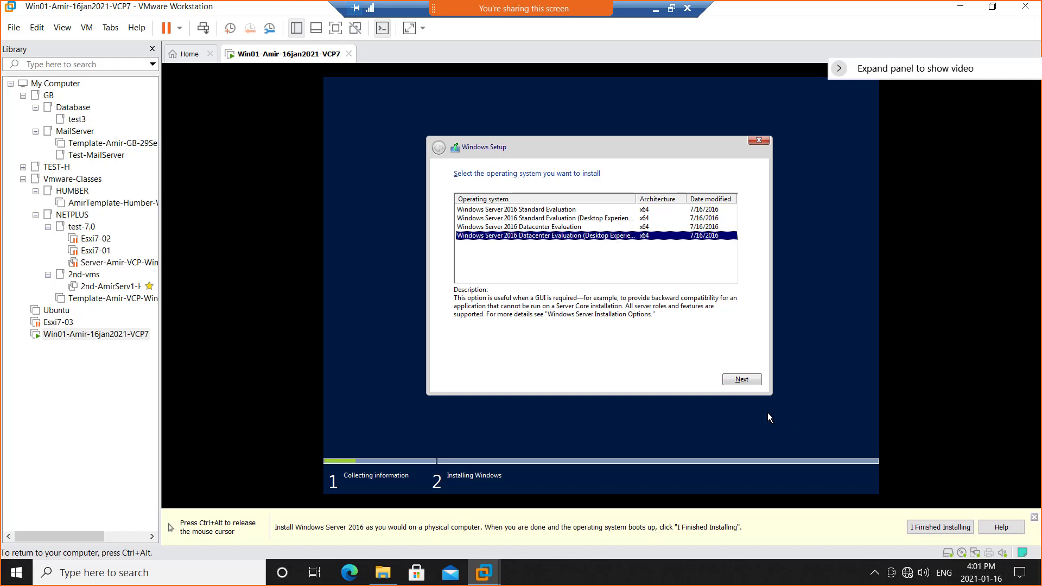
click(734, 376)
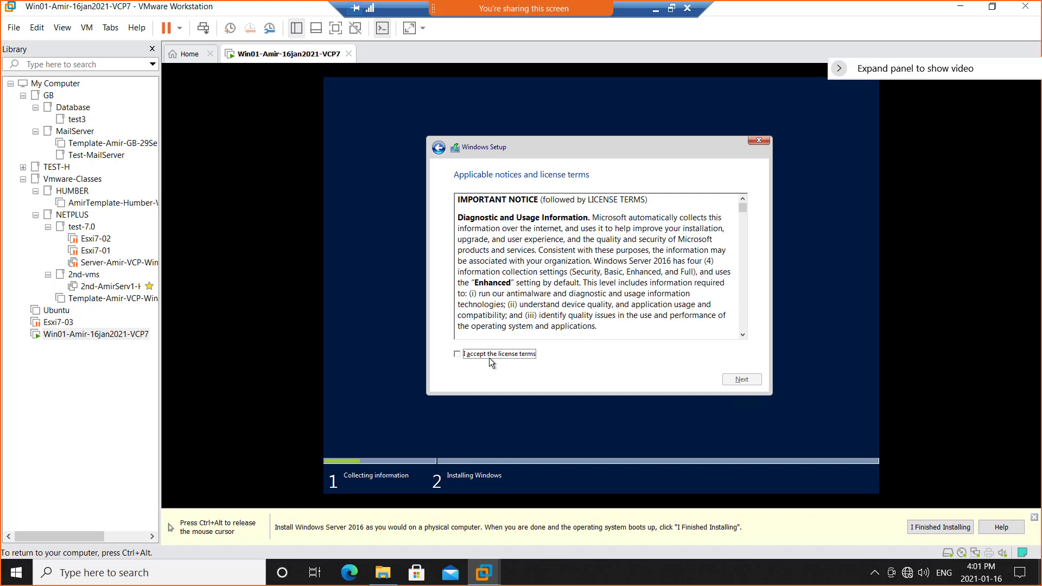
Accept the license terms and start a custom Windows-only installation on Drive 0 Unallocated Space.
click(491, 359)
click(754, 379)
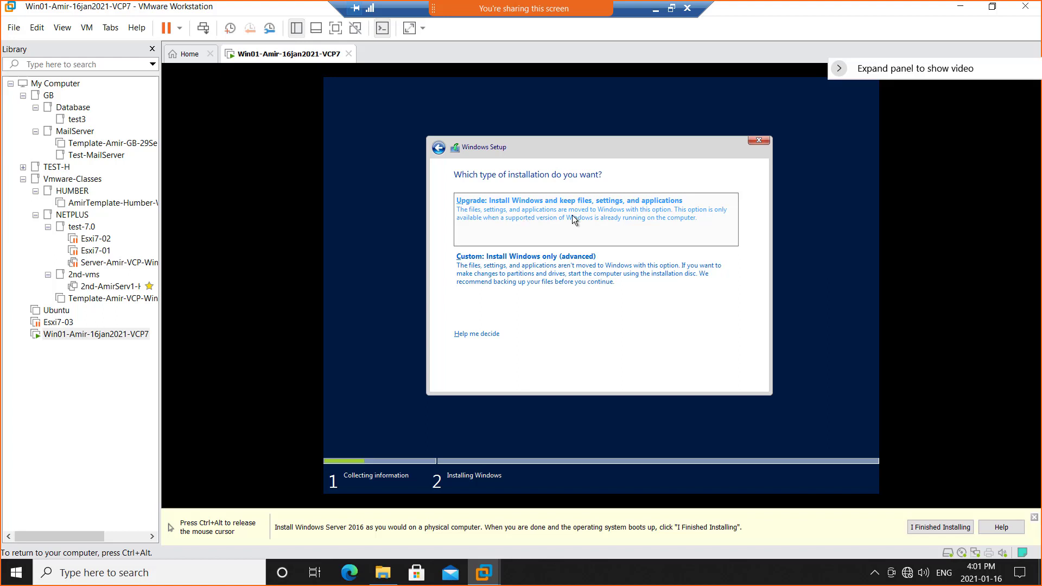
click(545, 276)
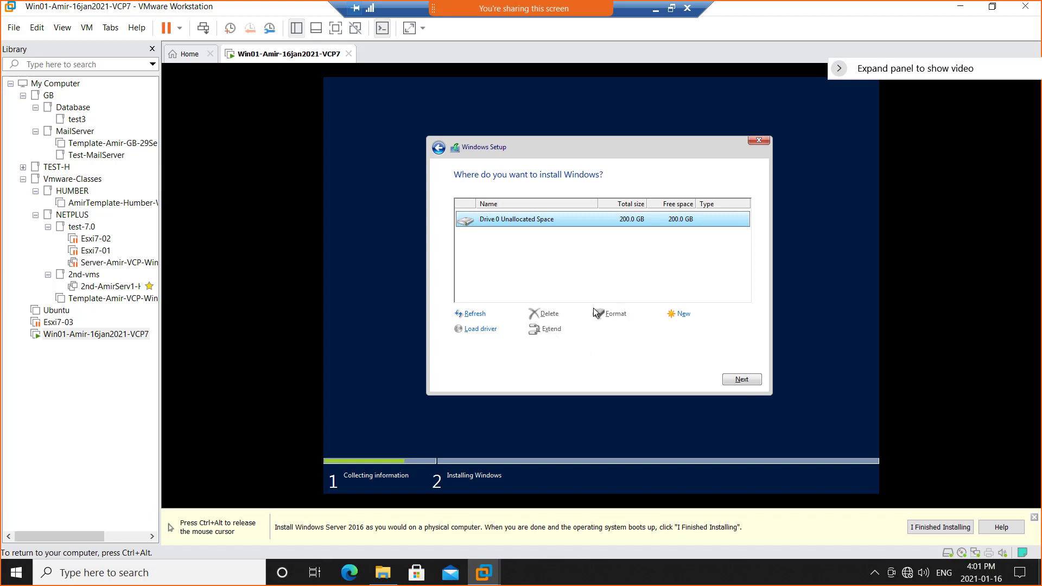
click(739, 380)
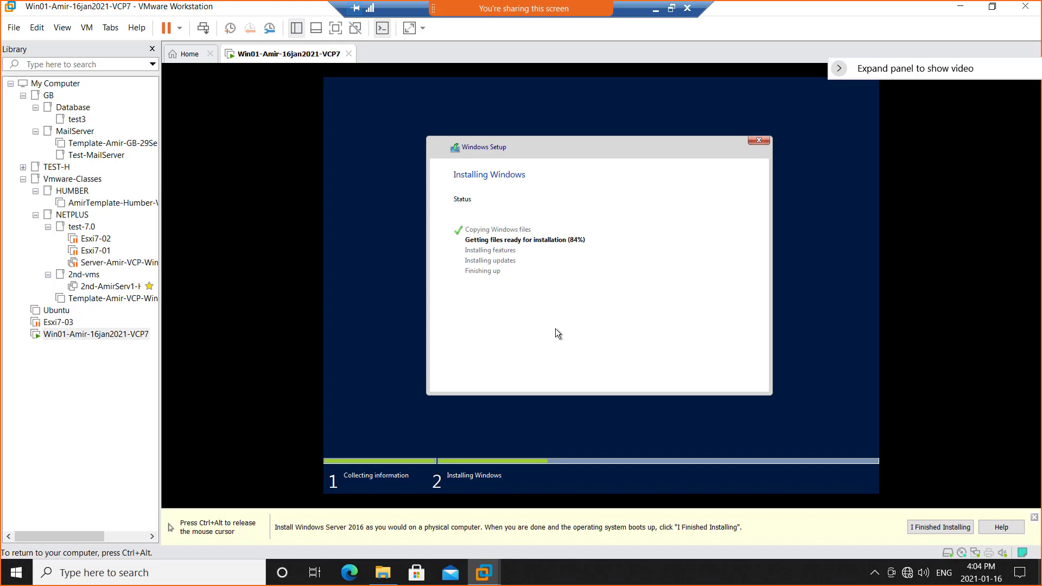
Release input from the virtual machine and minimize the remote desktop session to view the lab diagram in Paint.
key(ctrl+alt)
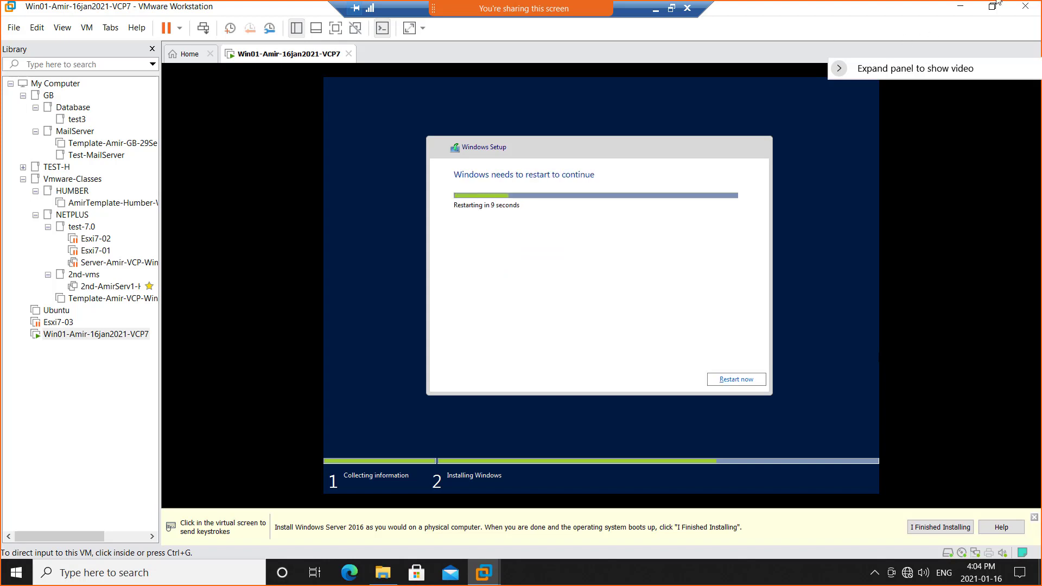
click(672, 8)
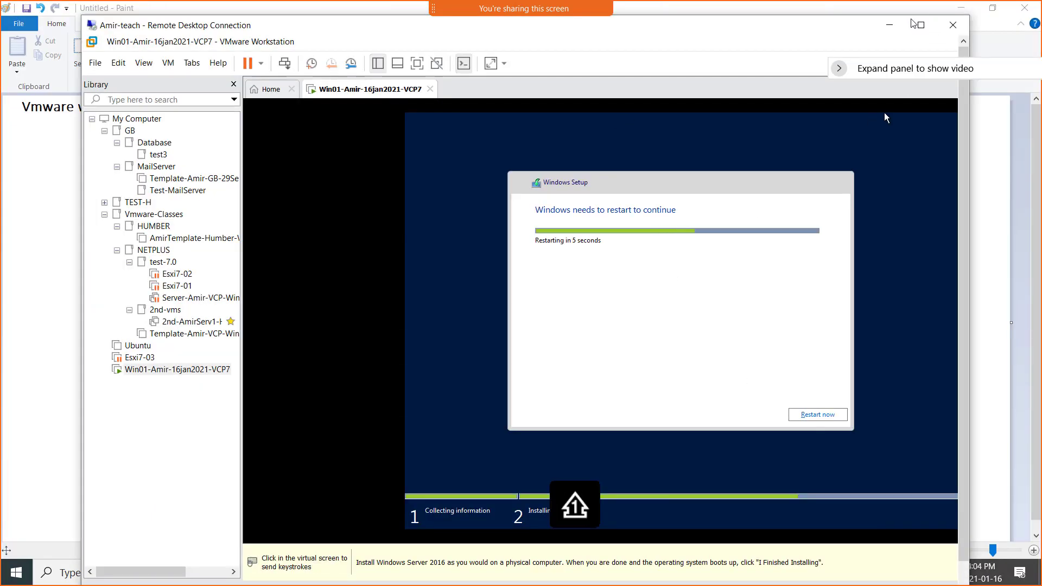
click(891, 26)
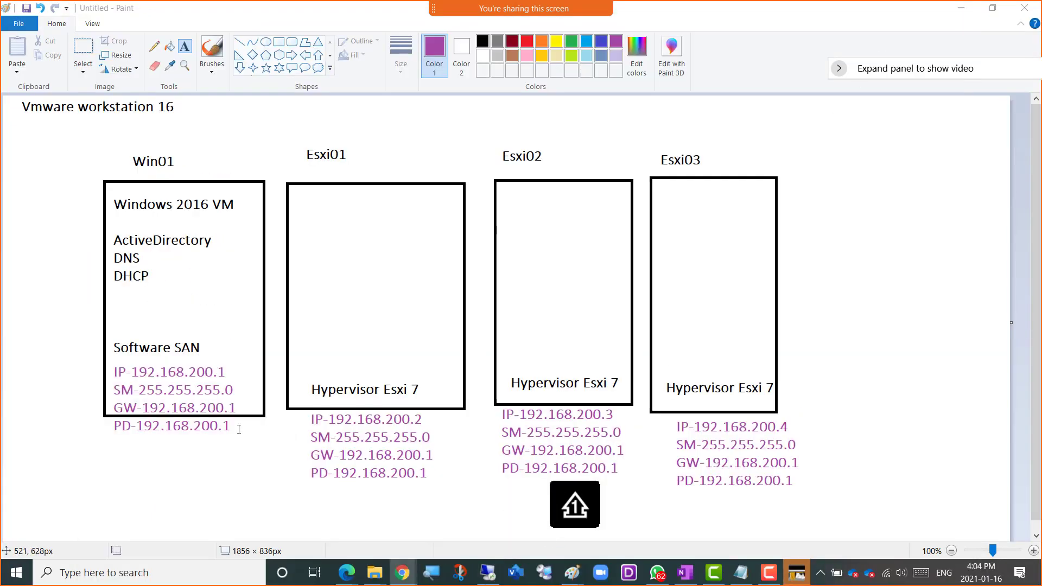
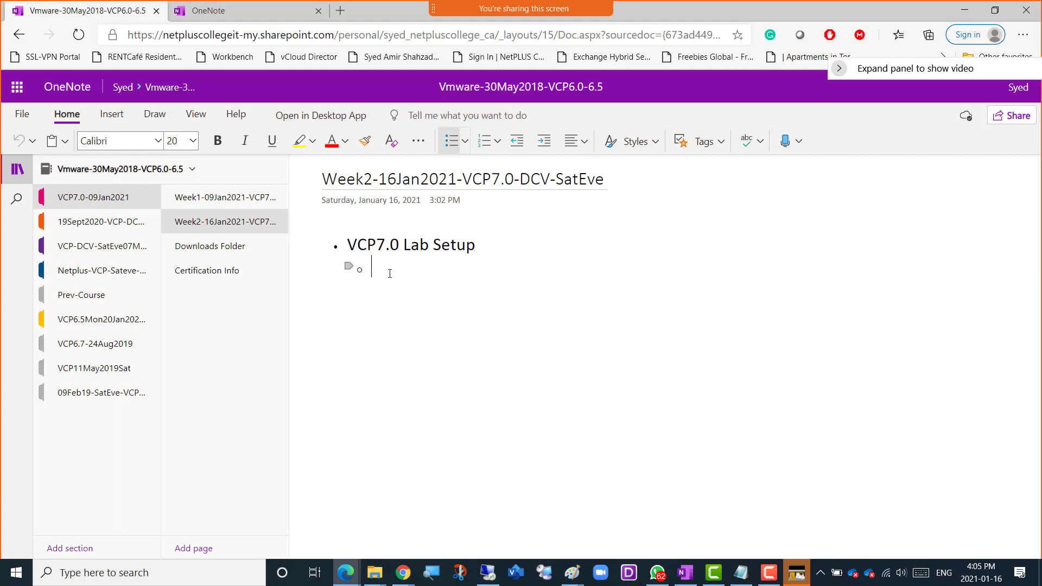
Paste the class password line under "VCP7.0 Lab Setup" in the notes and add the bullet "Lets install 4 VMs".
key(ctrl+v)
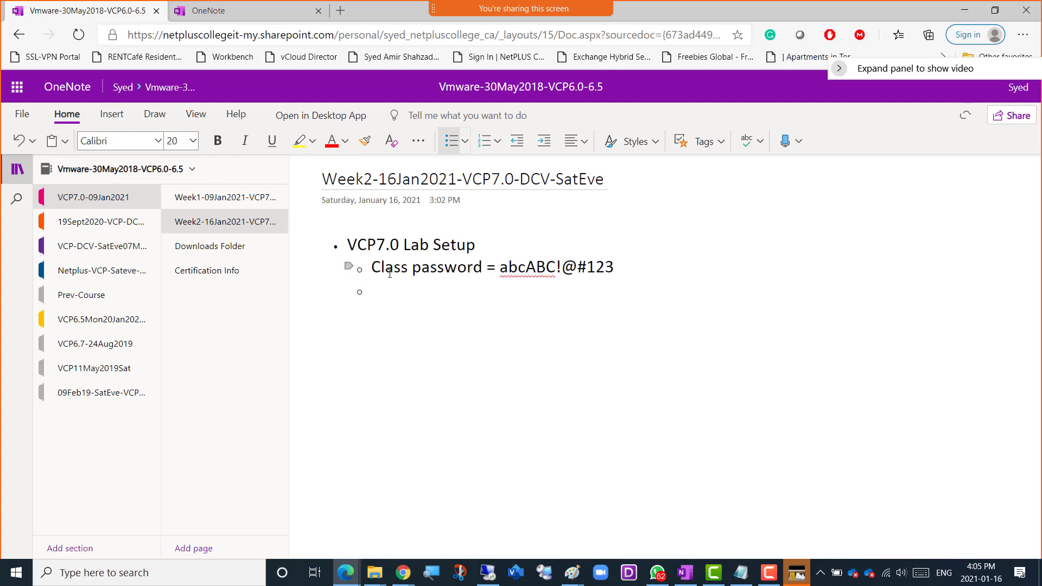
text(Lets install 4 VMs)
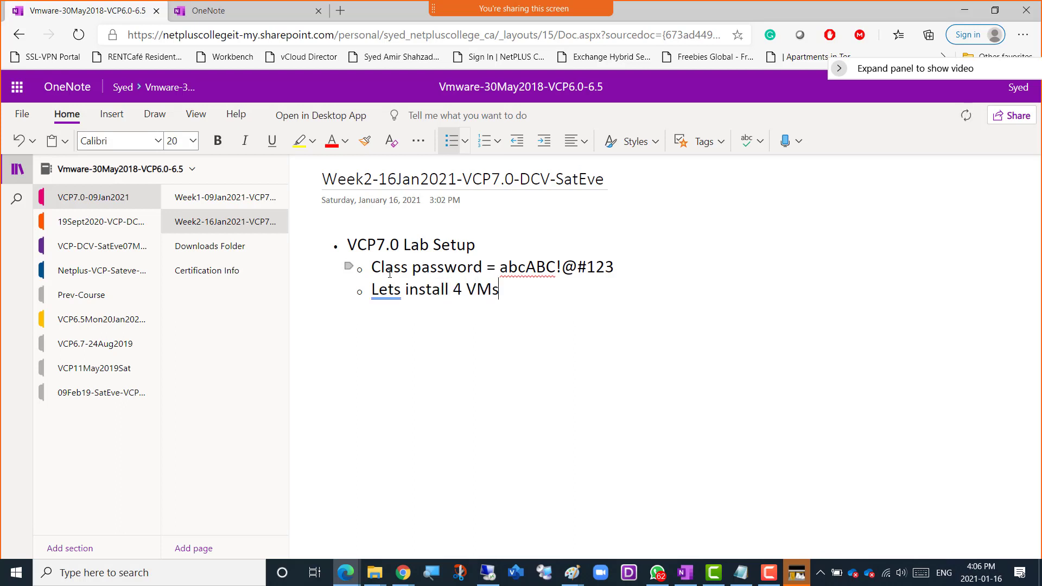
Add a bullet reading "First VM is Windows 2016" below the four-VM bullet.
key(Return)
text(First VM is Windows )
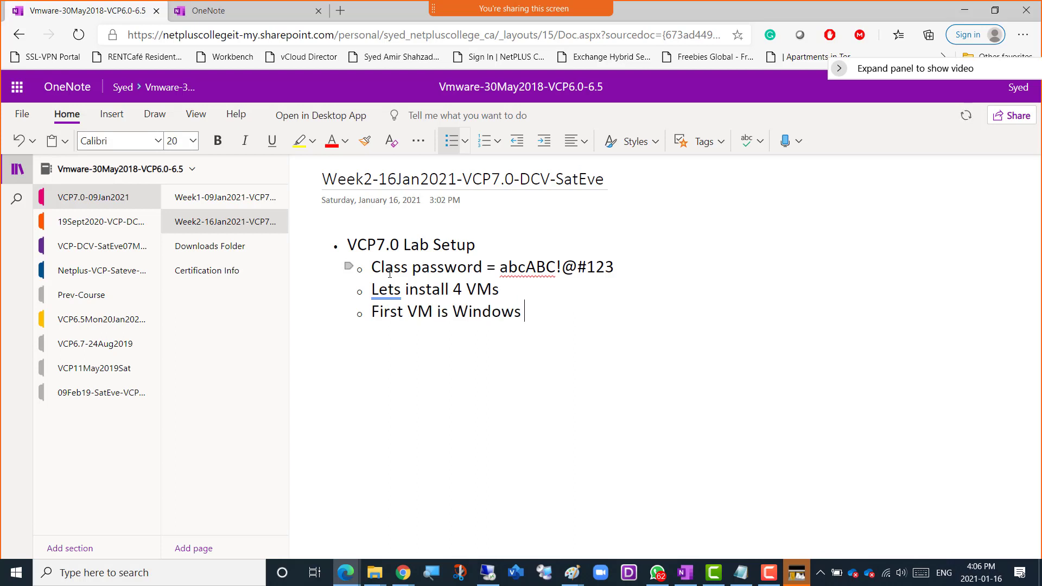
text(2016)
List ActiveDirectory, DNS, DHCP and "Later – Software SAN" as sub-bullets under the Windows 2016 bullet.
key(Return)
key(Tab)
text(AD)
key(BackSpace)
text(ctiveDirectory)
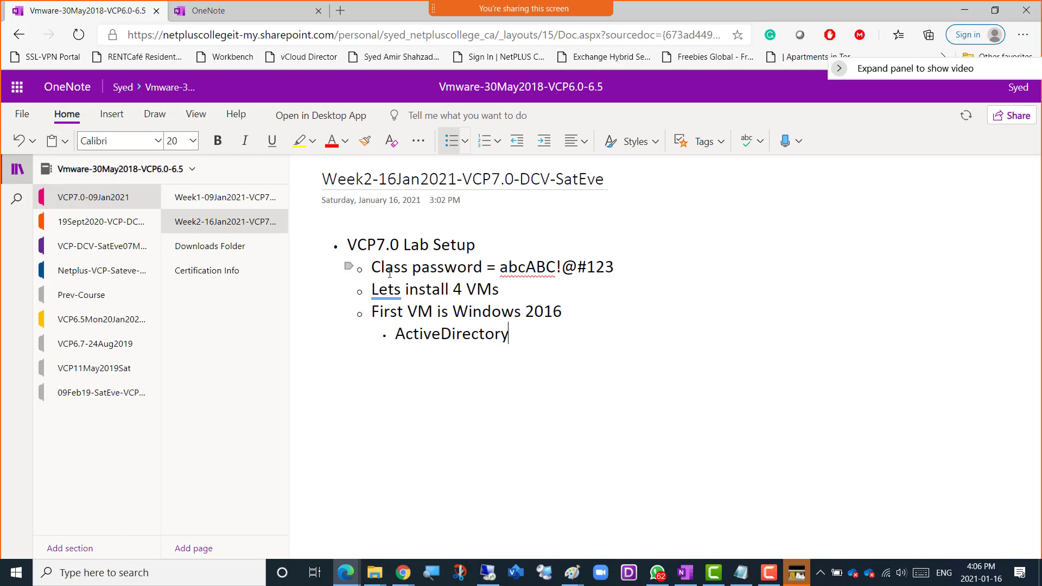
key(Return)
text(DNS)
key(Return)
text(DHCP)
key(Return)
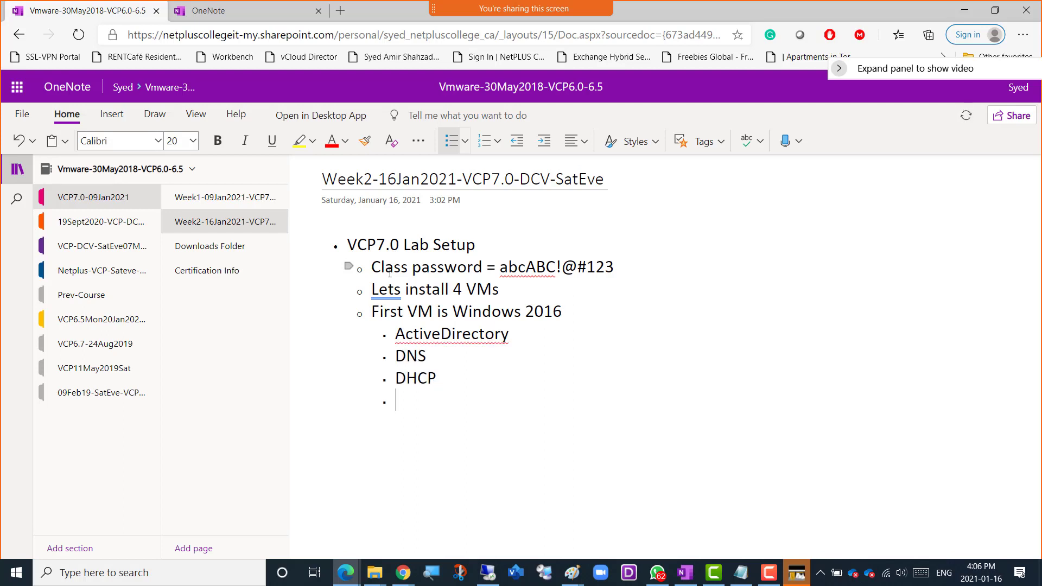
text(later - S)
text(oftware SAN)
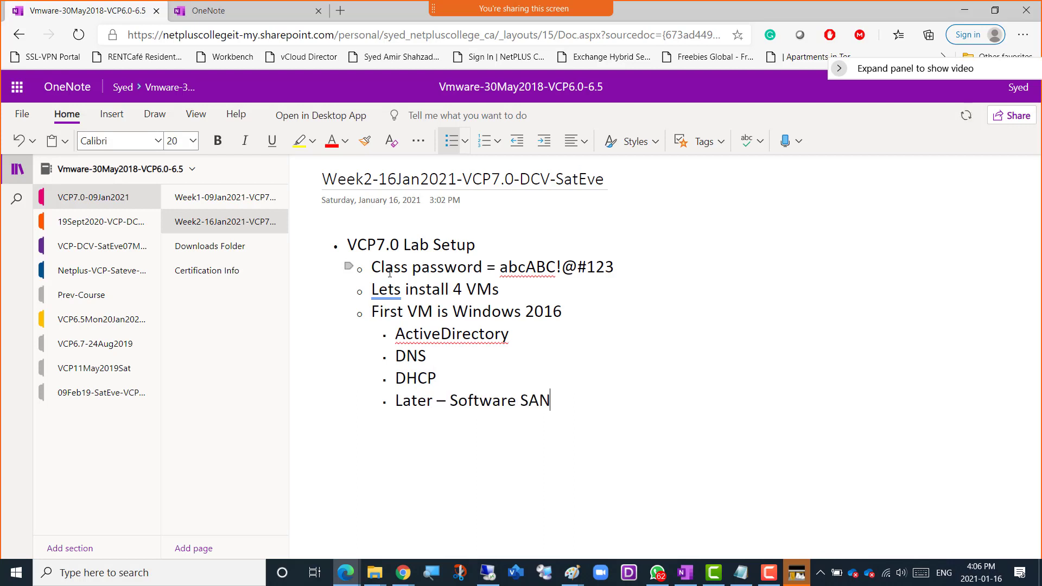
Return to the outer bullet level and add the bullet "Lets Create the other Esxi Hosts".
key(Return)
key(BackSpace)
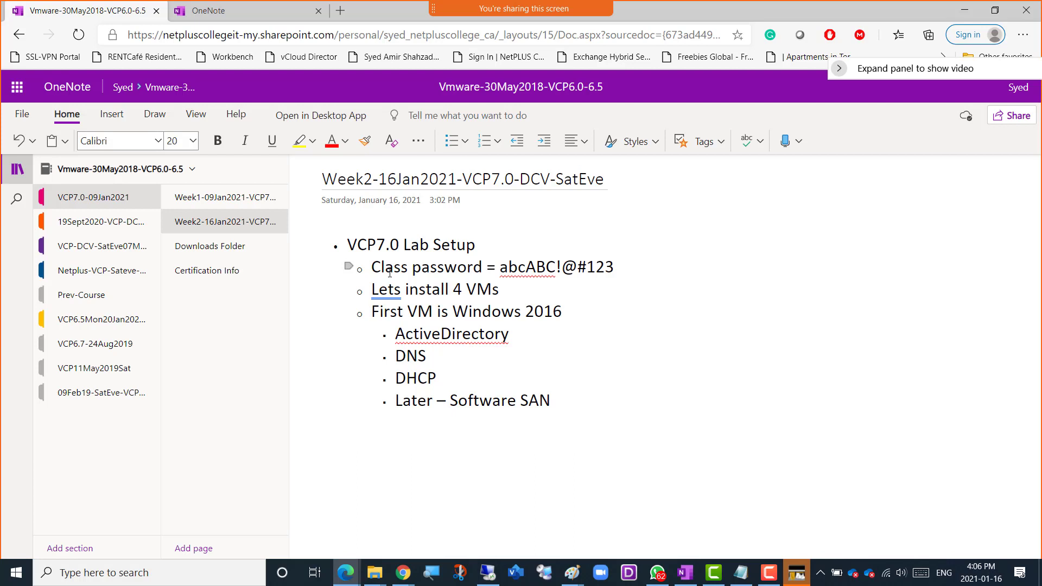
text(- )
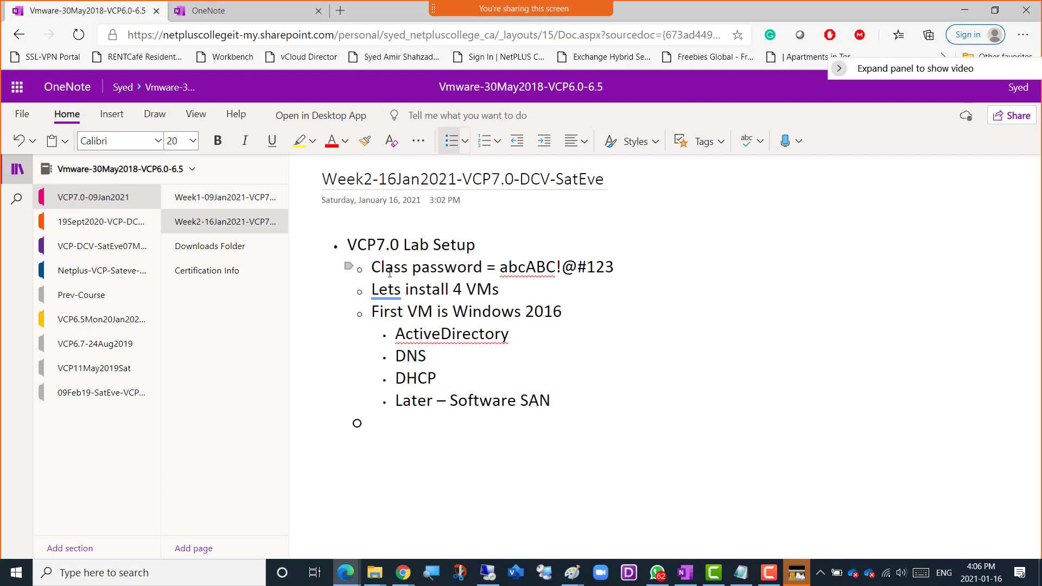
text(Lets Create the othe)
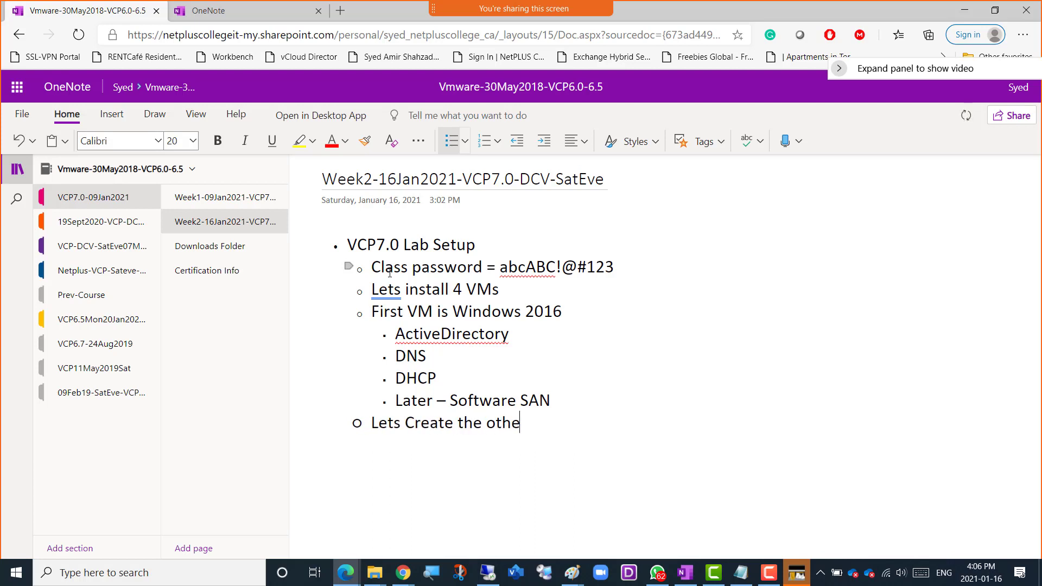
text(r )
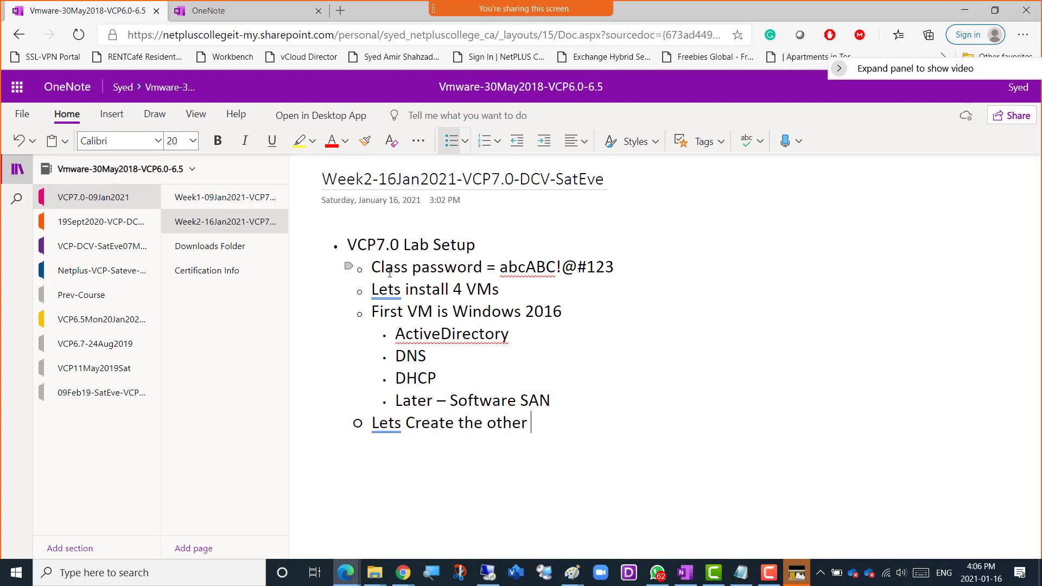
text(Esx)
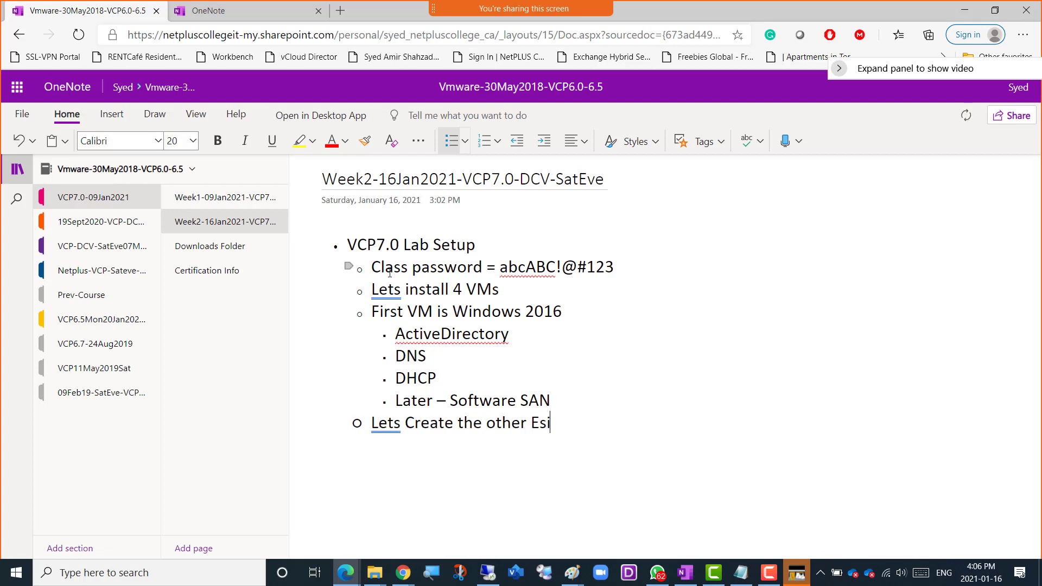
text(i Hosts)
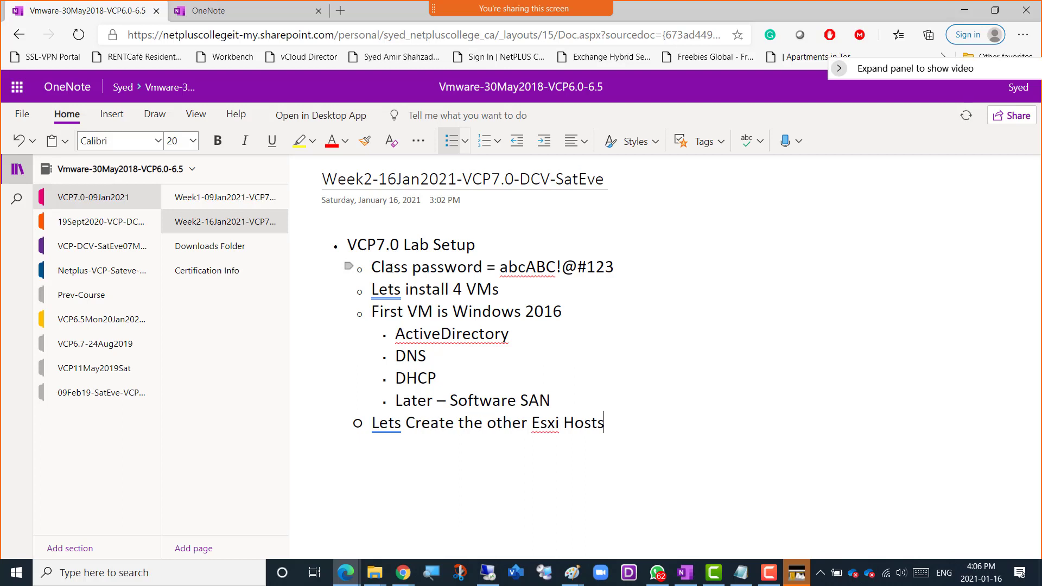
Add the sub-bullet "Create three hosts" under the Esxi Hosts bullet and start another one below it.
key(Return)
key(Tab)
text(Create three hosts)
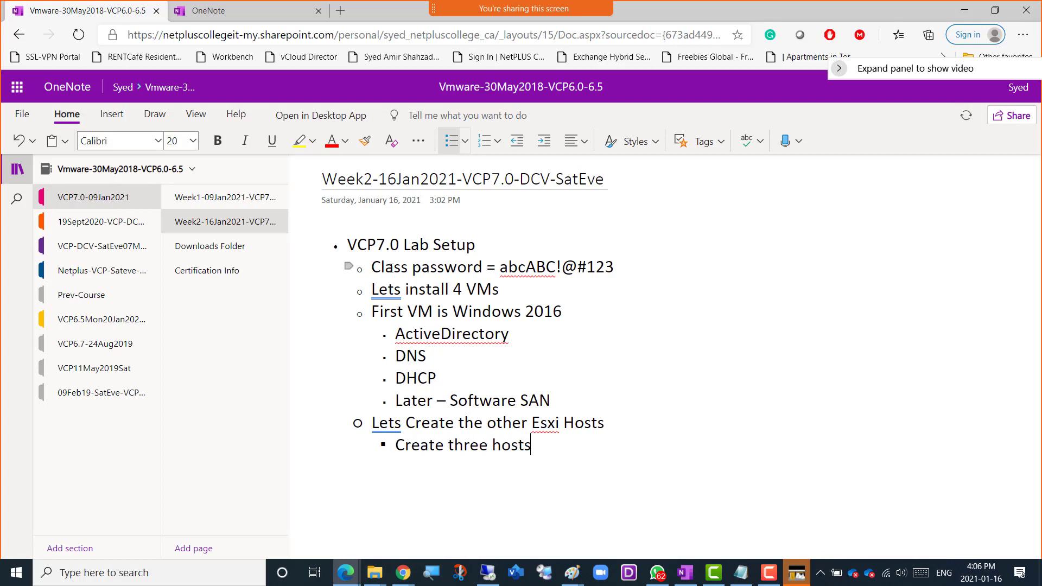
key(Return)
text(Give them)
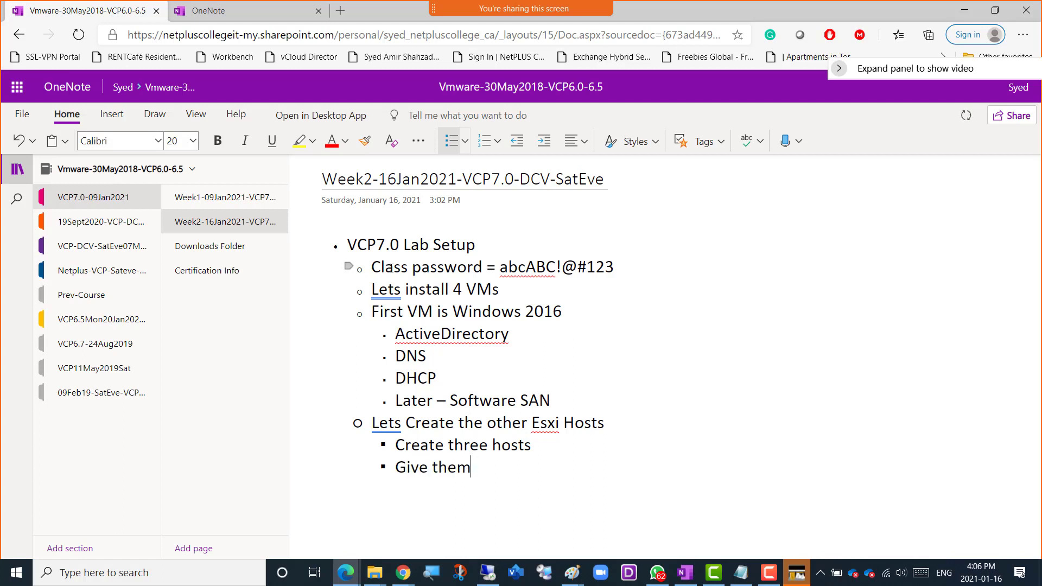
key(BackSpace)
key(BackSpace)
key(BackSpace)
key(BackSpace)
key(BackSpace)
key(BackSpace)
key(BackSpace)
key(BackSpace)
key(BackSpace)
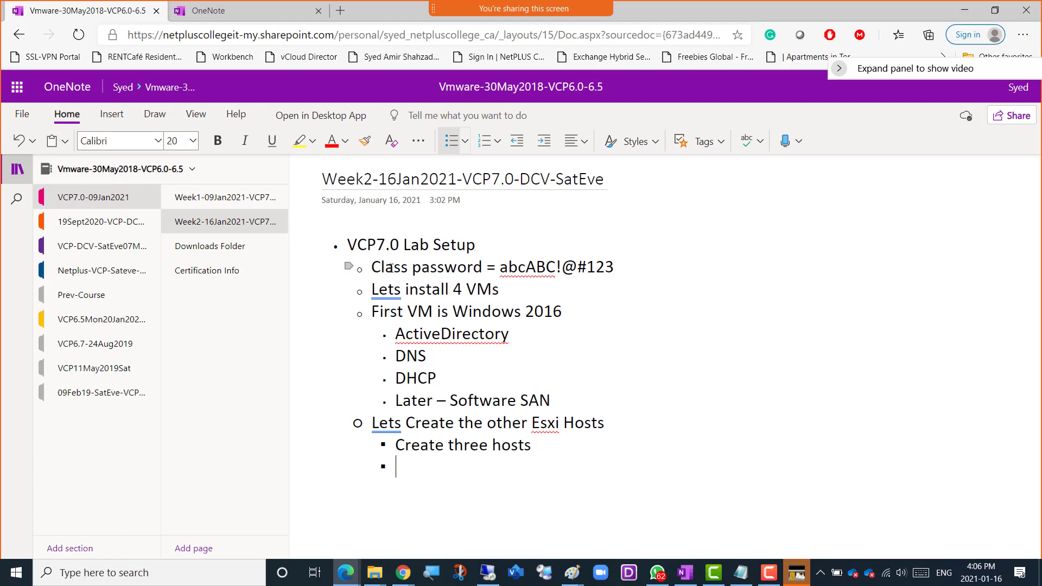
Write "In the DCUI (Direct Console user interface) we will configure the Esxi hosts" in the empty sub-bullet.
text(In the DCUI)
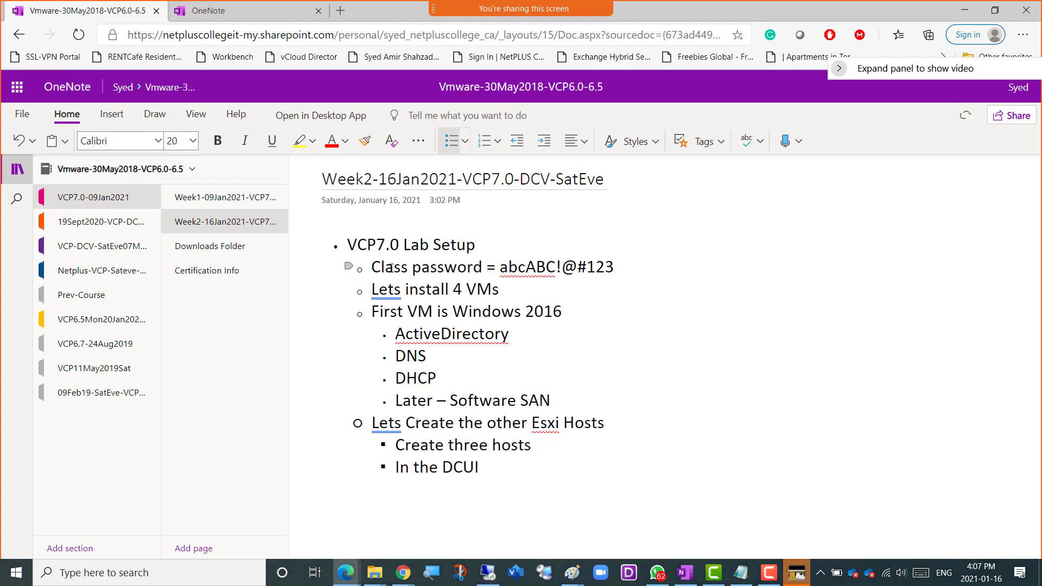
text( (Direct Console user )
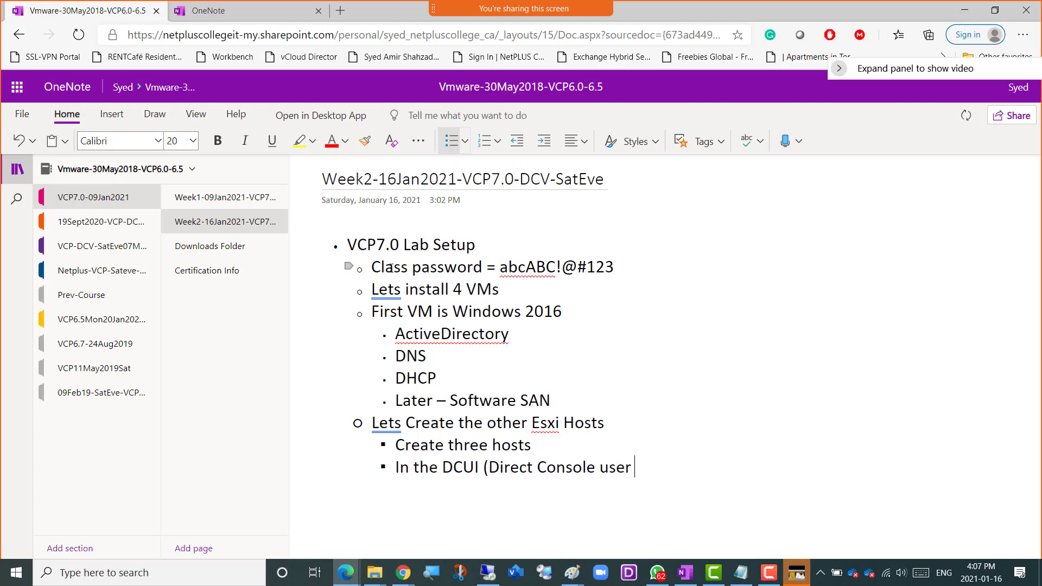
text(interface))
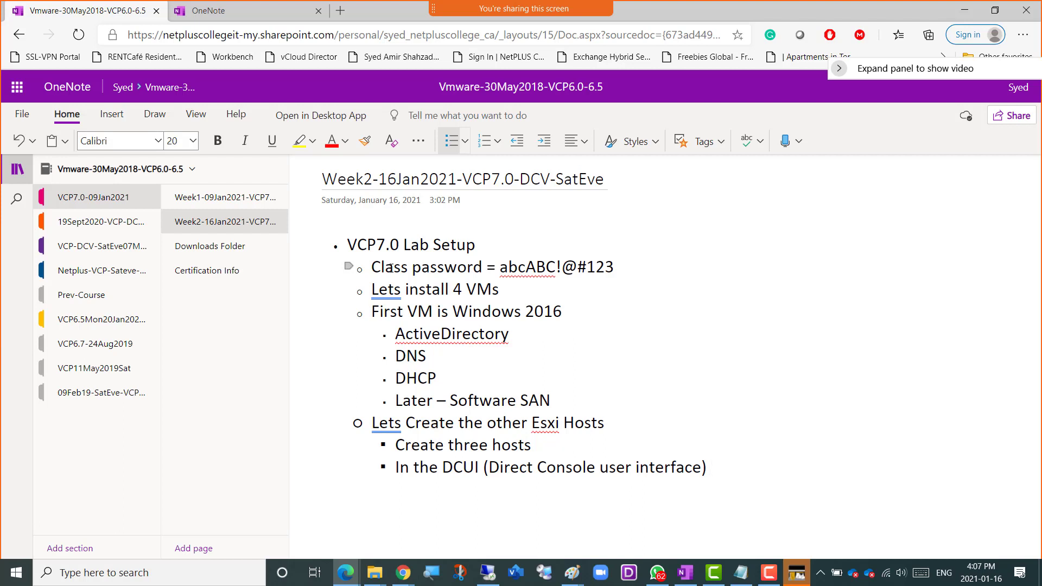
text(we wi)
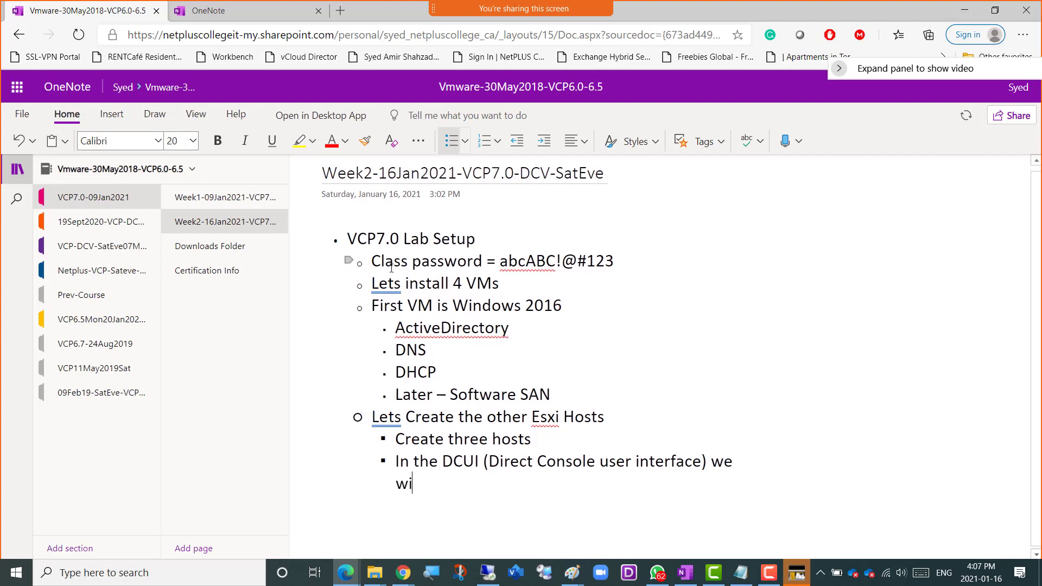
text(ll configure the )
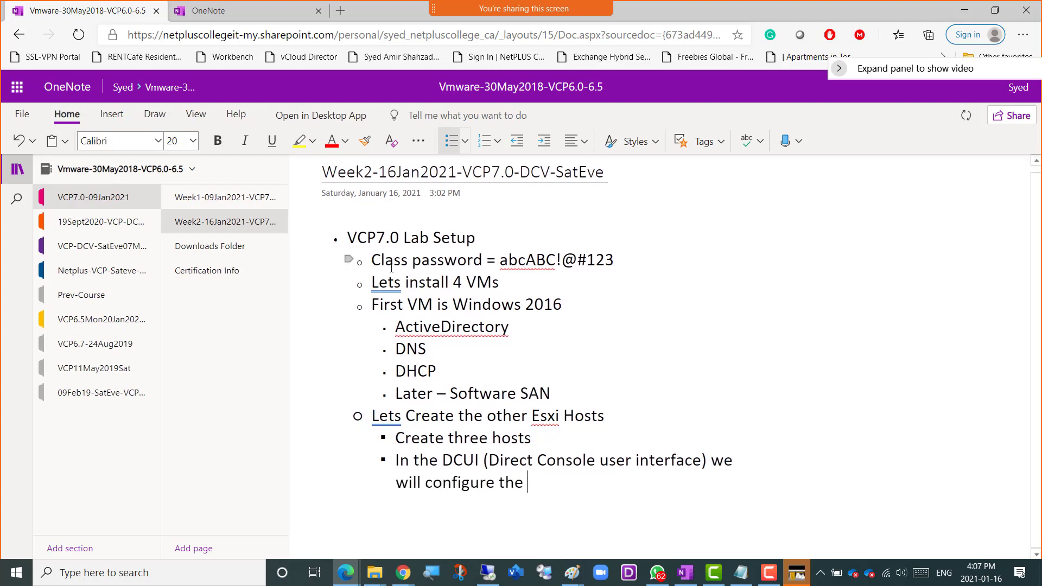
text(Esxi hosts)
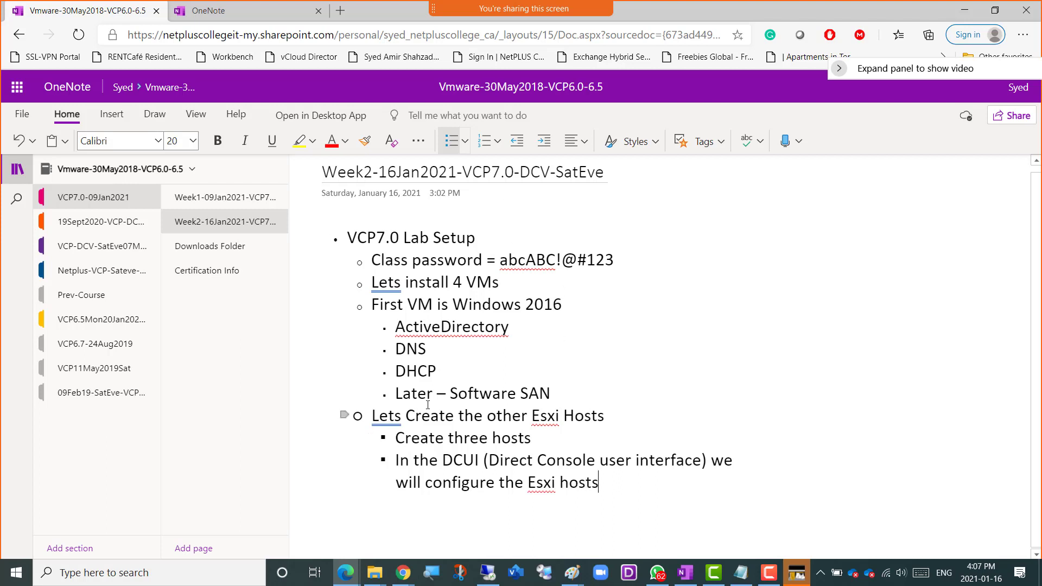
Select the First VM bullets through DHCP in the notes, and switch to the remote desktop session in a maximized window.
click(557, 398)
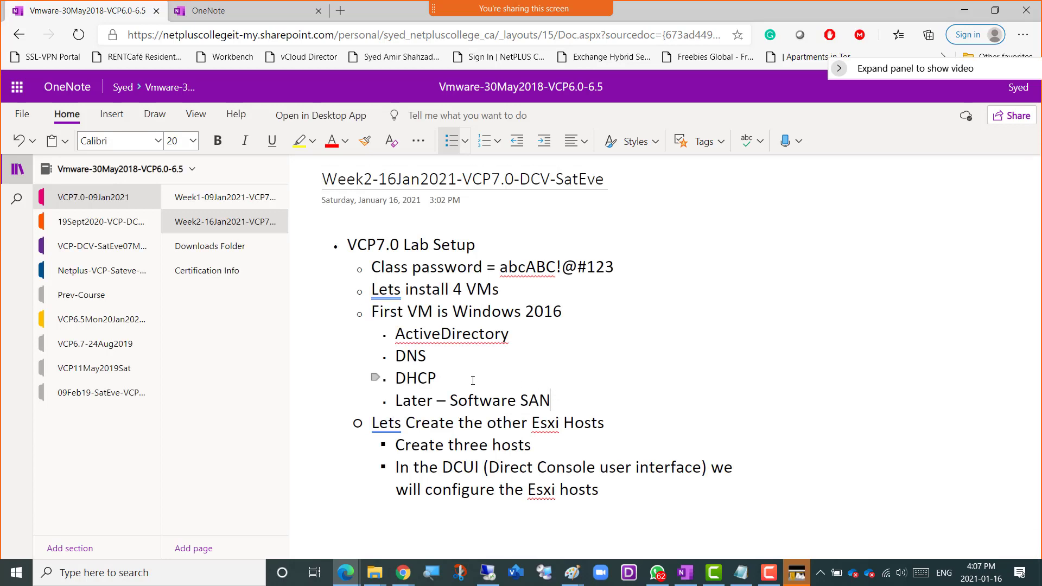
drag(445, 378, 374, 320)
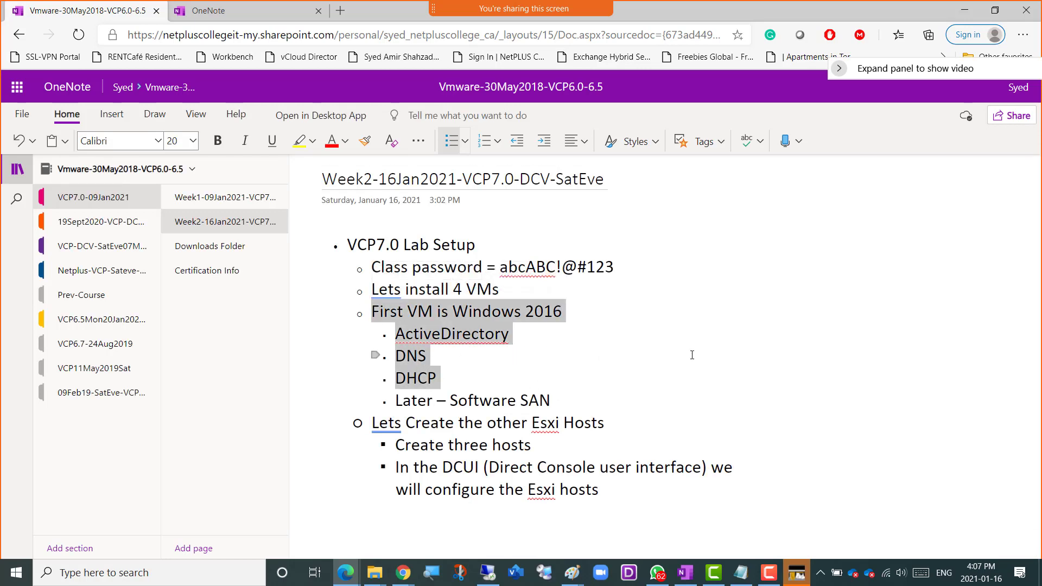
key(alt+Tab)
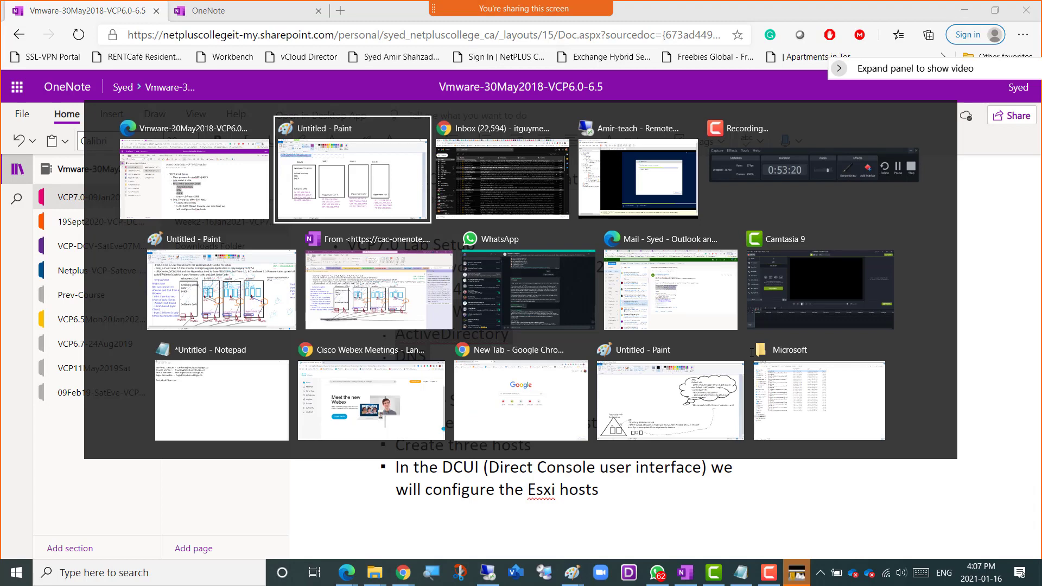
key(alt+Tab)
key(alt+Tab)
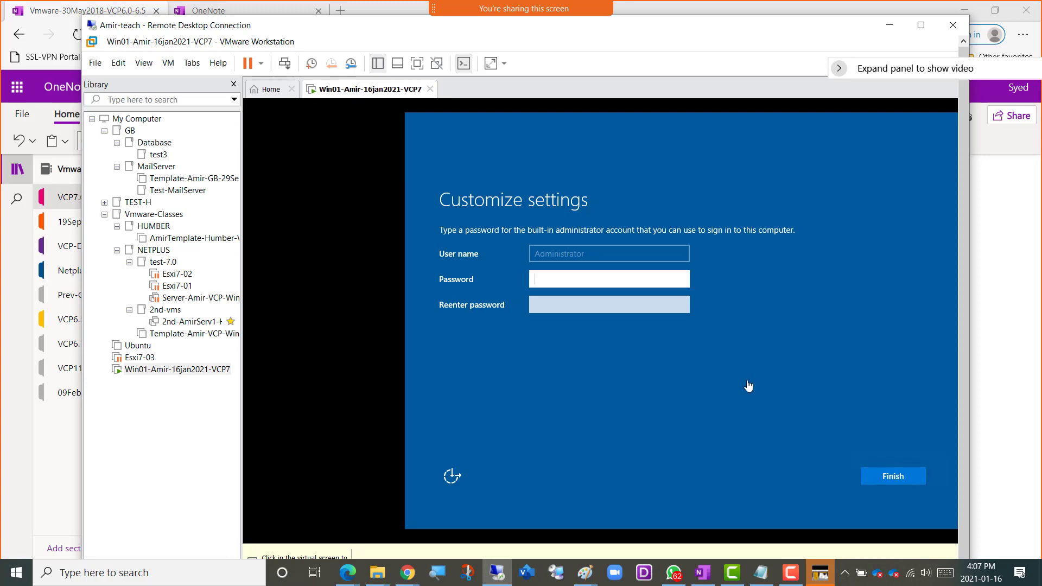
click(922, 25)
Enter and re-enter the built-in administrator account's password, reveal it to check the entry, and finish customizing the settings.
click(457, 248)
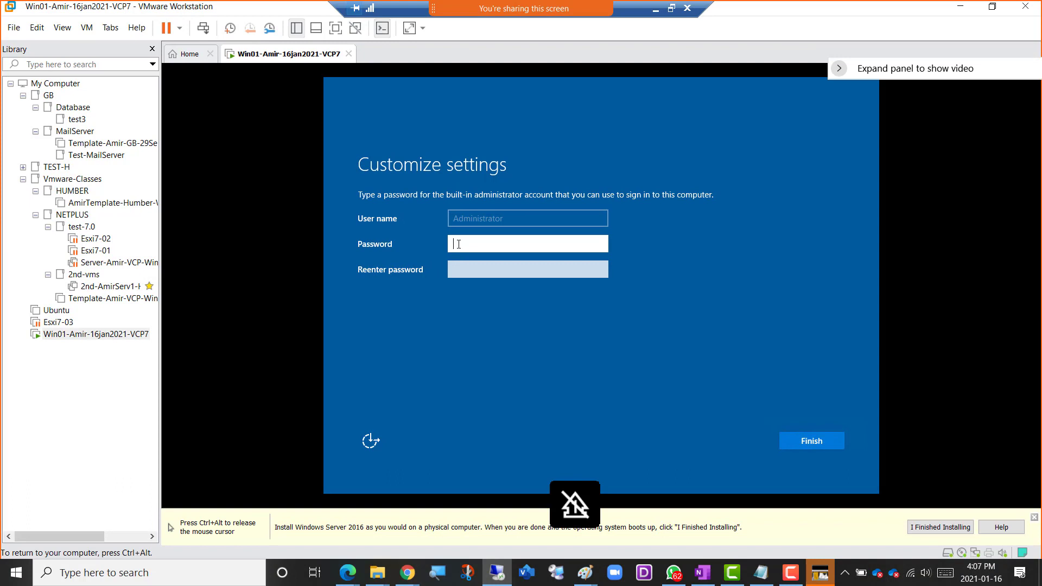
text(P@ssw0rd1234)
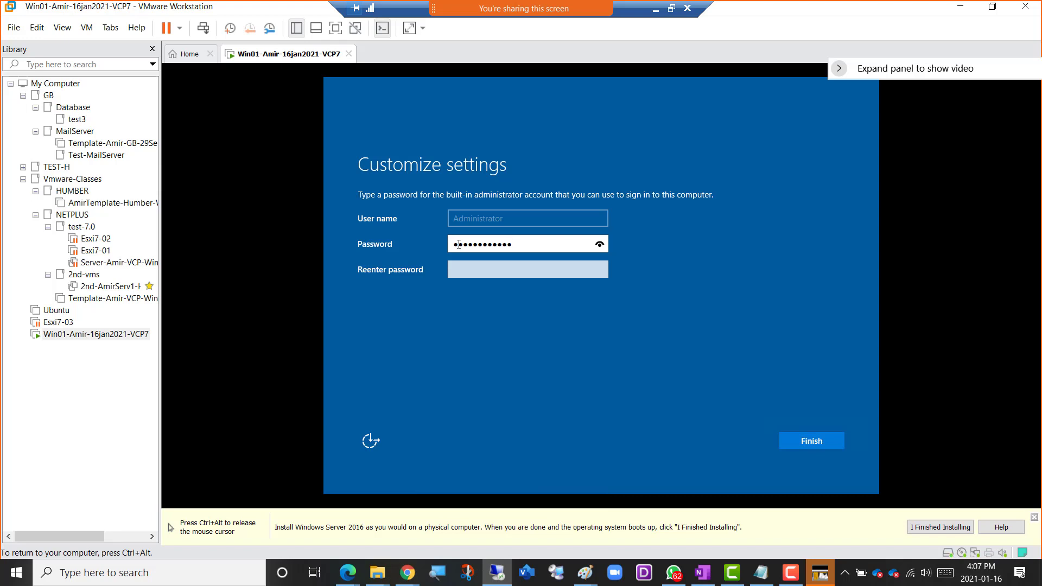
key(Tab)
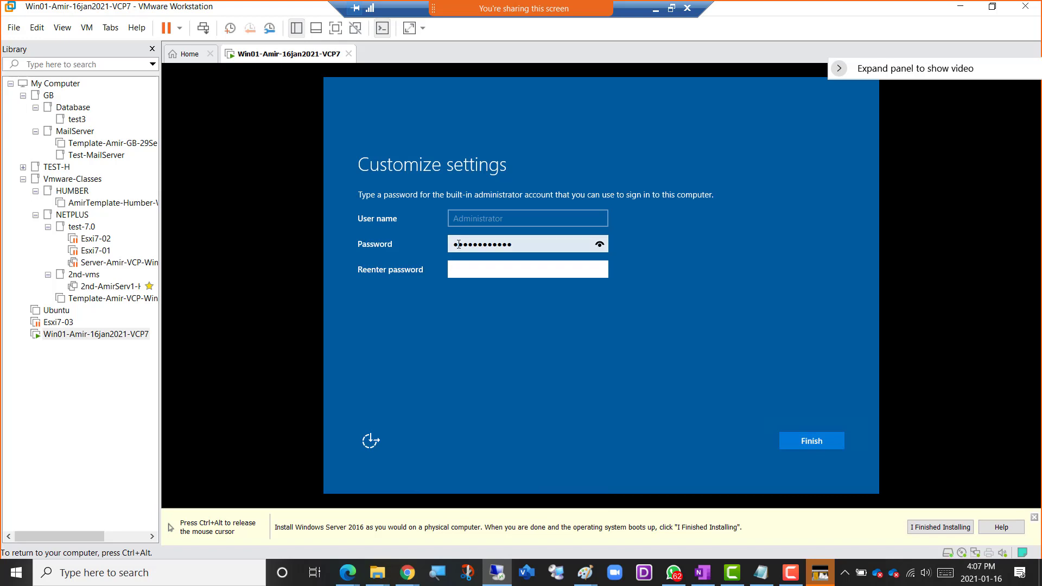
text(P@ssw)
click(599, 271)
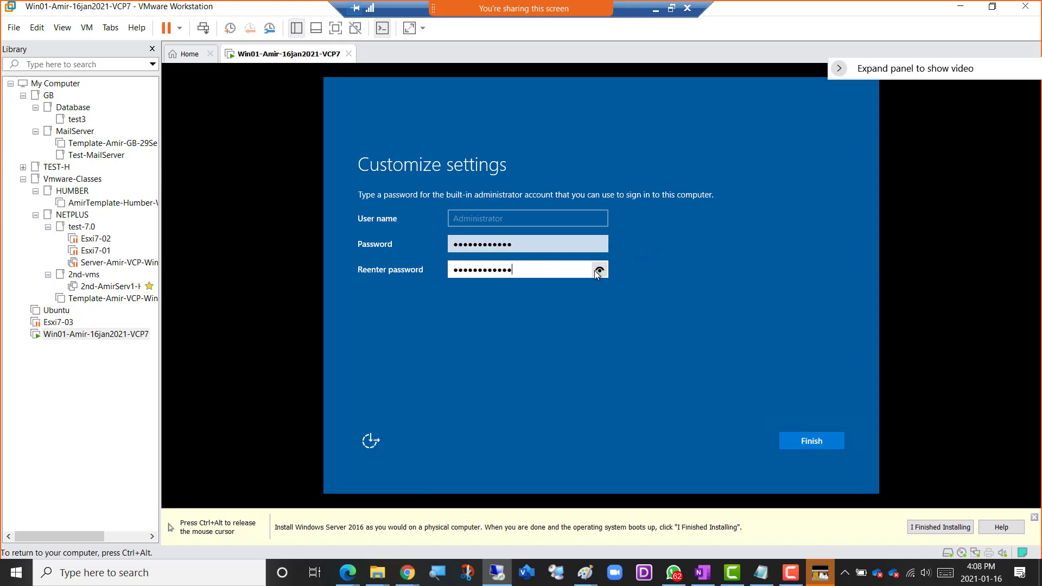
click(595, 270)
click(594, 270)
click(595, 270)
click(823, 443)
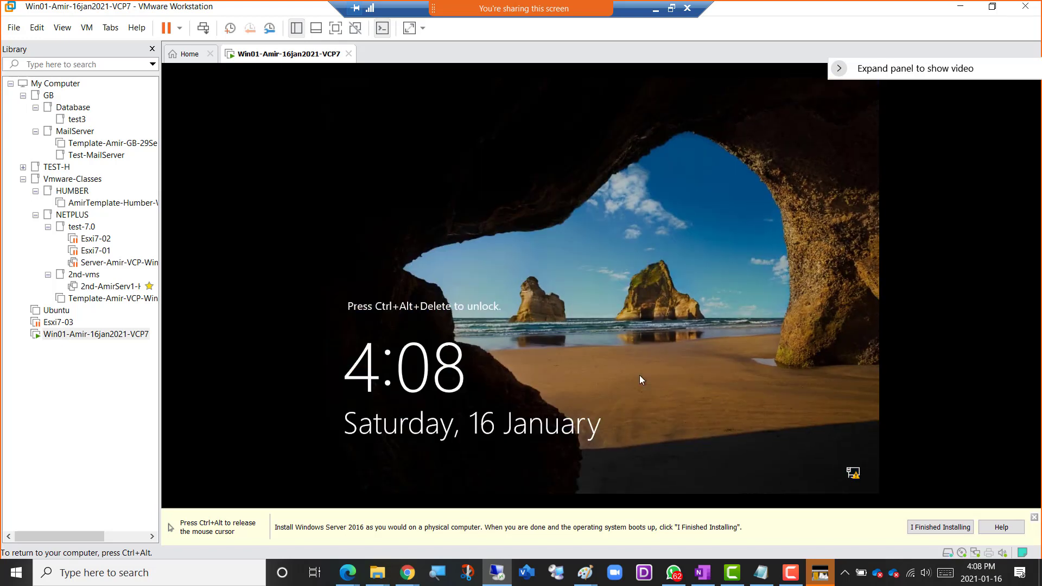
Unlock the Win01 virtual machine's lock screen and sign in as Administrator with the account password.
key(ctrl+alt)
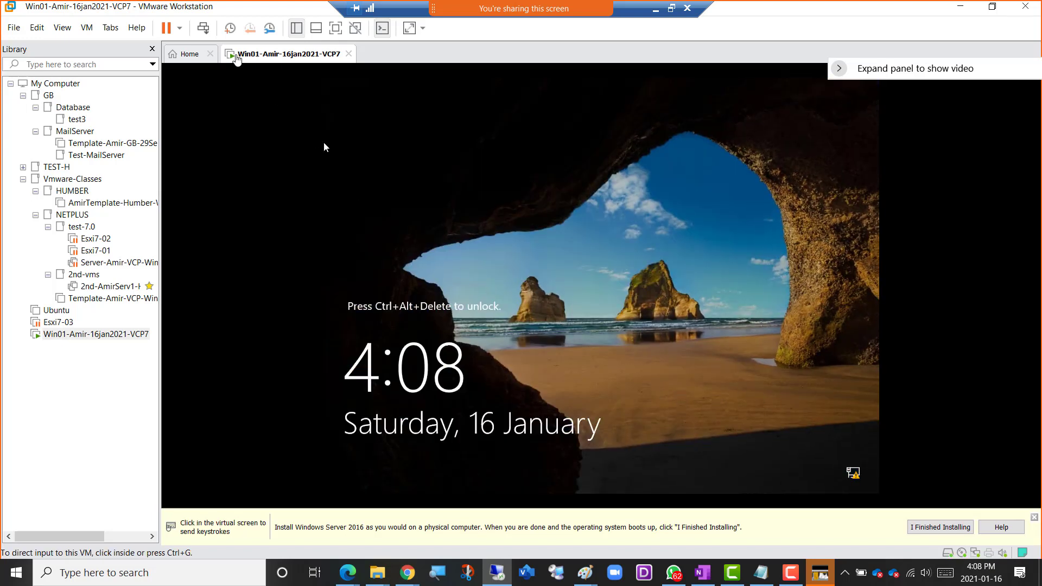
click(204, 32)
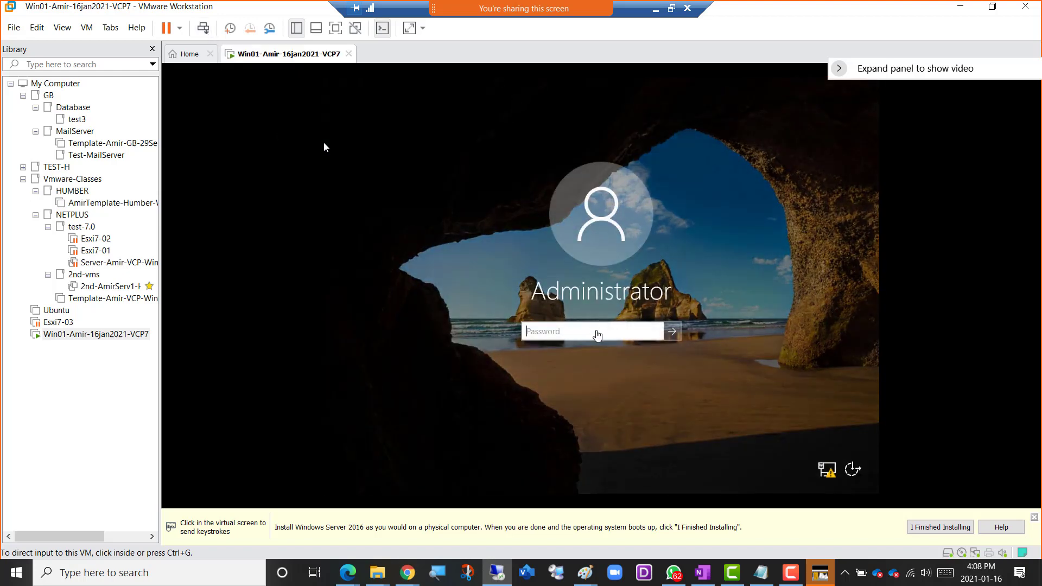
click(325, 146)
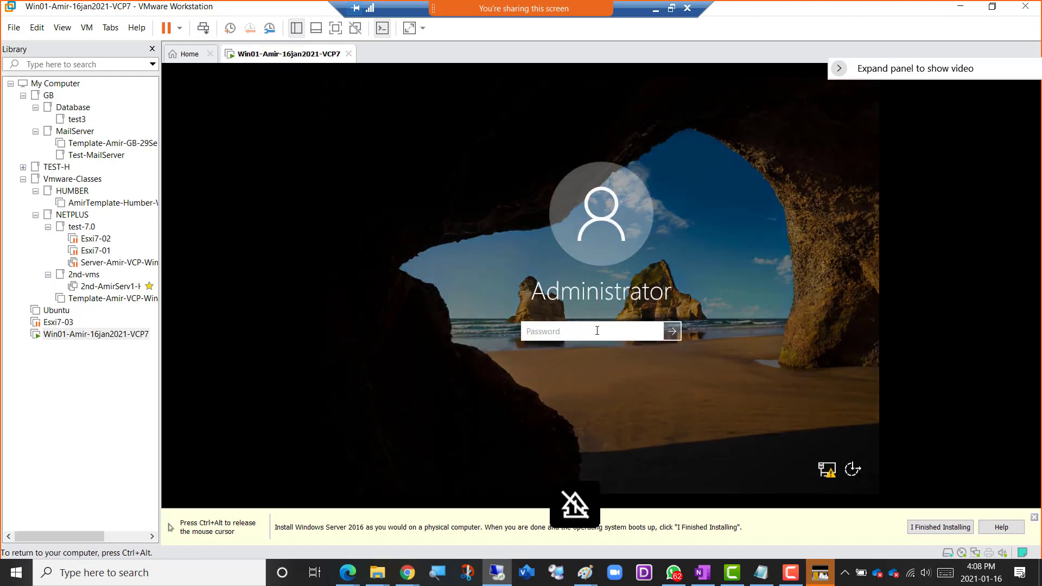
text(•••••••••)
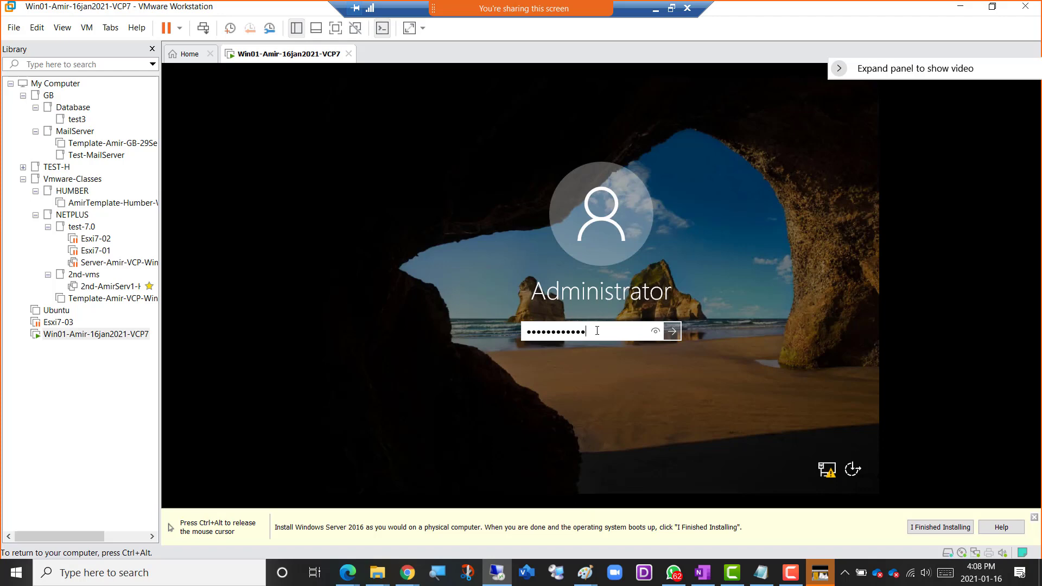
key(Return)
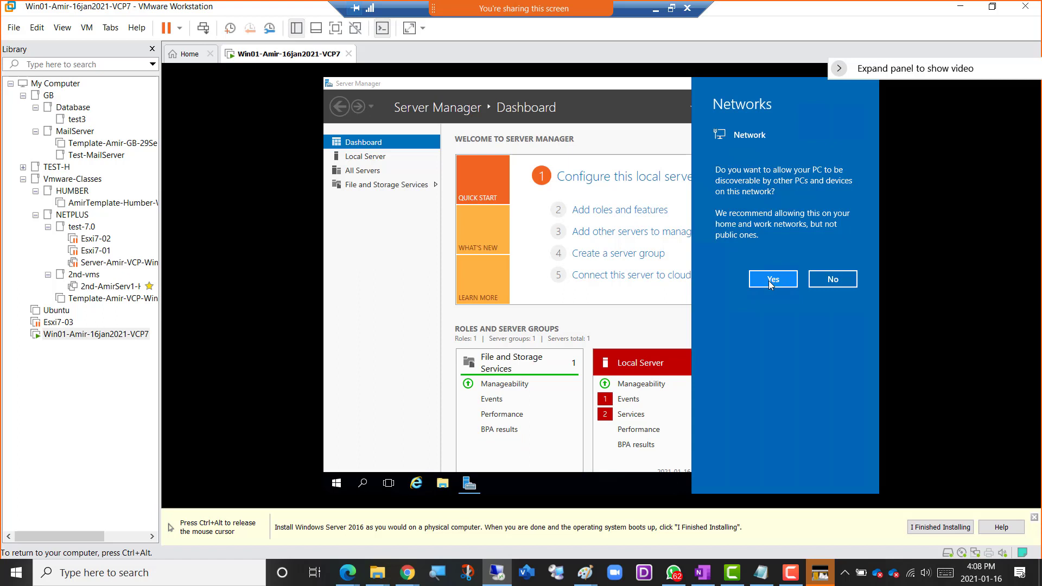
Allow the Win01 server to be discoverable by other PCs and devices on the network.
click(770, 280)
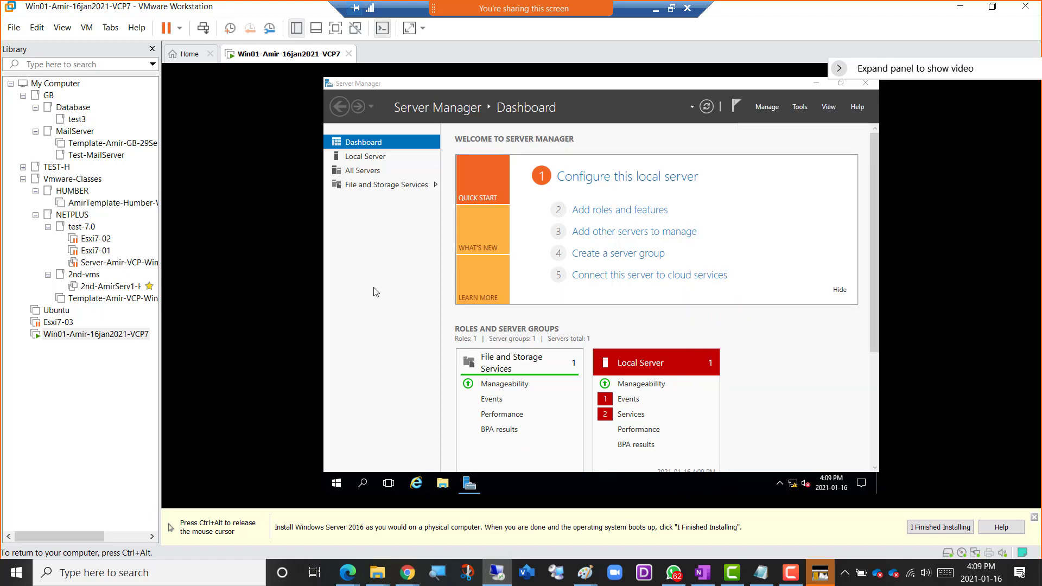
click(671, 8)
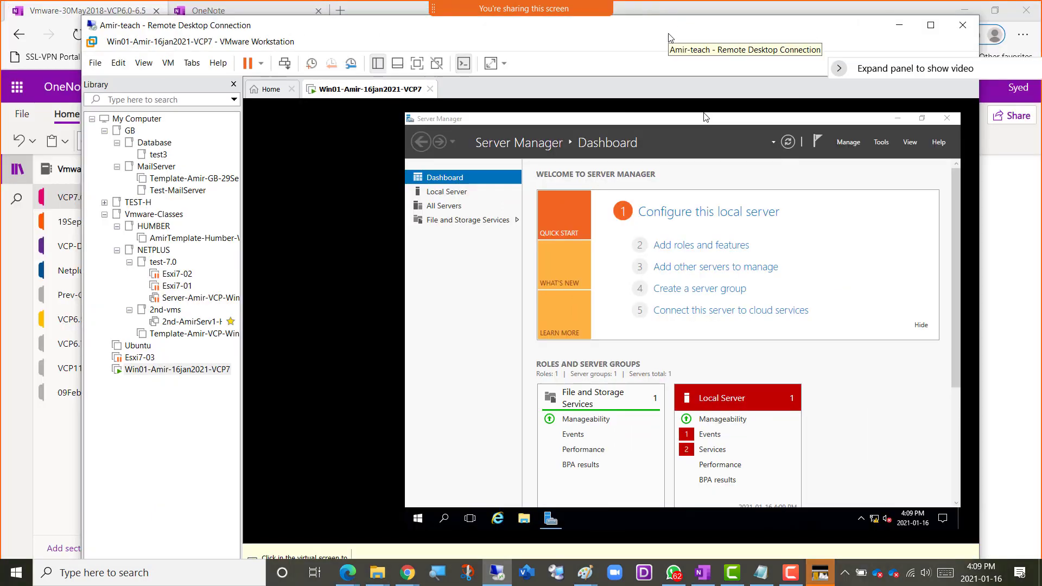
key(XF86MonBrightnessUp)
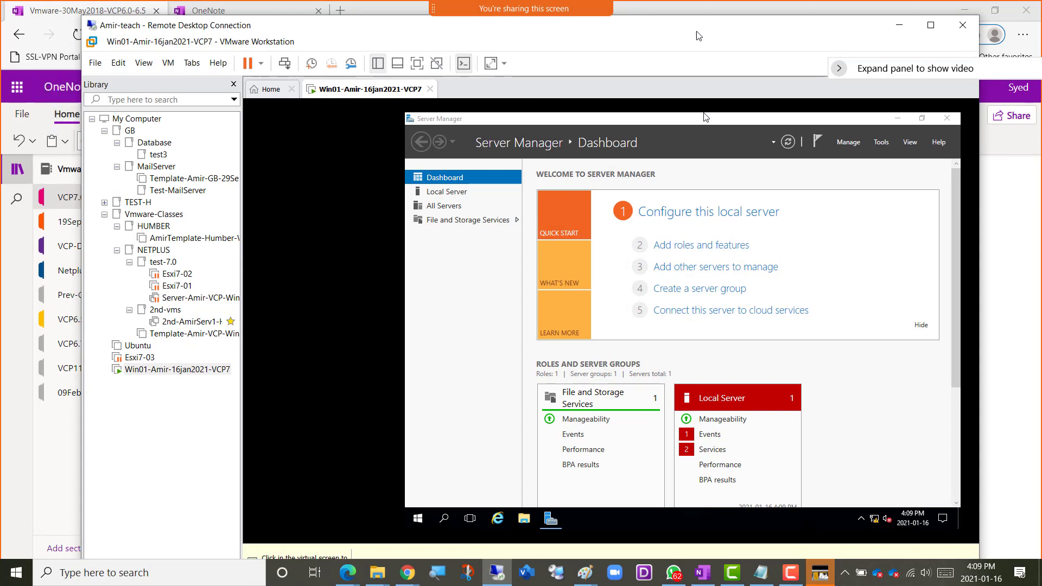
click(931, 27)
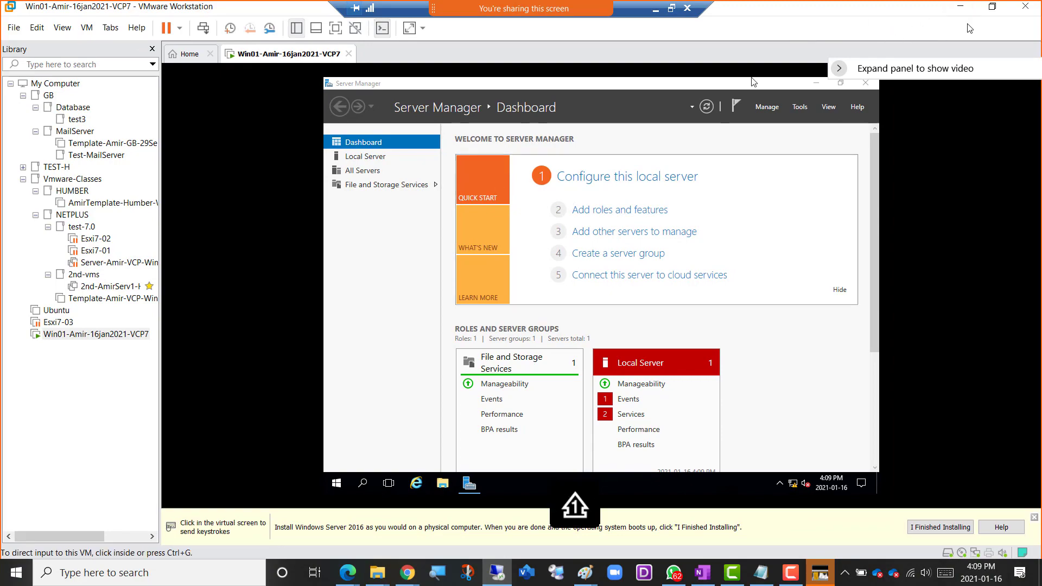
click(960, 8)
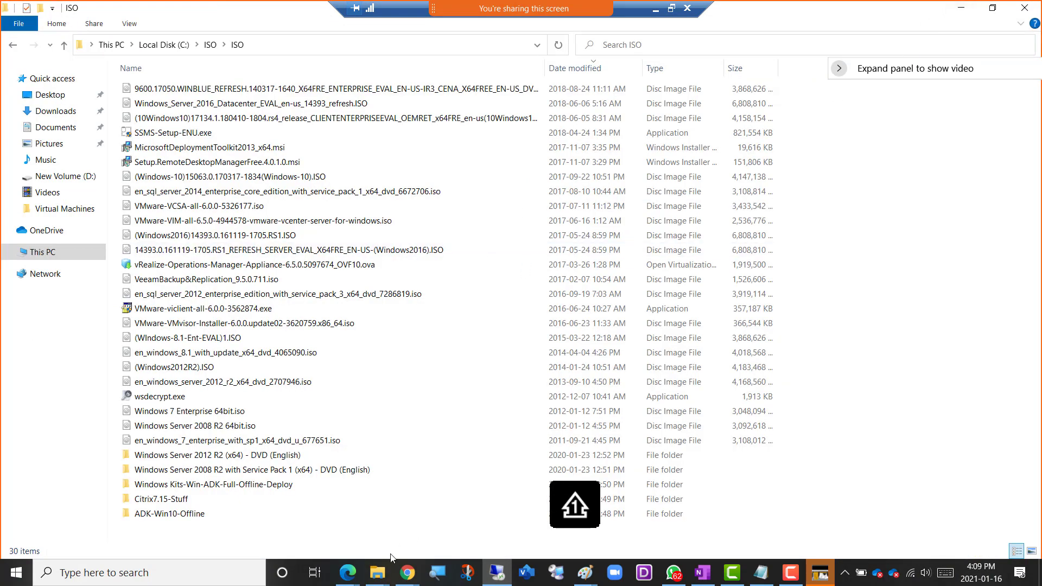
click(671, 10)
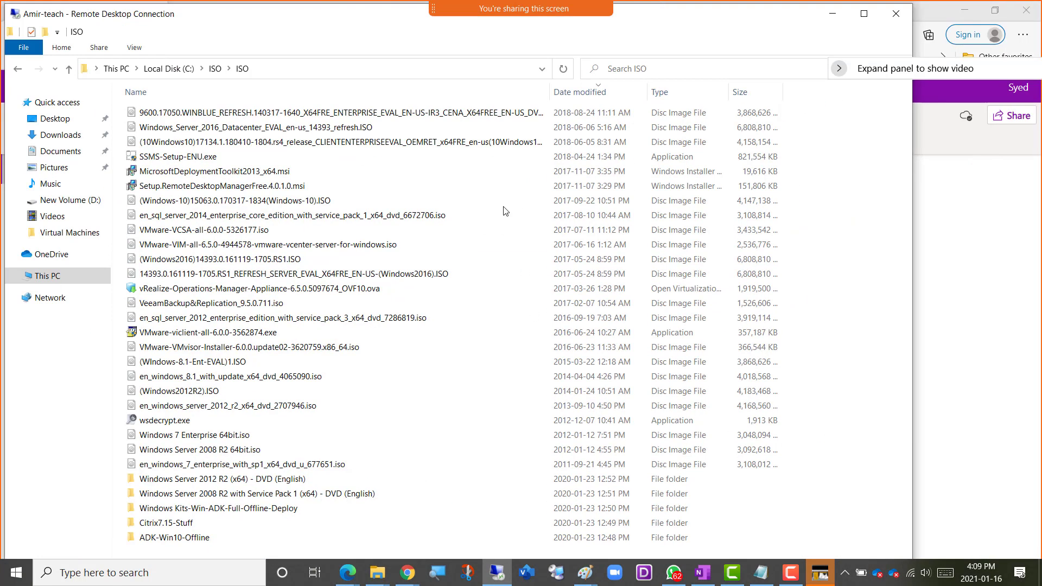
click(864, 14)
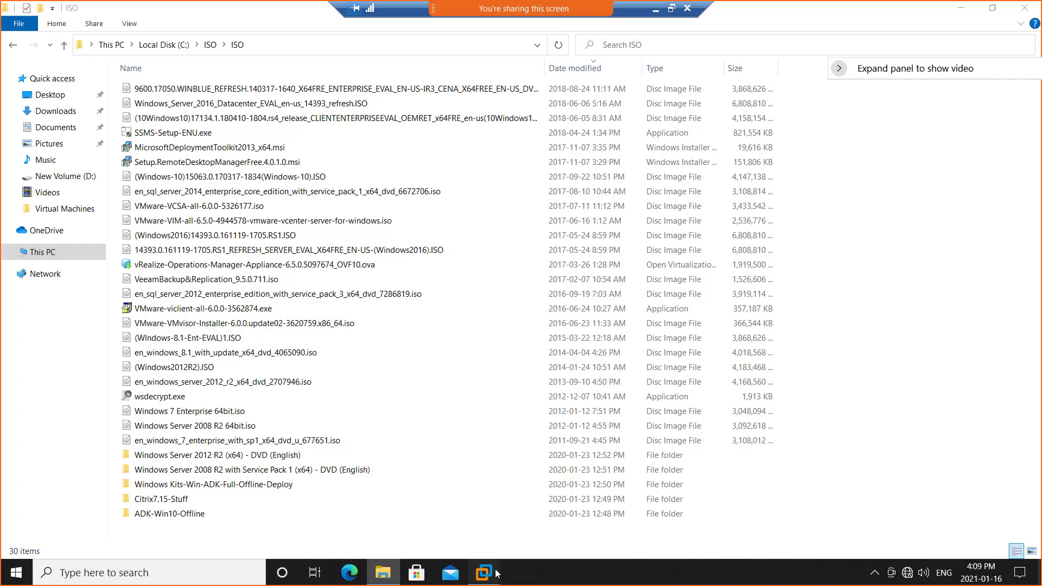
click(496, 574)
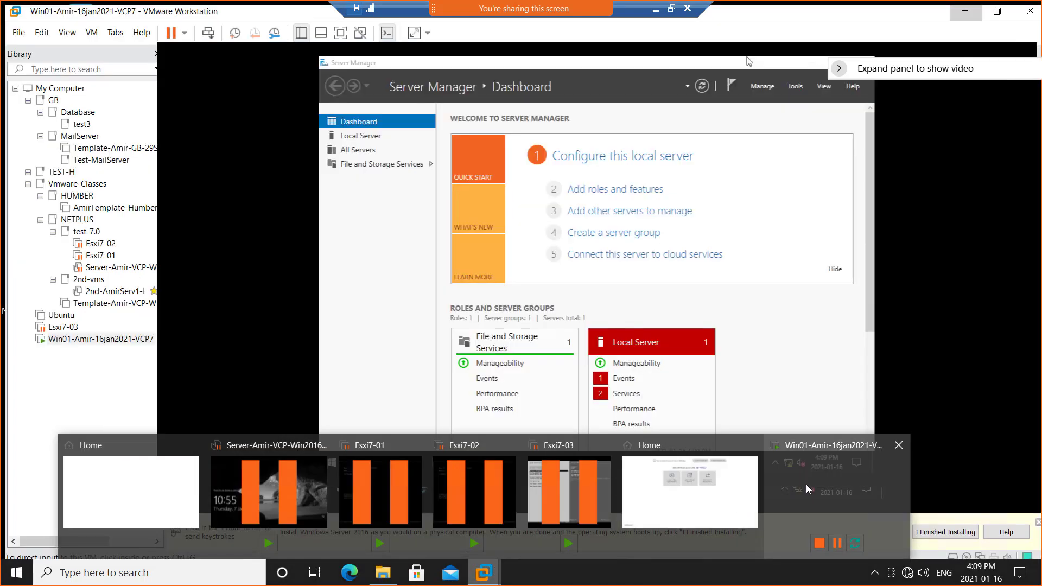
click(806, 484)
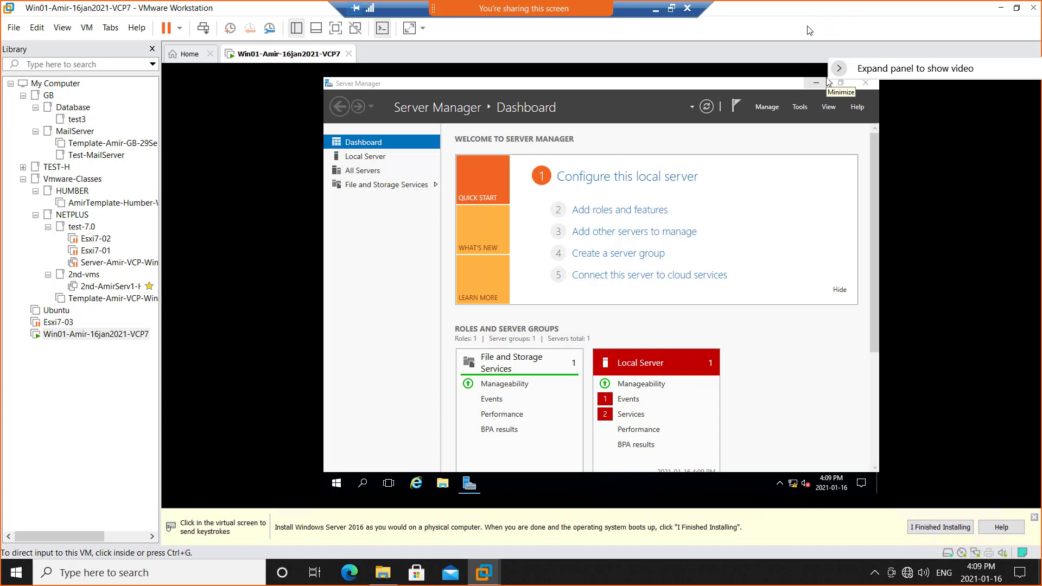
Switch to the OneNote page and add the sub-bullet "We can turn off the firewall (OS Level)" directly under "First VM is Windows 2016".
click(656, 13)
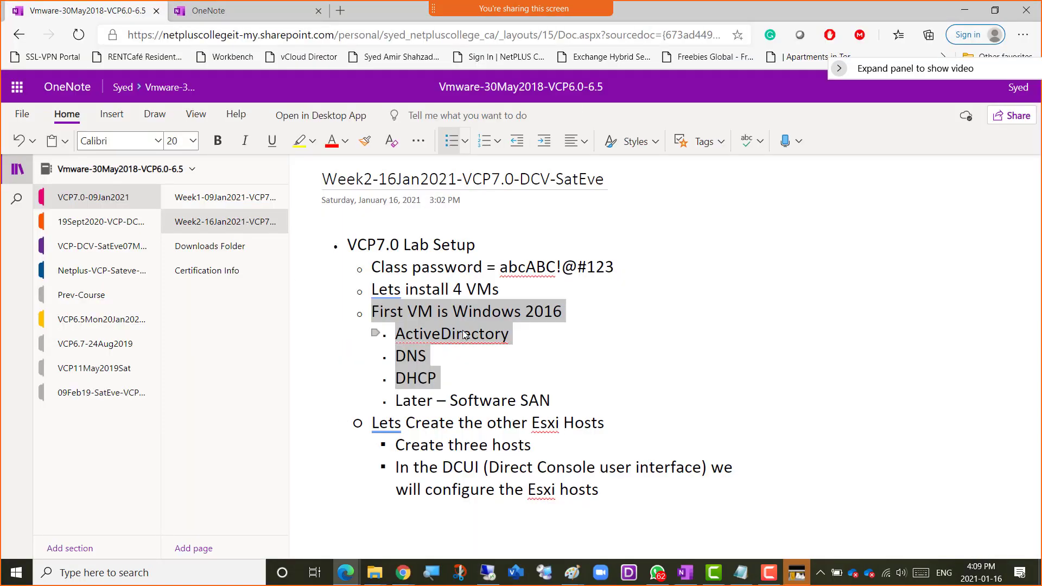
click(568, 312)
key(Return)
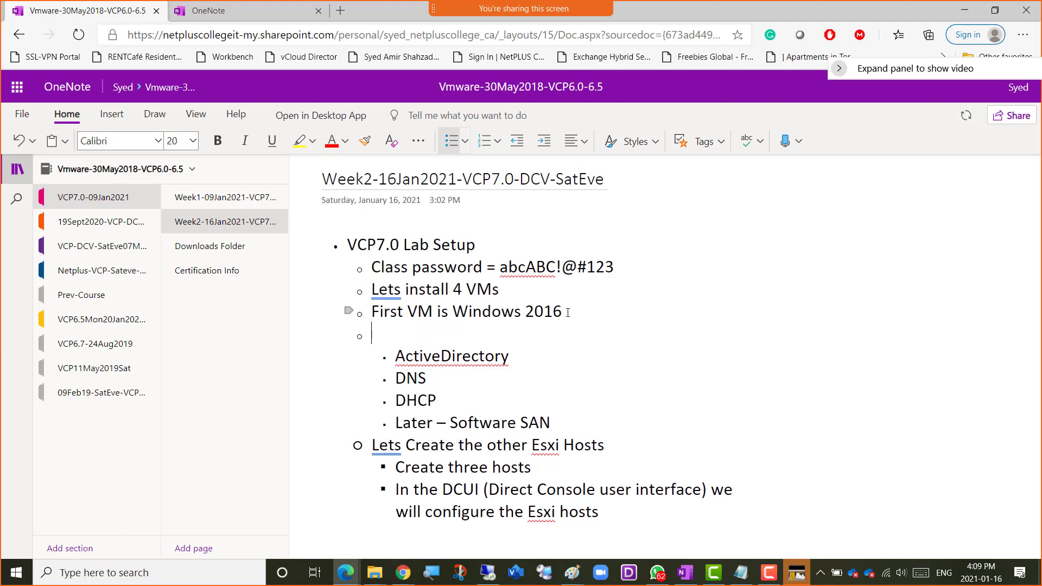
key(Tab)
text(We can turn off the )
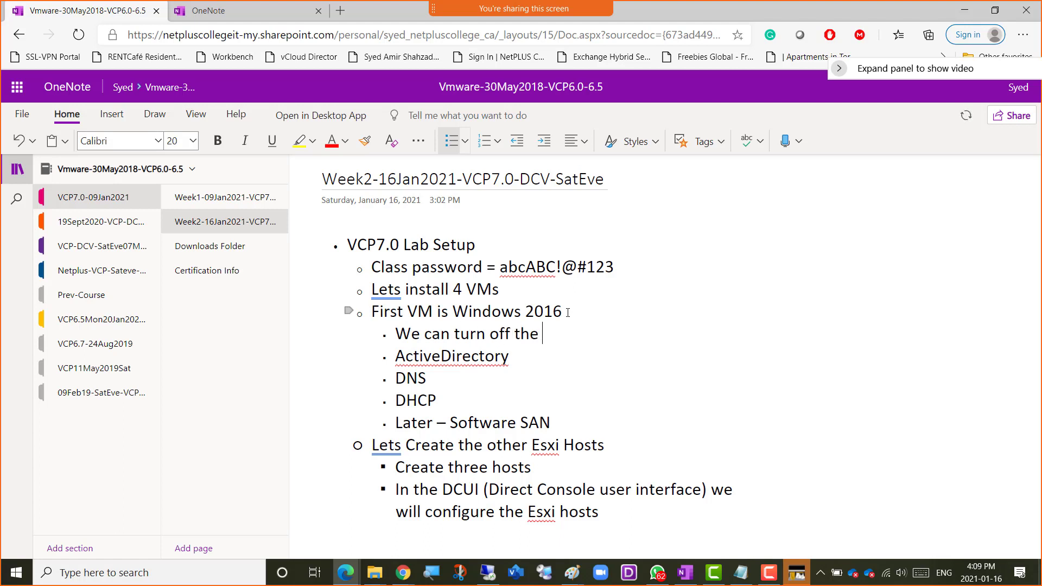
text(firewall (OS )
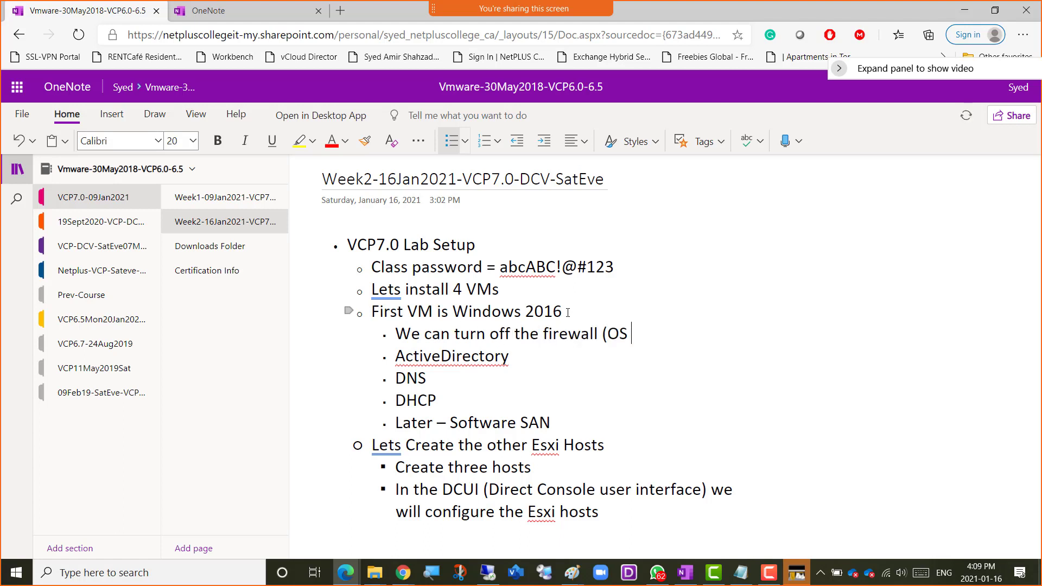
text(Level))
Add the sub-bullet "Change the Power options so it will not get locked every 10 min" below the firewall line.
key(Return)
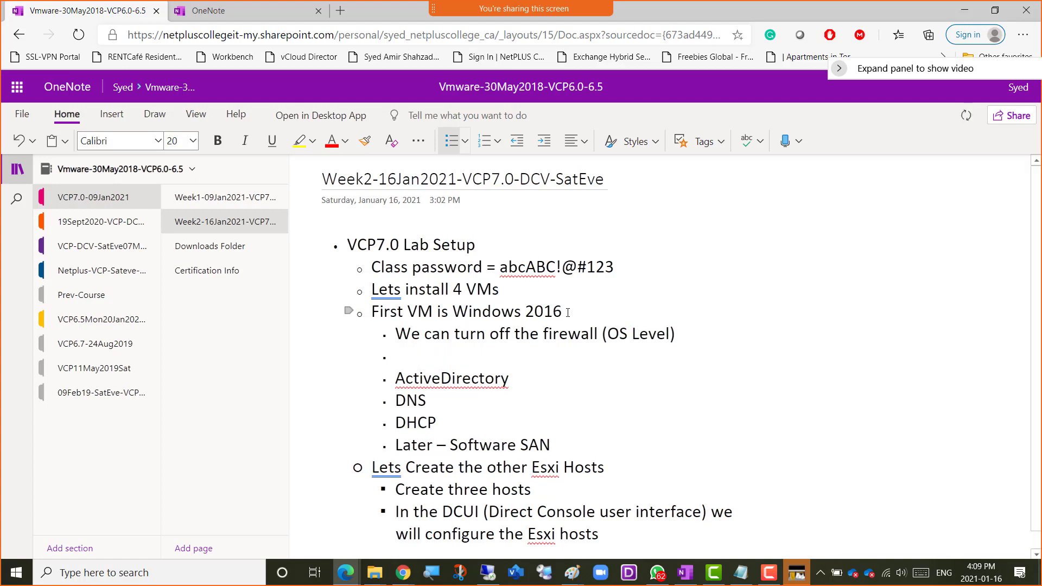
text(Change the Powe)
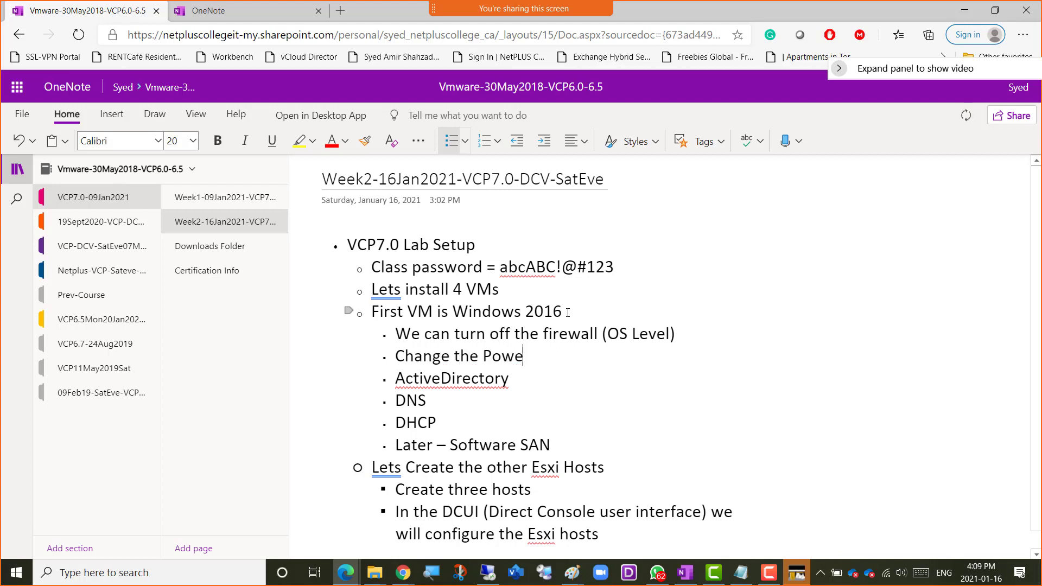
text(r options so it will not l)
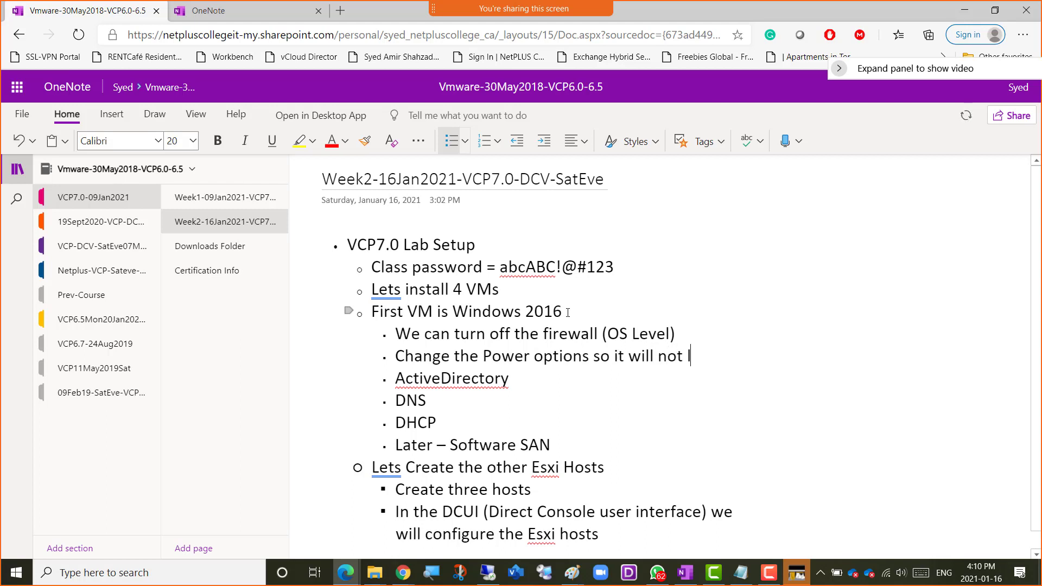
text(ock)
key(BackSpace)
key(BackSpace)
key(BackSpace)
key(BackSpace)
text(get locked)
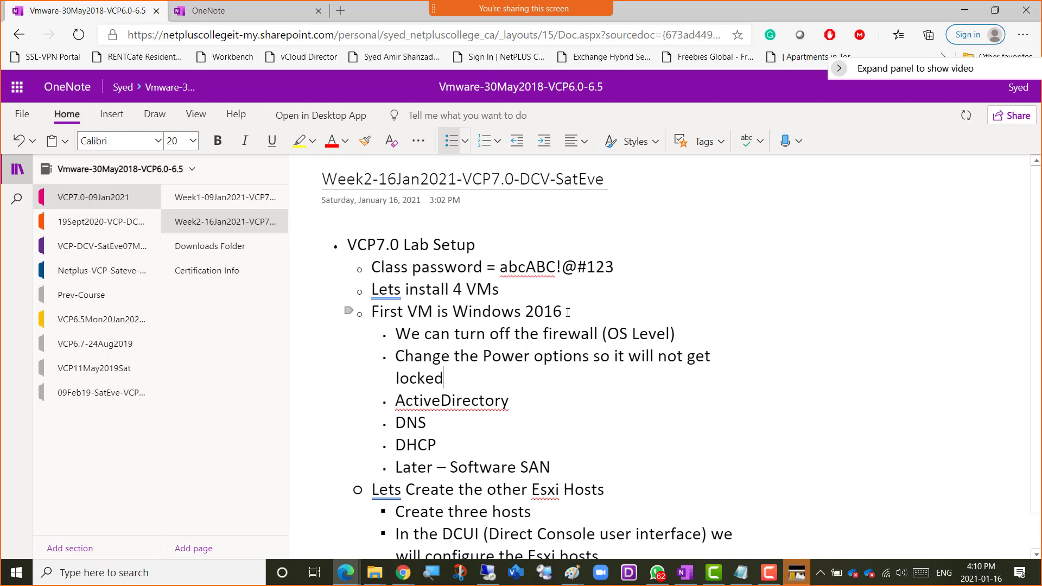
text( every time)
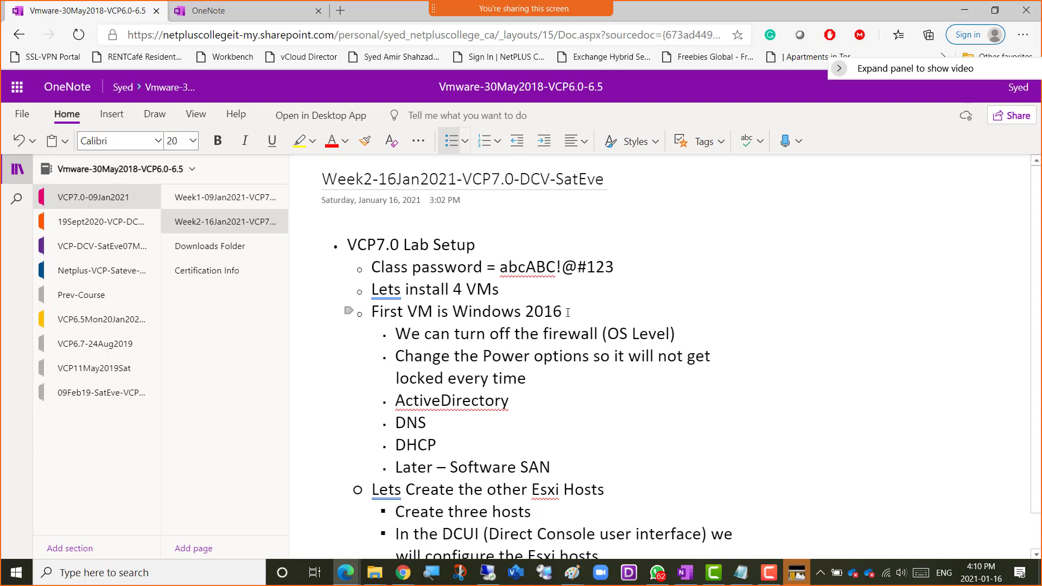
key(BackSpace)
key(BackSpace)
key(BackSpace)
key(BackSpace)
text(10 min)
Add the sub-bullet "Check the time zone and the time as well" below the power options line.
key(Return)
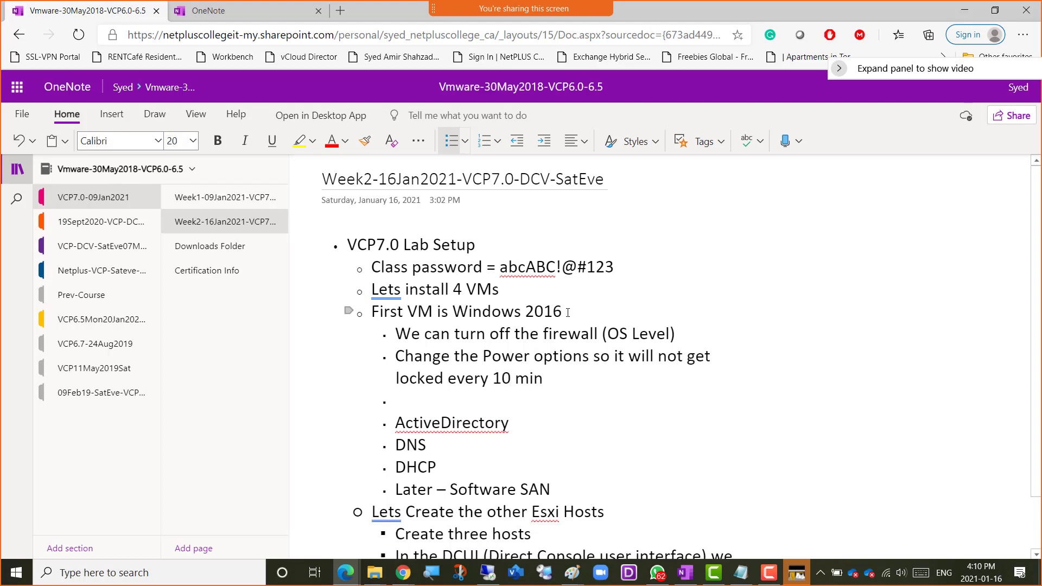
text(Check the time zone )
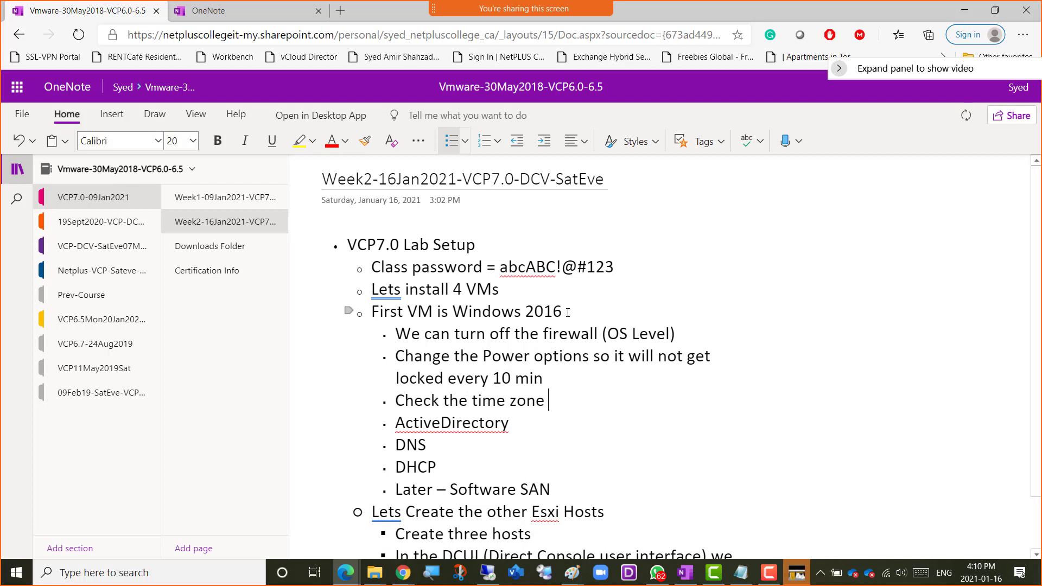
text(the)
key(BackSpace)
key(BackSpace)
key(BackSpace)
key(BackSpace)
text(and the time as well)
Add the sub-bullet "Turn off IE enhanced Security" below the time zone line, with an empty sub-bullet after it.
key(Return)
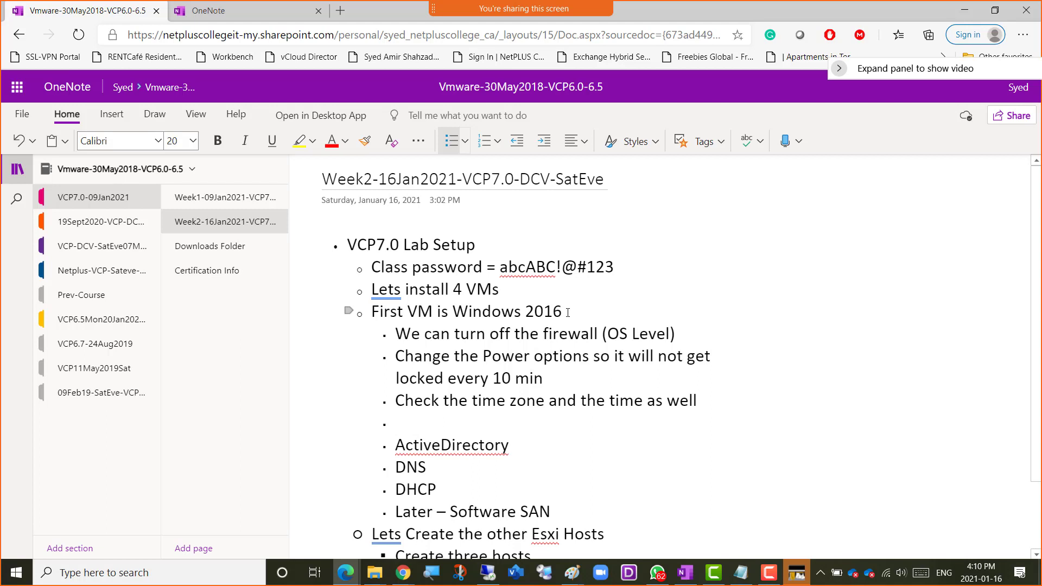
text(Tuen off IE enhanced )
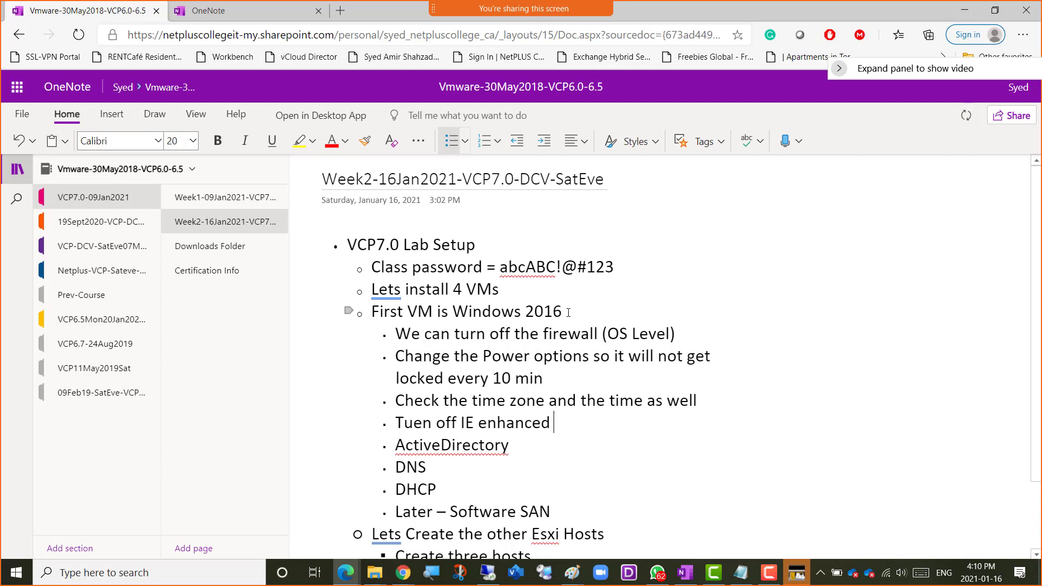
text(Security)
key(Return)
key(Up)
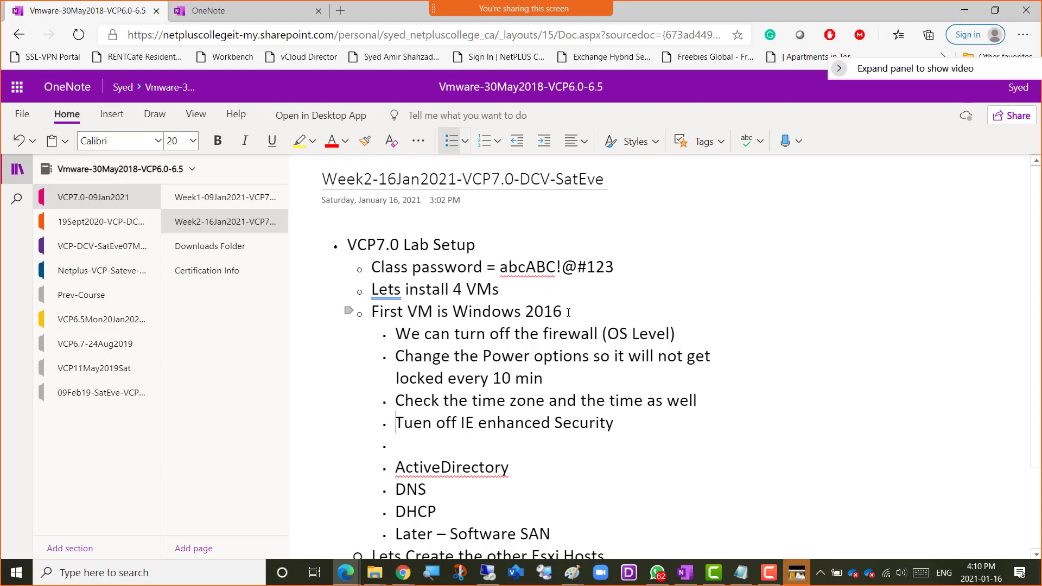
key(Right)
key(Right)
key(shift+Right)
key(shift+Right)
text(rn)
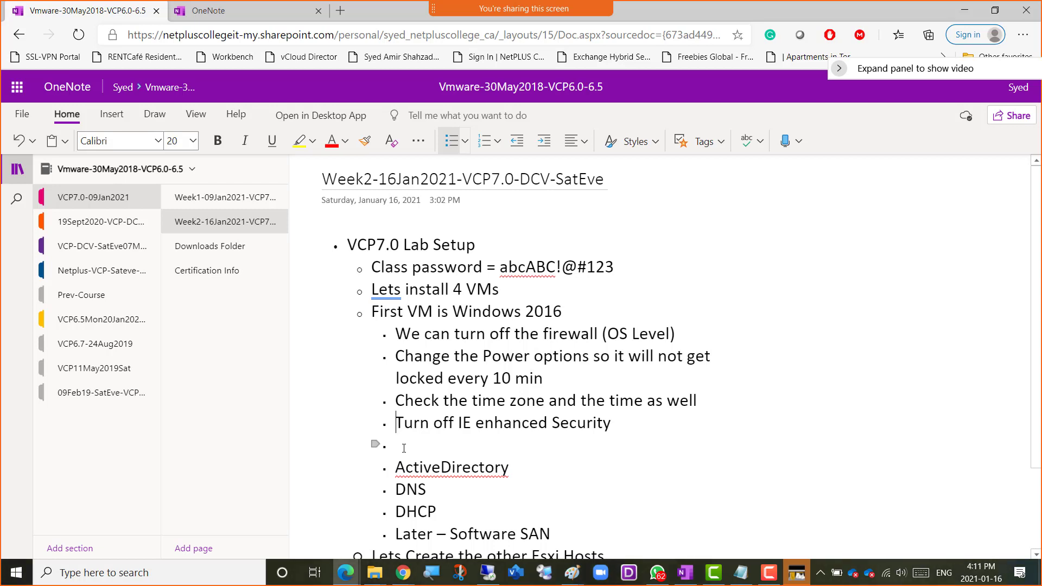
Insert the sub-bullet "Install Vmware tools and restart" above the firewall line.
key(Up)
key(Up)
key(Up)
key(Up)
key(Return)
key(Up)
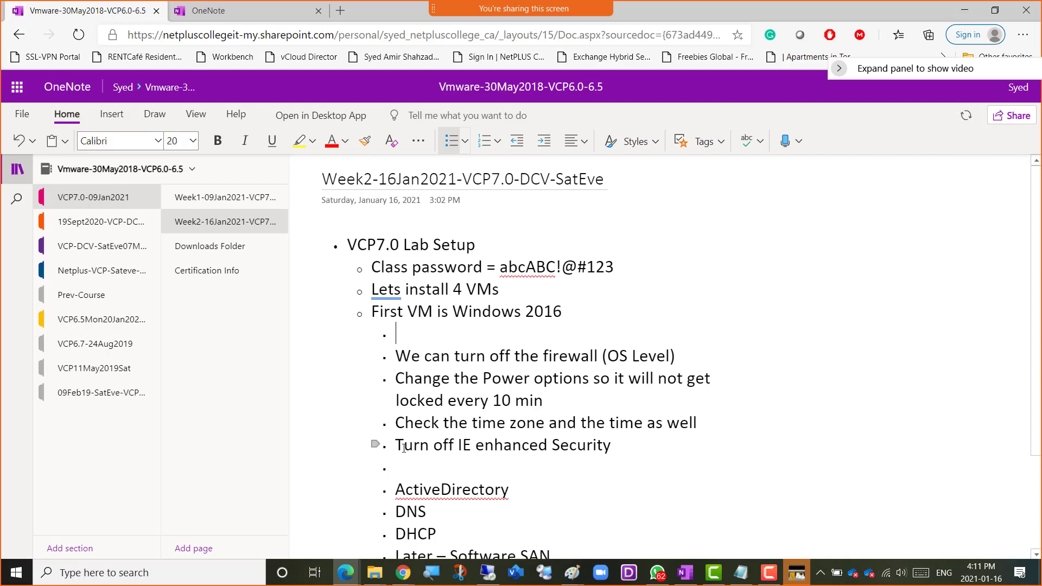
text(Install Vmware tool)
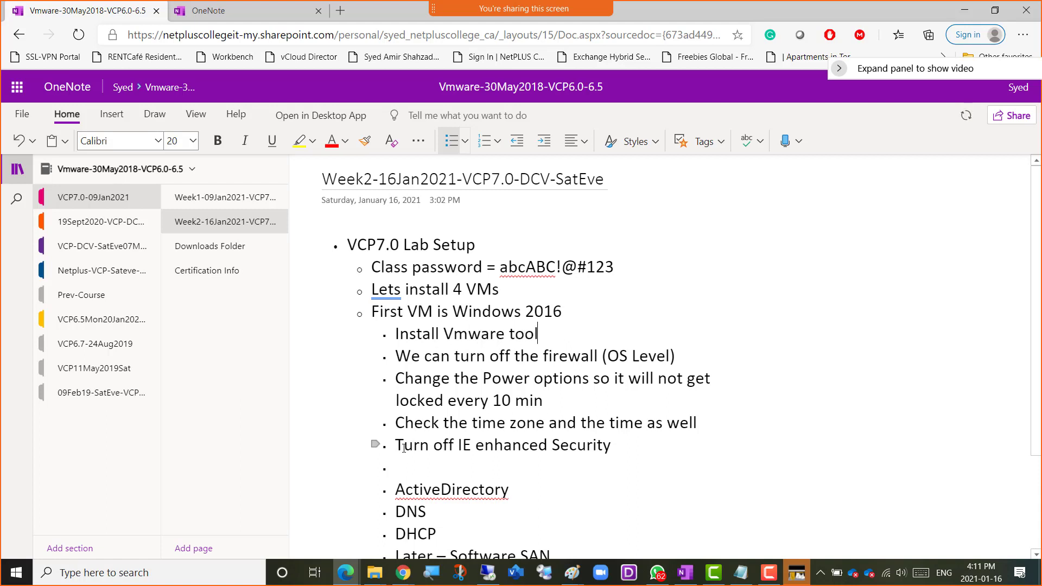
text(s and restar)
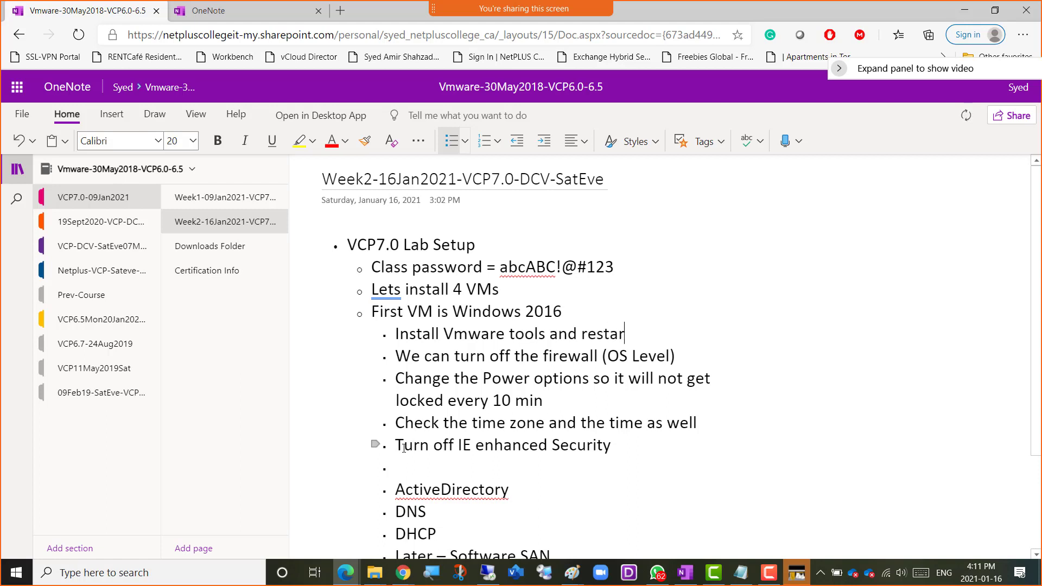
text(t)
Insert the sub-bullet "Rename the OS to Win01" between the Vmware tools line and the firewall line.
key(Down)
key(Home)
key(Return)
key(Up)
text(Renaem)
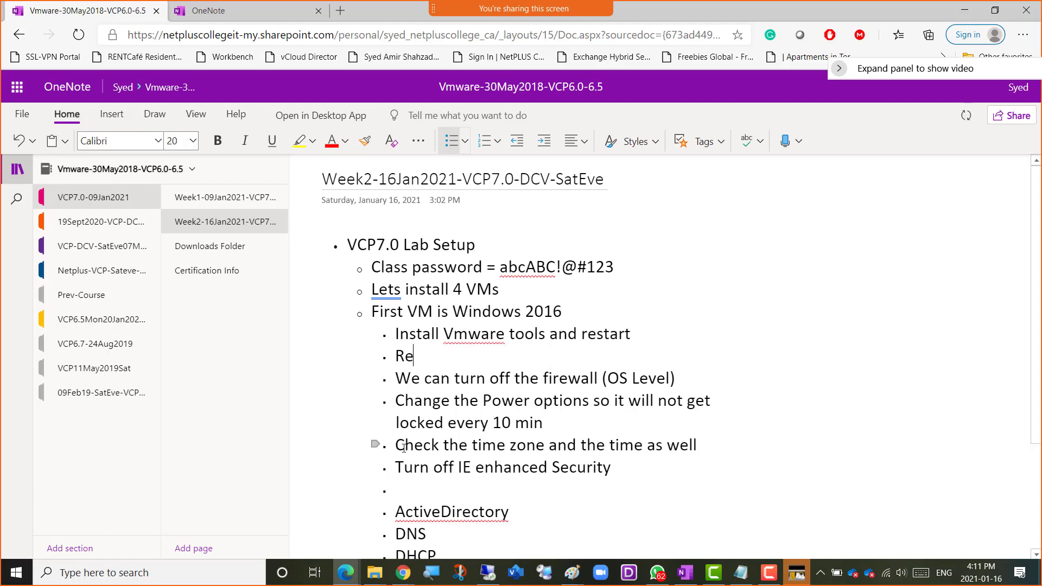
key(BackSpace)
key(BackSpace)
text(me the OS)
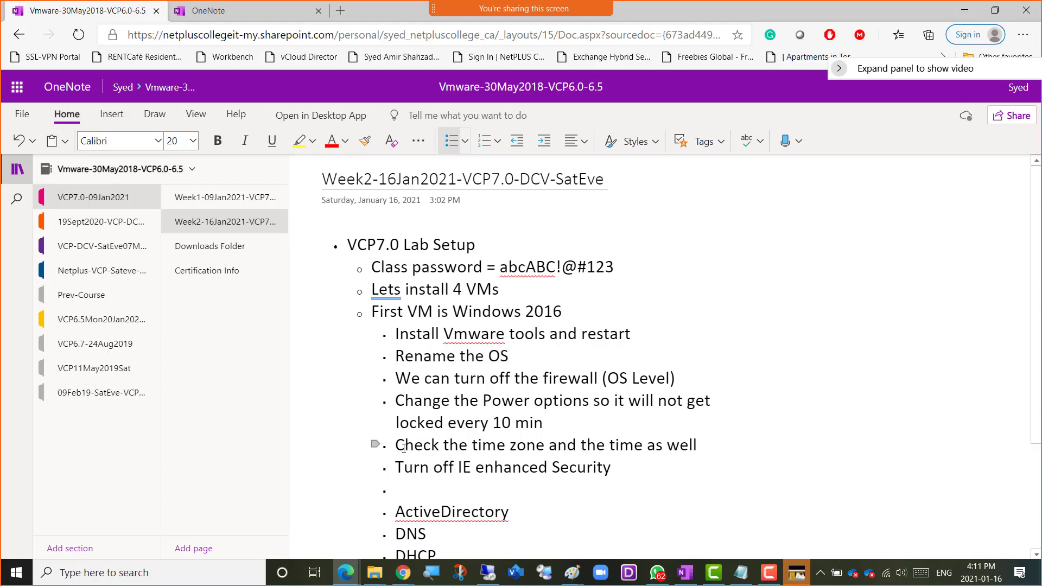
text( to Win01)
key(Up)
key(Down)
key(Up)
key(Left)
key(Left)
key(Left)
key(Left)
key(Left)
key(Left)
key(Left)
key(Left)
key(Left)
key(Left)
key(Left)
key(Left)
key(Down)
key(Right)
key(Right)
key(Right)
key(Right)
key(Right)
key(Right)
key(Right)
key(Right)
key(Right)
key(Right)
key(shift+Left)
key(shift+Left)
key(shift+Left)
key(shift+Left)
key(shift+Left)
key(Up)
key(shift+Right)
key(shift+Right)
key(shift+Right)
key(shift+Right)
key(shift+Right)
key(shift+Right)
key(Down)
key(Up)
Write "Put the static IP" in the empty sub-bullet below the IE enhanced Security line.
key(Down)
key(Down)
key(Down)
key(Down)
key(Down)
key(Right)
key(Right)
key(Right)
key(Right)
key(Right)
scroll(404, 448, down, 1)
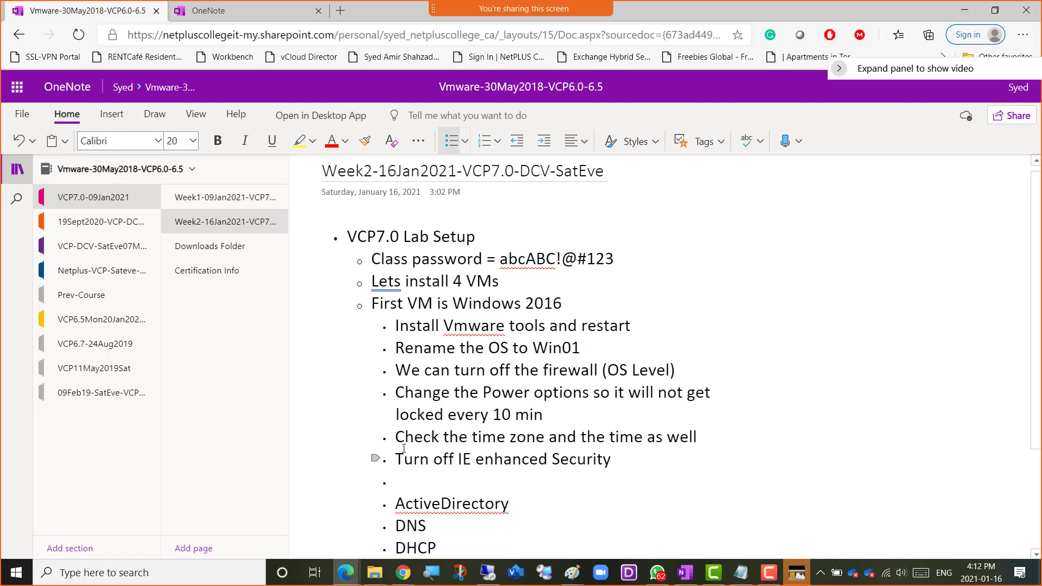
text(Put the static IP)
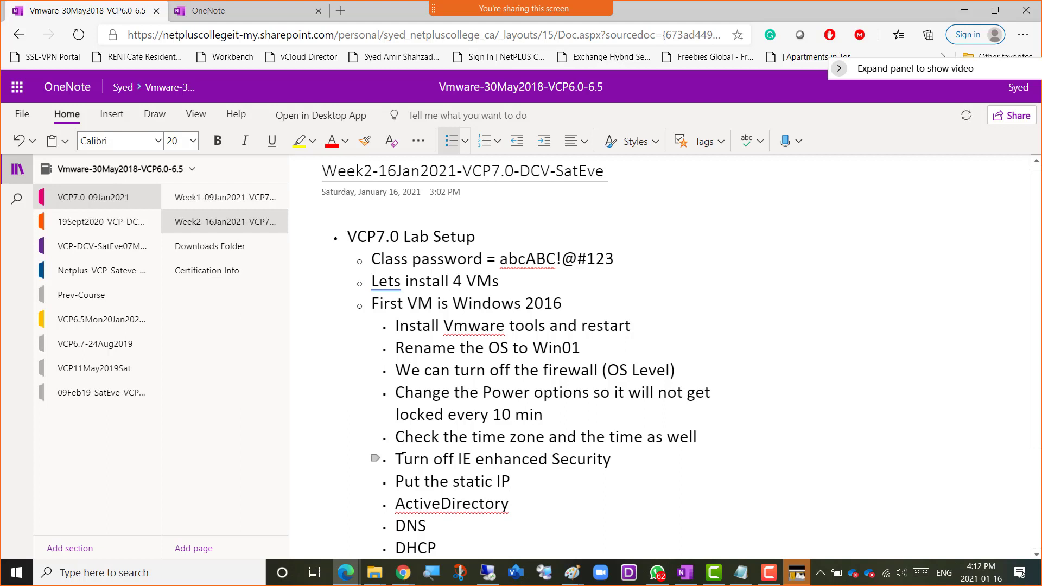
Add the sub-bullet "TAKE A SNAPSHOT" between the static IP line and ActiveDirectory.
key(Return)
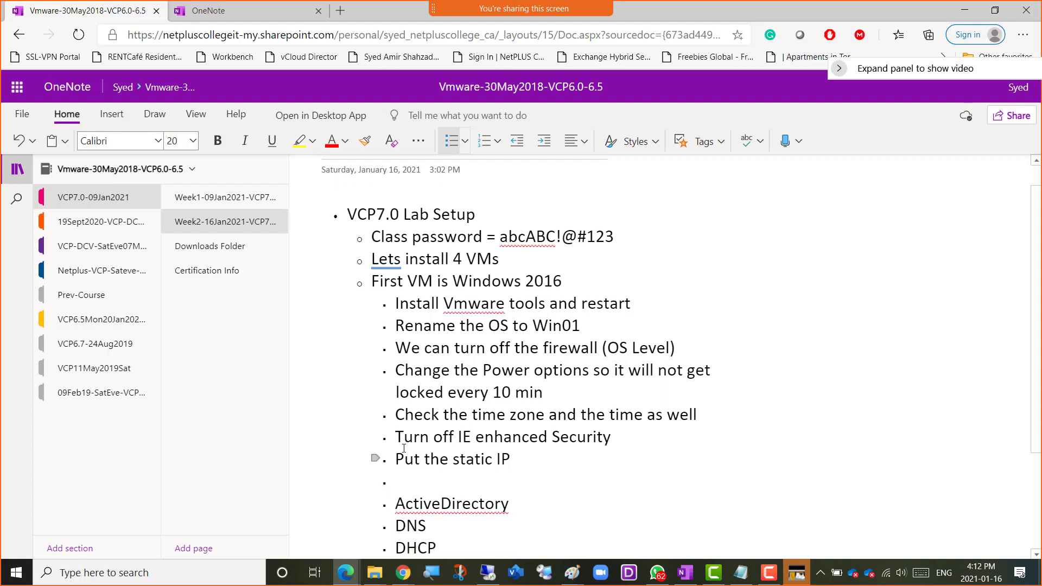
text(TAKE A SNAPSHOT)
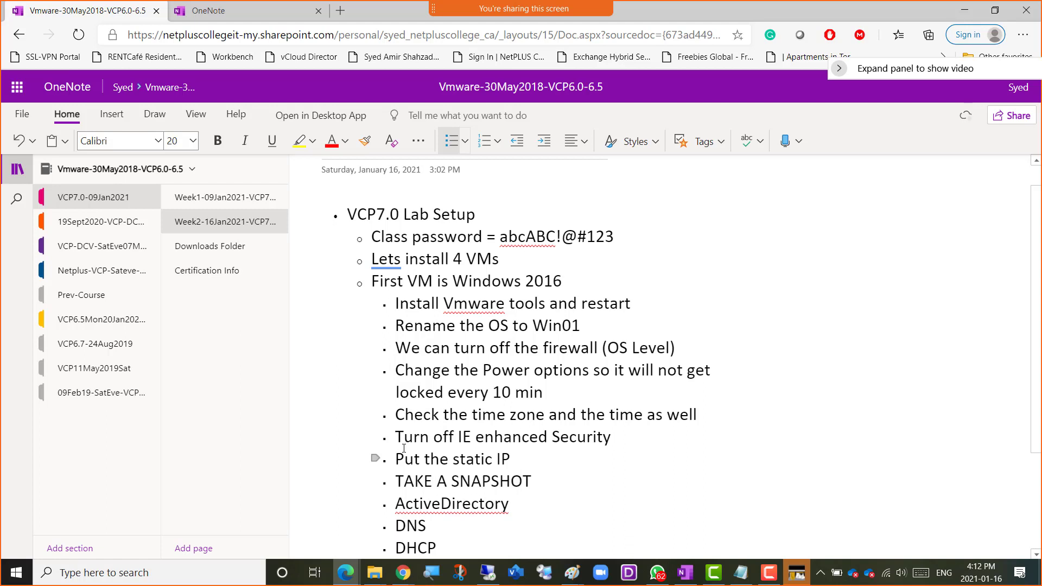
Select the sub-bullets from "Install Vmware tools and restart" through "Put the static IP".
key(Up)
key(shift+Up)
key(shift+Up)
key(shift+Up)
key(shift+Up)
key(shift+Up)
key(shift+Up)
key(shift+Up)
key(shift+Up)
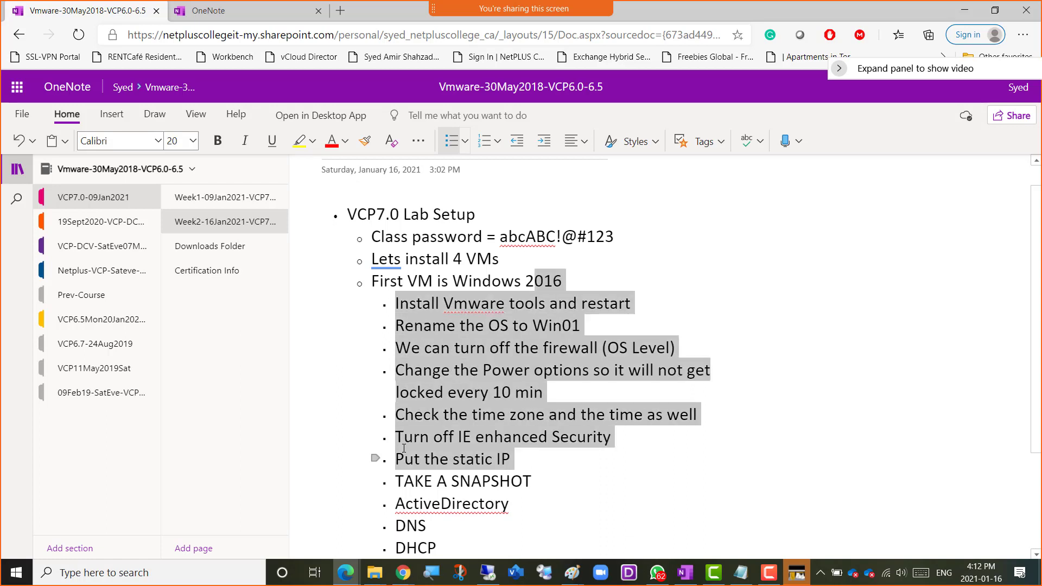
key(shift+Up)
key(shift+Down)
key(shift+Right)
key(shift+Right)
key(shift+Right)
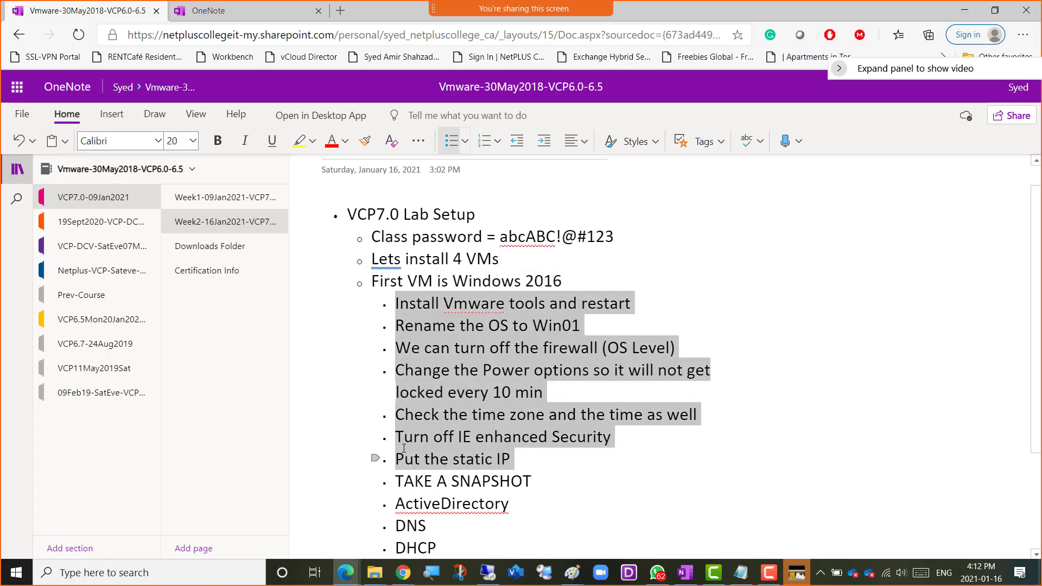
Highlight the Windows 2016 tasks from the Vmware tools line to the static IP line again, ending on the ActiveDirectory line.
key(Down)
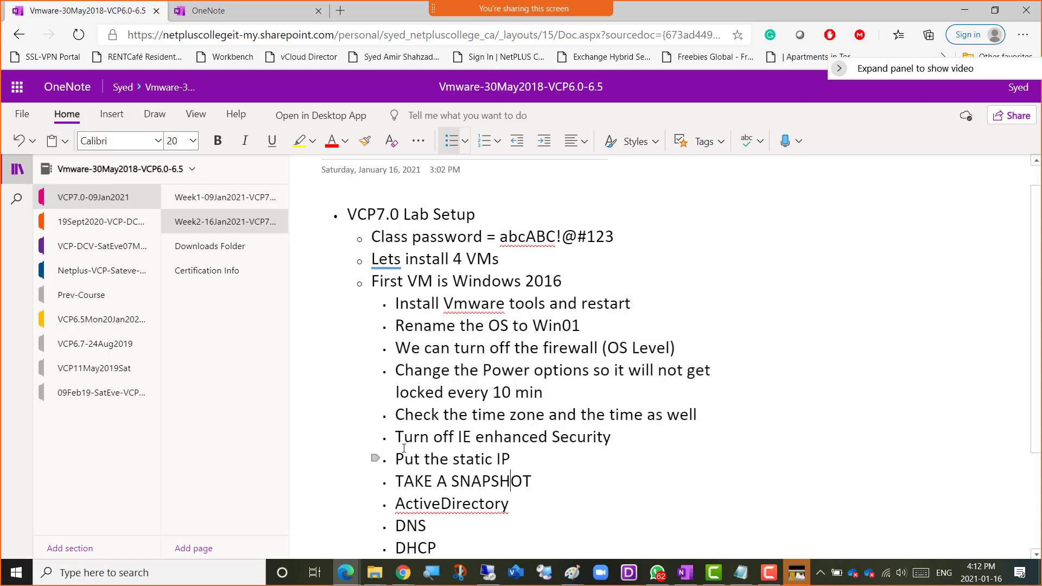
key(Right)
key(Right)
key(shift+Up)
key(shift+Up)
key(shift+Up)
key(shift+Up)
key(shift+Up)
key(shift+Up)
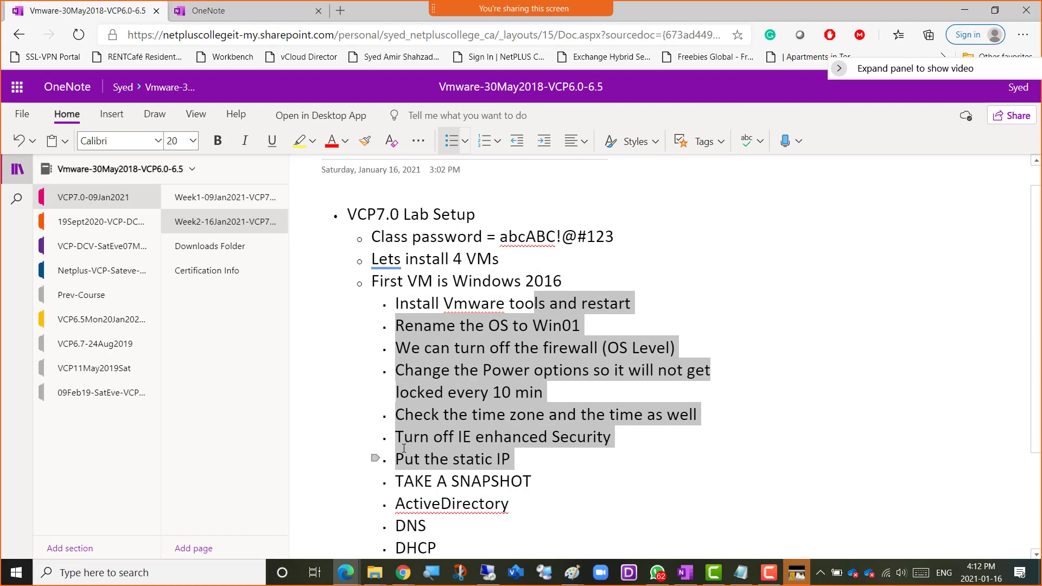
key(shift+Left)
key(shift+Left)
key(shift+Left)
key(shift+Left)
key(shift+Left)
key(shift+Left)
key(shift+Left)
key(shift+Left)
key(shift+Left)
key(shift+Left)
key(shift+Left)
key(shift+Left)
key(shift+Left)
key(shift+Left)
key(shift+Left)
key(shift+Left)
key(shift+Left)
key(shift+Left)
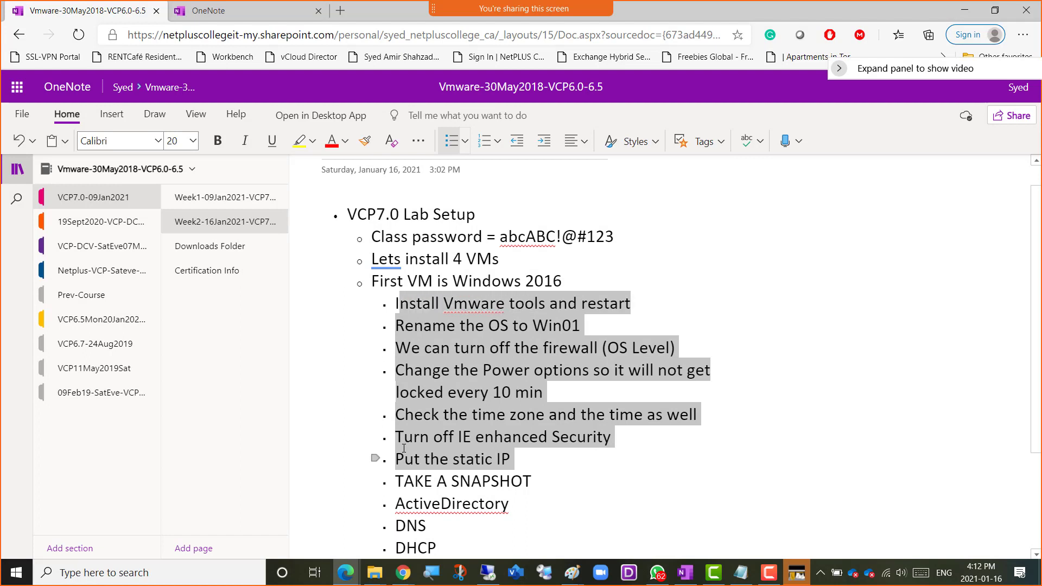
key(shift+Left)
key(Down)
key(Down)
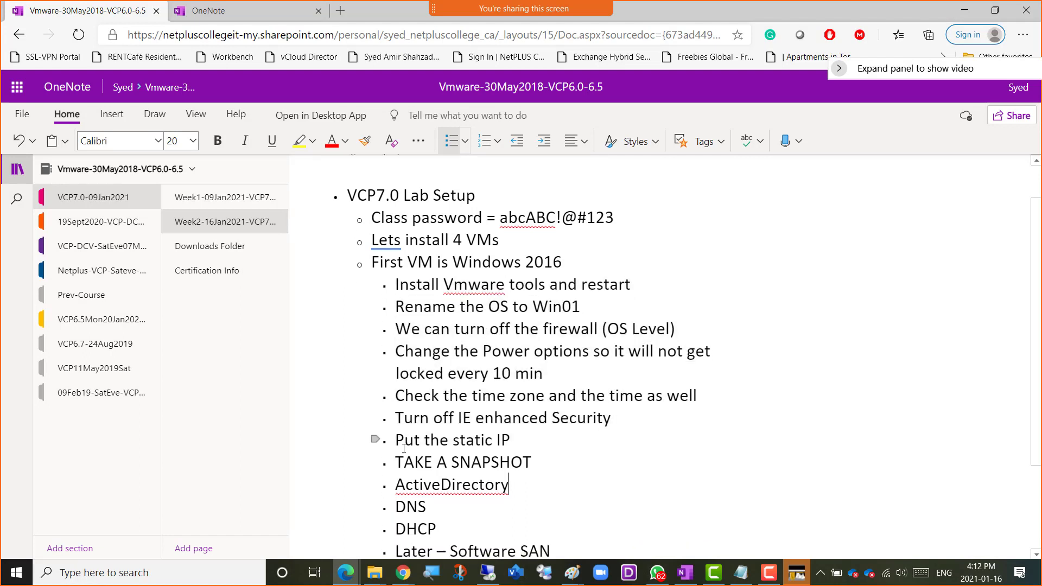
Surround the TAKE A SNAPSHOT sub-bullet with four dashes on each side, making it "----TAKE A SNAPSHOT----".
key(Up)
key(Right)
key(Right)
key(Right)
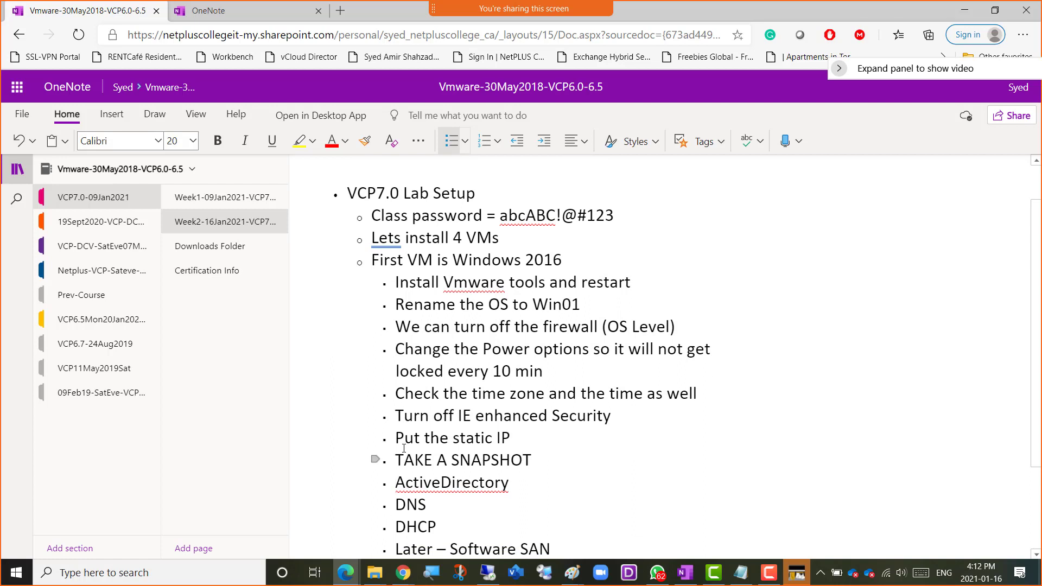
key(Up)
text(----)
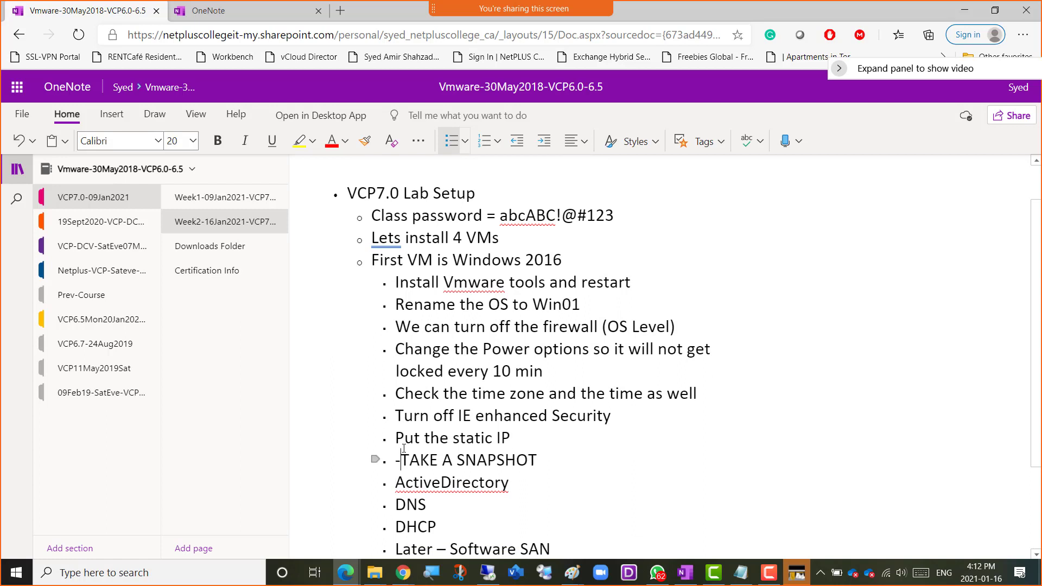
key(Right)
key(Right)
key(Right)
key(Right)
key(Right)
key(Right)
key(Right)
key(Right)
key(Right)
key(Right)
key(Right)
key(Right)
key(Right)
key(Right)
key(Right)
key(Right)
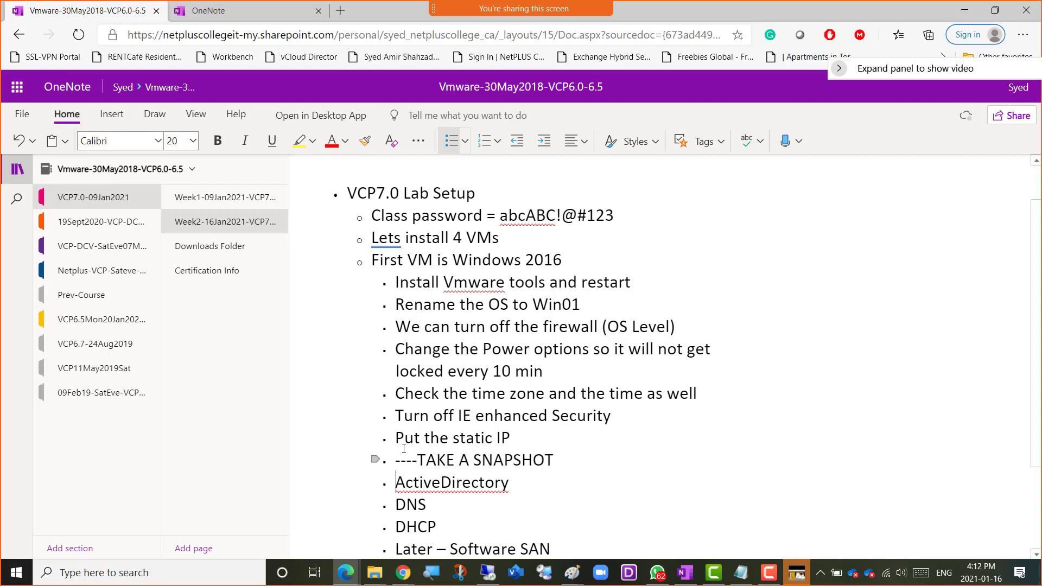
key(Left)
text(----)
Copy the "----TAKE A SNAPSHOT----" line into a new sub-bullet between DHCP and "Later – Software SAN".
key(Right)
key(Down)
key(Down)
key(Down)
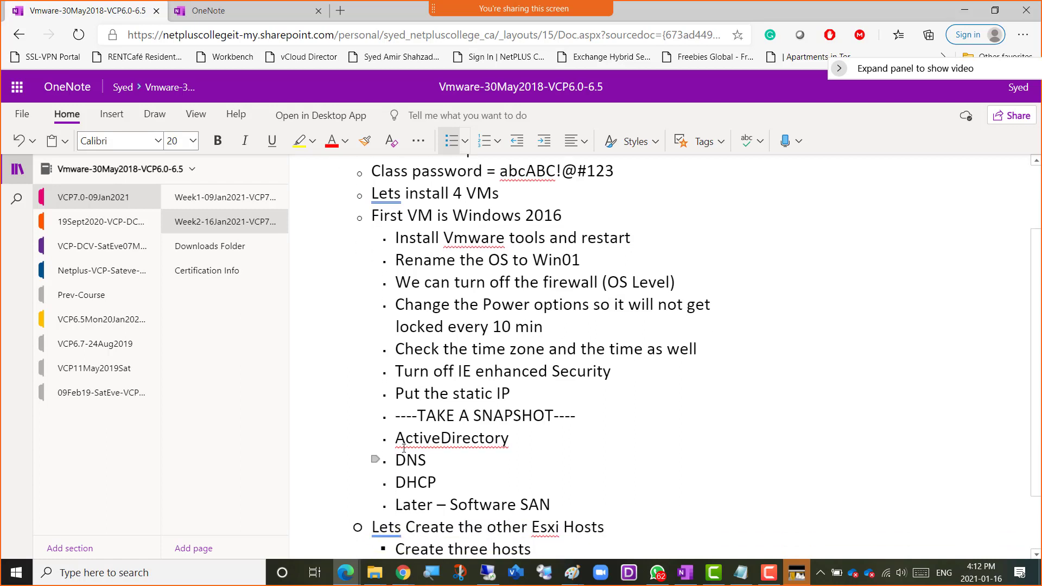
key(Return)
key(Up)
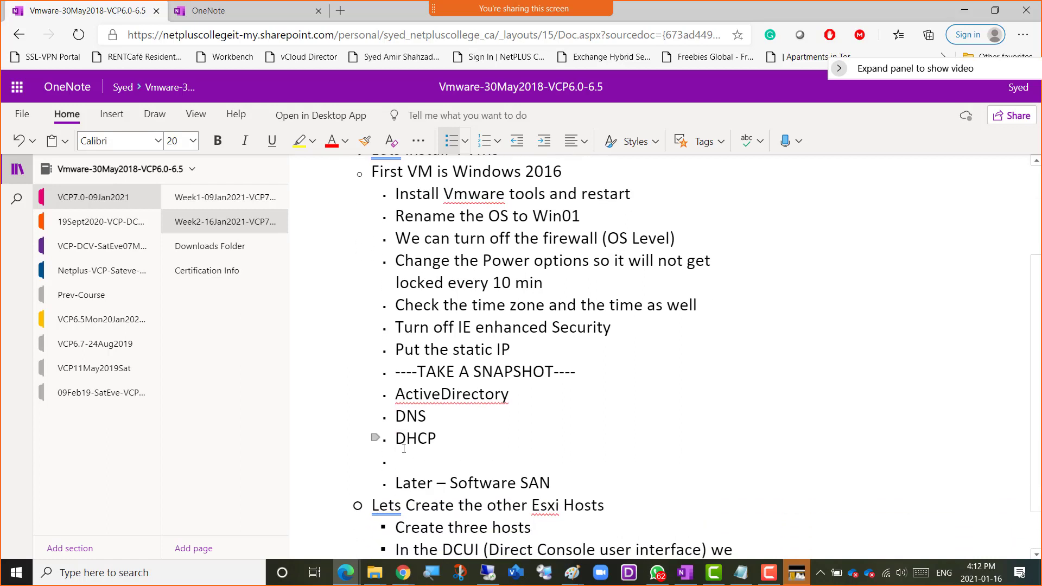
key(Up)
key(Up)
key(Up)
key(shift+End)
key(ctrl+c)
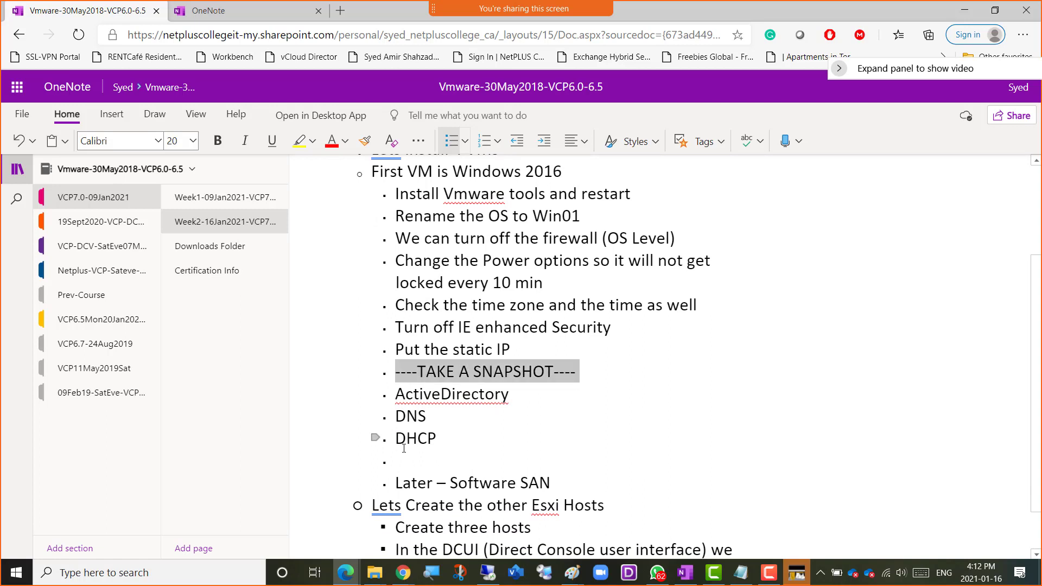
key(Down)
key(Down)
key(Down)
key(Down)
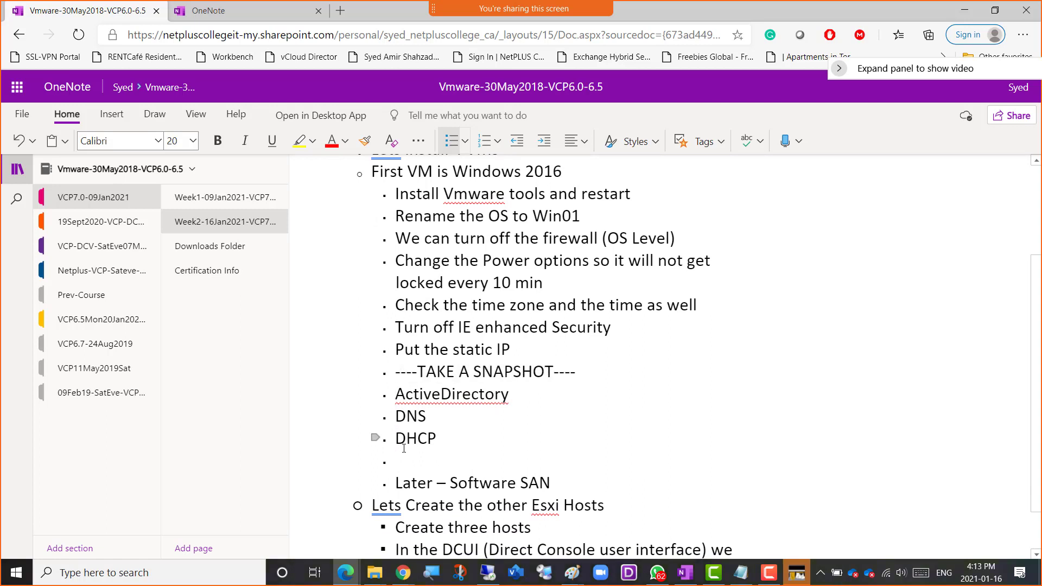
key(ctrl+v)
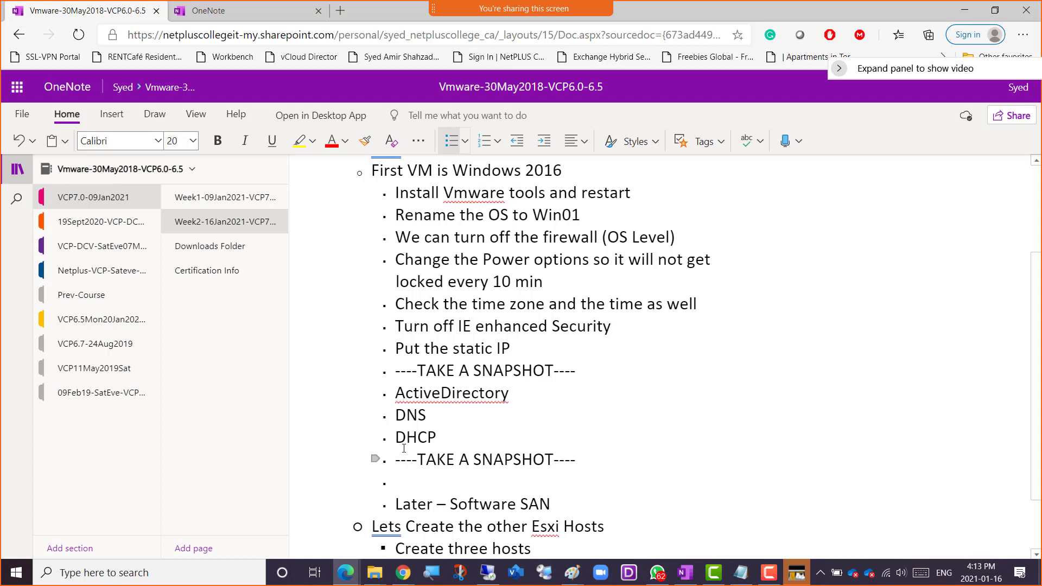
key(Up)
key(Up)
key(shift+Down)
key(shift+Down)
key(shift+Down)
key(Down)
key(Down)
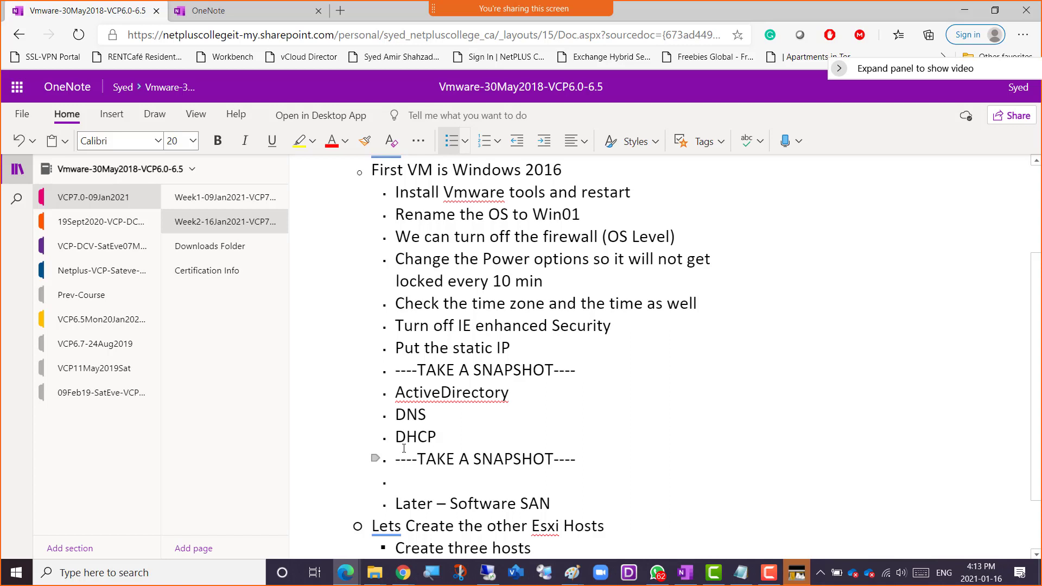
key(shift+Up)
key(Down)
key(Down)
key(Down)
key(Down)
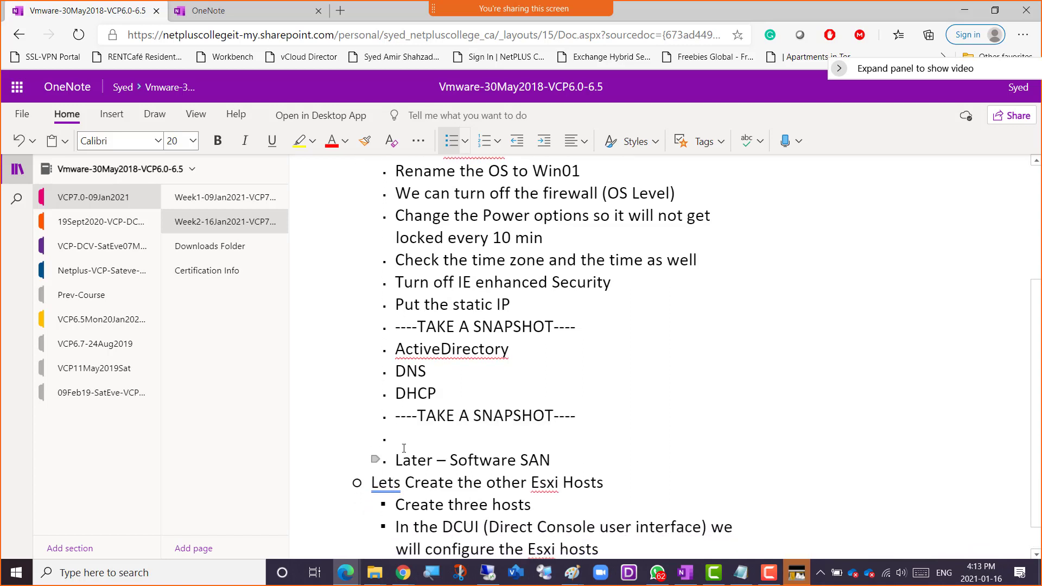
key(Right)
key(Up)
key(Up)
key(Down)
key(Right)
key(Right)
key(Right)
key(Right)
key(Right)
Highlight the sub-bullets from "Install Vmware tools and restart" through the first "----TAKE A SNAPSHOT----" line.
key(Up)
key(Up)
key(Up)
key(Up)
key(Up)
key(Up)
key(Up)
key(Up)
key(Up)
key(Up)
key(Up)
key(Up)
key(Up)
key(Up)
key(Up)
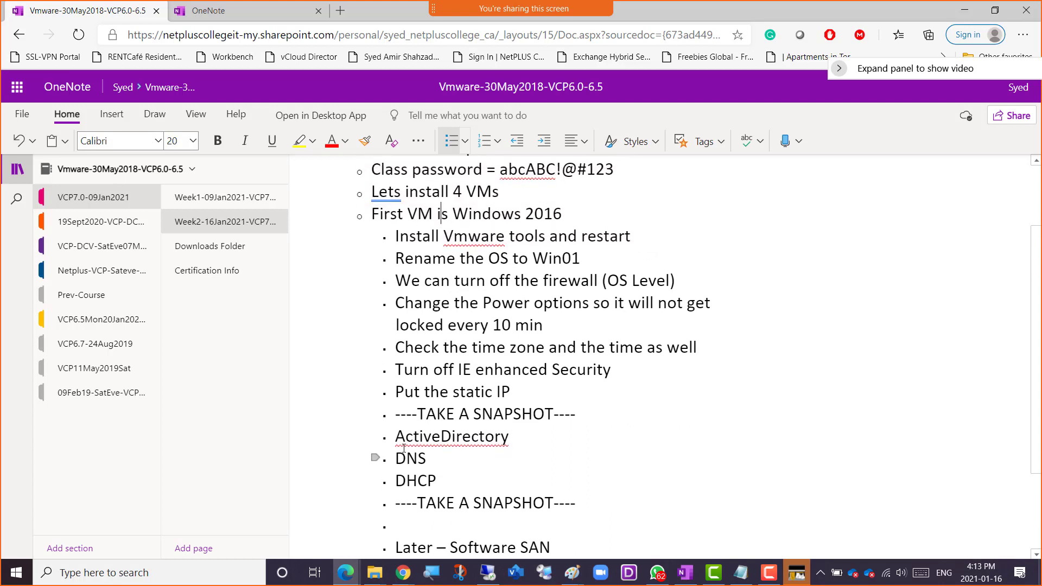
key(Left)
key(Left)
key(Left)
key(Left)
key(Left)
key(Down)
key(shift+Down)
key(shift+Down)
key(shift+Down)
key(shift+Down)
key(shift+Down)
key(shift+Down)
key(shift+Down)
key(shift+Down)
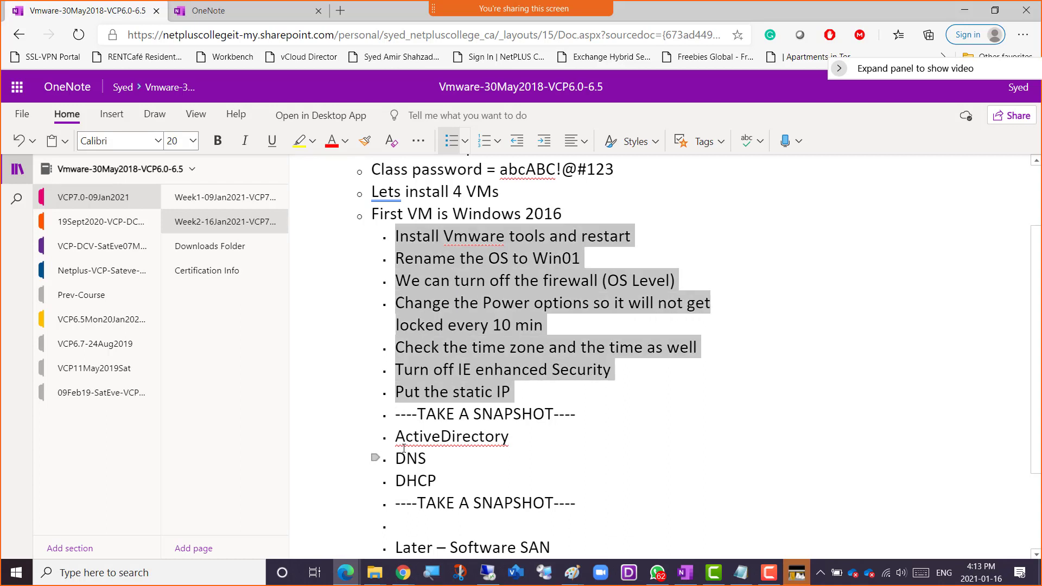
key(shift+Down)
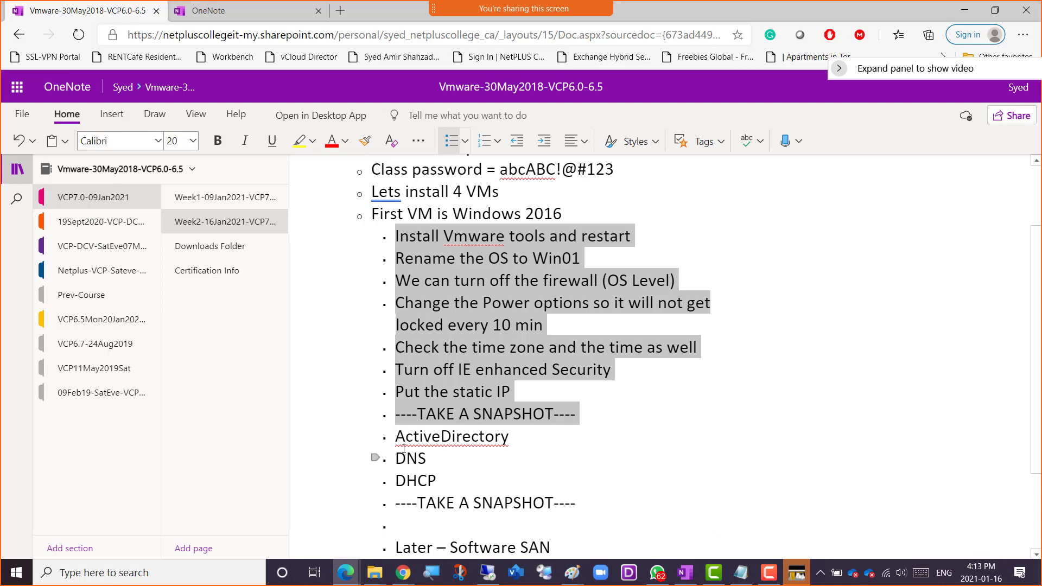
Merge the first two sub-bullets into "Install Vmware tools and Rename the OS to Win01 and RESTART".
key(Up)
key(Left)
key(Left)
key(Left)
key(Left)
key(Left)
key(Left)
key(Left)
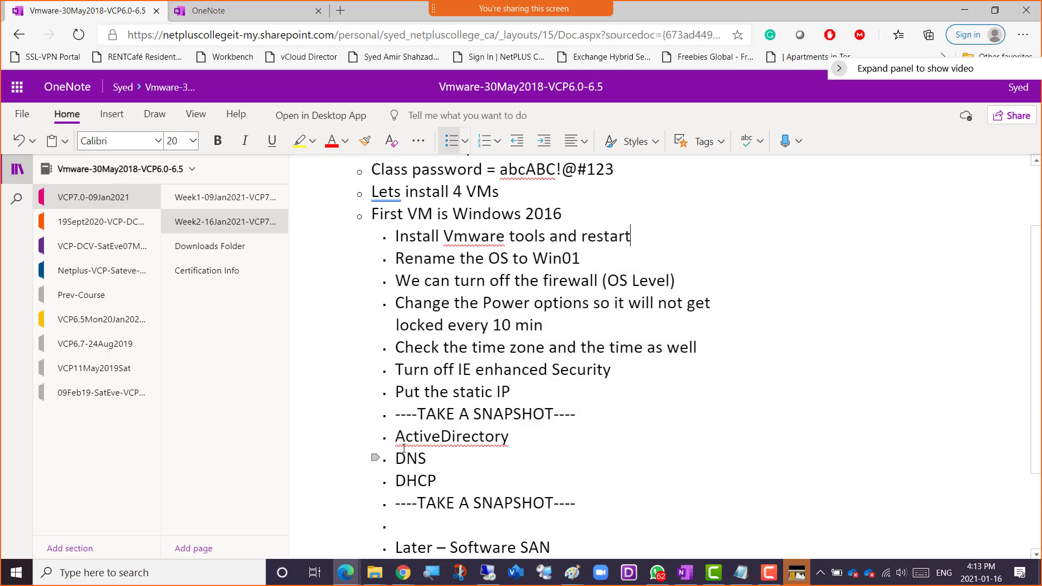
key(Left)
key(shift+Right)
key(shift+Right)
key(shift+Right)
key(shift+Right)
key(shift+Right)
key(shift+Right)
key(shift+Right)
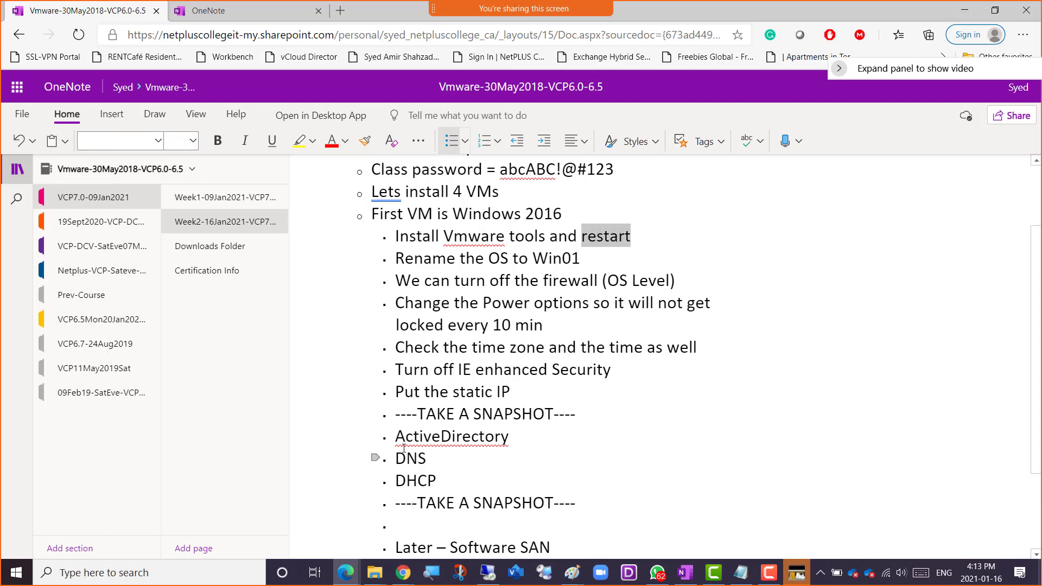
key(Delete)
key(Delete)
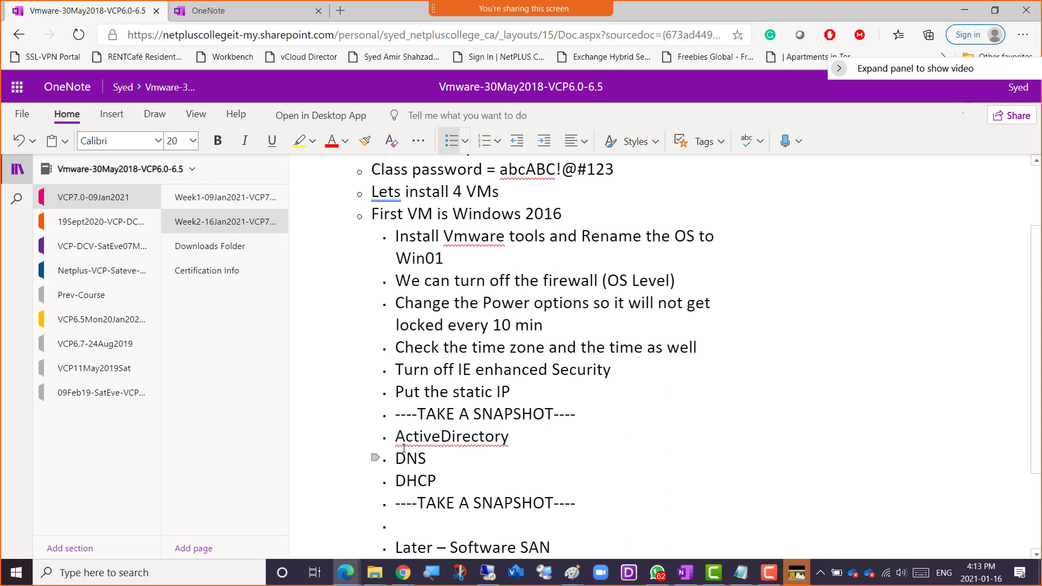
text(and RESTART)
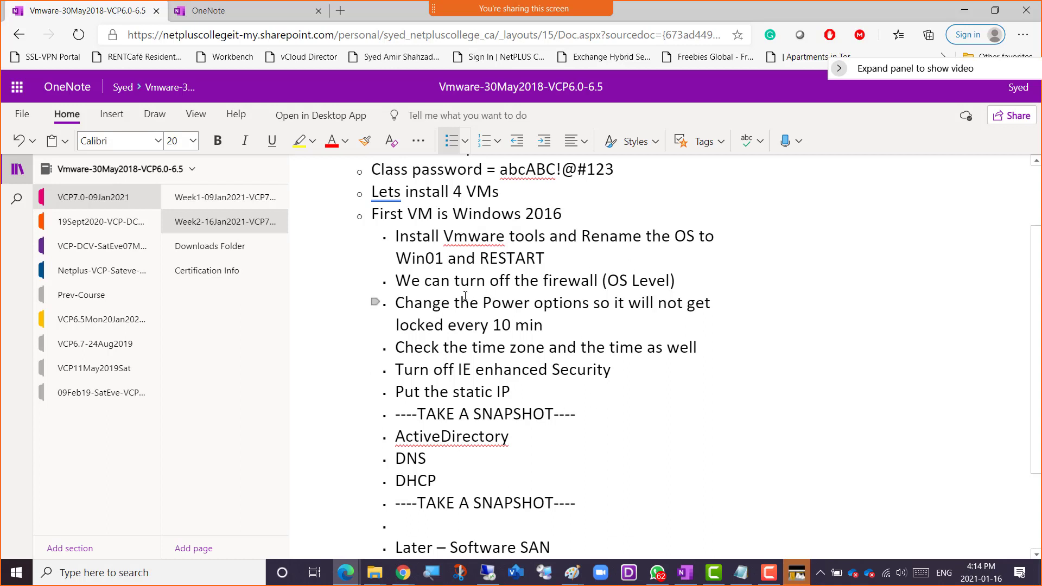
Switch to VMware Workstation and start the VMware Tools installation for the Win01 virtual machine.
key(alt+Tab)
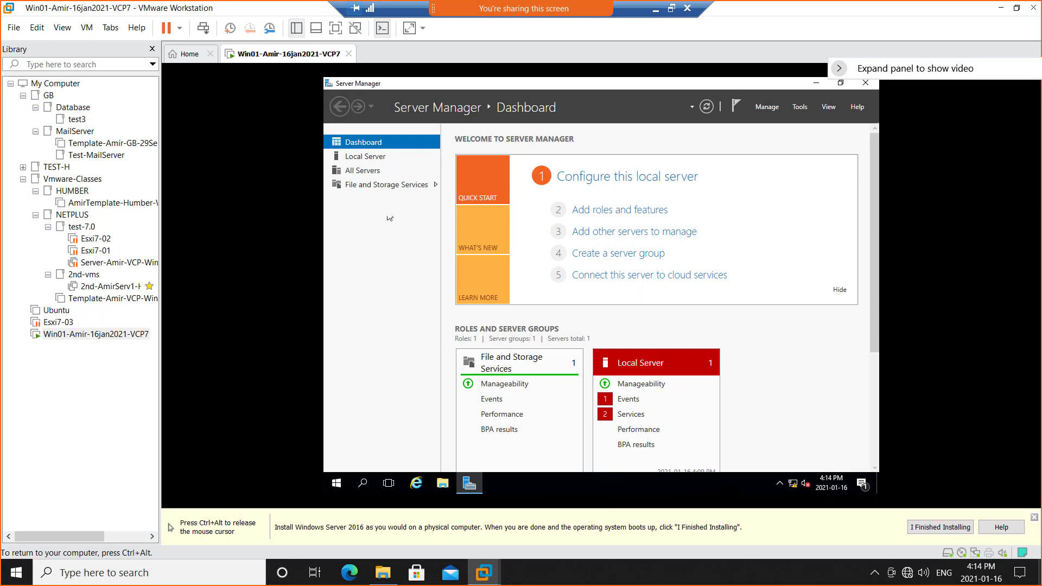
key(ctrl+alt)
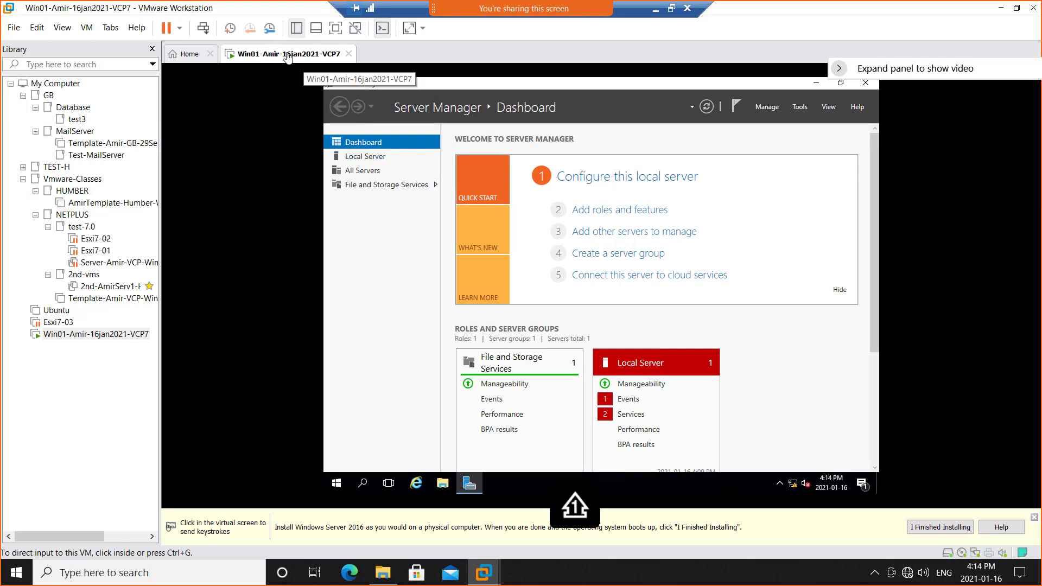
right_click(285, 57)
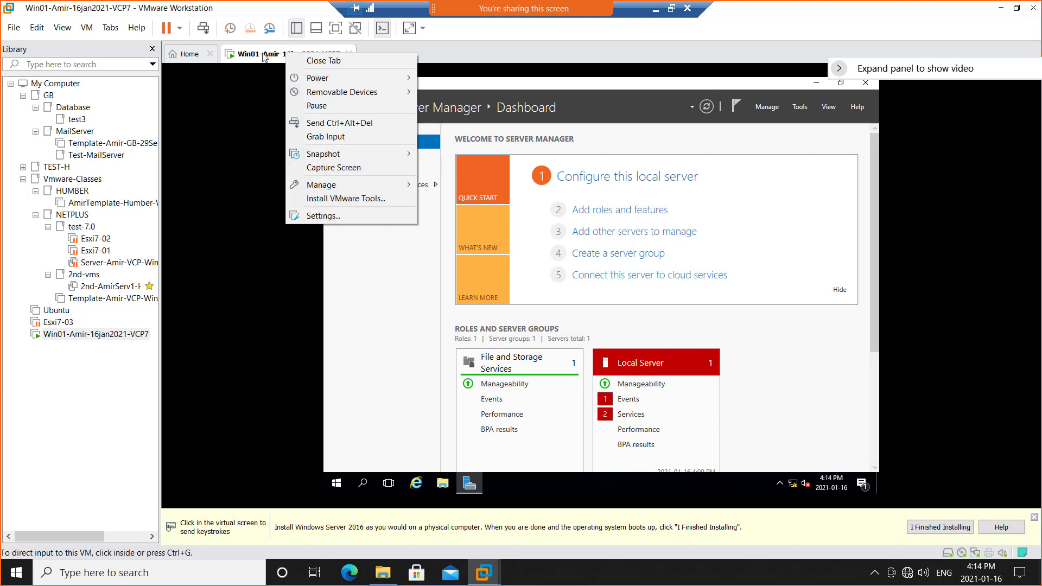
click(376, 198)
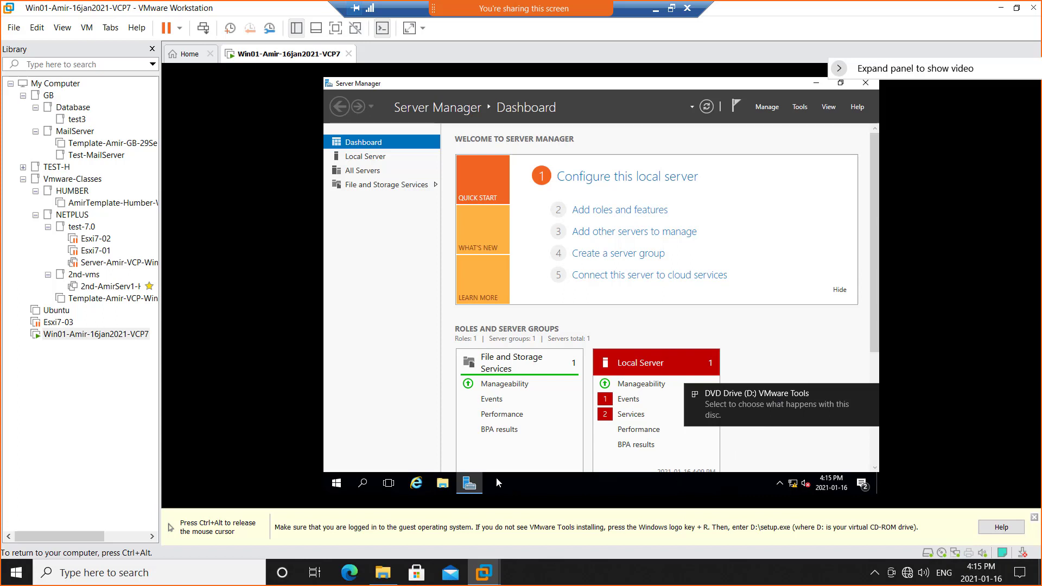
Launch the VMware Tools setup from DVD Drive (D:) in the guest and bring its wizard to the front.
click(443, 483)
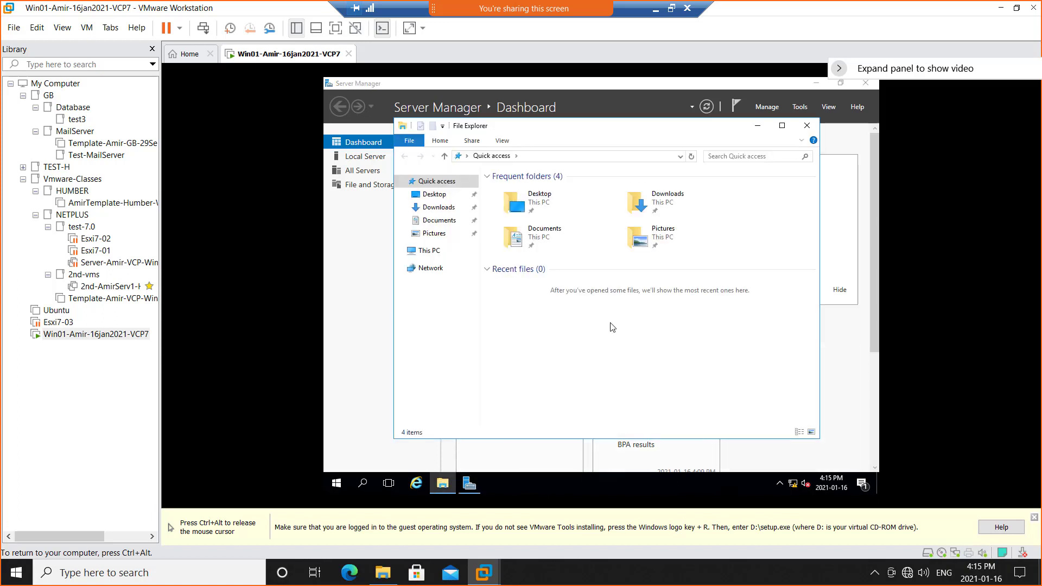
click(426, 255)
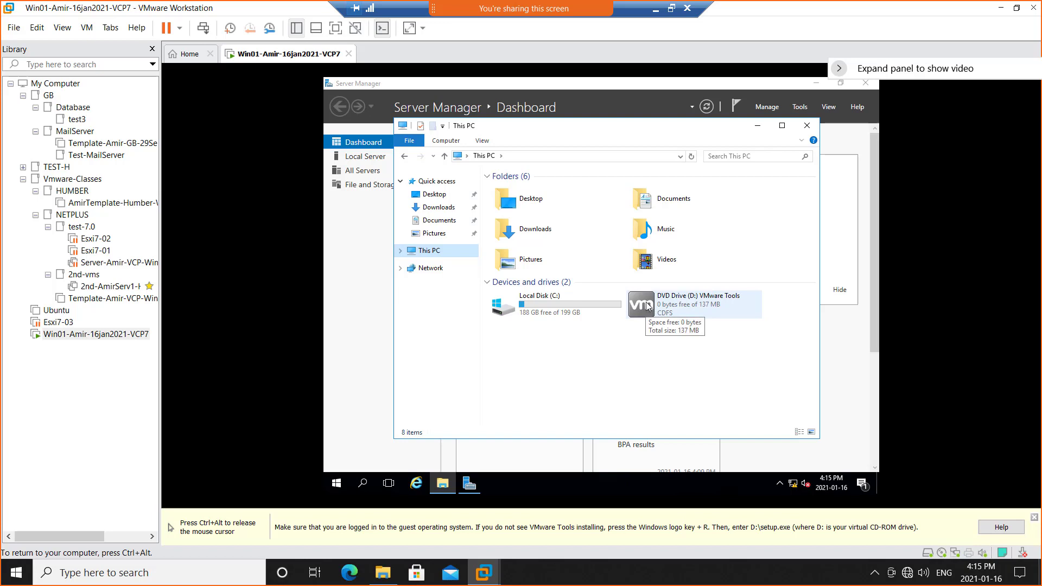
double_click(647, 307)
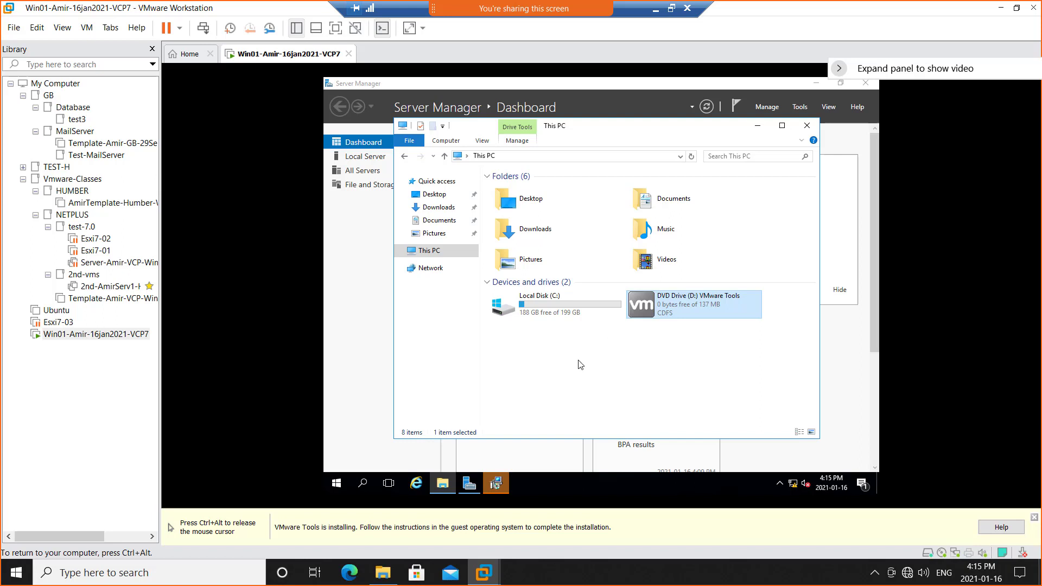
click(492, 489)
click(492, 489)
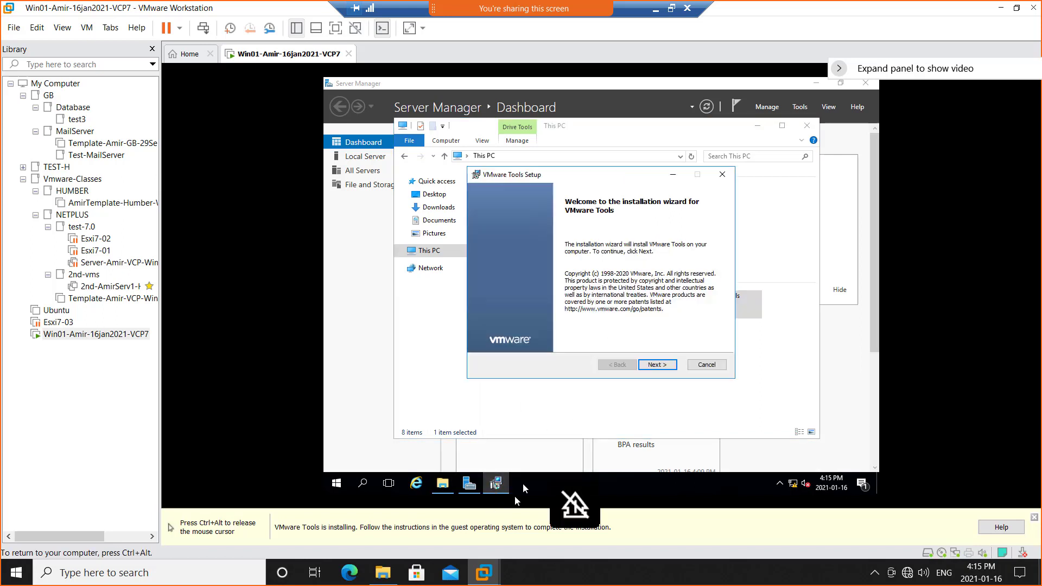
Install VMware Tools with the Typical setup type, finish the wizard and decline the immediate restart.
click(669, 365)
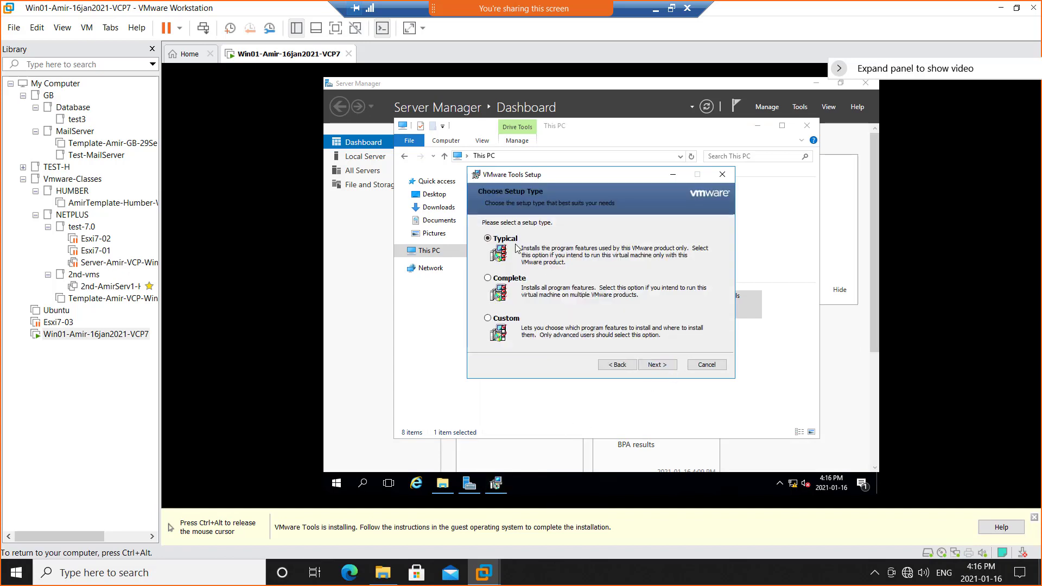
click(660, 365)
click(658, 366)
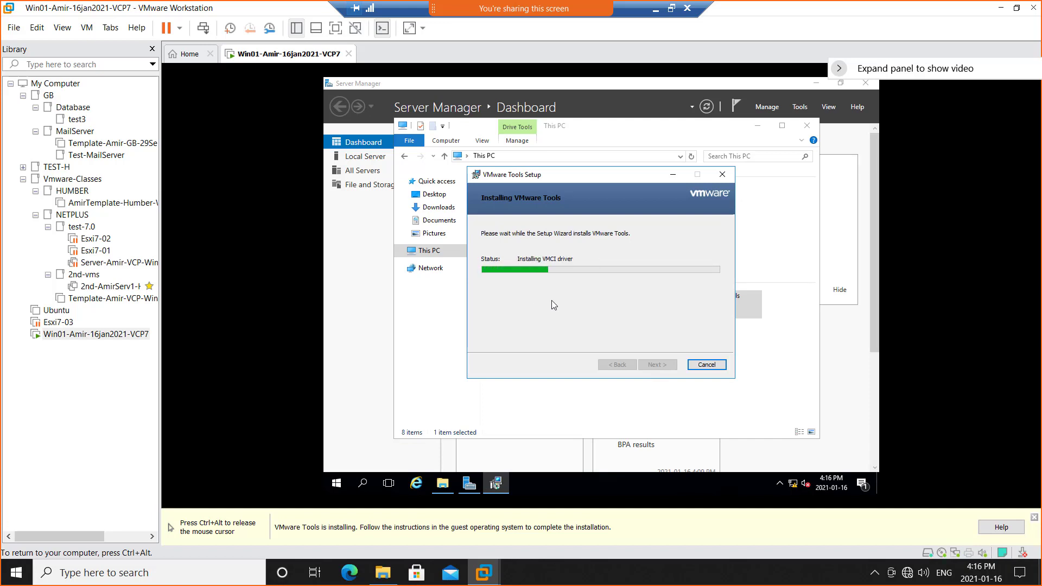
key(ctrl+alt)
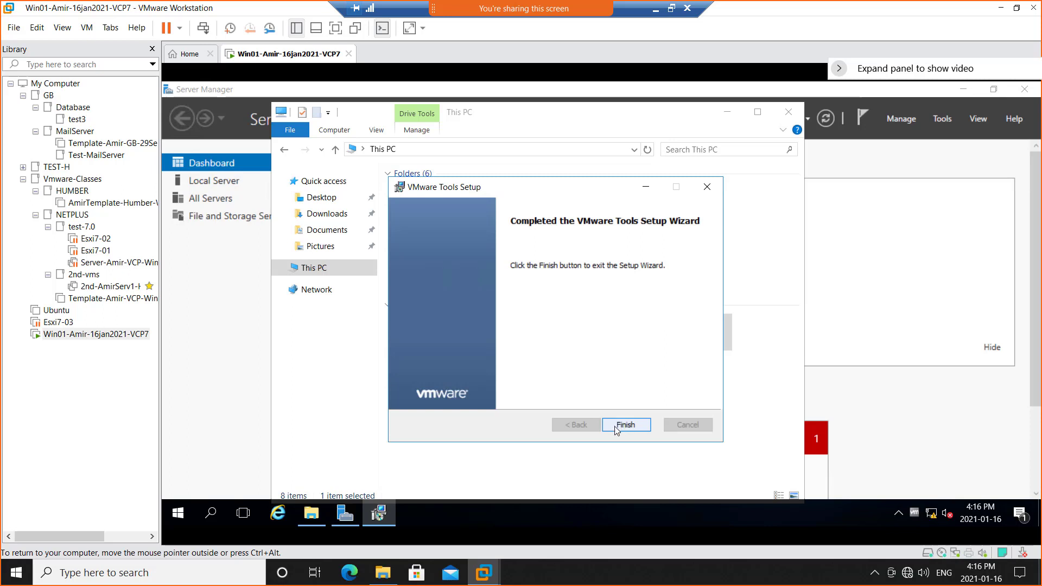
click(624, 425)
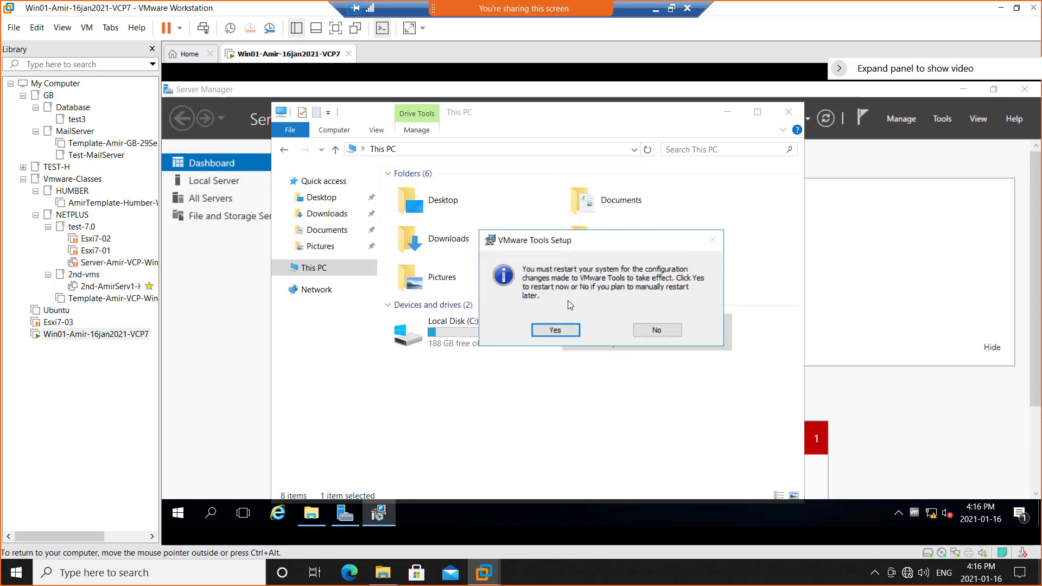
click(654, 331)
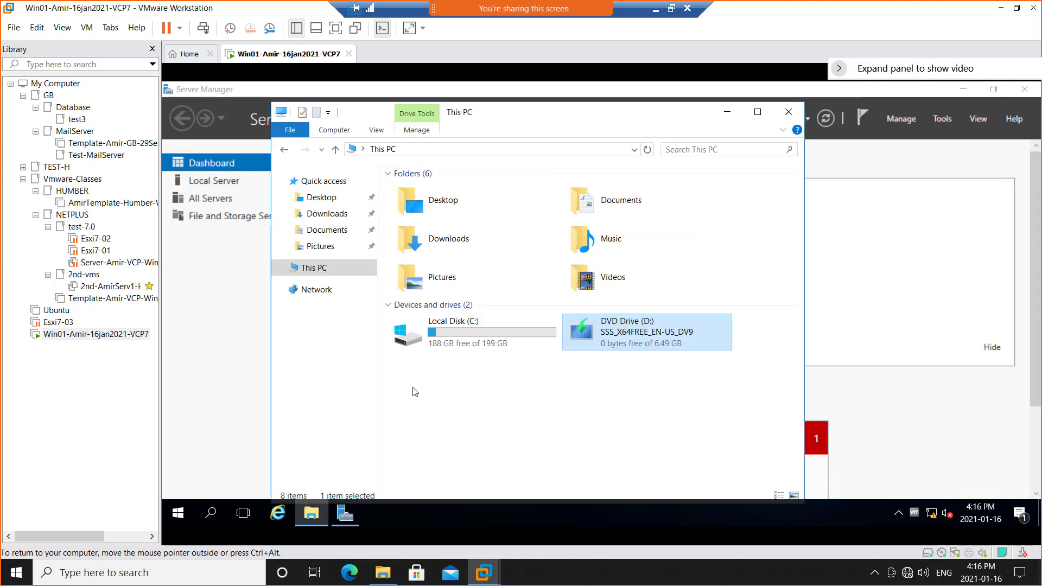
Rename the Windows Server computer to Win01 through its Local Server properties and restart it immediately.
click(213, 183)
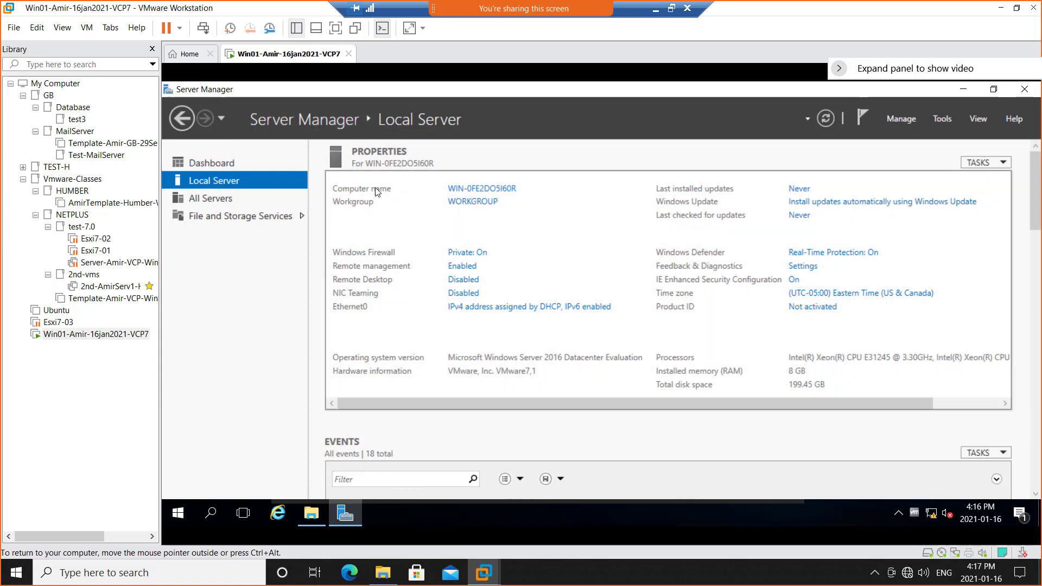
click(478, 191)
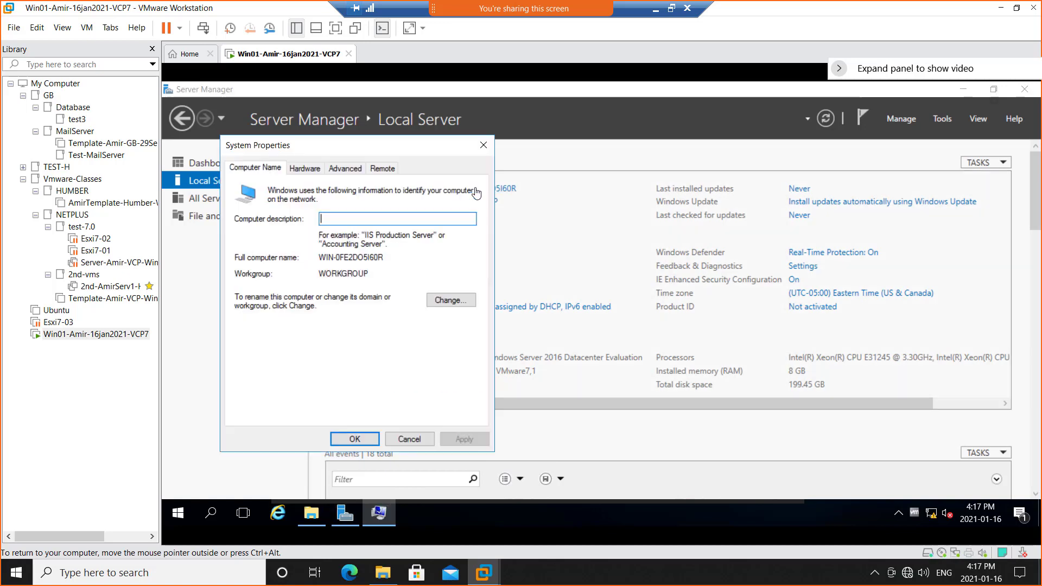
click(446, 304)
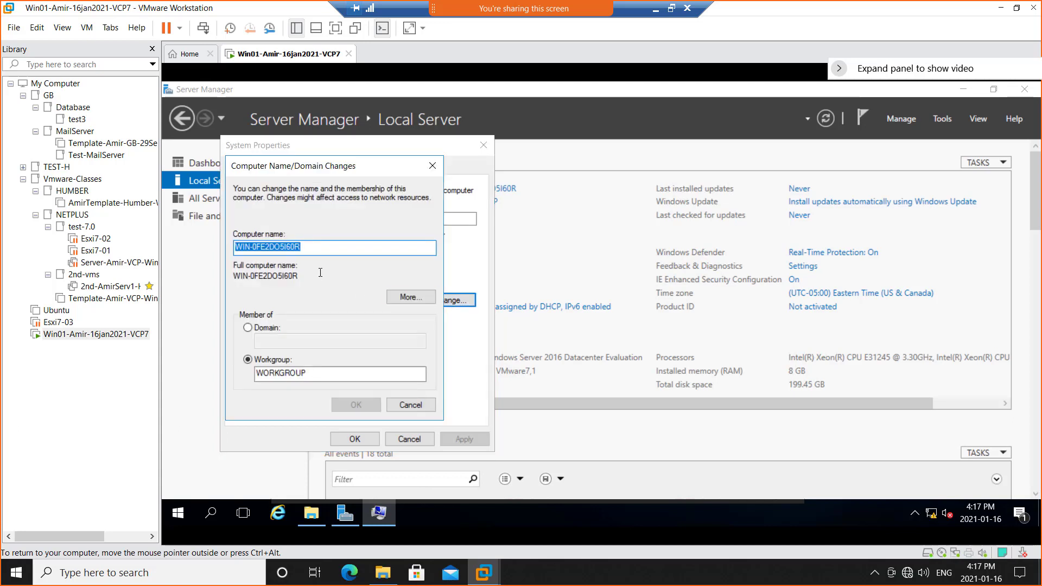
text(Win01)
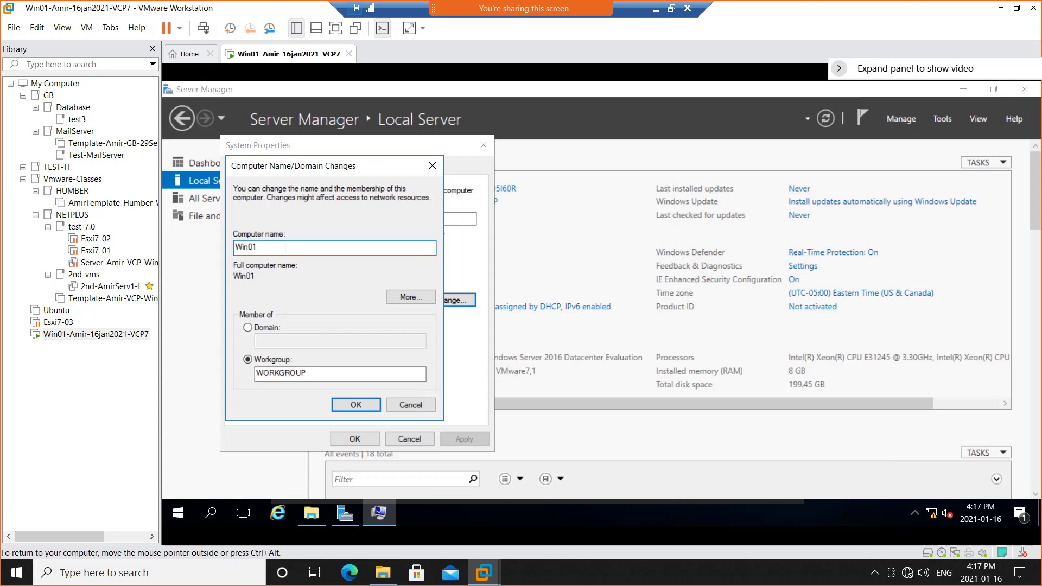
click(356, 409)
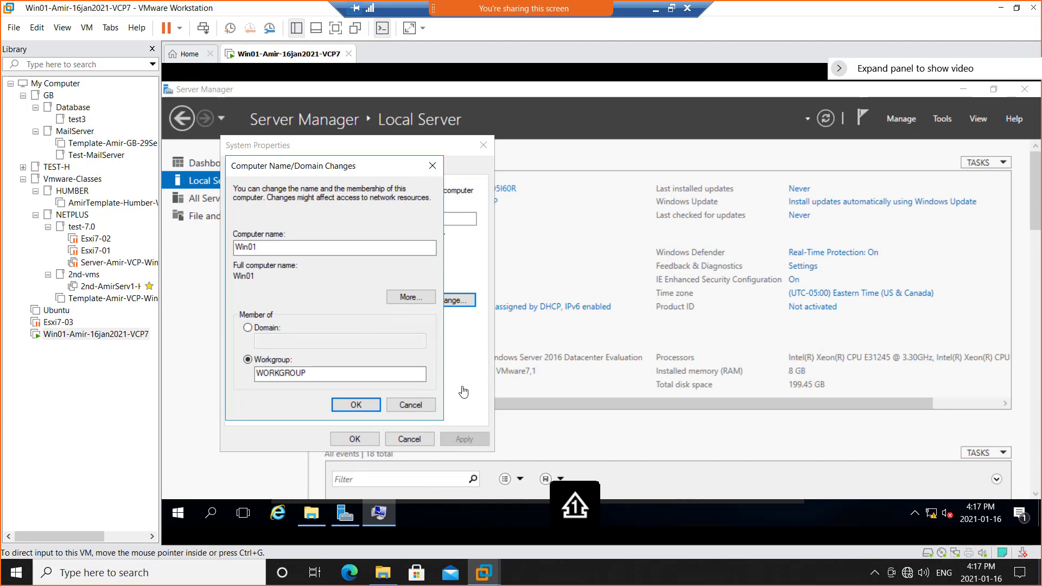
click(348, 407)
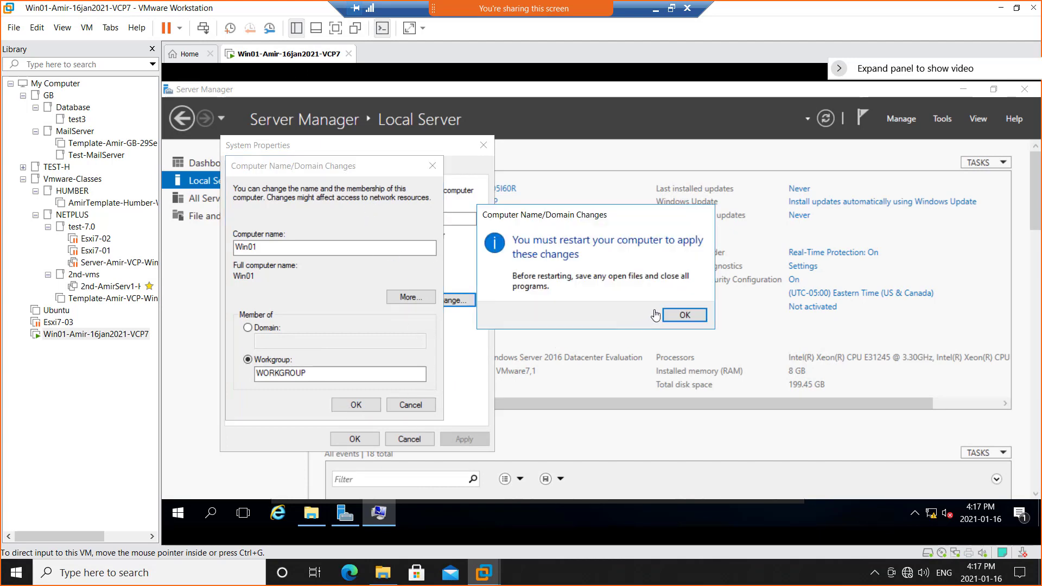
click(678, 321)
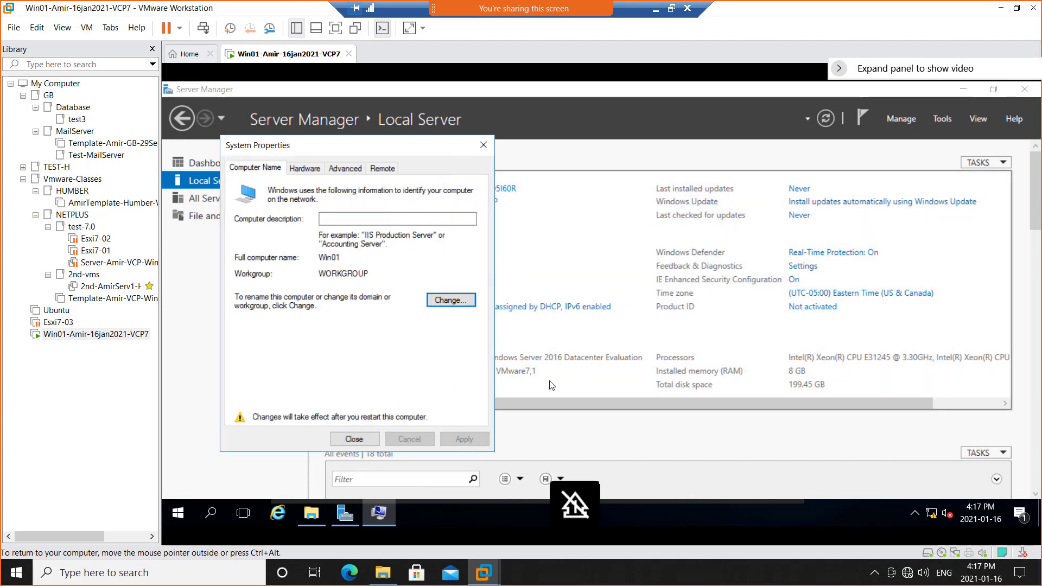
click(355, 440)
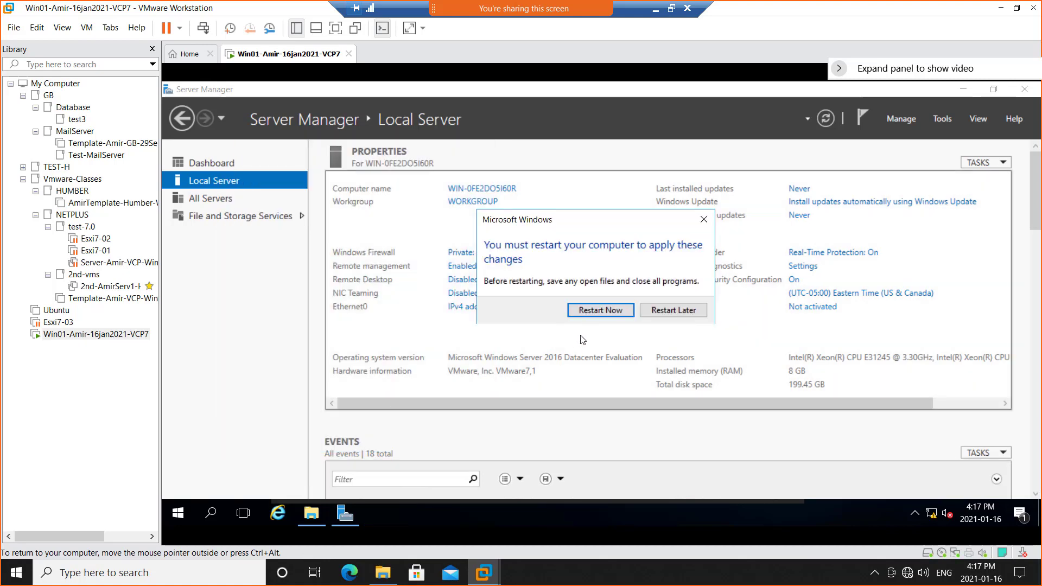
click(595, 310)
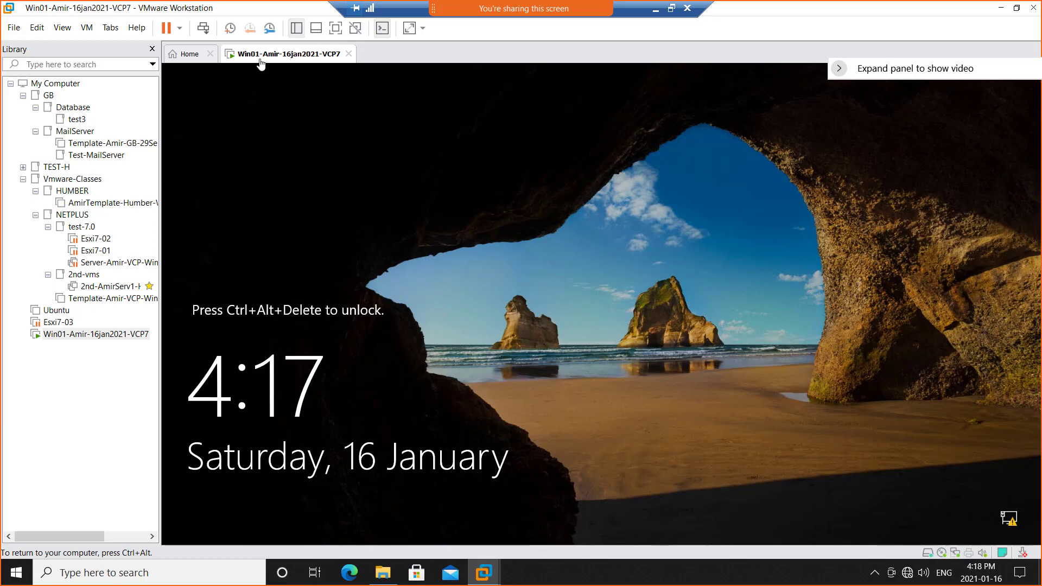
Unlock the restarted Win01 virtual machine and sign in as Administrator with the account password.
click(204, 33)
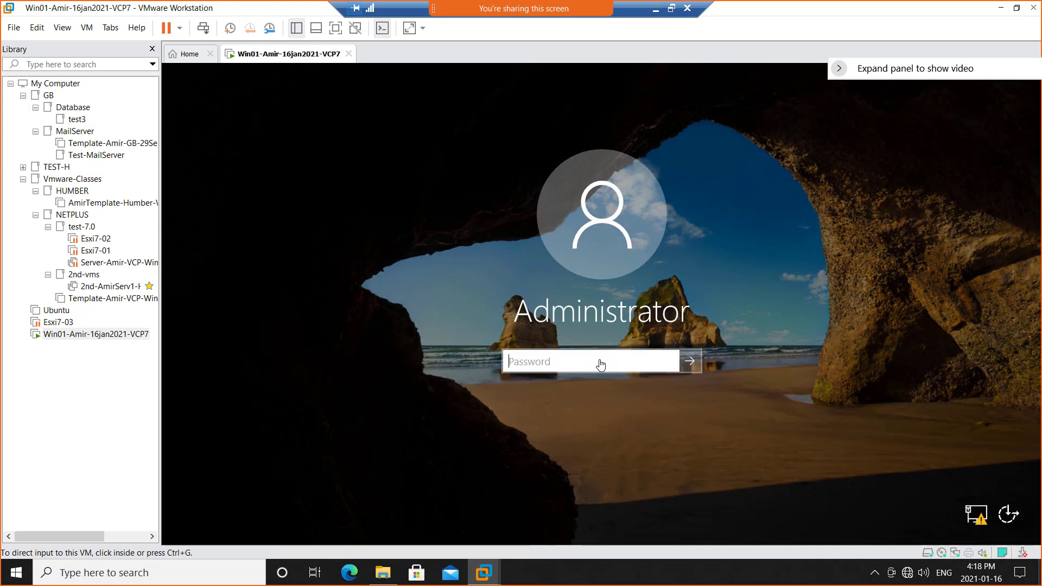
click(609, 361)
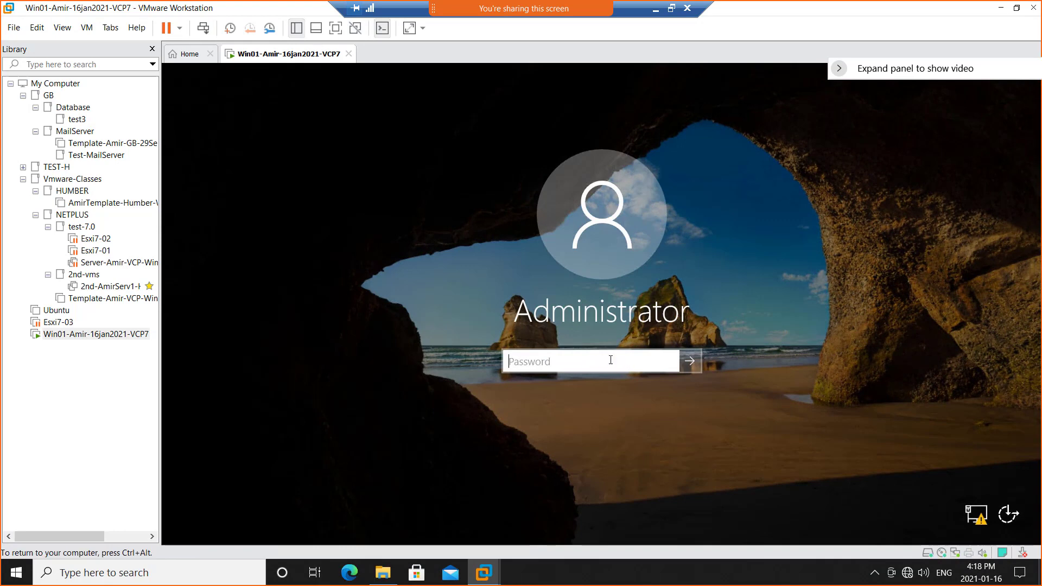
text(***)
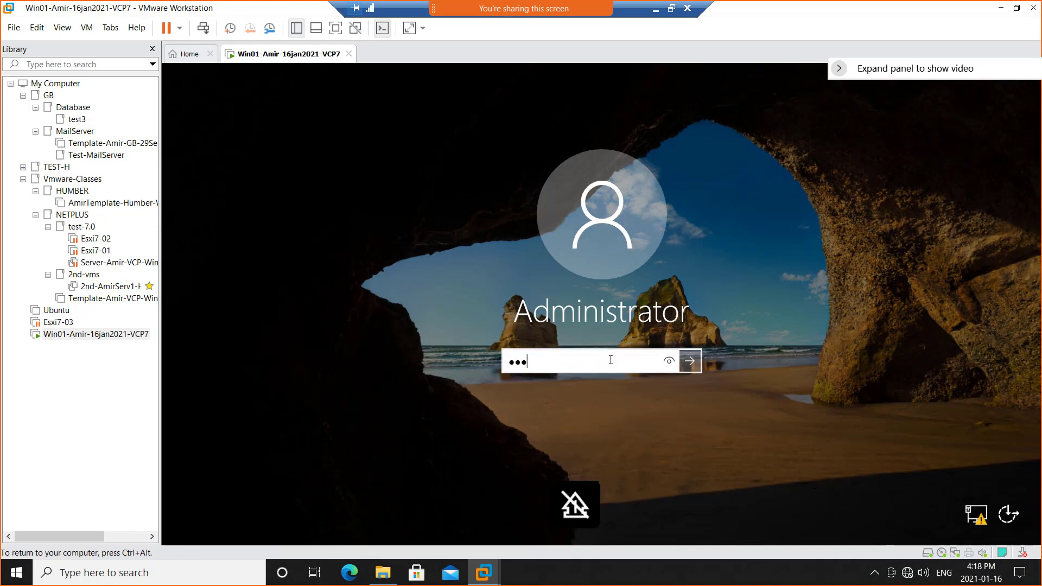
text(*****)
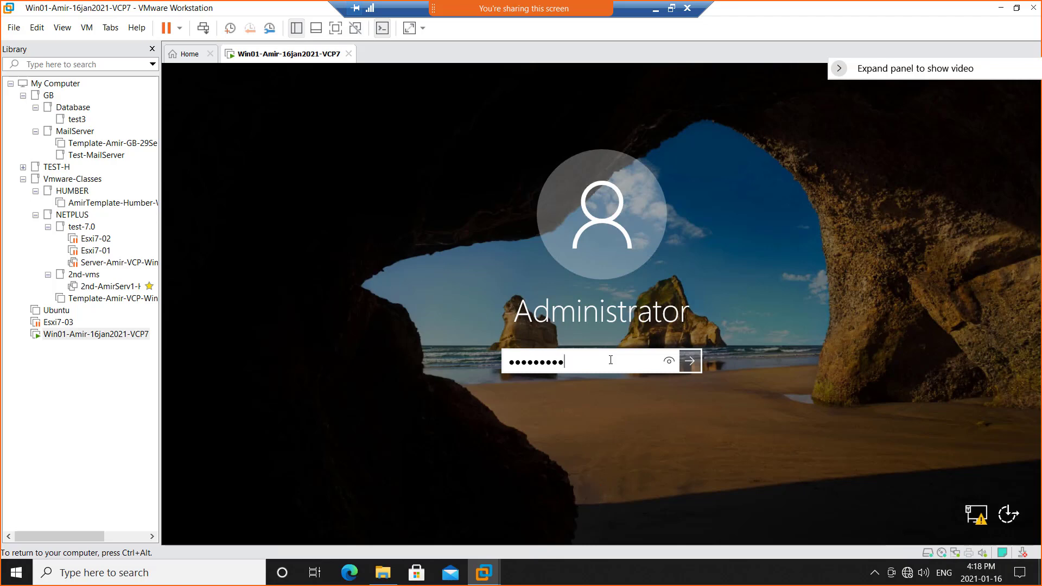
text(****)
key(Return)
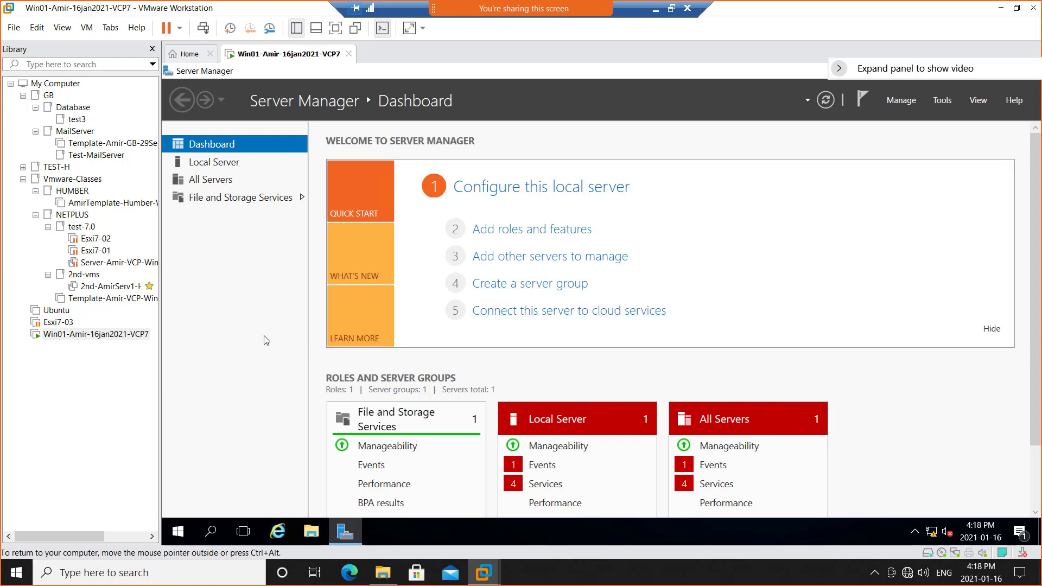
Switch to the OneNote lab notes and color the "First VM is Windows 2016" line and its first sub-bullet green.
click(672, 10)
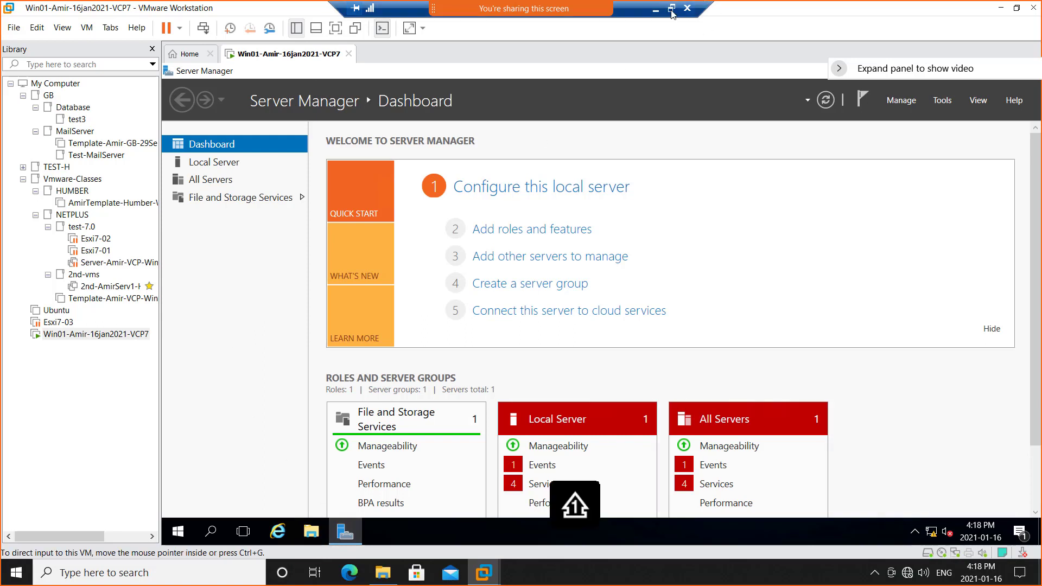
click(672, 10)
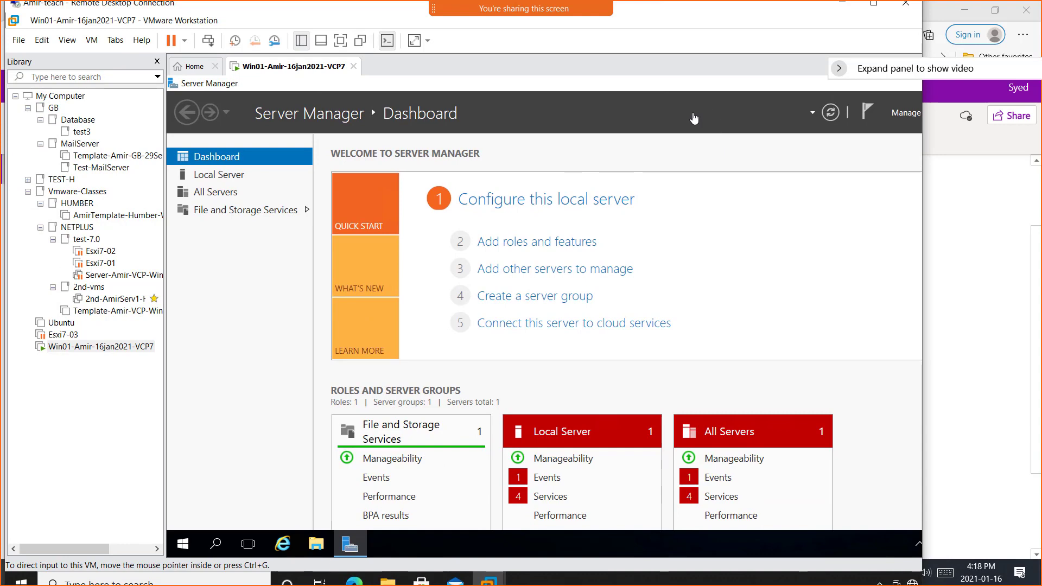
click(842, 2)
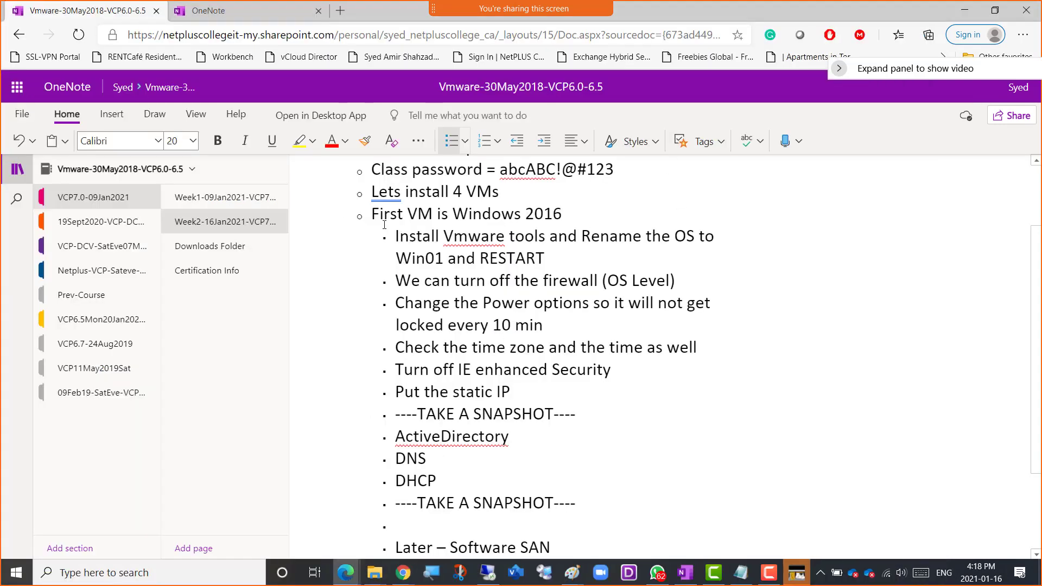
drag(373, 213, 548, 252)
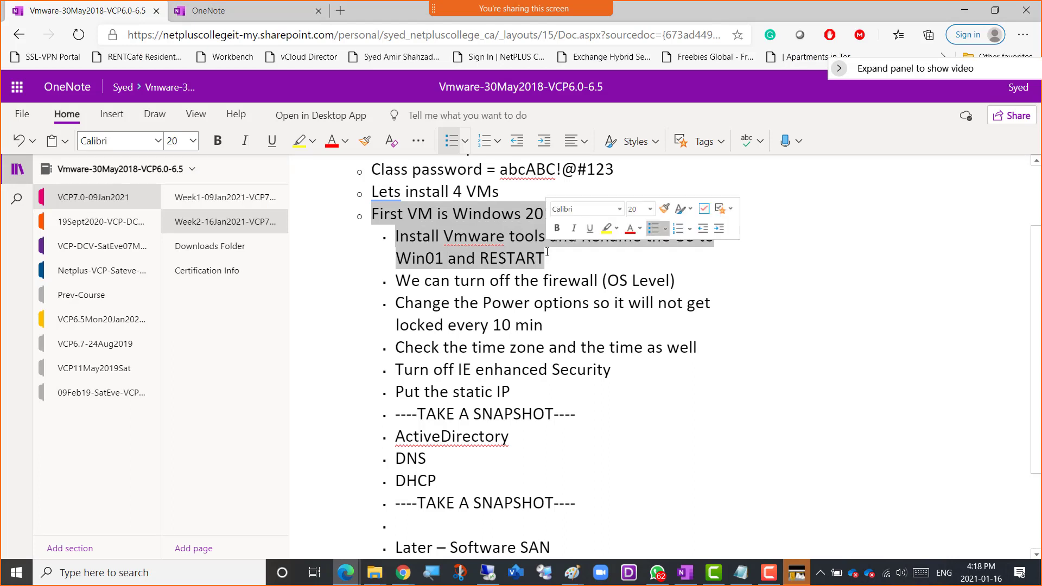
click(346, 141)
click(455, 218)
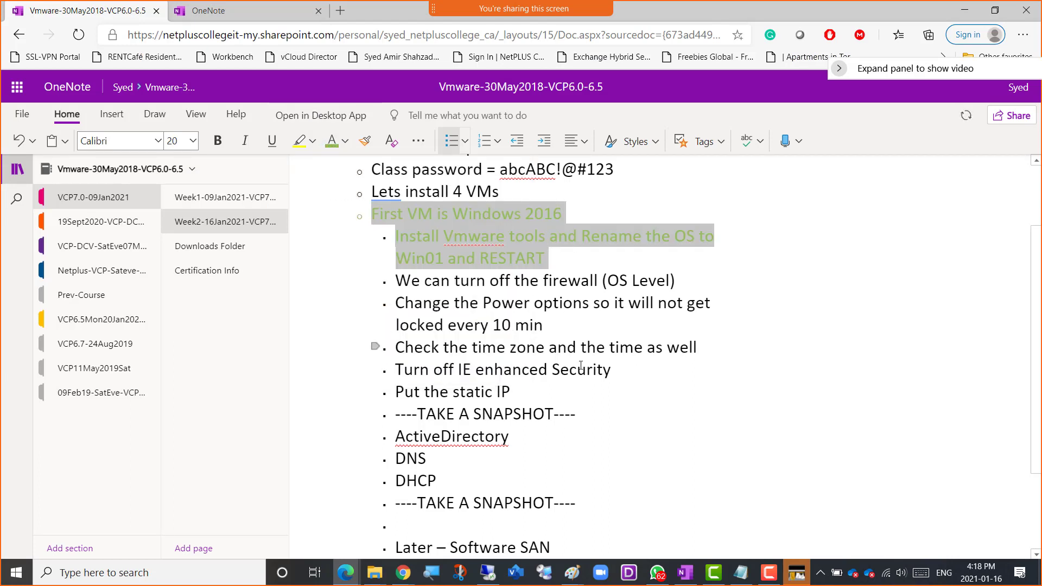
click(641, 404)
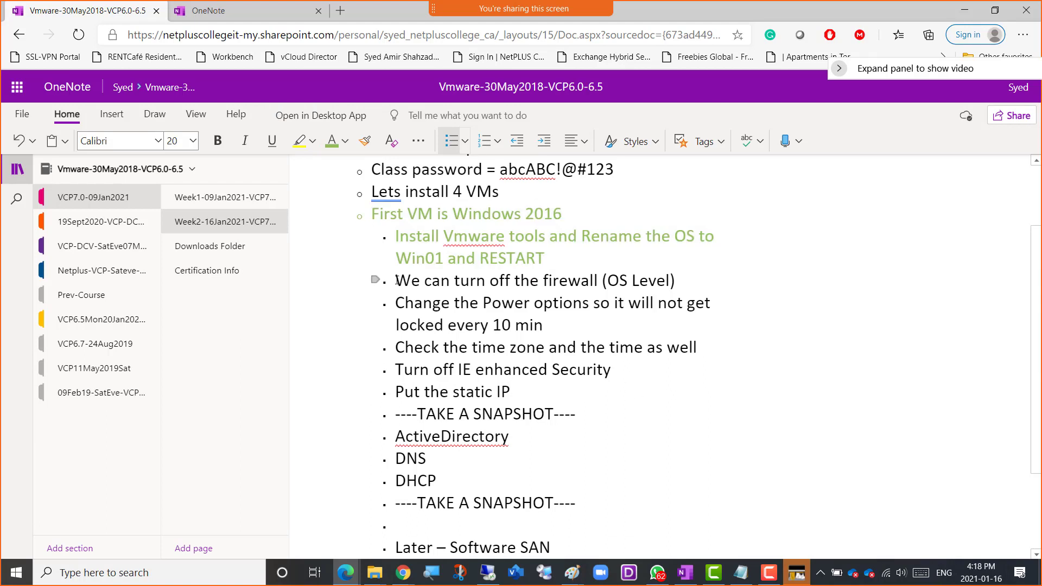
Select the "We can turn off the firewall (OS Level)" bullet in the notes.
drag(397, 281, 699, 337)
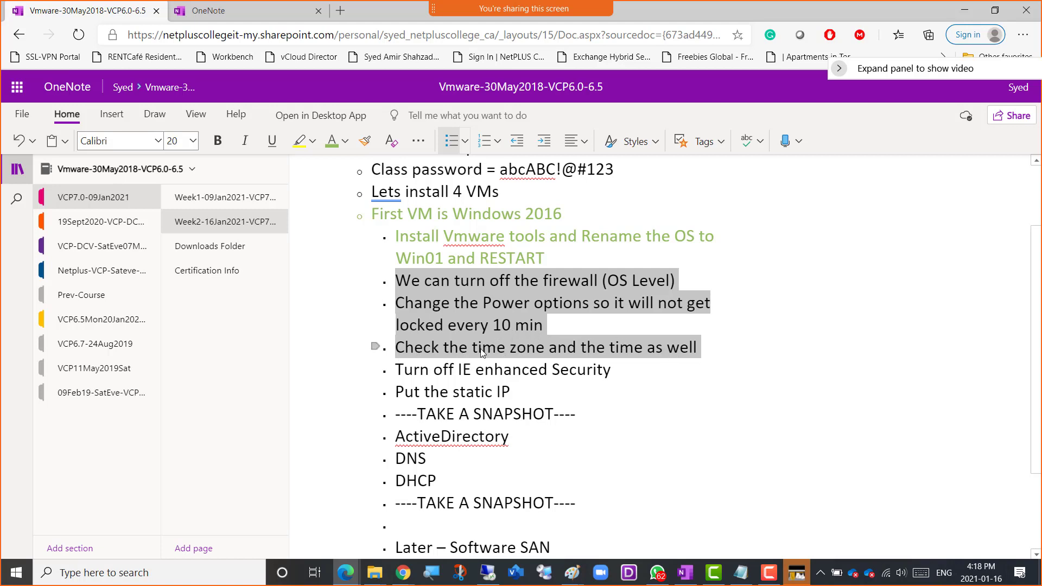
click(441, 304)
drag(400, 282, 678, 284)
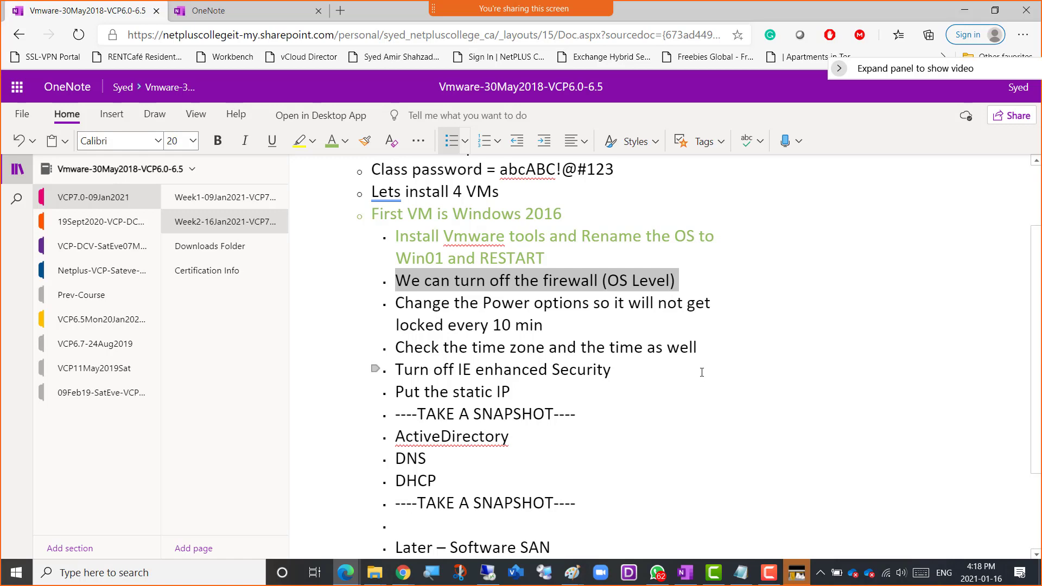
Switch back to the Win01 virtual machine in VMware Workstation and show Server Manager's Local Server properties.
key(alt+Tab)
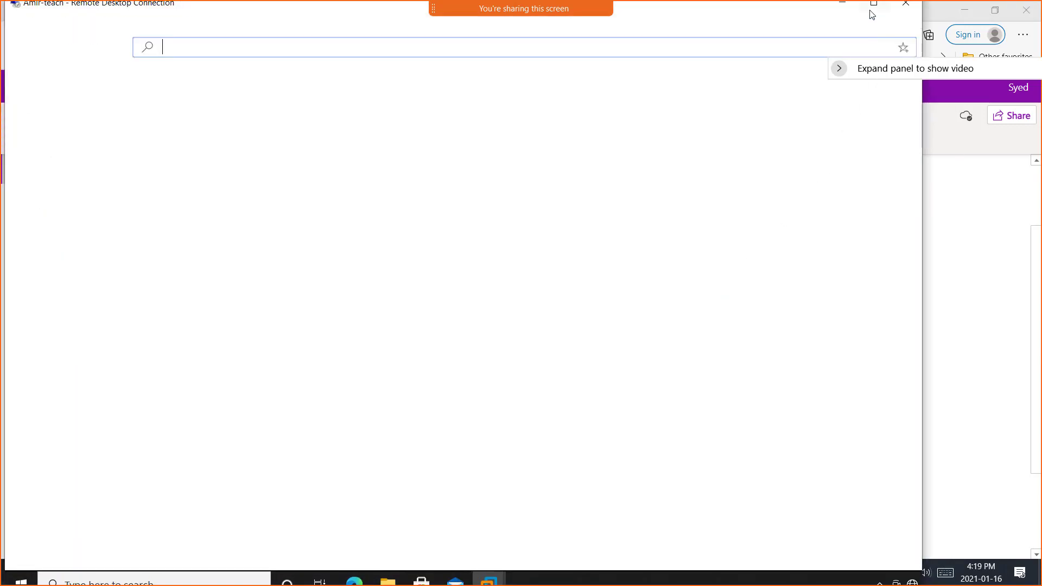
click(874, 7)
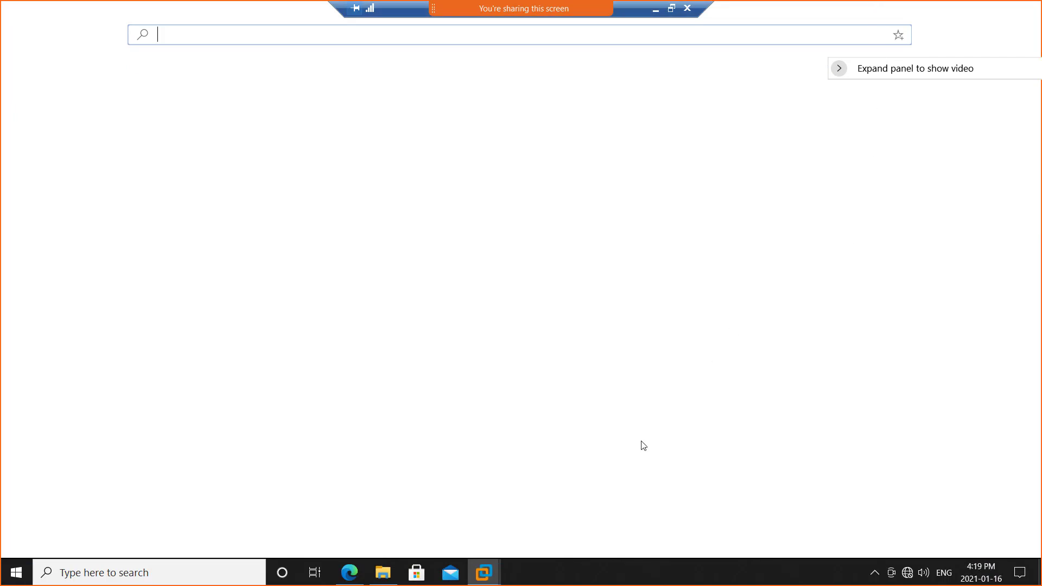
mouse_move(485, 575)
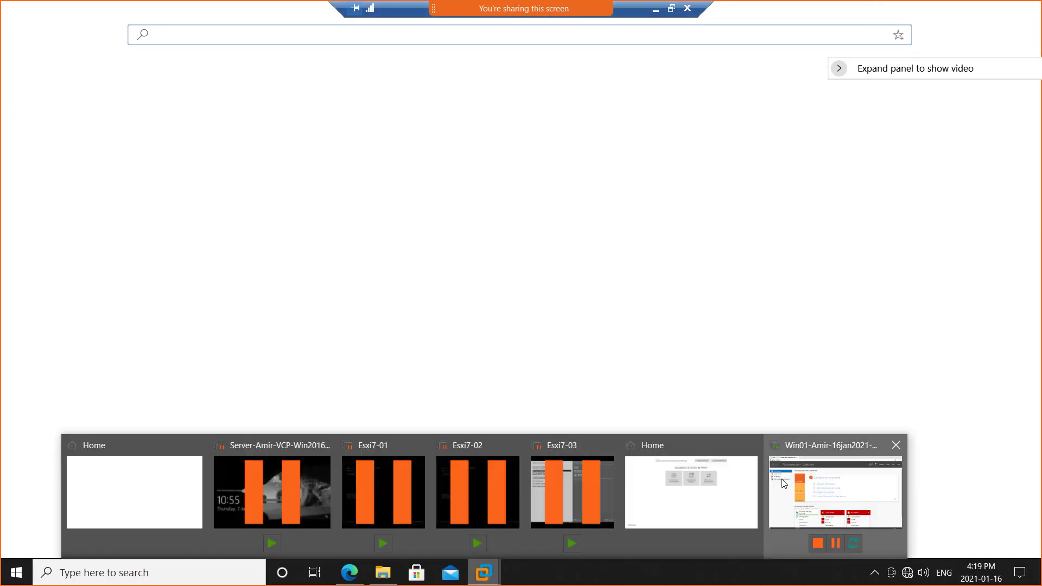
click(836, 491)
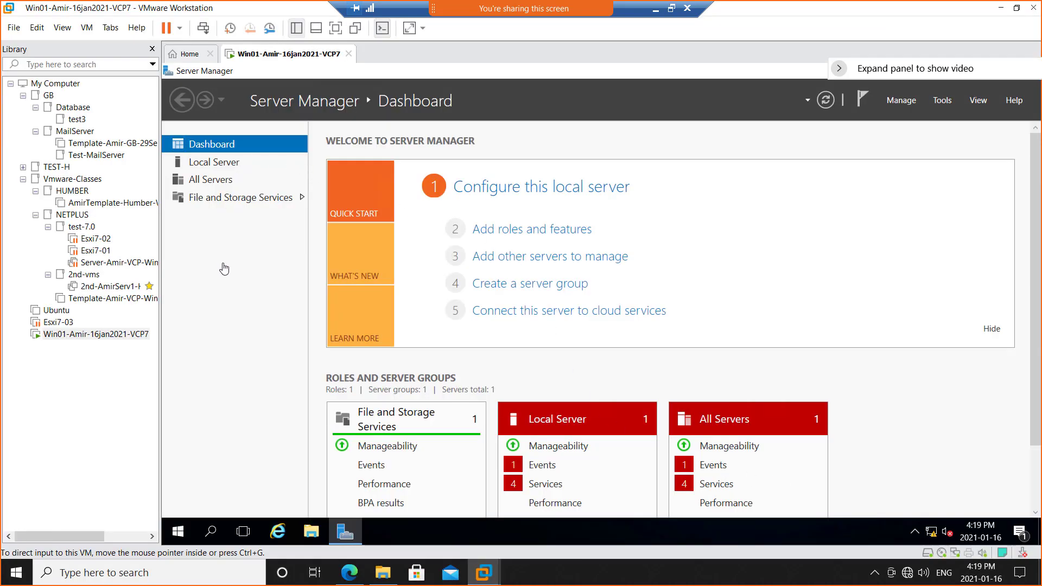
click(247, 307)
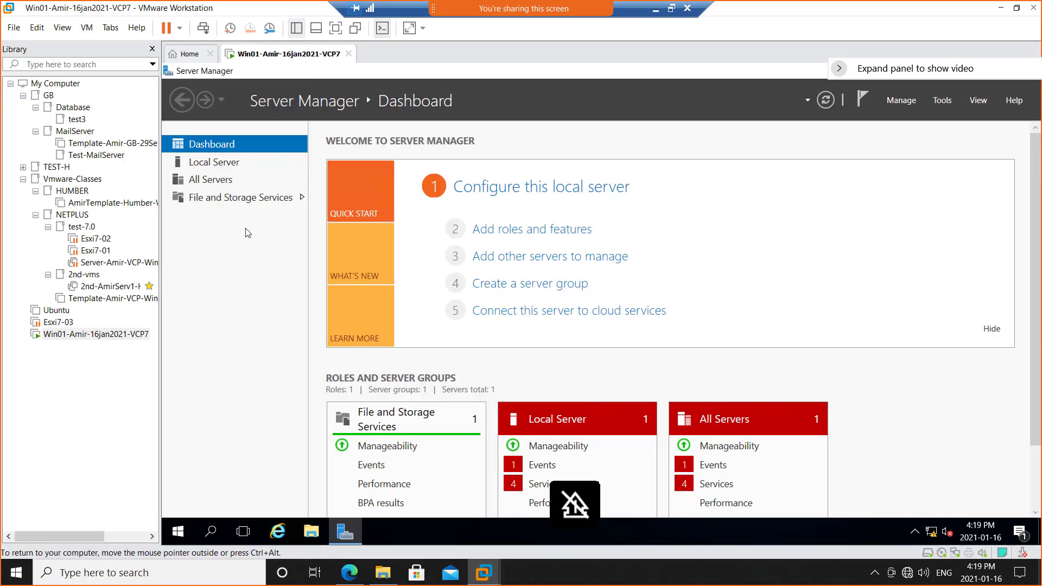
click(230, 164)
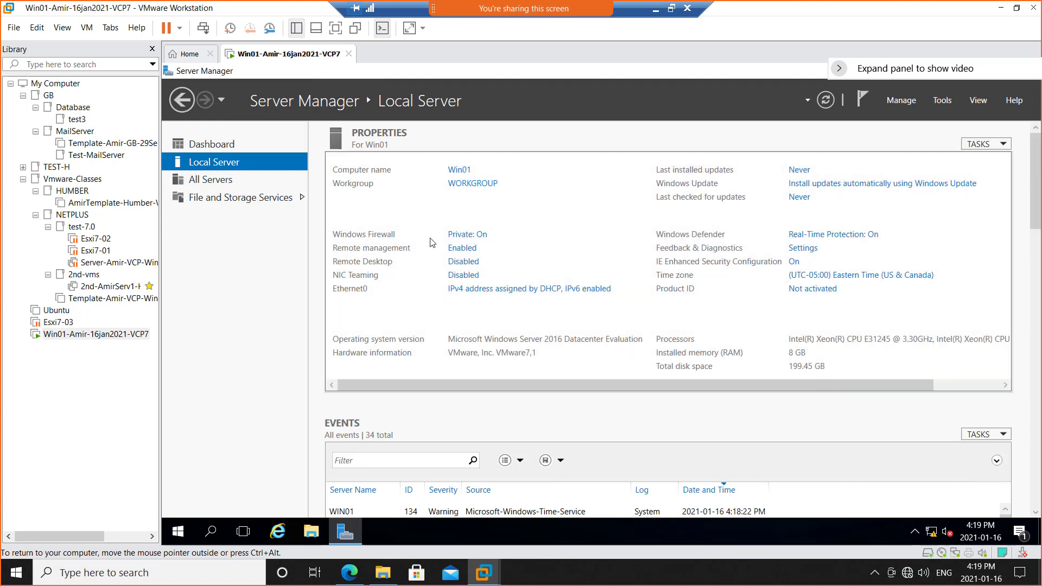
Turn off Windows Firewall for both private and public networks on Win01 and close the firewall window.
click(471, 237)
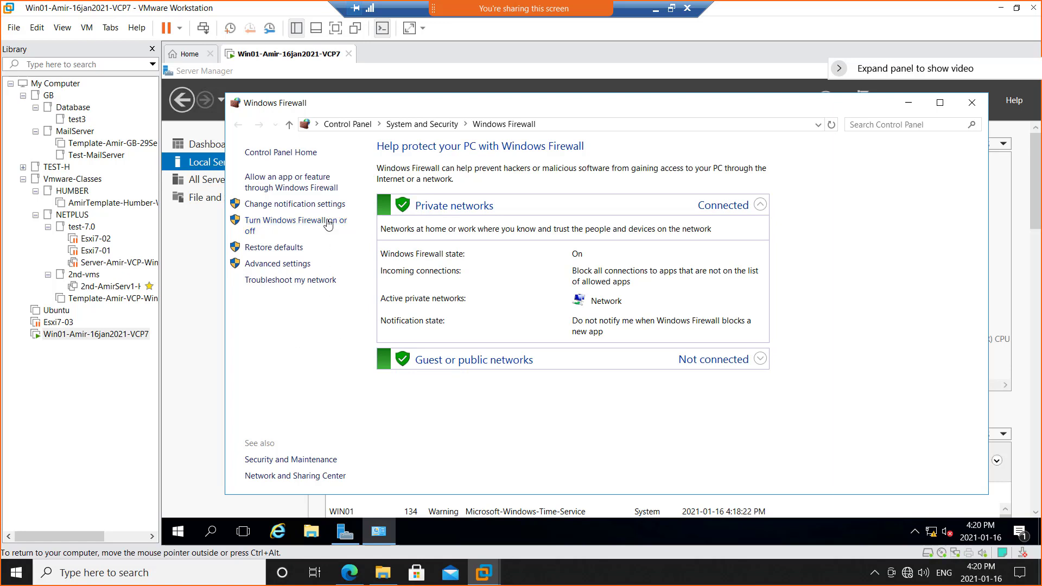
click(295, 227)
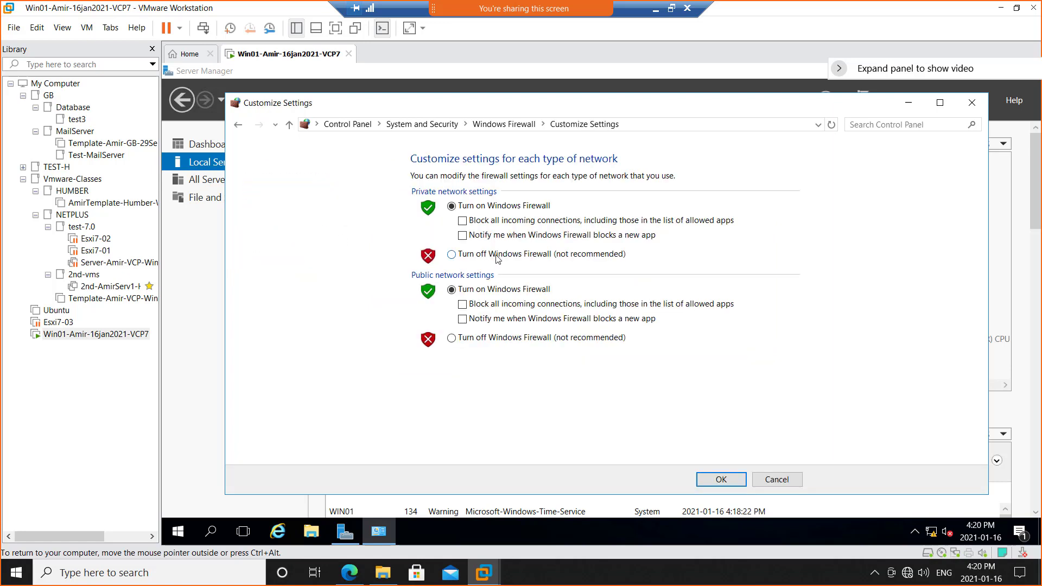
click(498, 255)
click(499, 339)
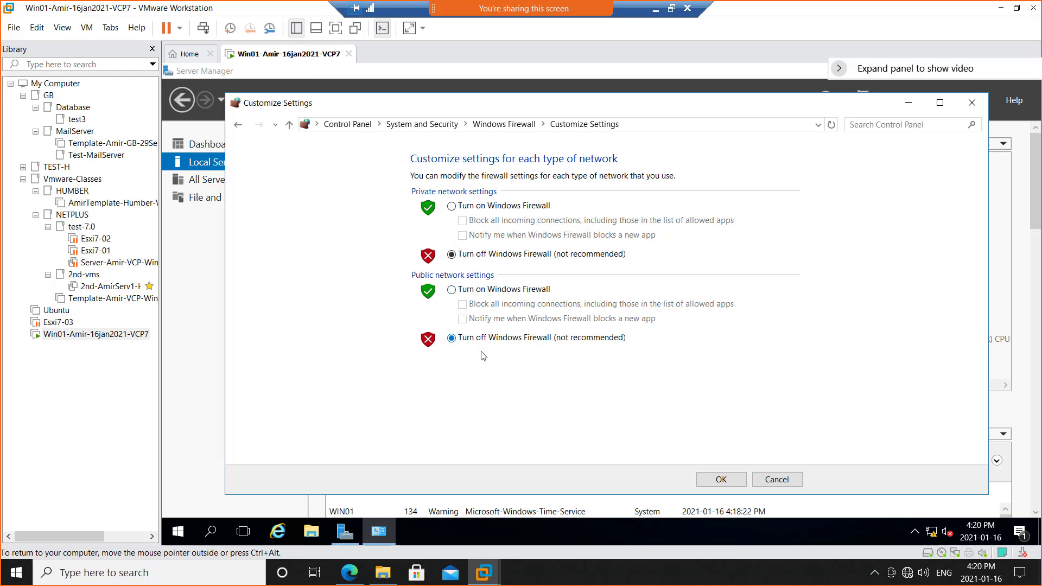
click(722, 482)
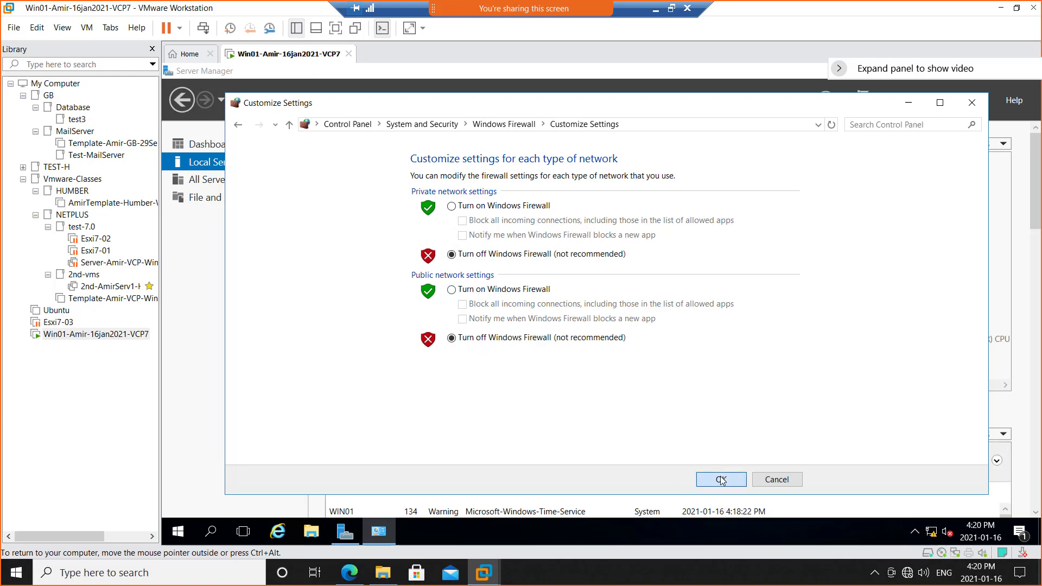
click(974, 107)
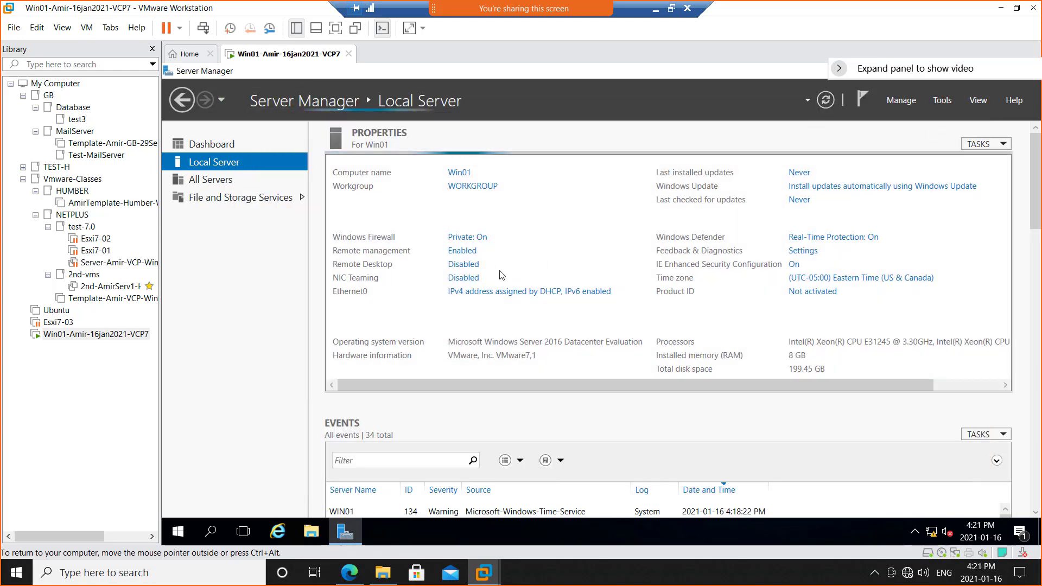
Return to the OneNote notes and color the selected firewall bullet green.
click(655, 13)
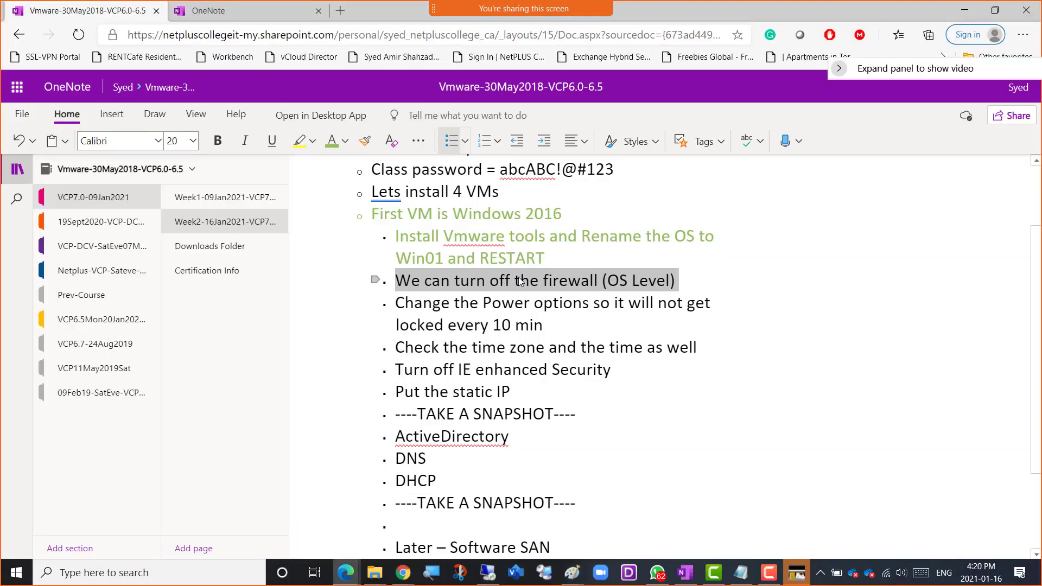
click(331, 142)
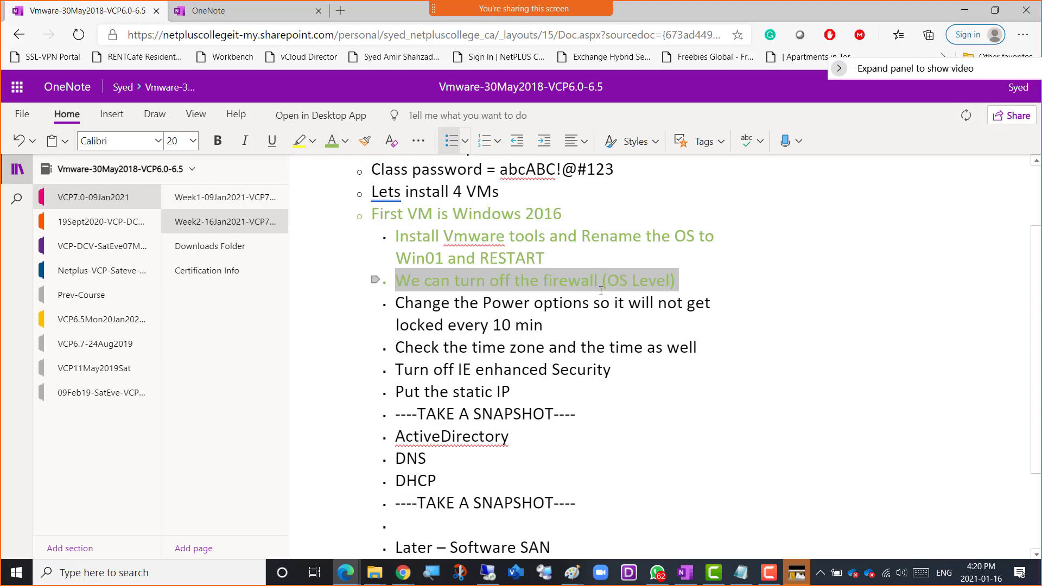
Switch from the OneNote notes to the Win01 virtual machine in VMware Workstation and narrow the library pane.
click(726, 308)
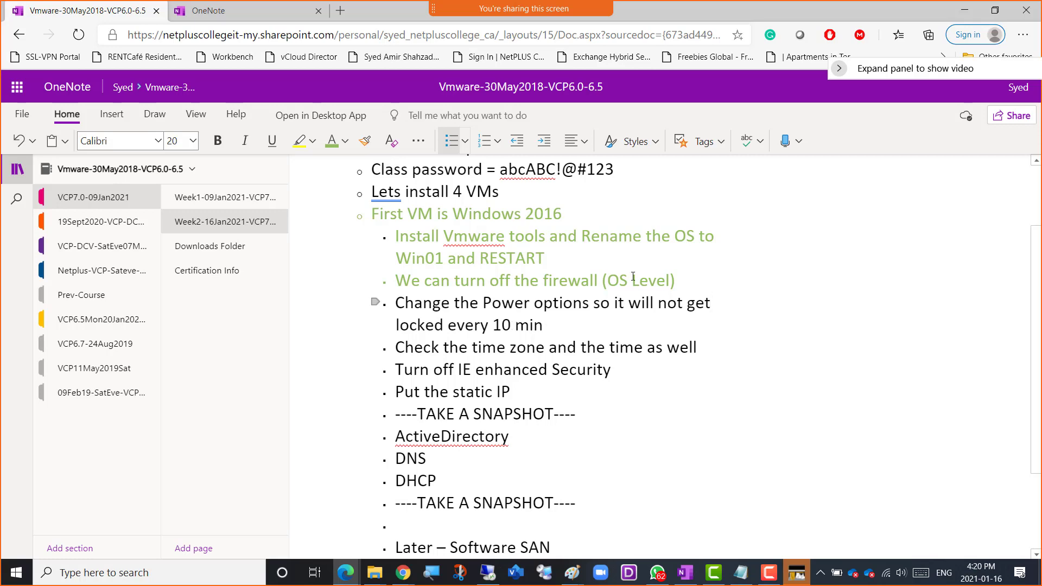
click(971, 9)
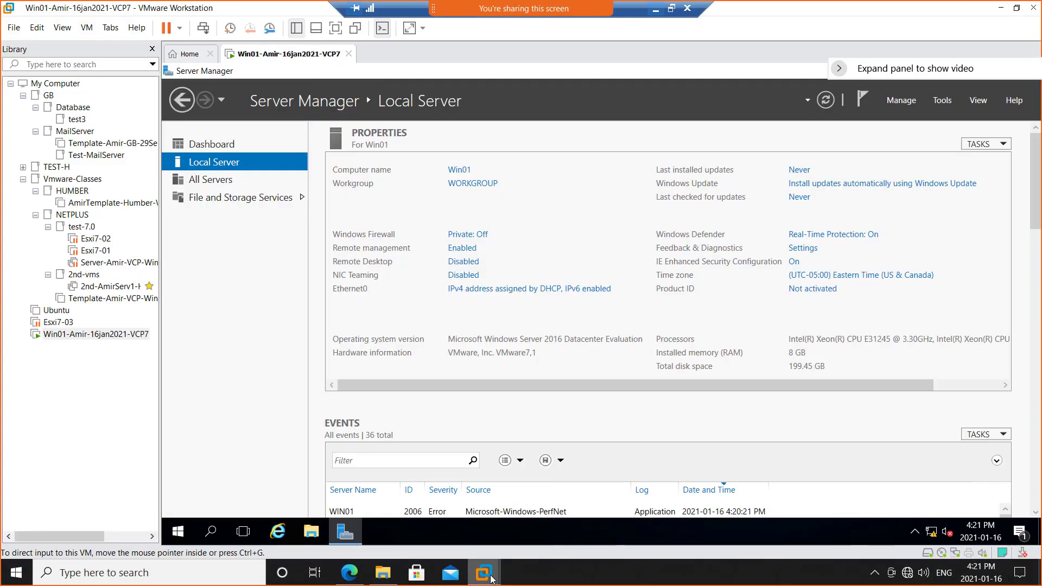
click(515, 573)
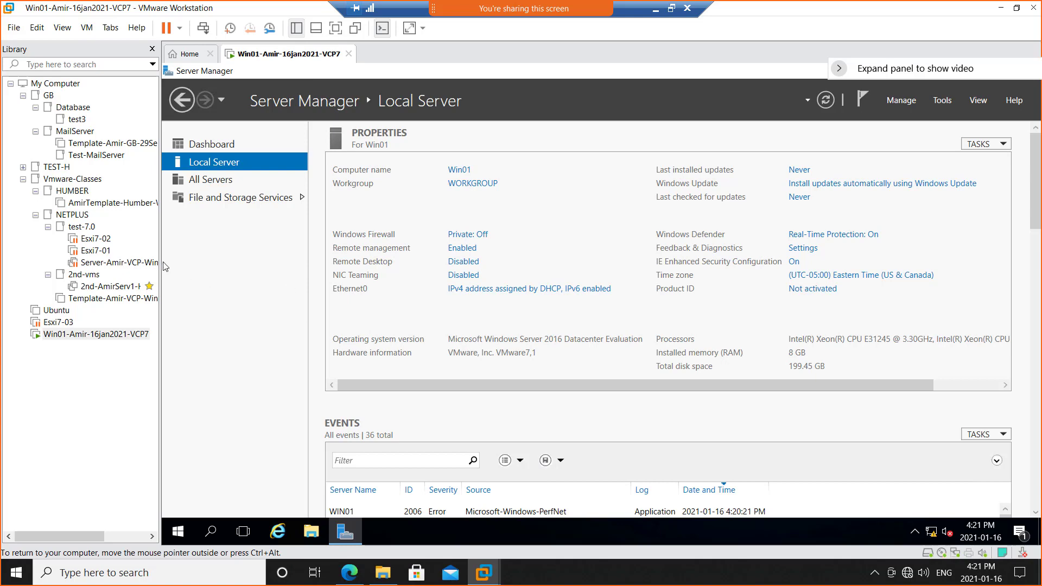
drag(161, 262, 115, 262)
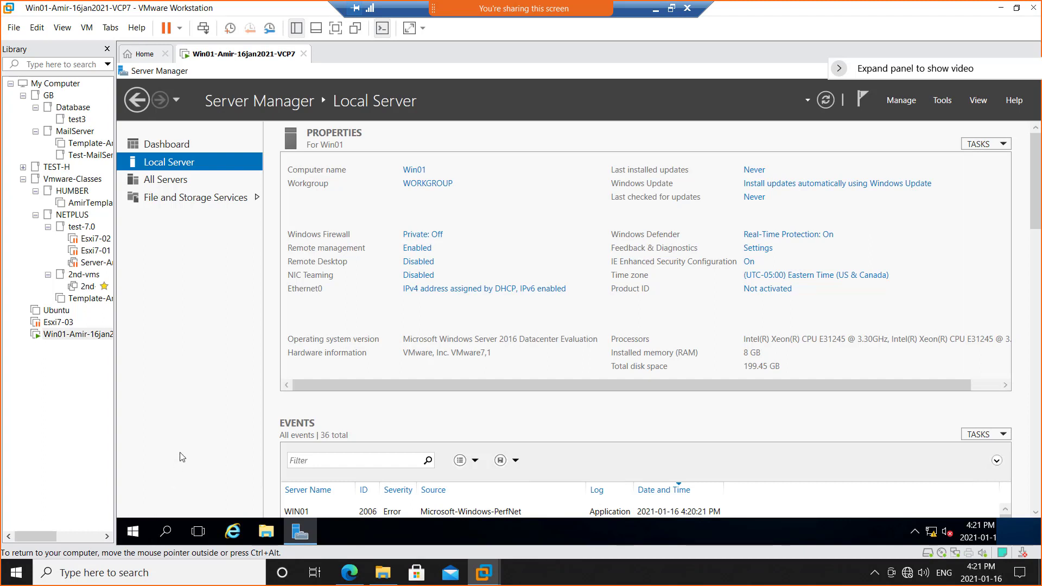
In Win01's Power Options, choose the High performance plan, set its display turn-off to Never, save, and close the window.
right_click(132, 533)
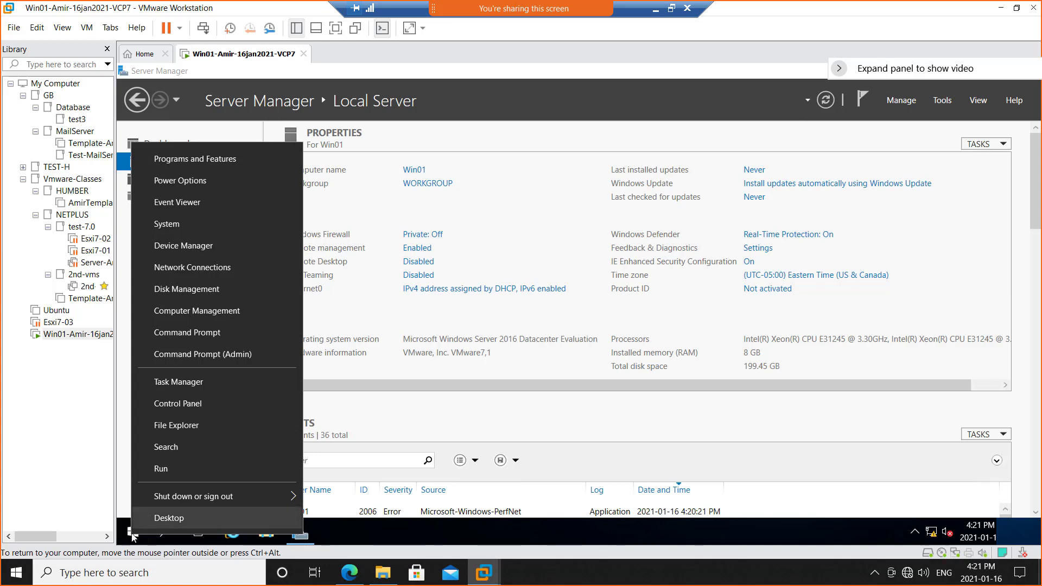
click(202, 180)
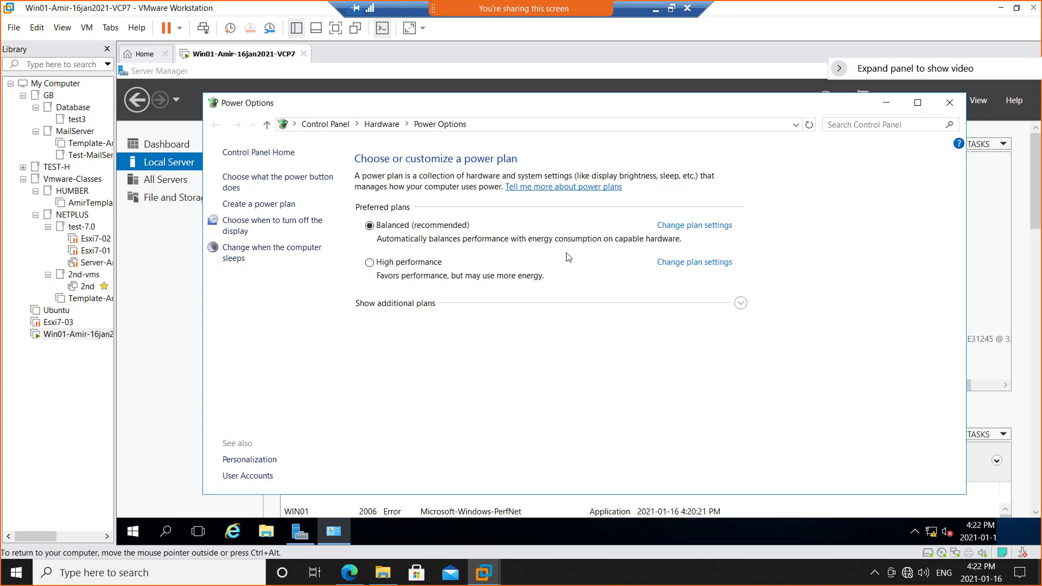
click(404, 265)
click(700, 262)
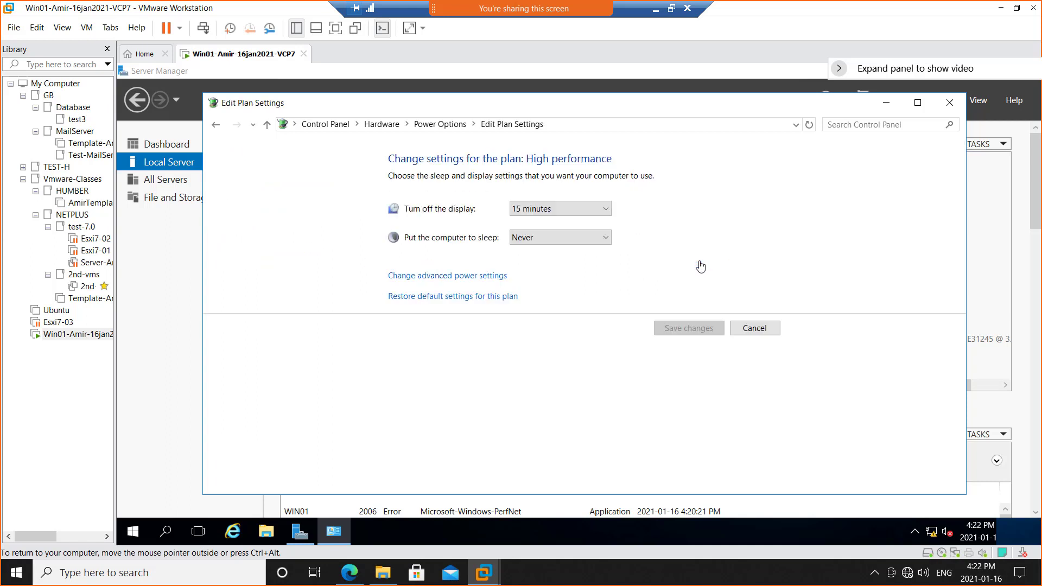
click(597, 215)
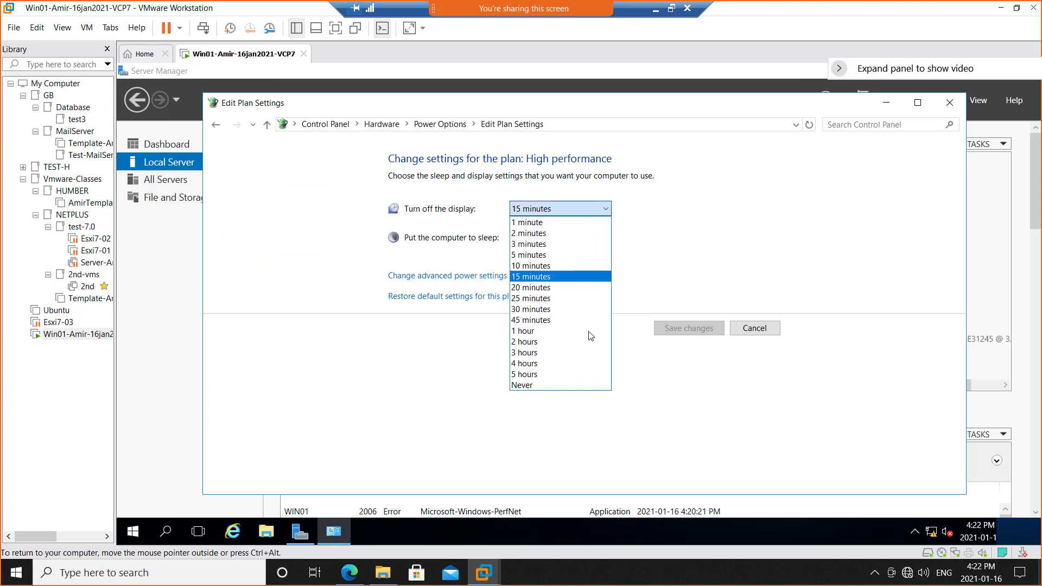
click(559, 386)
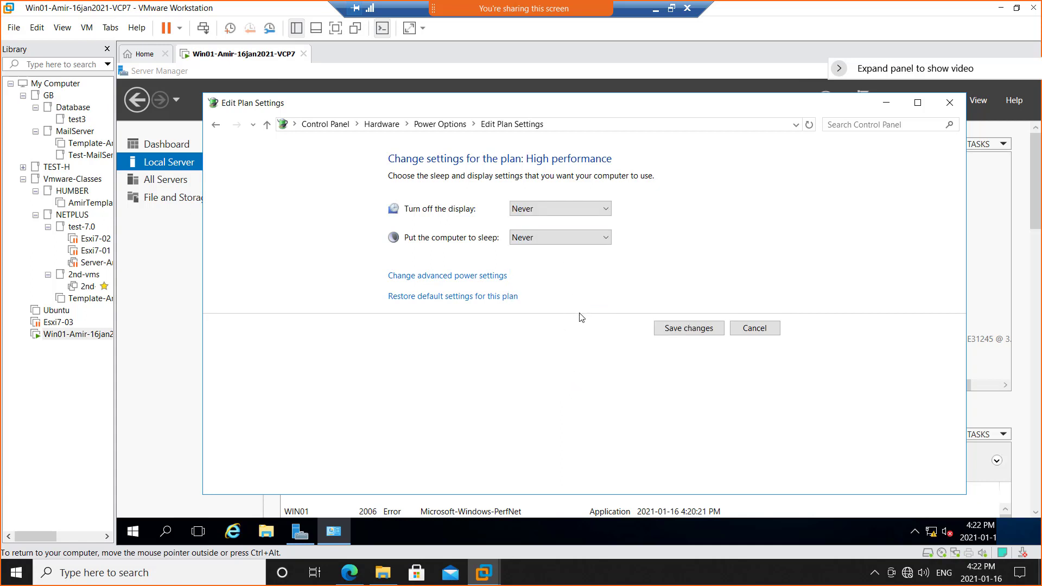
click(684, 331)
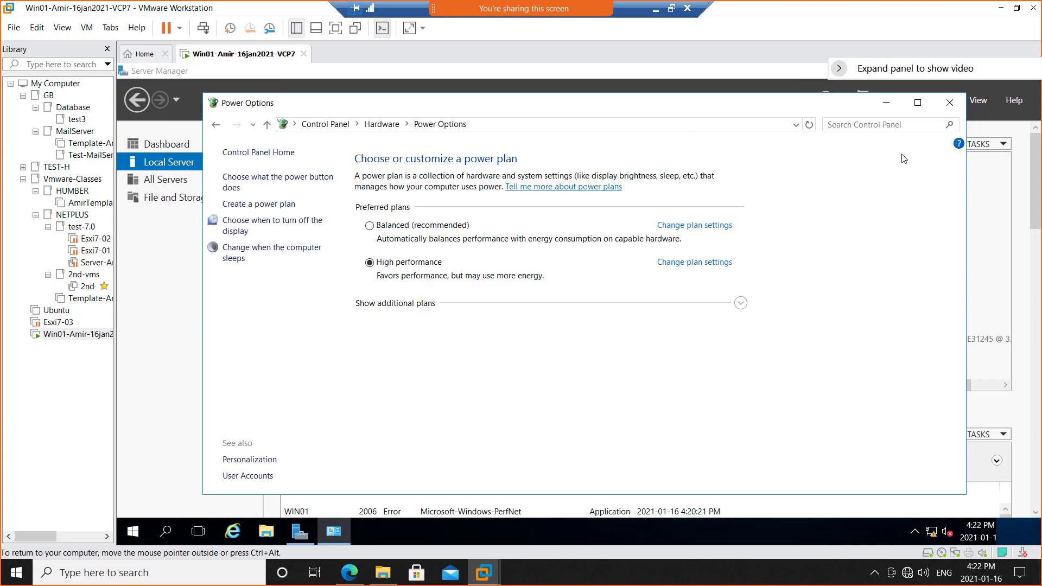
click(950, 103)
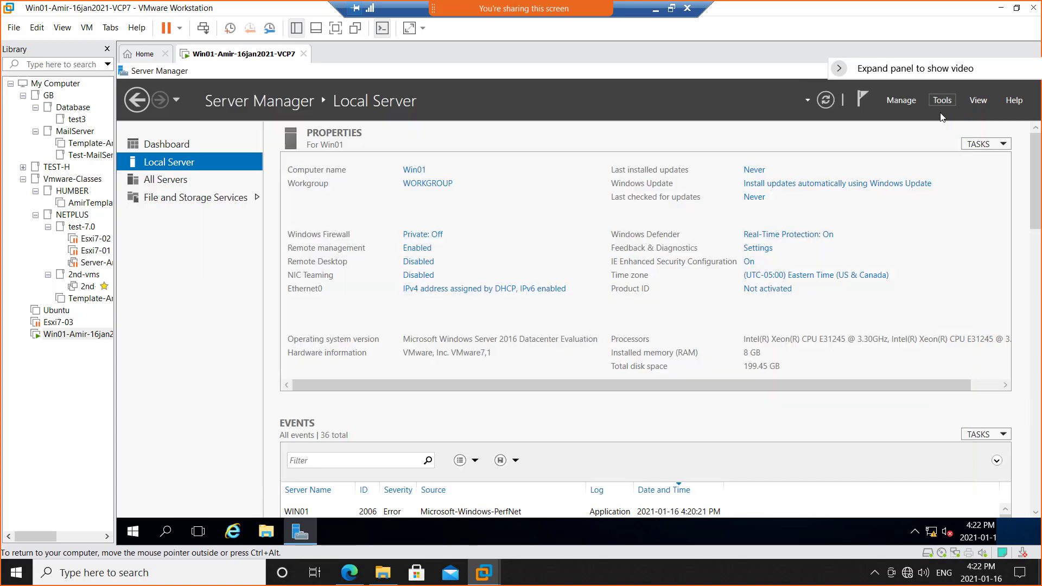
Return to the OneNote notes and color the "Change the Power options" bullet green.
click(655, 12)
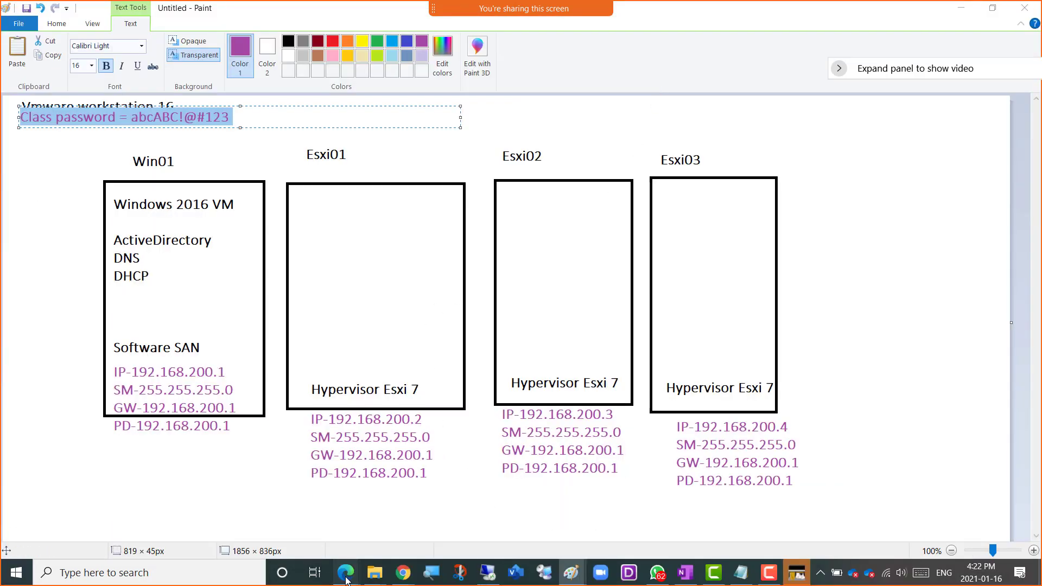
mouse_move(347, 565)
click(410, 500)
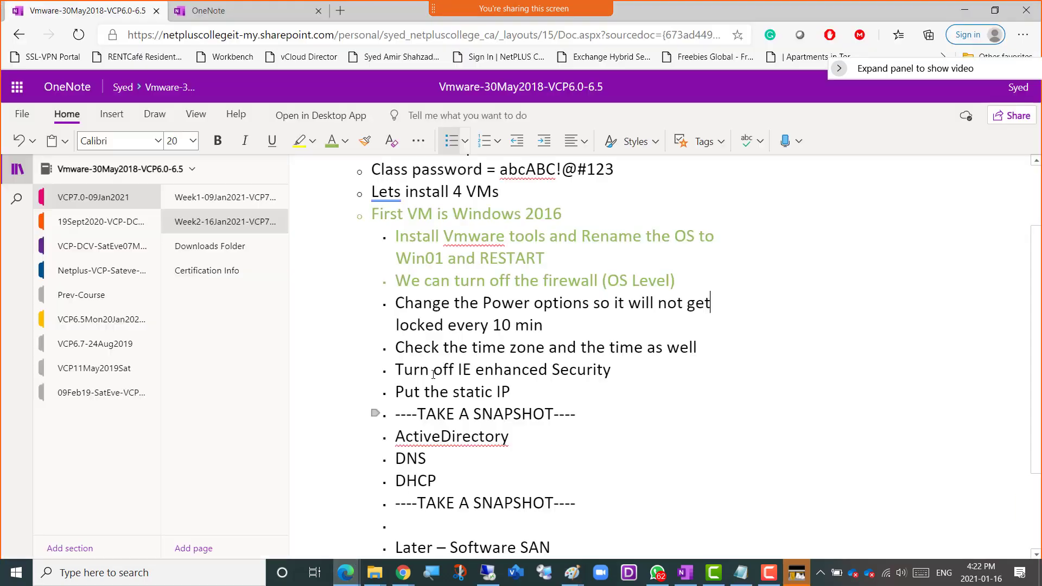
triple_click(547, 326)
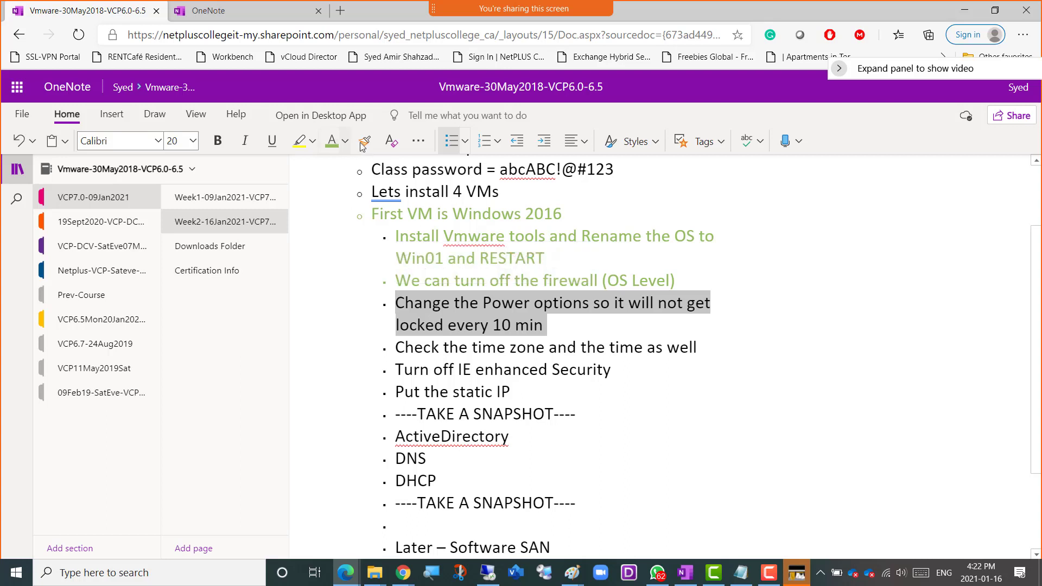
click(332, 141)
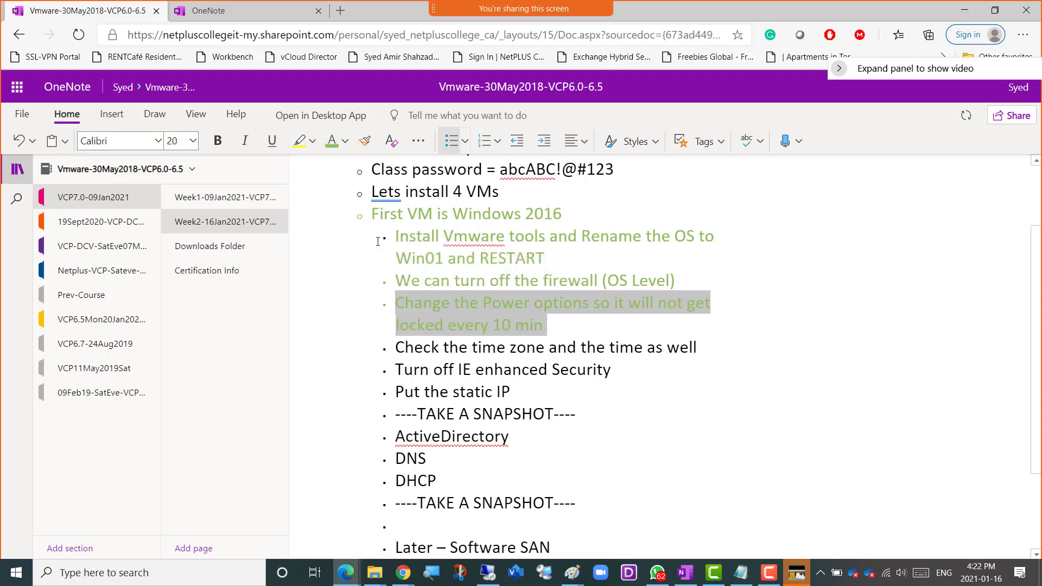
click(622, 370)
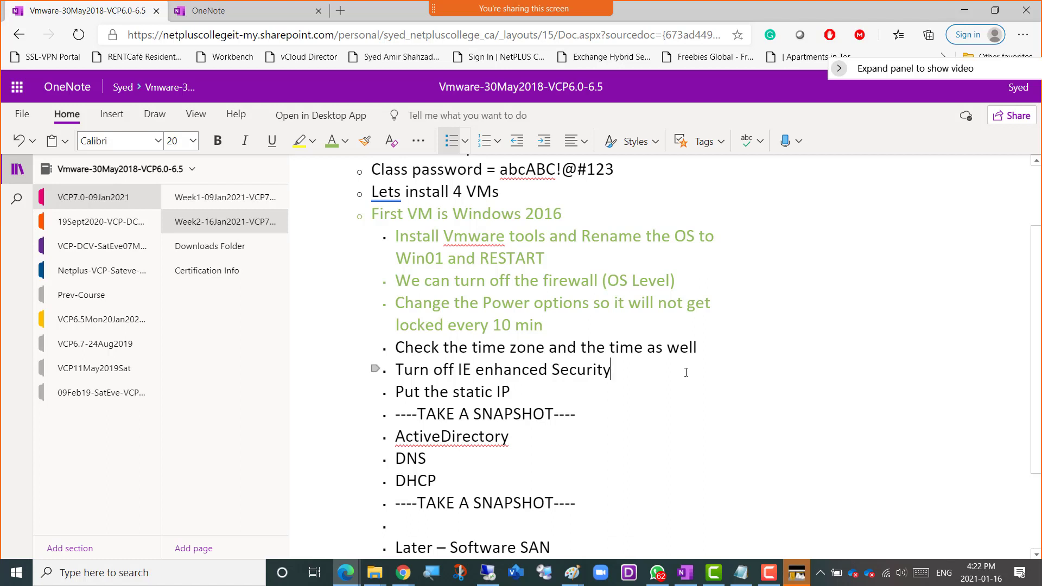
Switch back to the Win01 virtual machine and check its time zone and clock.
key(alt+Tab)
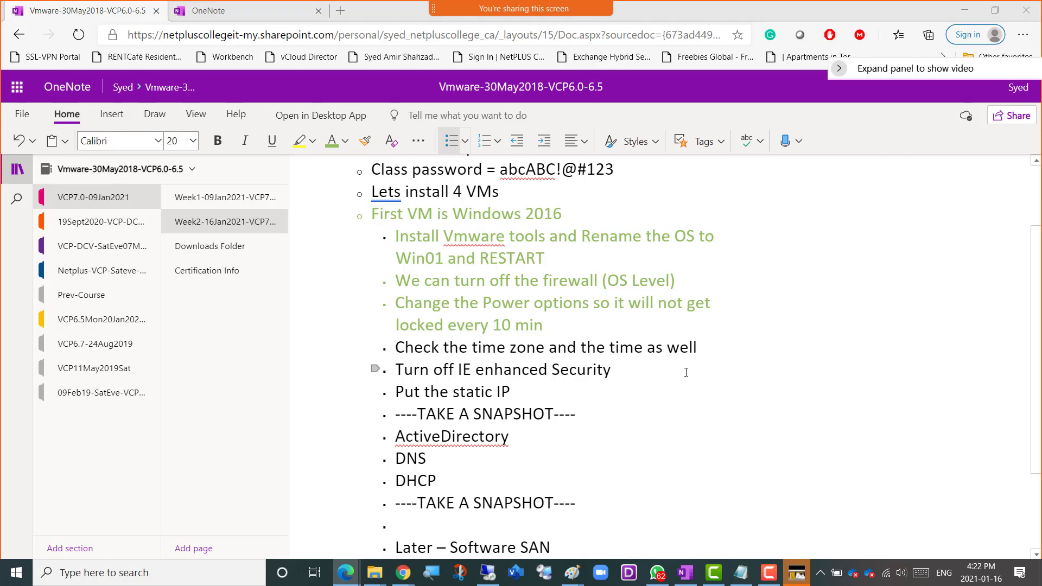
key(alt+Tab)
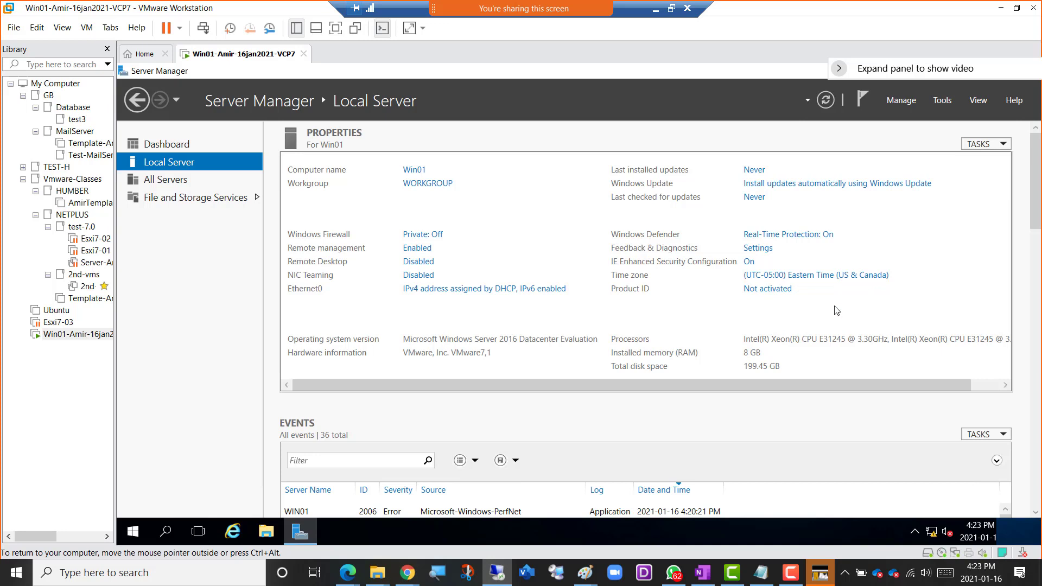
mouse_move(980, 533)
Return to the OneNote notes and color the "Check the time zone and the time as well" bullet green.
key(alt+Tab)
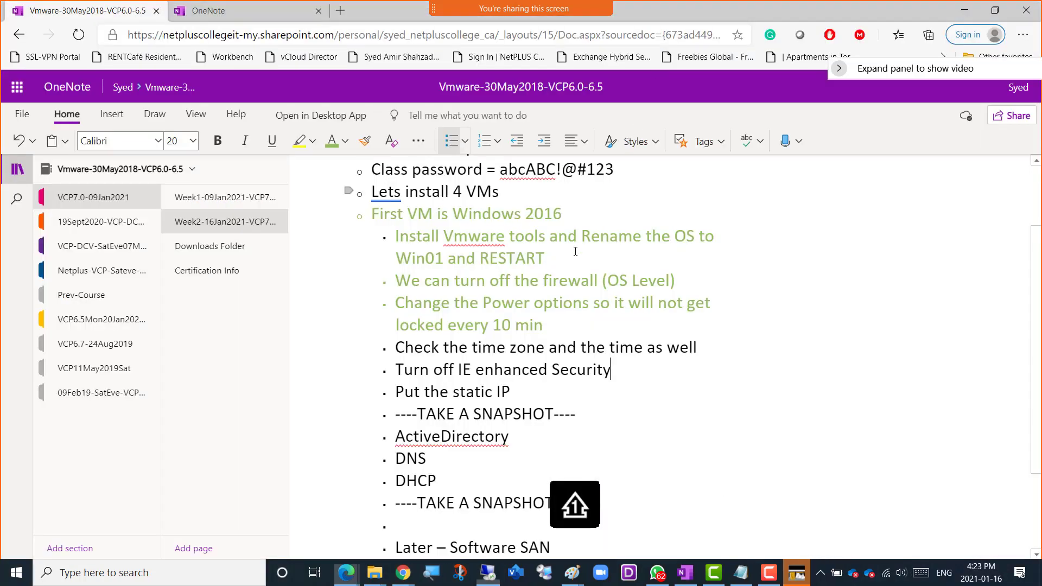
drag(699, 348, 395, 348)
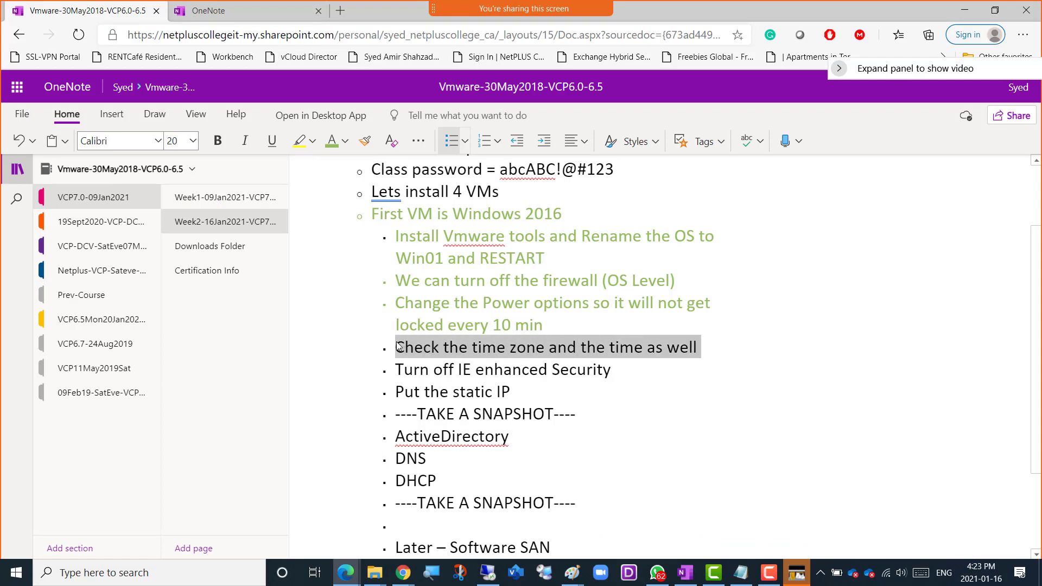
click(331, 142)
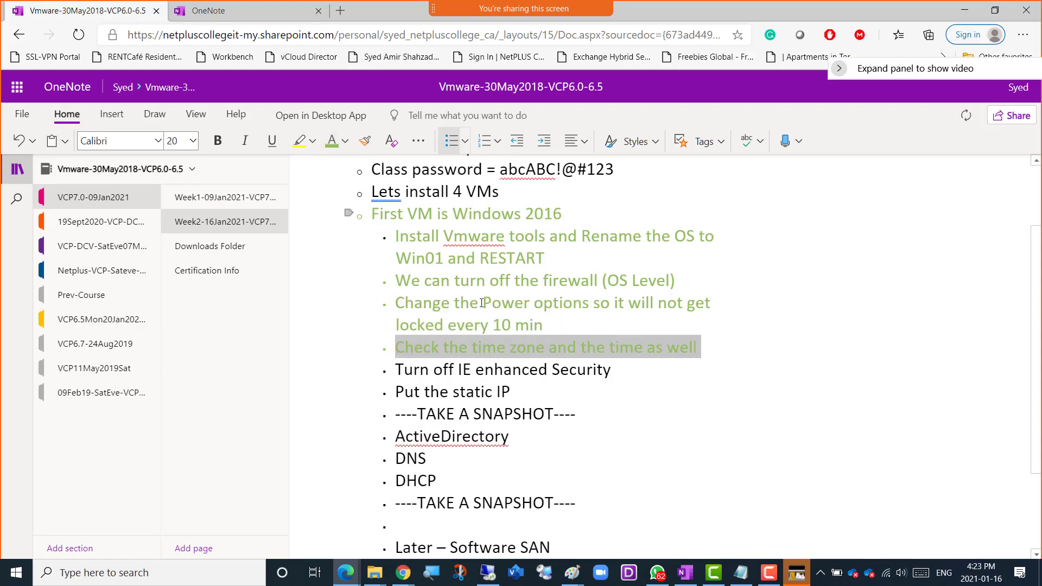
click(622, 370)
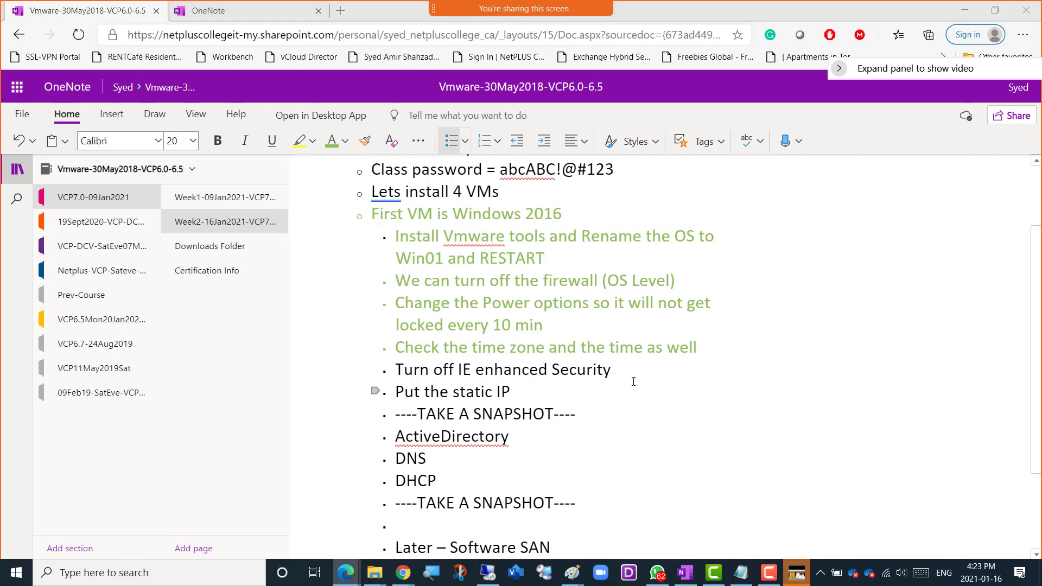
On Win01, turn off IE Enhanced Security Configuration for both Administrators and Users, and refresh Server Manager.
key(alt+Tab)
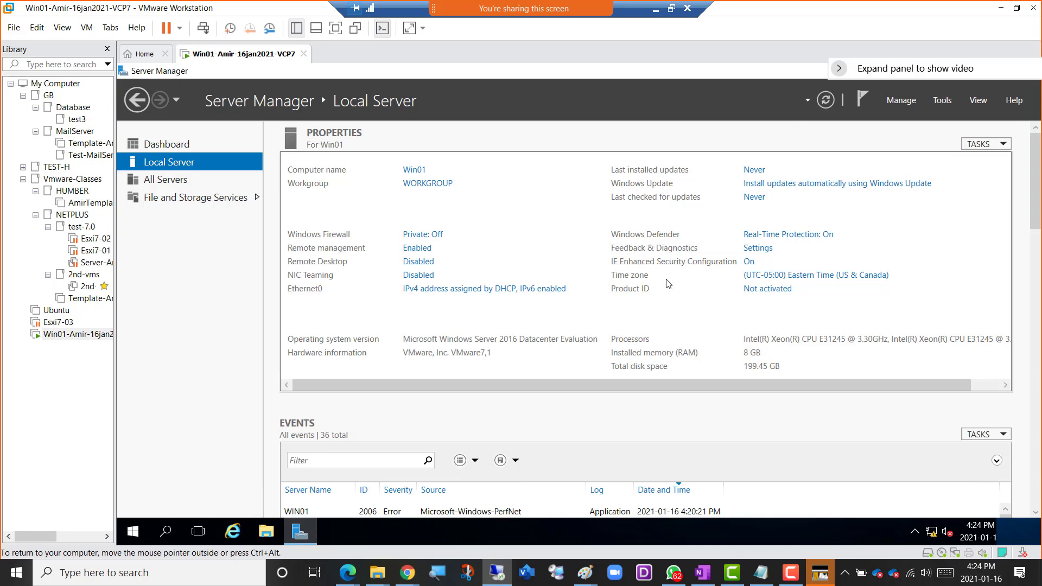
click(749, 263)
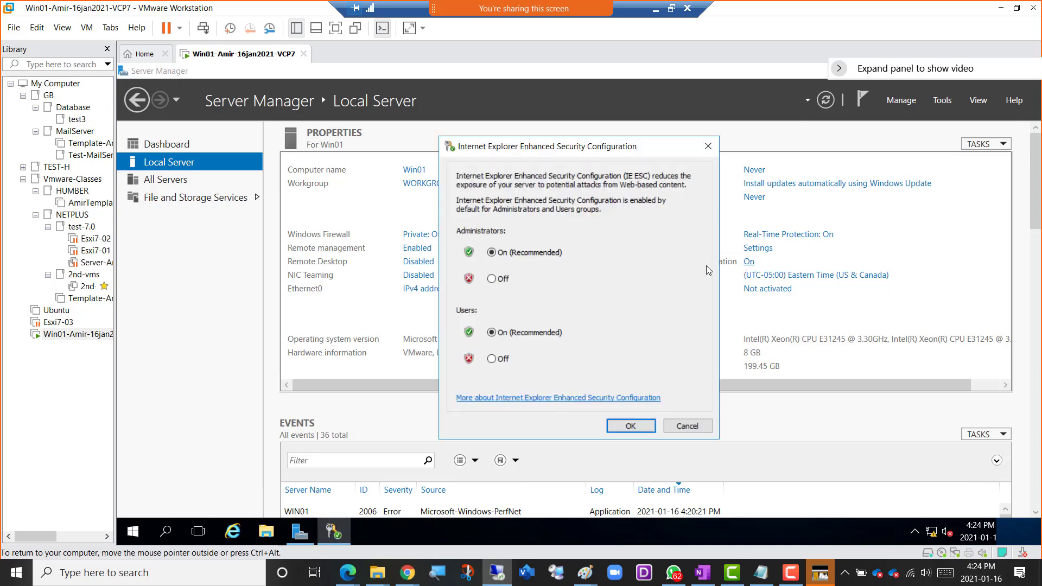
click(503, 280)
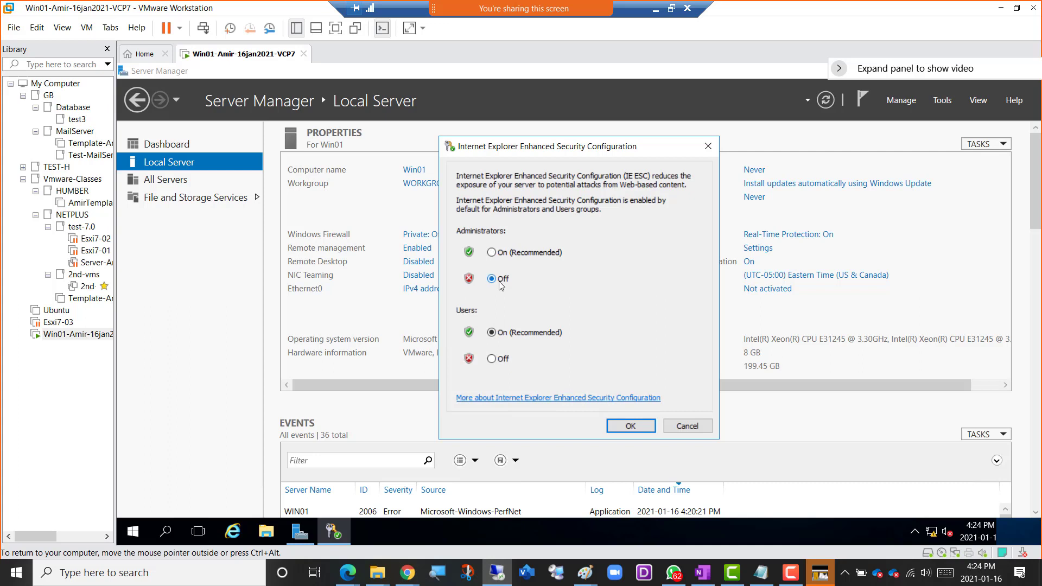
click(503, 360)
click(630, 426)
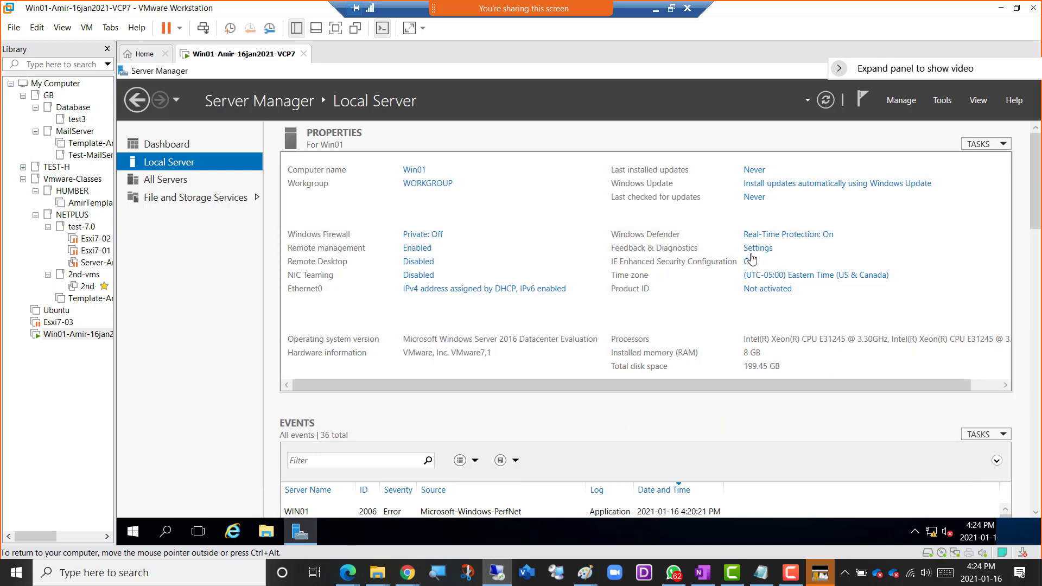
click(824, 103)
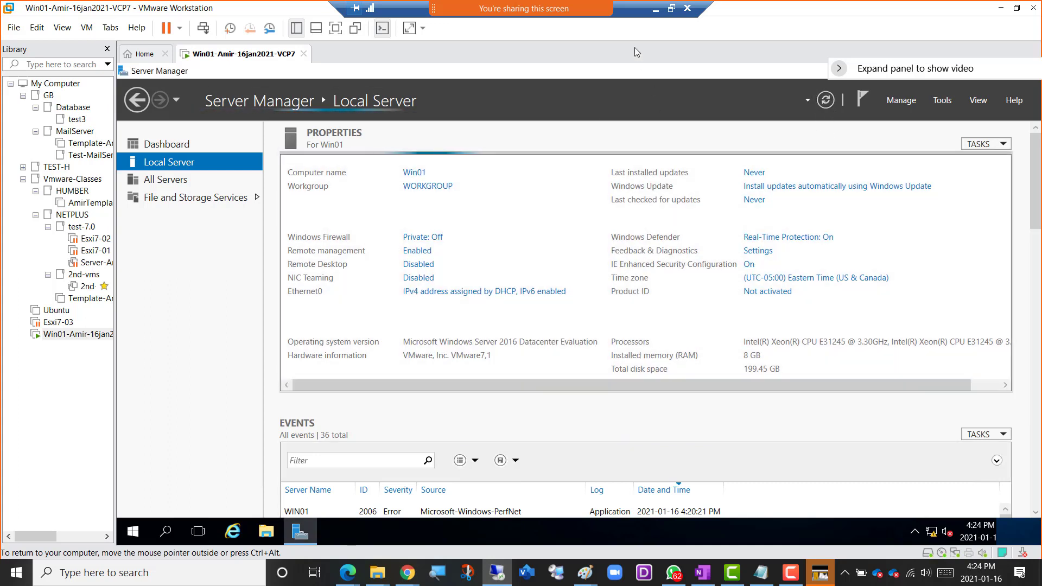
Return to the OneNote notes and color the "Turn off IE enhanced Security" bullet green.
click(655, 13)
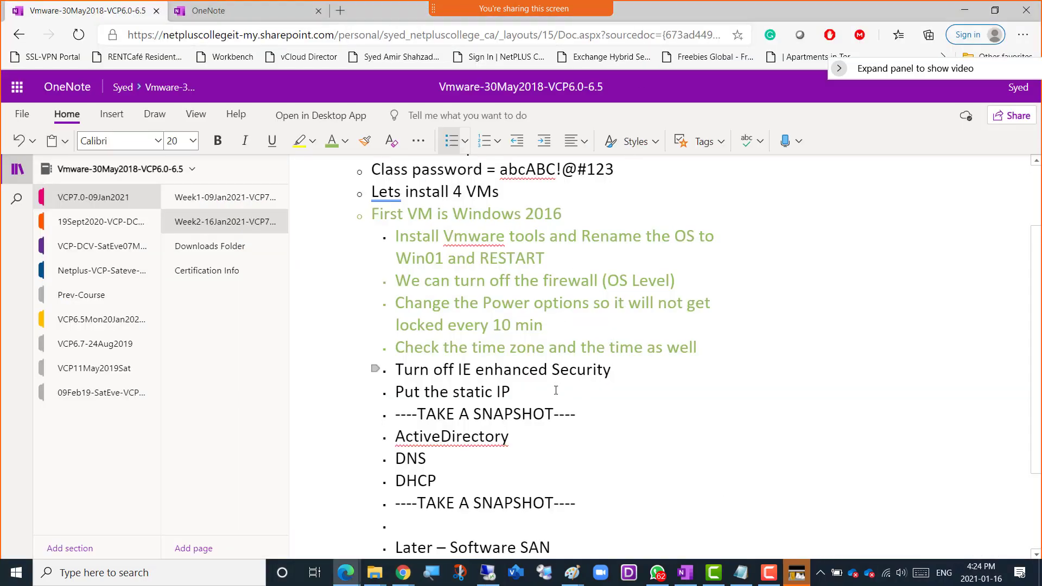
drag(616, 372, 420, 360)
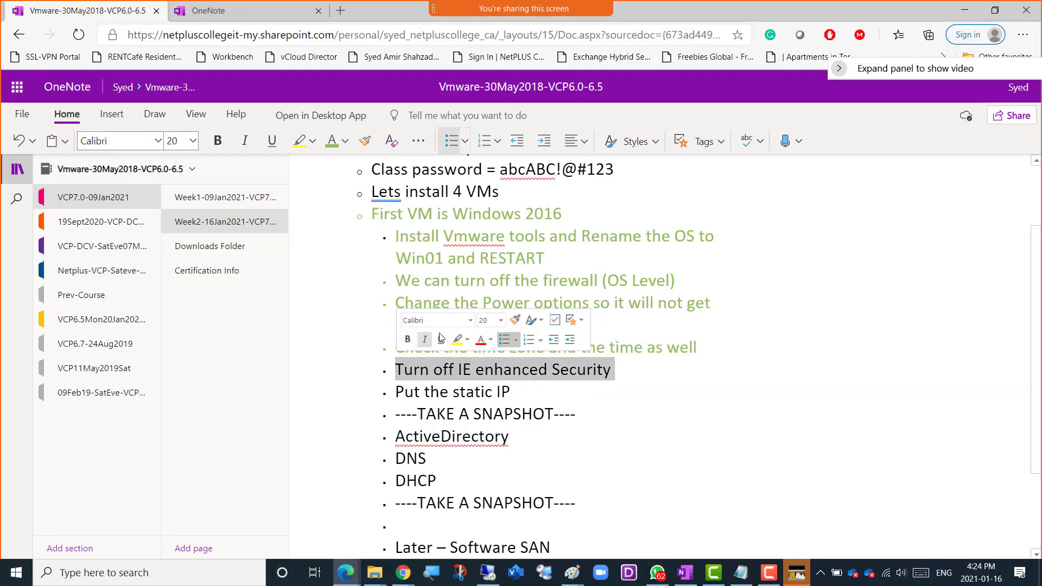
click(334, 147)
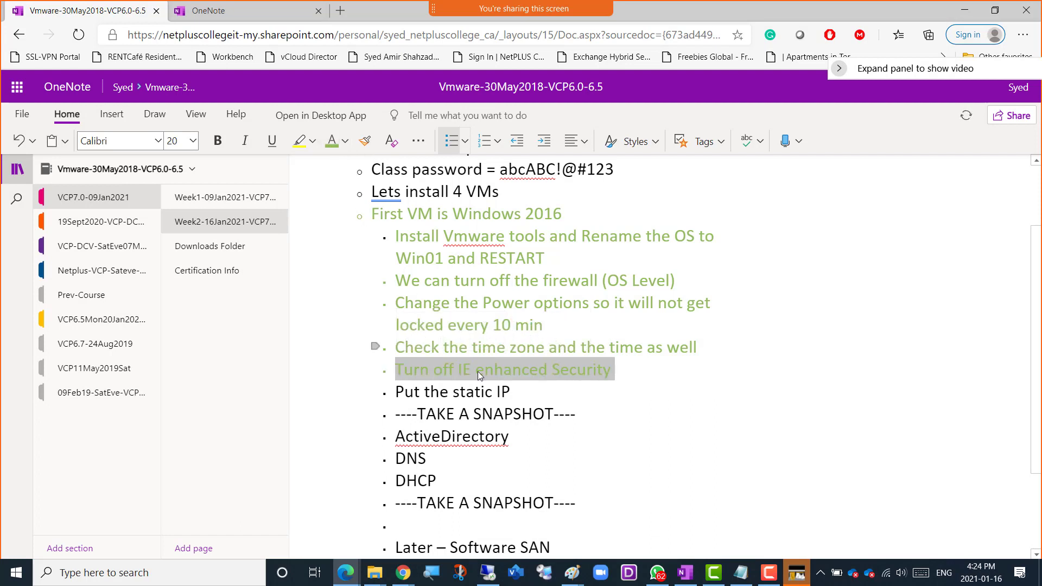
click(520, 387)
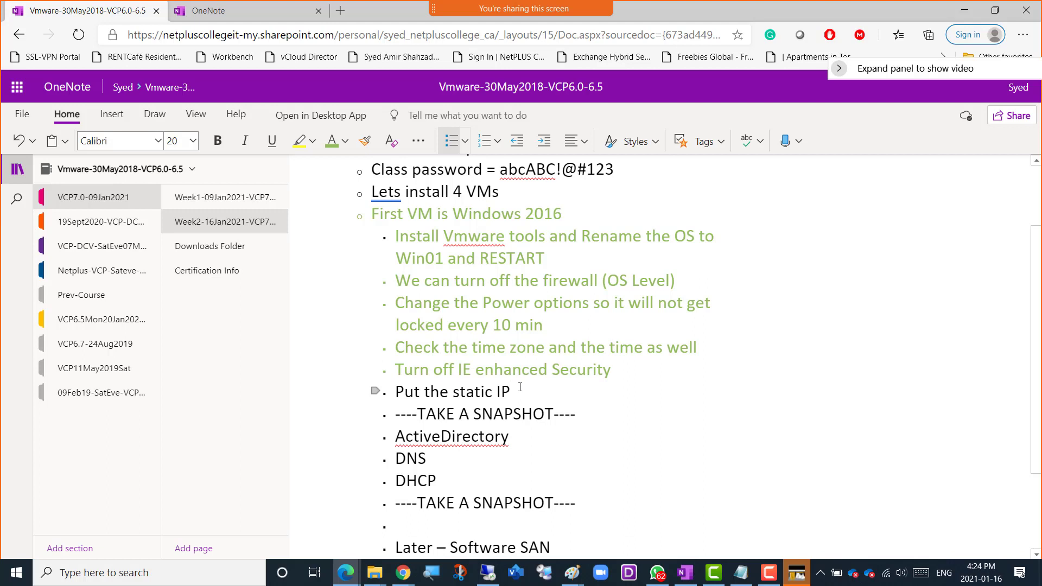
Add a bullet reading "Is your windows server 2016 ACTIAVED from the trial version?" below the "Turn off IE enhanced Security" bullet.
click(616, 368)
key(Return)
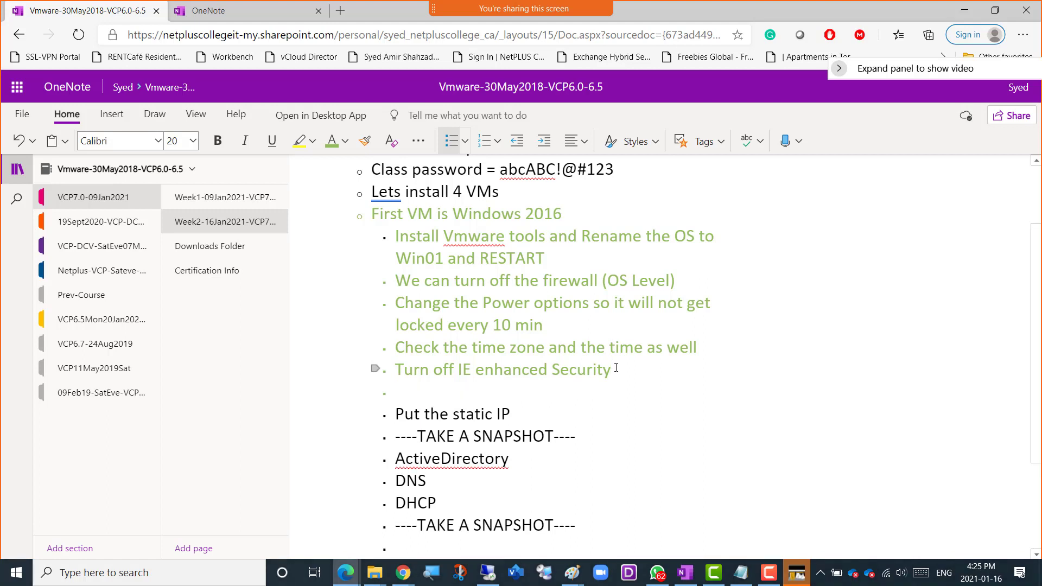
text(Is yu)
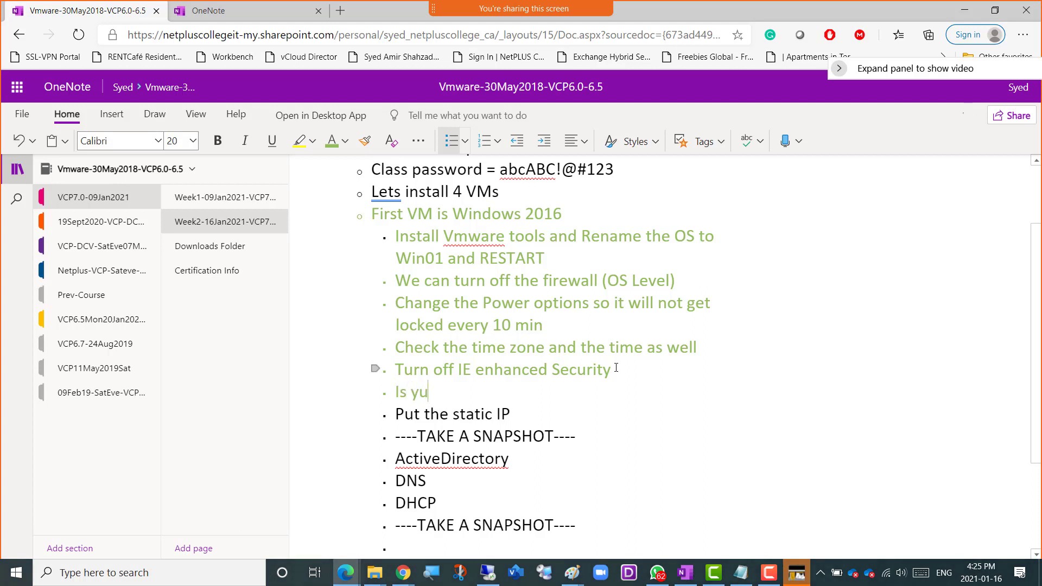
key(BackSpace)
text(our windows server 201)
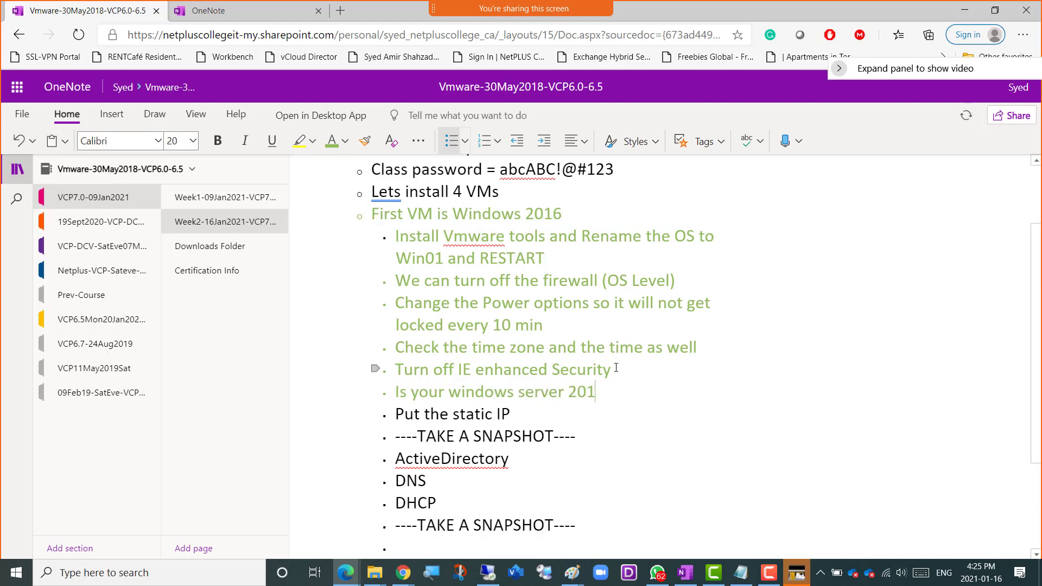
text(6 ACTIAVED fro)
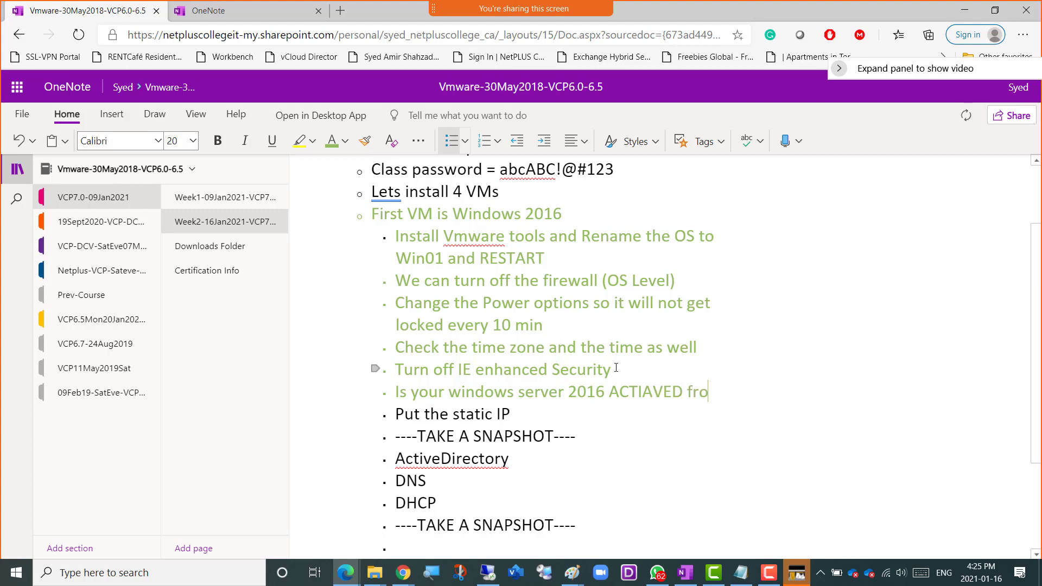
text(m the )
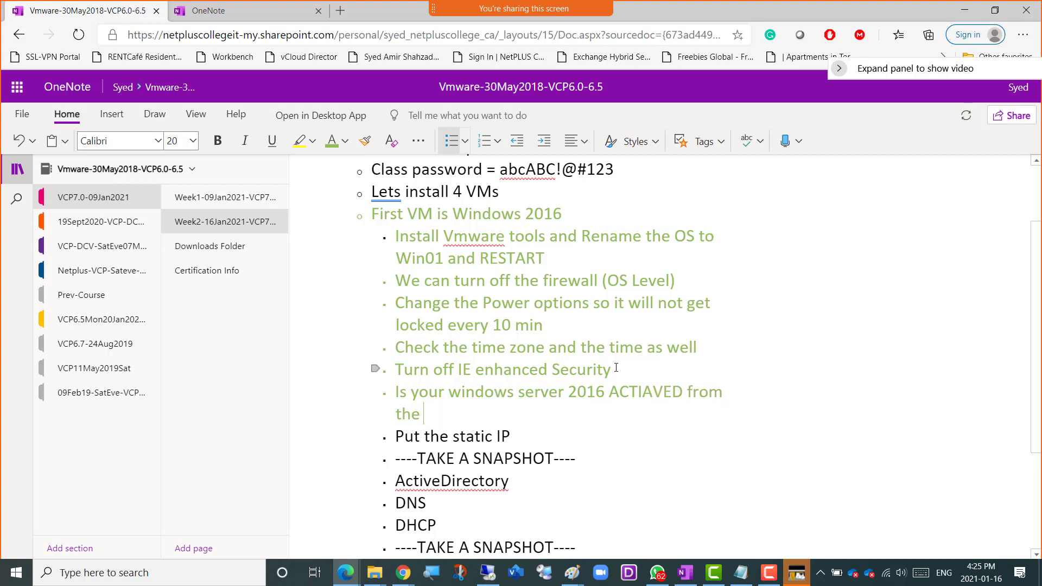
text(trial?)
key(Left)
text(version)
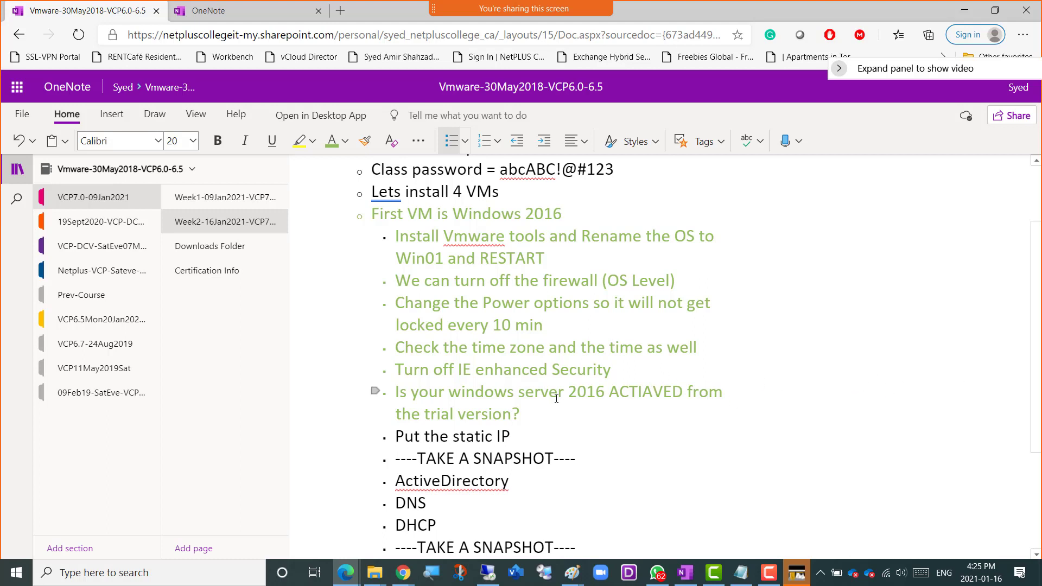
Switch to the Win01 virtual machine and minimize Server Manager to show its desktop.
click(478, 581)
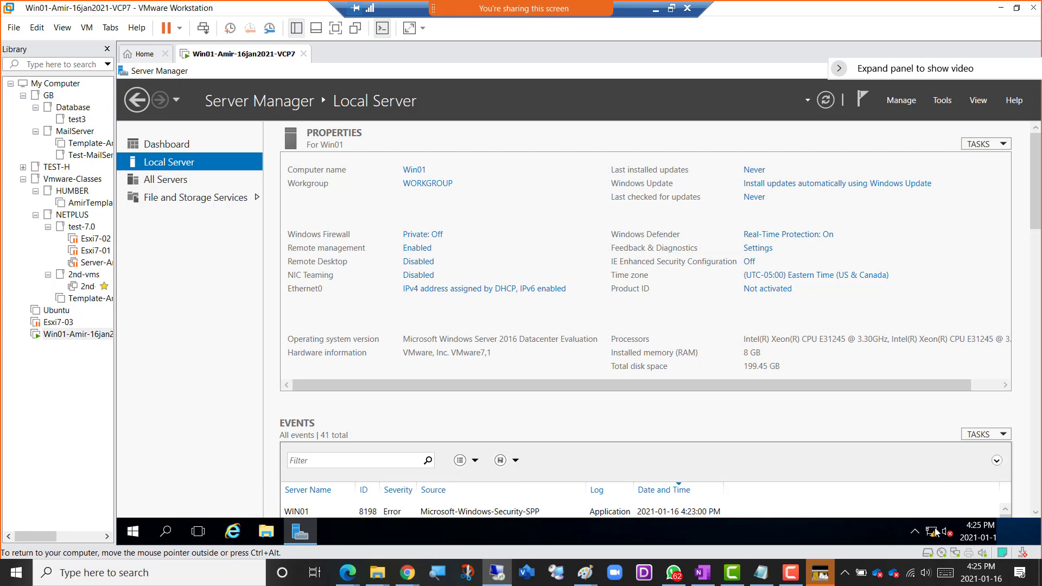
mouse_move(938, 534)
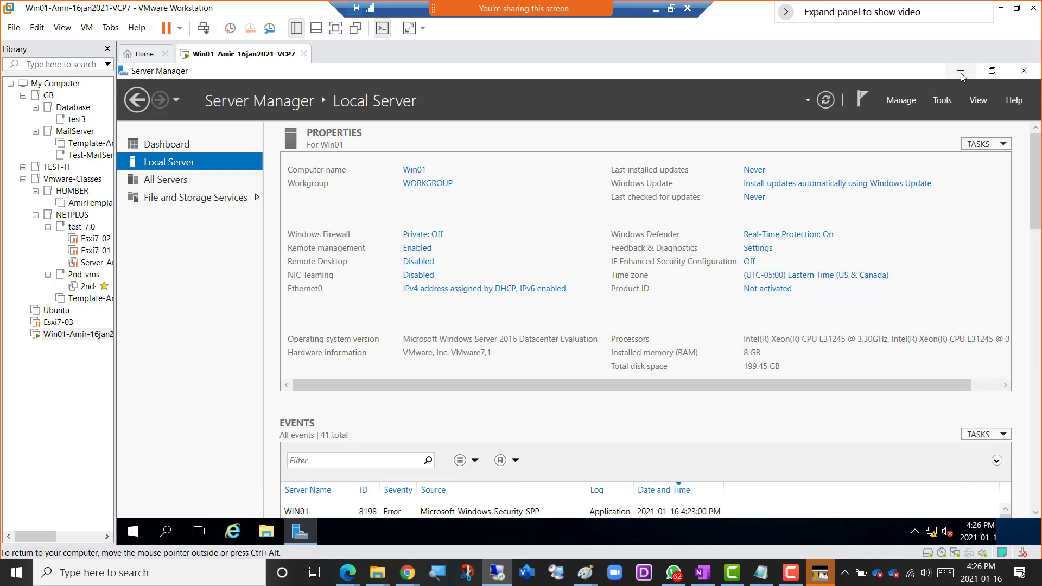
click(961, 71)
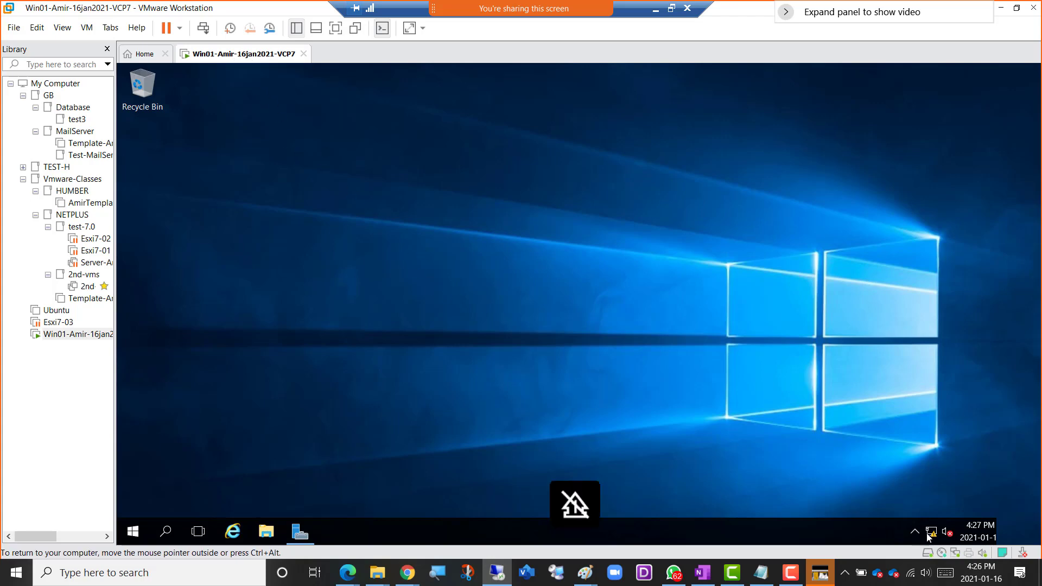
Check the network adapter's connection type in Win01's virtual machine settings and close them without changes.
right_click(234, 62)
click(317, 223)
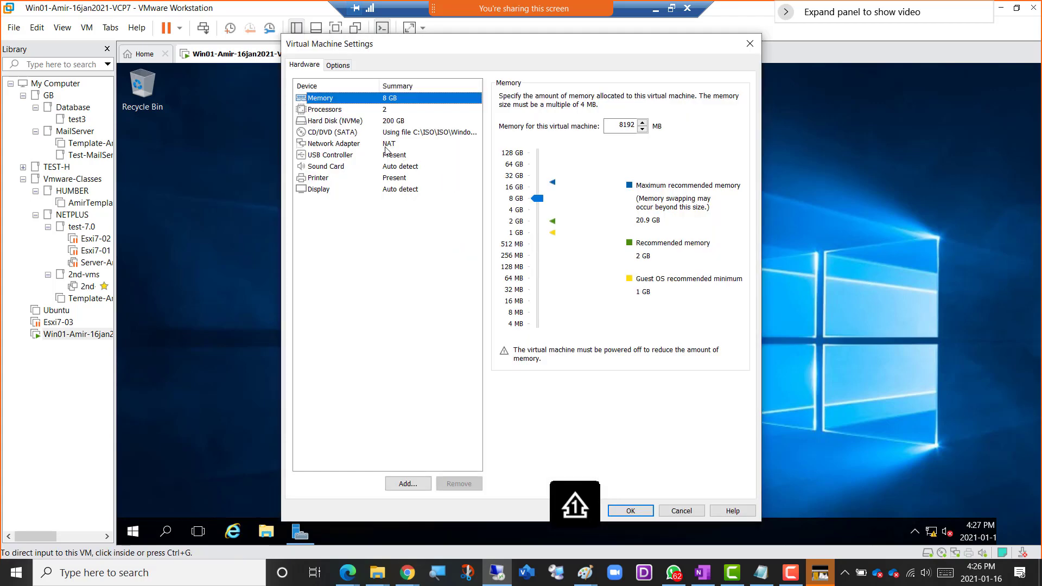
click(386, 146)
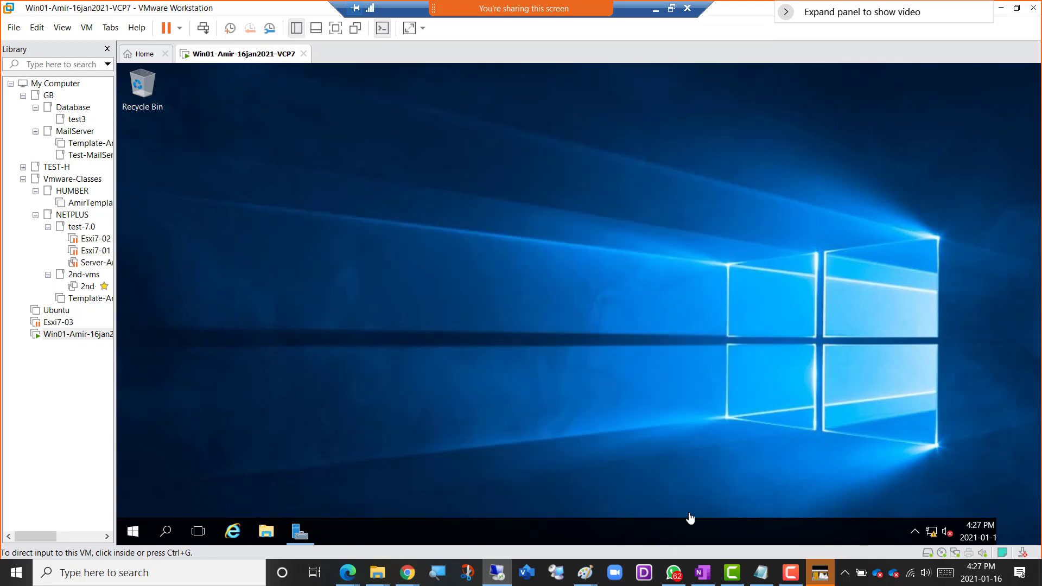
click(683, 512)
Minimize VMware Workstation and review the remote host's Network & Internet status settings.
drag(907, 14, 787, 75)
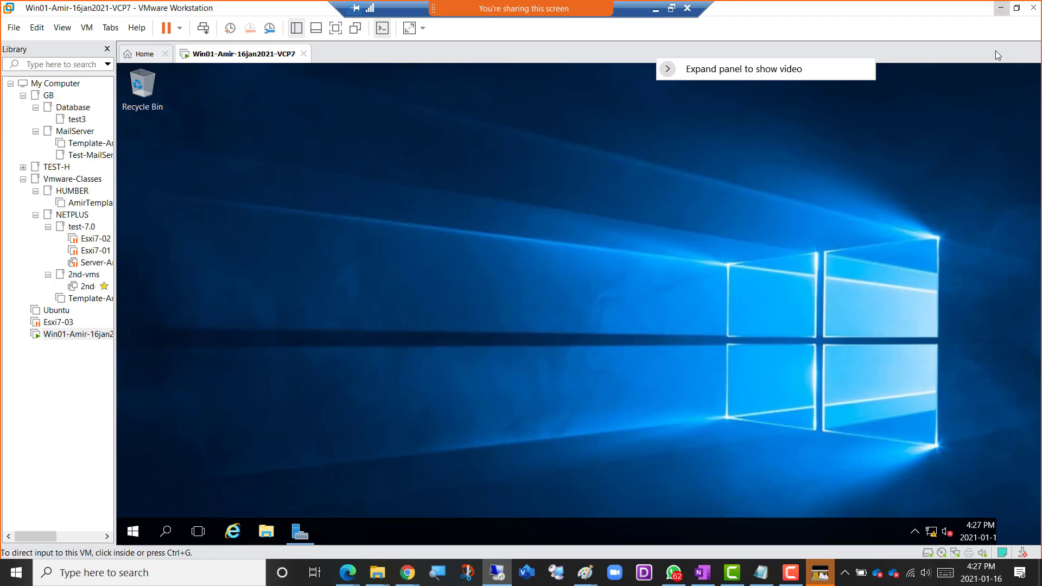
click(1001, 8)
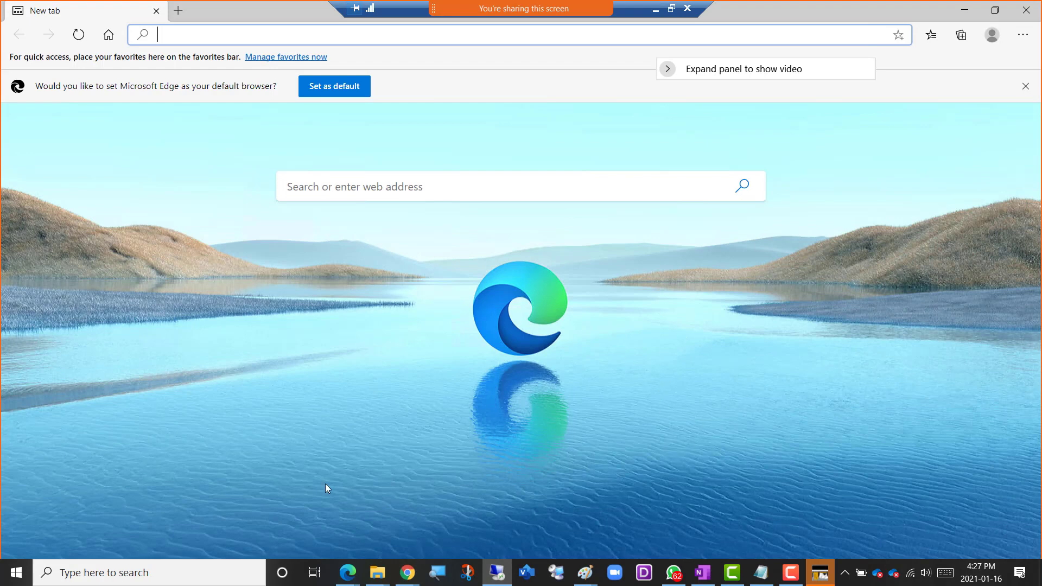
click(157, 573)
click(676, 492)
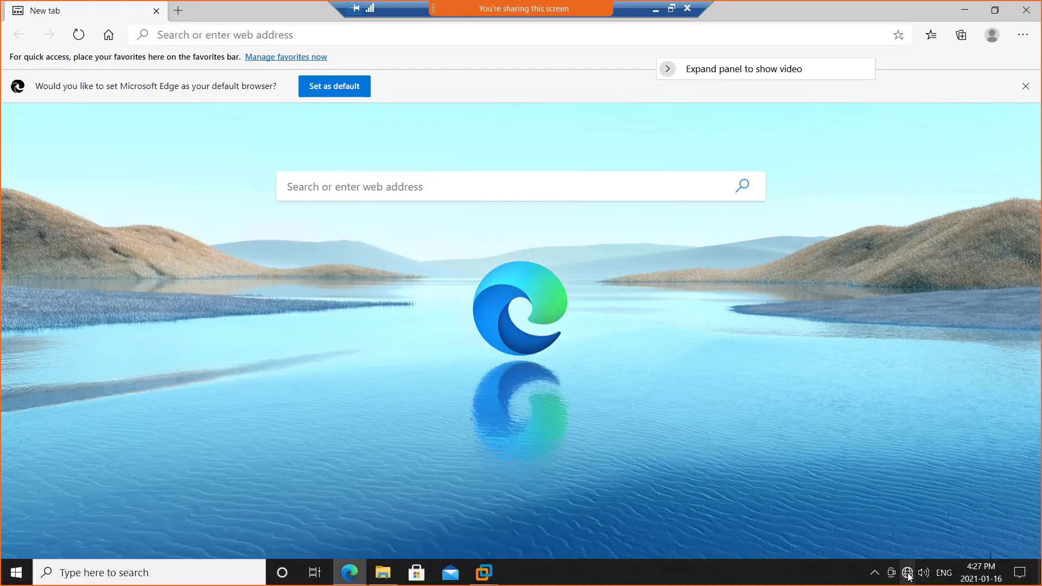
mouse_move(909, 576)
right_click(906, 571)
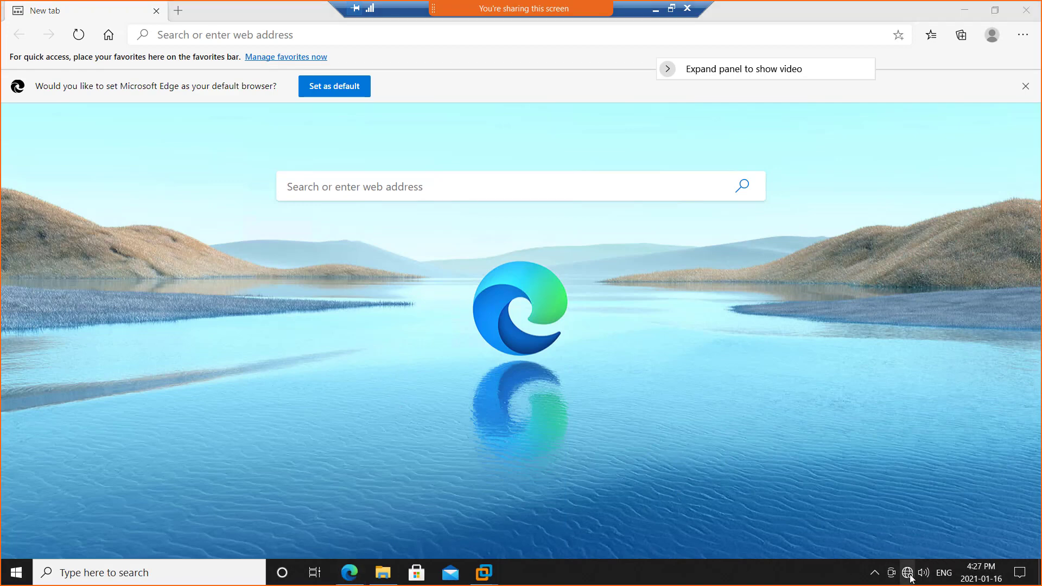
click(905, 567)
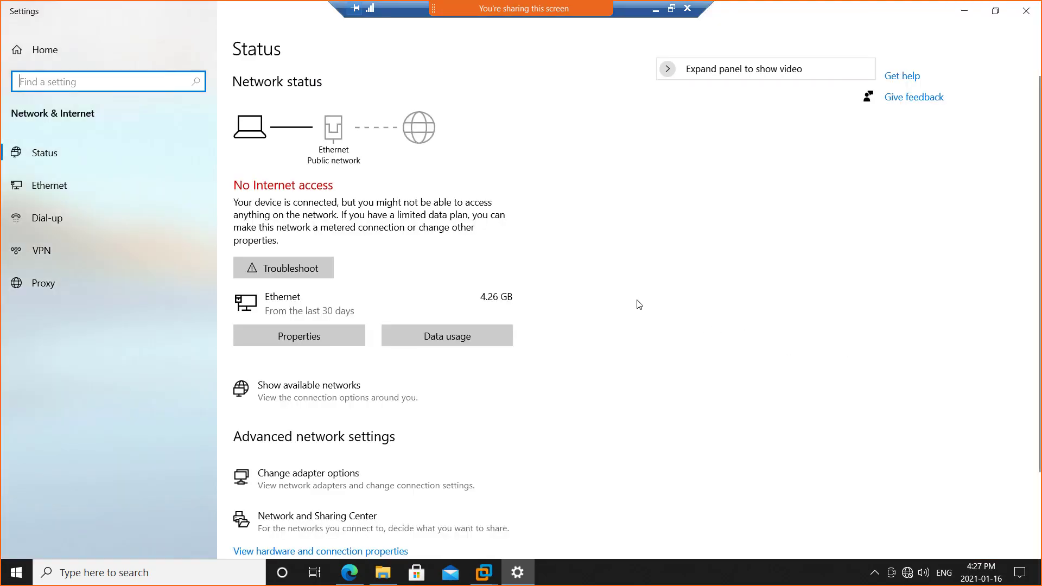
scroll(557, 368, down, 3)
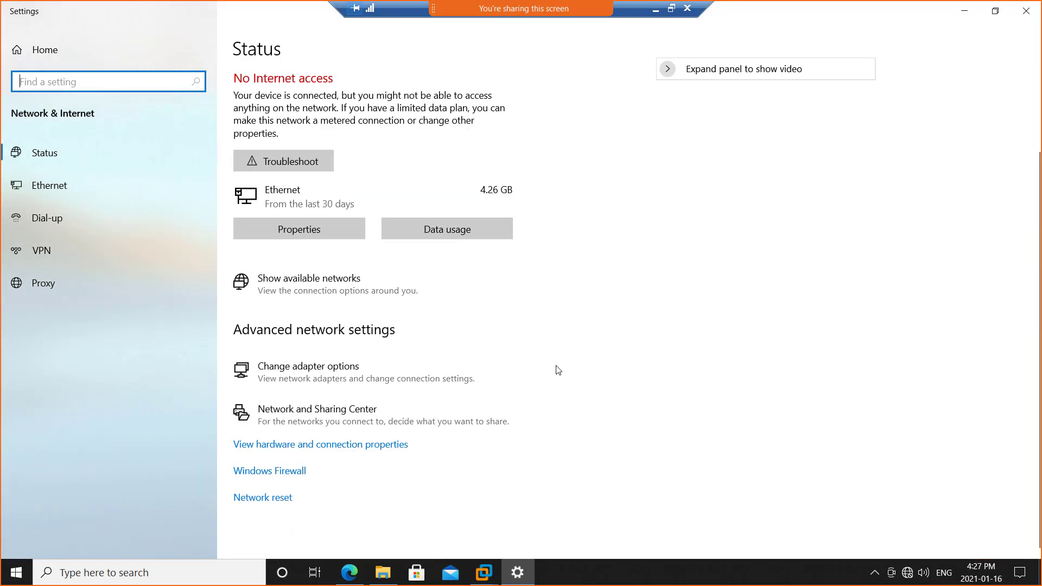
scroll(252, 498, up, 3)
scroll(256, 475, down, 3)
Troubleshoot the host's Ethernet adapter and try the repairs as an administrator, entering the admin account password to authorize them.
click(275, 167)
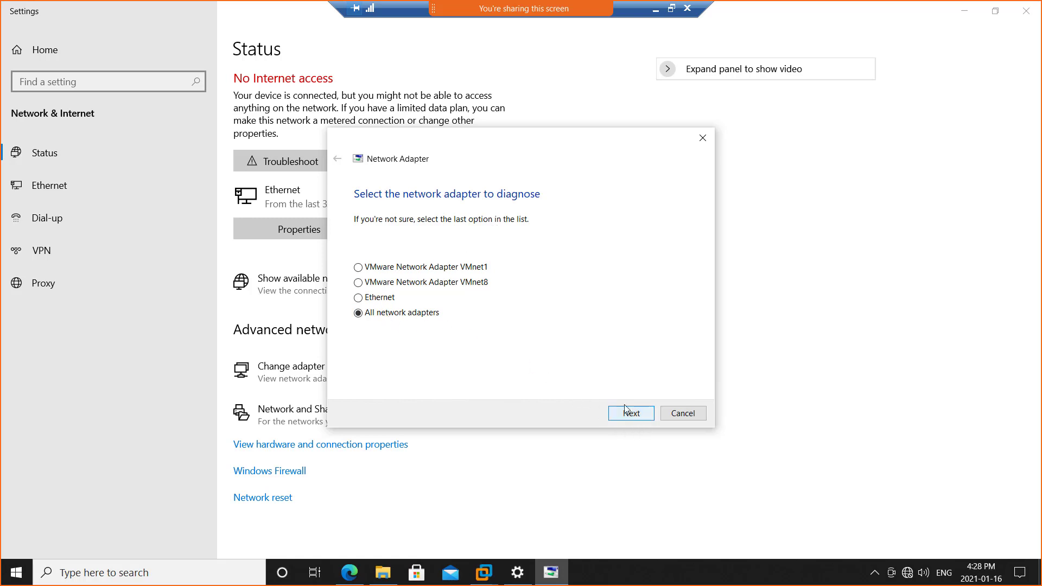
click(381, 297)
click(630, 414)
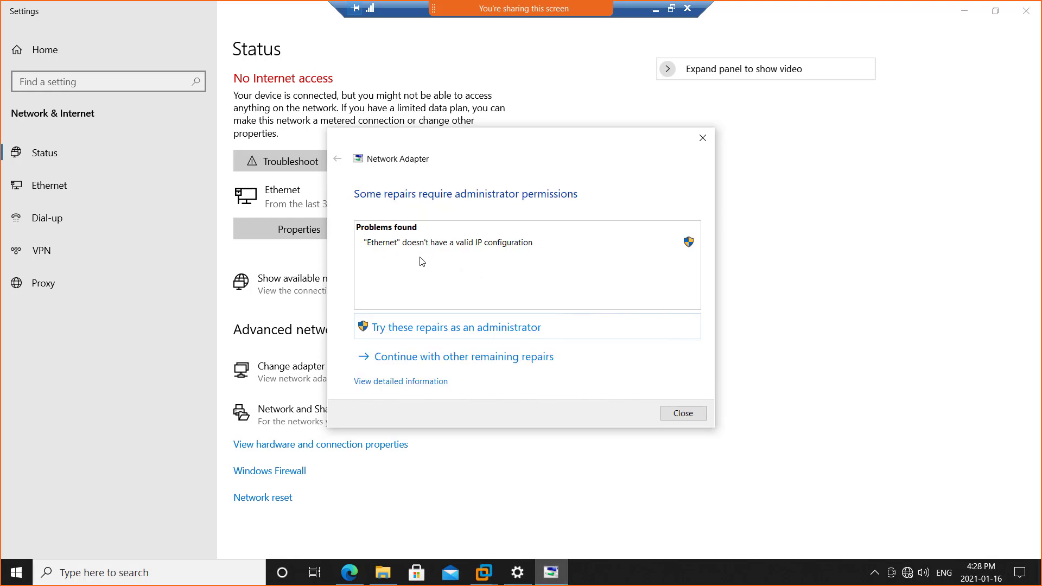
click(457, 329)
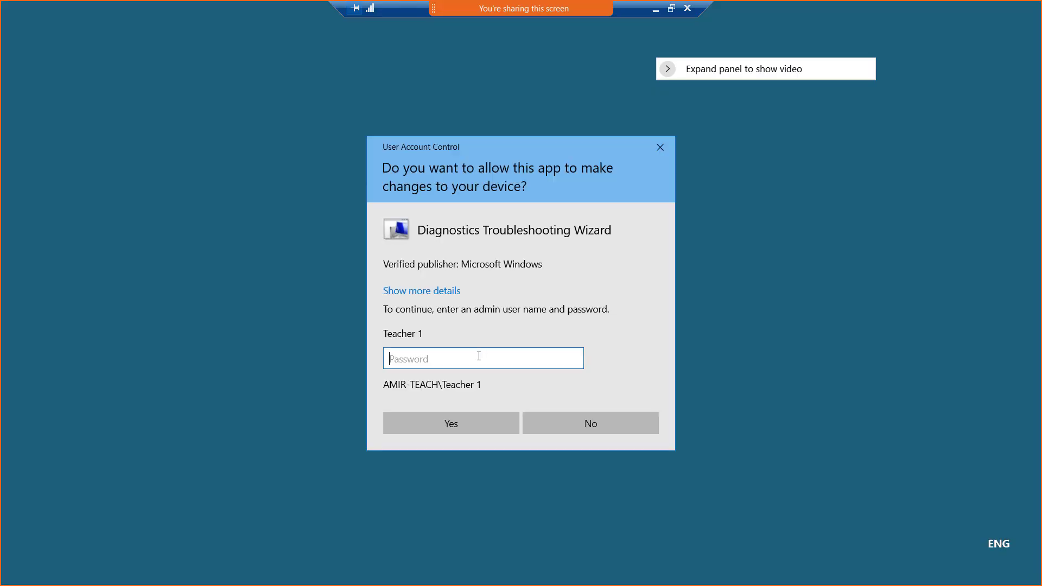
text(••••••)
click(476, 423)
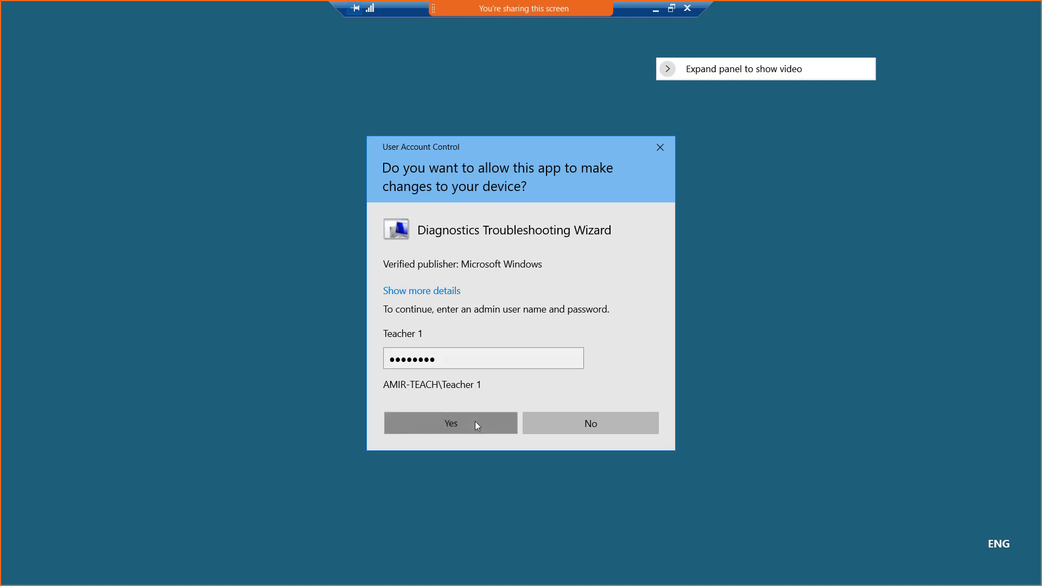
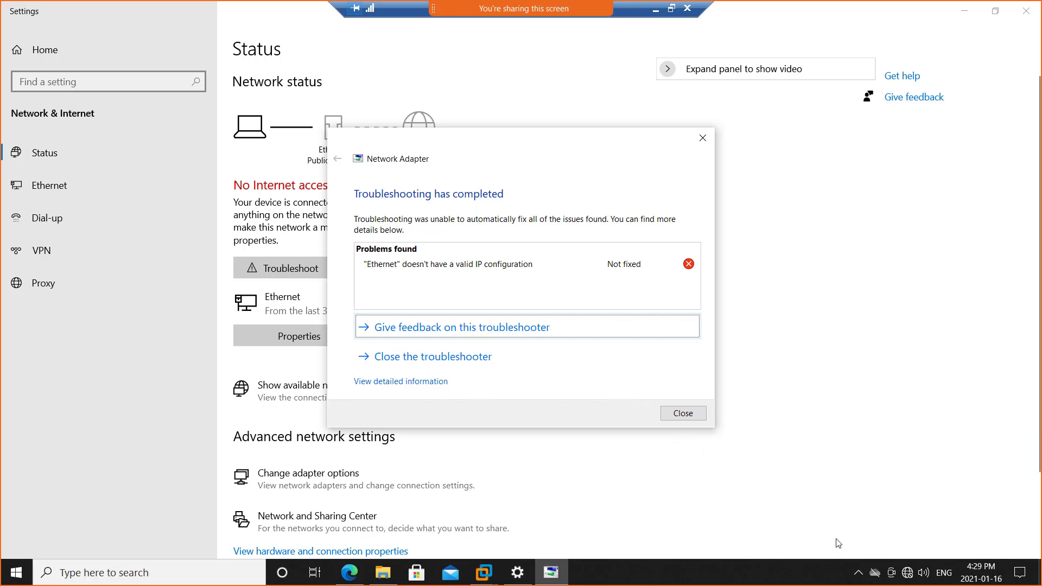
Close the network troubleshooter and switch back to the Win01 virtual machine in VMware Workstation.
click(675, 416)
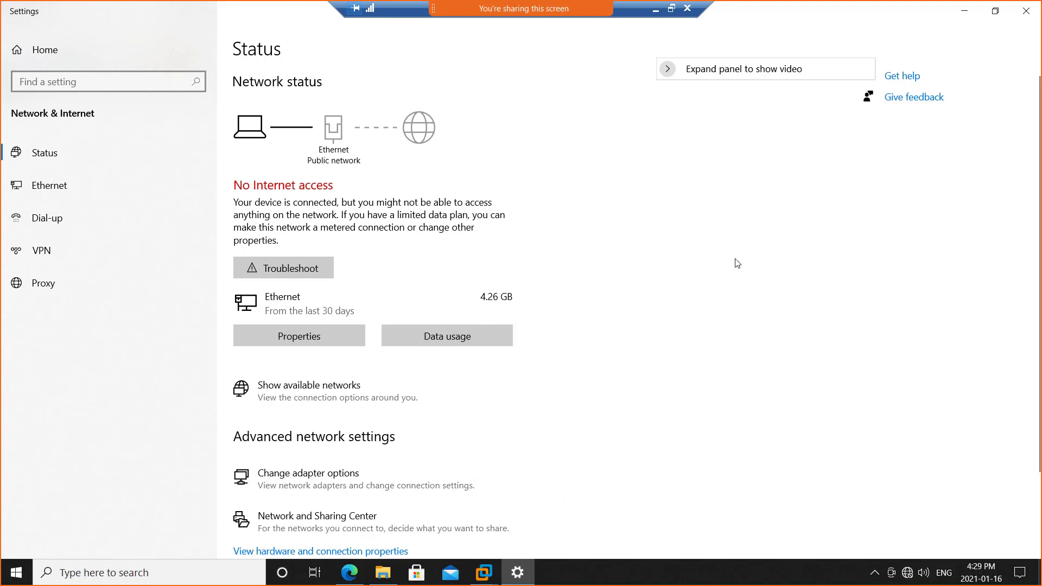
click(483, 572)
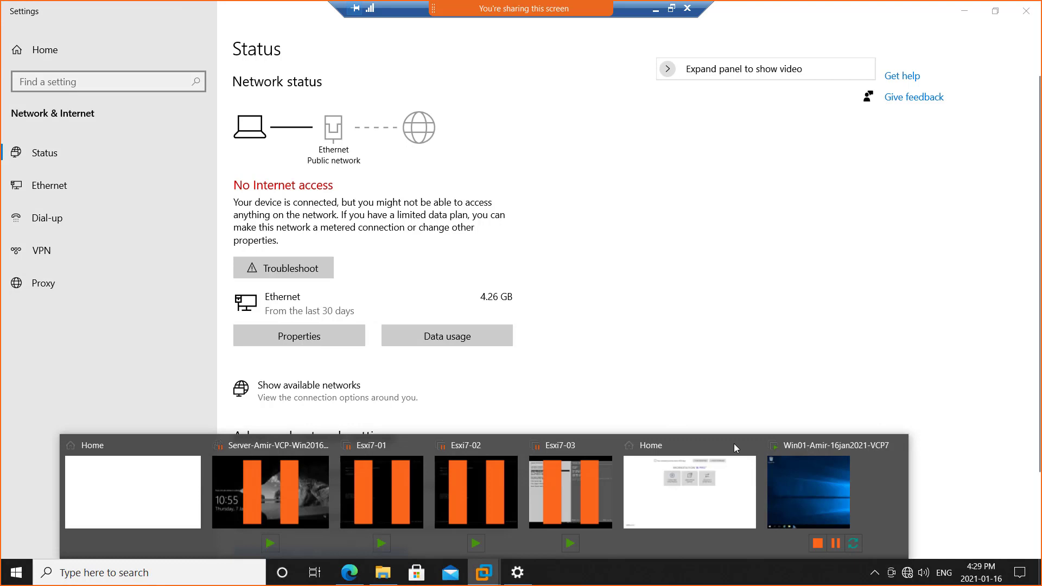
click(803, 488)
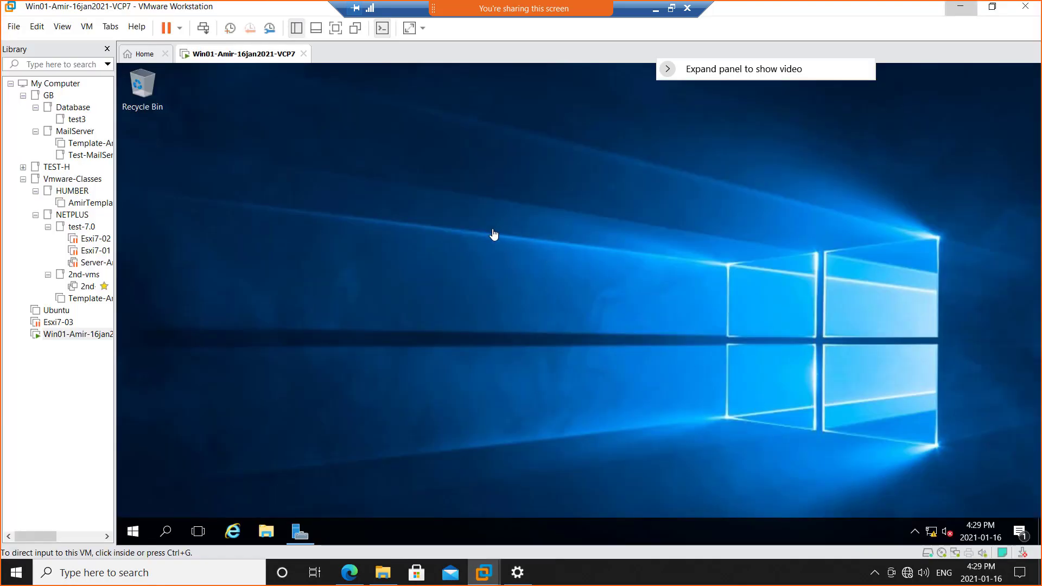
click(280, 184)
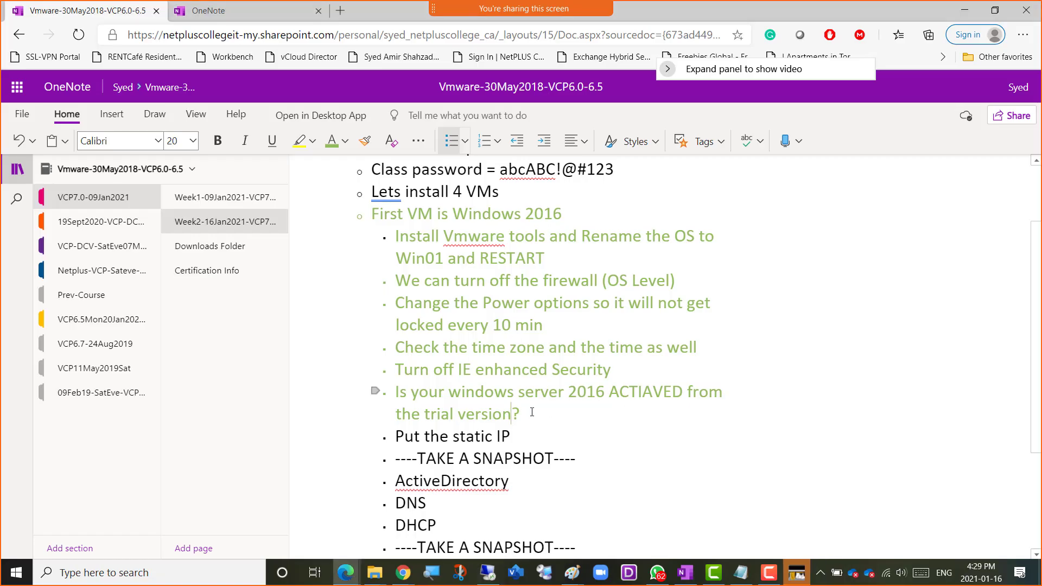
Correct the spelling to "ACTIVATED" in the OneNote checklist line about the Windows Server 2016 trial version.
triple_click(513, 413)
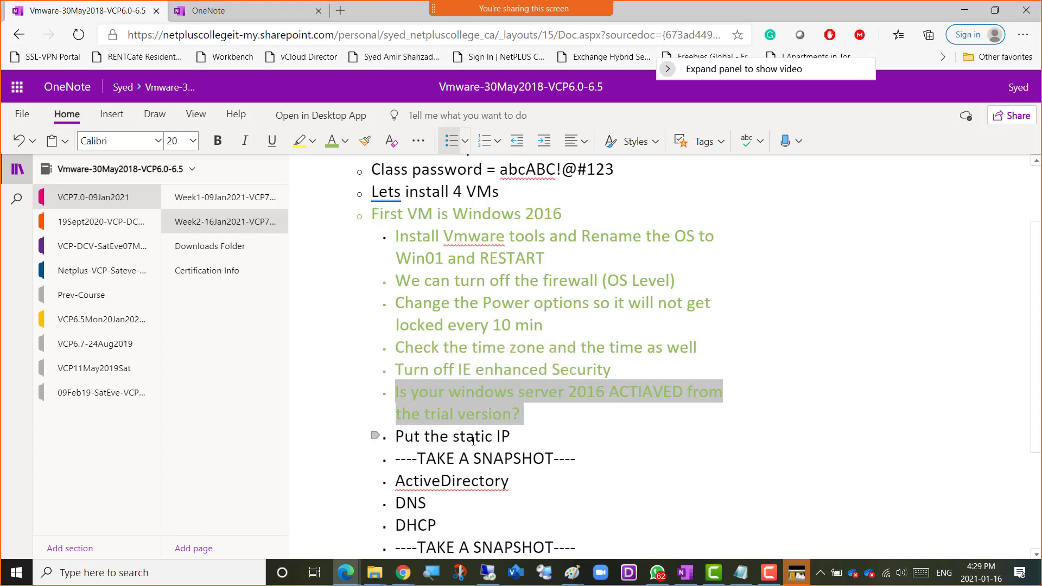
triple_click(445, 429)
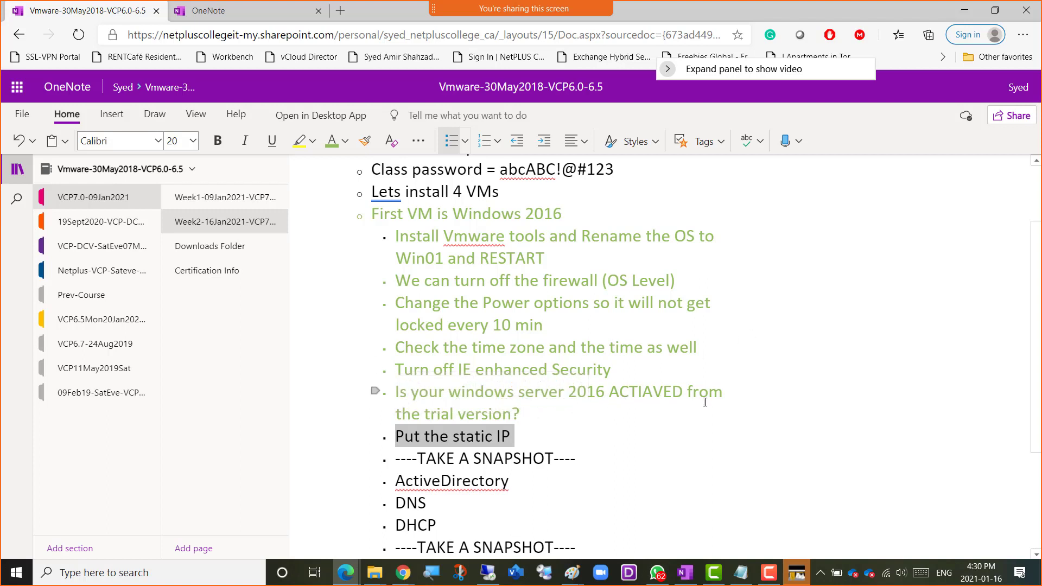
click(644, 393)
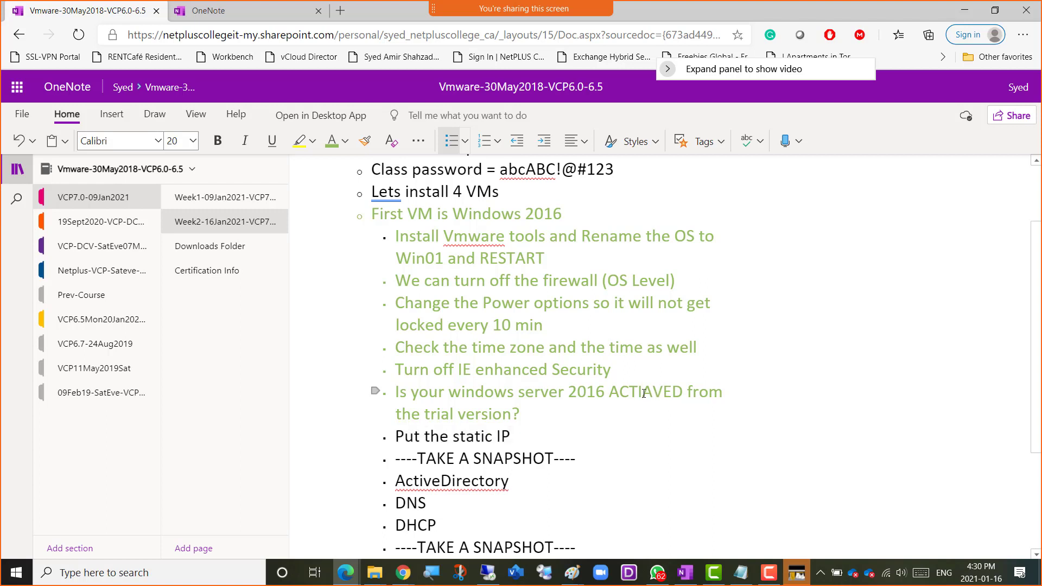
click(653, 393)
key(BackSpace)
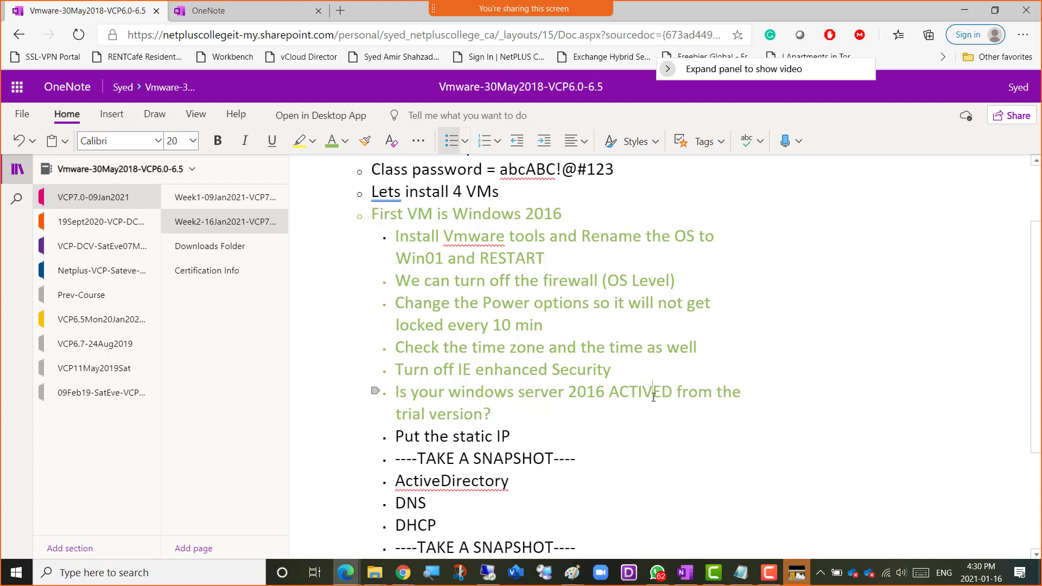
text(ATE)
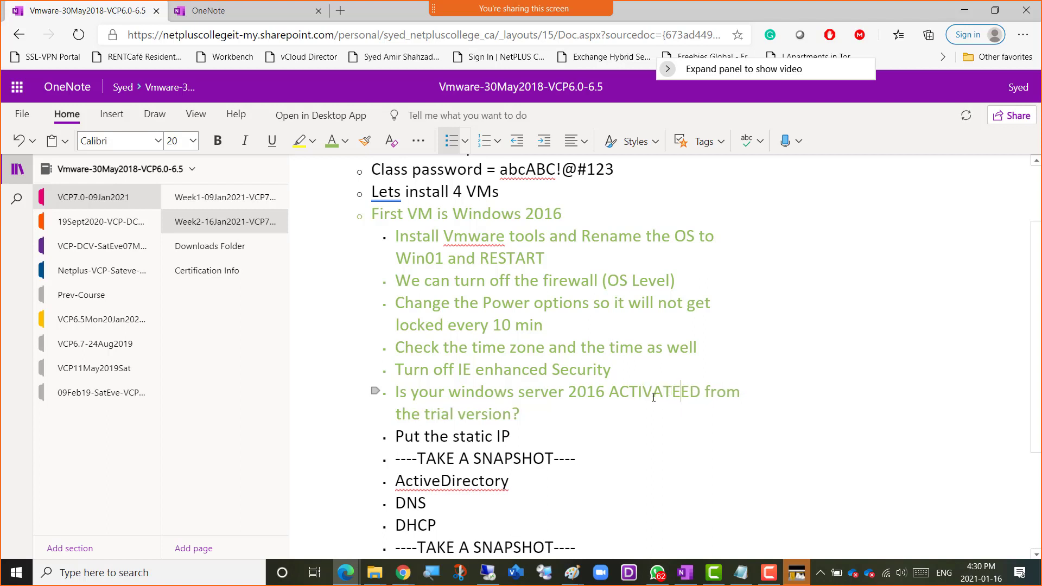
key(BackSpace)
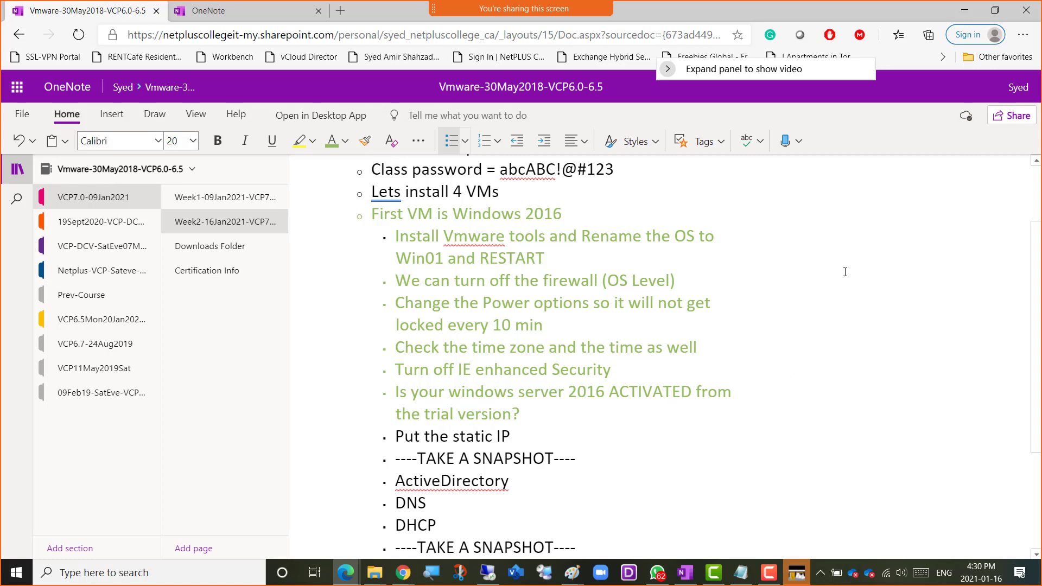
Switch to Win01 and disable Internet Protocol Version 6 (TCP/IPv6) in the properties of its Ethernet0 adapter.
click(964, 10)
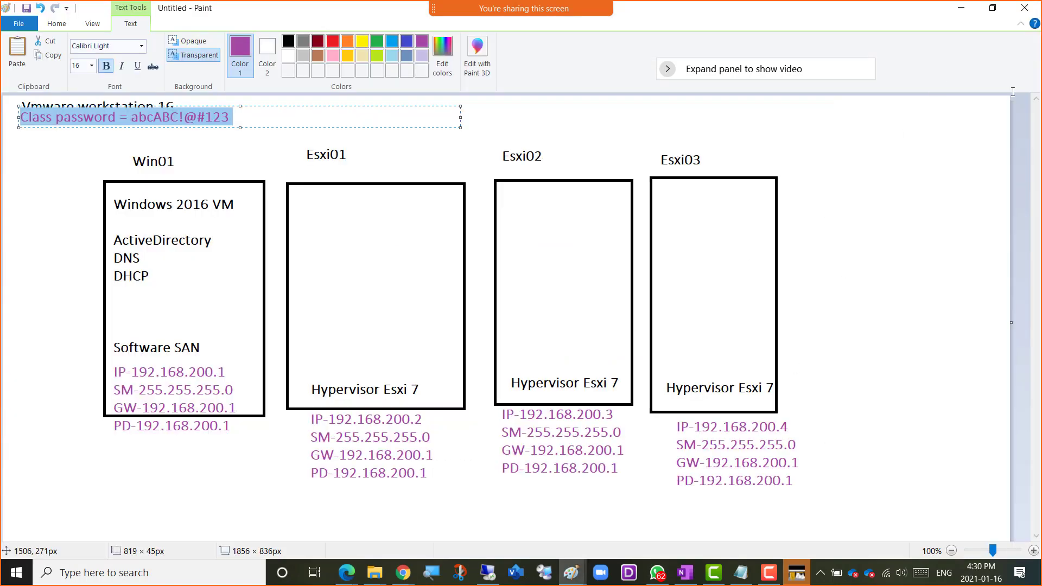
click(488, 573)
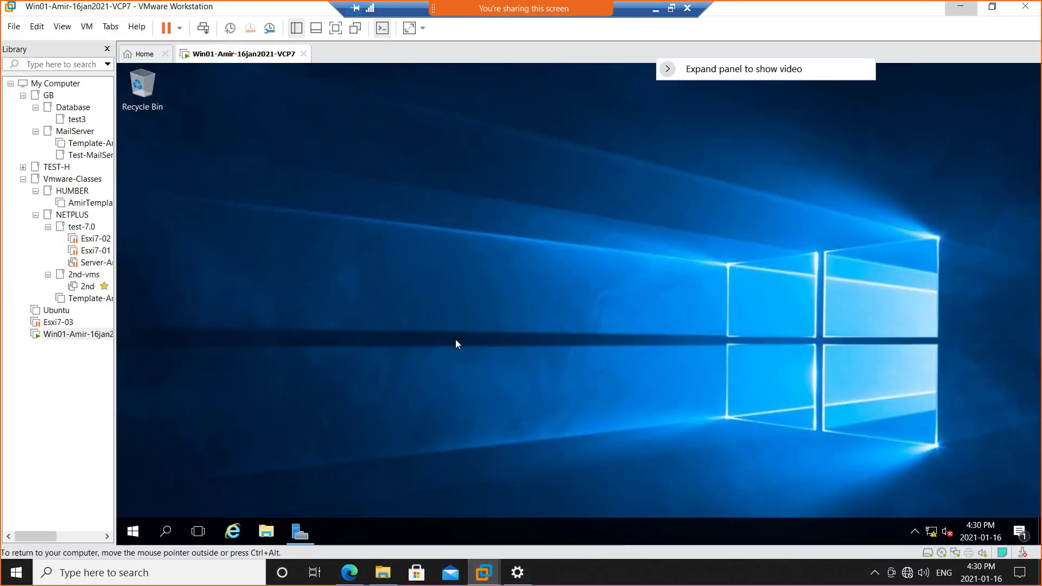
click(299, 535)
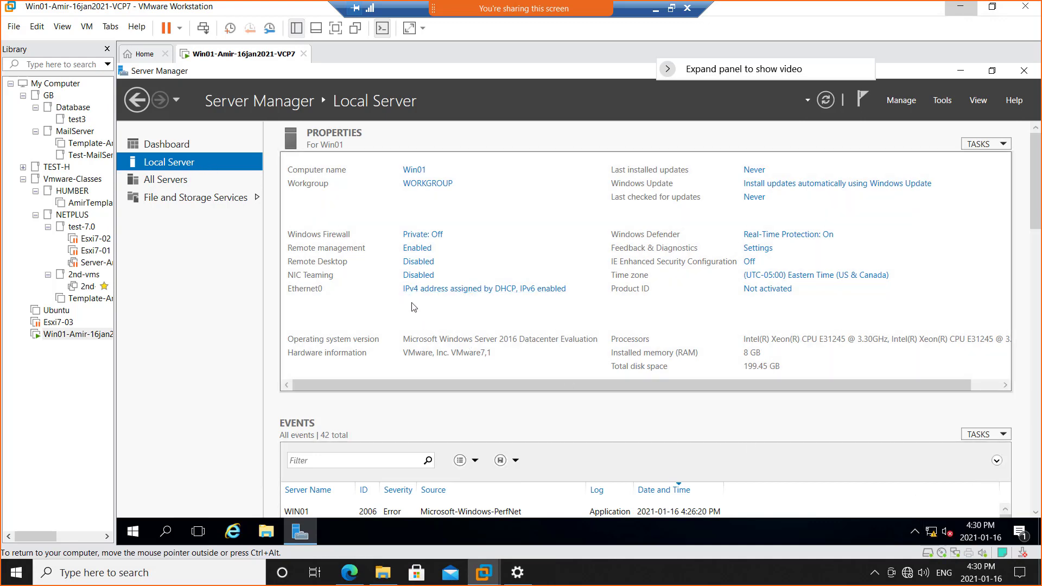
click(467, 293)
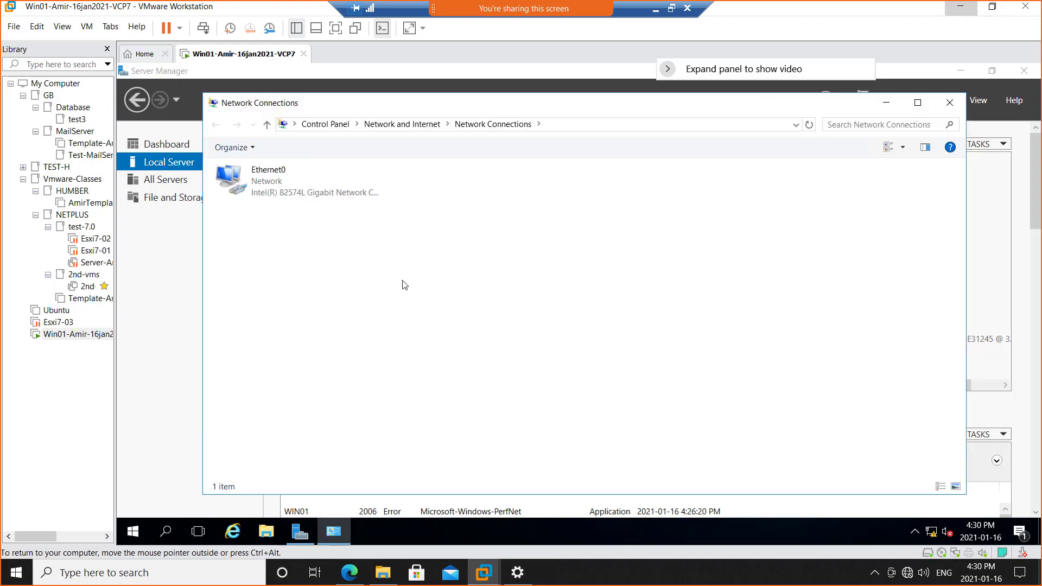
double_click(266, 182)
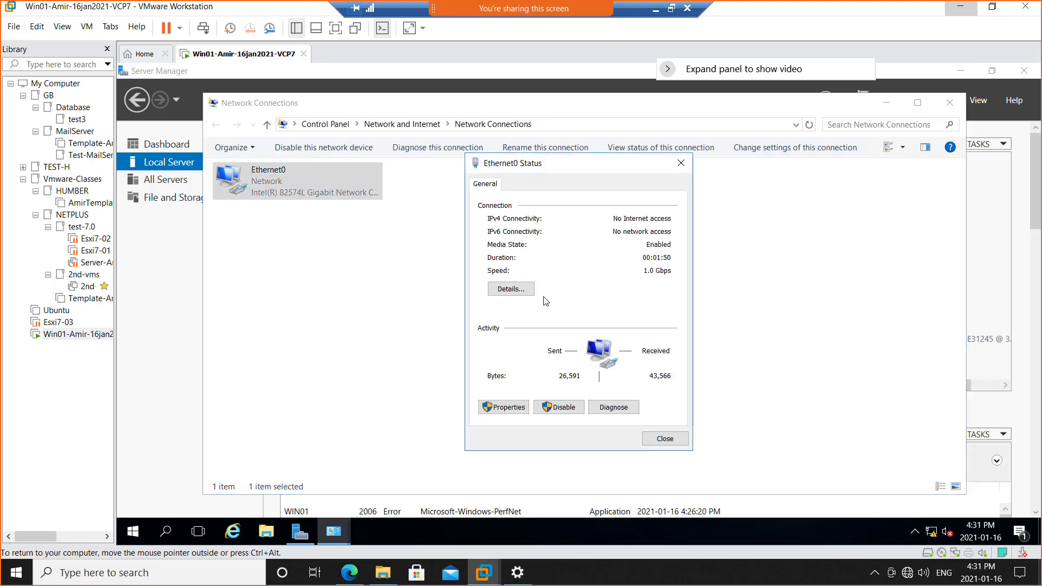
click(500, 407)
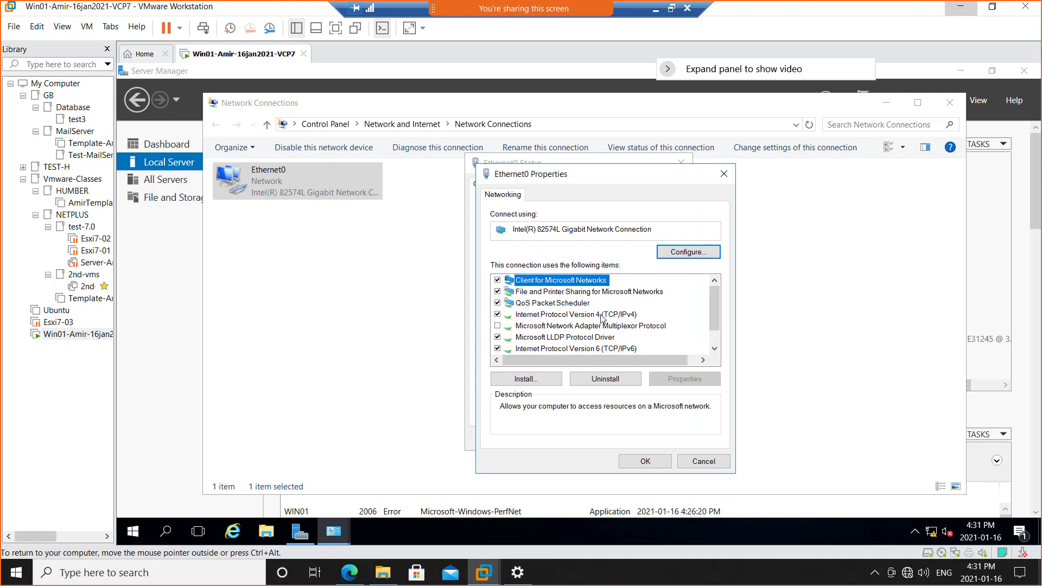
click(498, 349)
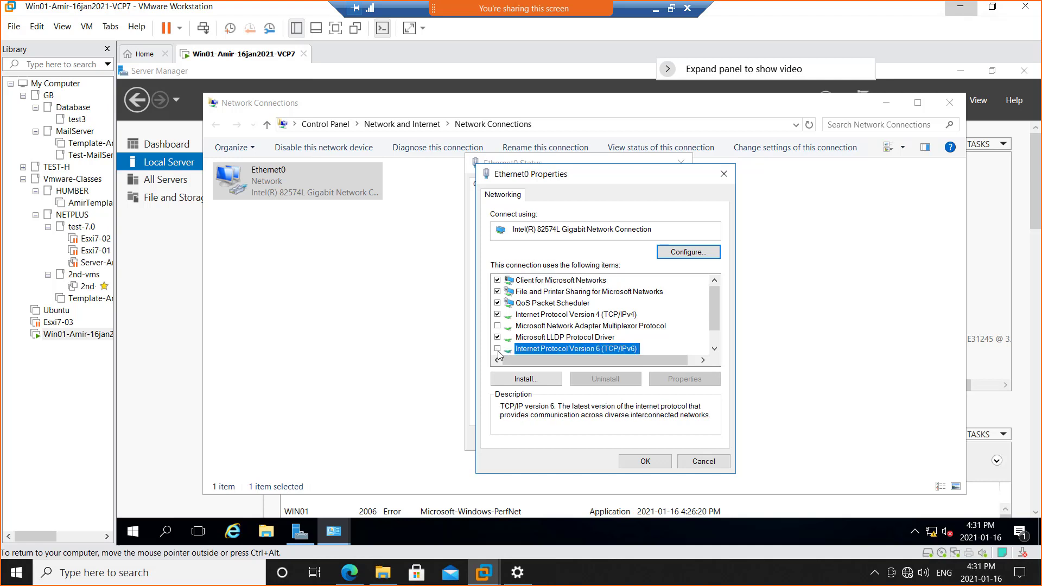
Assign Ethernet0 the static IPv4 address 192.168.200.1 with subnet mask 255.255.255.0.
double_click(588, 319)
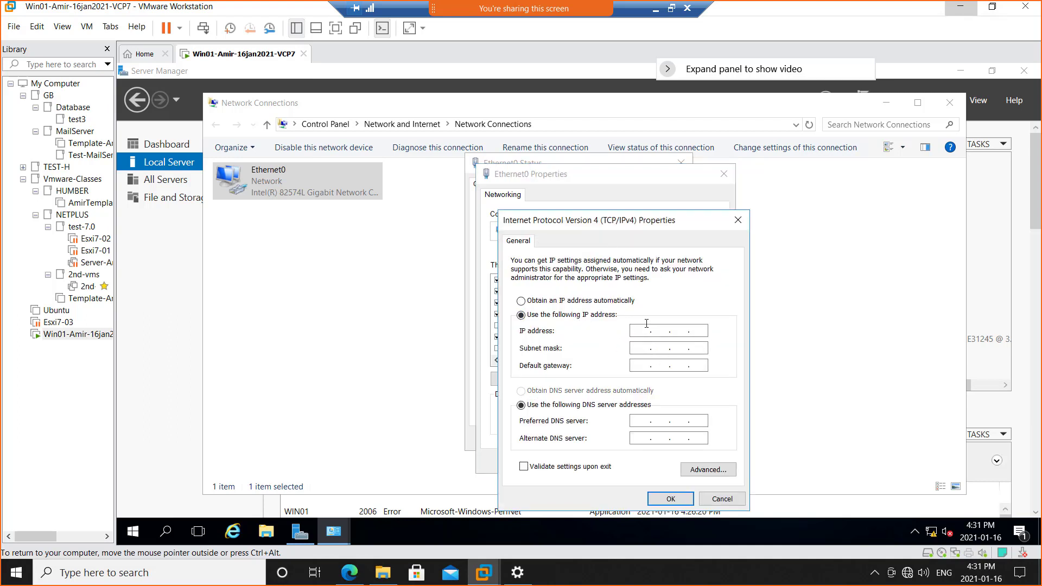
click(646, 325)
key(shift)
text(192 . )
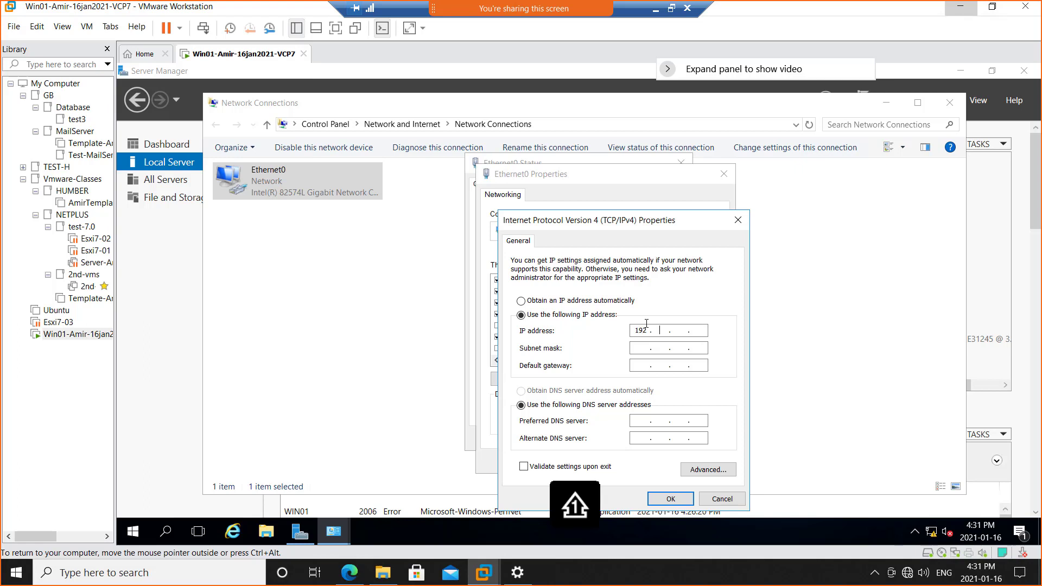
text(168 . 200 . )
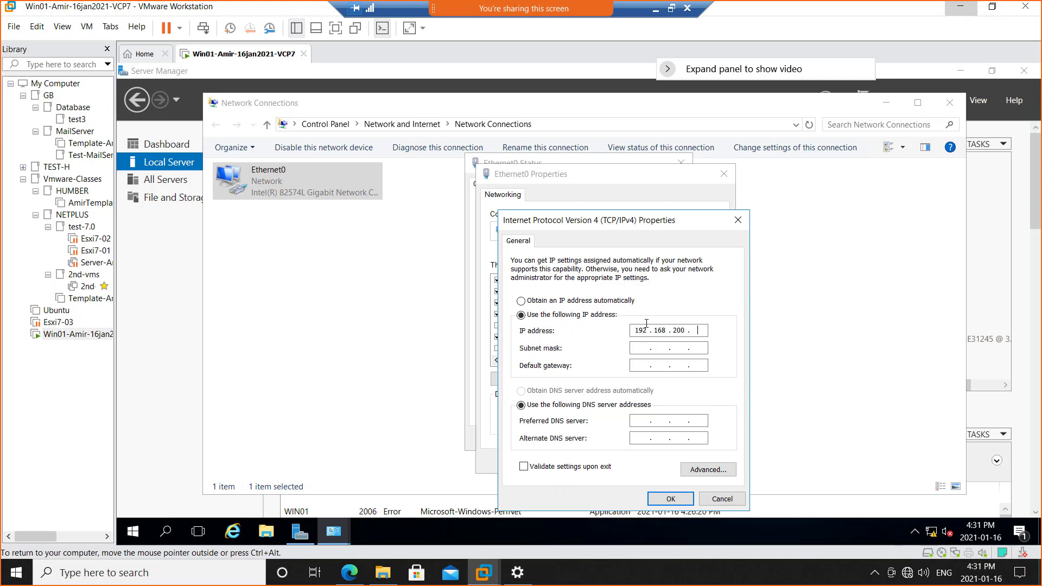
text(1)
key(Tab)
Set Ethernet0's default gateway and preferred DNS server to 192.168.200.1, apply the settings and close its status window.
key(Tab)
text(192 . 168 . 200)
key(Tab)
key(Tab)
text(192 . 168 . 200)
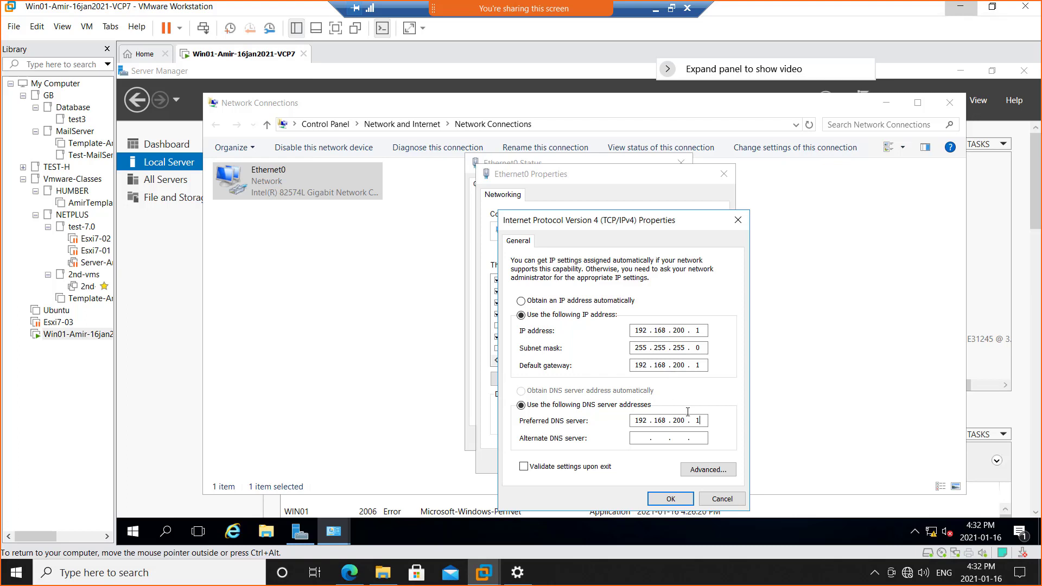
click(656, 500)
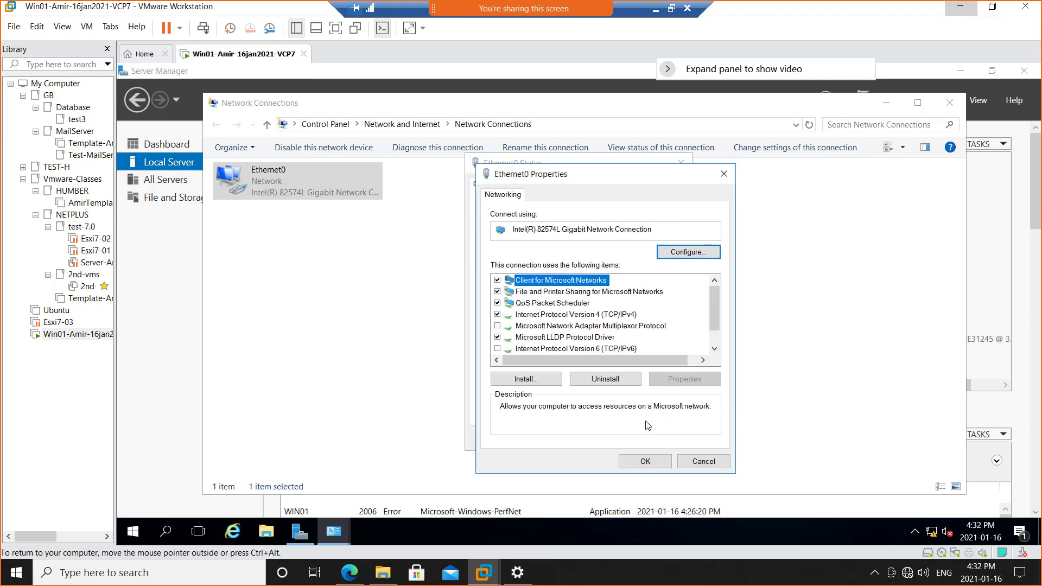
click(640, 462)
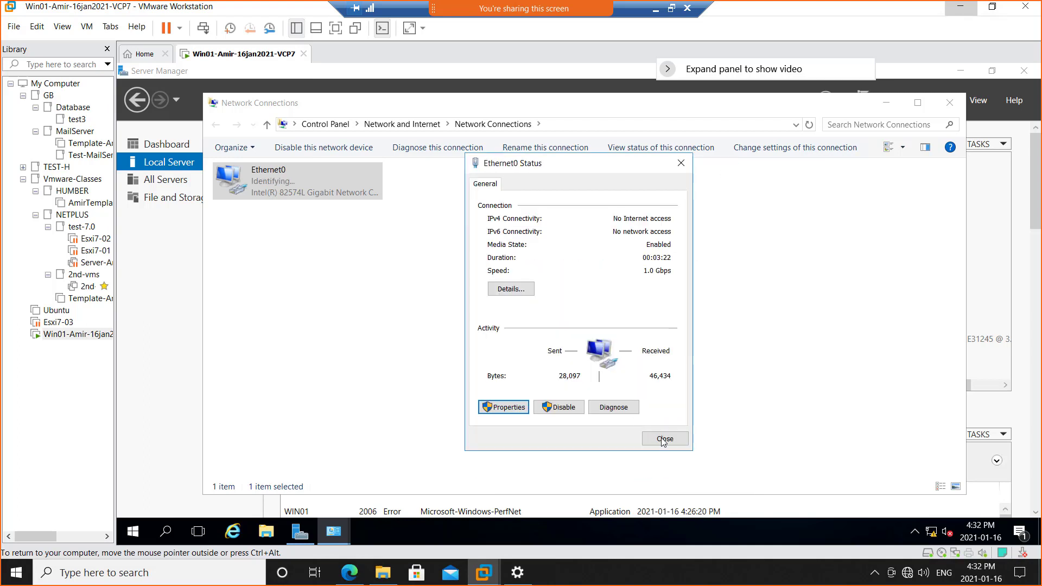
click(661, 444)
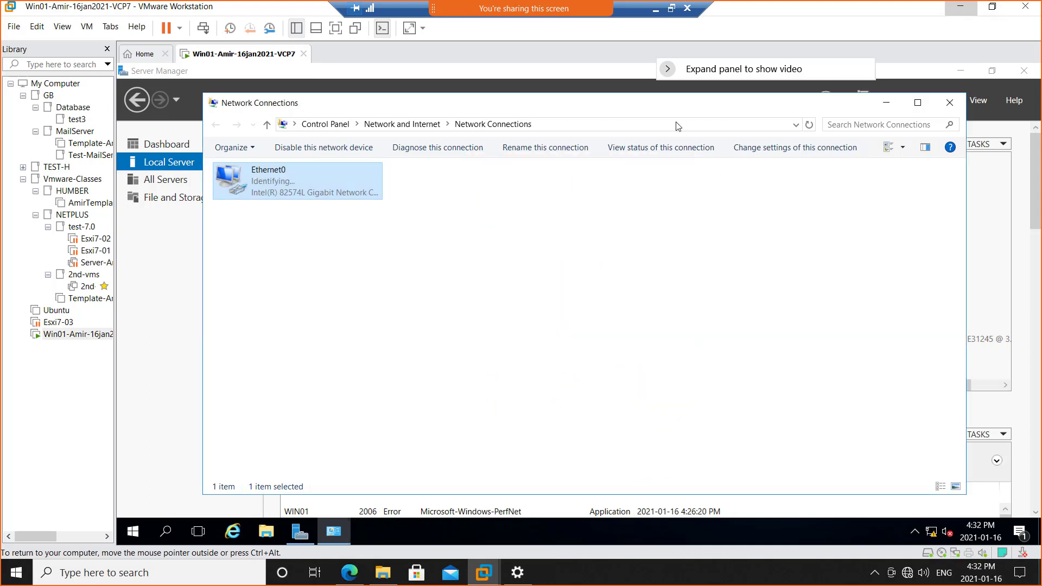
Minimize the remote session and take a screen snip of the whole Win01 and Esxi01–03 diagram in Paint.
click(656, 11)
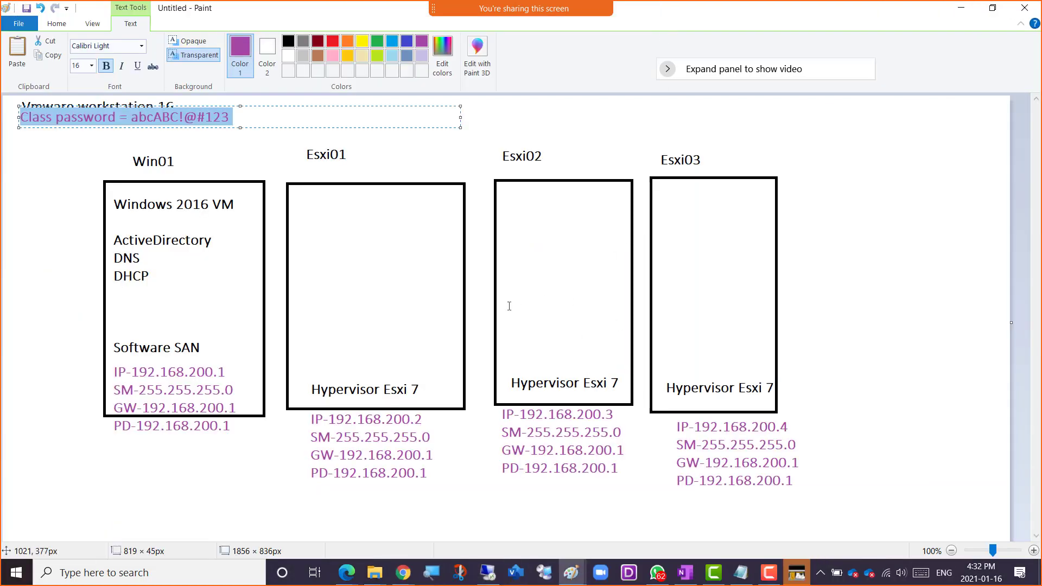
click(782, 353)
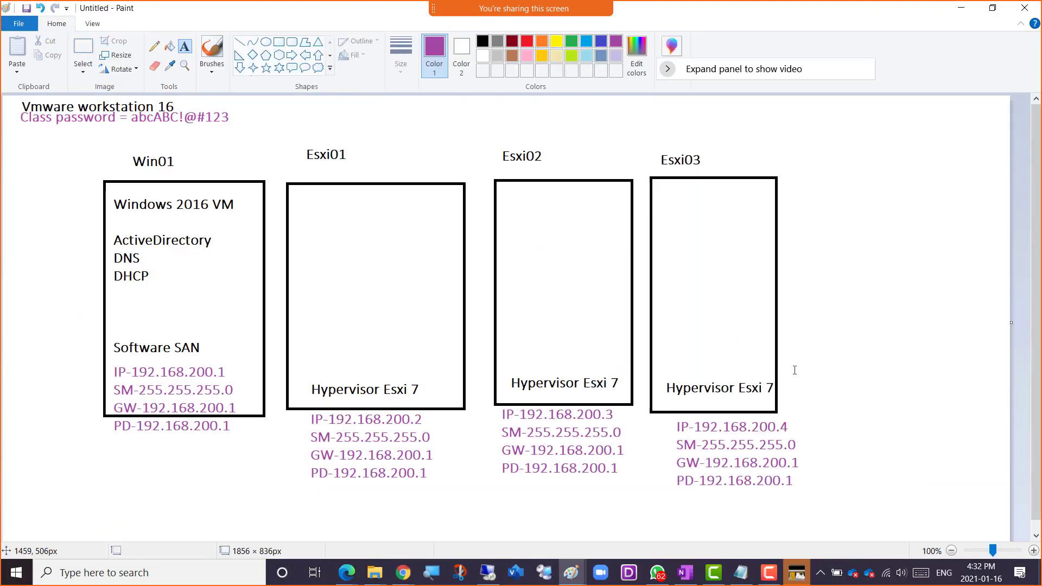
key(super+shift+s)
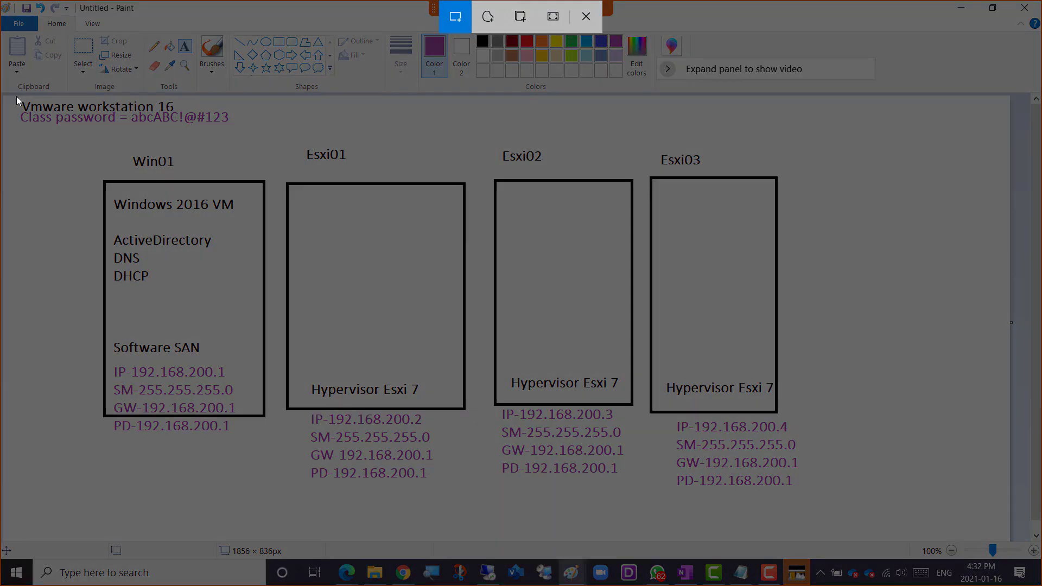
mouse_move(16, 97)
mouse_down()
mouse_move(431, 326)
mouse_move(832, 506)
mouse_up()
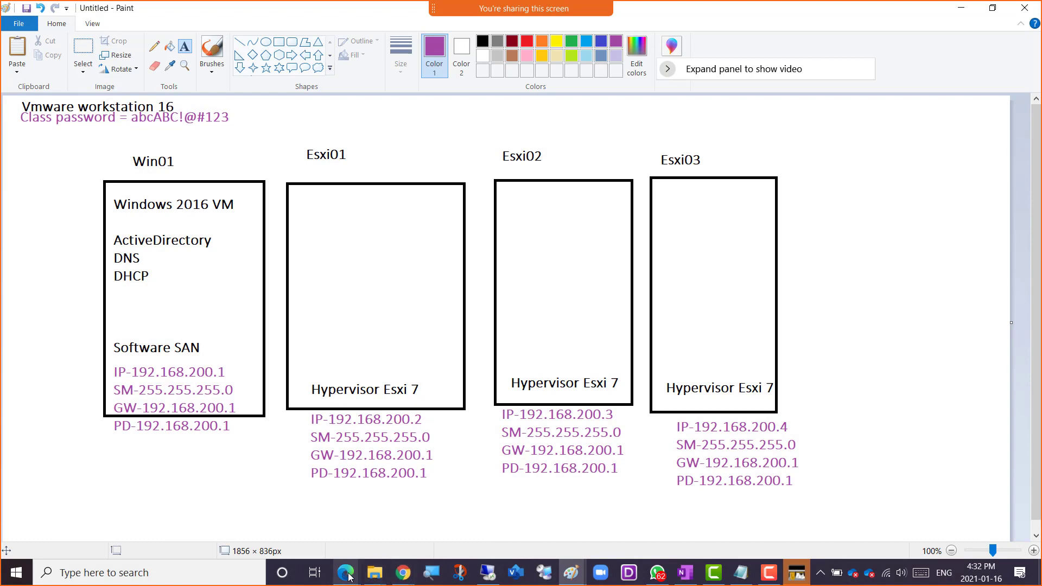
Paste the captured VM diagram into the OneNote lab page above the class password line.
mouse_move(348, 577)
click(413, 513)
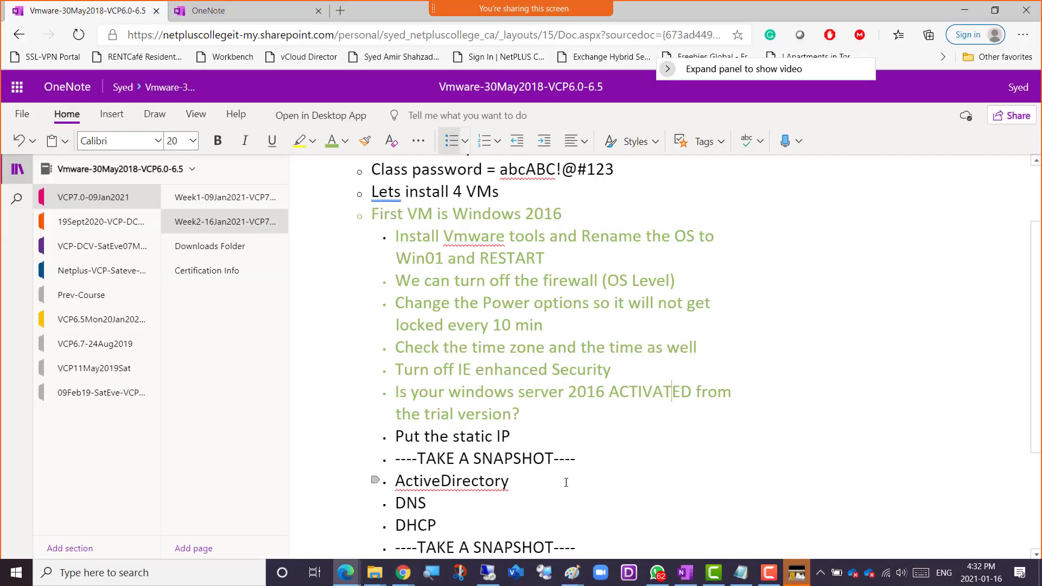
click(524, 193)
scroll(510, 184, up, 1)
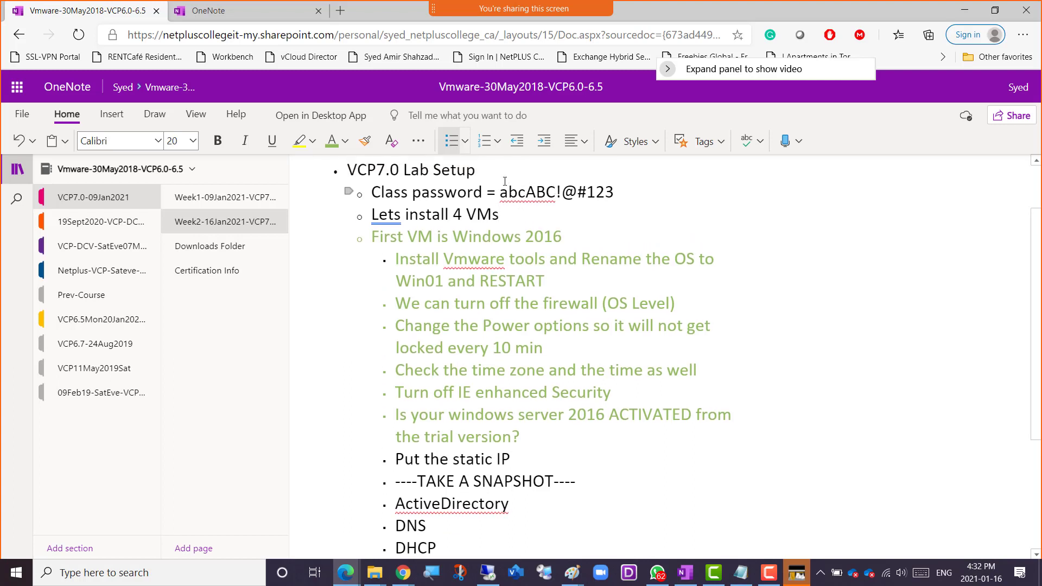
scroll(497, 174, up, 2)
key(ctrl+v)
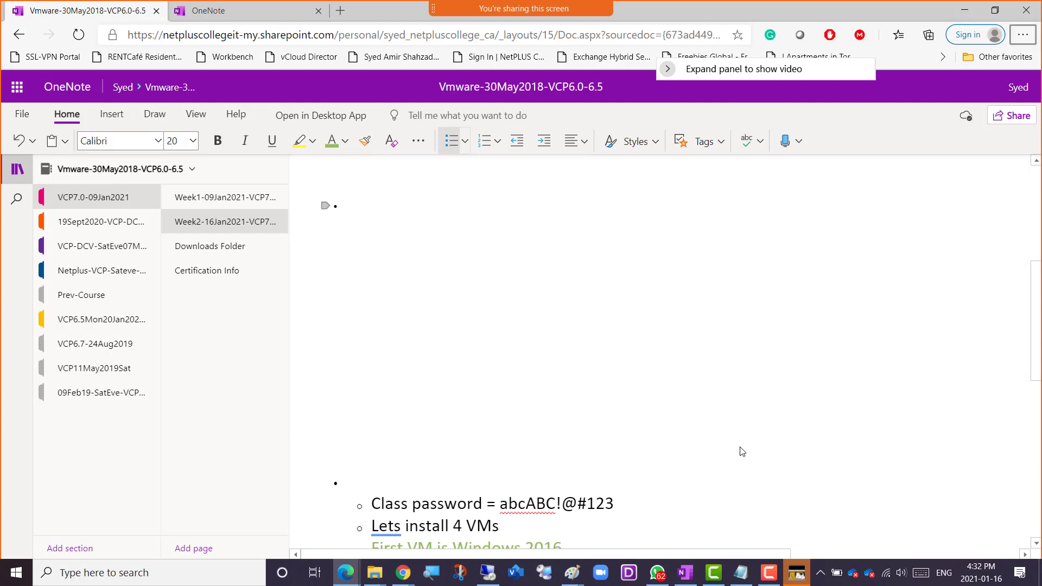
Recolor the Windows Server 2016 activation item black in the OneNote checklist.
key(alt+Tab)
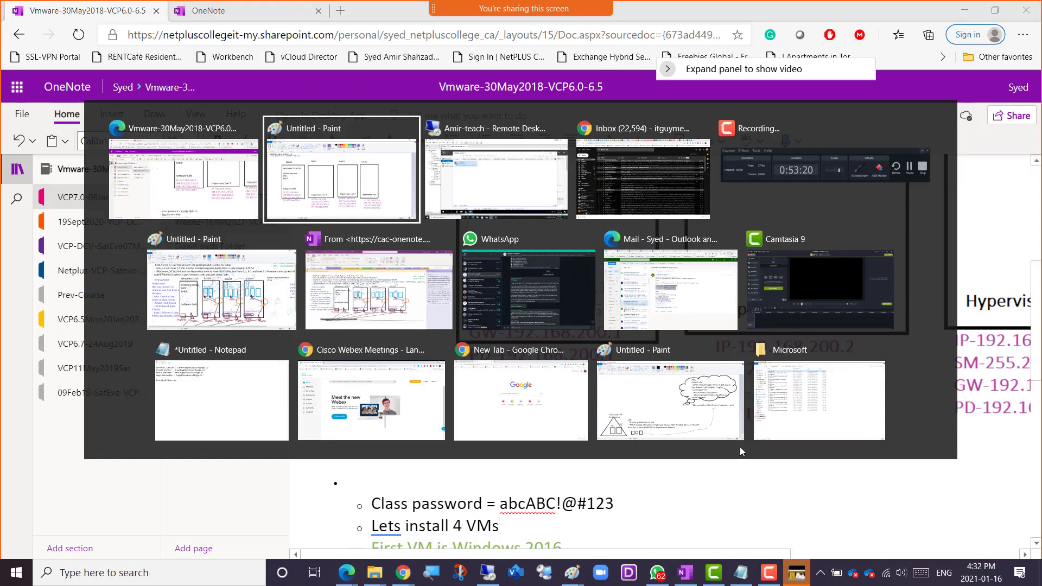
key(alt+Tab)
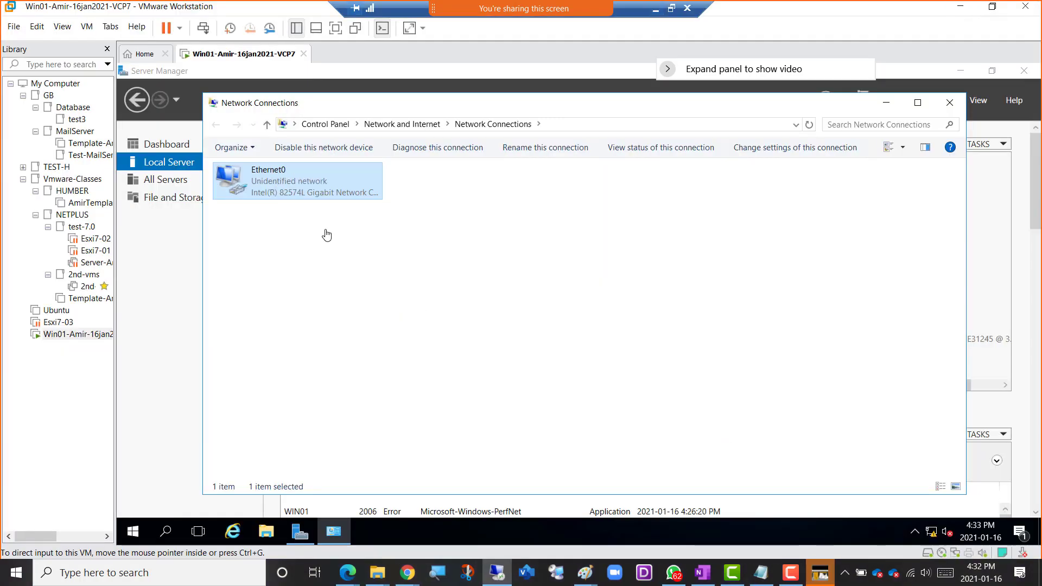
click(656, 8)
scroll(500, 379, down, 8)
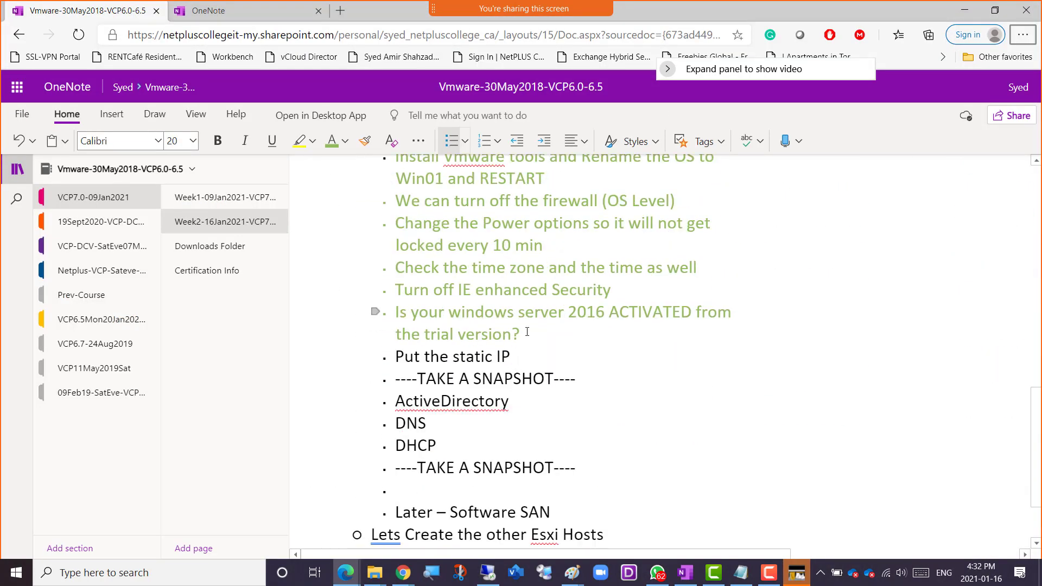
drag(522, 334, 396, 310)
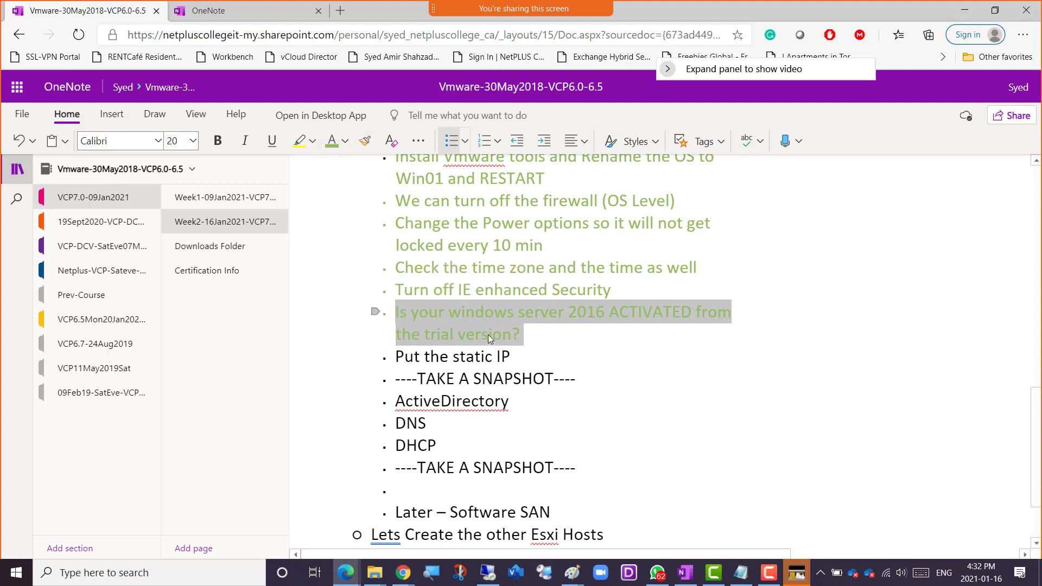
click(345, 141)
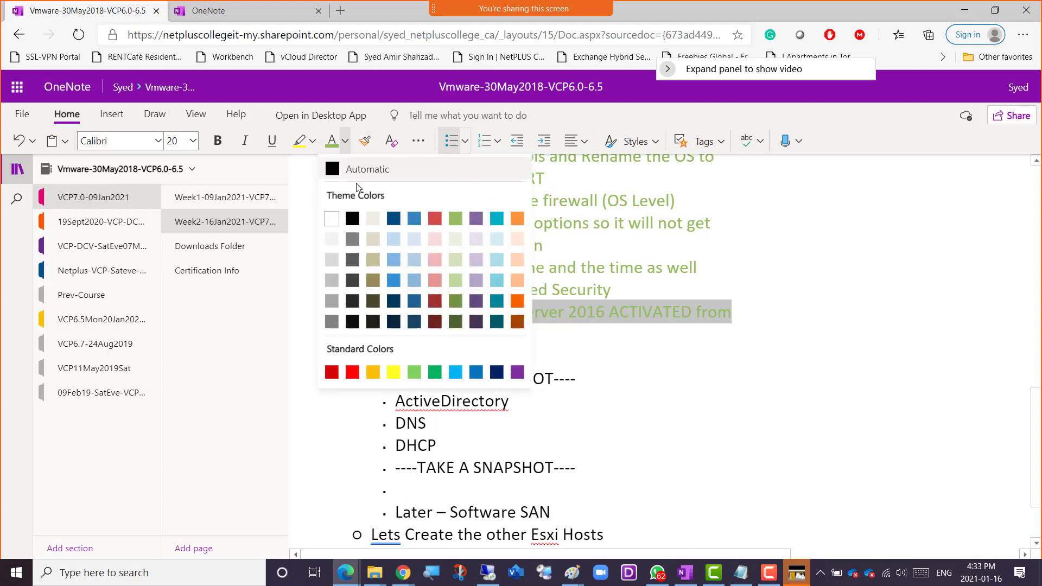
click(353, 218)
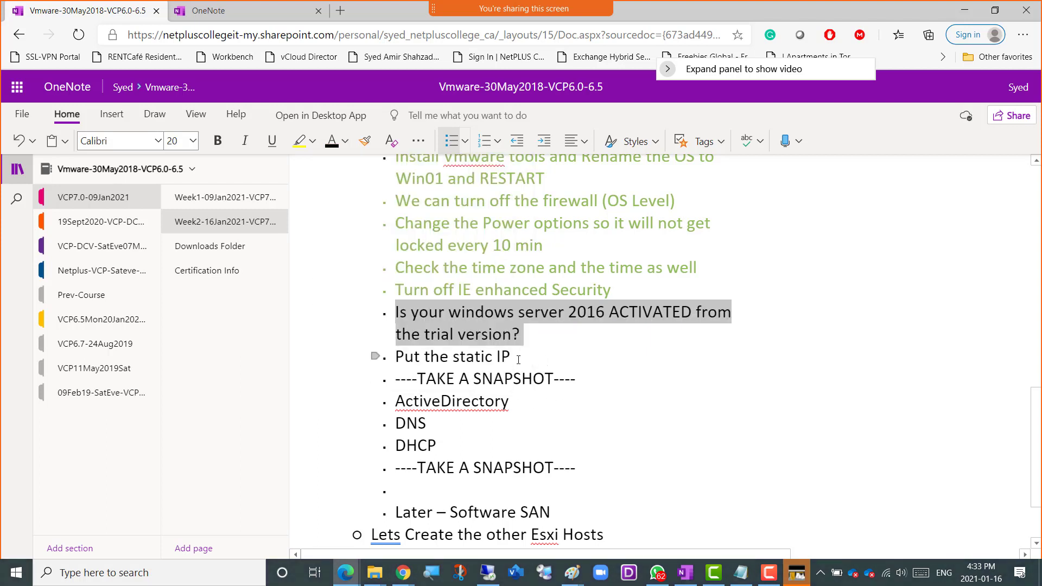
Recolor the "Put the static IP" checklist item green.
drag(518, 360, 389, 360)
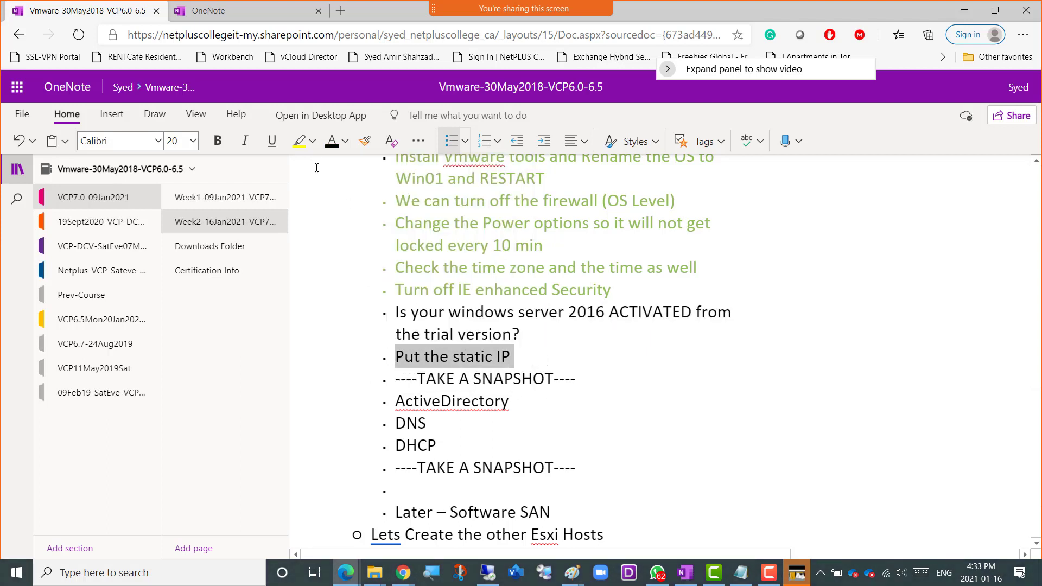
click(345, 140)
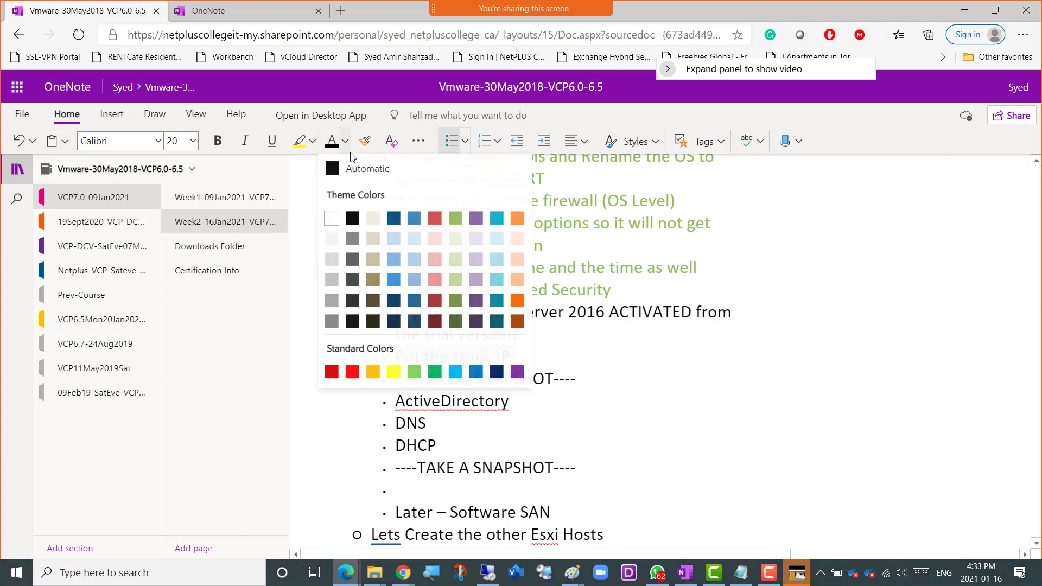
click(456, 220)
click(635, 423)
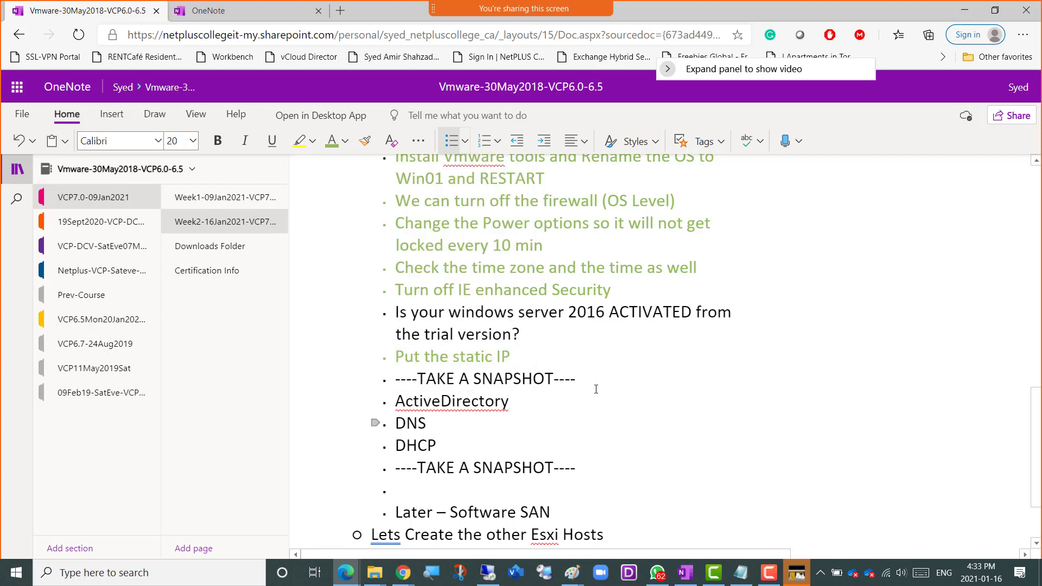
click(543, 357)
drag(397, 379, 580, 379)
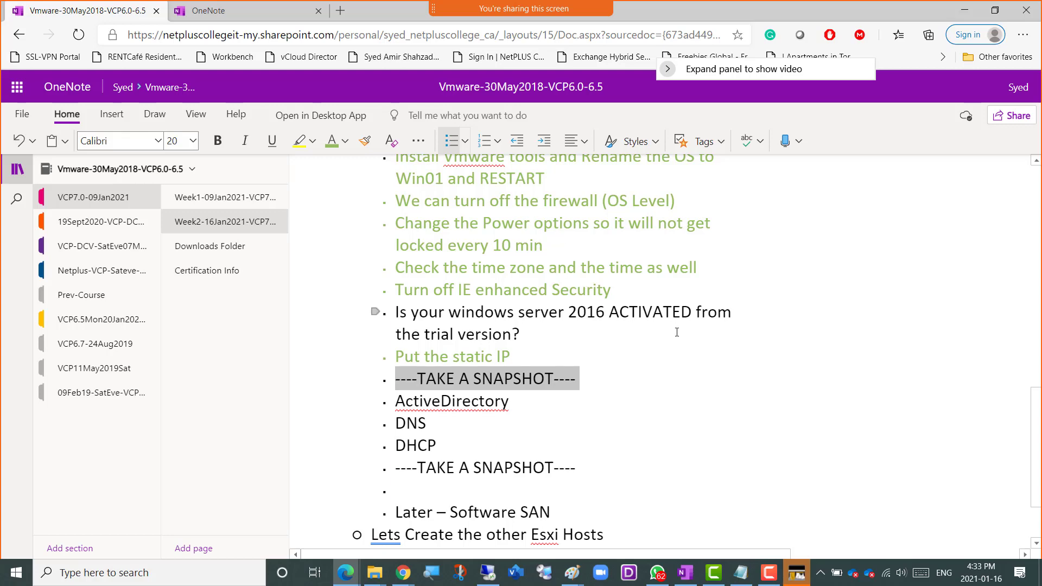
key(alt+Tab)
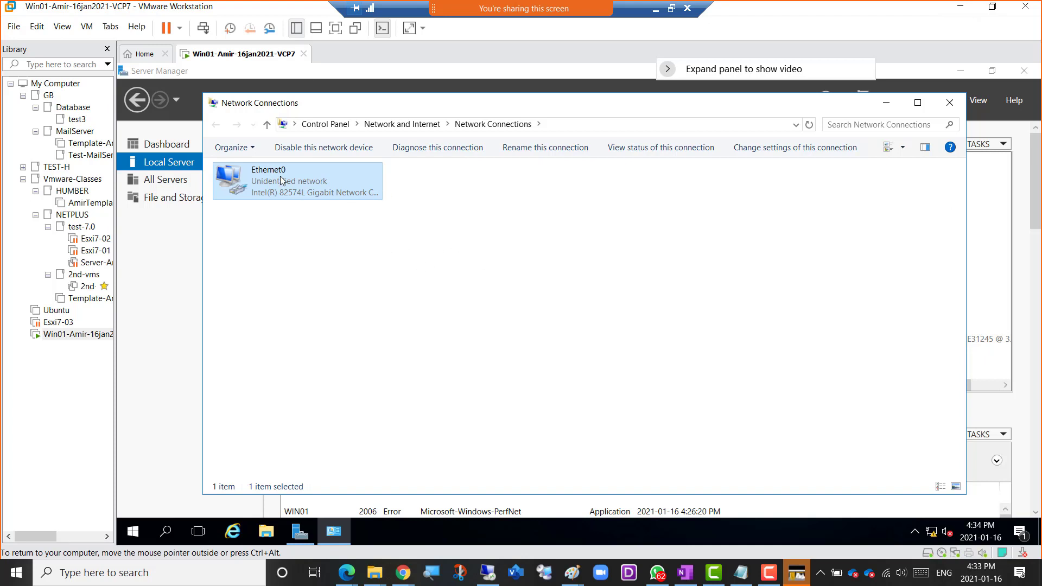
right_click(232, 55)
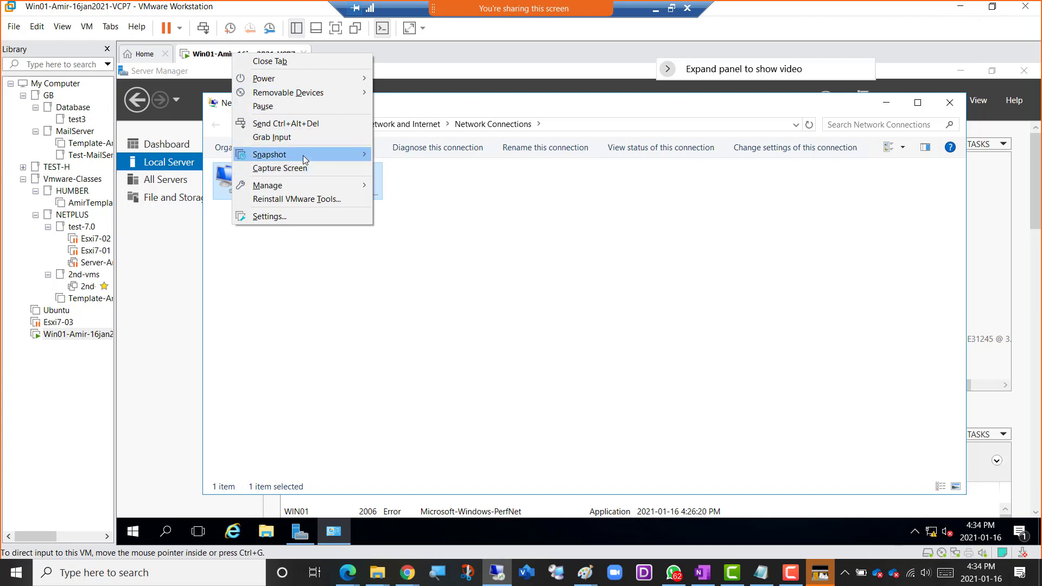
mouse_move(303, 155)
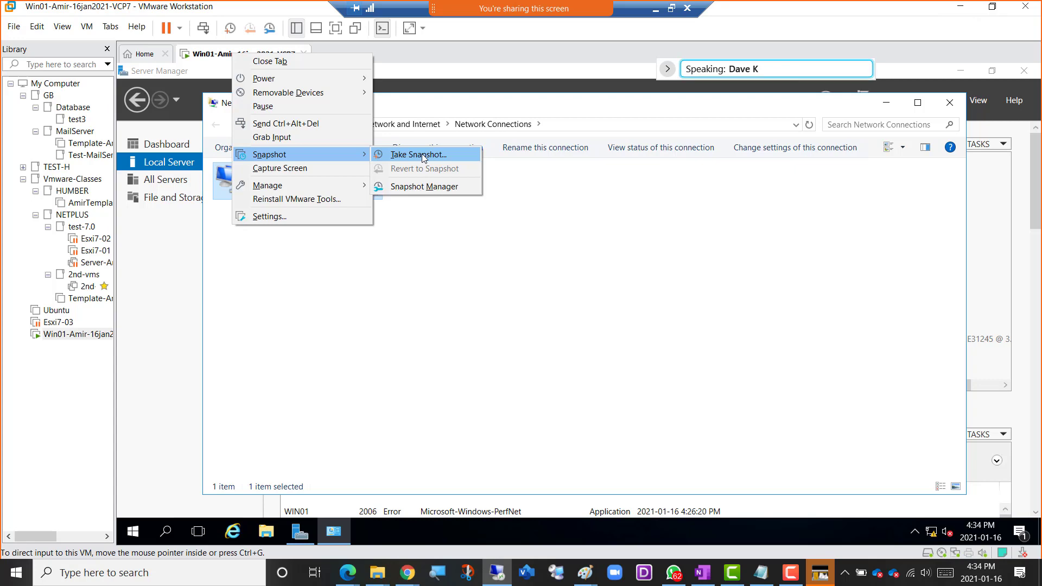
click(656, 10)
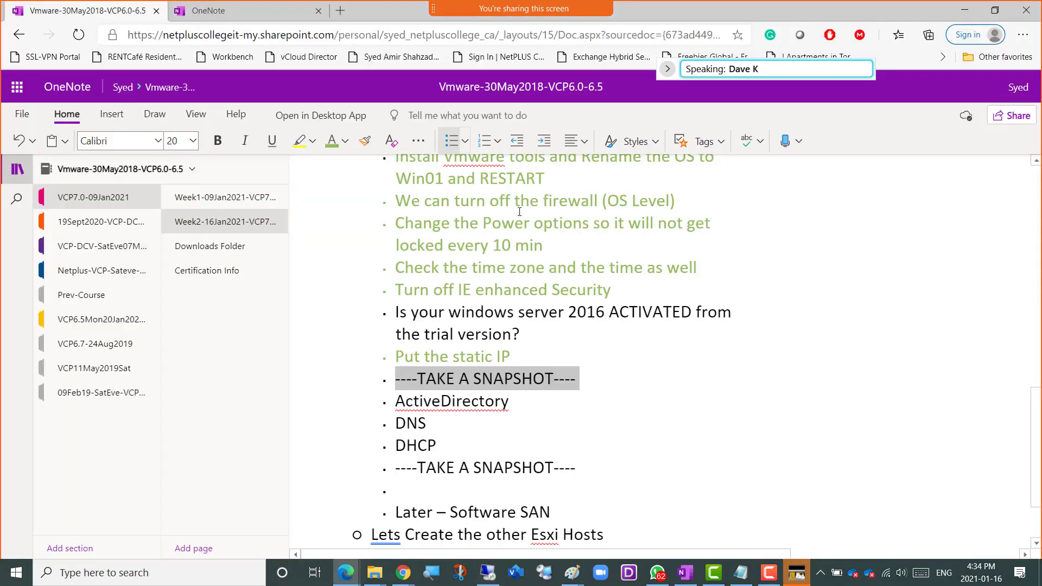
Copy the checklist text from the class password line through the second "TAKE A SNAPSHOT" item.
scroll(620, 409, down, 1)
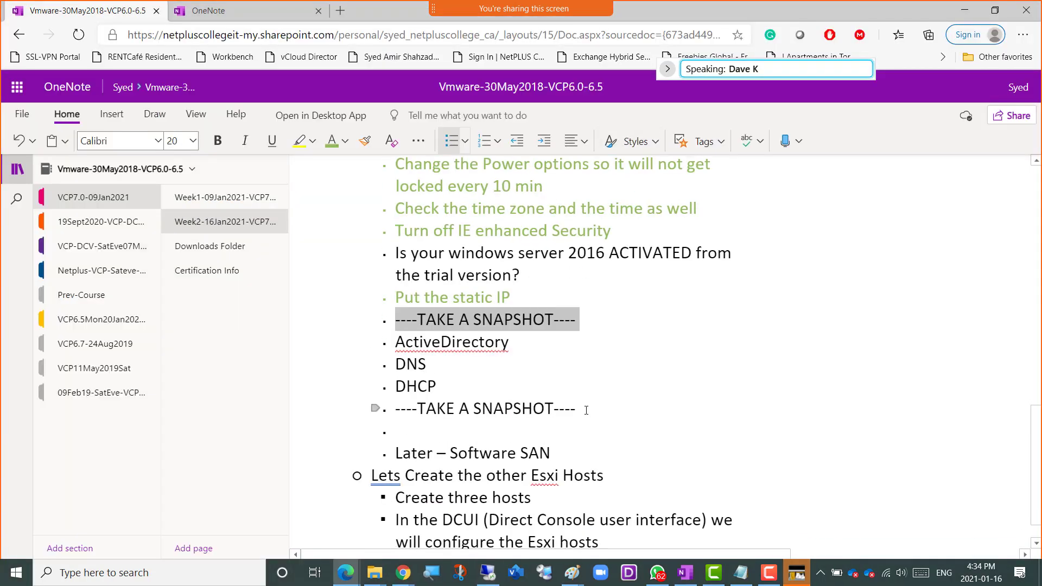
drag(586, 409, 396, 414)
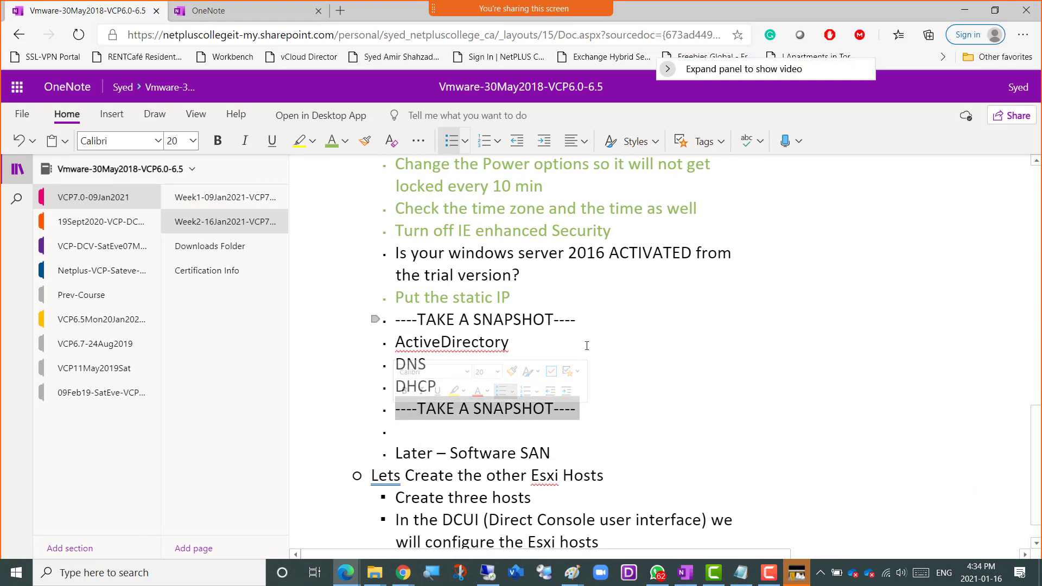
click(586, 411)
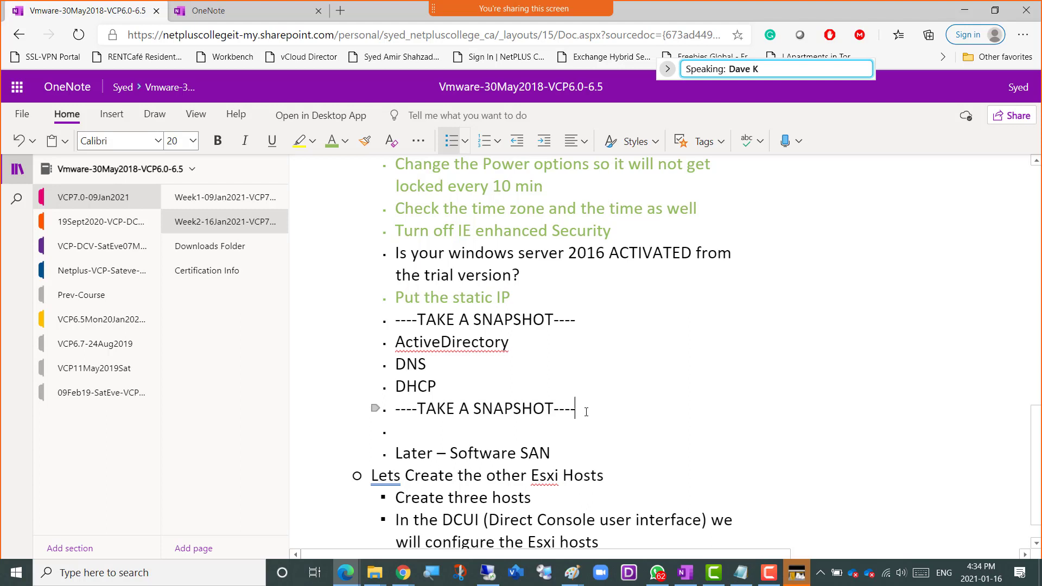
drag(586, 411, 377, 244)
key(ctrl+c)
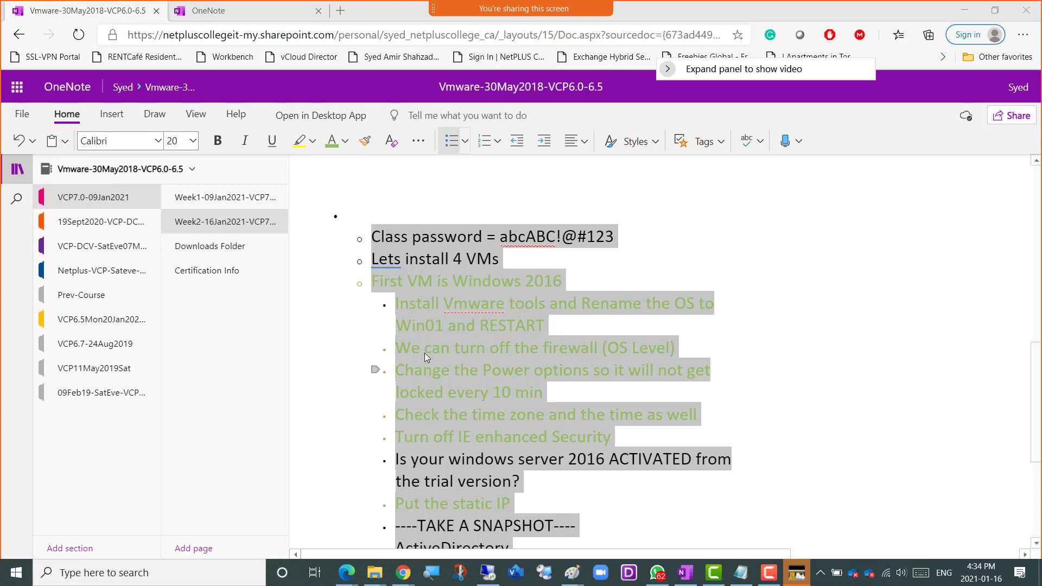
scroll(516, 350, down, 4)
scroll(565, 375, down, 1)
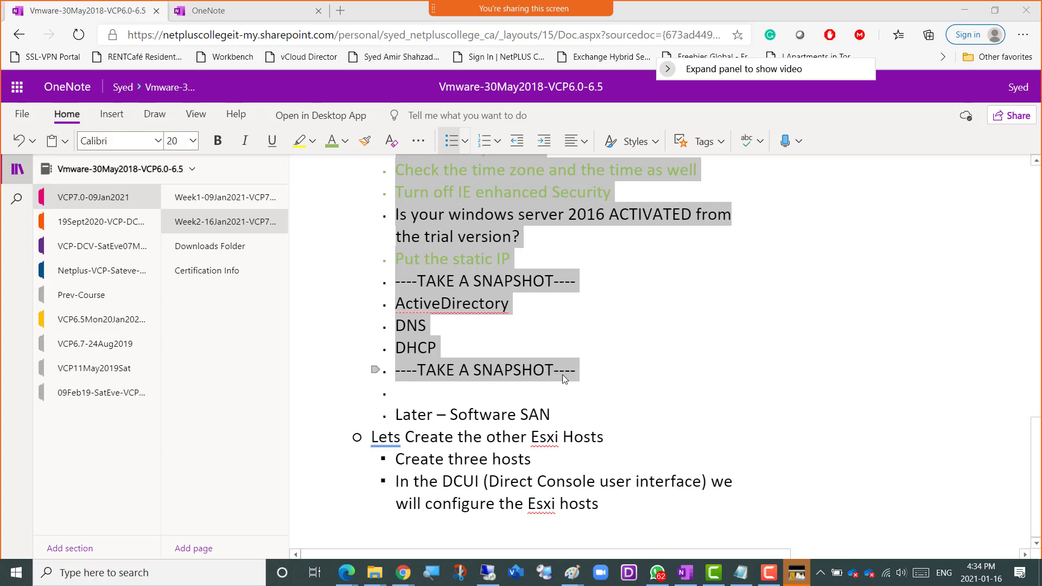
Switch to the remote VMware Workstation session and start a new snapshot of the Win01 virtual machine.
key(alt+Tab)
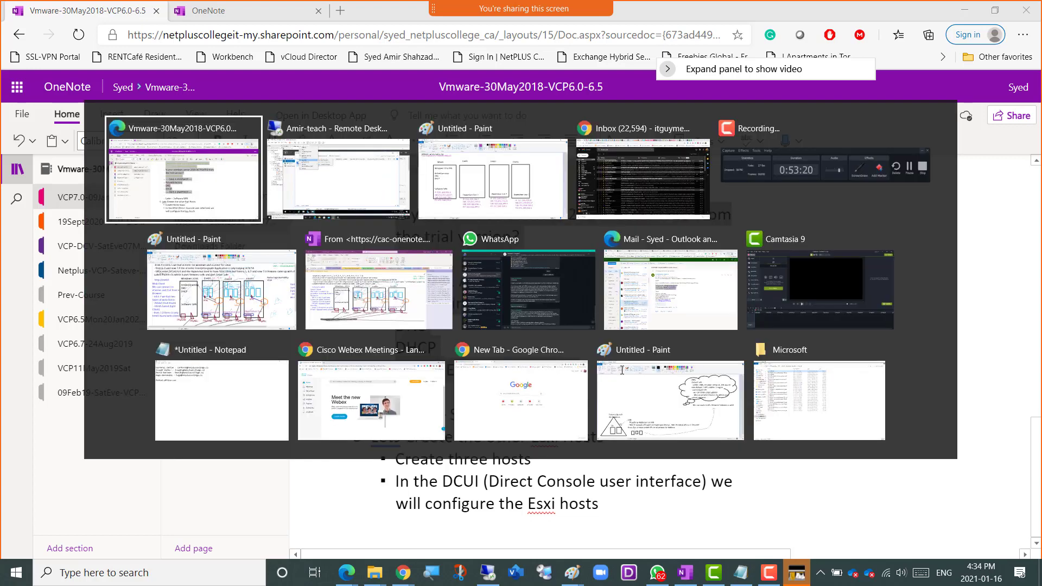
key(alt+Tab)
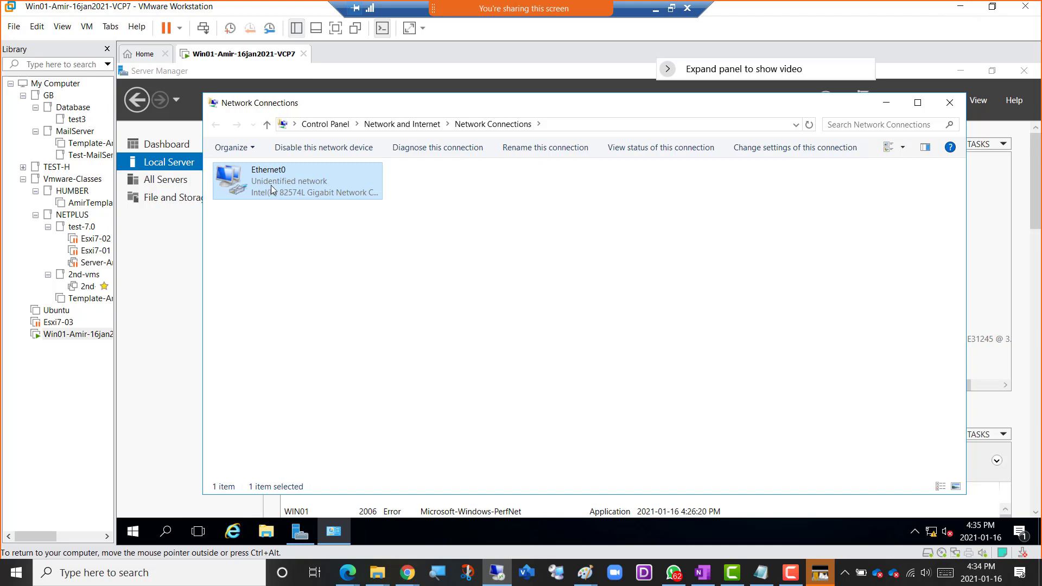
right_click(234, 55)
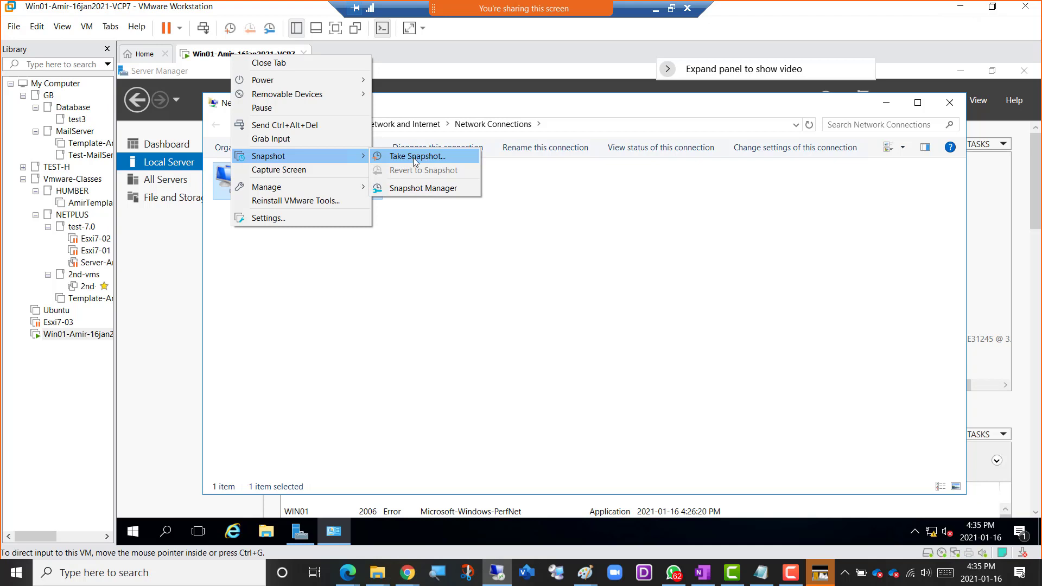
click(414, 157)
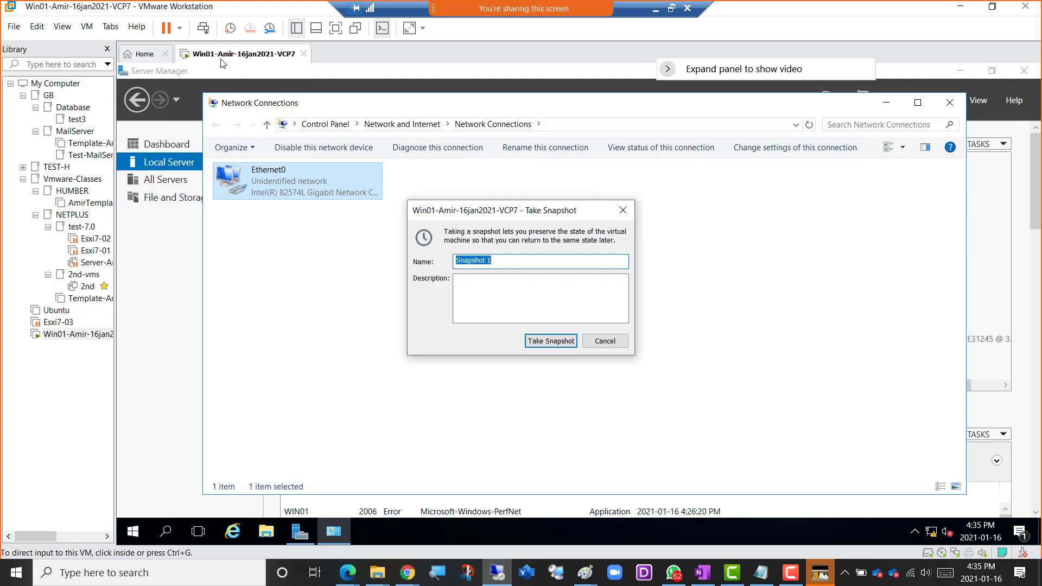
Describe Snapshot 1 with the lines "Vmtools installed", "Static Ip Given", "Renamed" and "Not Activated", and take the snapshot.
click(501, 304)
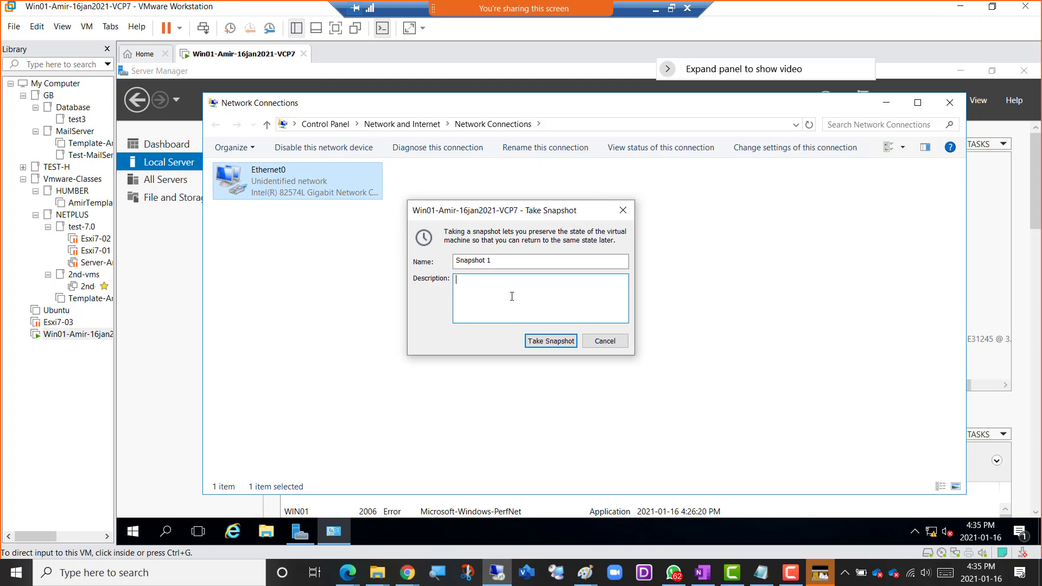
text(Vmtools i)
text(nstalled)
text(Static Ip Gi)
text(ve)
text(n )
text(Renamed)
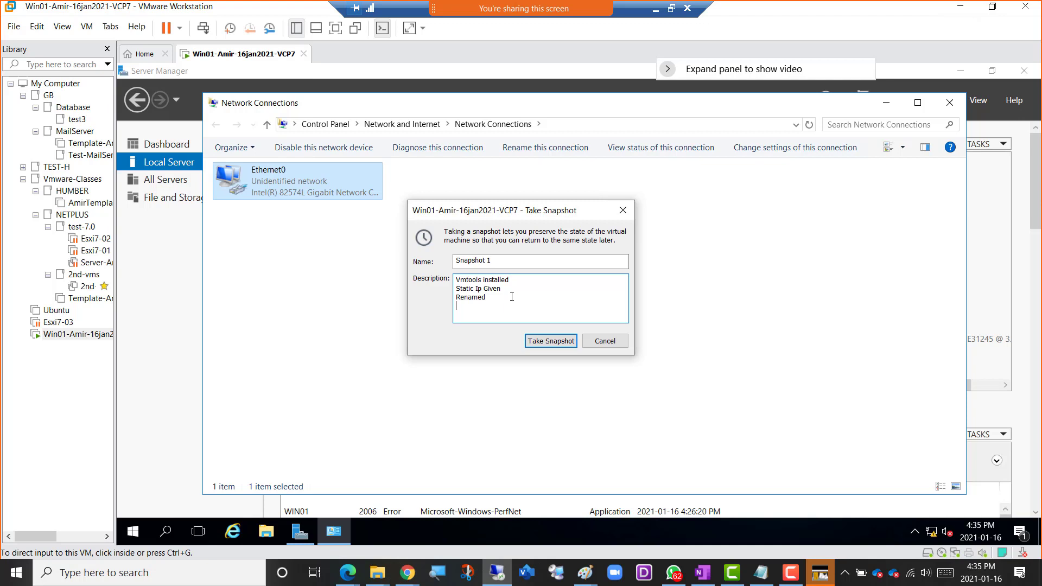
text(Not Activated)
drag(504, 309, 452, 272)
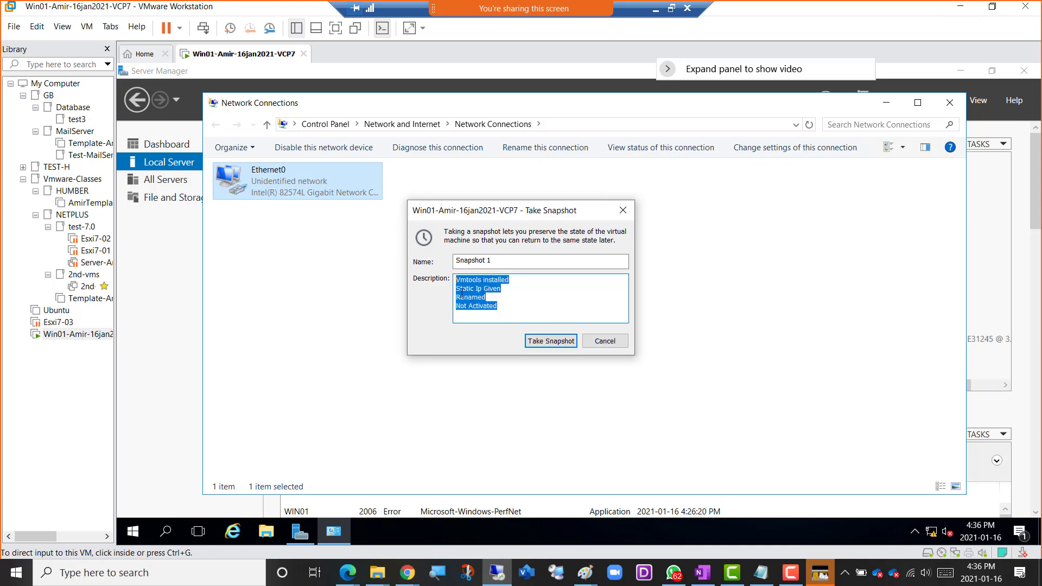
drag(499, 308, 455, 275)
click(545, 346)
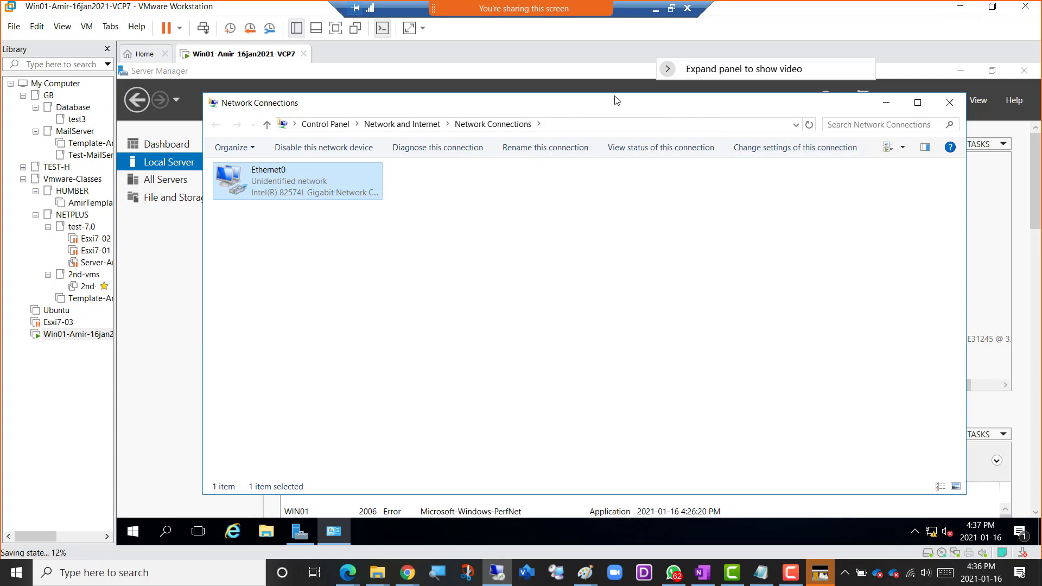
Return to the OneNote checklist and recolor the first "TAKE A SNAPSHOT" item green.
key(alt+Tab)
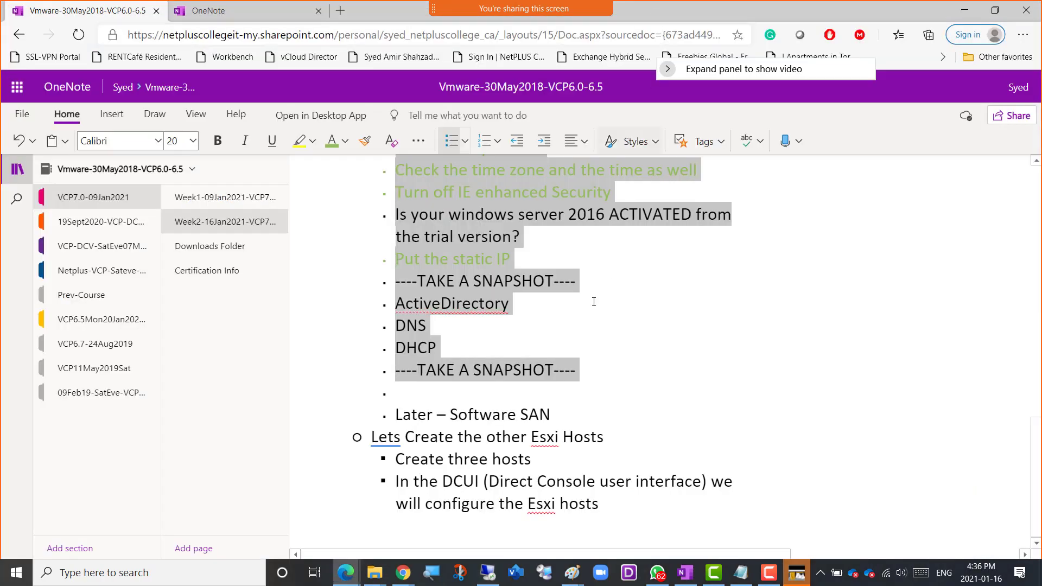
drag(577, 281, 394, 280)
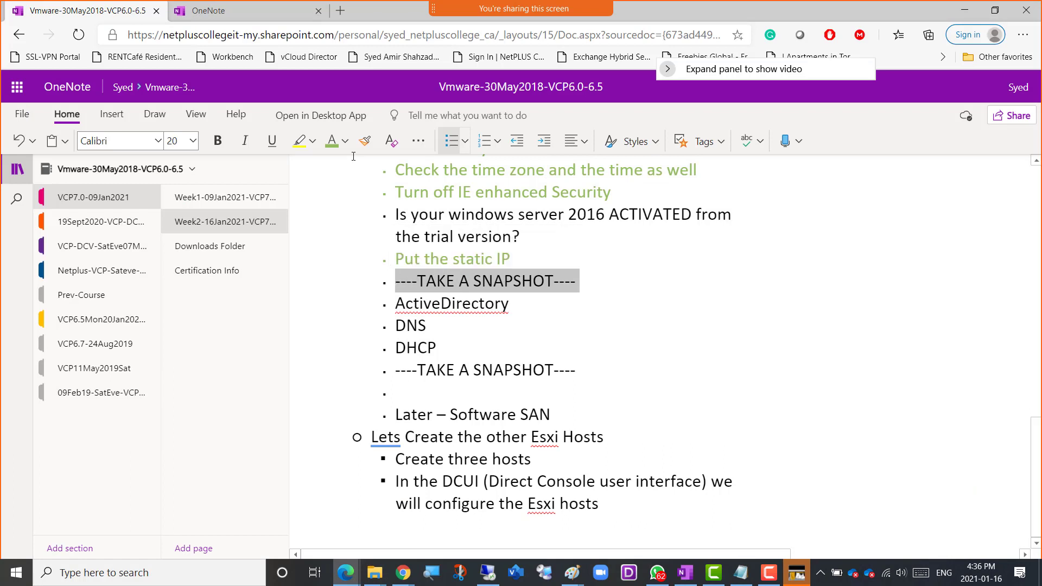
click(335, 144)
click(593, 352)
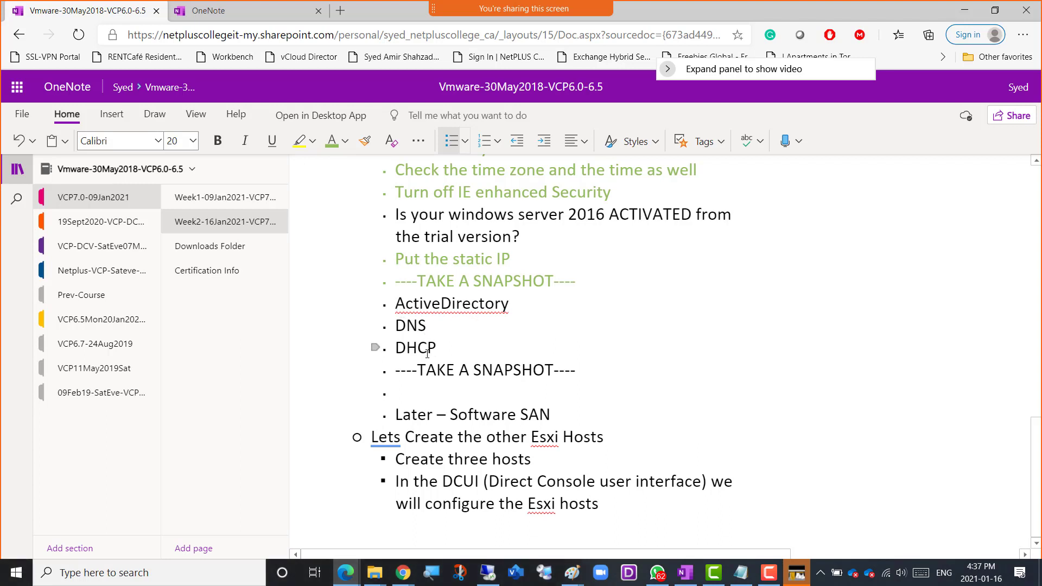
Enter "Google Chrome" in the empty bullet below the second "TAKE A SNAPSHOT" item.
click(598, 373)
click(407, 395)
text(Google )
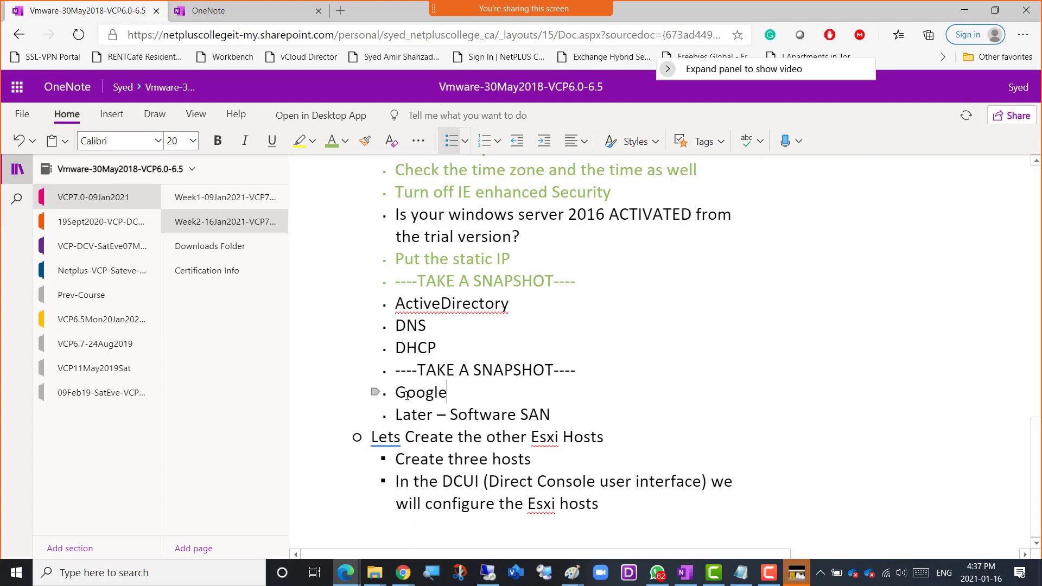
text(Chro)
key(BackSpace)
text(rome)
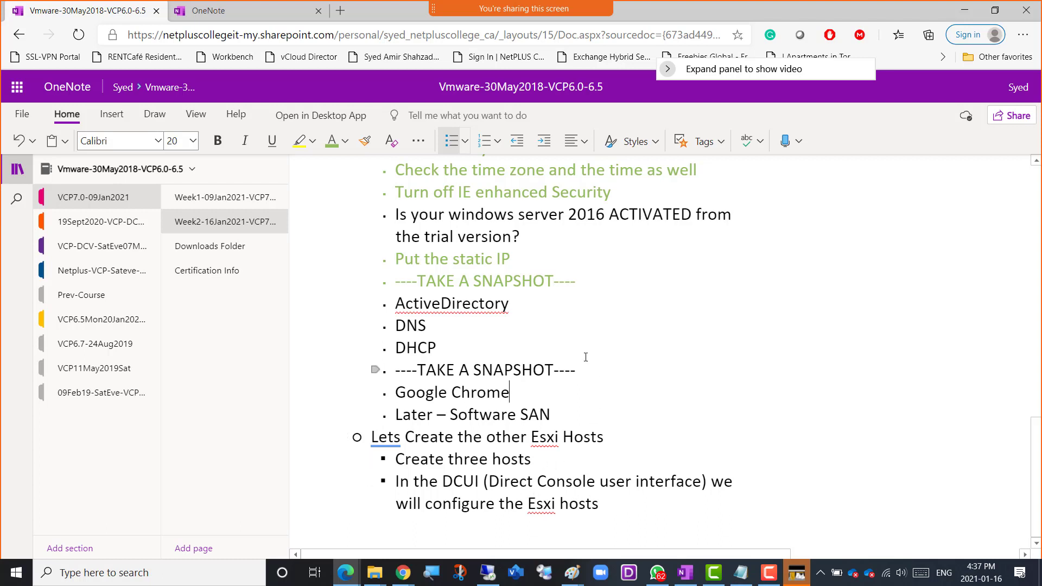
Append "– Netplus.local" to the ActiveDirectory checklist item.
scroll(581, 353, up, 1)
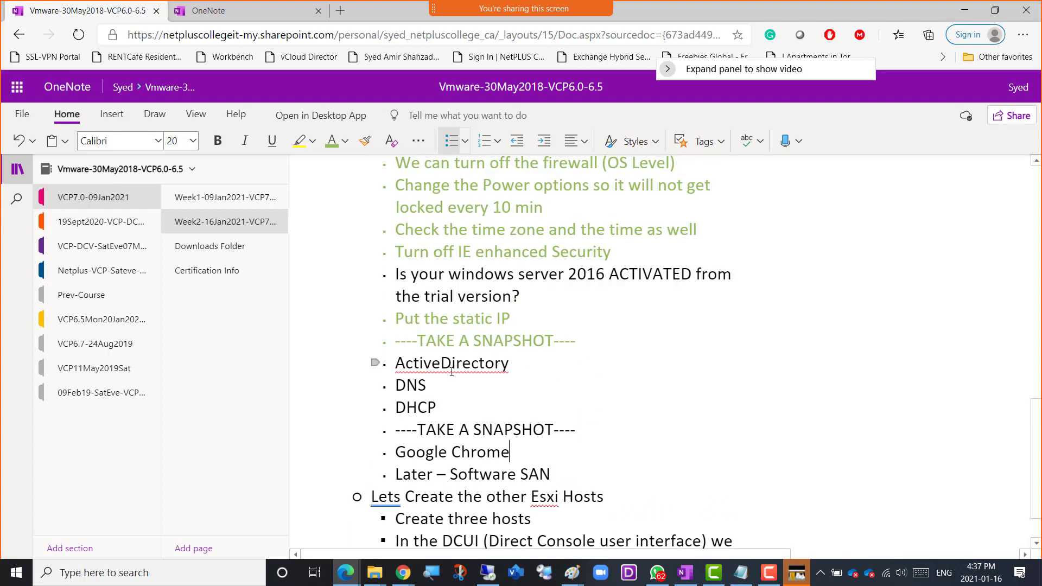
click(527, 368)
text(-)
text( Netplus)
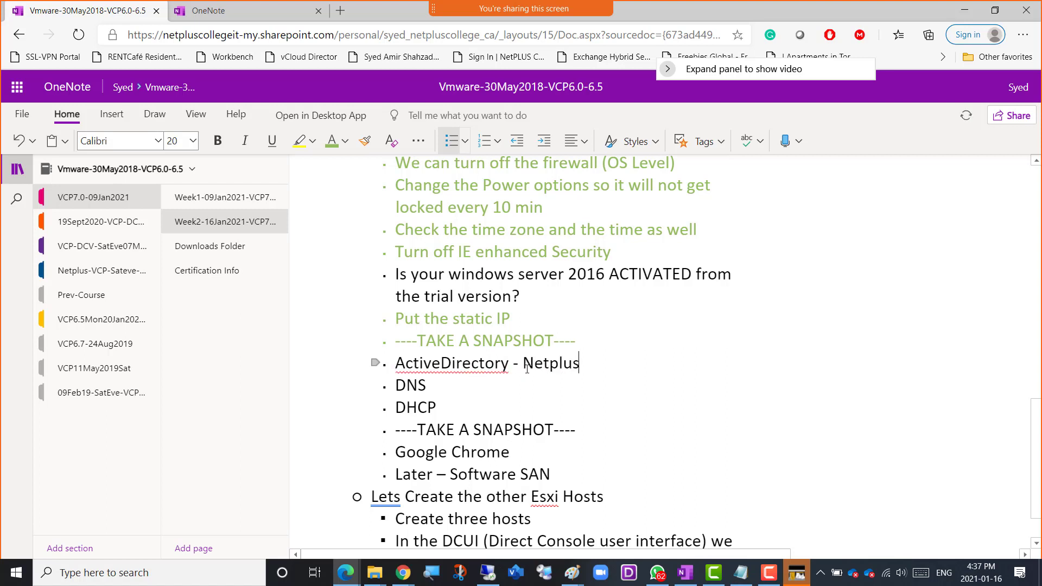
text(.local)
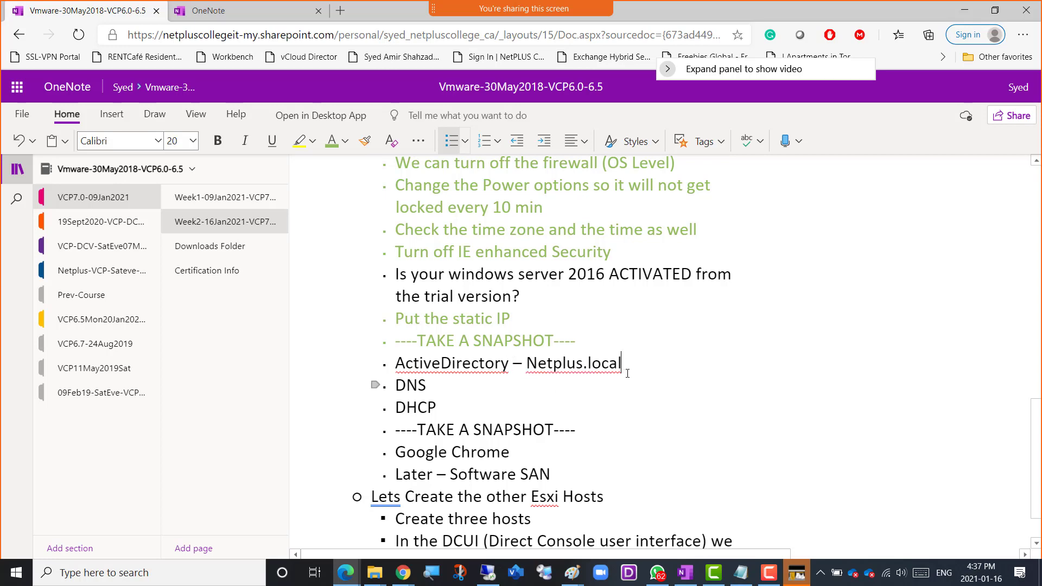
Switch to the Win01 virtual machine in VMware Workstation, close Network Connections and show the Server Manager dashboard.
key(alt+Tab)
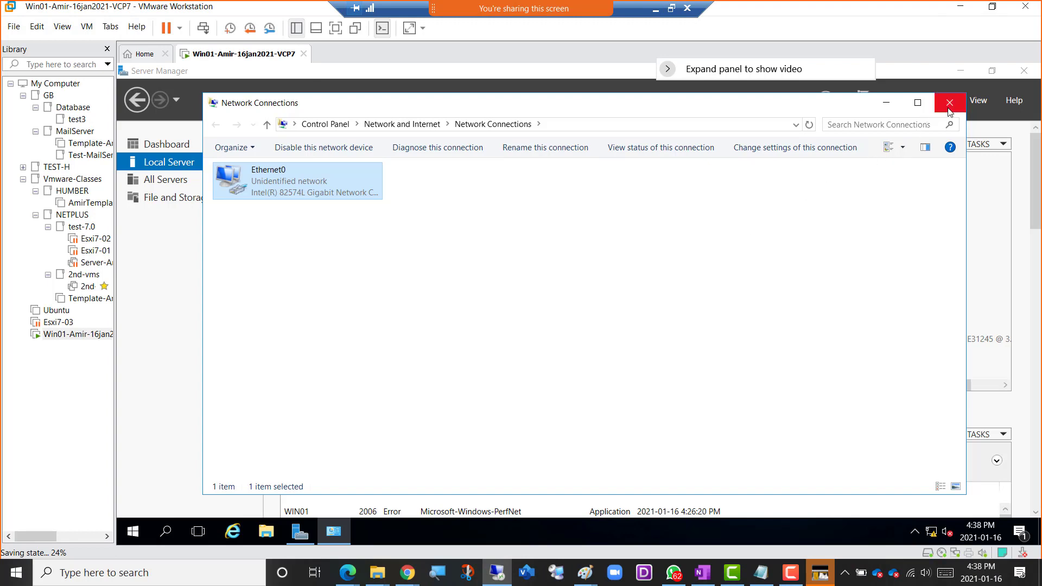
click(949, 103)
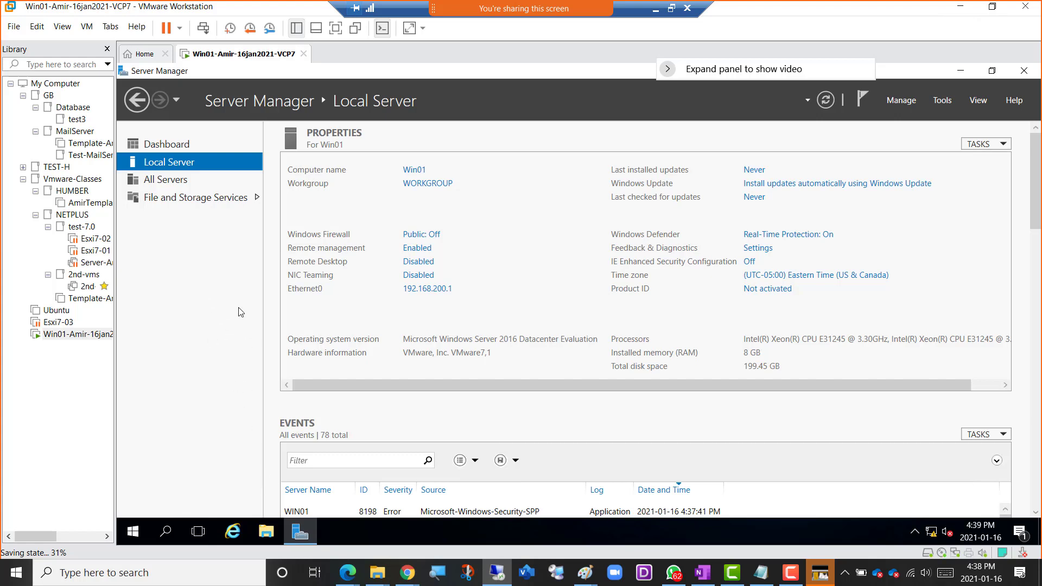
click(181, 149)
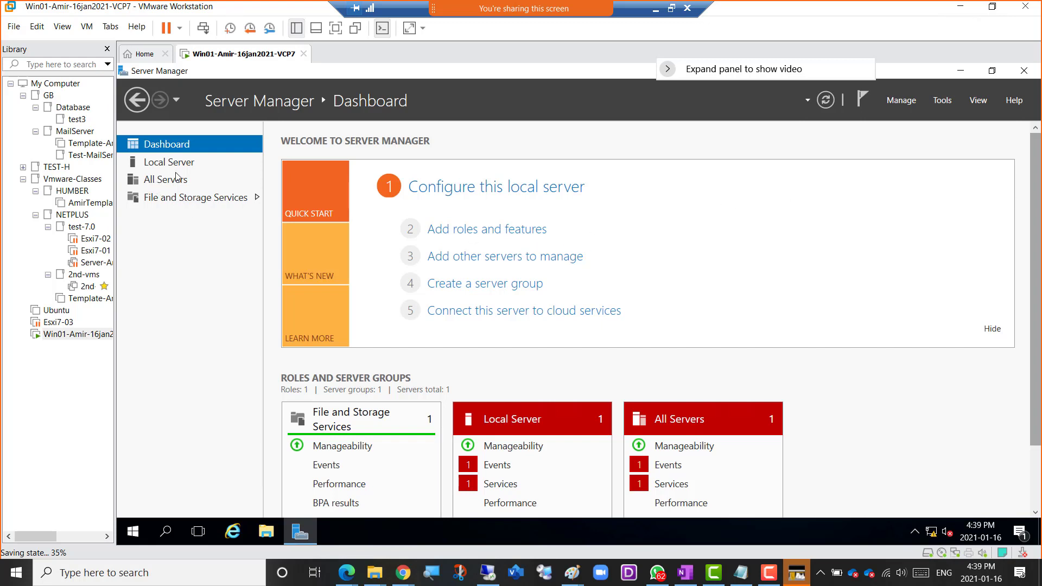
Start adding roles and features, choosing a role-based or feature-based installation with Win01 from the server pool as destination.
click(482, 232)
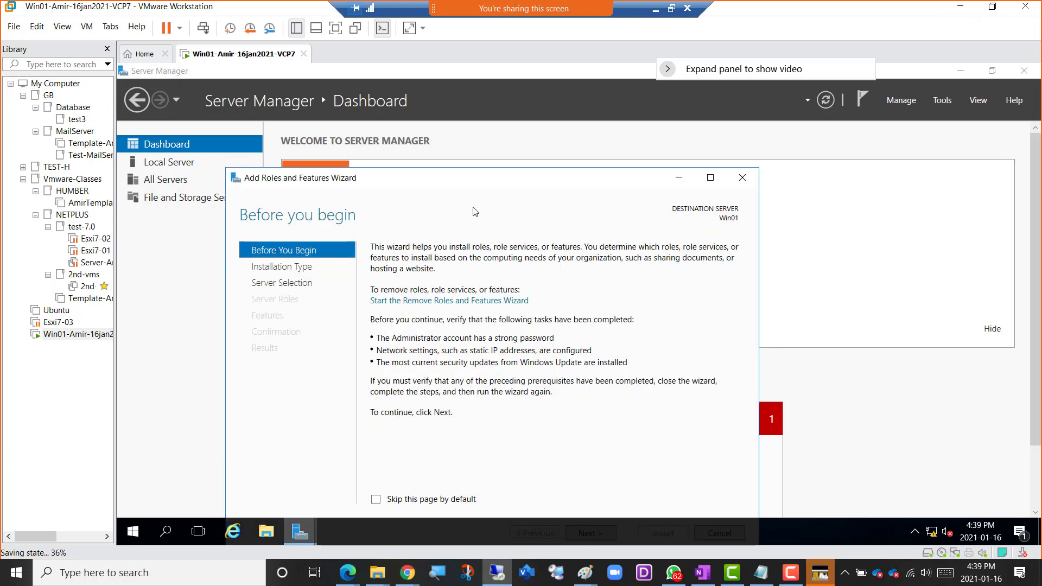
drag(472, 181, 448, 127)
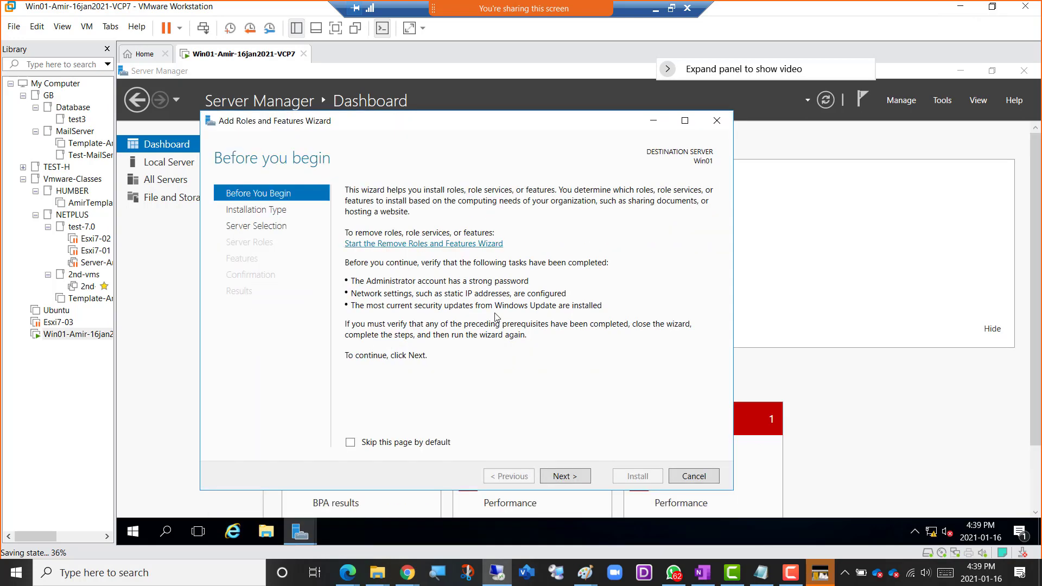
click(565, 480)
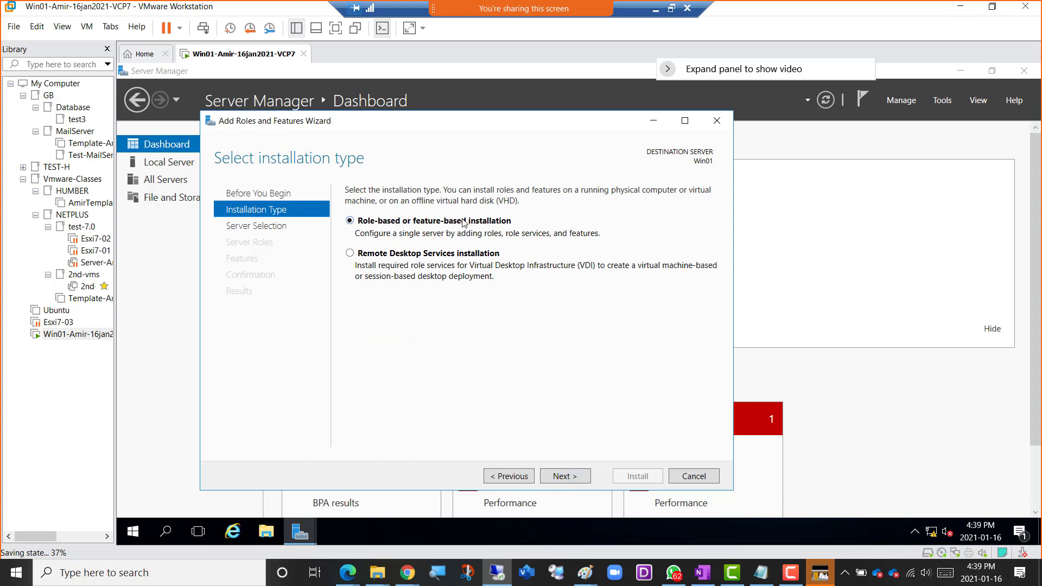
click(566, 477)
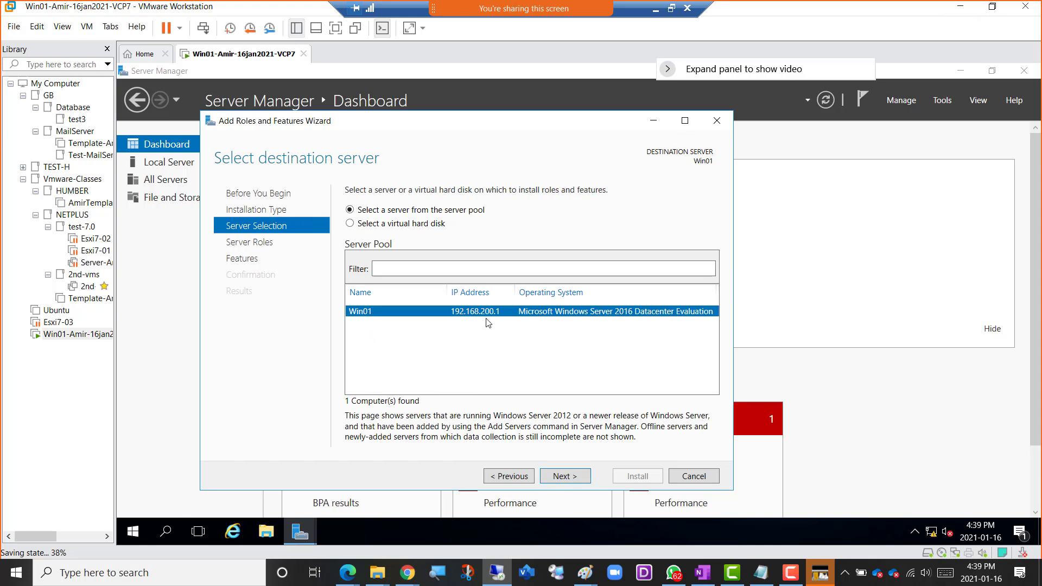
click(573, 481)
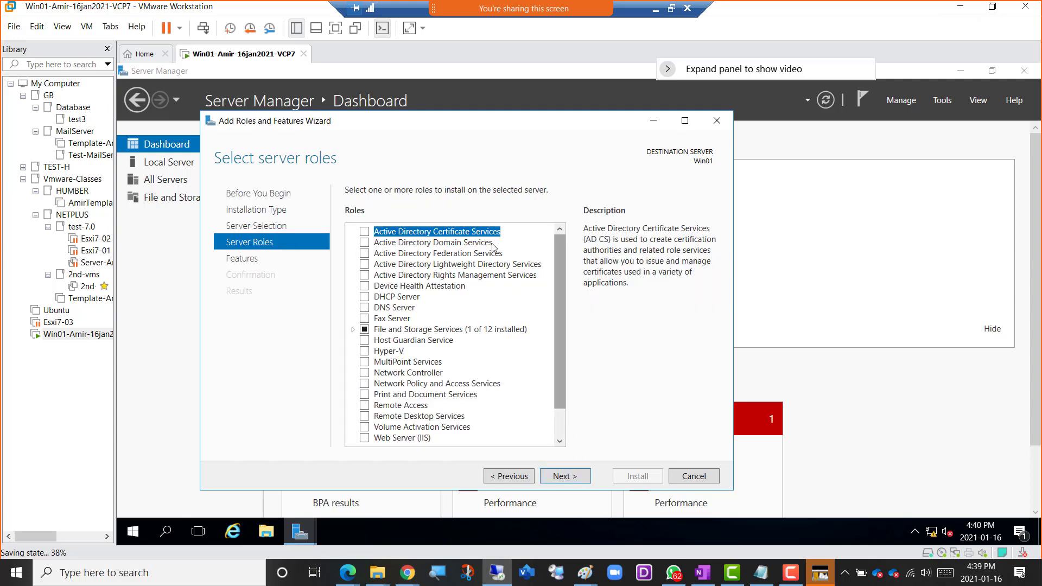
Choose the Active Directory Domain Services role with its required features and management tools, keeping the default feature selection.
click(378, 247)
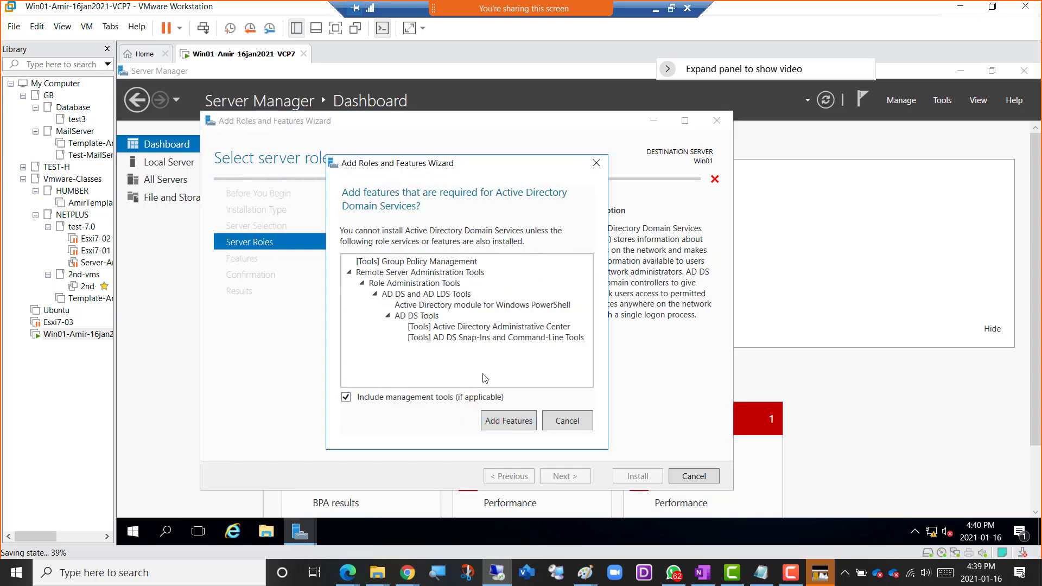
click(504, 427)
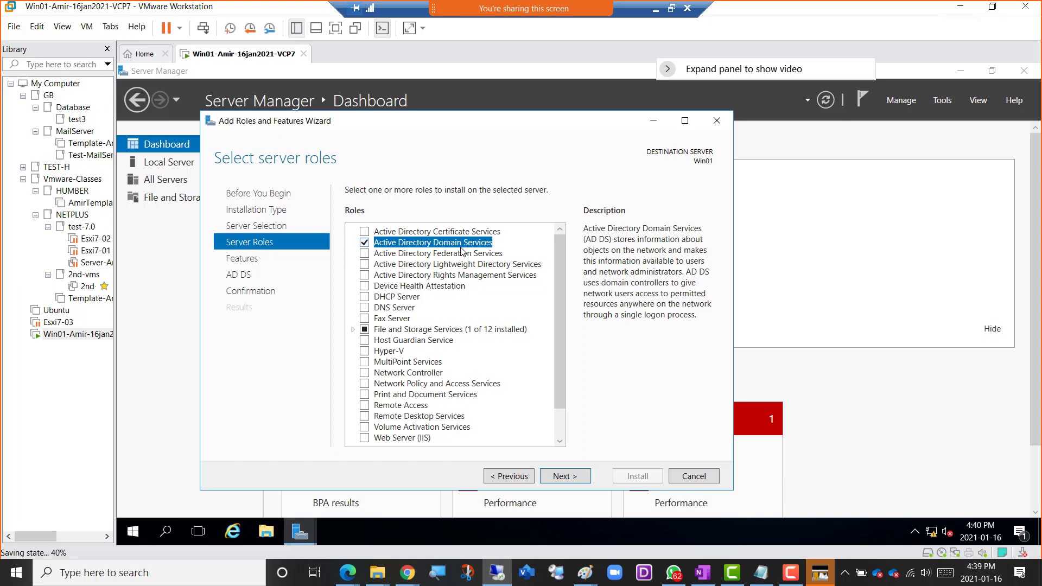
click(564, 476)
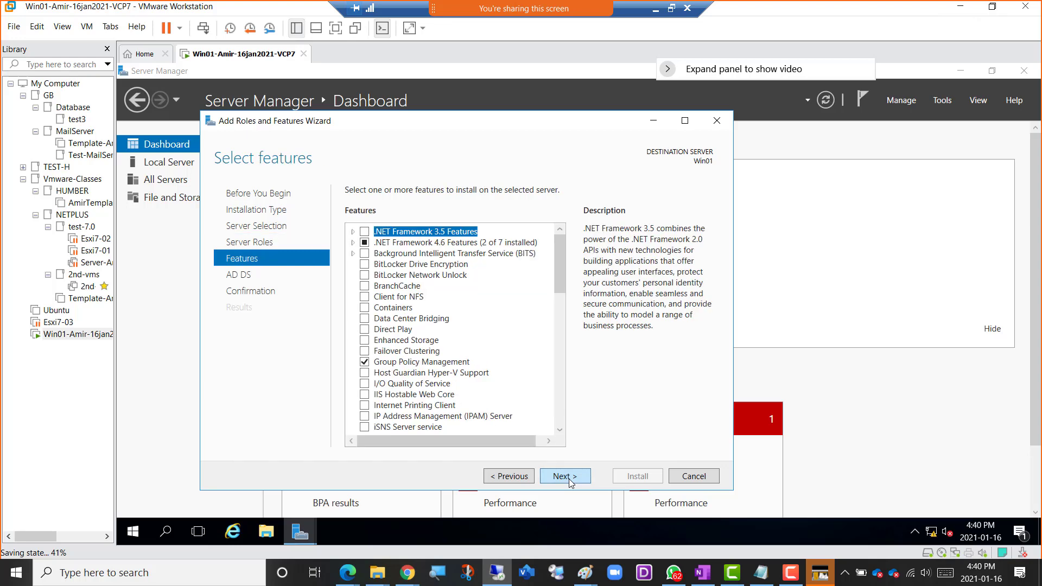
click(568, 479)
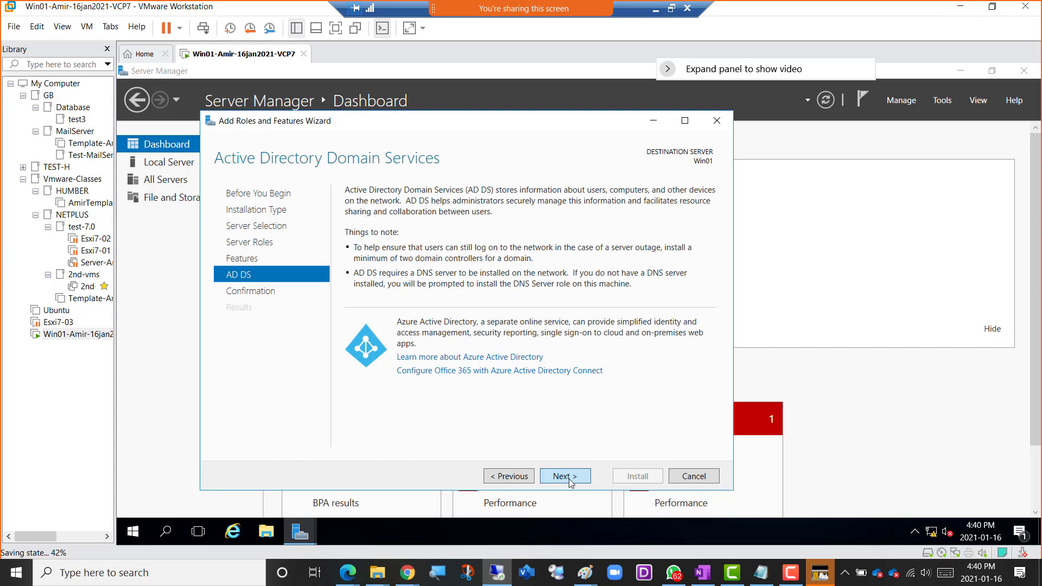
click(569, 478)
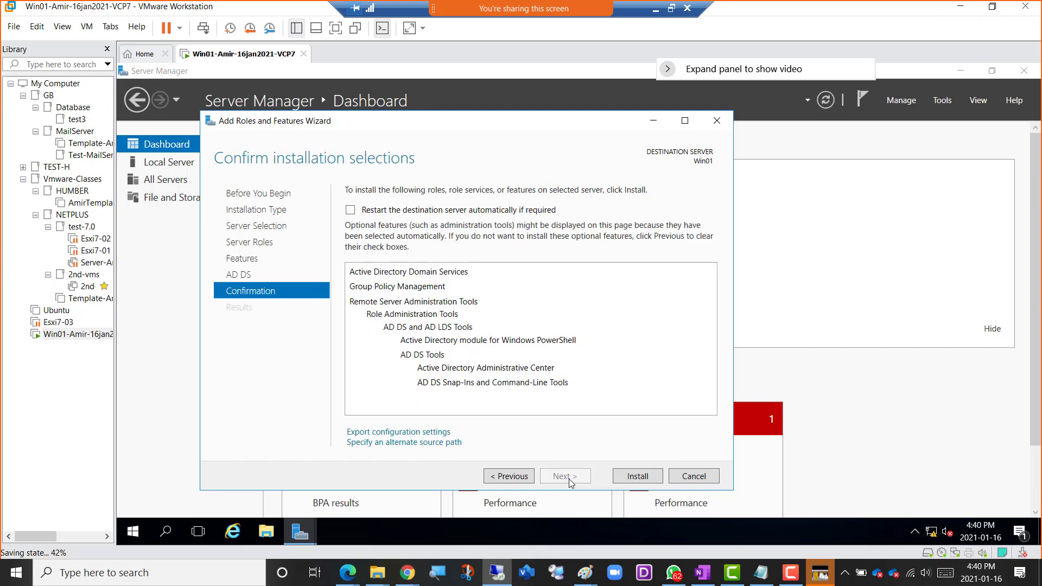
Allow the destination server to restart automatically if required and install the selected role.
click(351, 213)
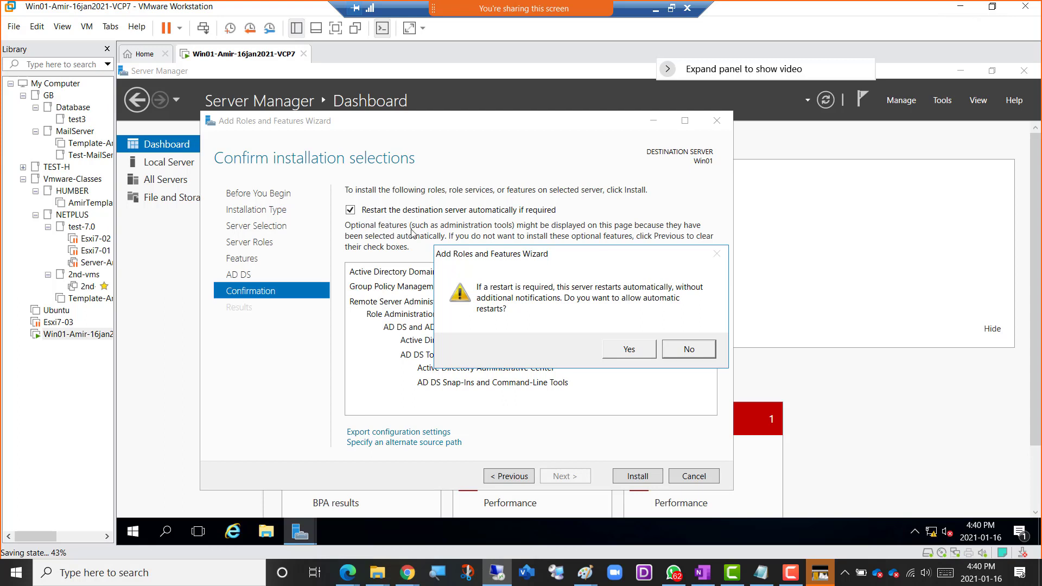
click(630, 352)
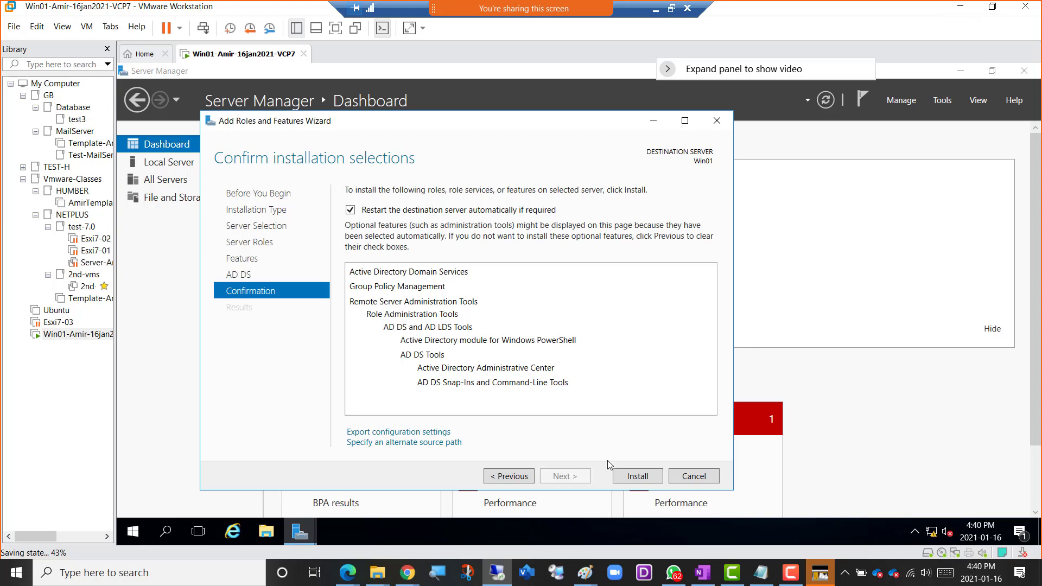
click(638, 477)
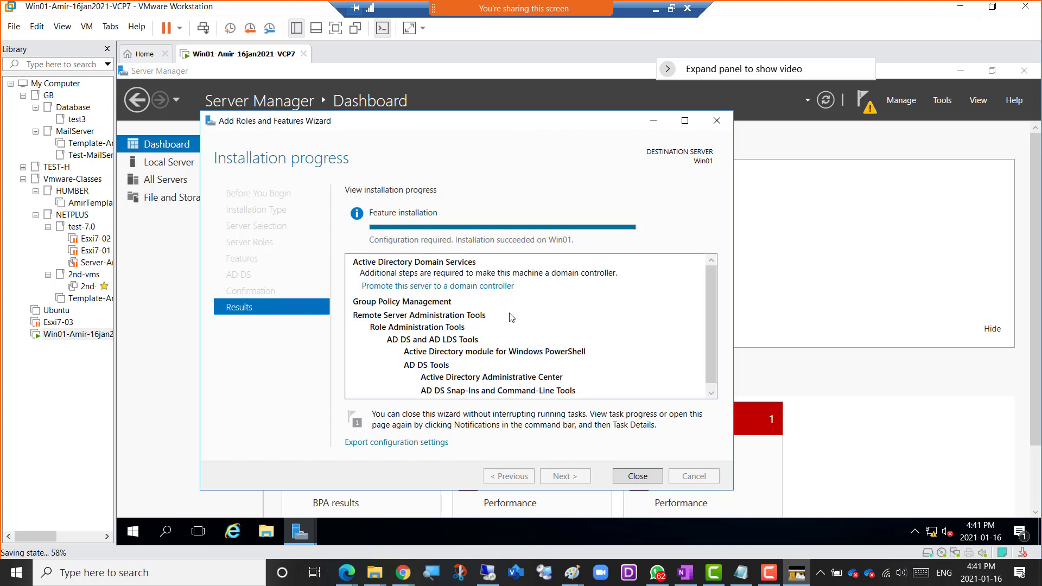
Start promoting the server to a domain controller, adding a new forest with the root domain name Netplus.local.
click(494, 287)
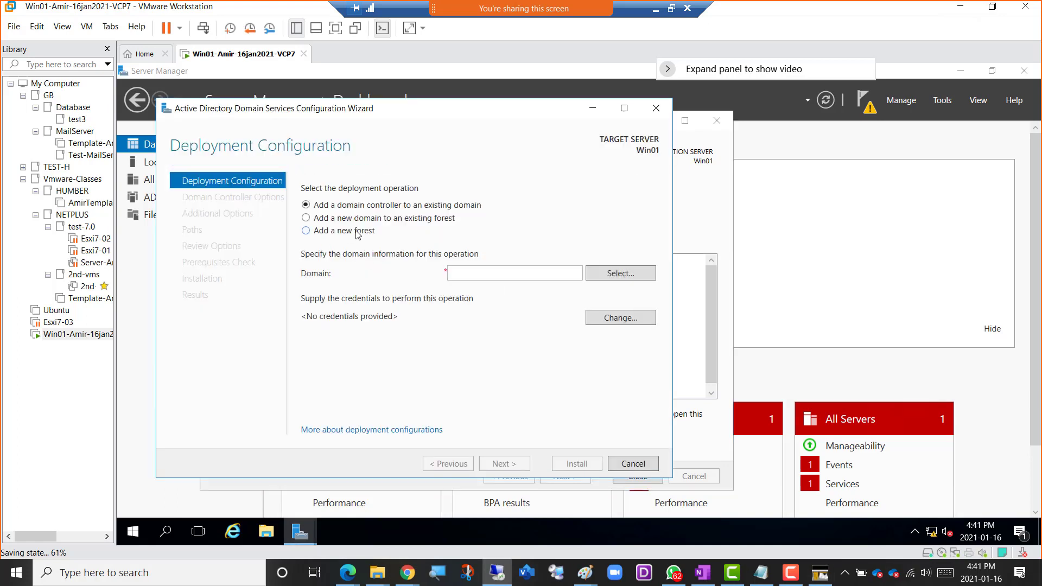
click(356, 232)
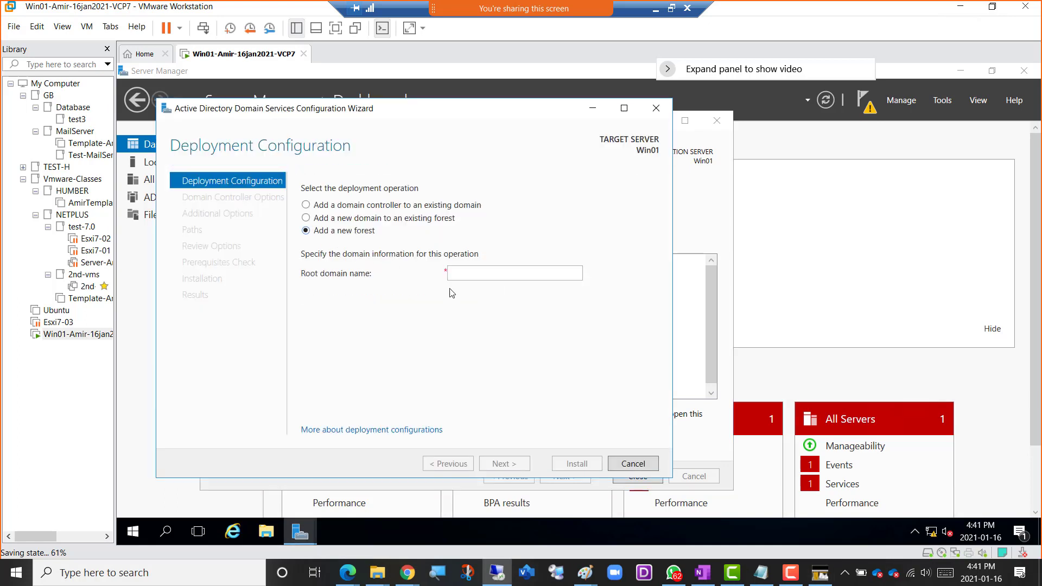
click(462, 271)
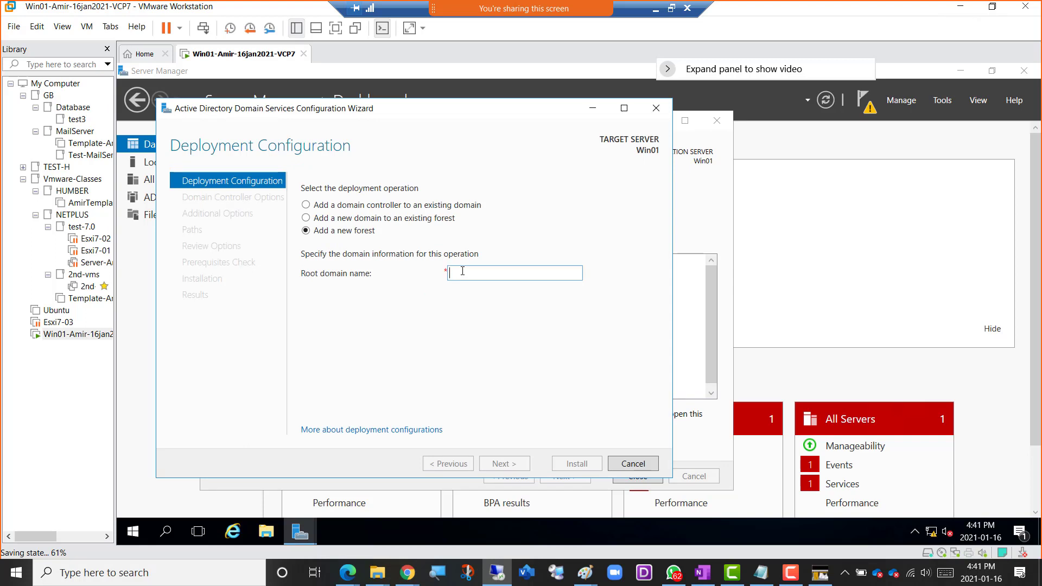
text(Netplus.local)
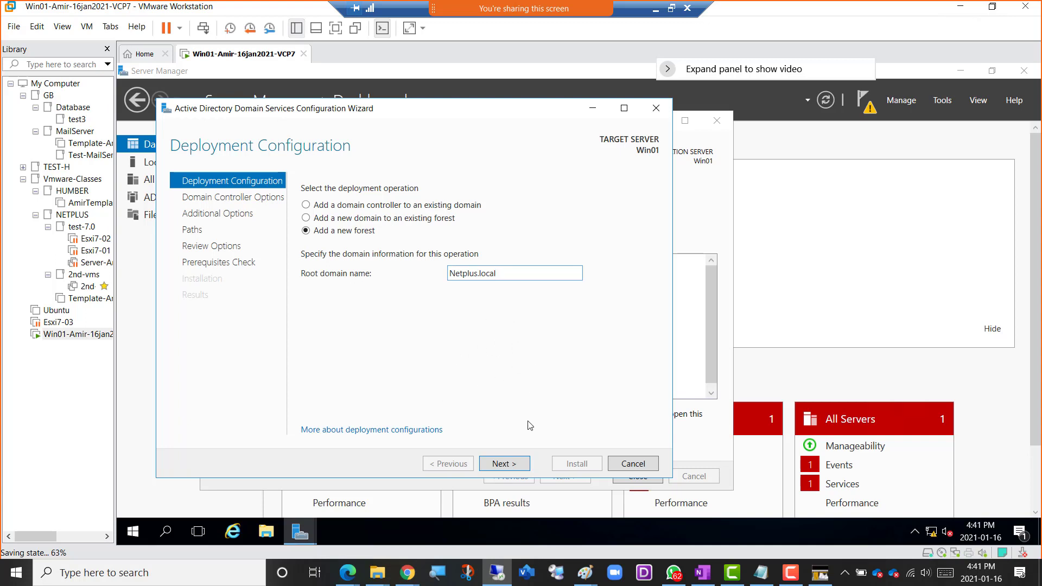
click(514, 466)
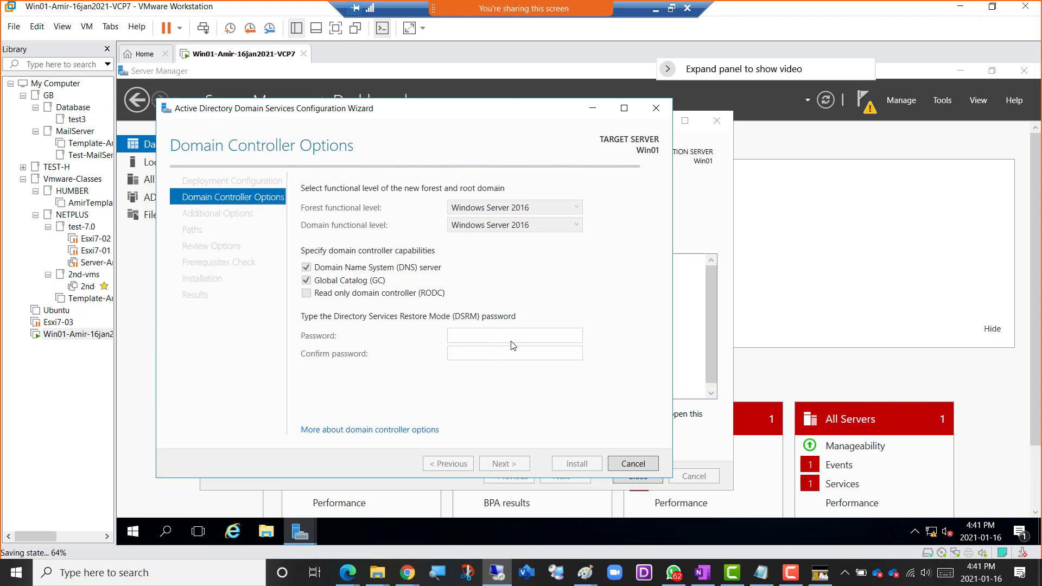
Enter and confirm the Directory Services Restore Mode password, keeping the Windows Server 2016 functional levels and DNS server capability.
click(486, 339)
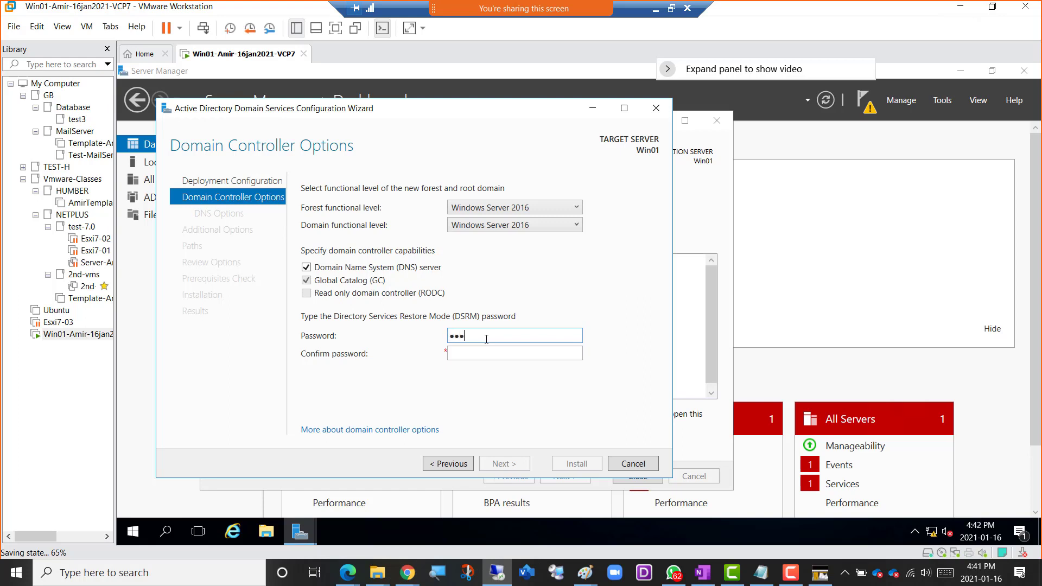
text(•••••••)
key(Tab)
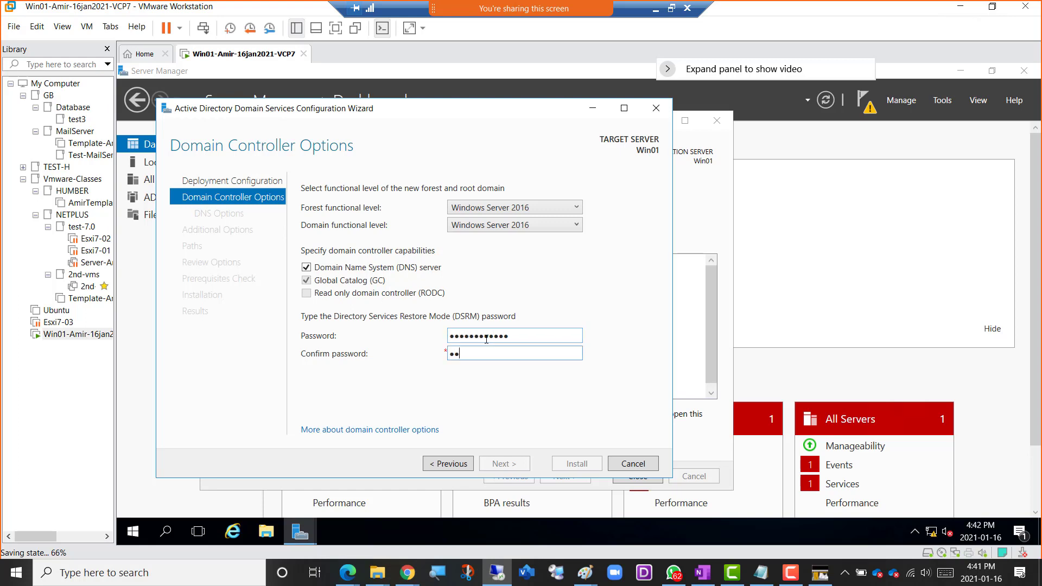
text(••••••••••••)
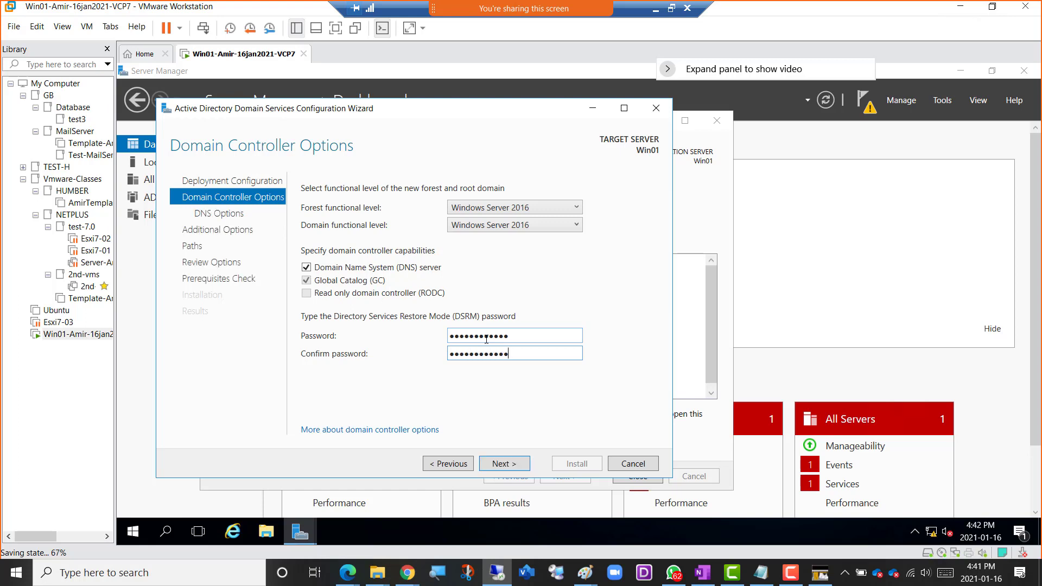
click(509, 464)
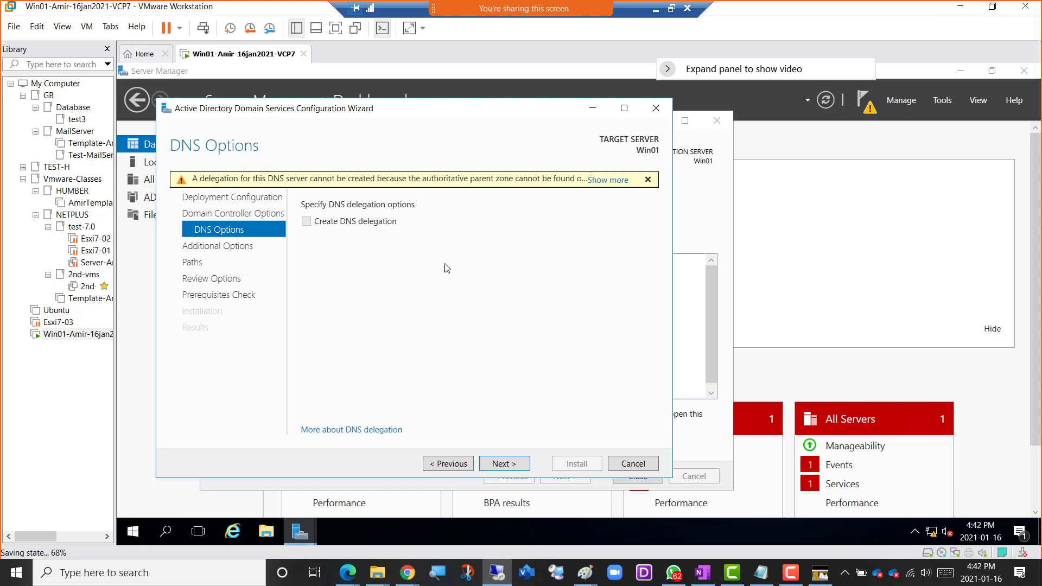
Accept the default DNS options, NetBIOS name NETPLUS and folder paths, run the prerequisites check and install the domain controller.
click(504, 464)
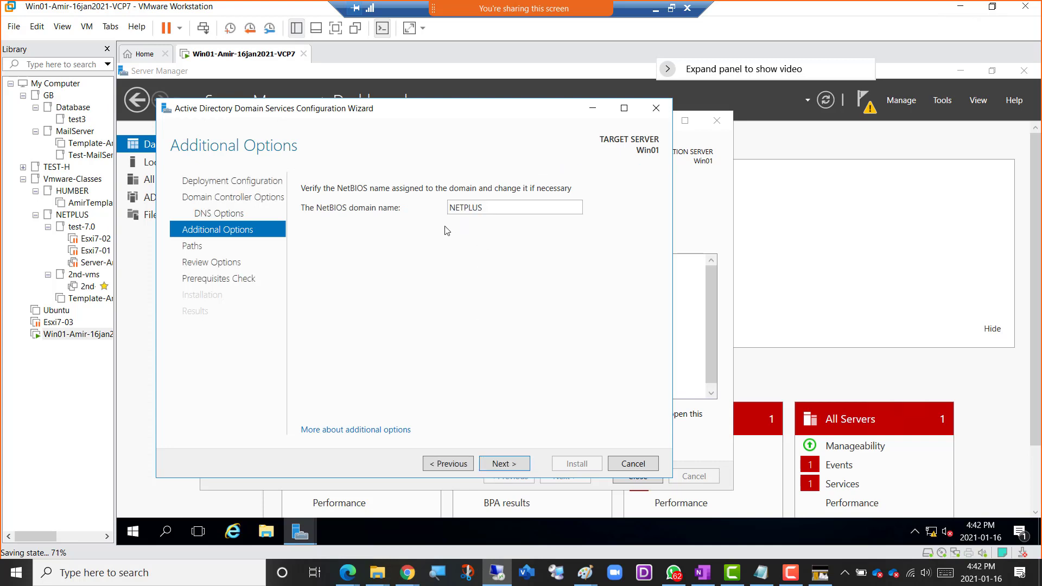
click(506, 465)
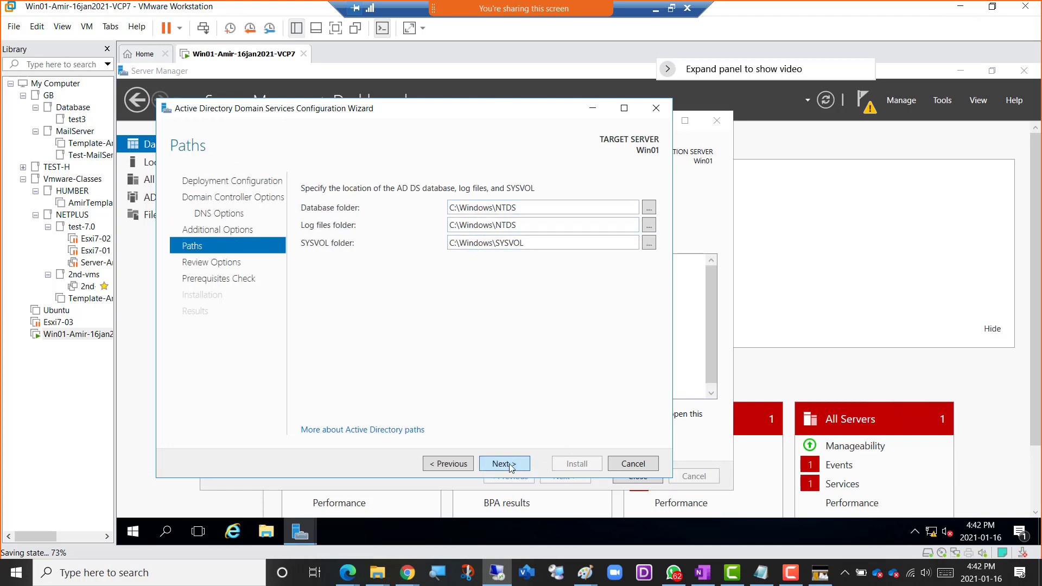
click(509, 464)
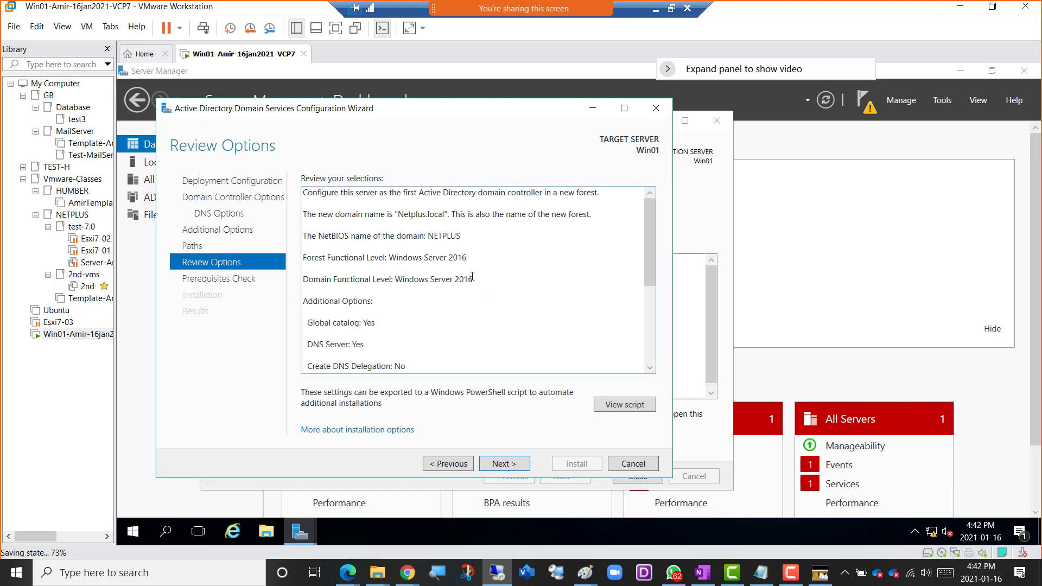
click(503, 464)
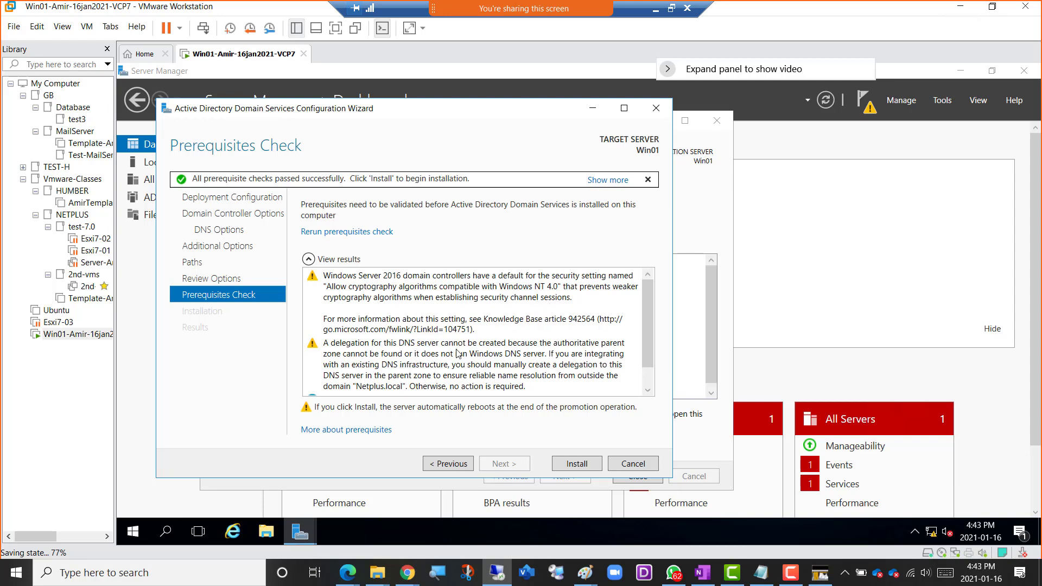
click(575, 465)
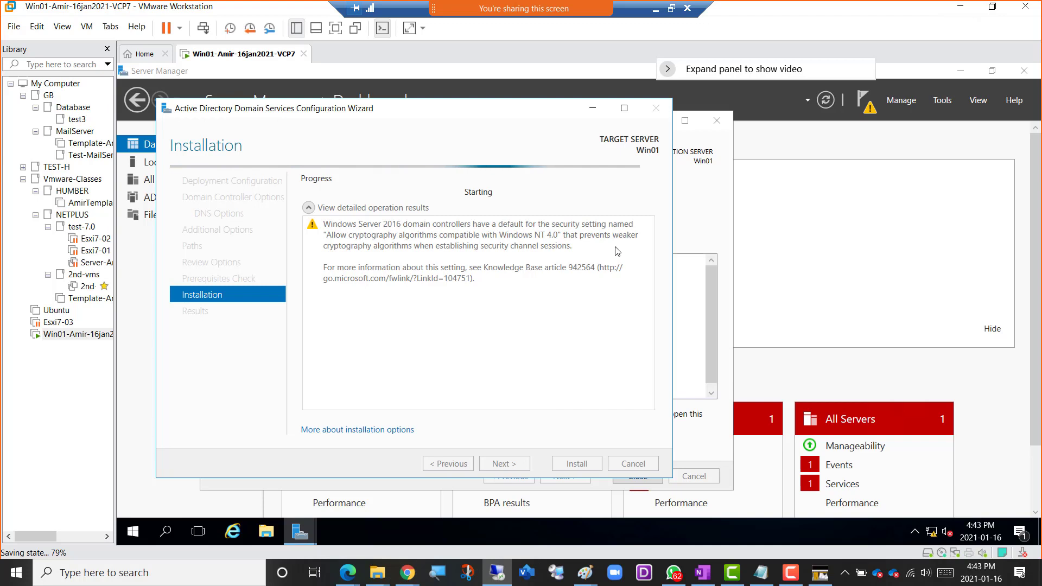
Switch to the OneNote class notes and start a new outer-level bullet below the DCUI item about configuring the Esxi hosts.
click(672, 8)
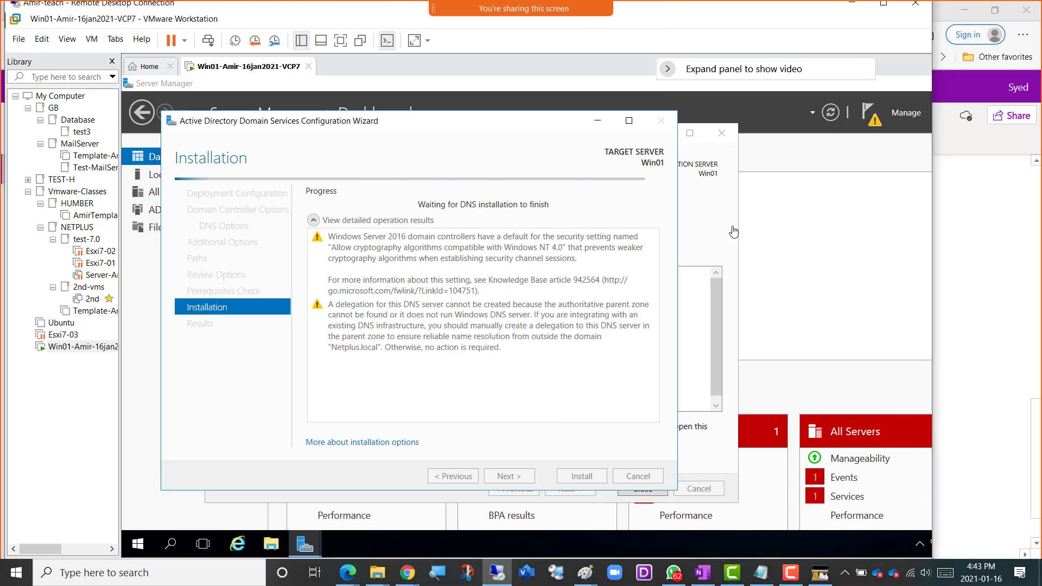
mouse_move(347, 573)
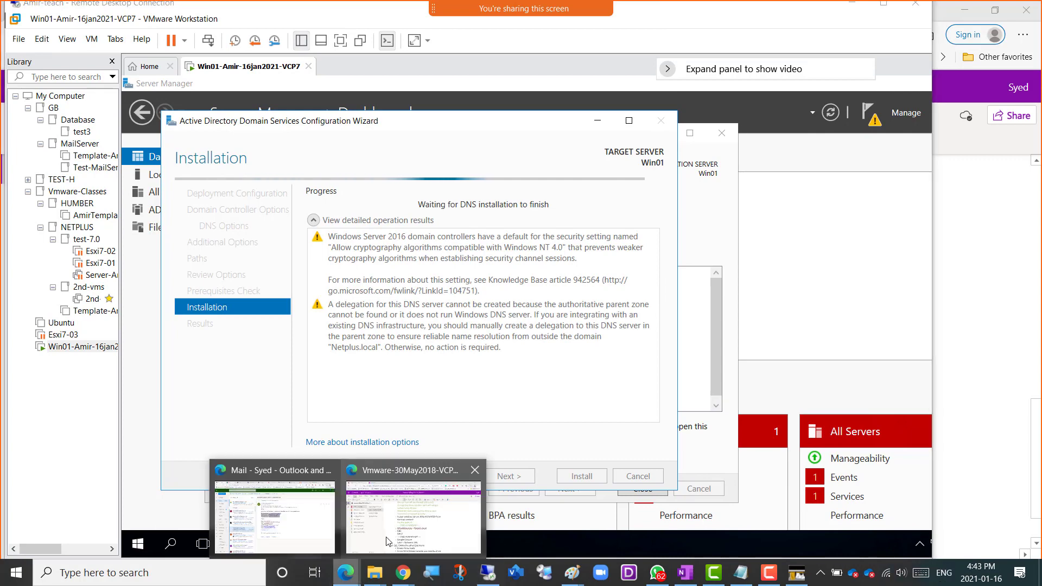
click(378, 529)
scroll(634, 506, down, 2)
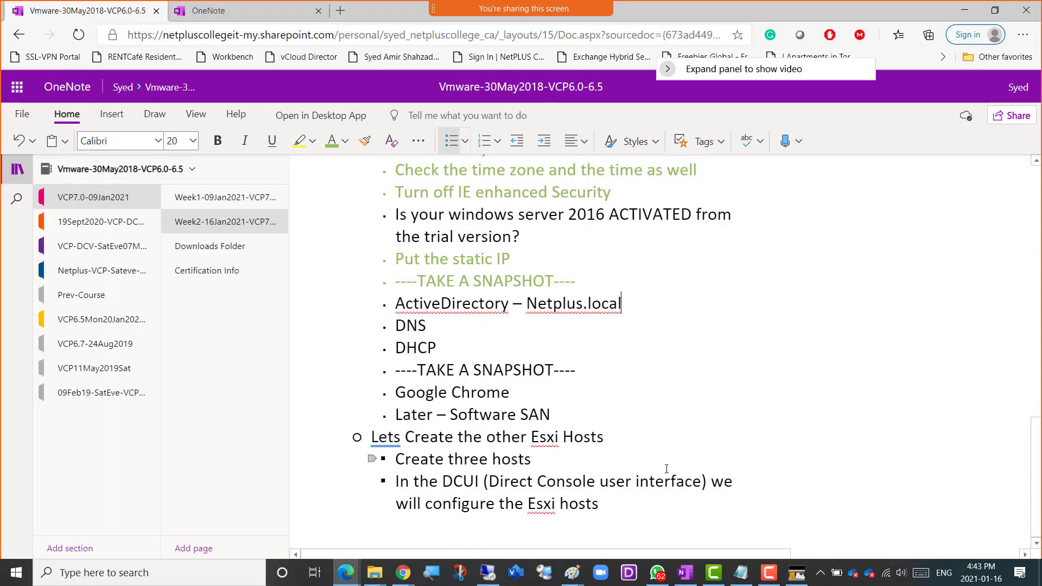
click(632, 506)
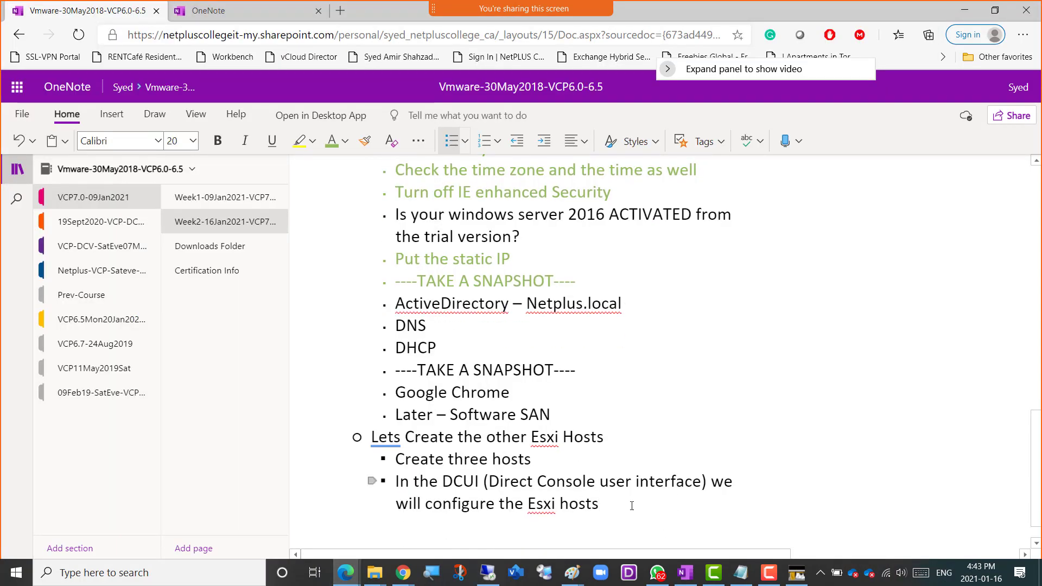
key(Return)
key(BackSpace)
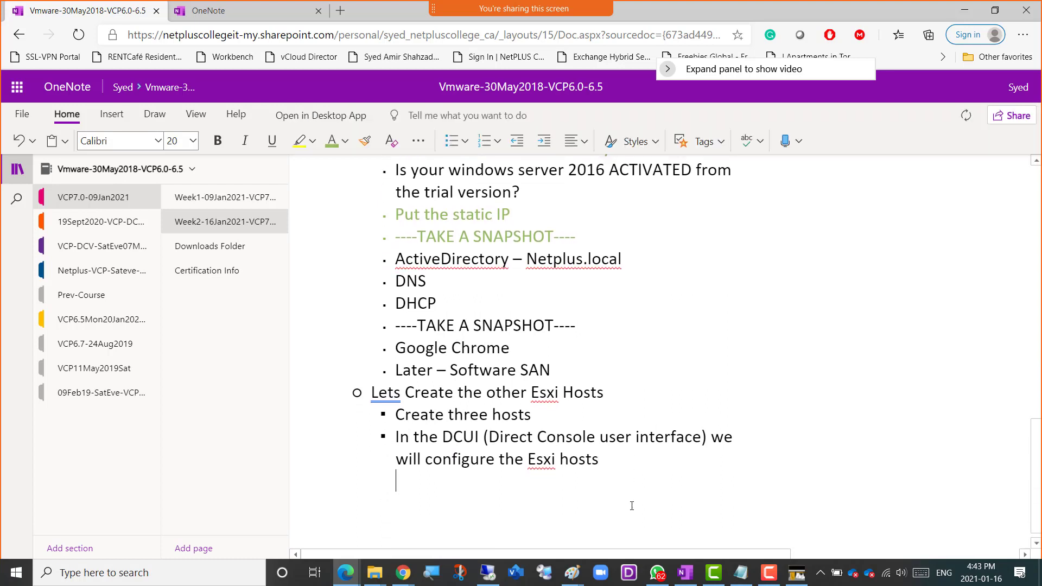
key(ctrl+period)
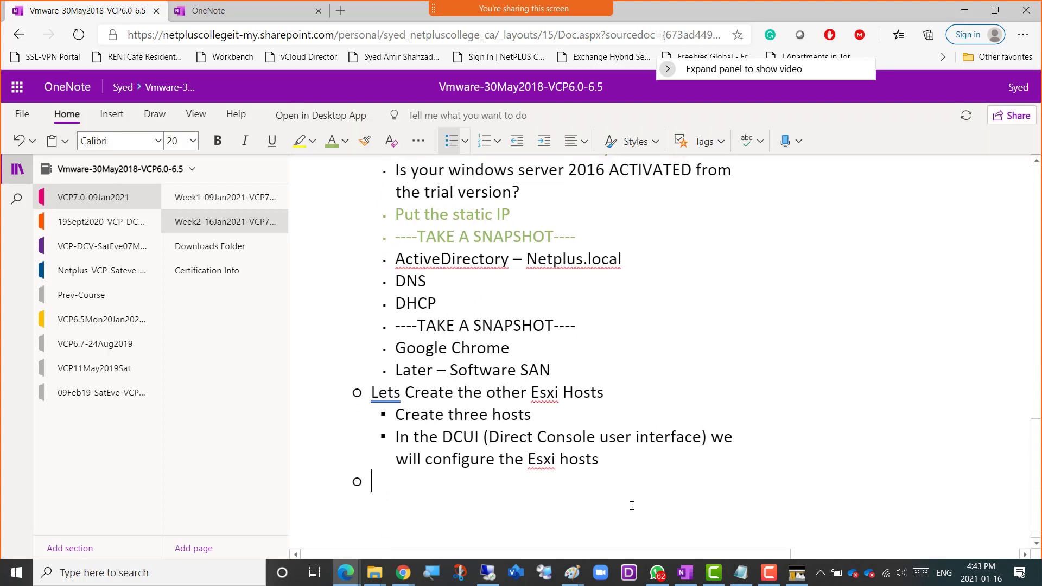
Write the bullet "-------------Break---- Class Starts US 4:05 : Canada 5:05-----------".
text(-------------Break---- Clas)
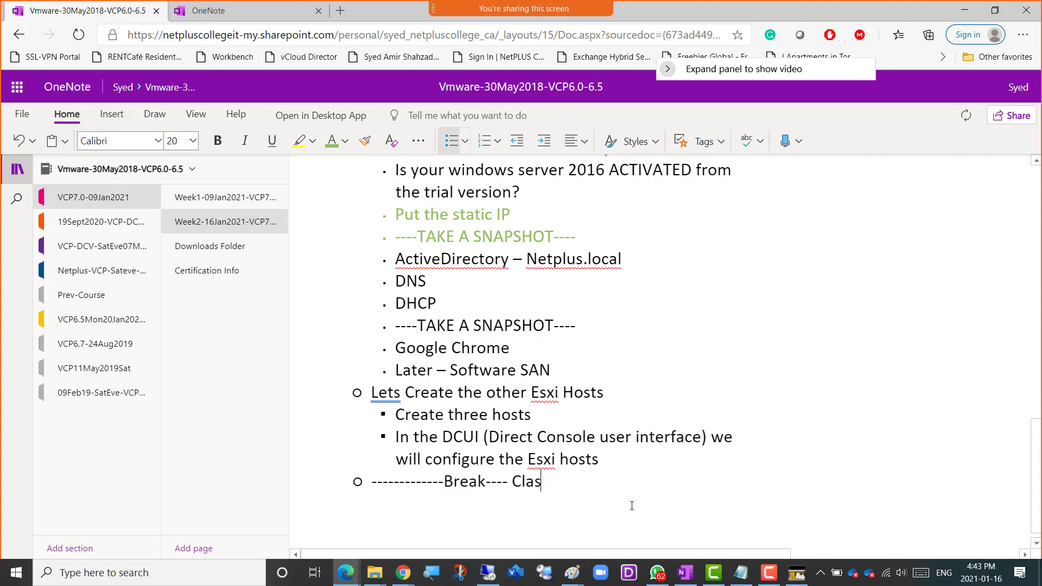
text(s Starts US)
text(5)
key(BackSpace)
text(4)
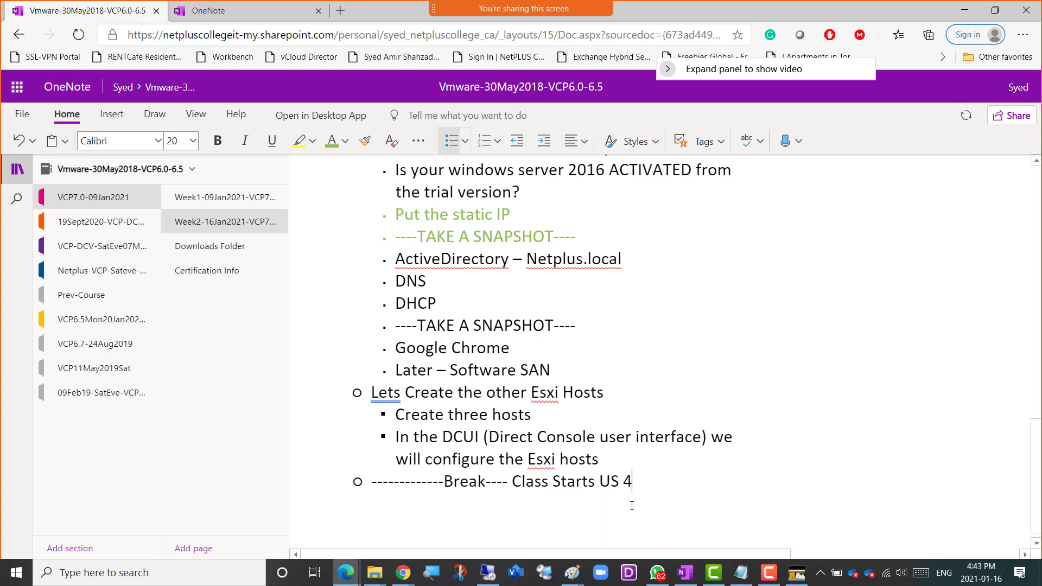
text(:05 : Canada 5:05)
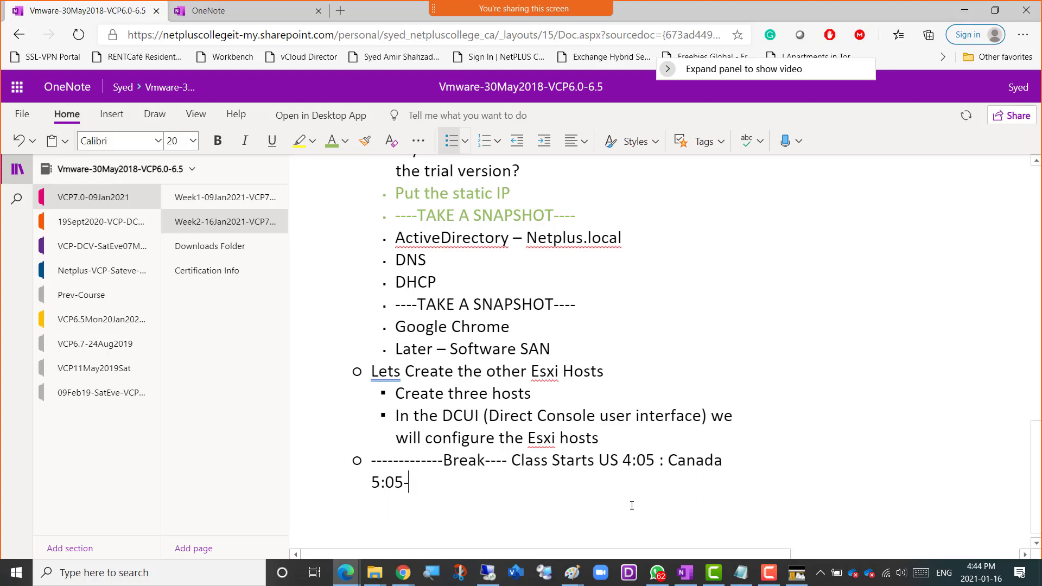
text(-----------)
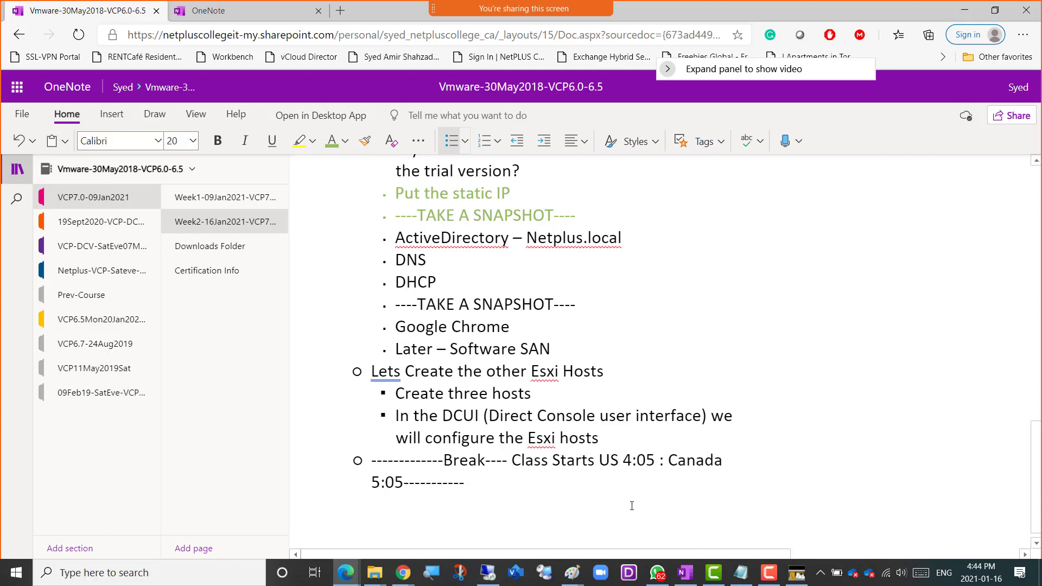
key(ctrl+m)
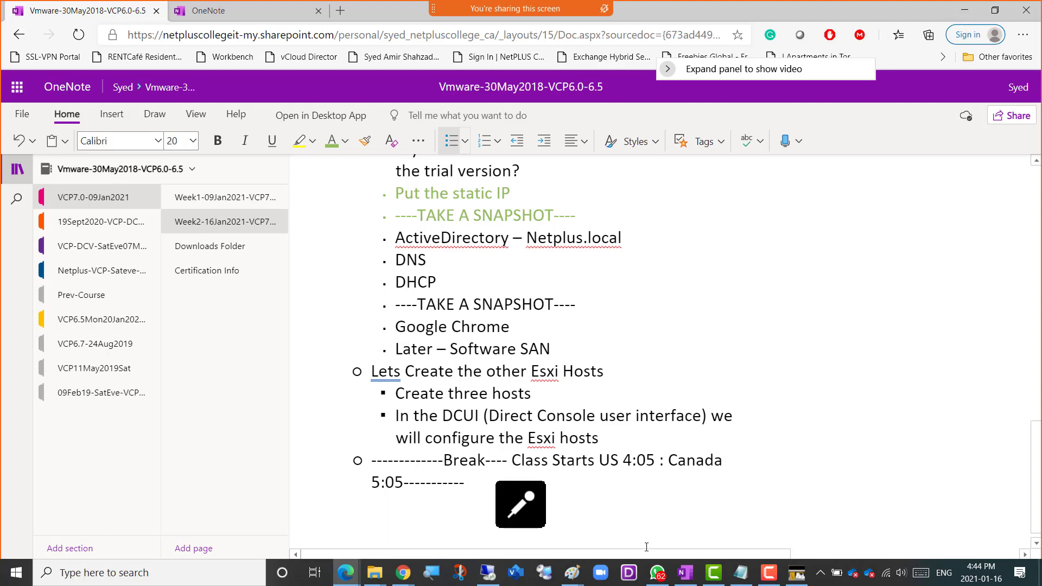
click(768, 582)
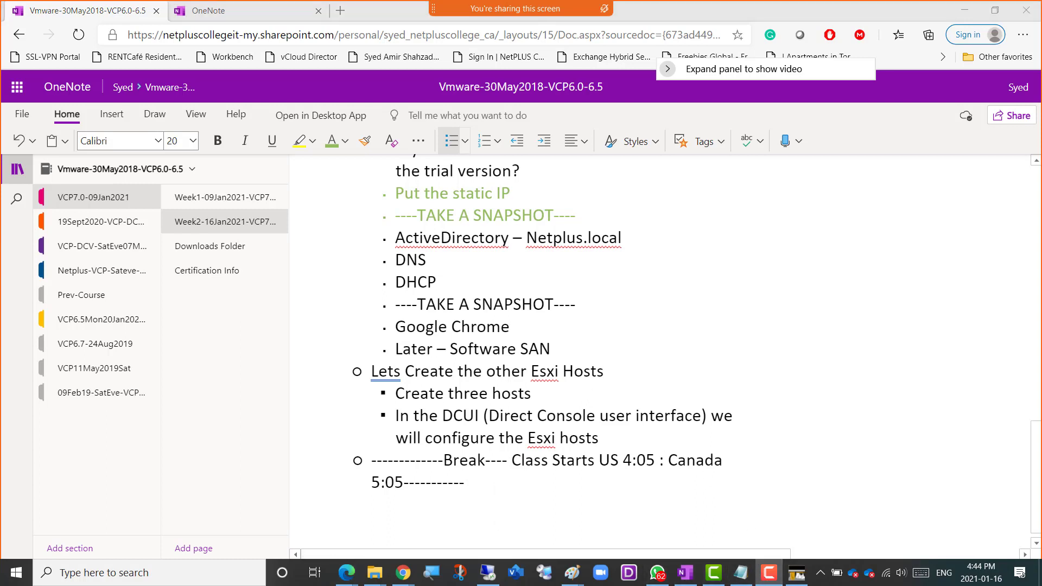
drag(1041, 434, 568, 374)
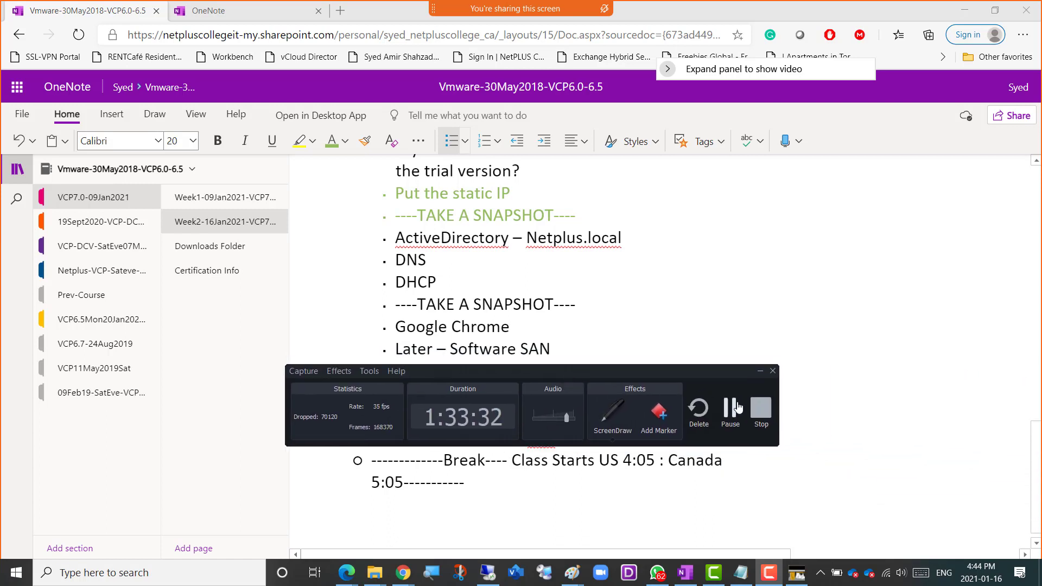
click(738, 407)
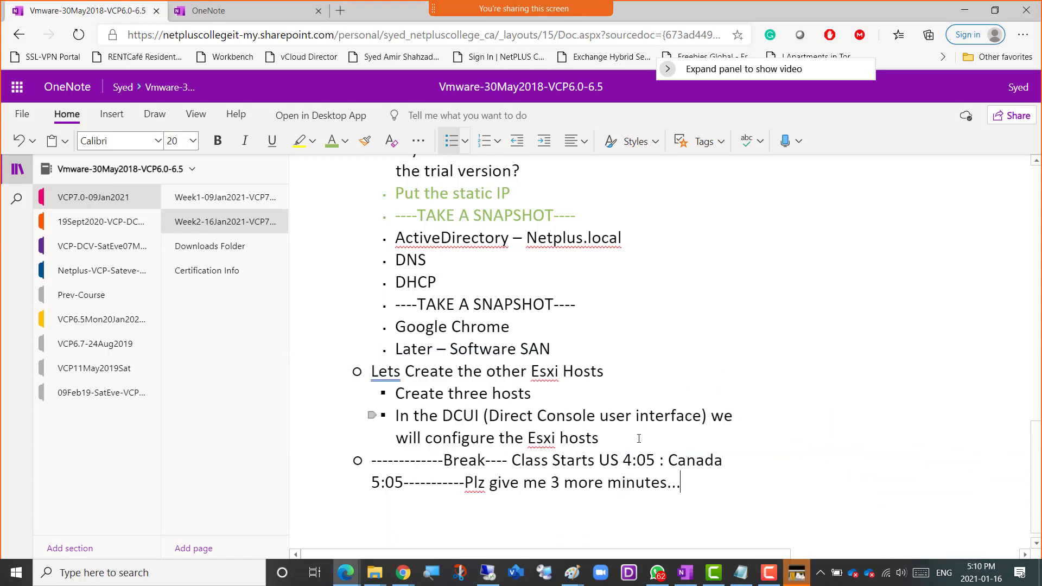
Delete "Plz give me 3 more minutes..." from the end of the break line and highlight the ActiveDirectory – Netplus.local item.
drag(684, 490, 464, 502)
key(Delete)
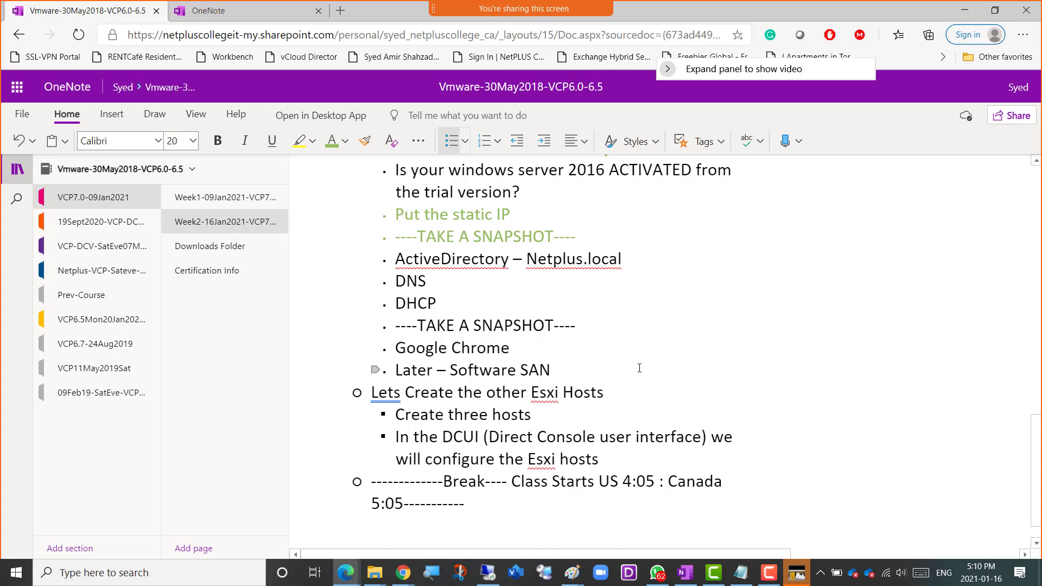
scroll(640, 368, up, 1)
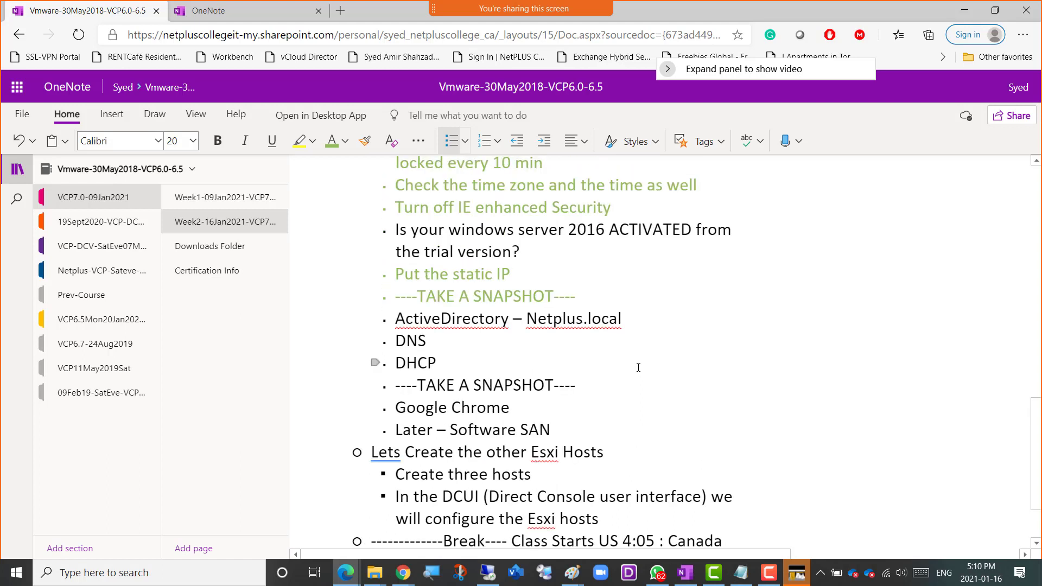
click(631, 324)
drag(624, 321, 395, 319)
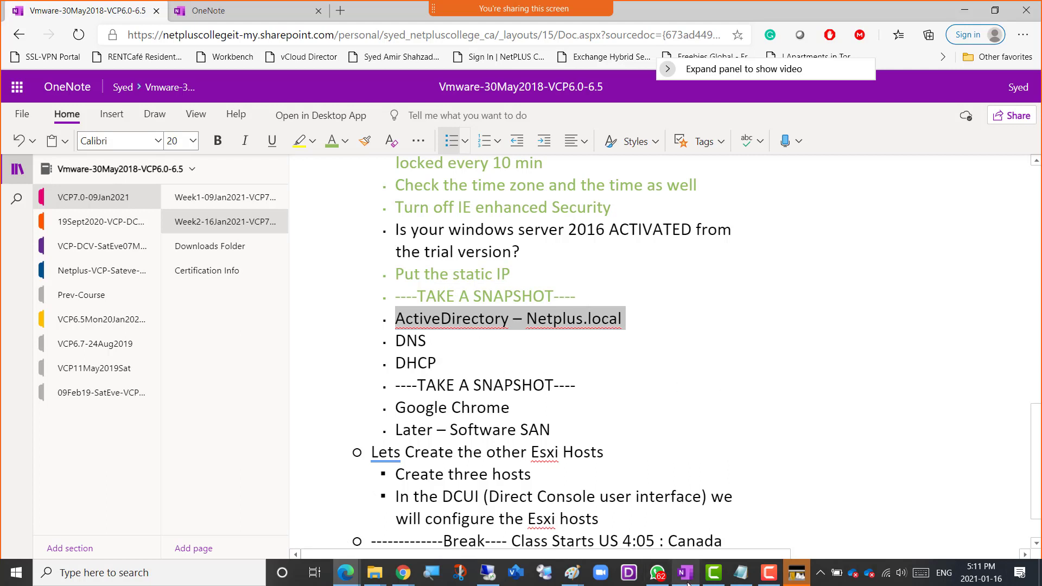
Switch to the remote desktop session with the Win01 virtual machine and bring up its sign-in prompt.
mouse_move(709, 584)
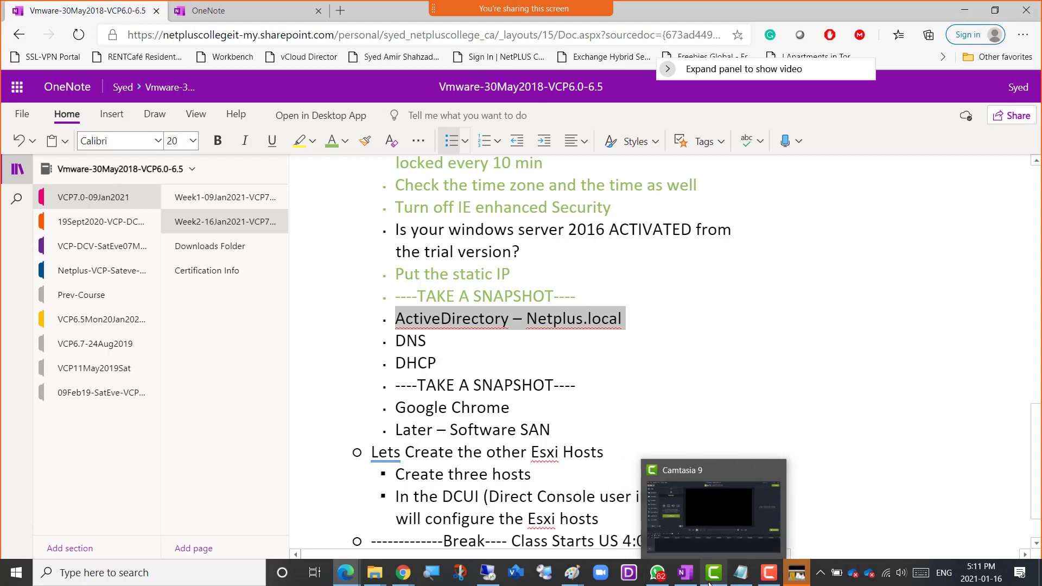
click(521, 508)
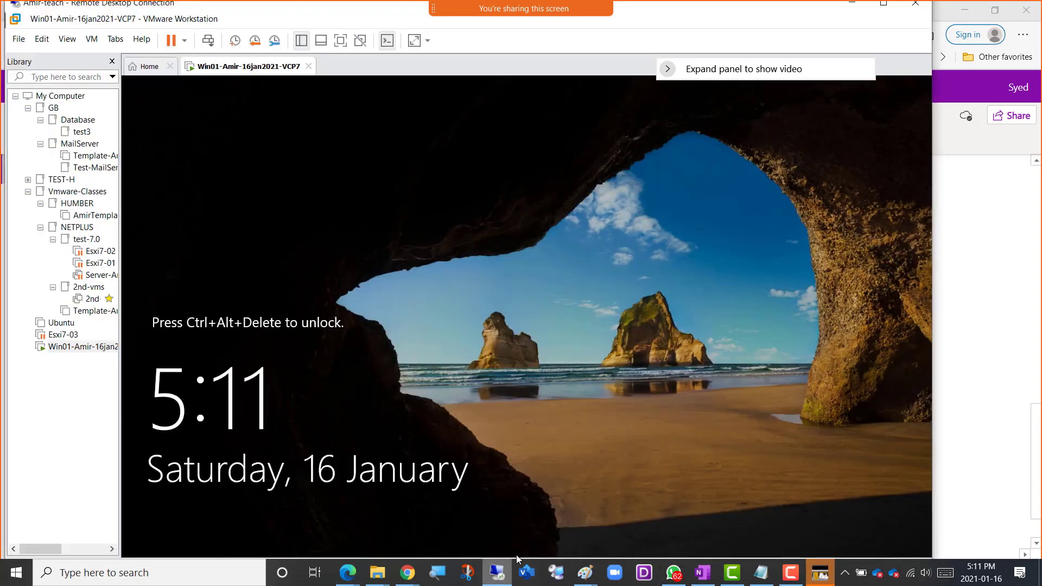
click(208, 41)
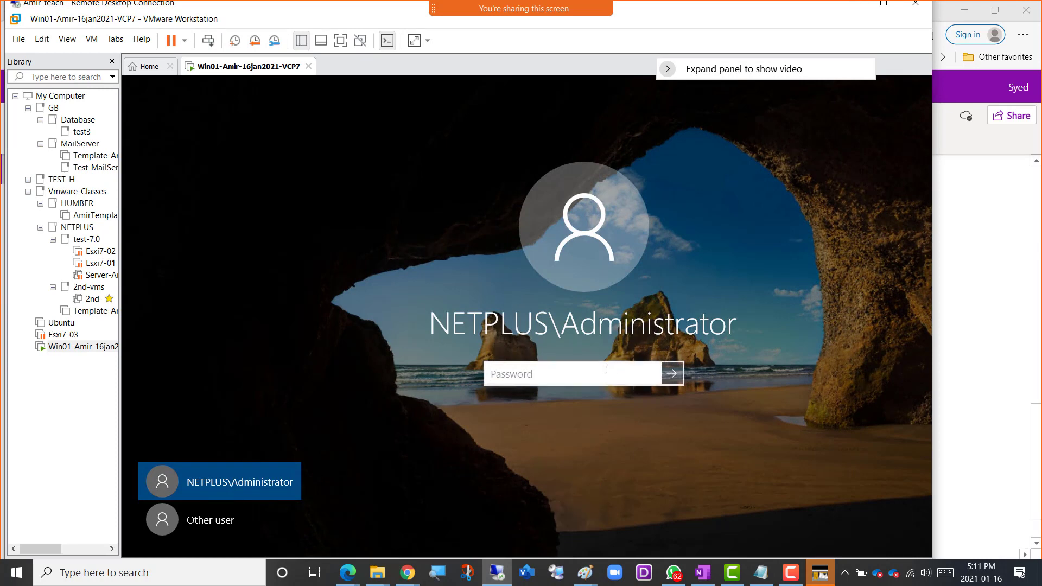
Enter the NETPLUS\Administrator account password, reveal it briefly to check it, and sign in to Win01.
text(***)
key(BackSpace)
key(BackSpace)
key(BackSpace)
text(******)
text(***123)
click(651, 375)
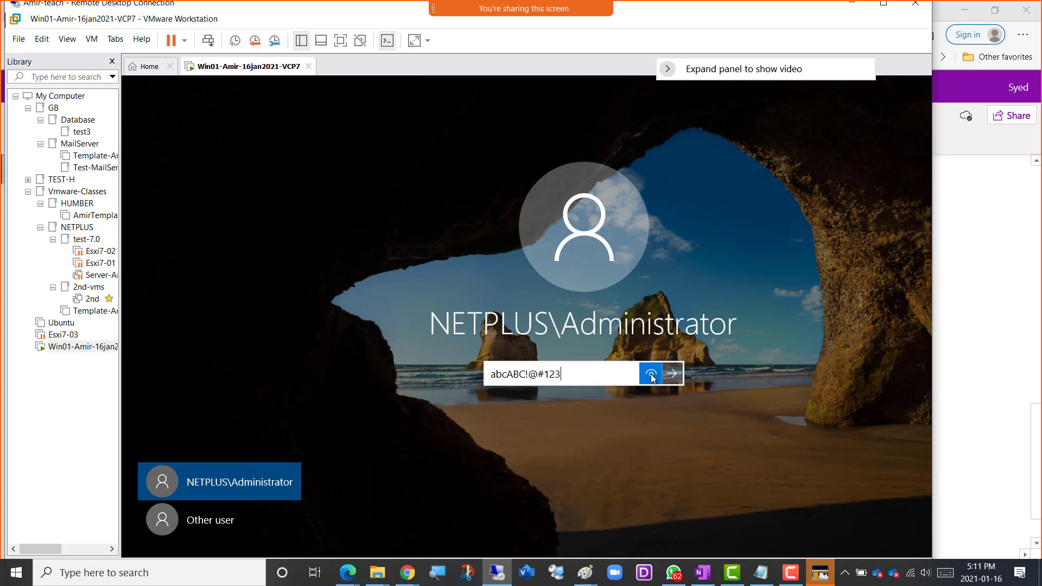
click(652, 377)
click(652, 379)
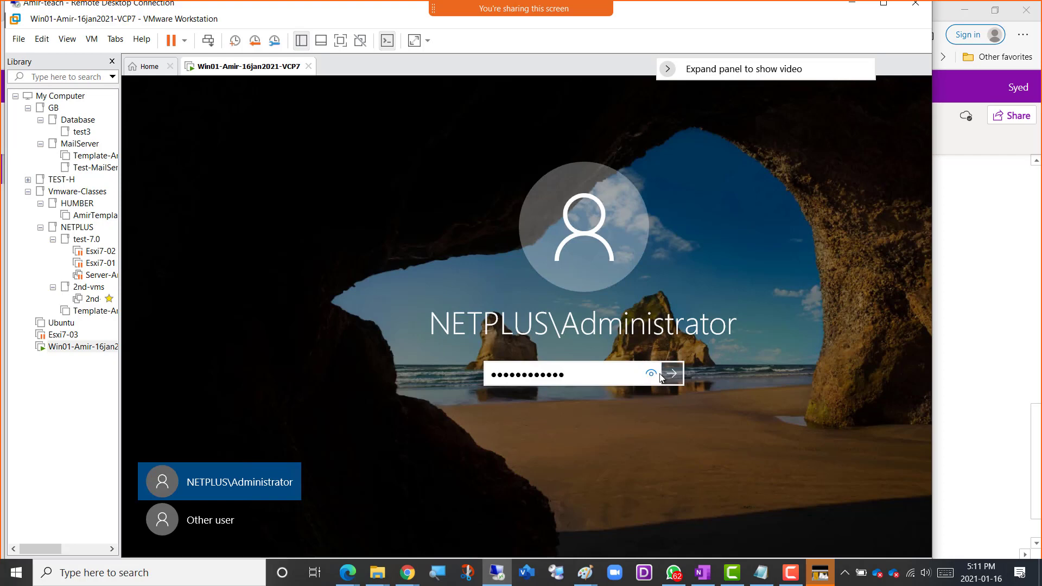
click(673, 374)
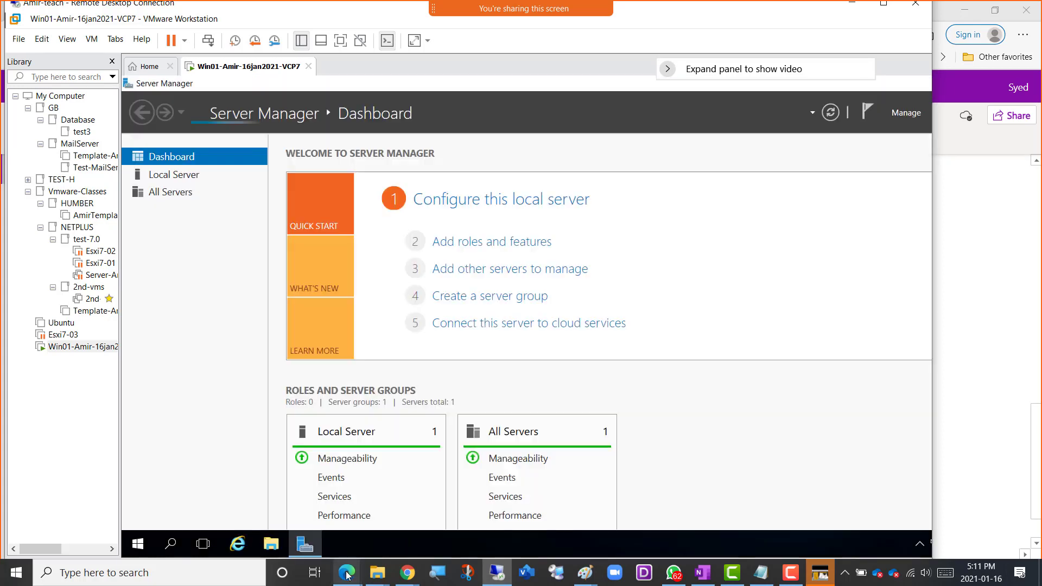
Return to the OneNote notes and review the Windows 2016 checklist, highlighting the completed snapshot, ActiveDirectory – Netplus.local and DNS items.
mouse_move(348, 574)
click(412, 502)
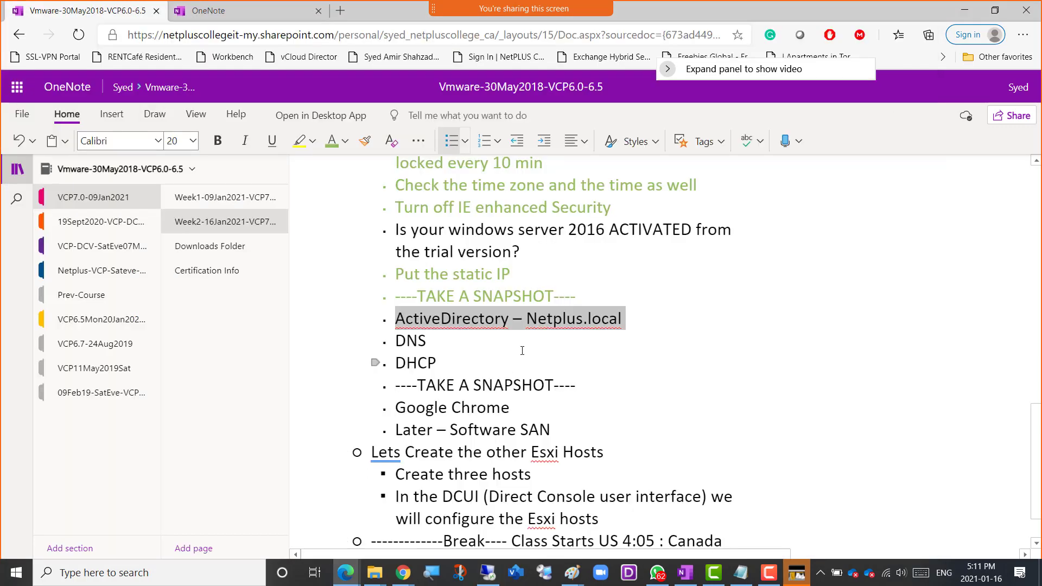
scroll(530, 248, up, 3)
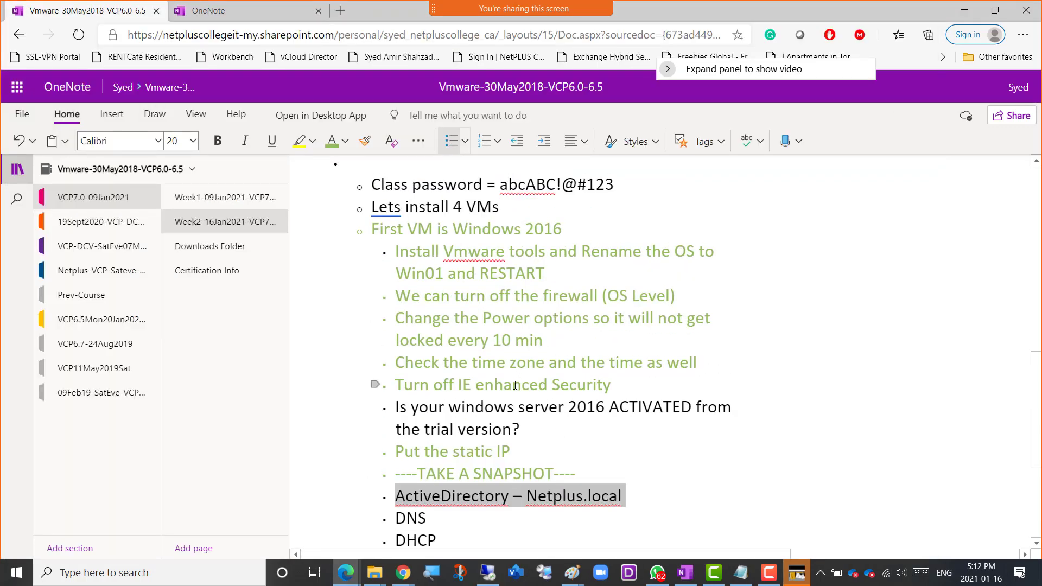
scroll(515, 386, down, 1)
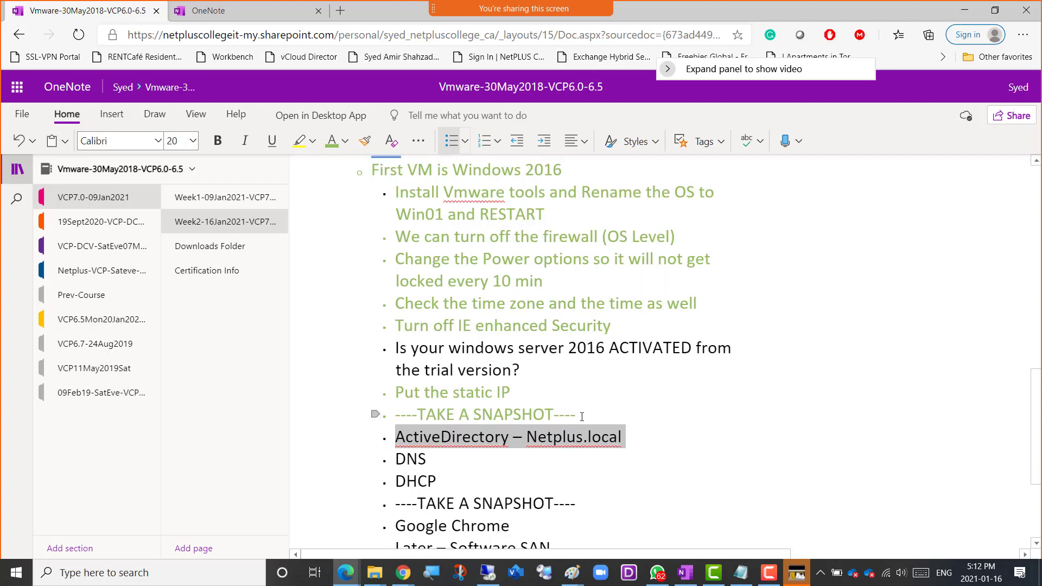
drag(582, 416, 406, 422)
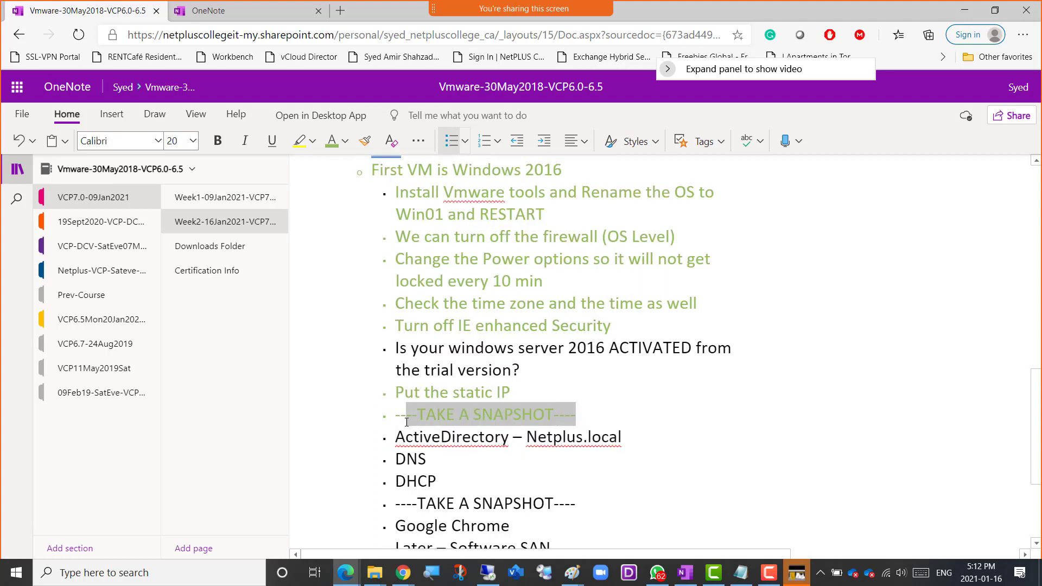
click(586, 416)
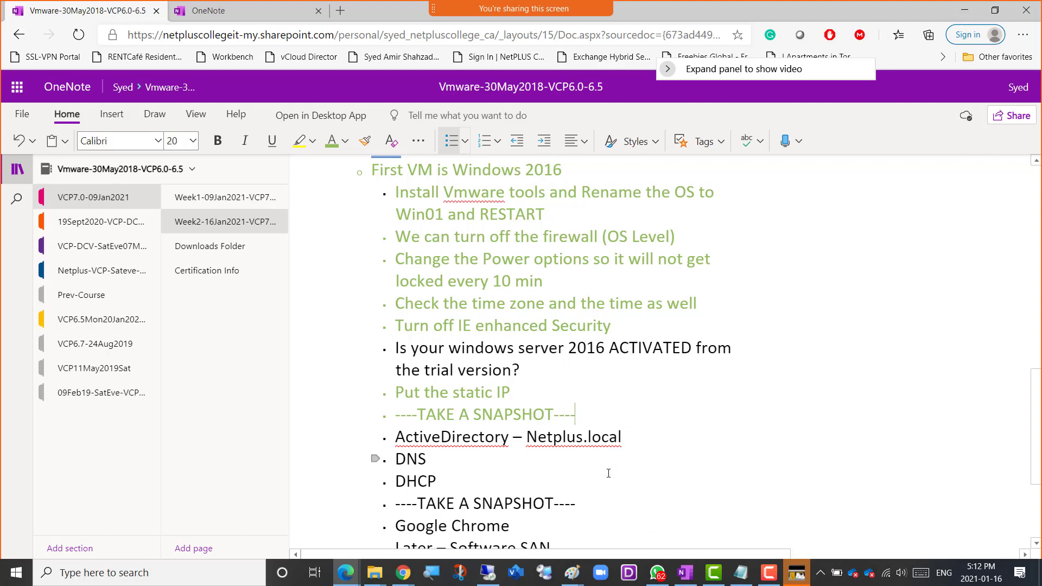
click(624, 438)
drag(629, 440, 396, 437)
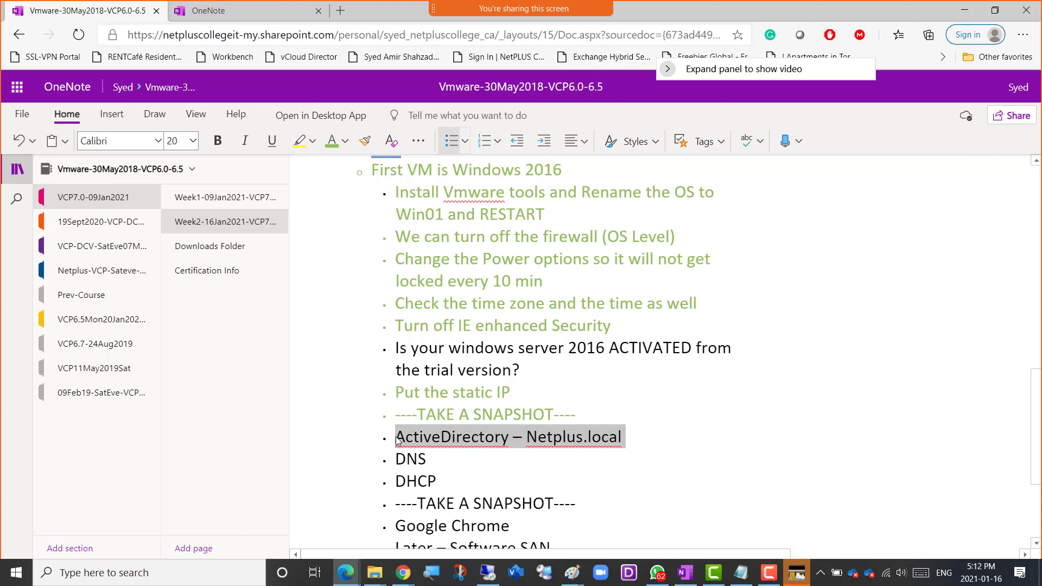
click(437, 460)
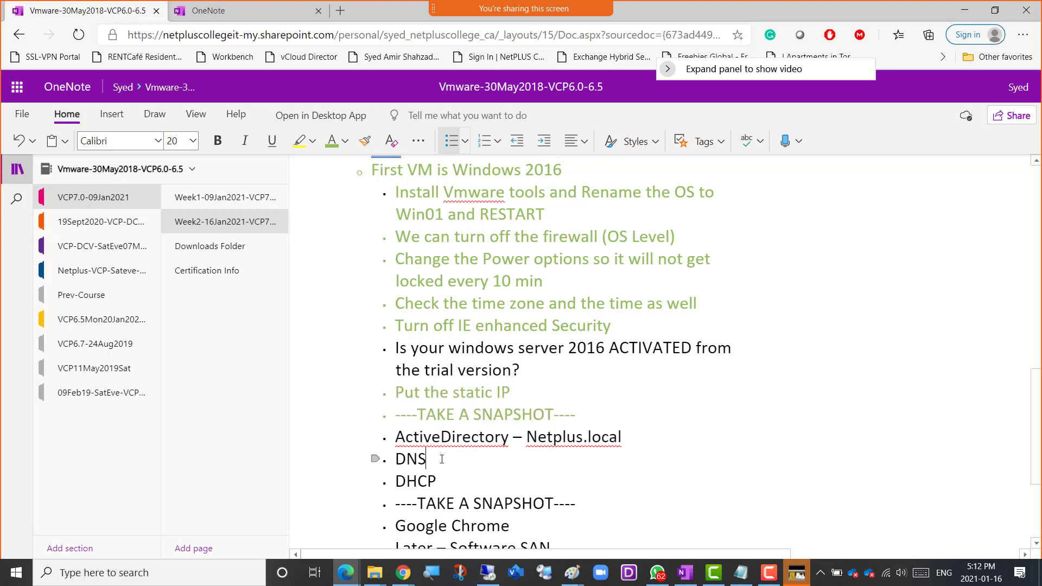
drag(433, 461, 399, 468)
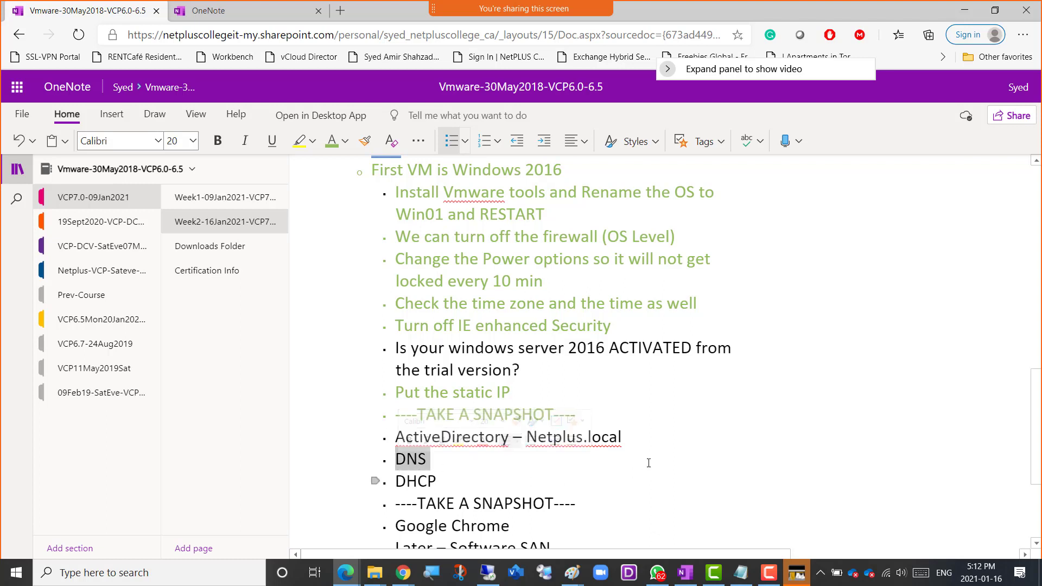
Insert an empty indented sub-bullet beneath the ActiveDirectory – Netplus.local item in the Windows 2016 checklist.
click(631, 435)
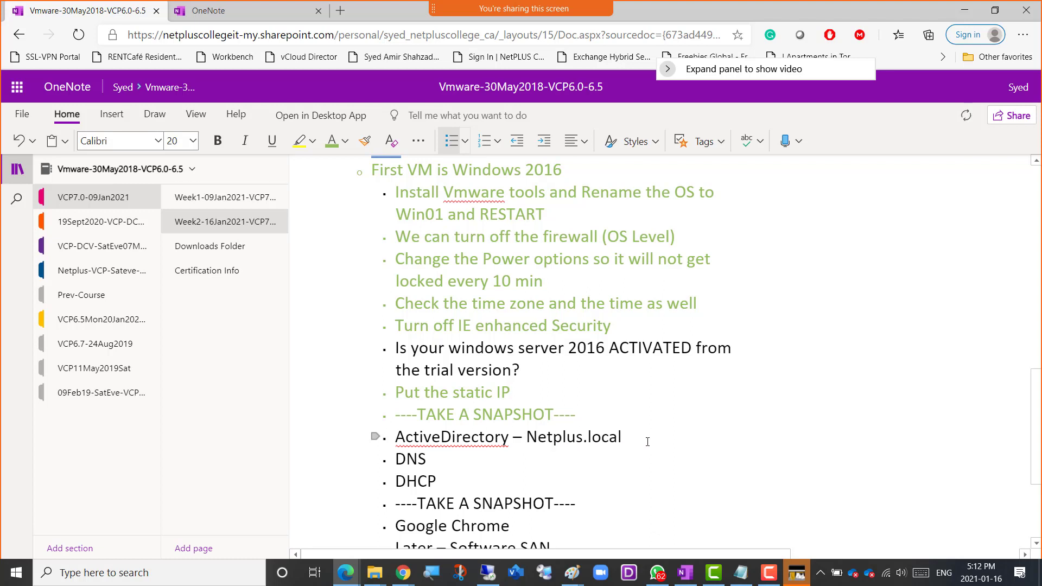
text(- G)
key(BackSpace)
key(BackSpace)
key(BackSpace)
key(Return)
key(Tab)
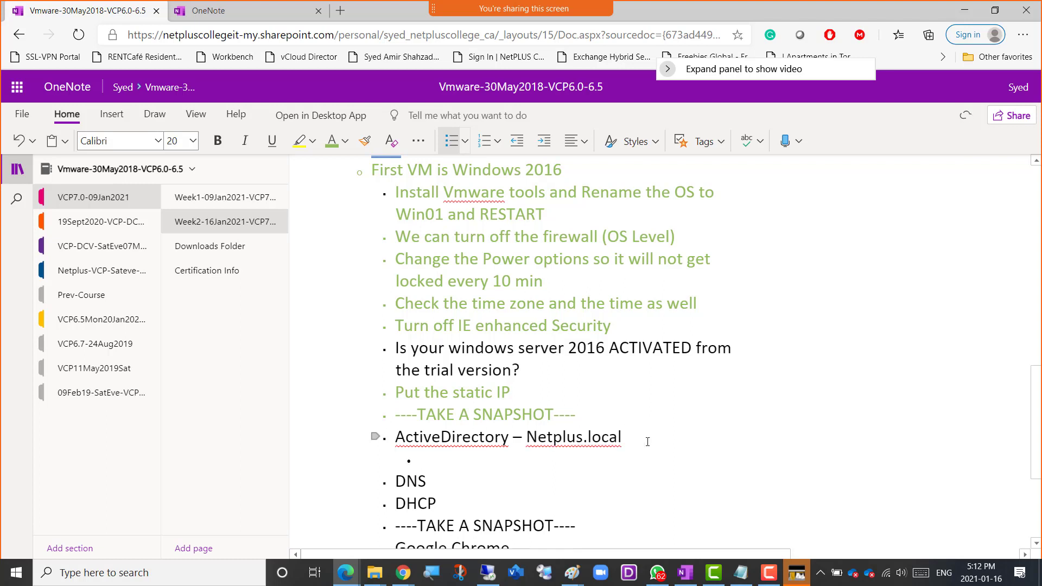
Write "Create a copy of the domain Administrator" in the new sub-bullet.
text(Create a copy of h)
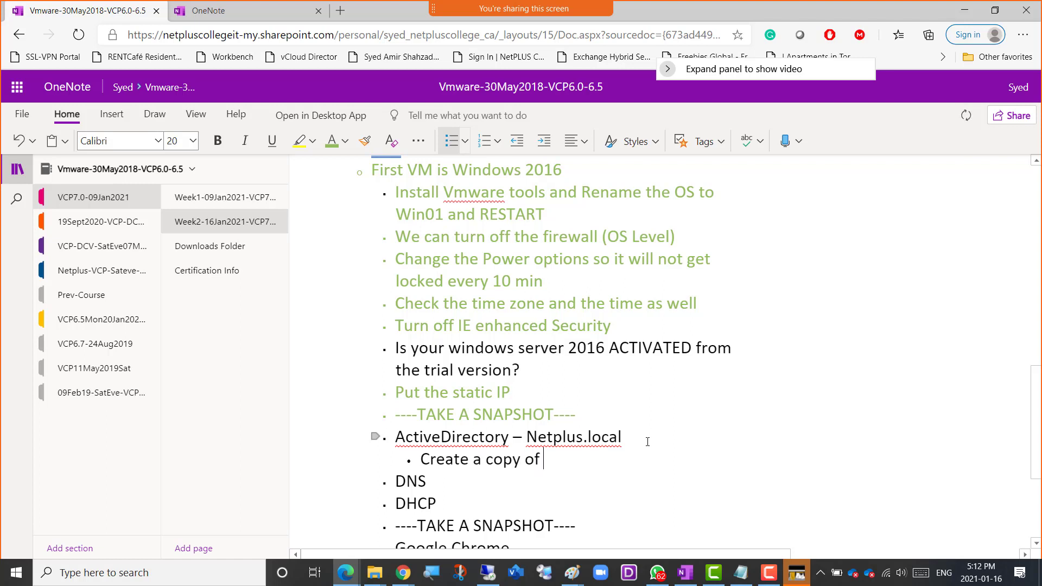
key(BackSpace)
text(the admin)
key(BackSpace)
key(BackSpace)
key(BackSpace)
key(BackSpace)
key(BackSpace)
key(BackSpace)
text(domain Amdinis)
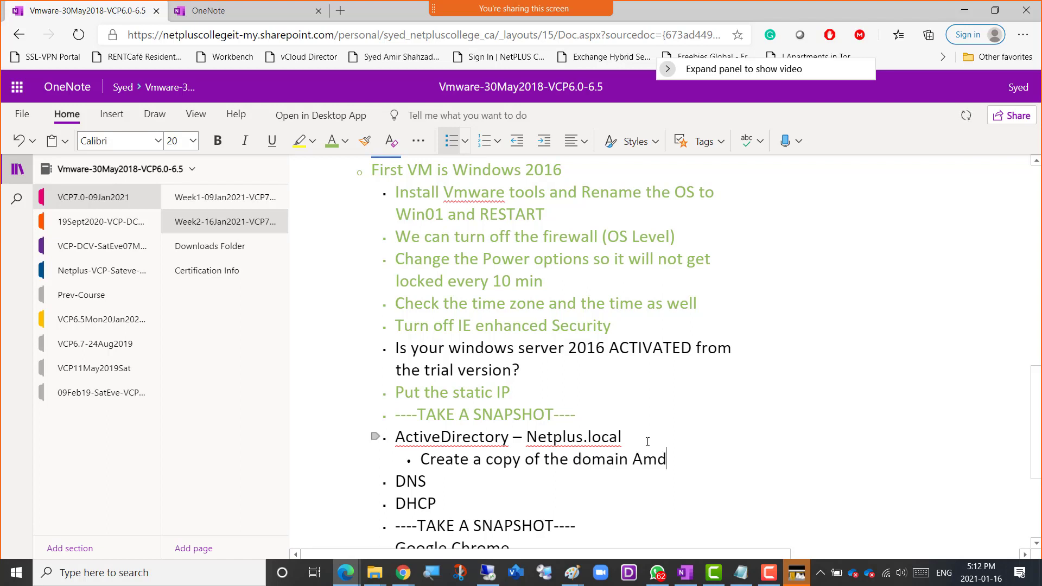
key(BackSpace)
key(BackSpace)
key(BackSpace)
key(BackSpace)
key(BackSpace)
key(BackSpace)
text(dministrator)
Insert the word "user" after "copy" in the sub-bullet and return to the end of its text.
key(ctrl+Left)
key(ctrl+Left)
text(user)
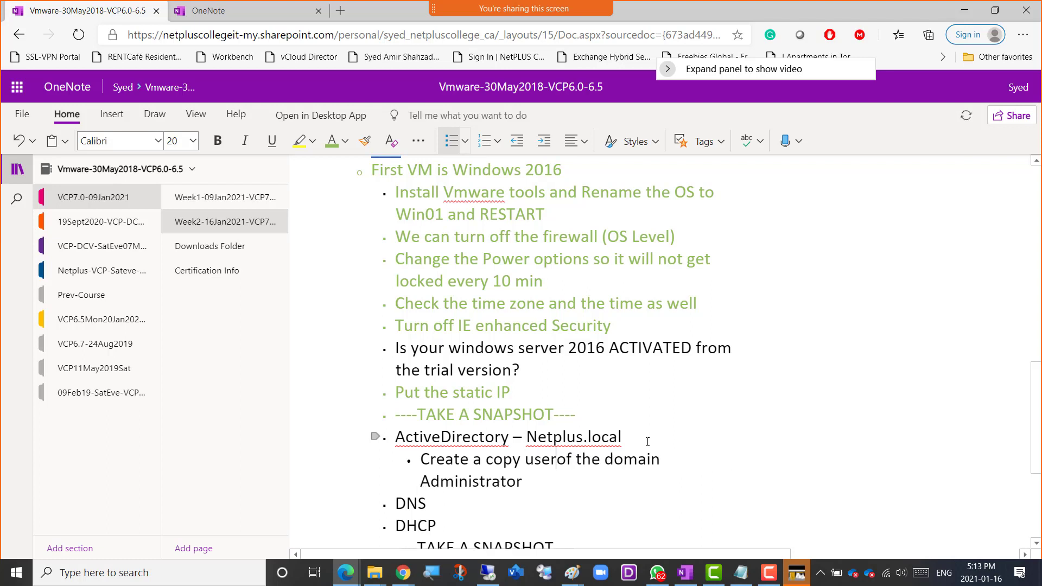
key(Right)
key(Down)
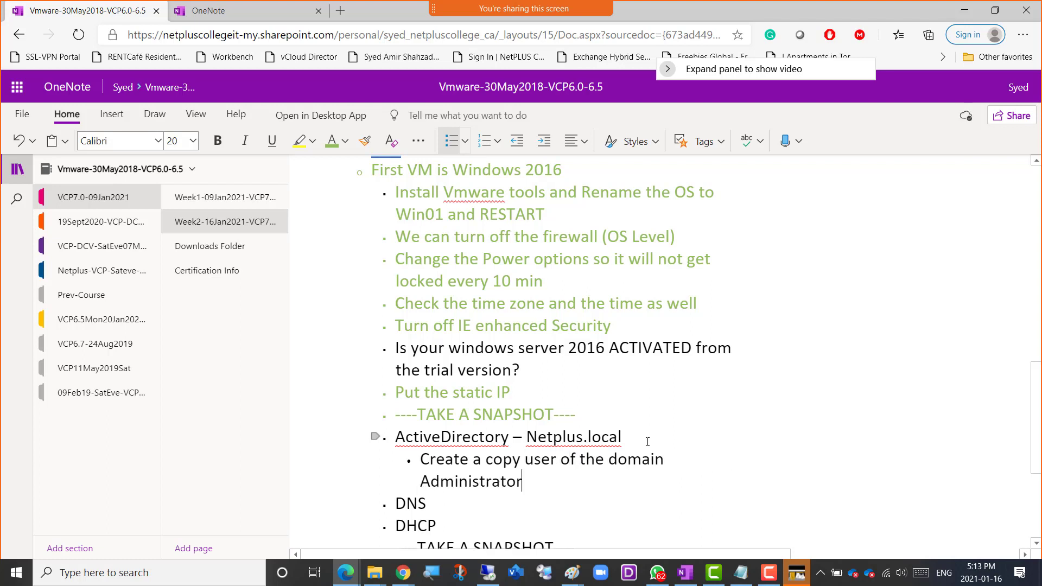
Extend the sub-bullet with "and we will use that user through out the course".
text(and we)
text( woul)
key(BackSpace)
key(BackSpace)
key(BackSpace)
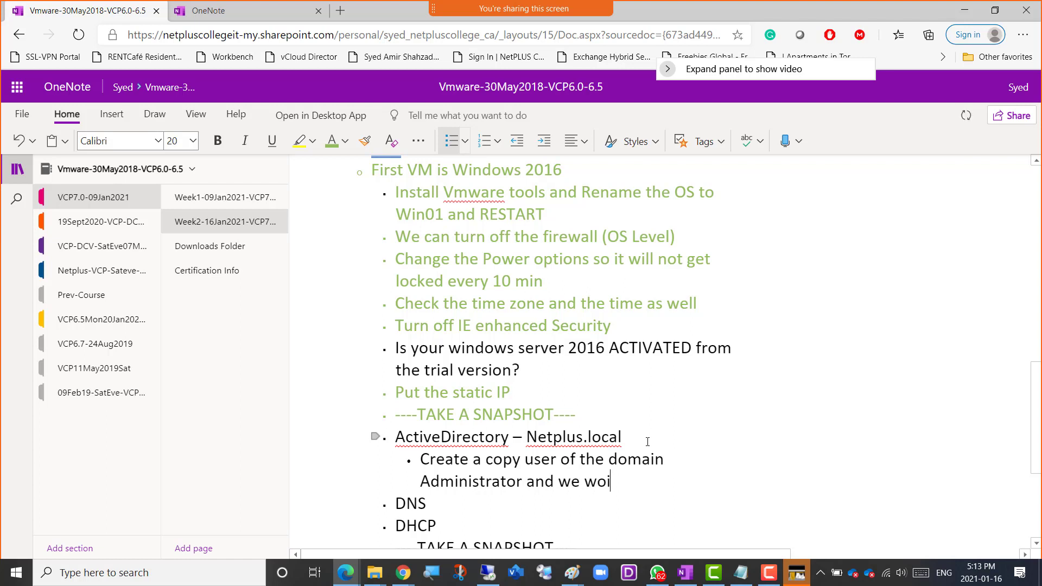
text(ill use that us)
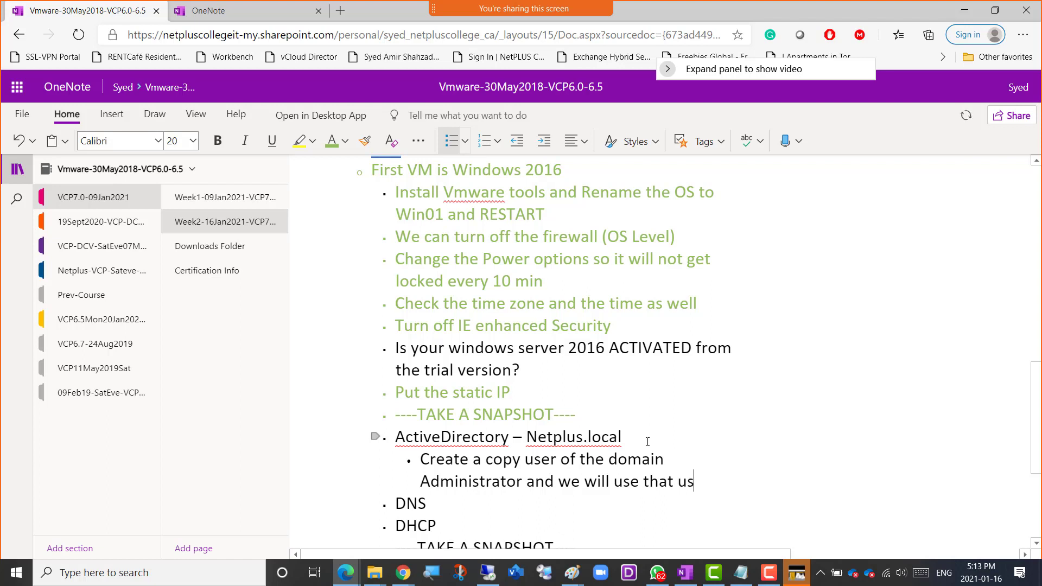
text(er throu)
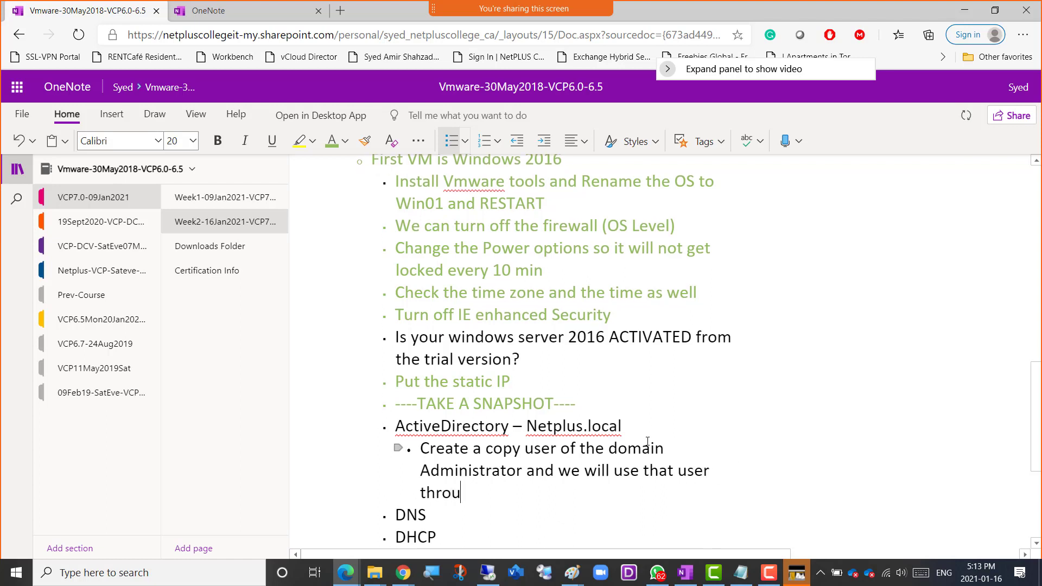
text(gh out the course)
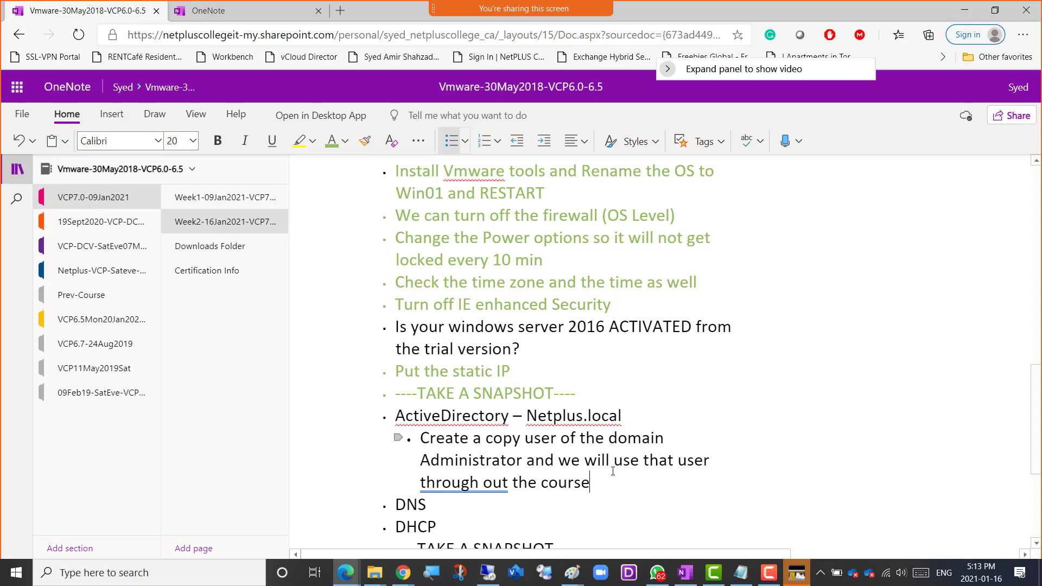
Switch to the maximized Win01 remote session and open the Netplus.local Users container in Active Directory Users and Computers.
key(alt+Tab)
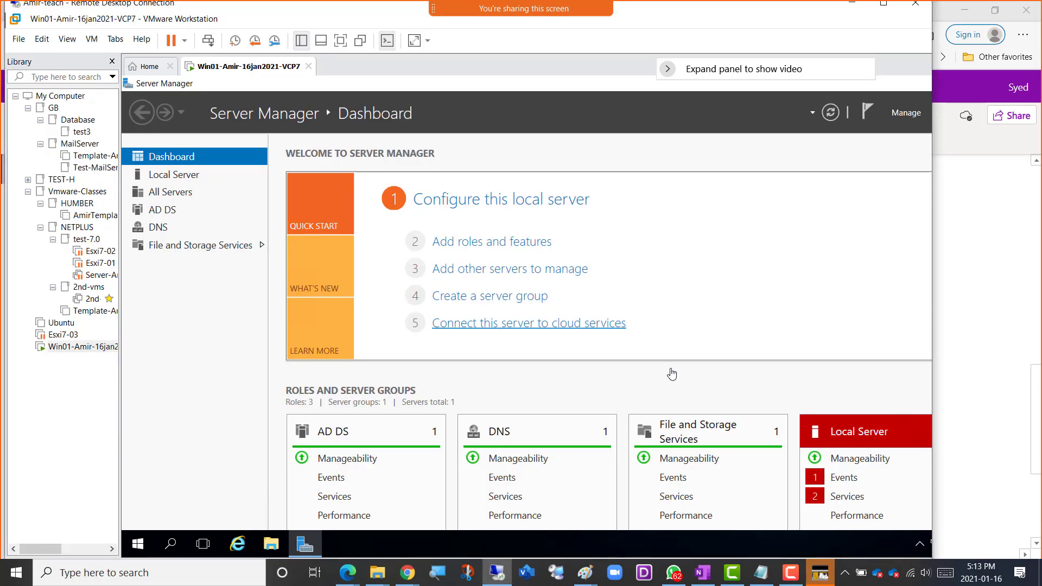
click(884, 4)
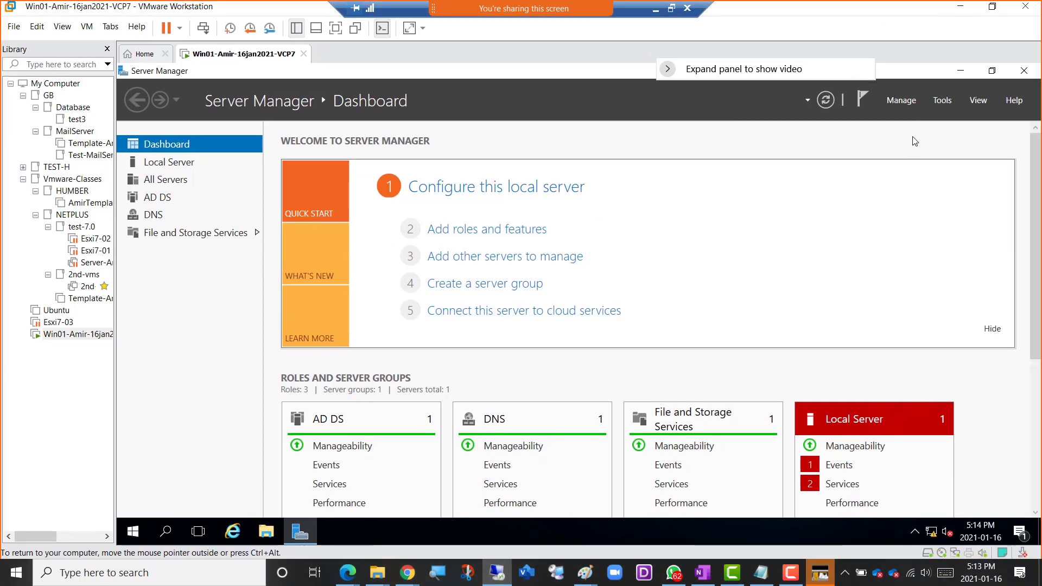
click(943, 101)
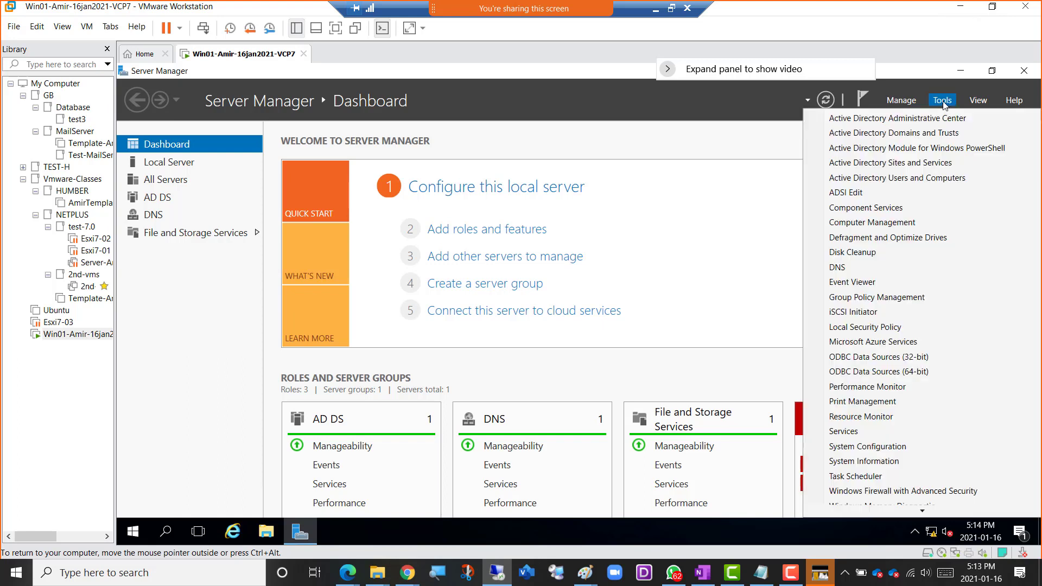
click(905, 177)
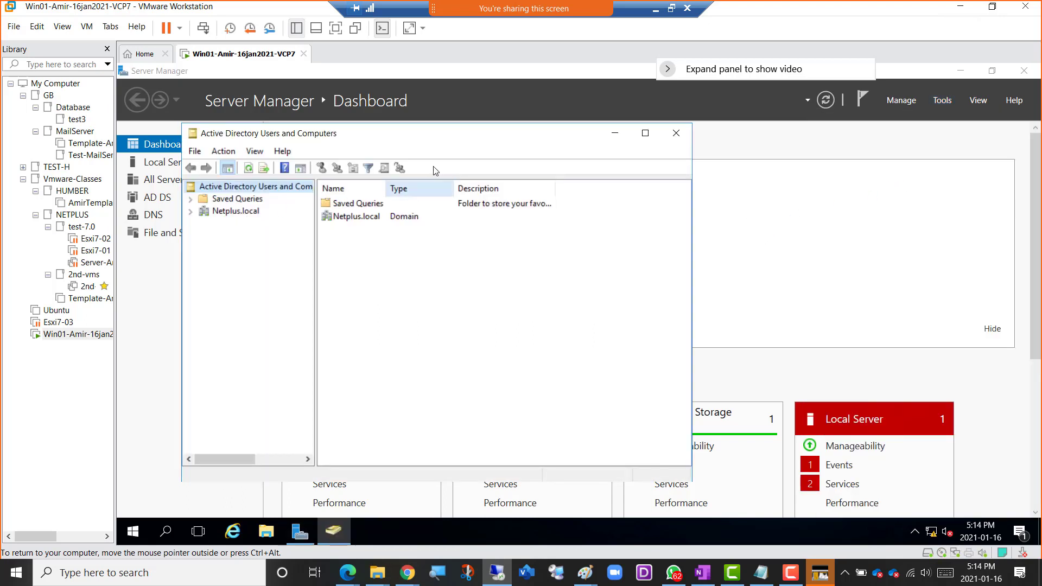
double_click(239, 211)
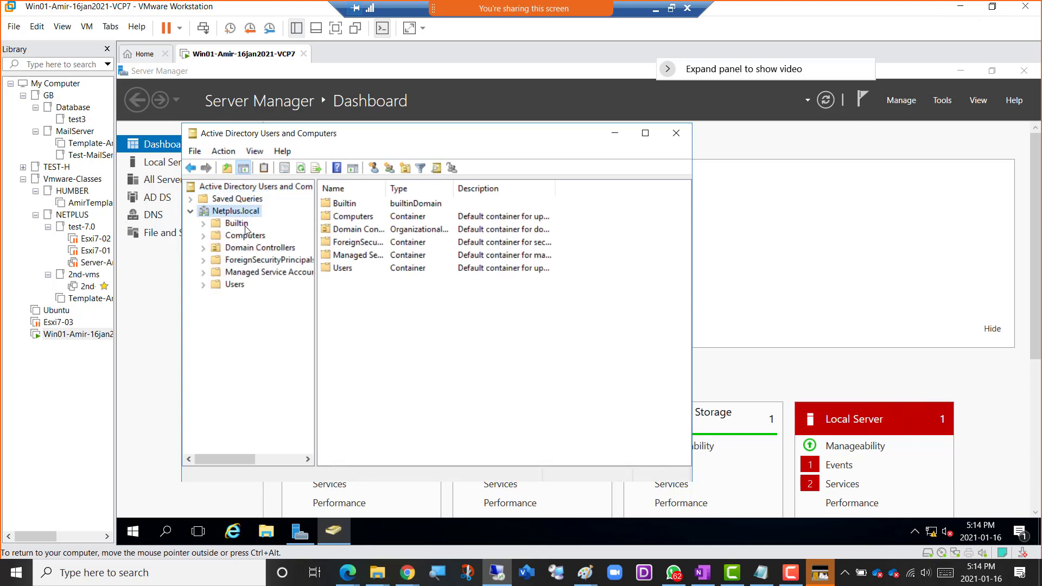
click(236, 289)
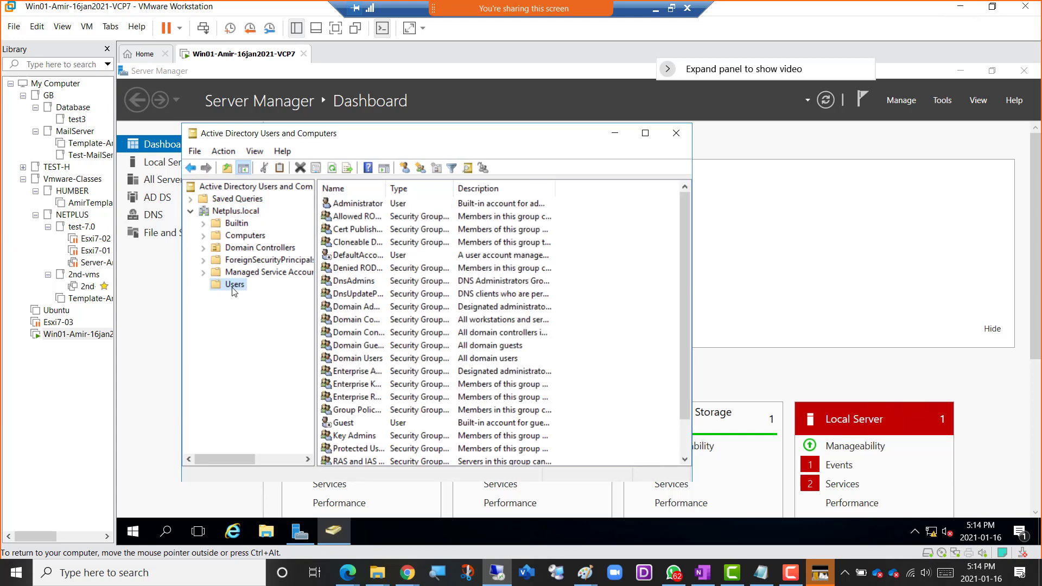
Start a copy of the Administrator account with first name and user logon name Netadmin, and continue to the password settings.
click(354, 206)
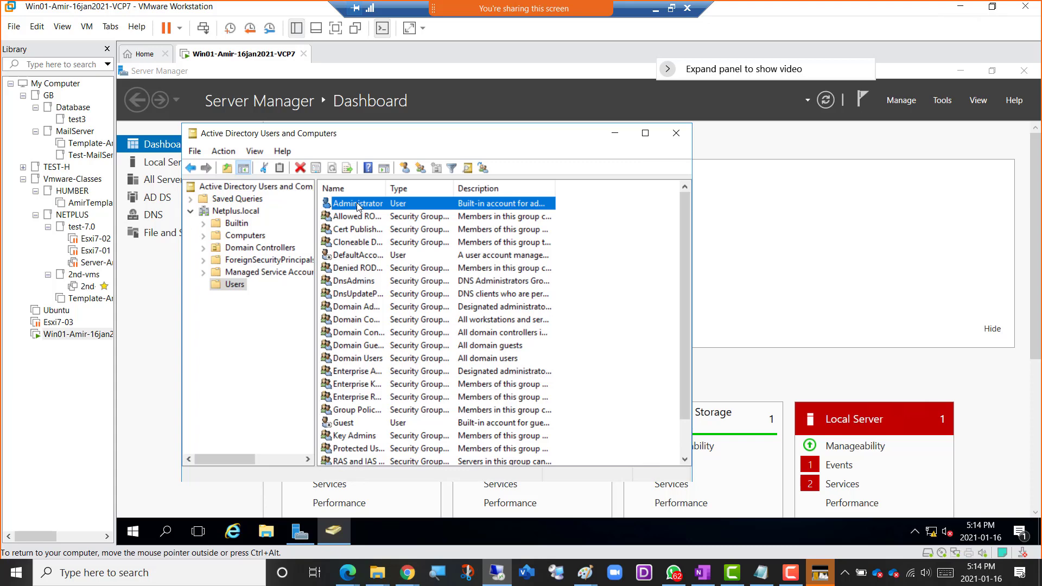
right_click(357, 203)
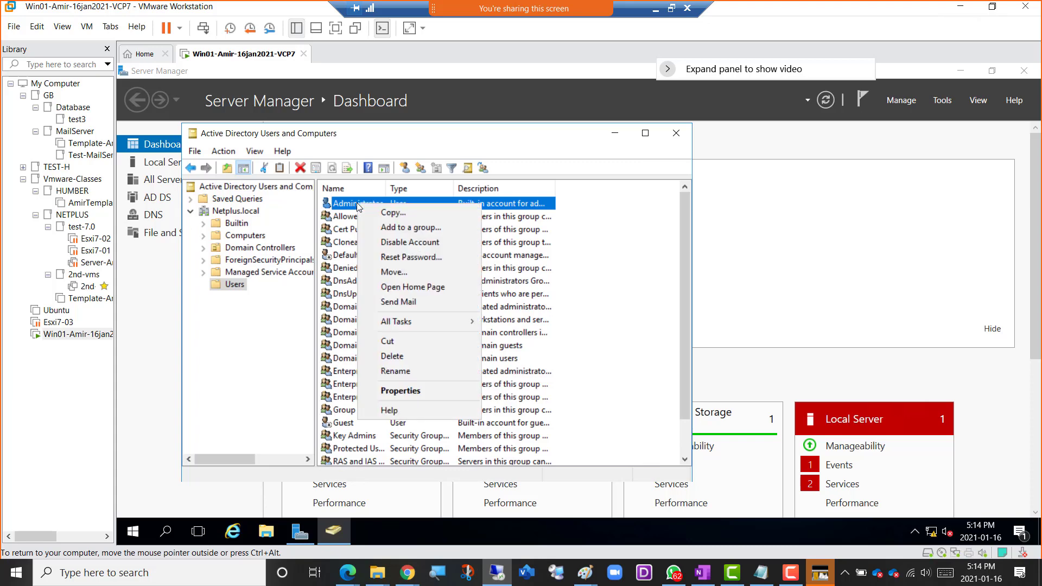
click(403, 213)
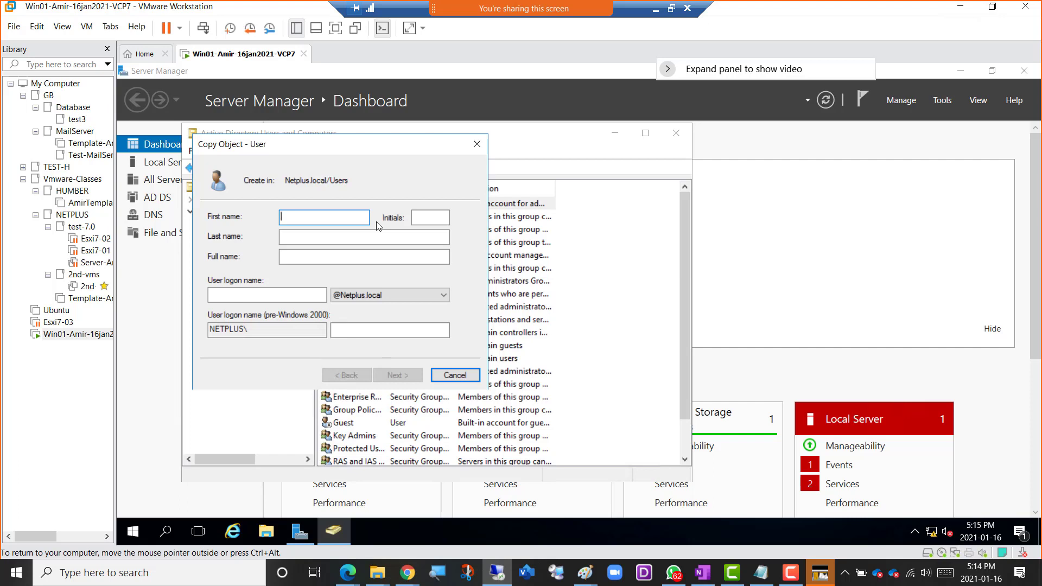
text(Netadmin)
key(ctrl+a)
click(210, 293)
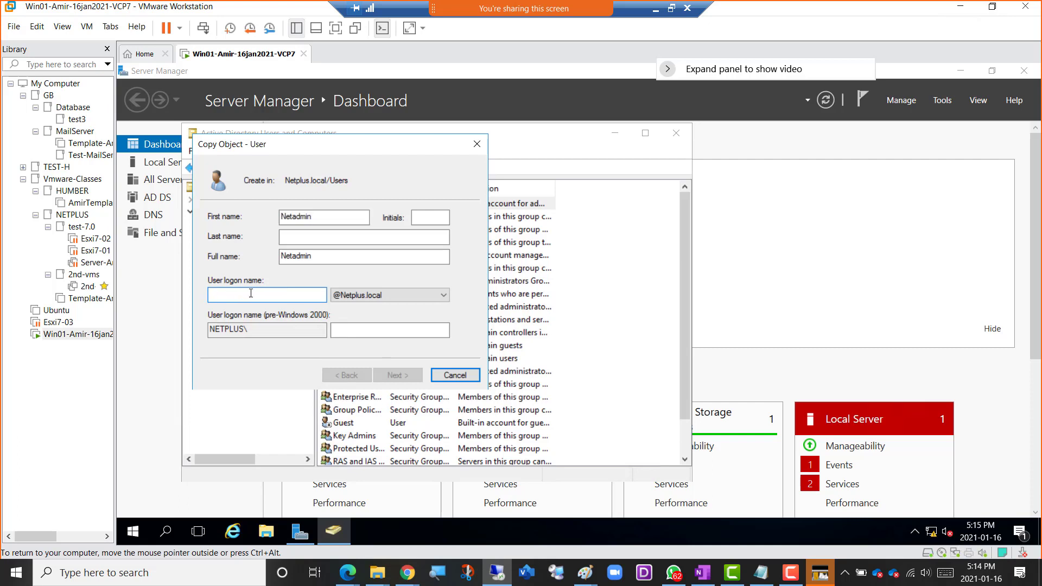
key(ctrl+v)
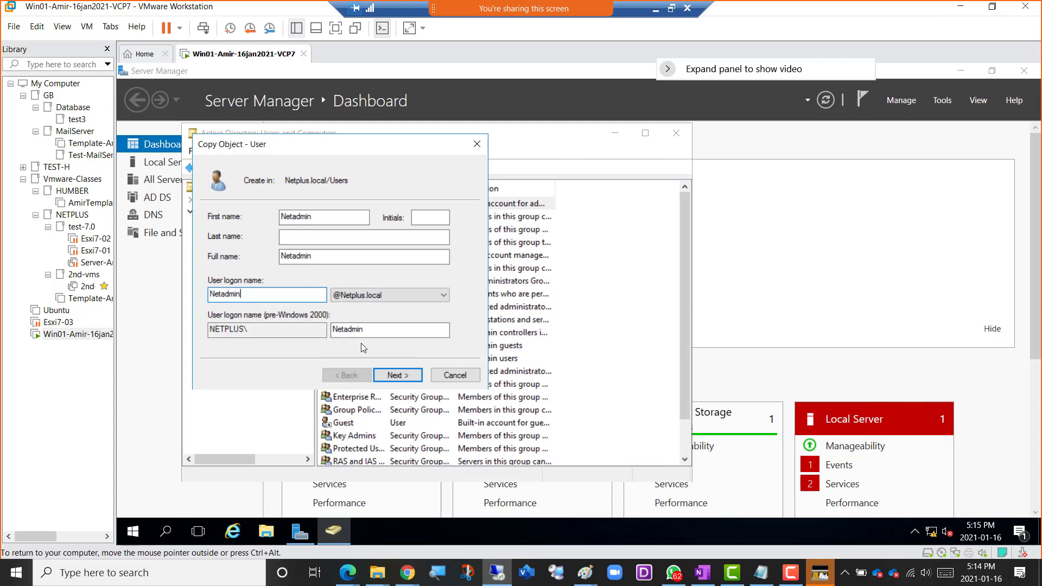
drag(341, 145, 454, 245)
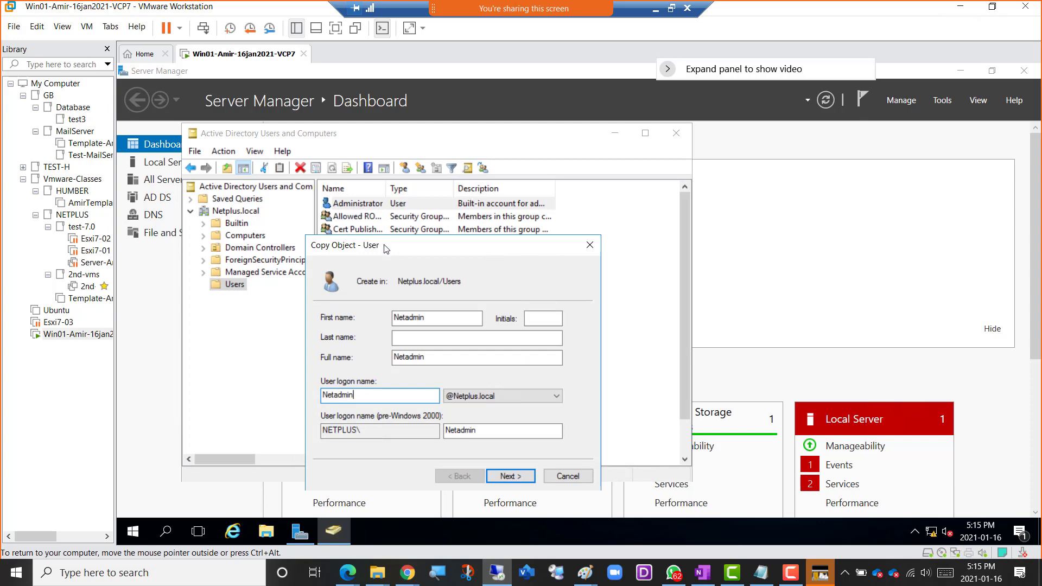
drag(390, 244, 317, 158)
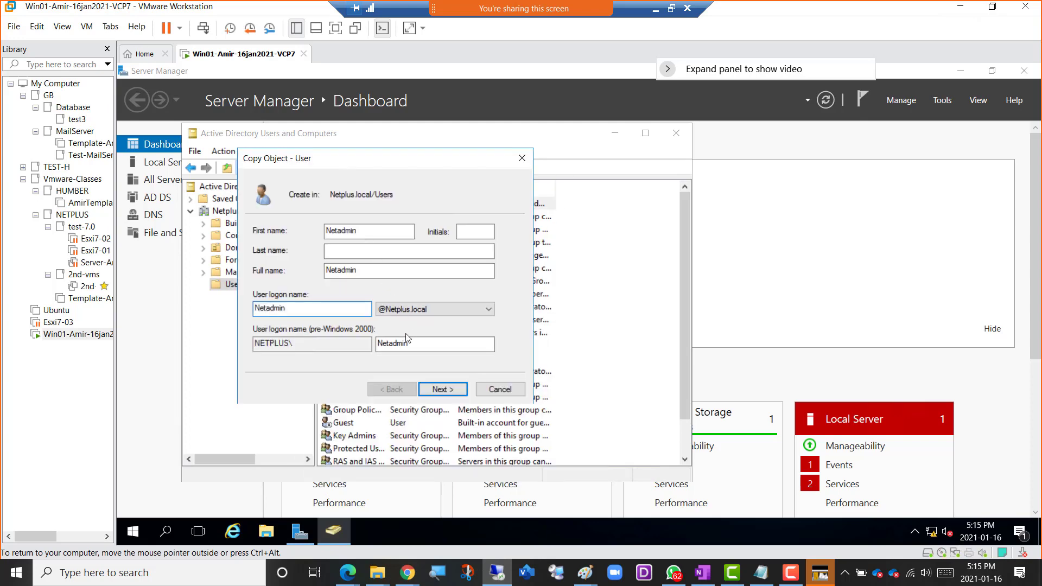
click(444, 390)
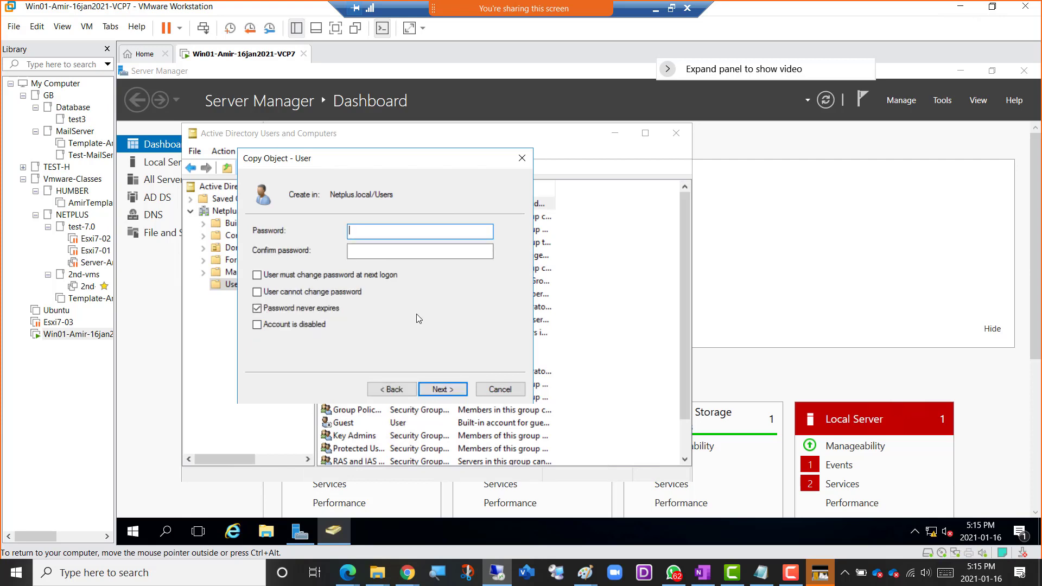
Enter and confirm the new account's password, keep Password never expires enabled, and finish creating the Netadmin user.
text(P@ssw0rd123)
key(BackSpace)
key(BackSpace)
key(BackSpace)
key(BackSpace)
key(BackSpace)
key(BackSpace)
key(BackSpace)
key(BackSpace)
key(BackSpace)
key(BackSpace)
key(BackSpace)
text(P@ssw0rd1234)
key(Tab)
text(P@ssw0)
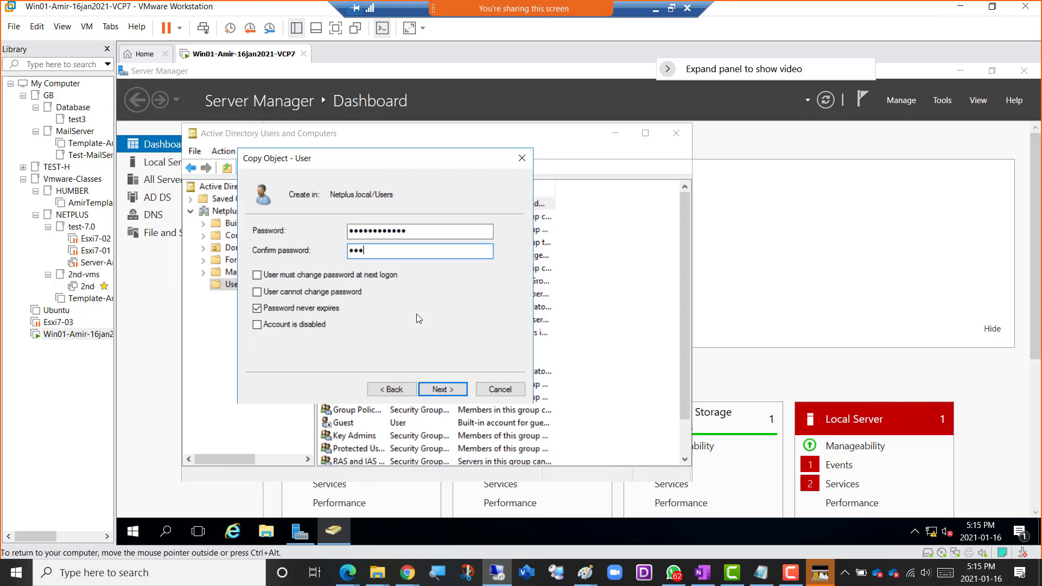
text(rd1234)
click(441, 391)
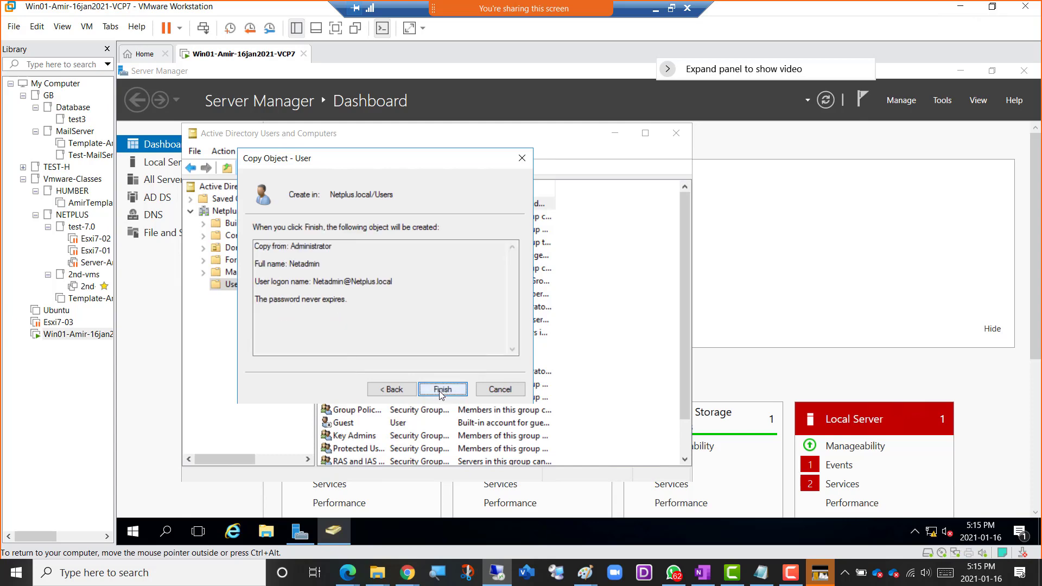
click(437, 394)
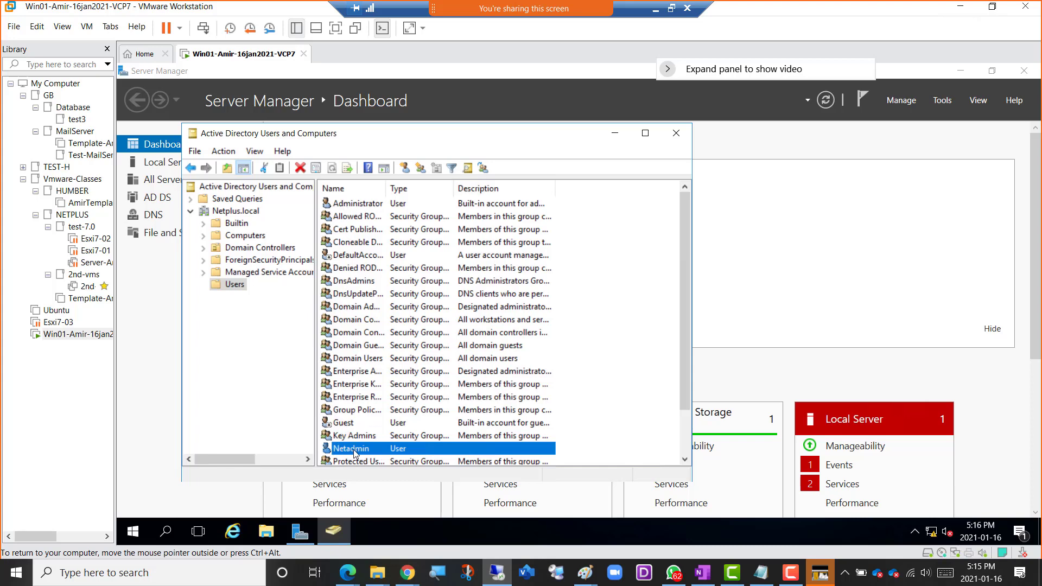
Sign out of Win01 and bring up the sign-in form for another user.
right_click(131, 536)
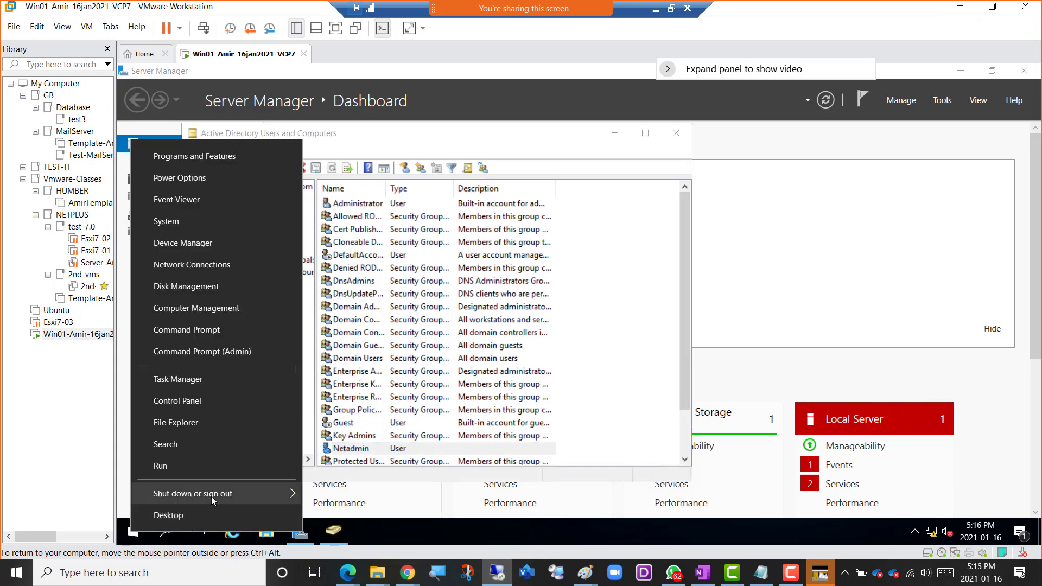
mouse_move(290, 492)
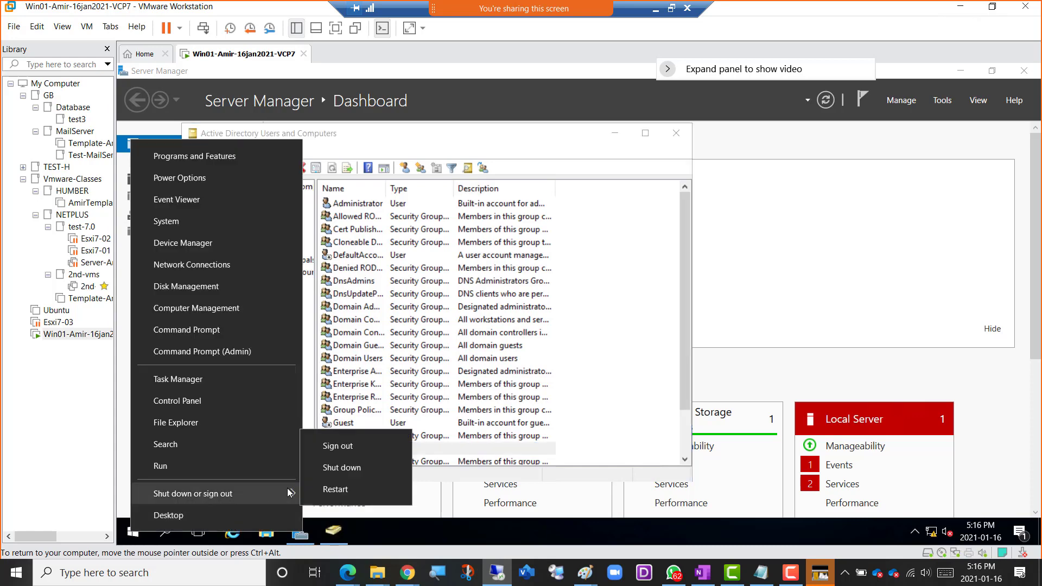
click(346, 449)
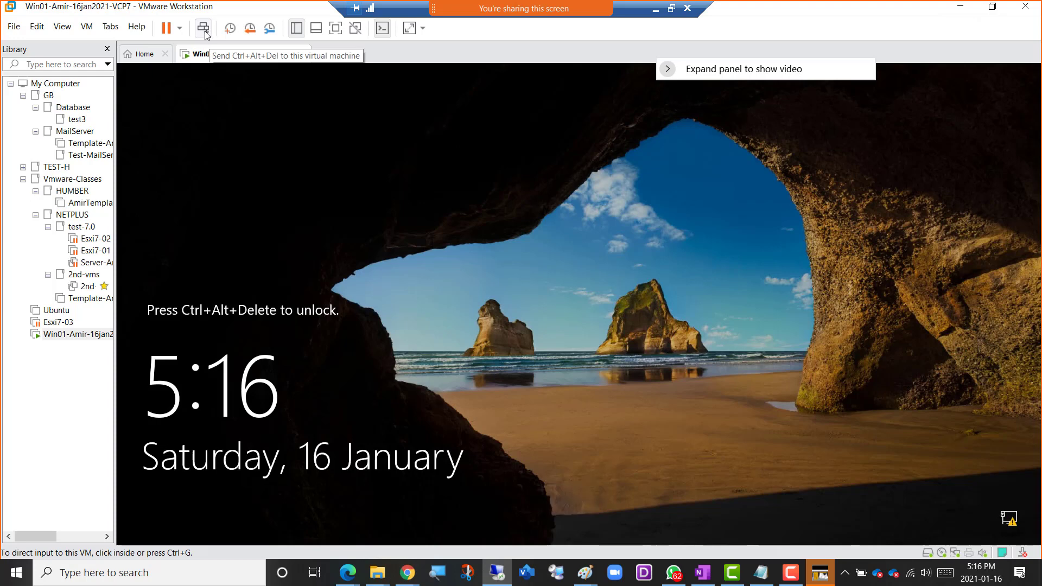
click(204, 30)
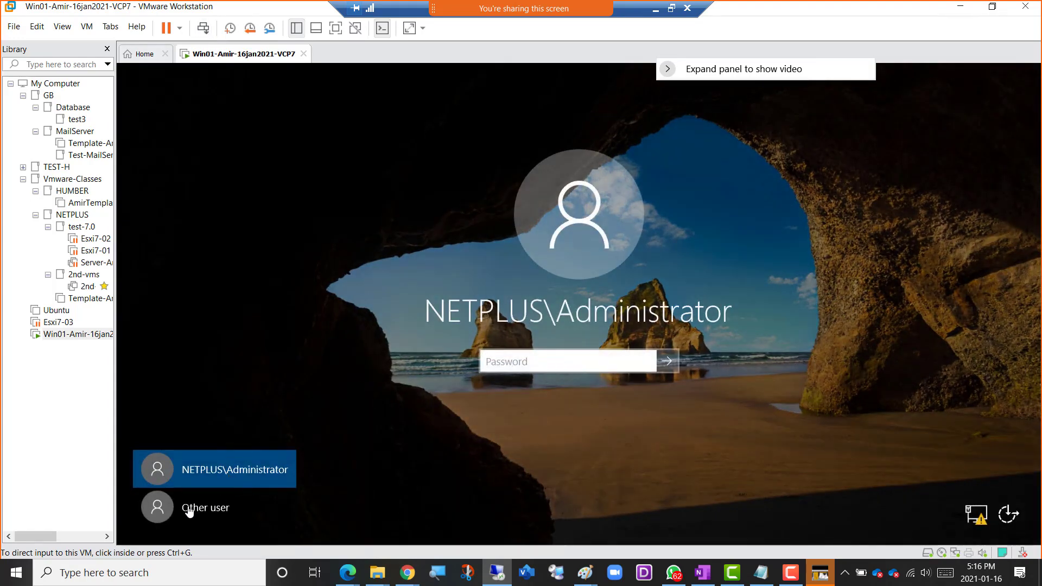
click(221, 510)
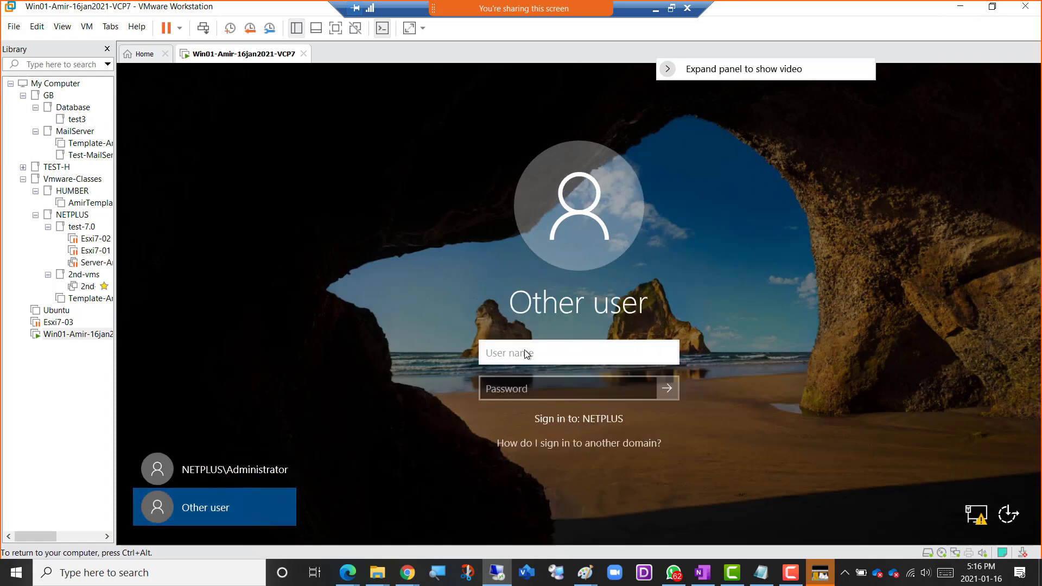
Sign in to the NETPLUS domain as NetAdmin with the account password.
text(netAdmin)
key(shift+Right)
text(N)
key(Tab)
text(•••••••)
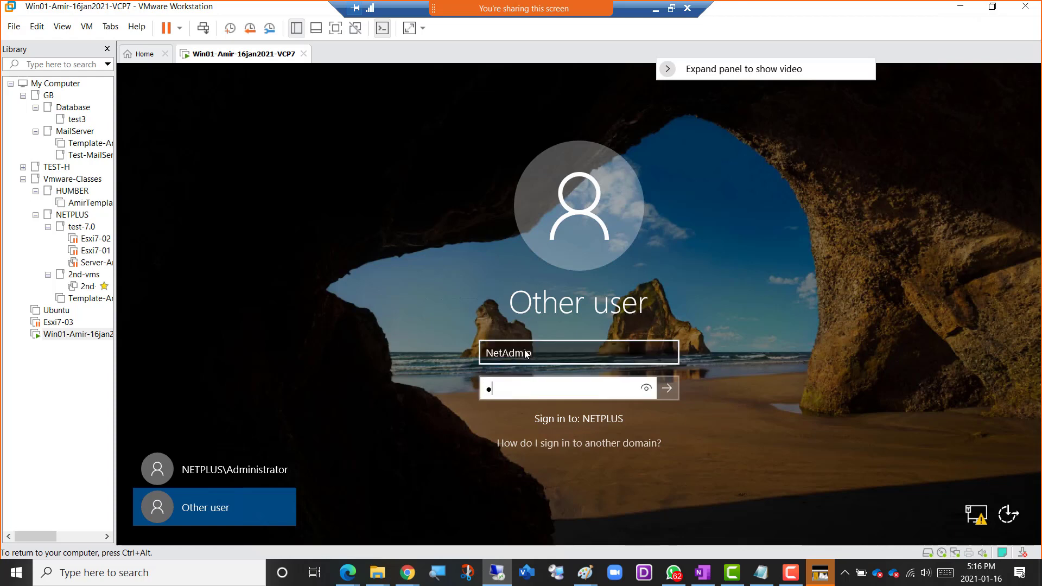
text(••••••)
click(671, 387)
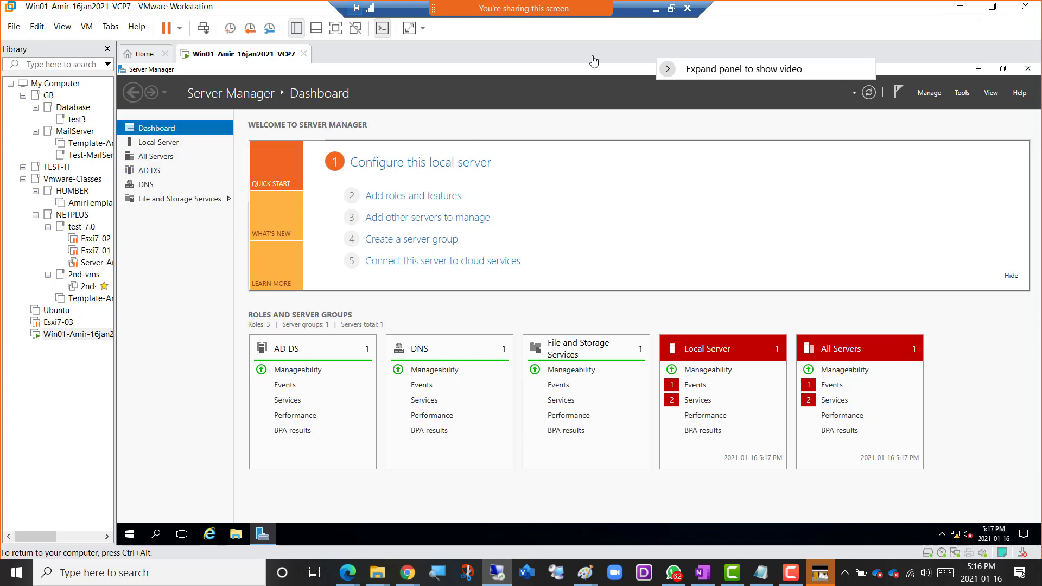
Switch to the OneNote checklist and colour the ActiveDirectory – Netplus.local item and its copy-user sub-item green.
click(655, 10)
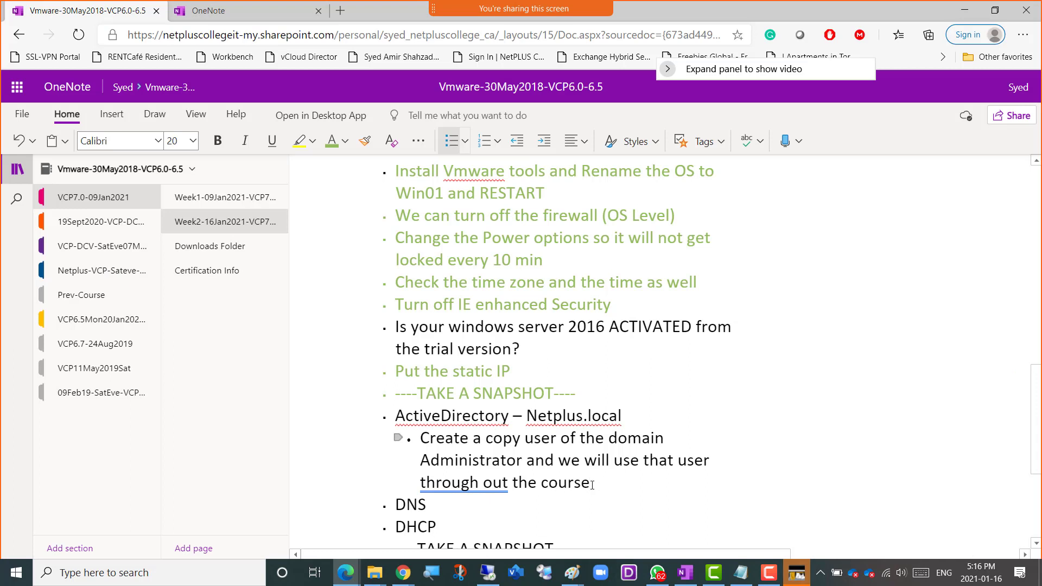
drag(592, 483, 395, 416)
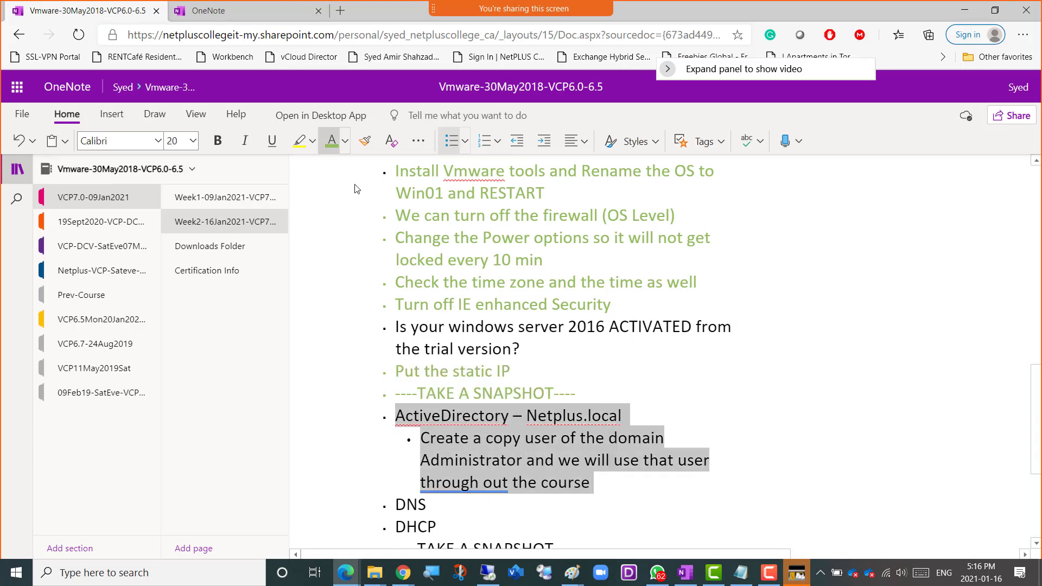
click(332, 140)
Add the sub-item "Create a Reverse Lookupzone" under DNS in the checklist.
scroll(633, 388, down, 3)
scroll(633, 388, down, 1)
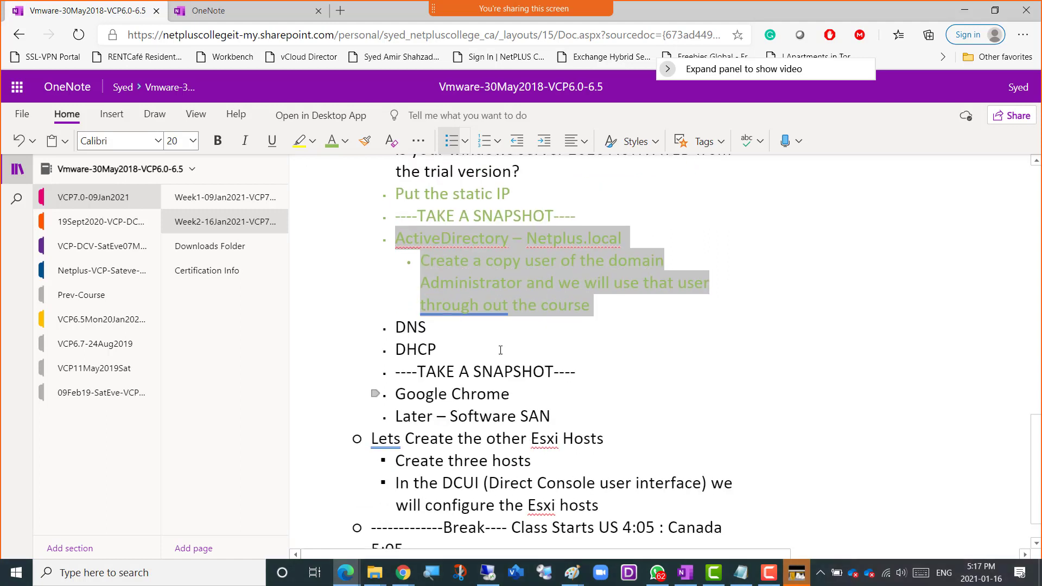
click(465, 330)
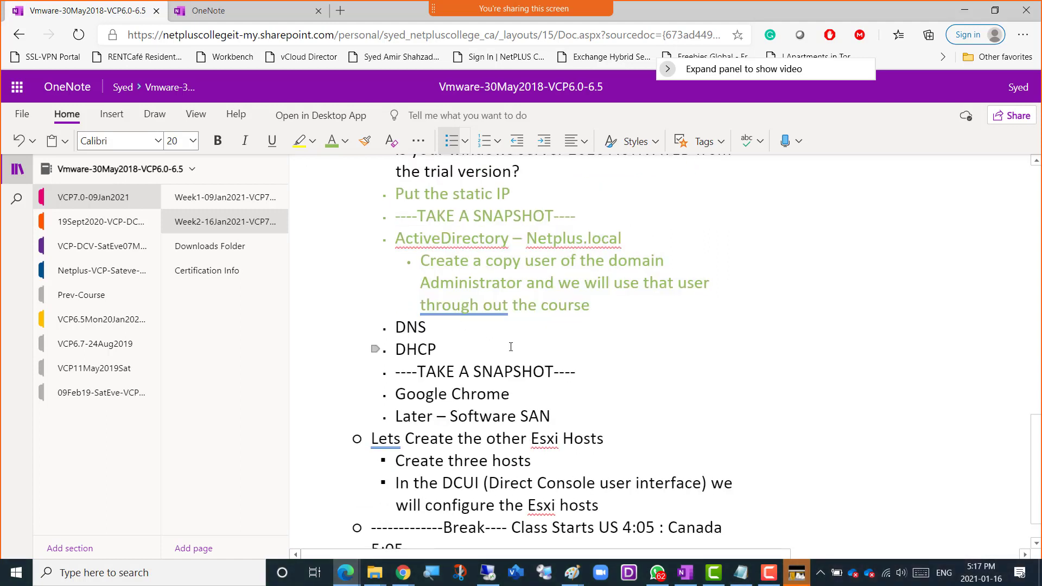
key(Return)
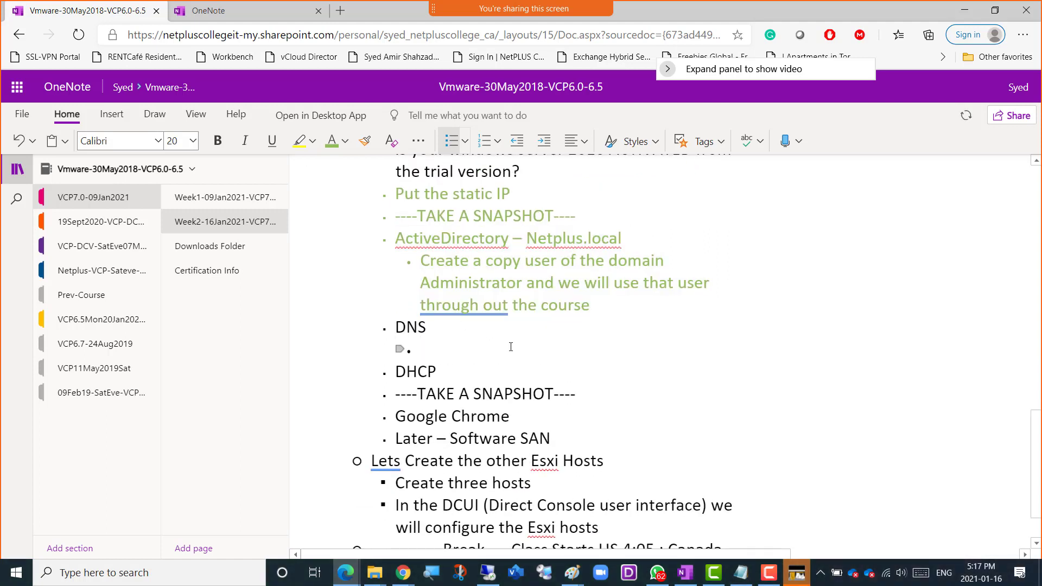
text(create a Reverse Lookupzone)
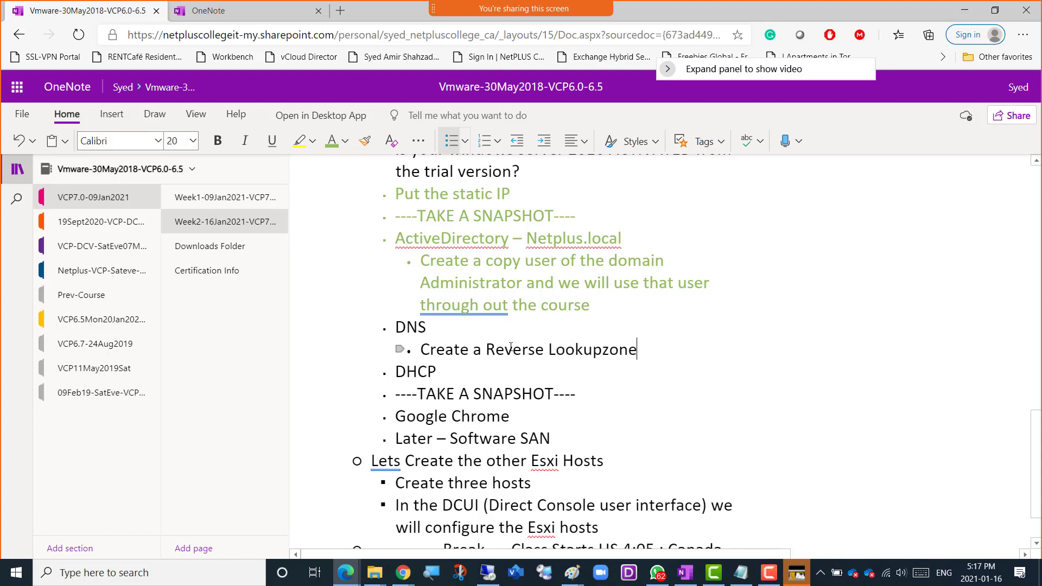
Add a second DNS sub-item reading "Make sure that nslookup command gives correct IP of the DNS Server and correct FQDN of the DNS Server".
key(Return)
text(M)
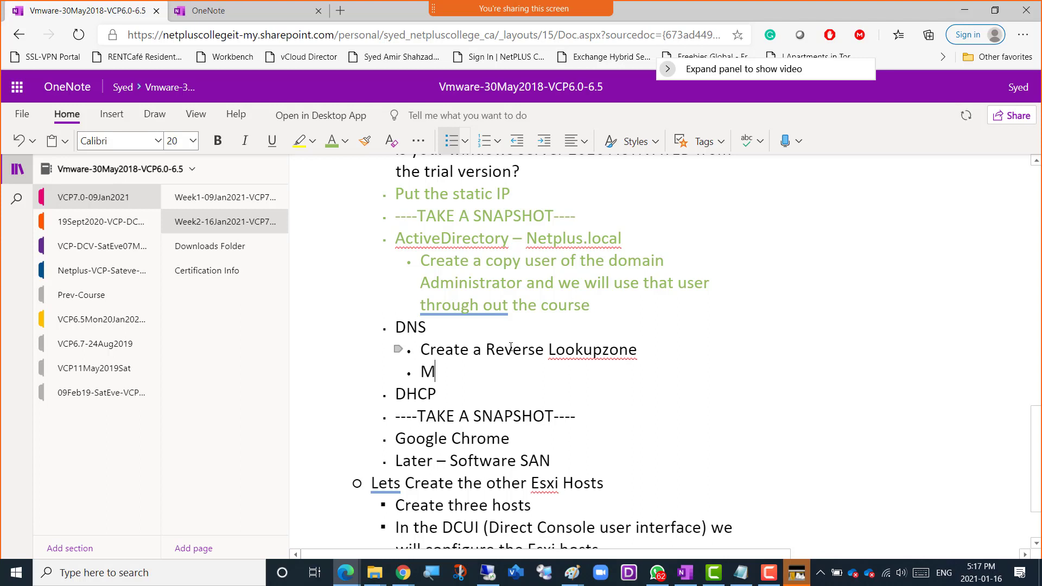
text(ake sure that )
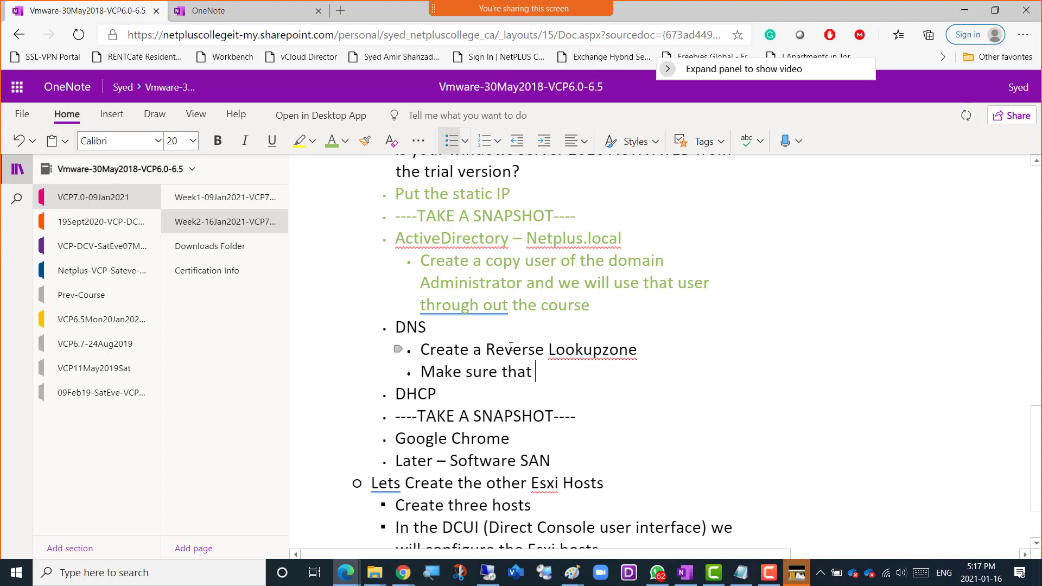
text(nslookup co)
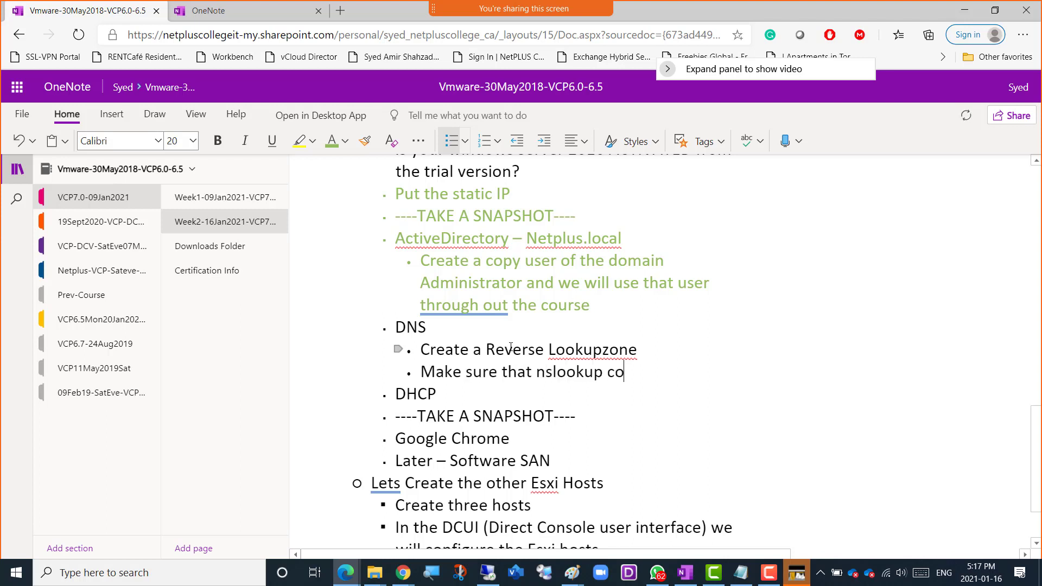
text(mmand give)
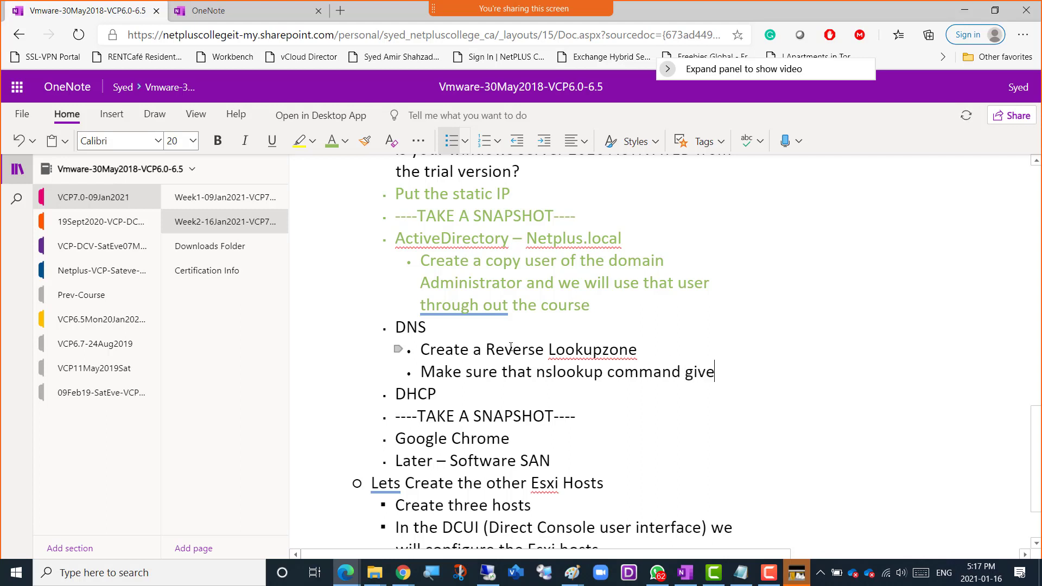
text(s correct )
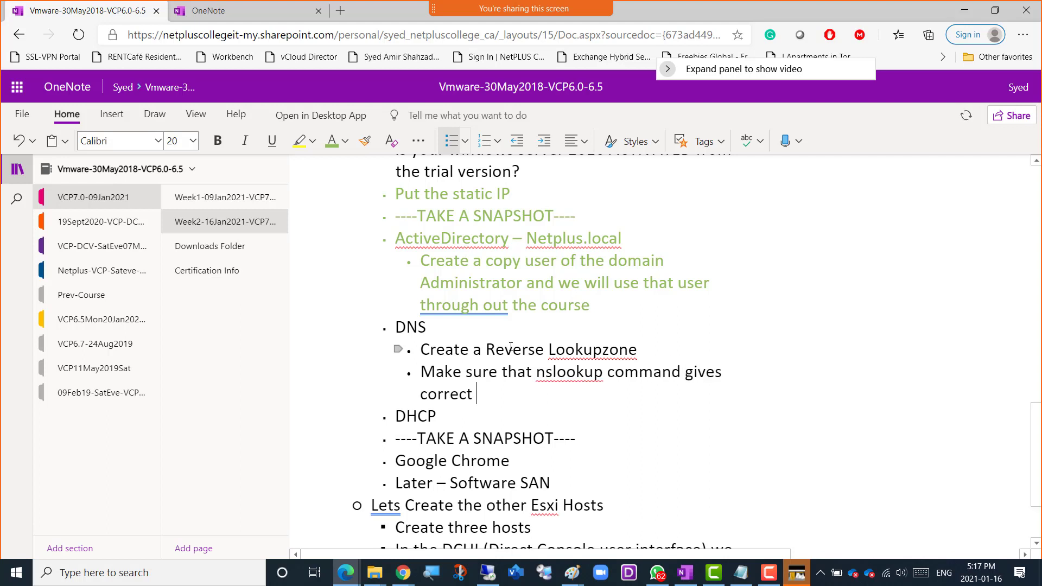
text(IP of the )
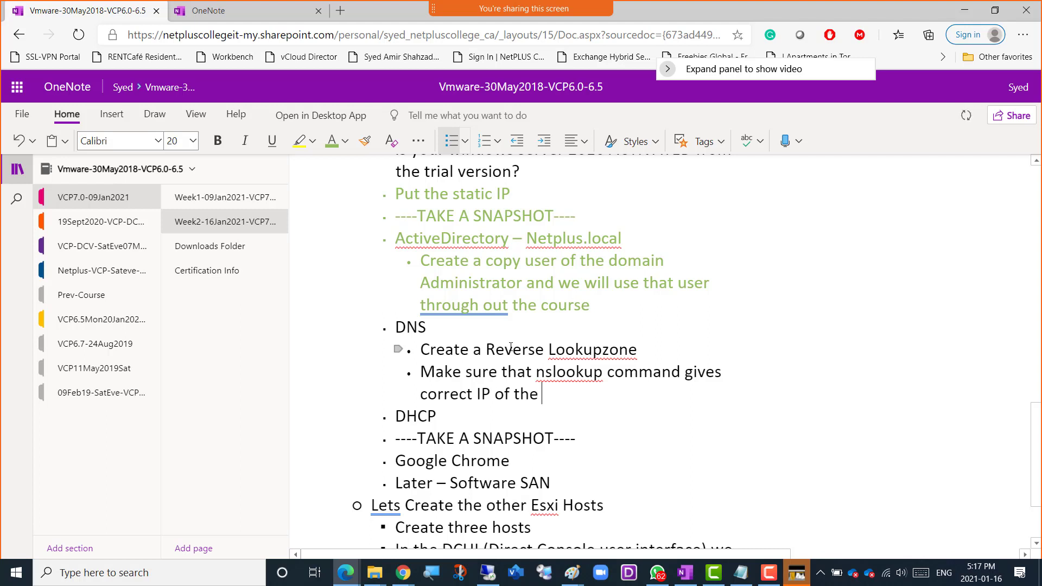
text(DNS Server a)
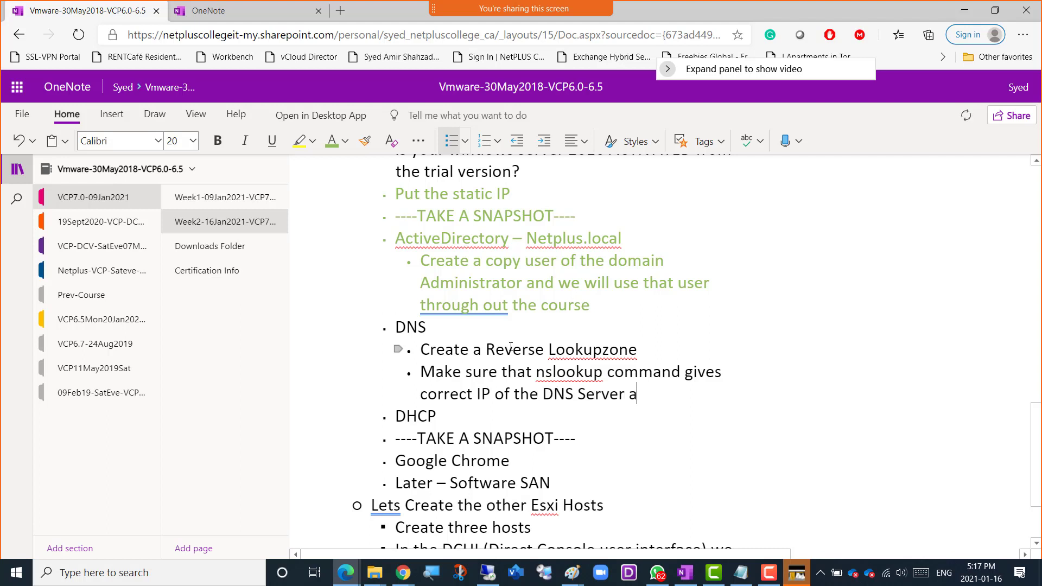
text(nd correct )
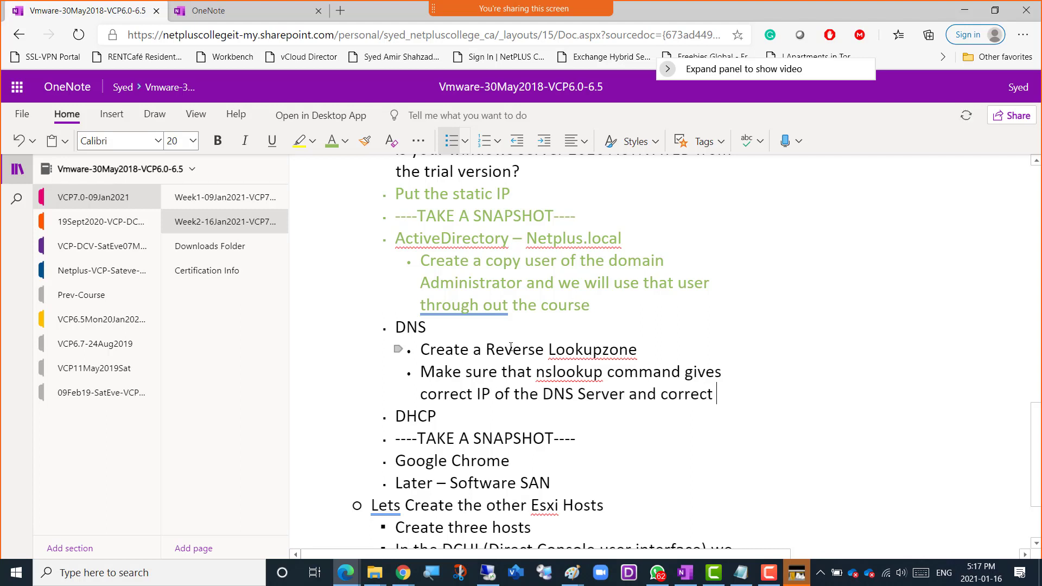
text(FQDN)
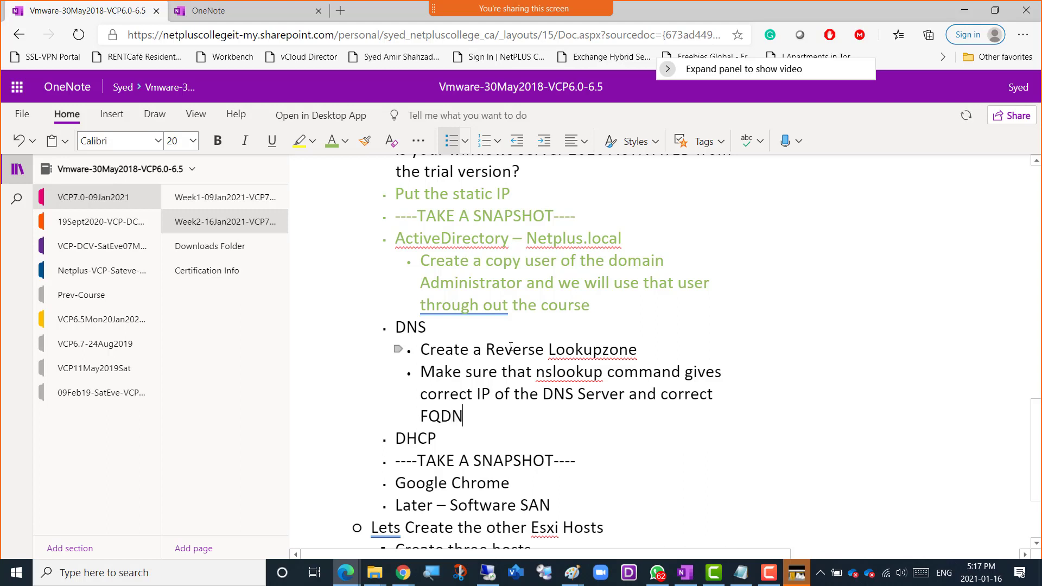
text( of the DNS Server)
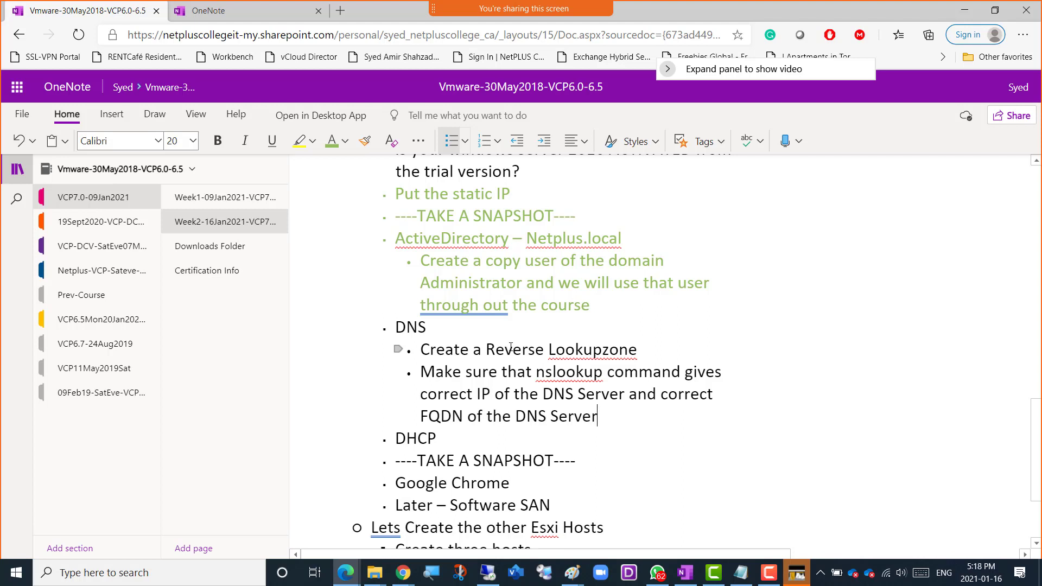
Move the "Create a Reverse Lookupzone" sub-item below the nslookup sub-item and remove the leftover empty line.
key(Up)
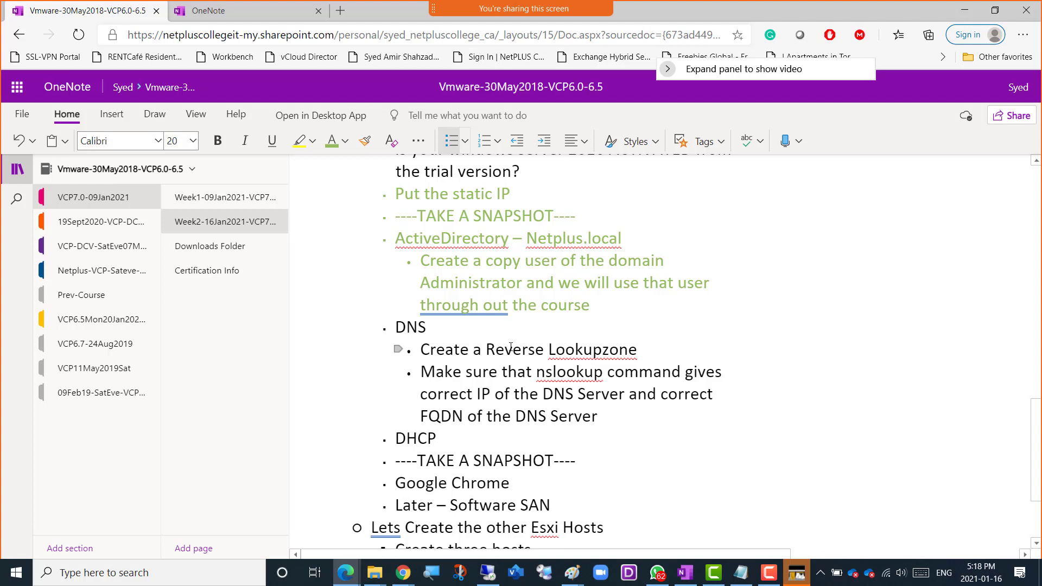
key(Right)
key(Right)
key(Right)
key(Right)
key(Right)
key(shift+Up)
key(shift+Right)
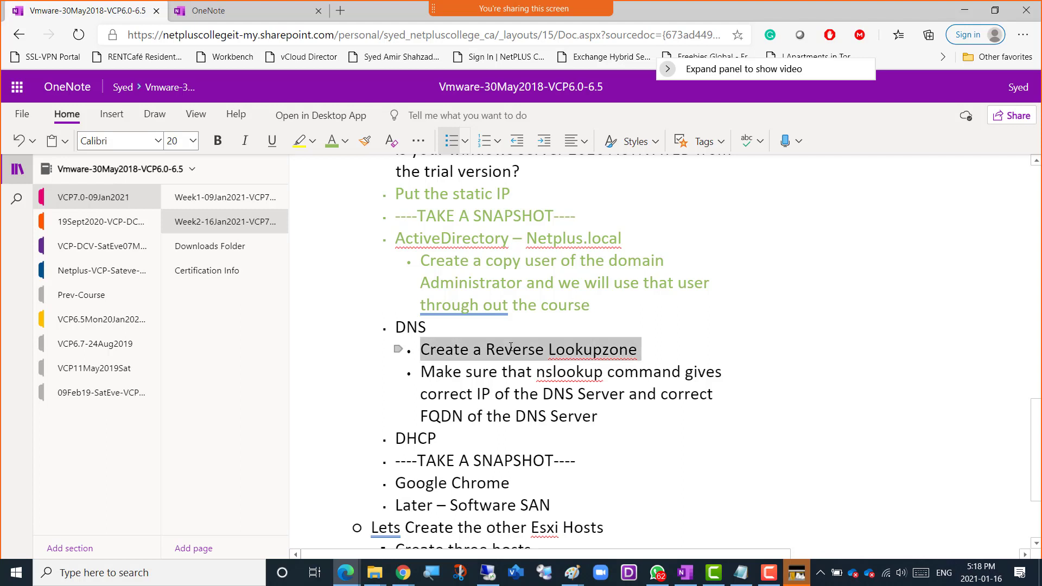
key(ctrl+x)
key(Down)
key(Down)
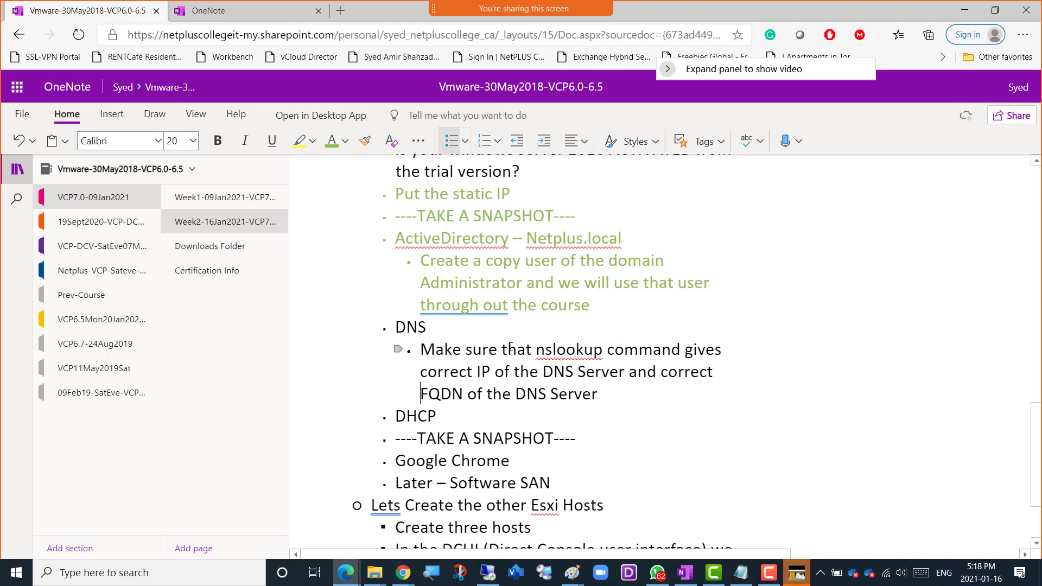
key(Down)
key(Left)
key(Left)
key(Left)
key(Return)
key(ctrl+v)
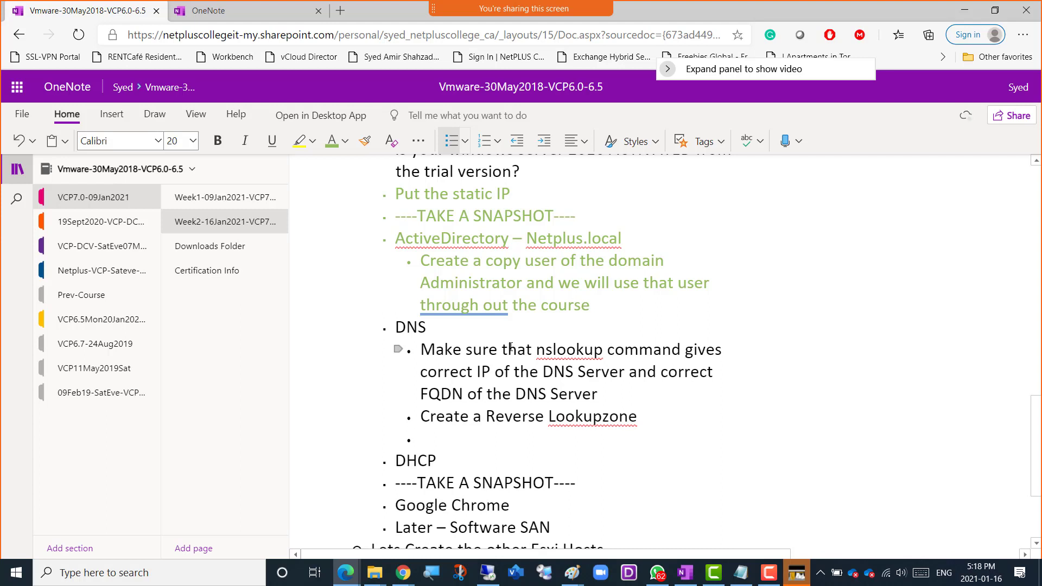
key(BackSpace)
key(BackSpace)
key(BackSpace)
key(BackSpace)
key(BackSpace)
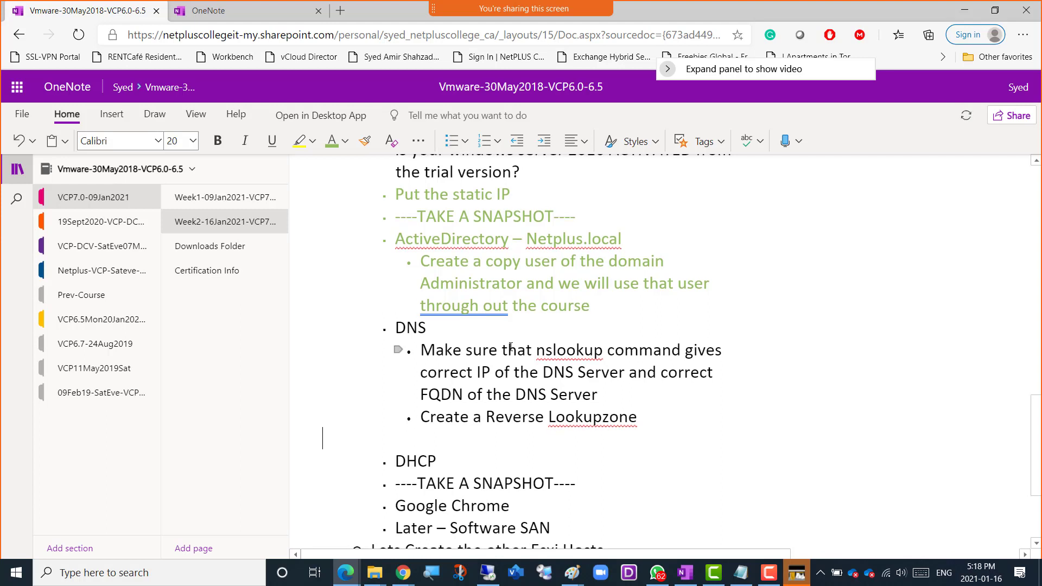
key(BackSpace)
Insert "In CMD Admin, " at the beginning of the nslookup sub-item.
key(Up)
key(Up)
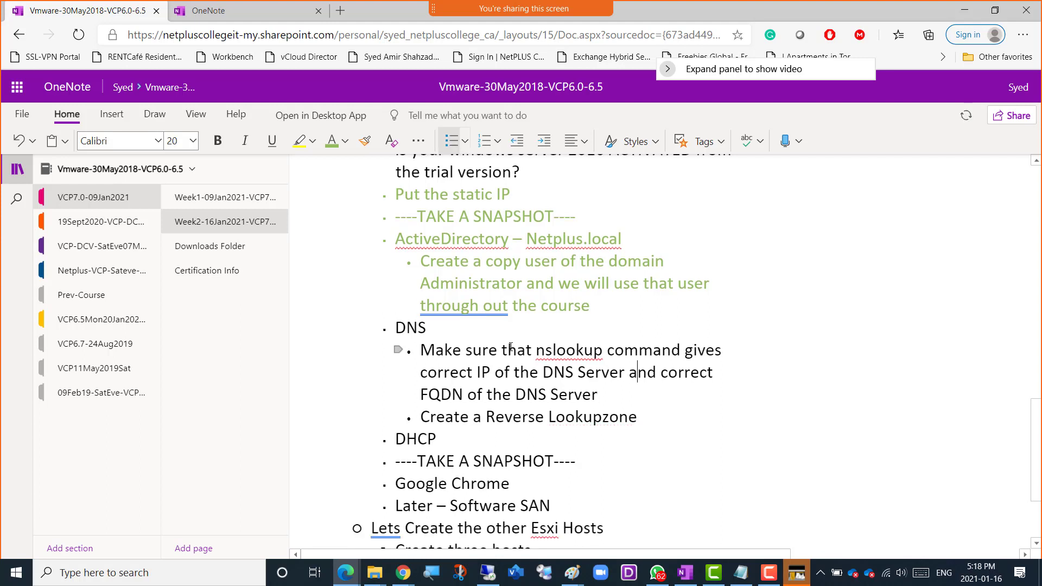
key(Down)
key(Home)
text(In CMD A)
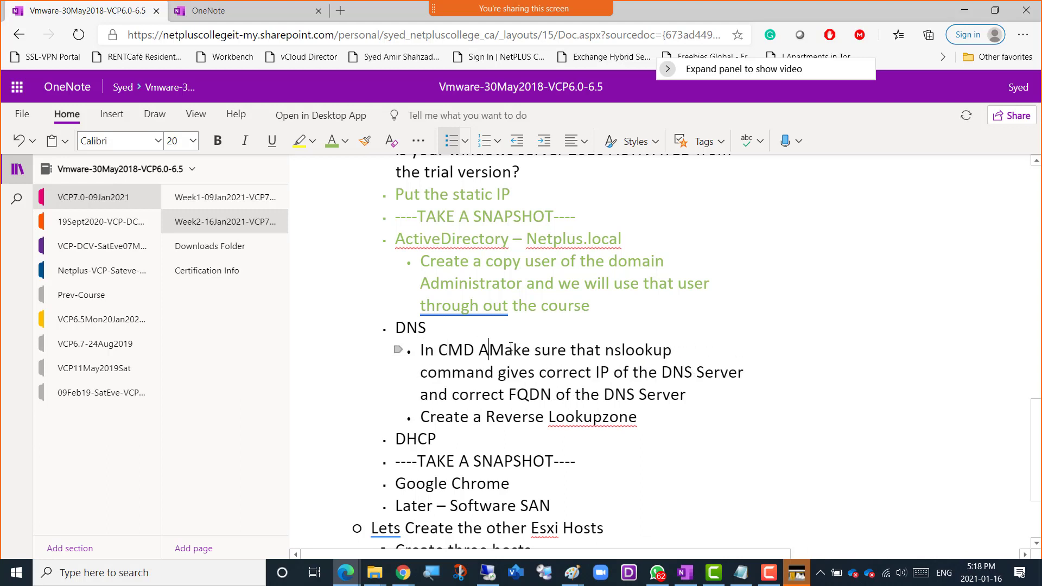
text(dmin)
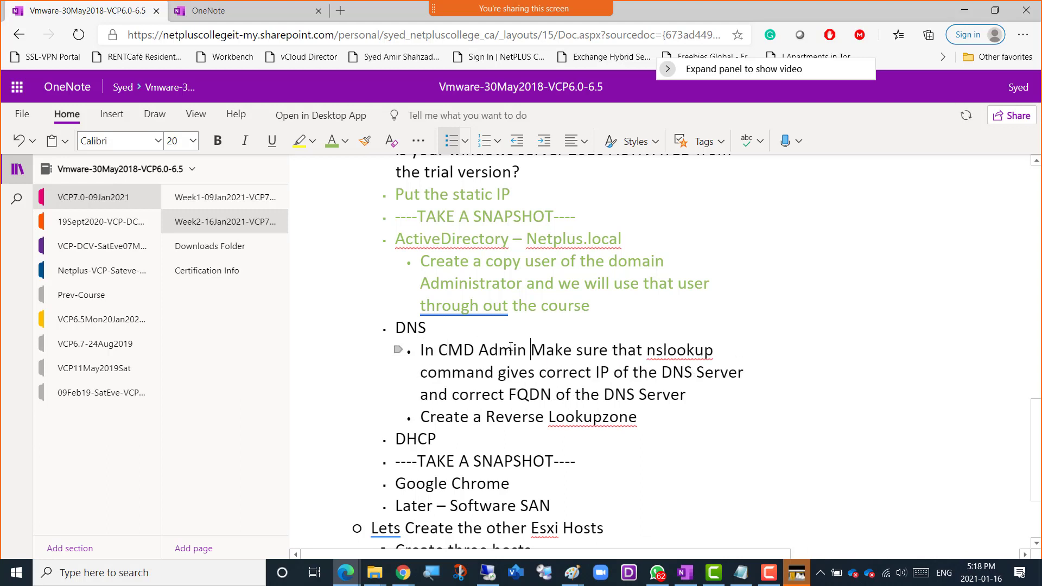
key(BackSpace)
text(,)
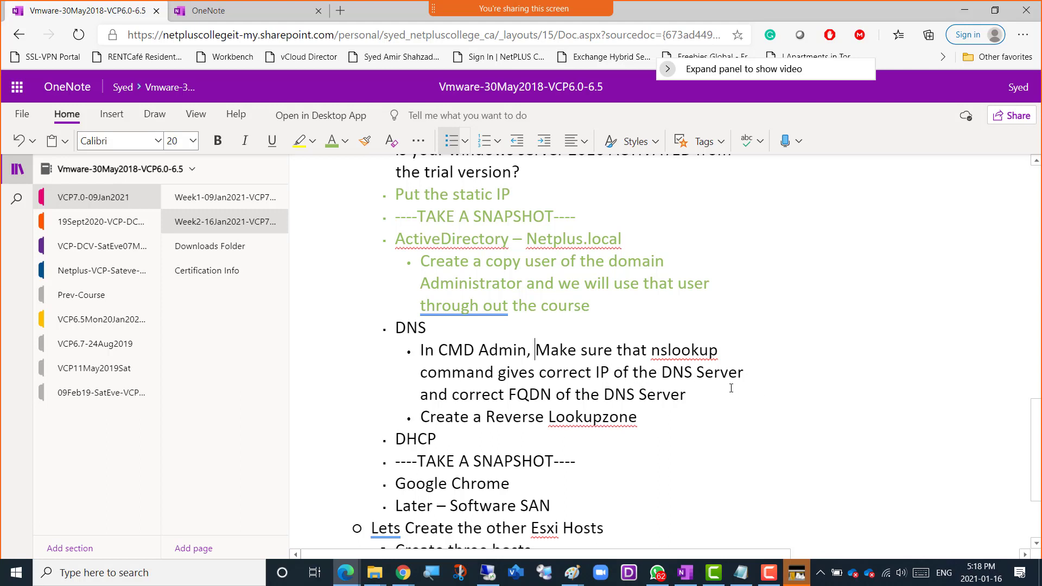
Switch to the Win01 machine in VMware Workstation and open Command Prompt as administrator, allowing the elevation request.
click(489, 574)
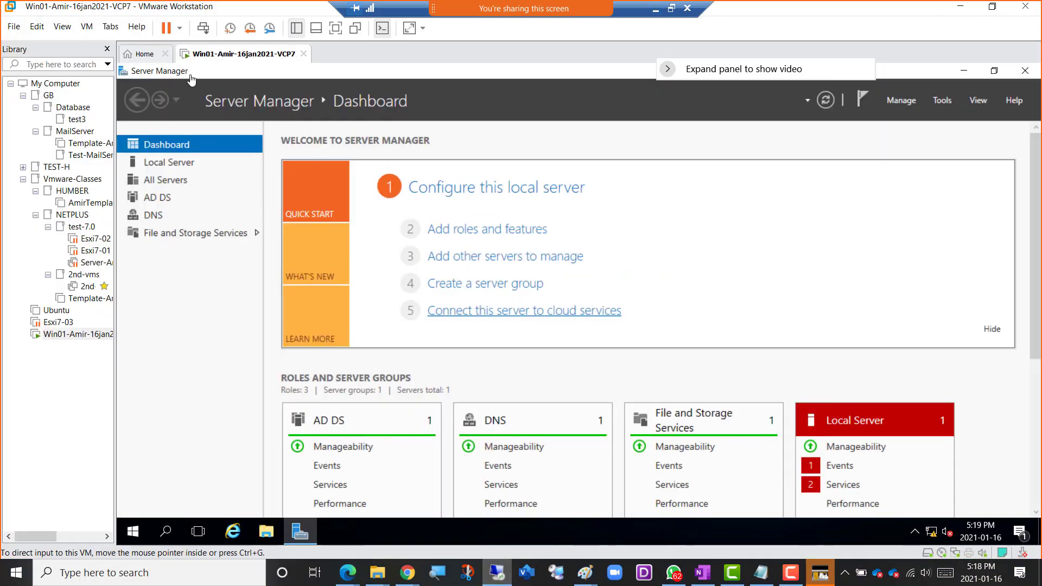
click(134, 535)
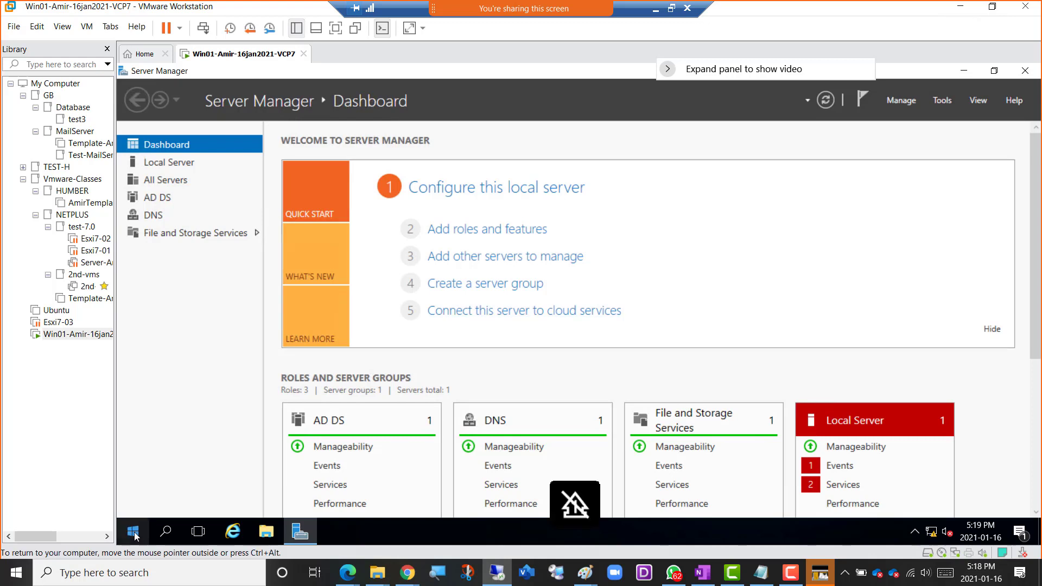
right_click(134, 534)
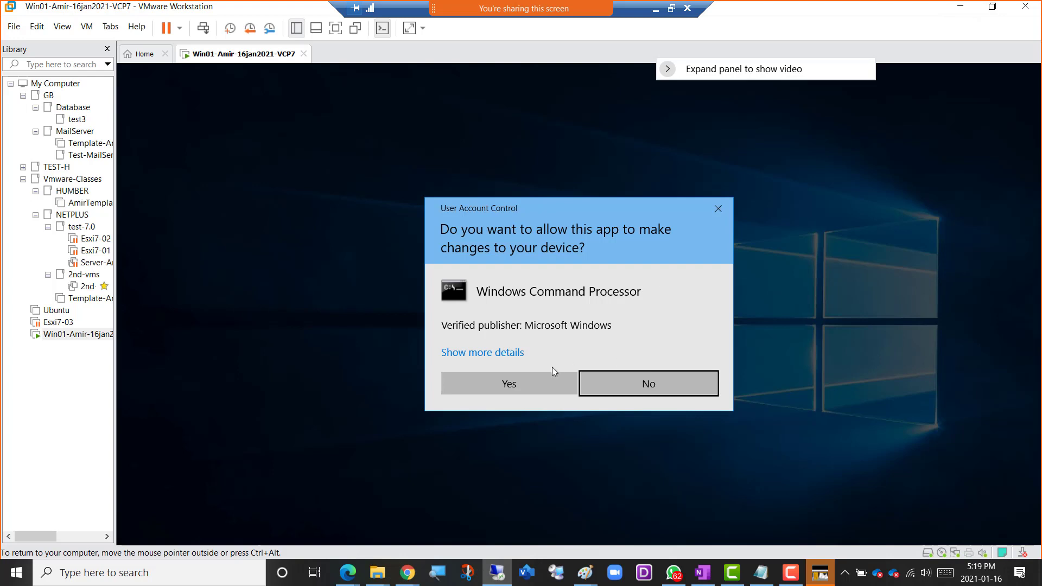
click(501, 385)
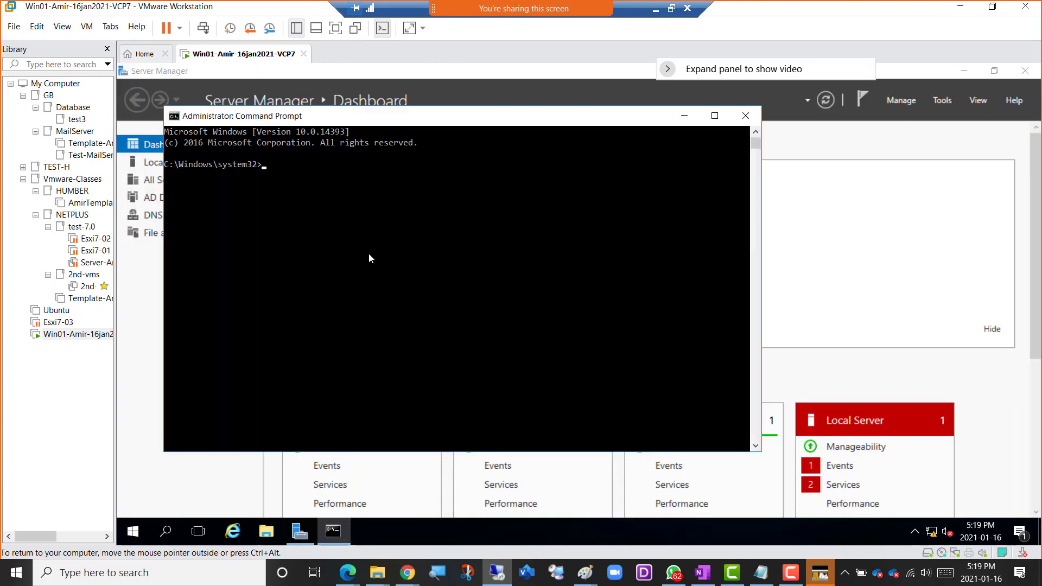
Run nslookup in the administrator Command Prompt to check the default DNS server's name and address.
text(nslookup)
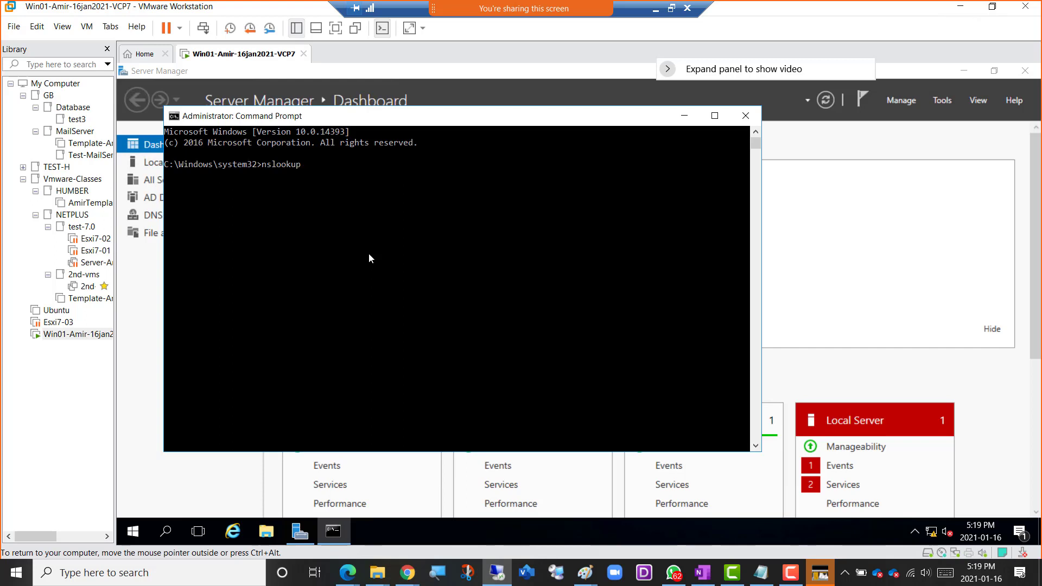
key(Return)
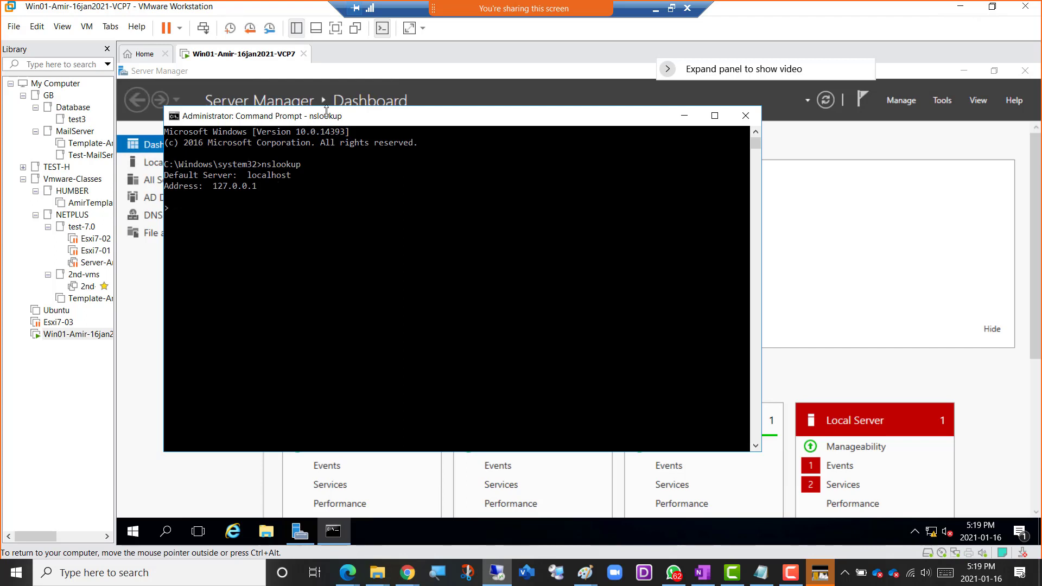
Examine the local server's full computer name in System Properties, close it without changes, and return to the nslookup output.
drag(321, 117, 495, 249)
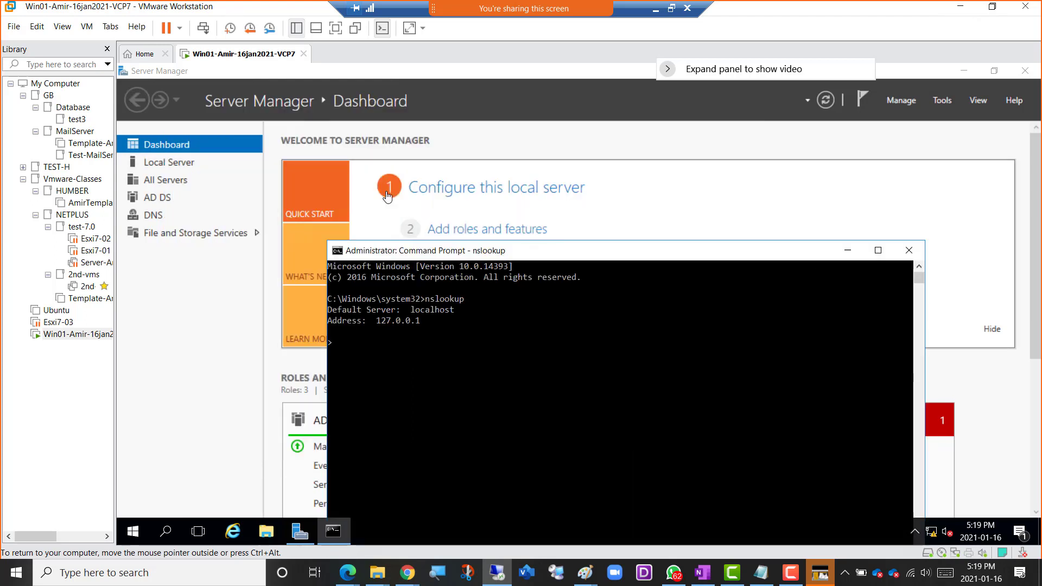
click(169, 166)
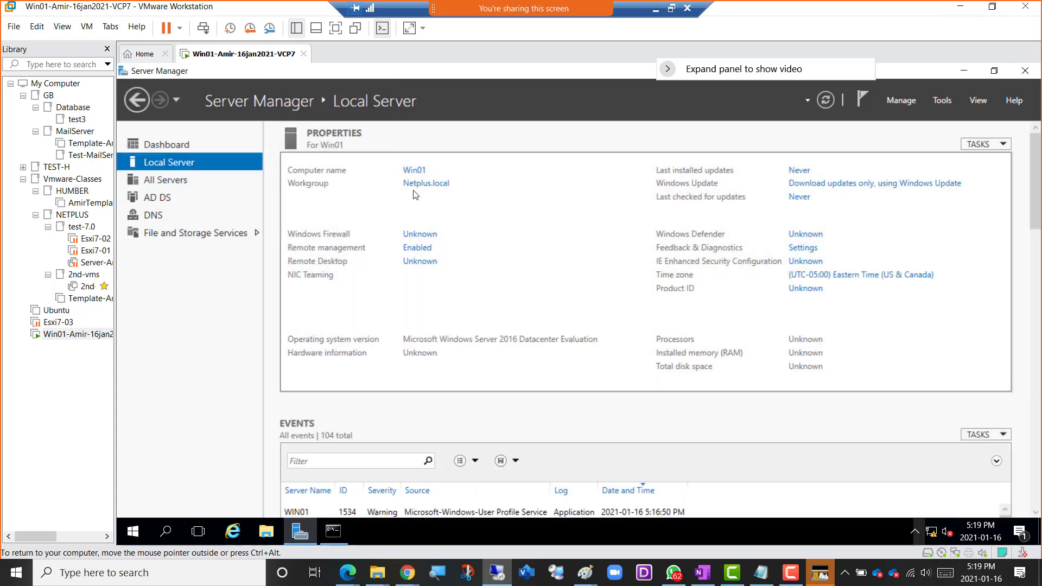
click(417, 172)
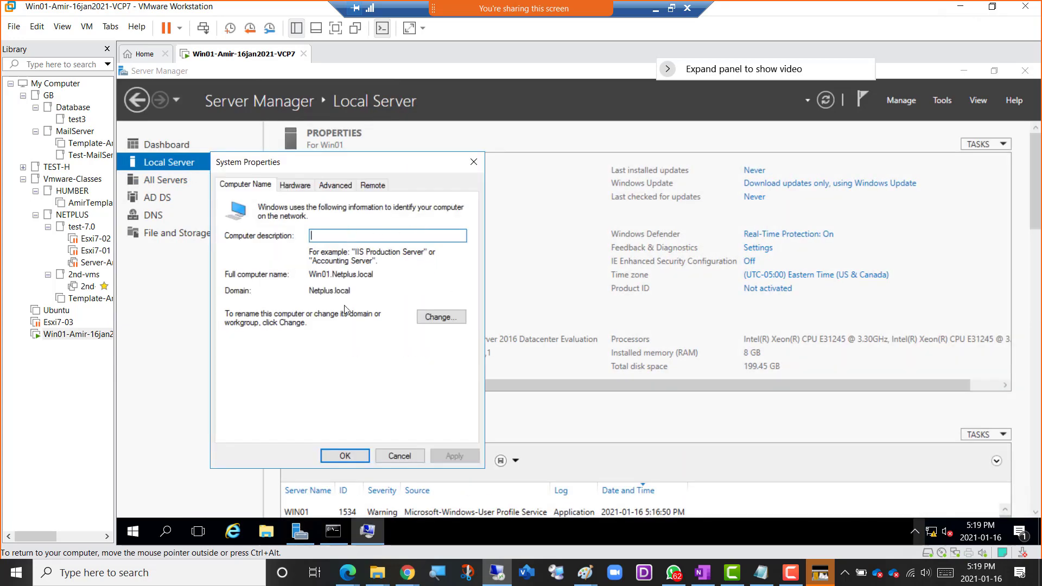
click(311, 276)
shift+click(329, 276)
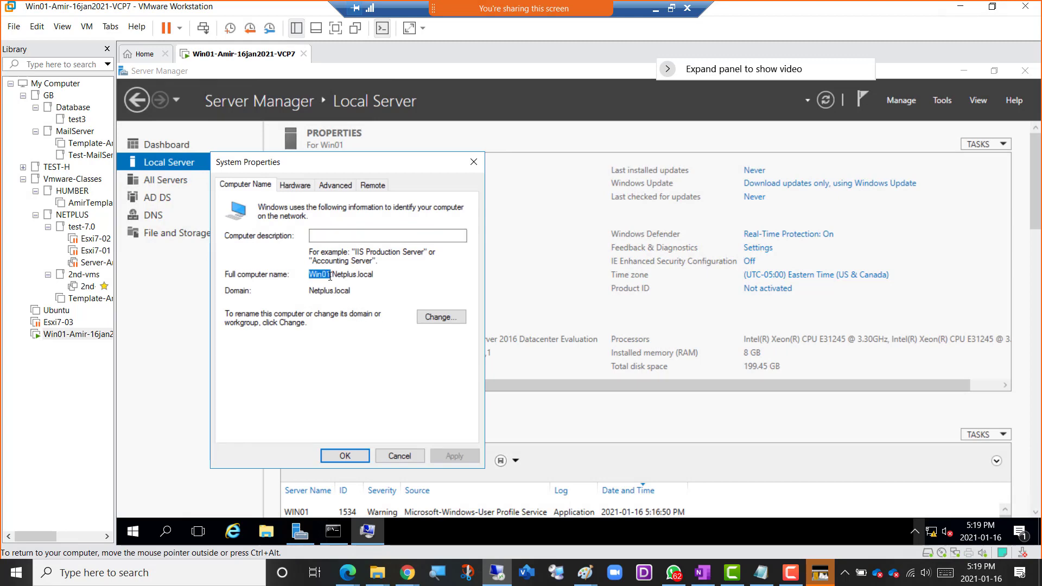
drag(330, 276, 380, 275)
click(399, 458)
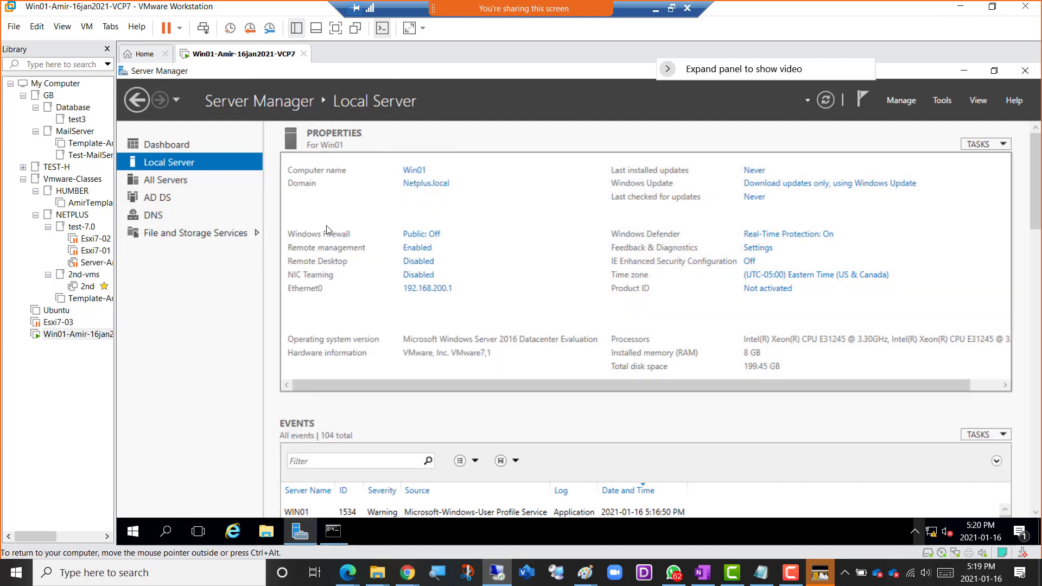
click(334, 534)
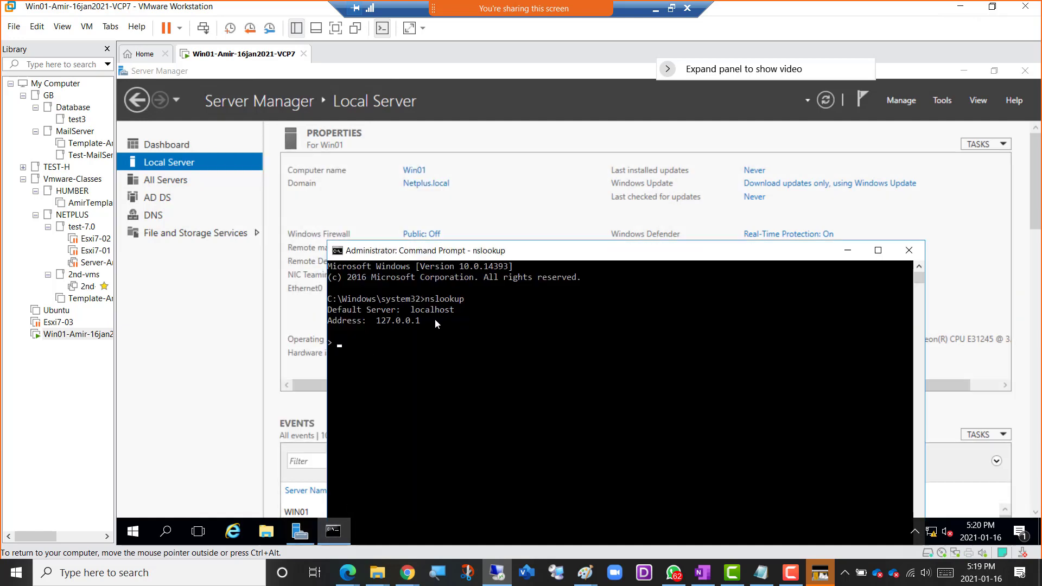
drag(514, 256, 414, 114)
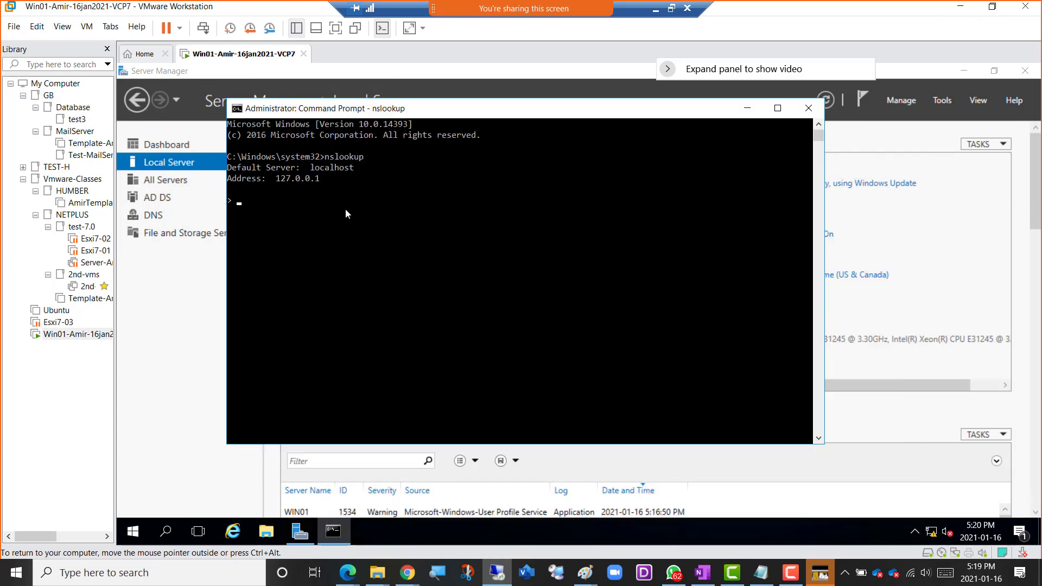
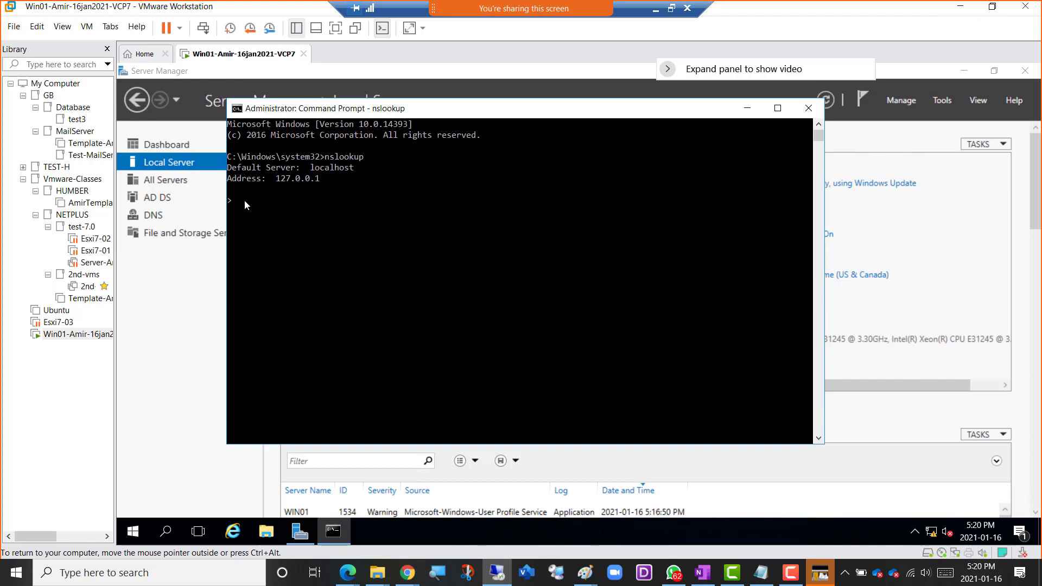
Exit nslookup and open the IPv4 properties of the local server's Ethernet0 adapter.
key(ctrl+c)
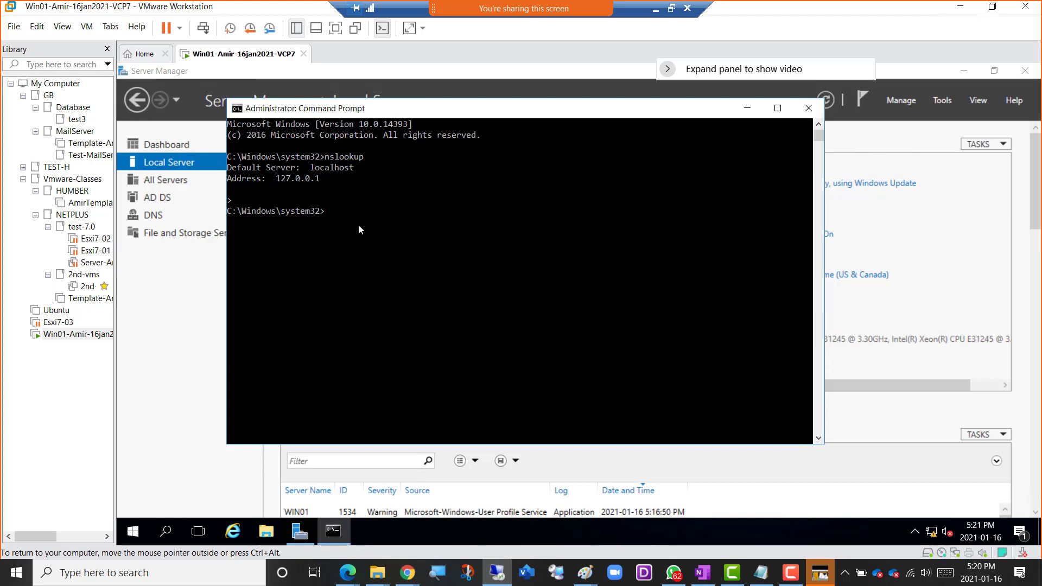
click(748, 111)
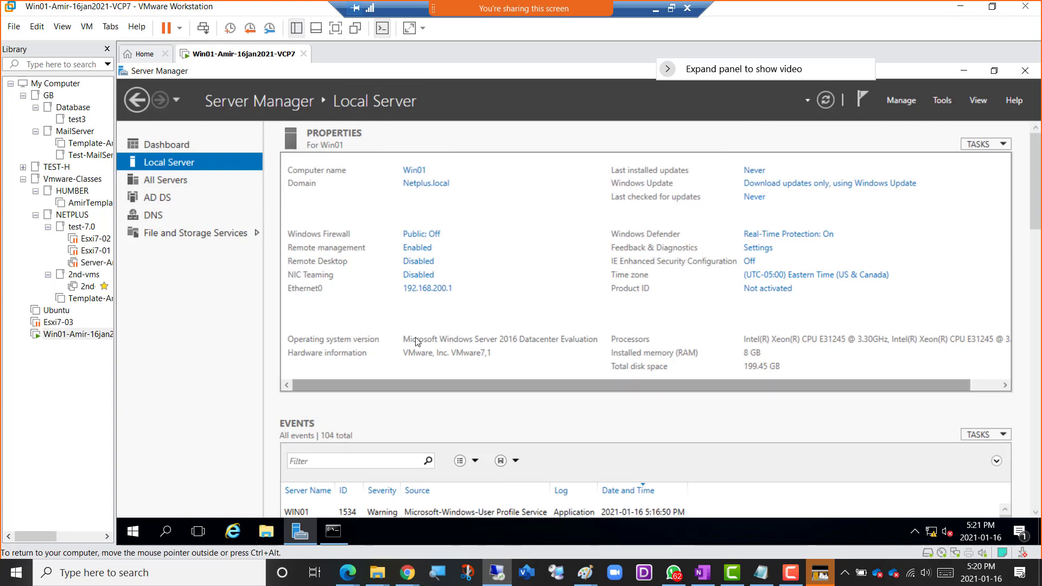
click(426, 290)
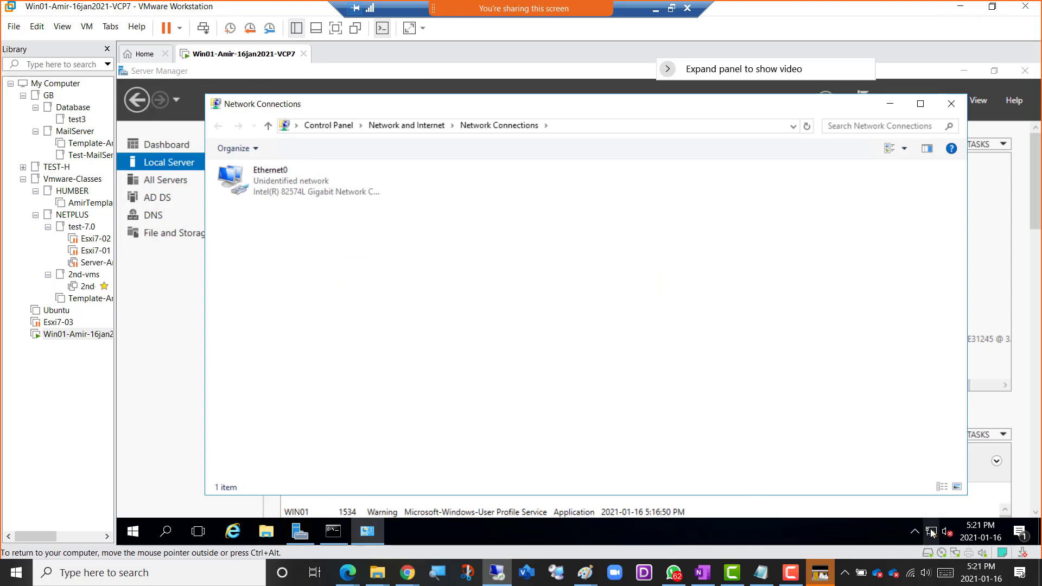
double_click(273, 185)
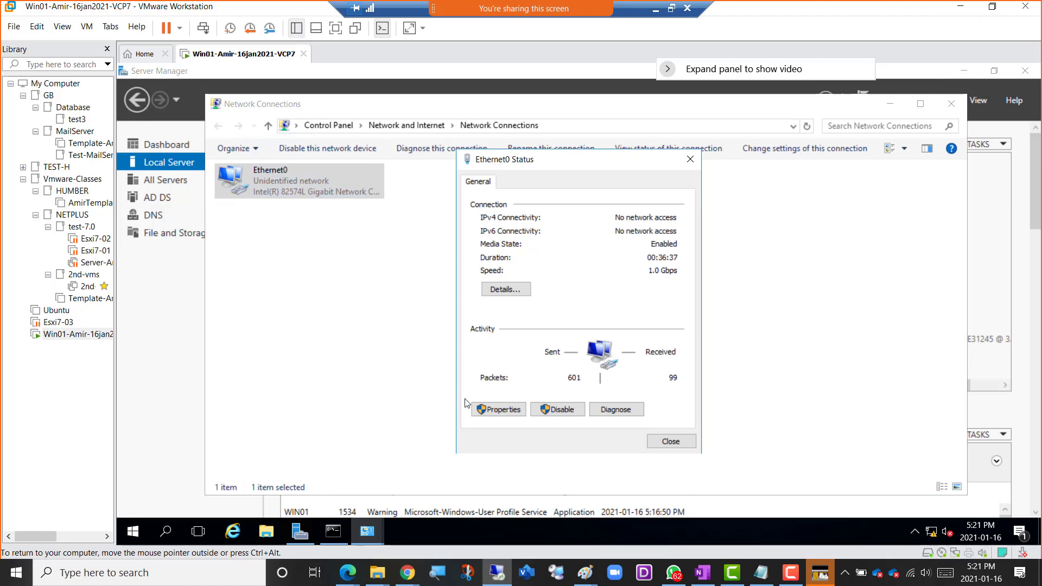
click(496, 410)
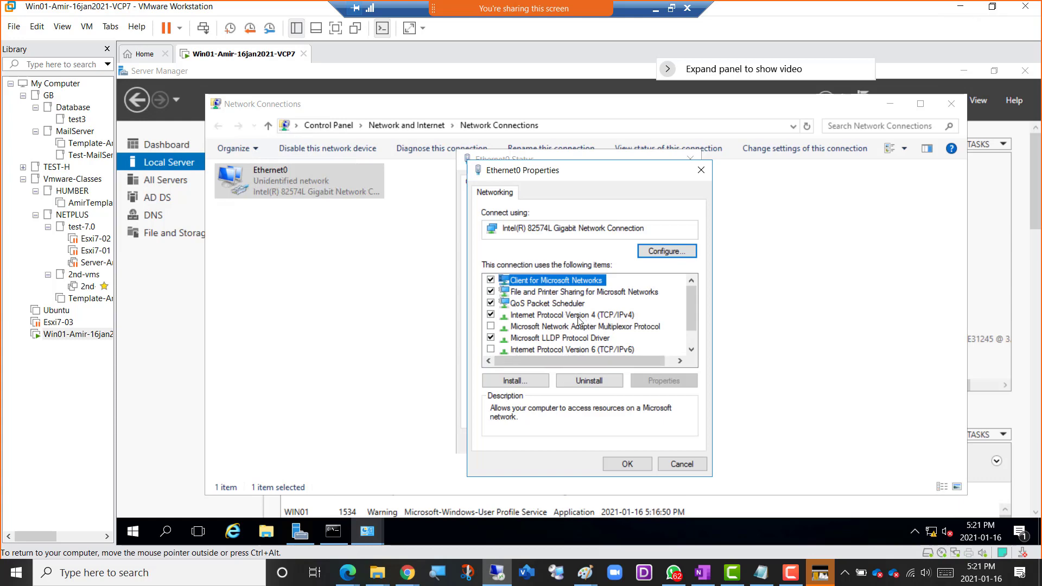
double_click(593, 321)
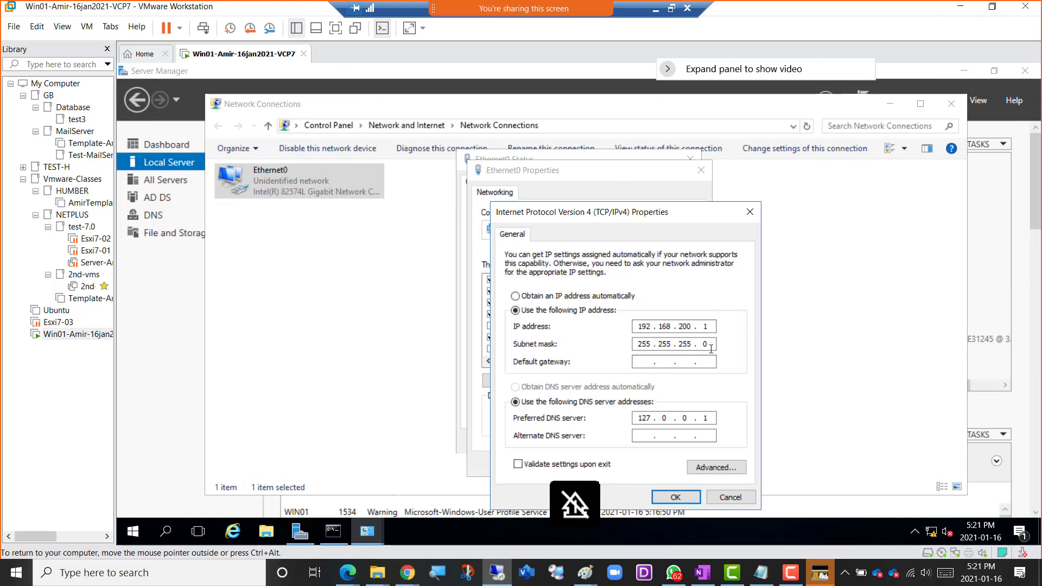
Set Ethernet0's preferred DNS server to 192.168.200.1, then confirm and close the adapter dialogs.
click(704, 325)
key(BackSpace)
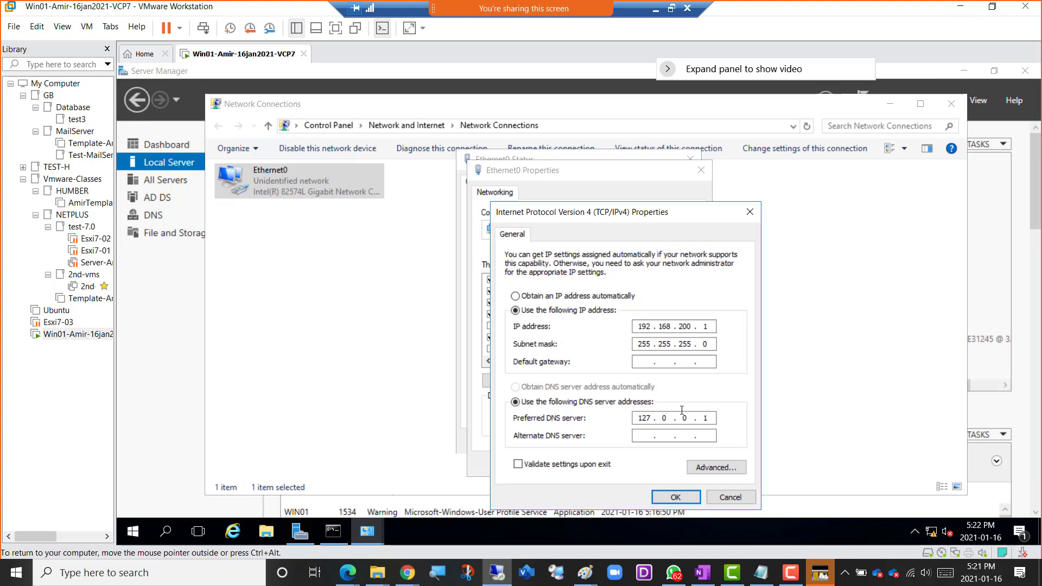
double_click(640, 418)
click(712, 416)
key(BackSpace)
key(BackSpace)
key(BackSpace)
key(BackSpace)
key(BackSpace)
key(BackSpace)
key(shift)
text(192 . 168 . )
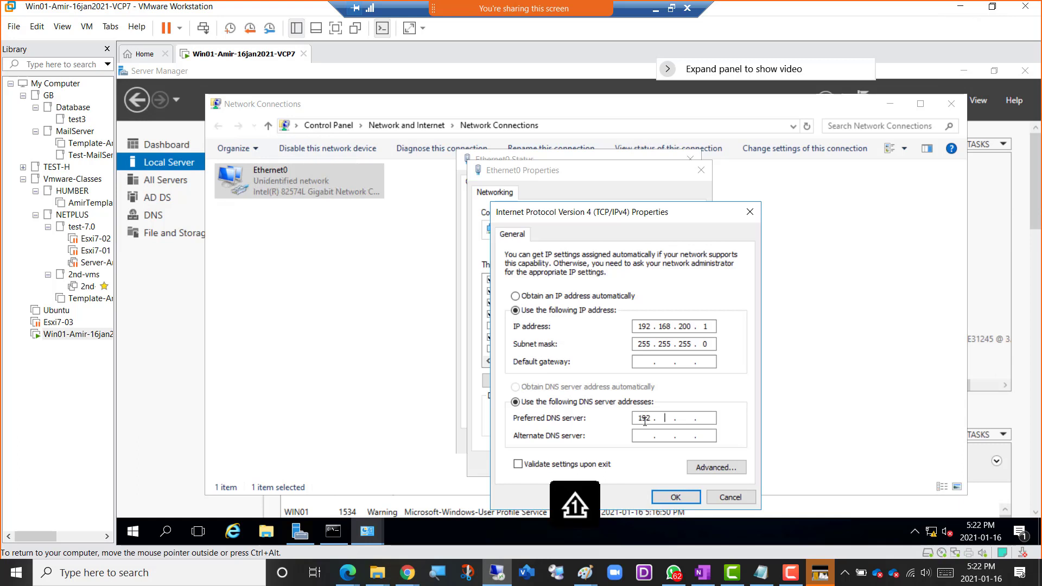
text(200 . 1)
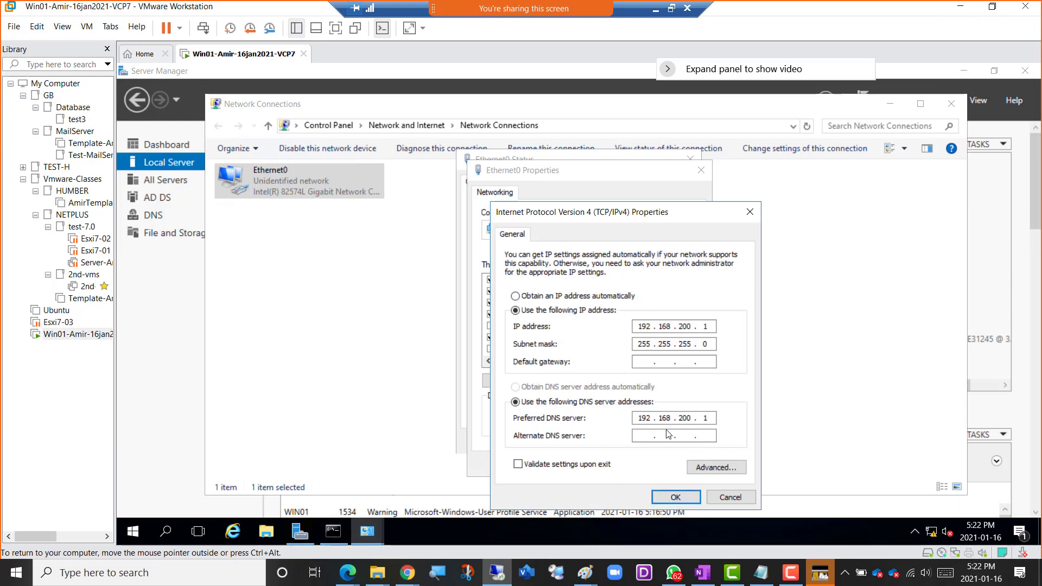
click(669, 499)
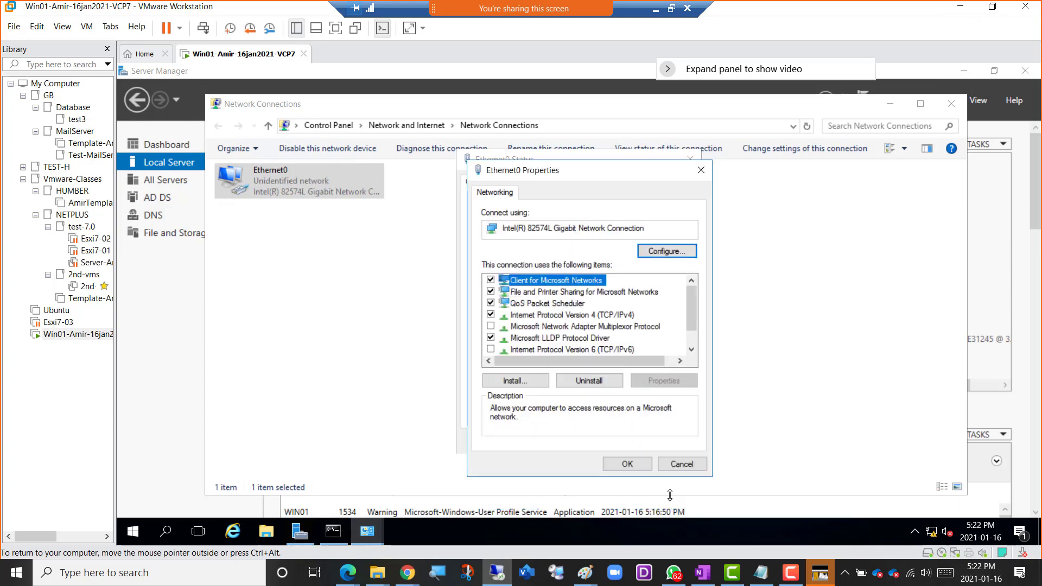
click(629, 466)
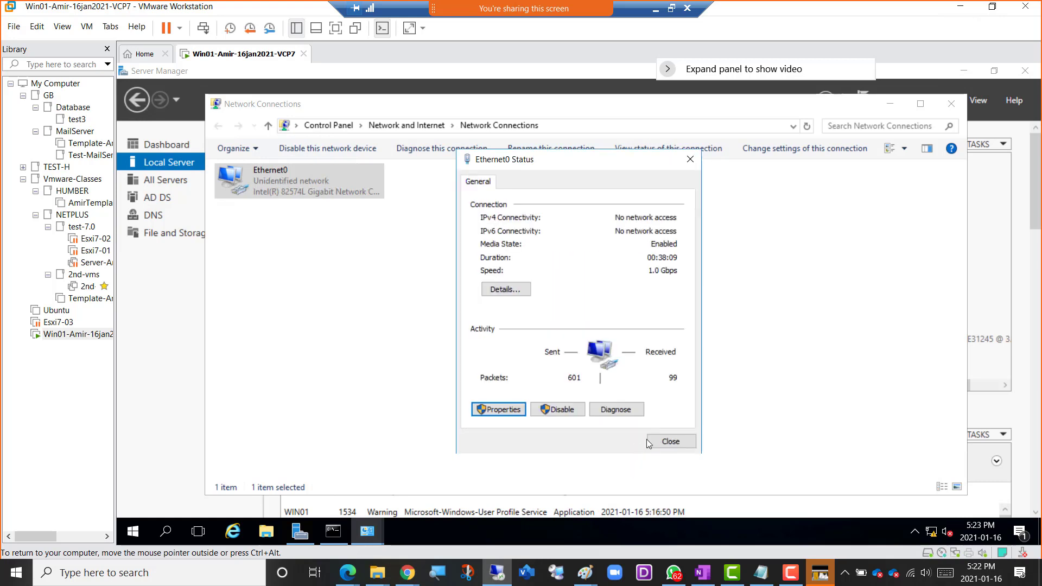
click(672, 441)
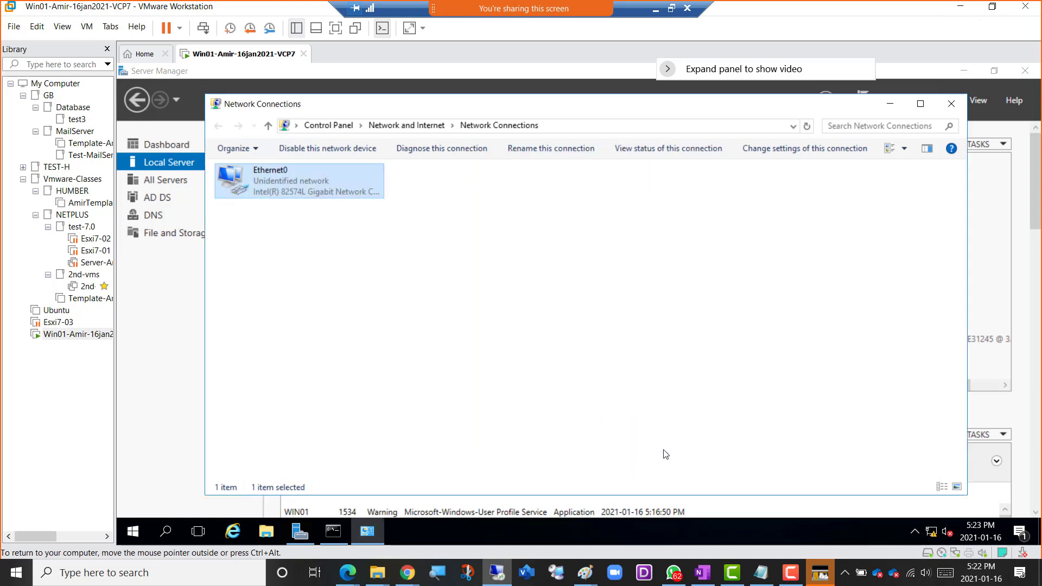
Rerun nslookup in the administrator Command Prompt to check the default DNS server, then exit it and close Network Connections.
click(333, 535)
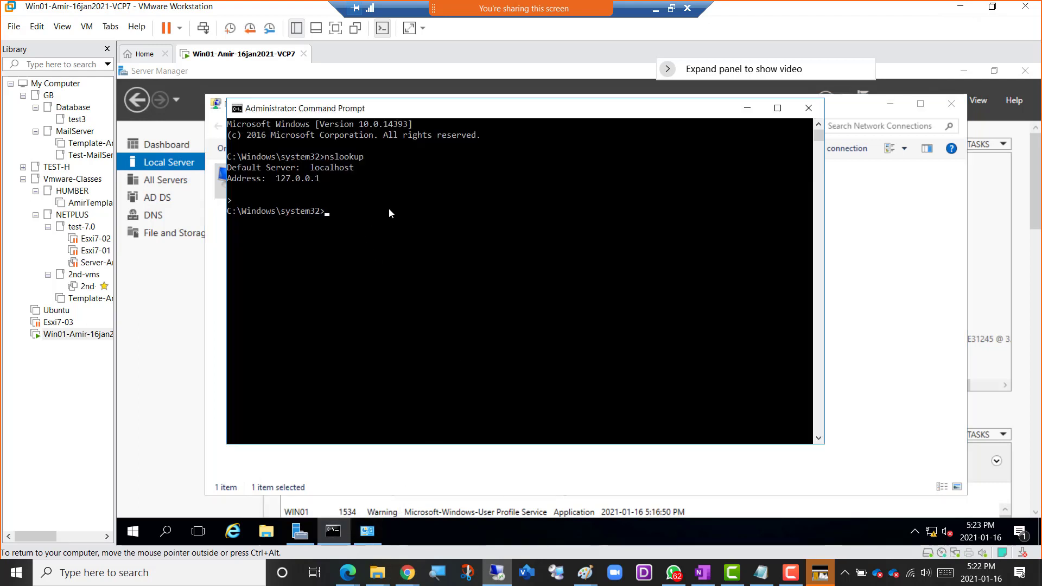
text(nslookup)
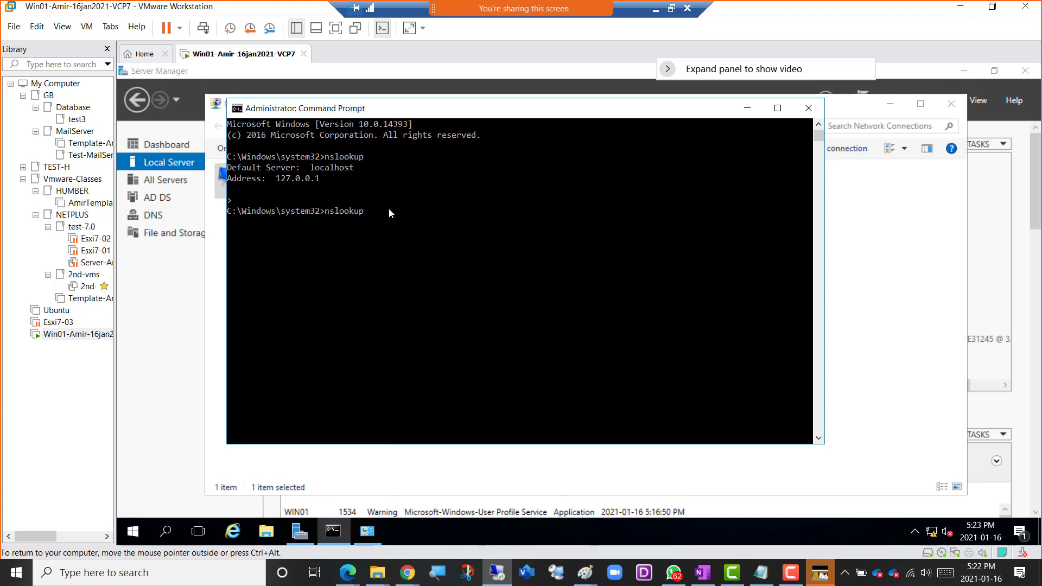
key(Return)
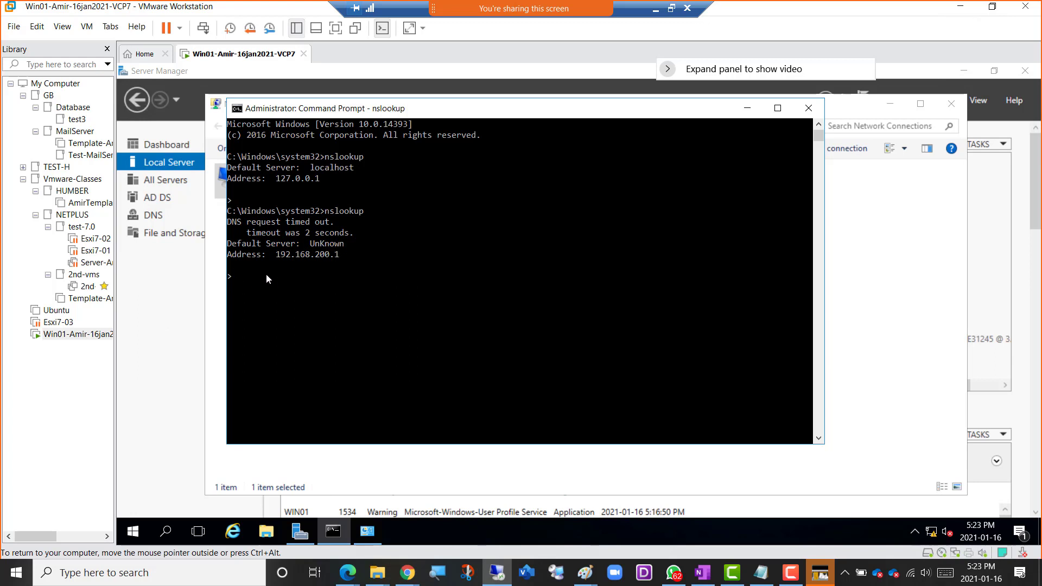
key(ctrl+c)
click(748, 108)
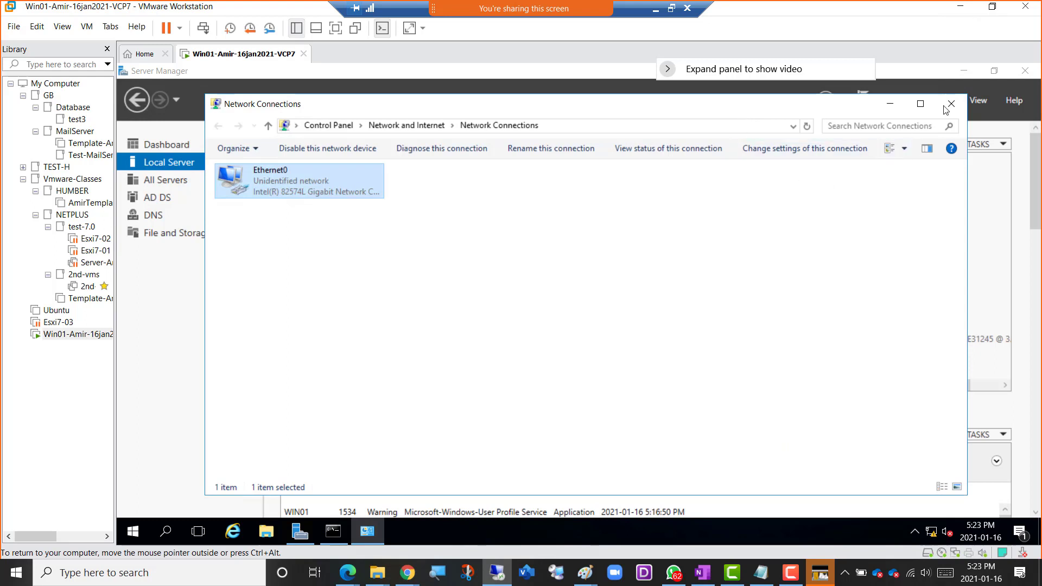
click(949, 105)
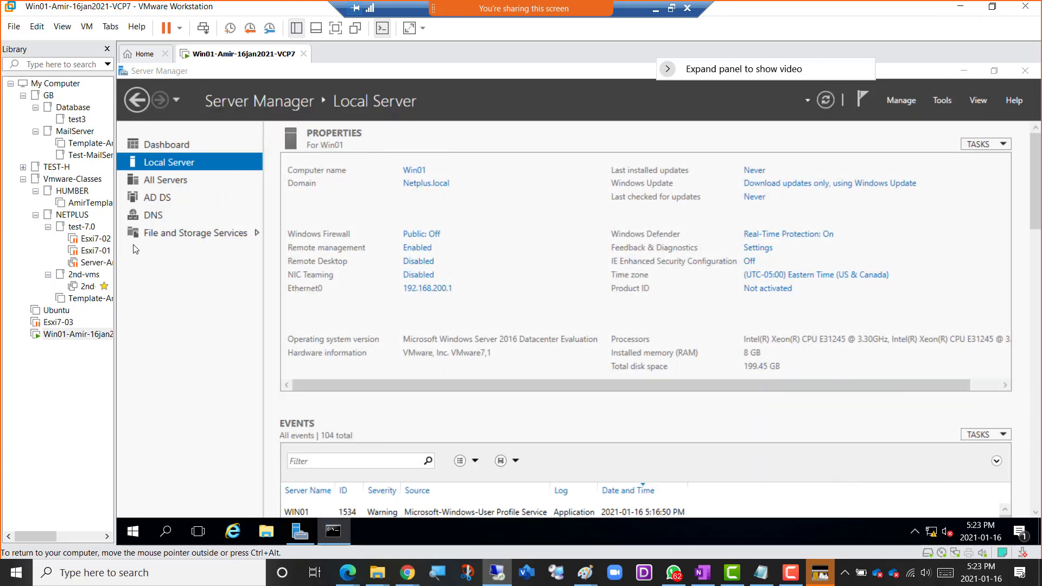
Open DNS Manager from Server Manager and expand the WIN01 server.
click(941, 101)
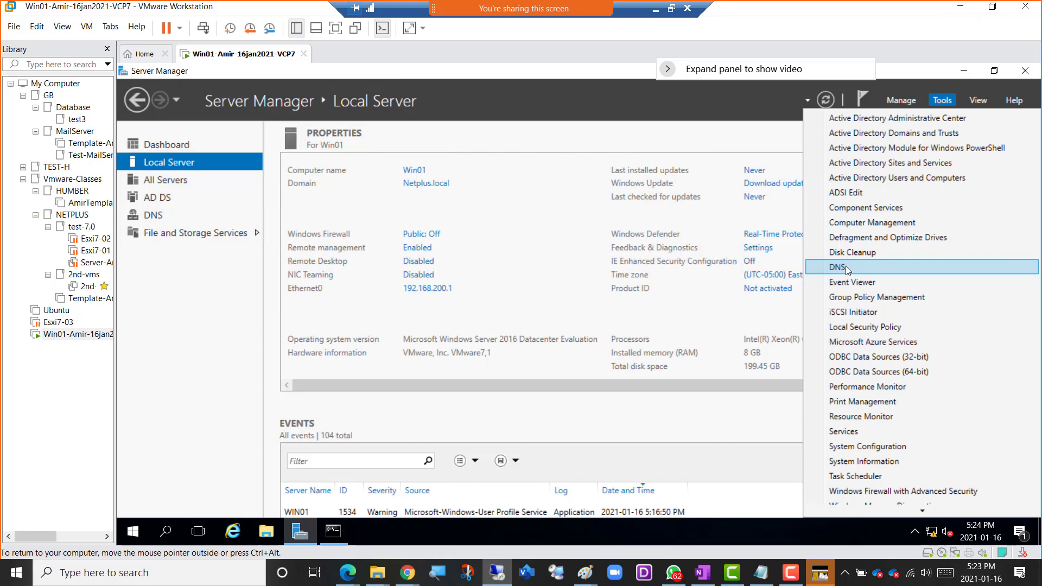
click(838, 268)
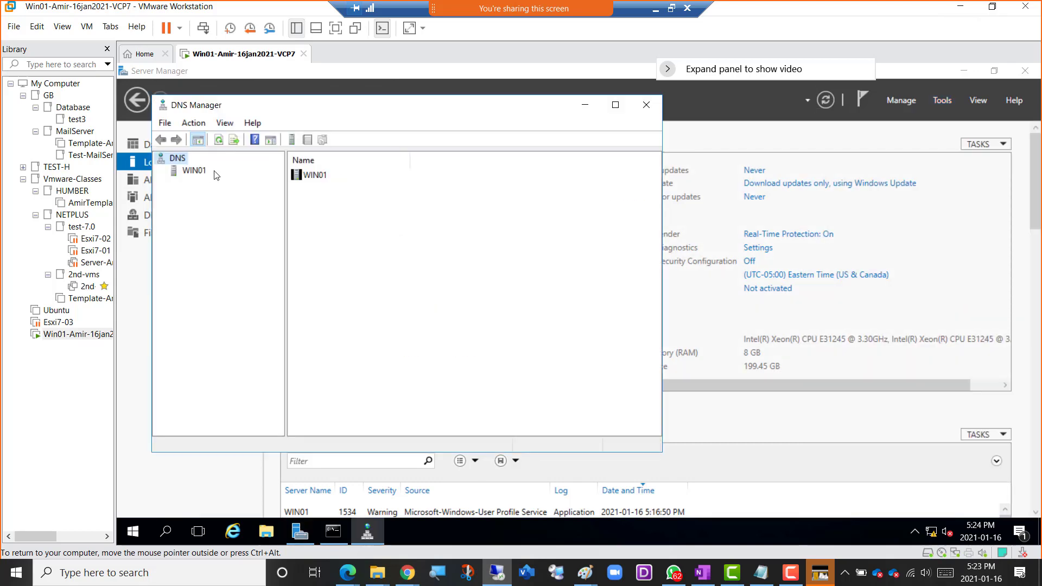
click(194, 173)
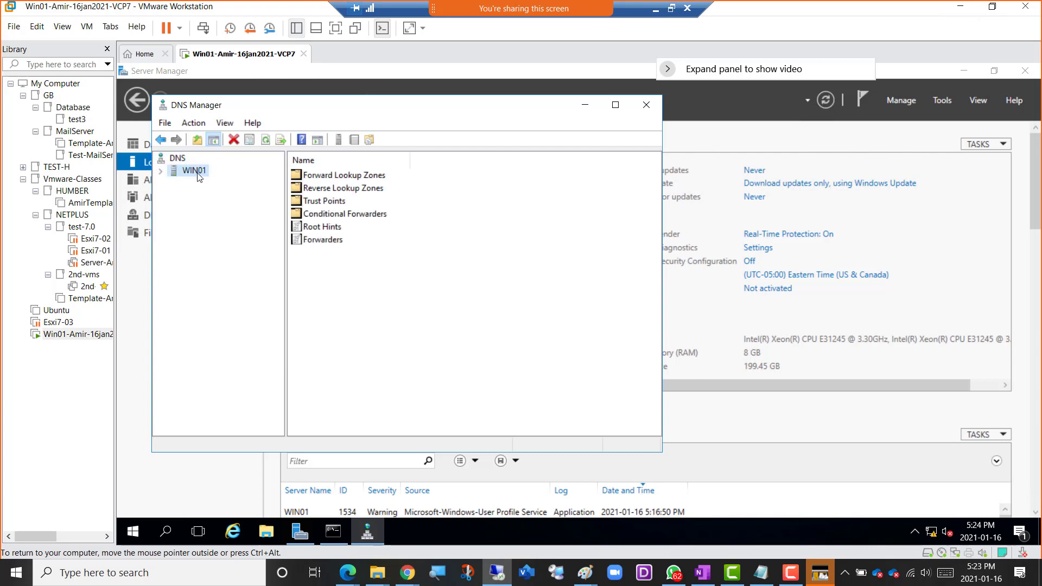
click(160, 172)
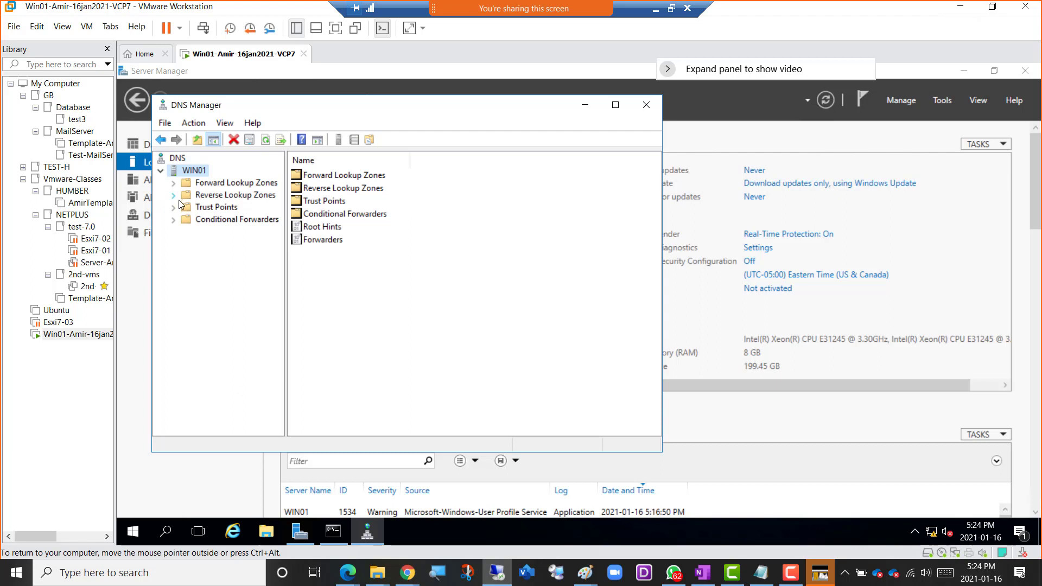
Examine WIN01's forward and reverse lookup zones, including the win01 host record in the Netplus.local zone.
click(227, 187)
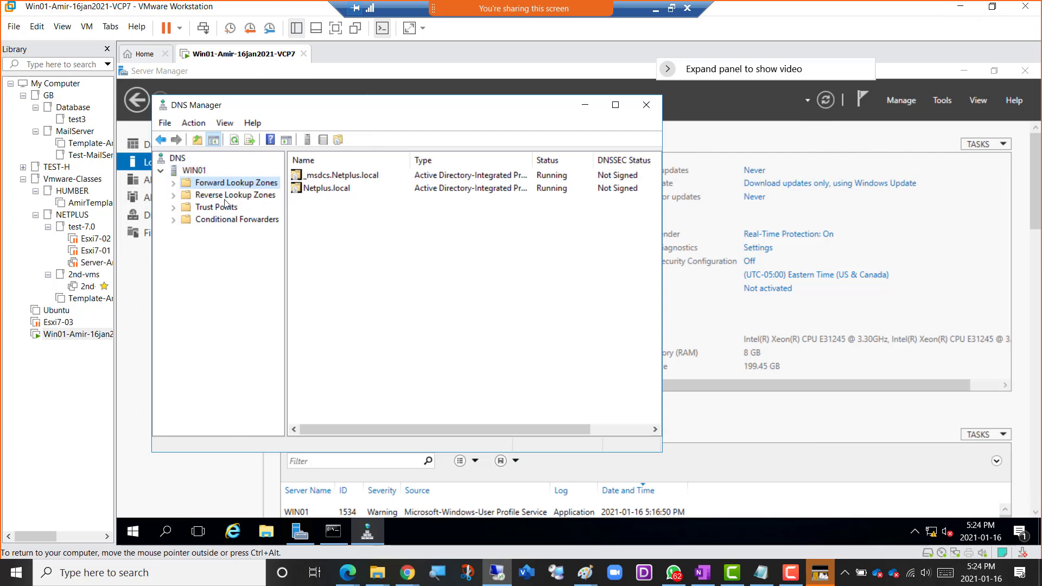
click(225, 199)
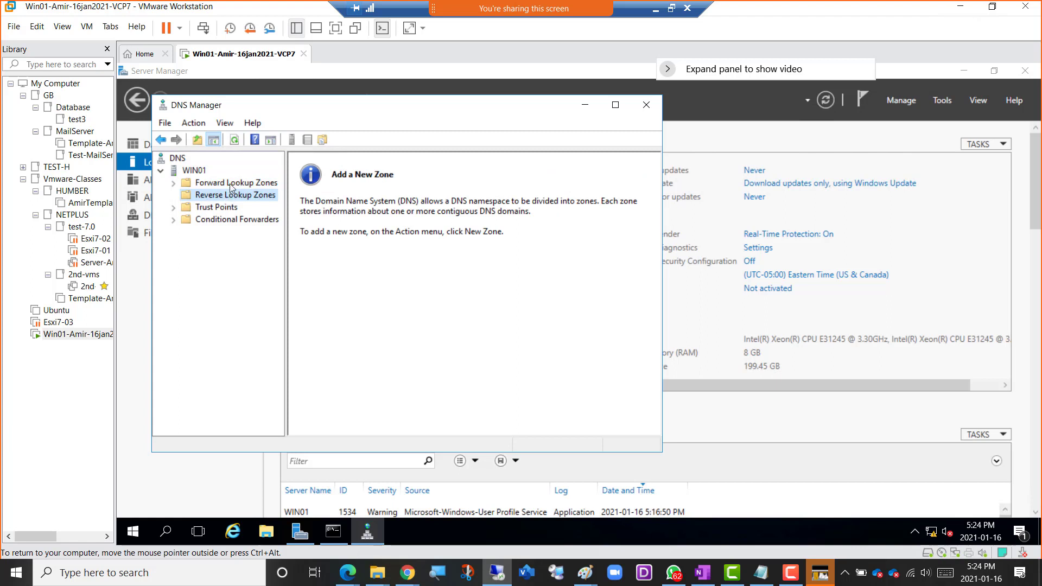
click(231, 183)
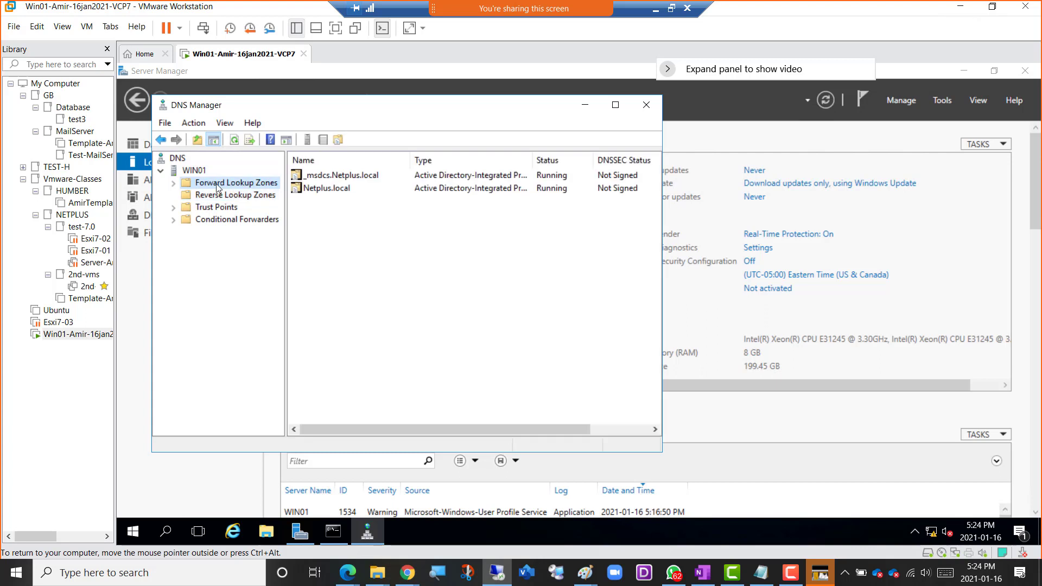
click(173, 184)
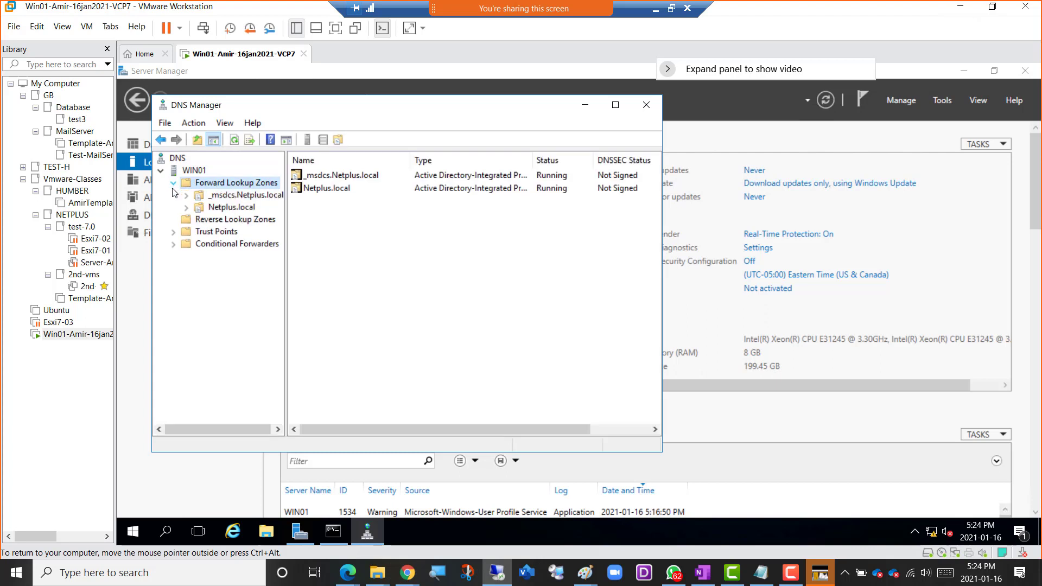
click(233, 209)
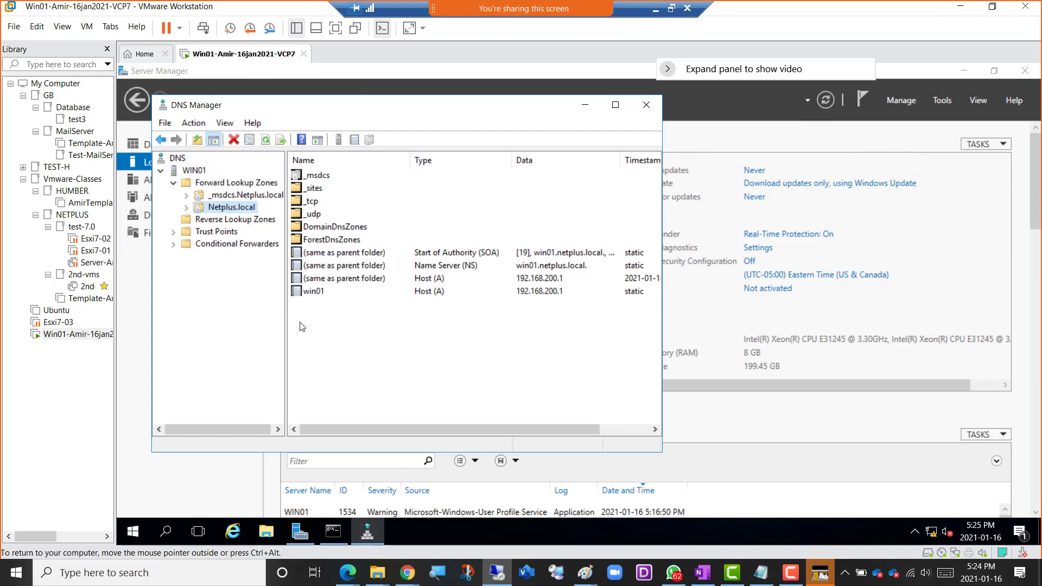
click(308, 293)
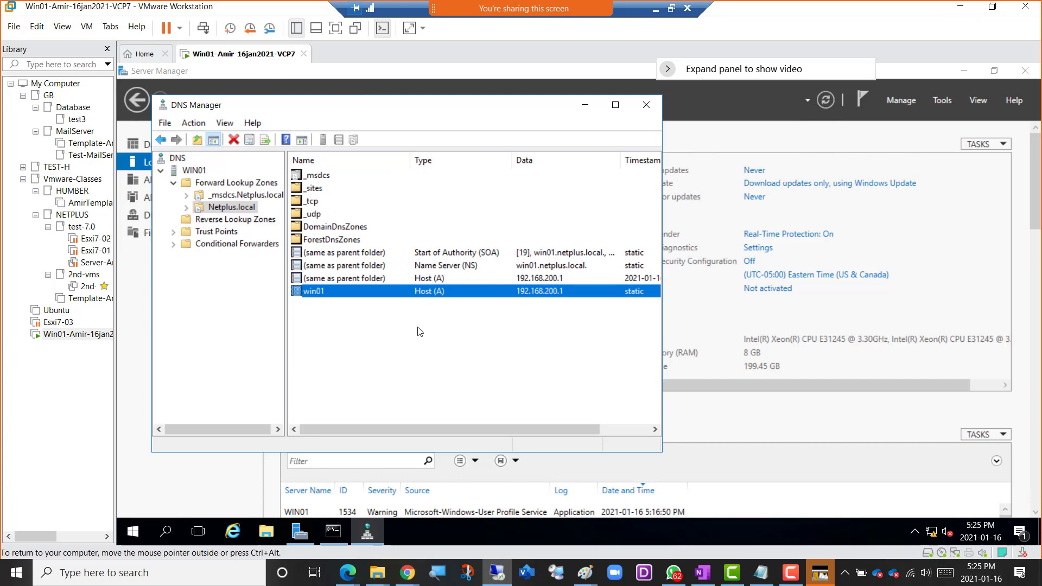
click(227, 223)
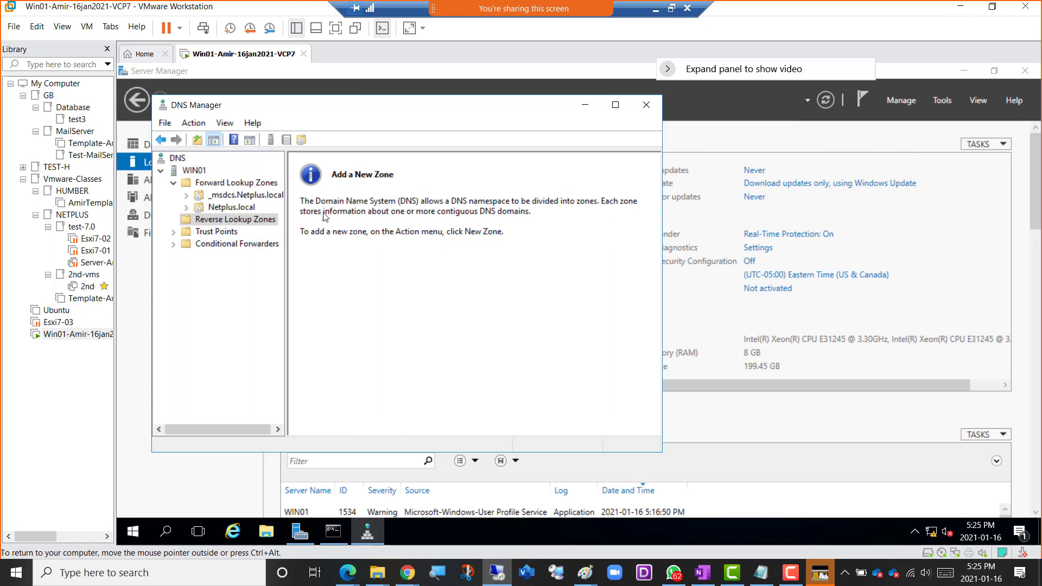
click(226, 184)
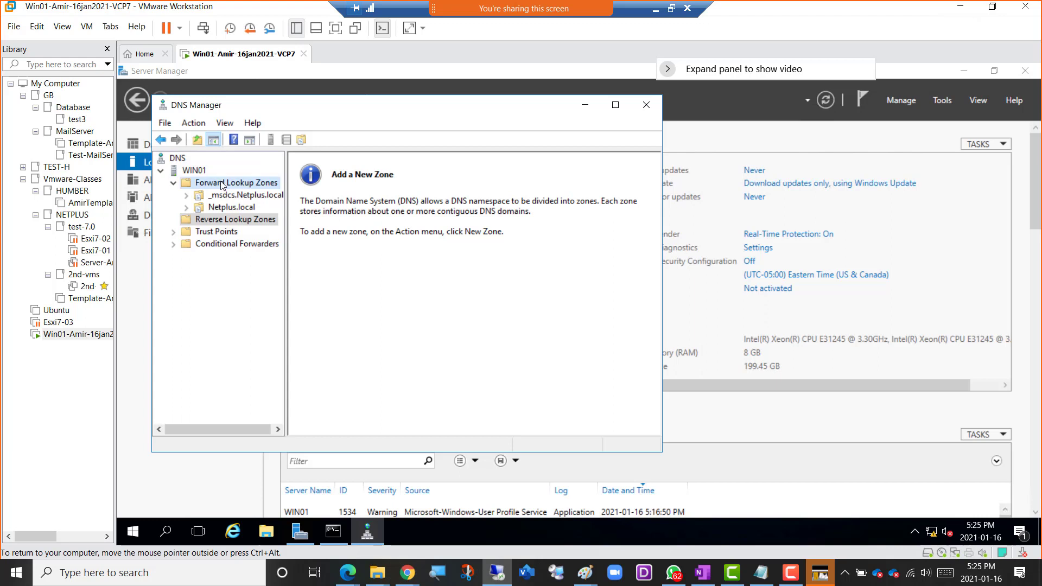
click(235, 219)
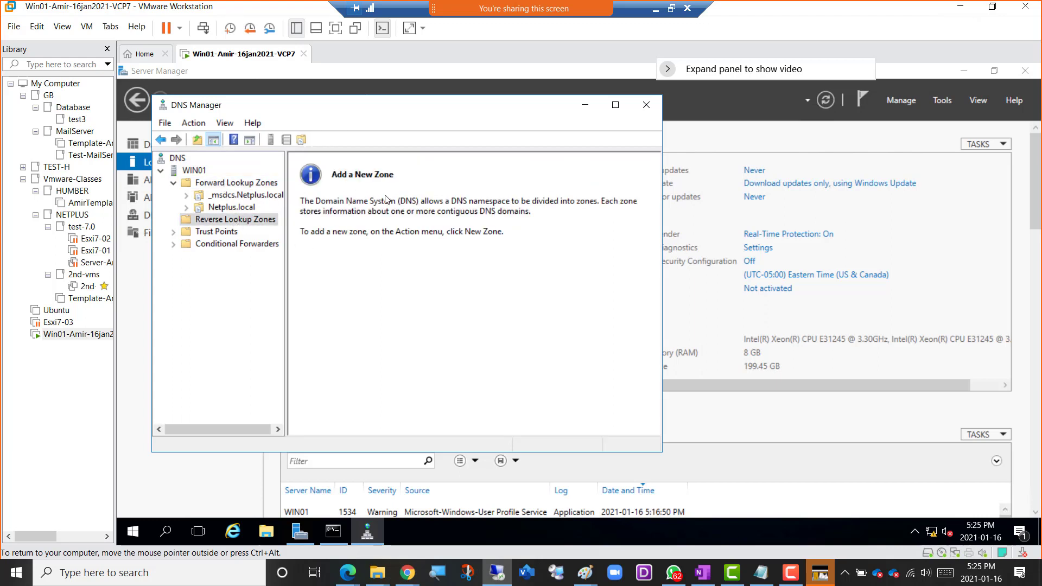
Start a new reverse lookup zone as an Active Directory-stored primary zone, replicated to all DNS servers on domain controllers in the Netplus.local domain.
right_click(232, 224)
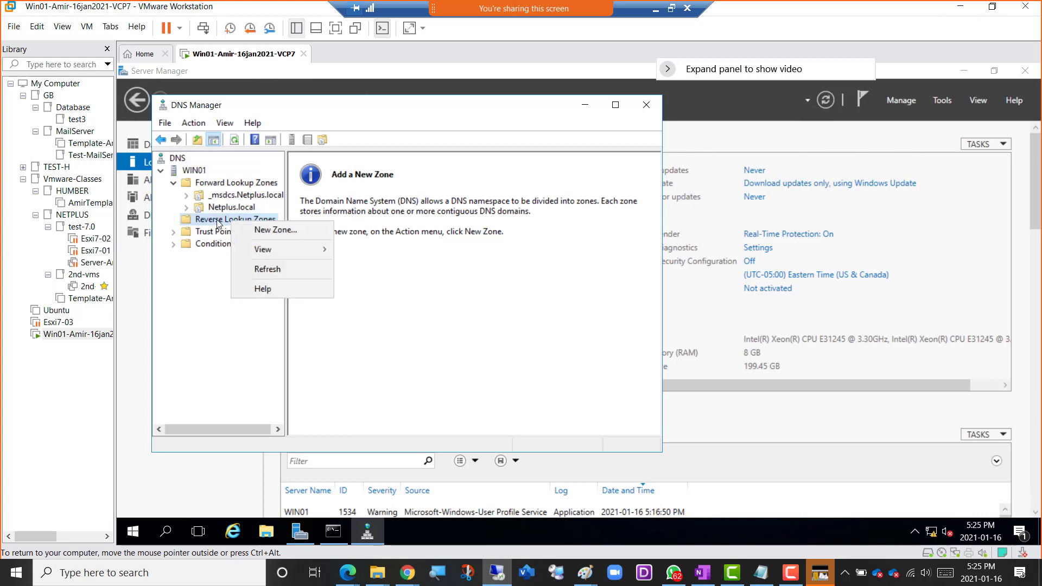
click(300, 232)
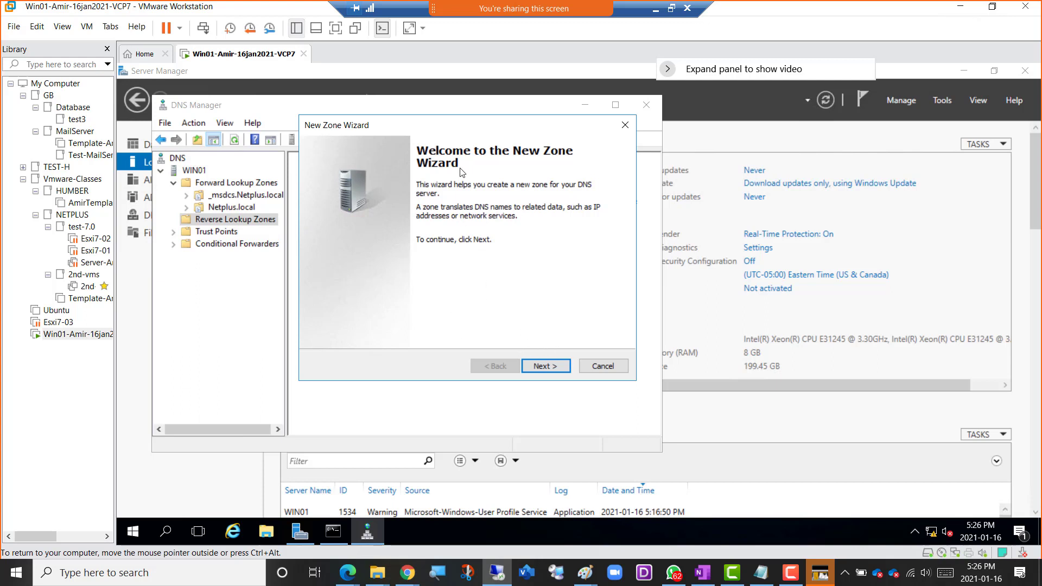
click(546, 370)
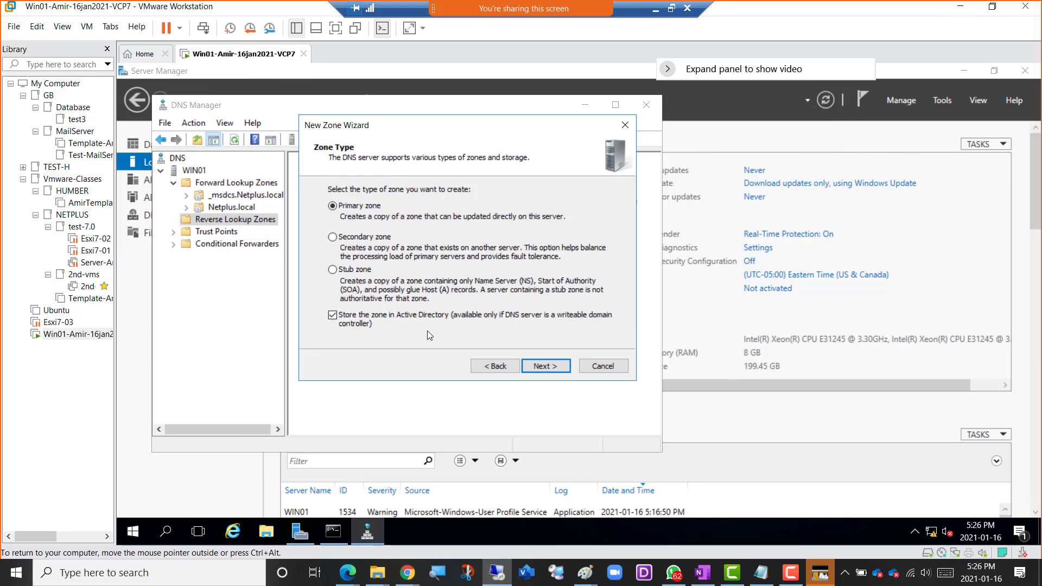
click(540, 367)
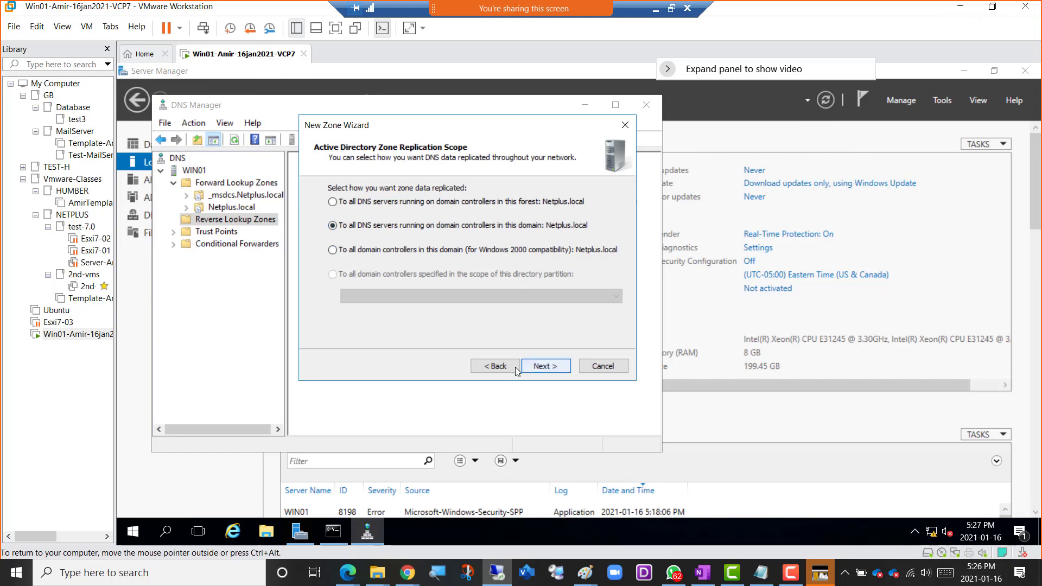
click(552, 366)
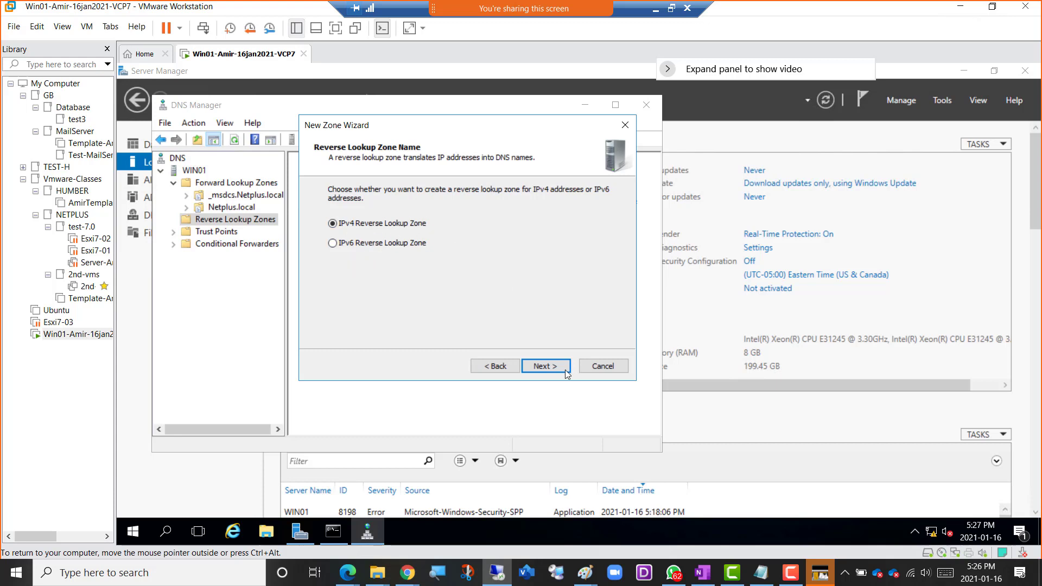
Make it an IPv4 reverse lookup zone with network ID 192.168.200, allow only secure dynamic updates, and finish creating the zone.
click(539, 369)
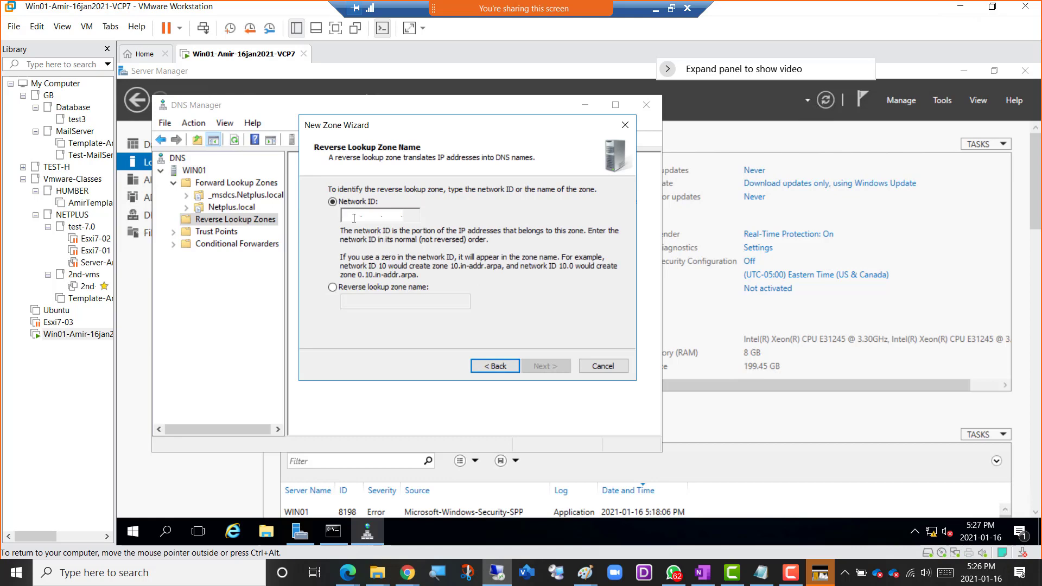
text(192.)
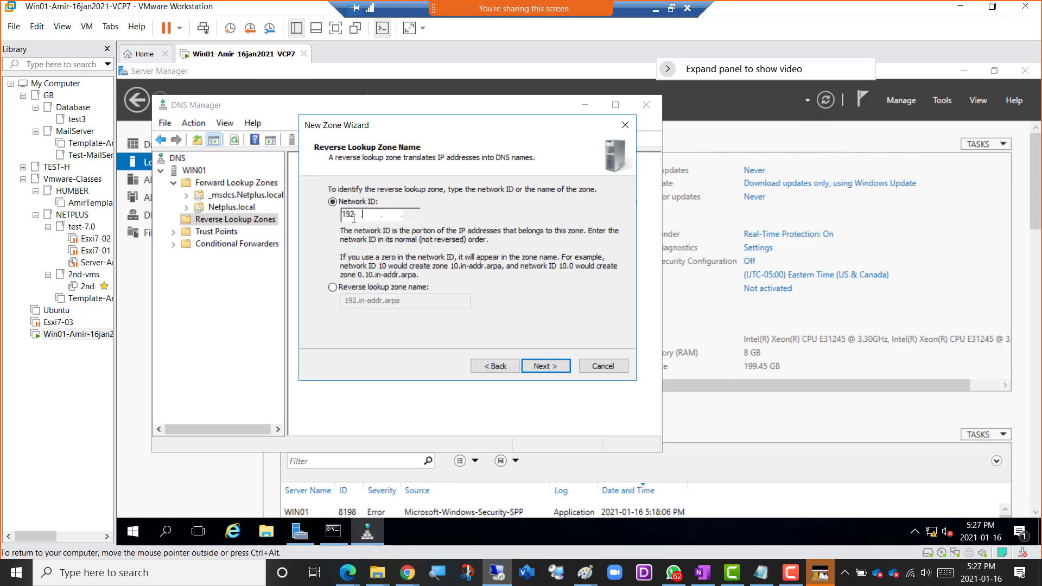
text(168.200)
click(541, 369)
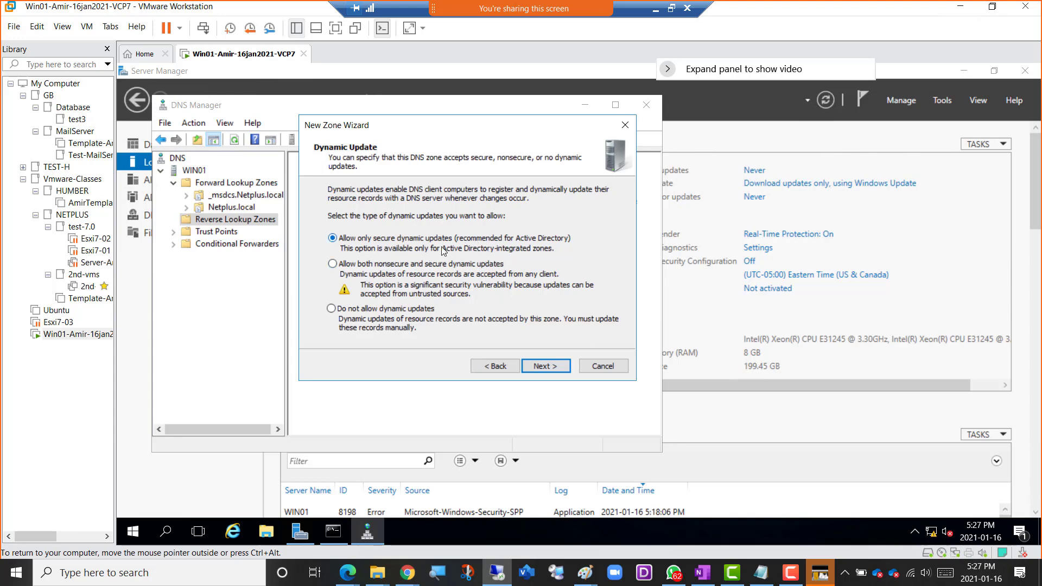
click(545, 368)
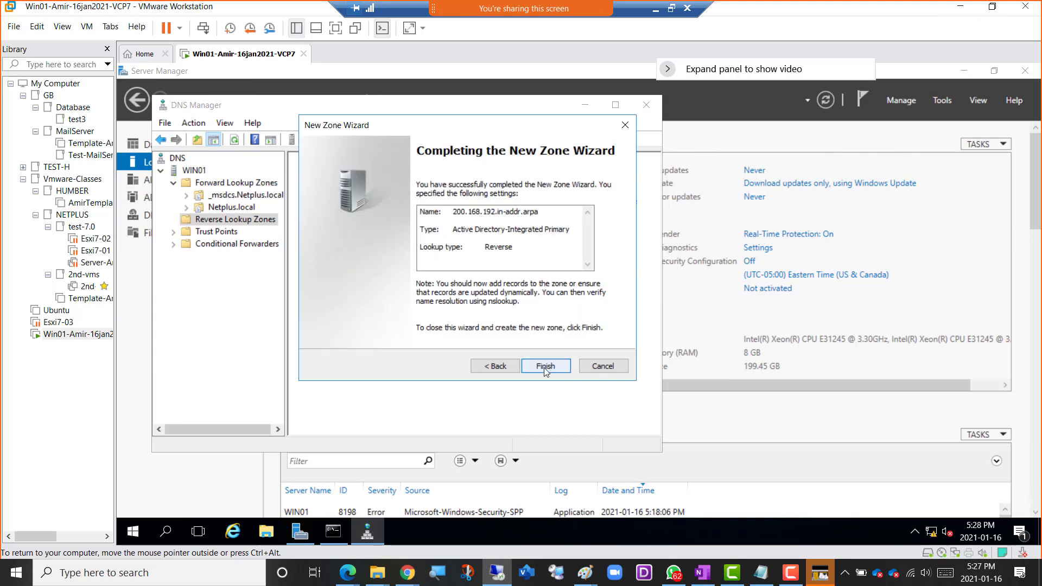
click(545, 367)
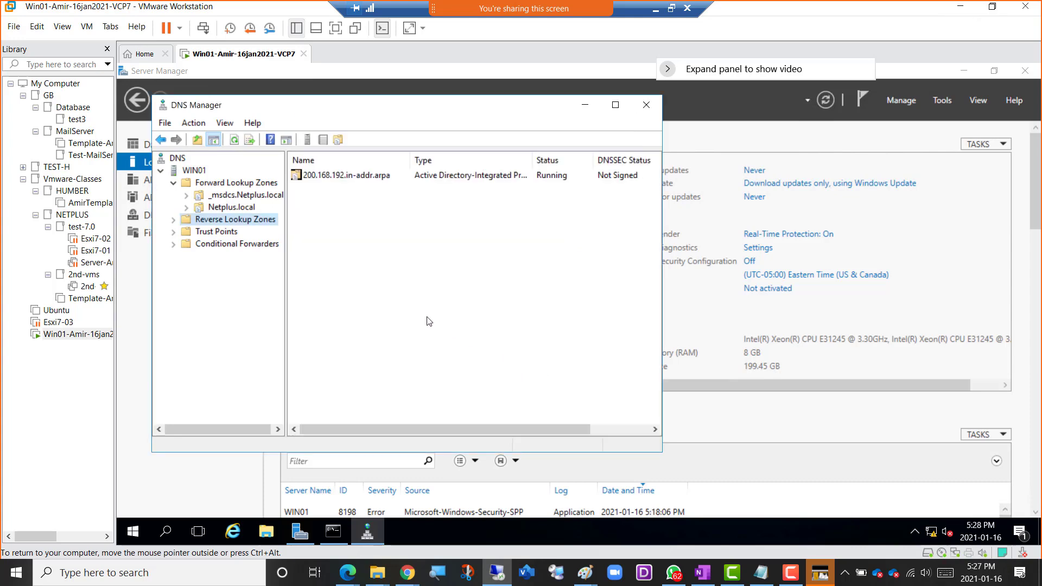
Compare the records in the new 200.168.192.in-addr.arpa reverse zone with the win01 host record in the Netplus.local forward zone.
click(174, 220)
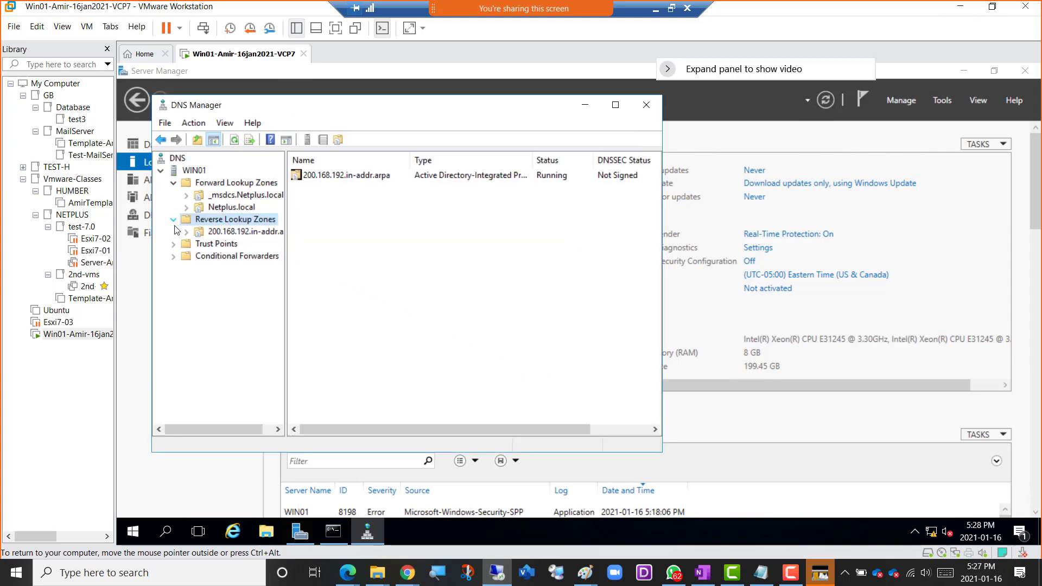
click(227, 233)
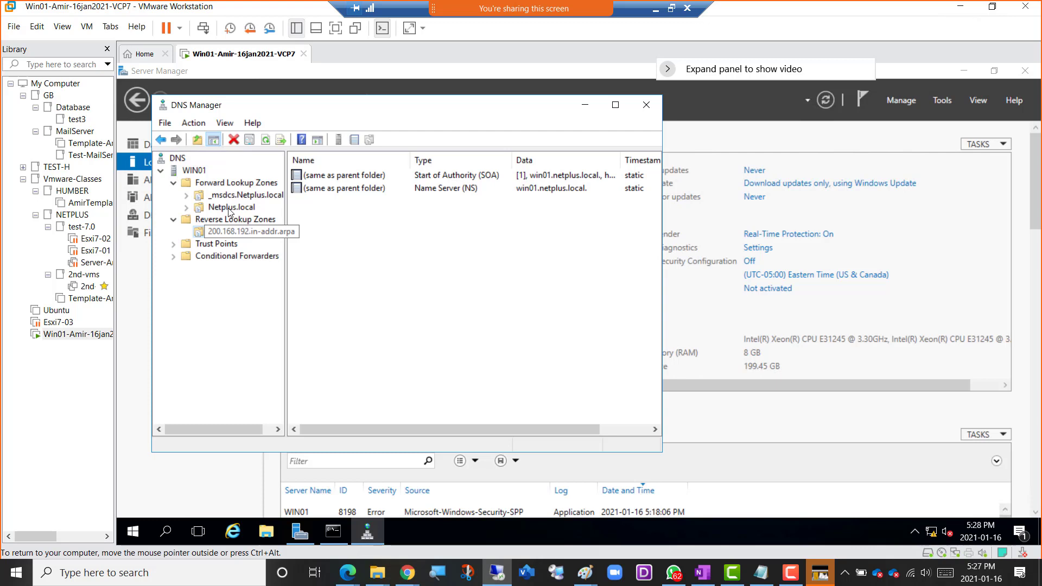
click(214, 186)
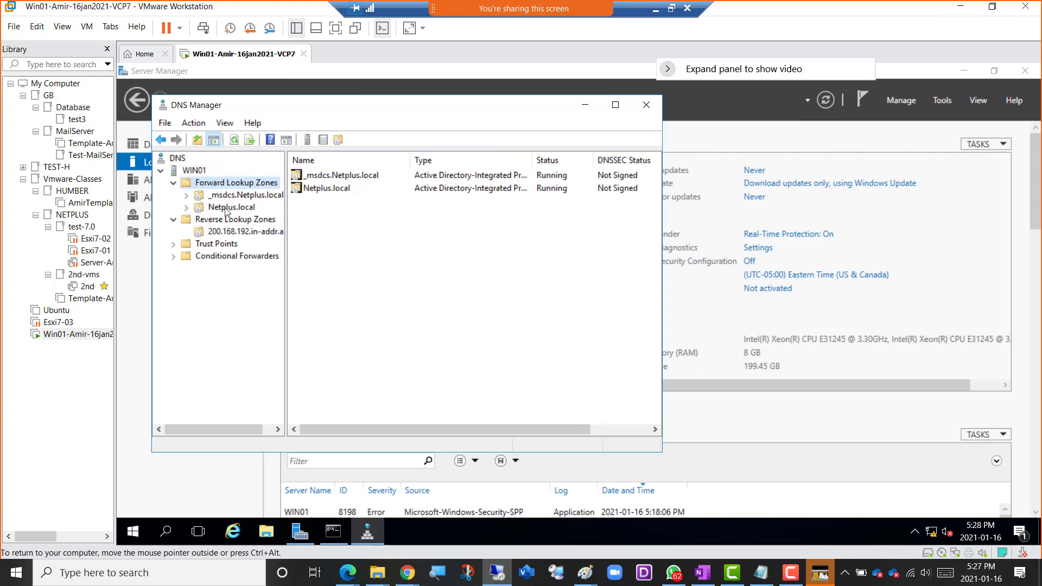
click(228, 233)
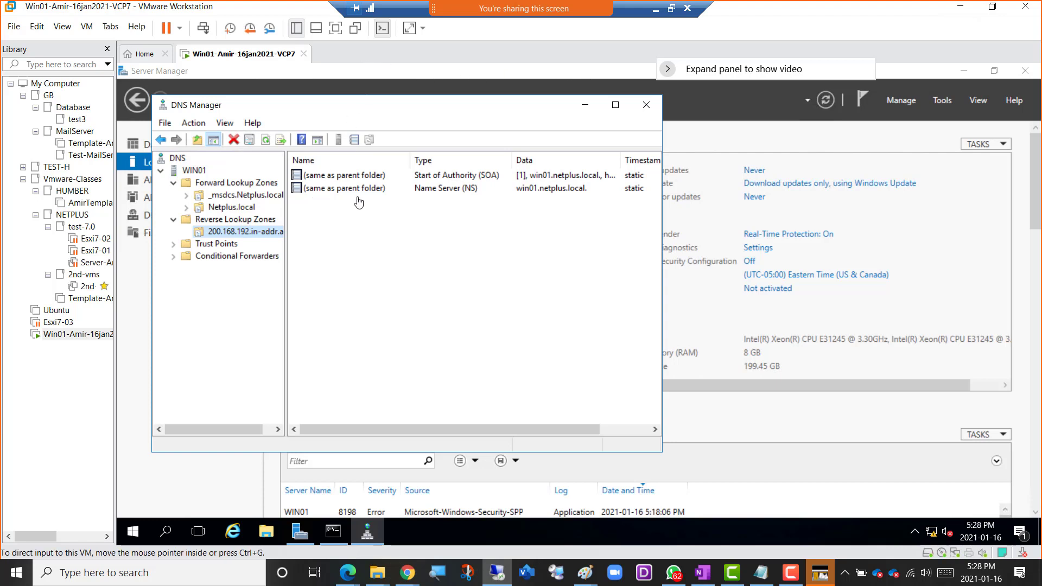
click(228, 207)
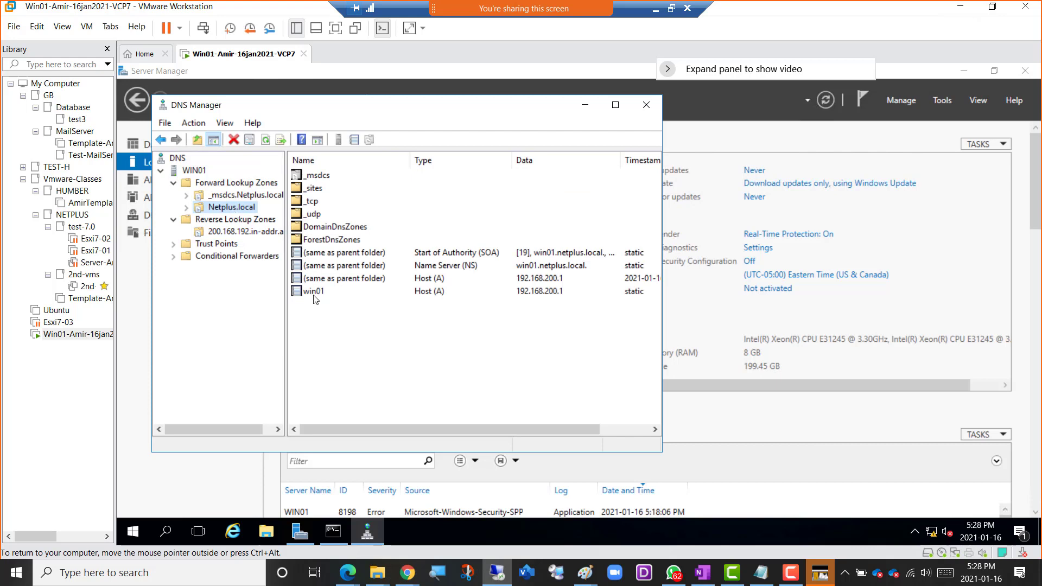
click(317, 293)
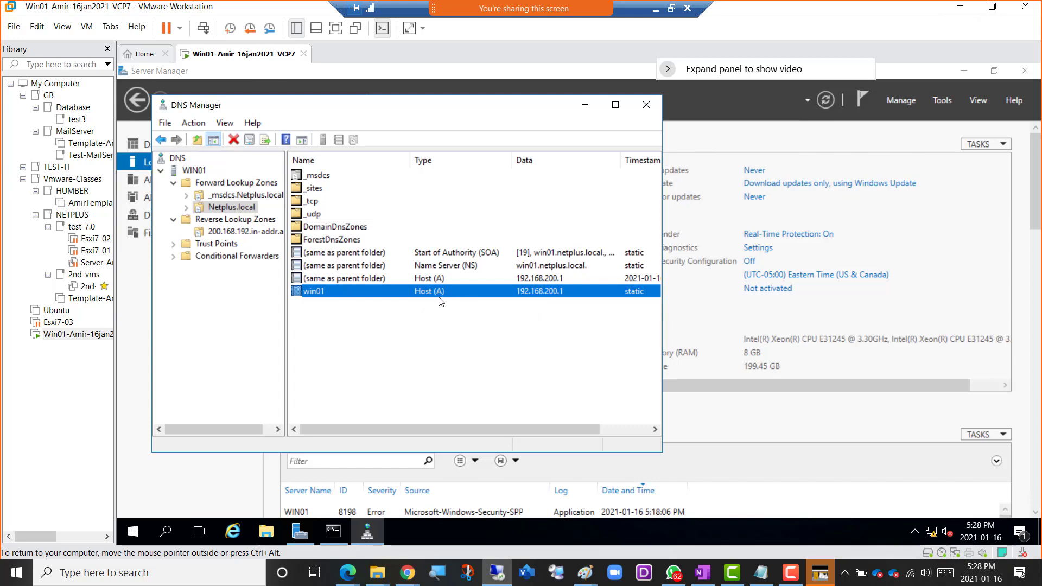
click(227, 234)
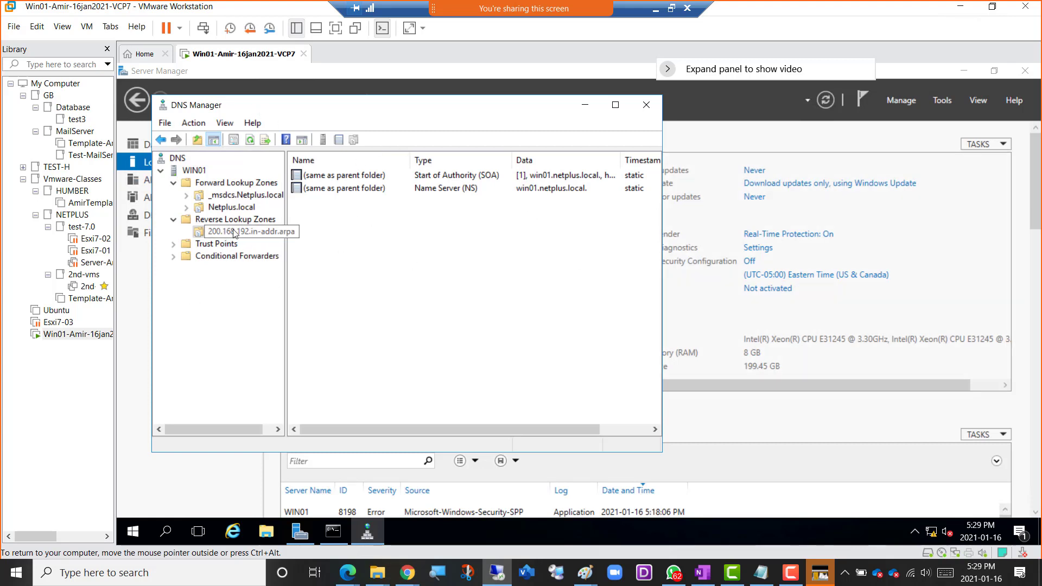
Enable updating the associated pointer (PTR) record for the win01 host record in the Netplus.local zone, and apply the change.
click(227, 211)
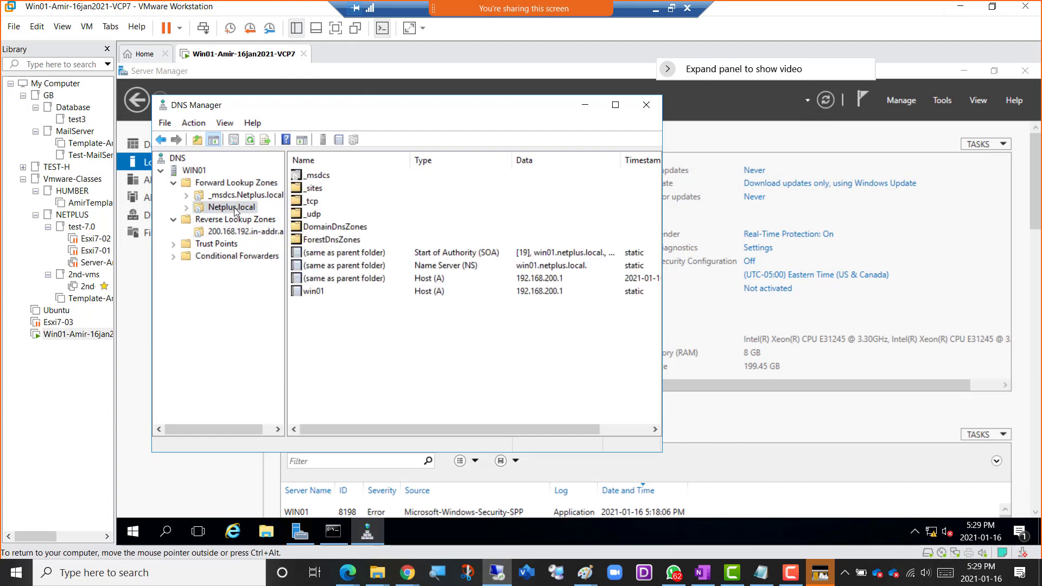
click(325, 293)
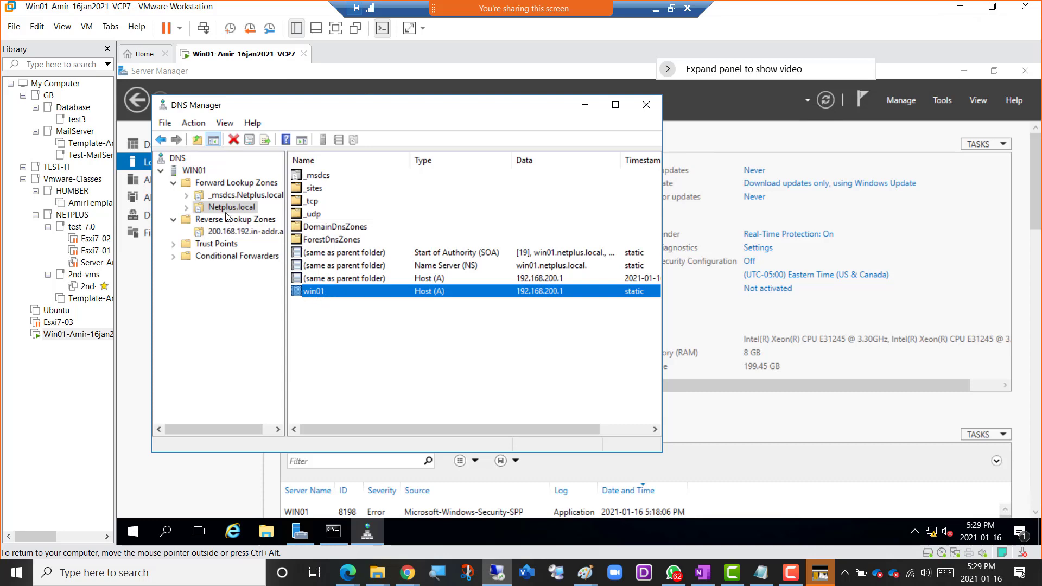
double_click(317, 294)
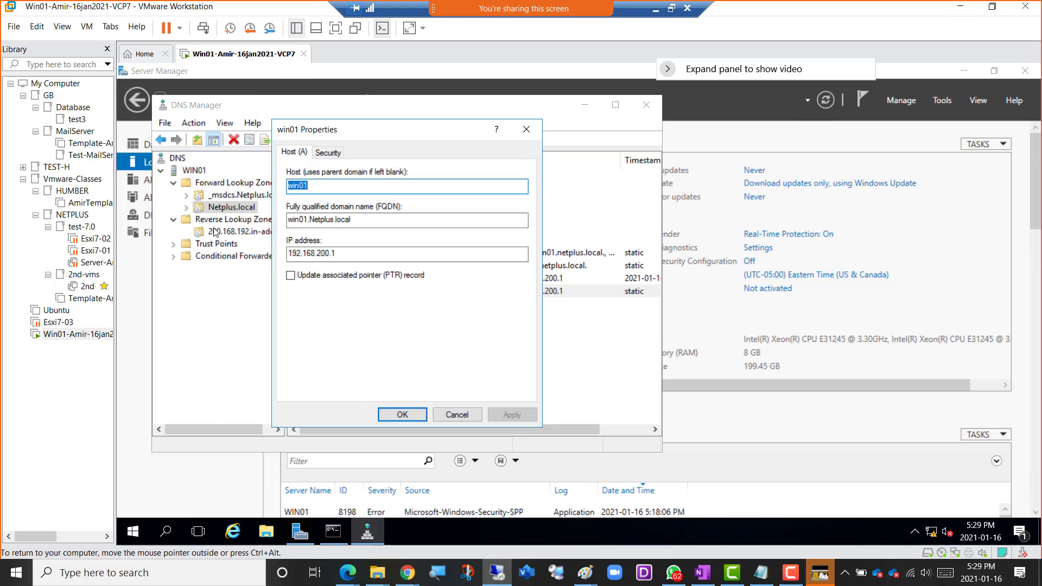
click(291, 276)
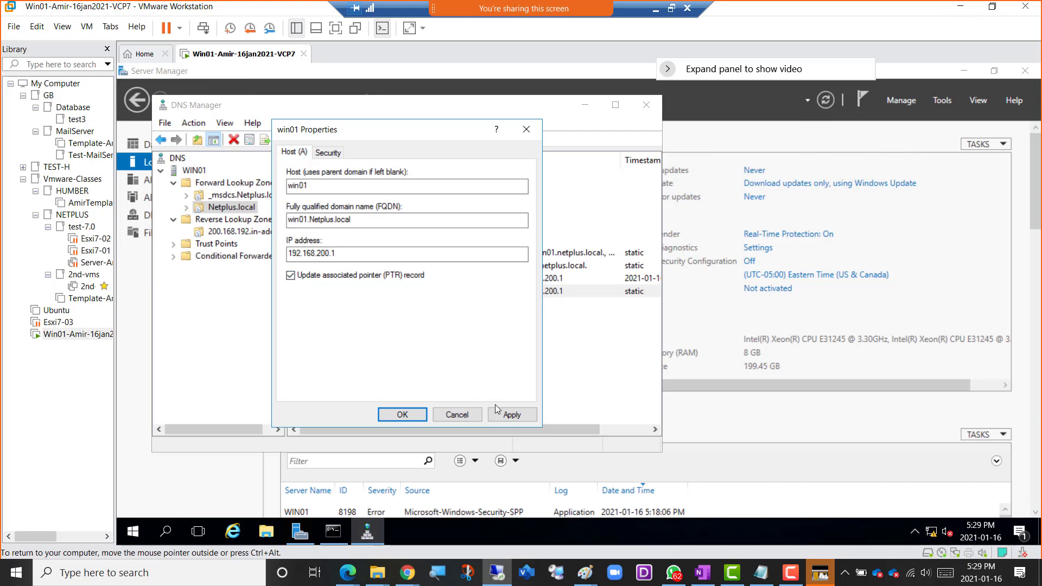
click(512, 415)
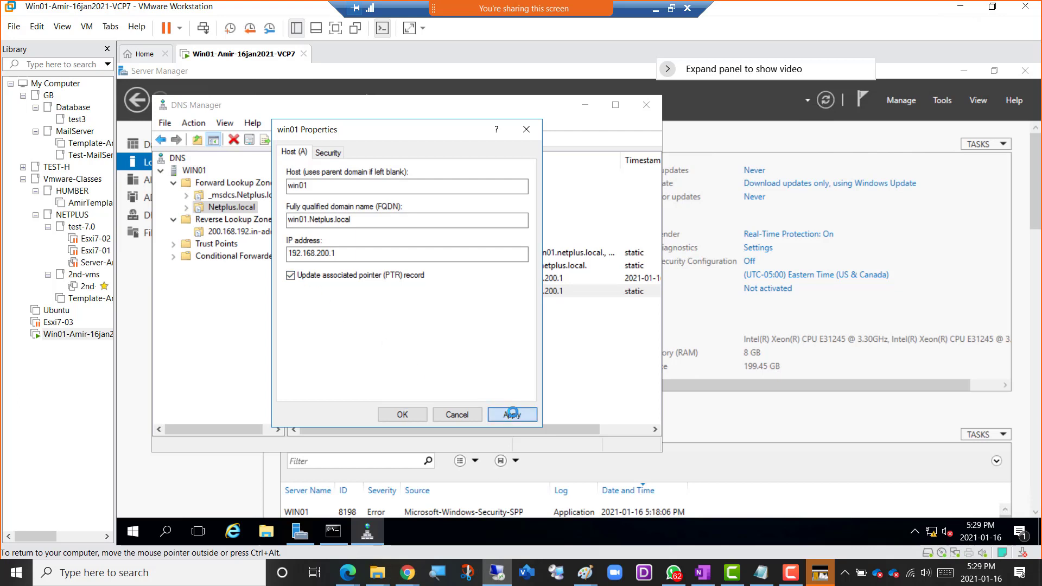
click(404, 416)
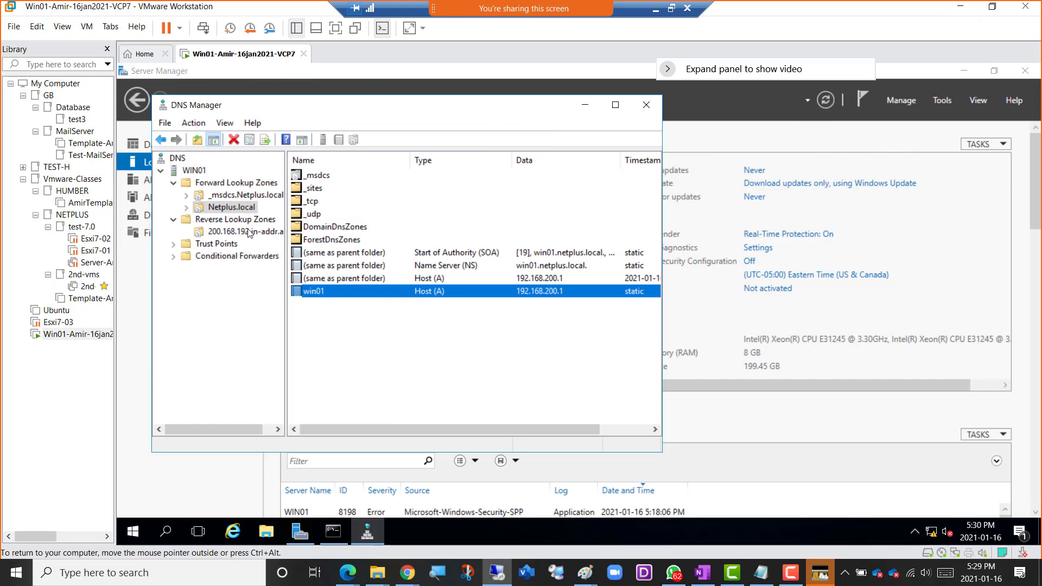
Refresh the WIN01 server and check the 200.168.192.in-addr.arpa reverse zone for the server's pointer record.
click(196, 171)
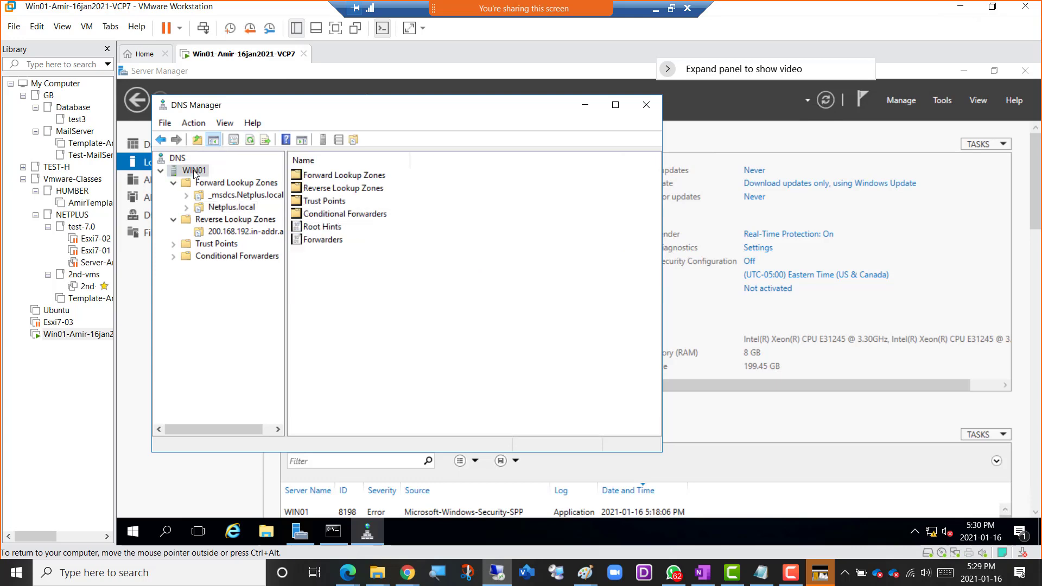
click(252, 140)
click(251, 140)
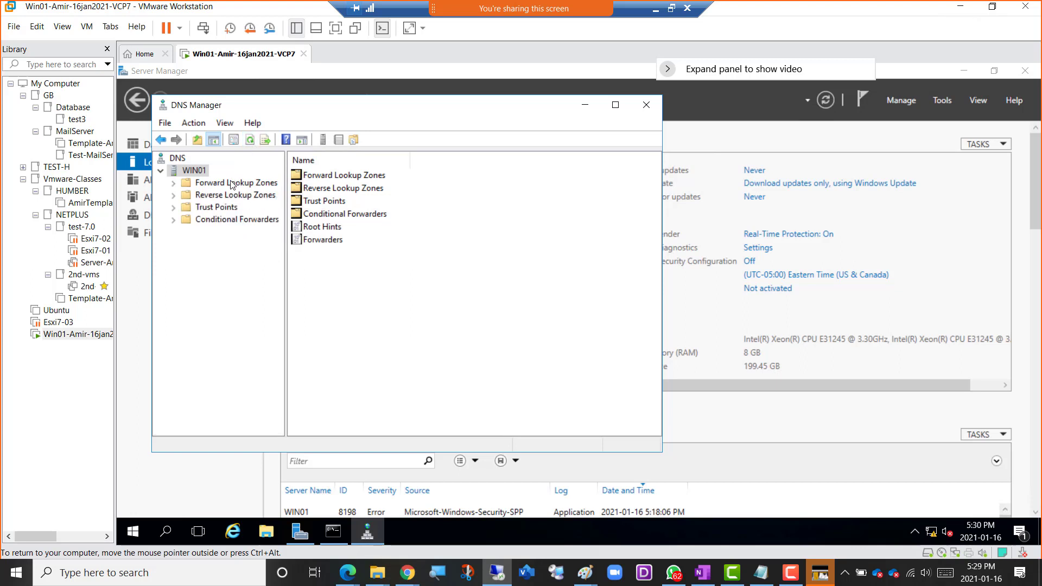
click(174, 197)
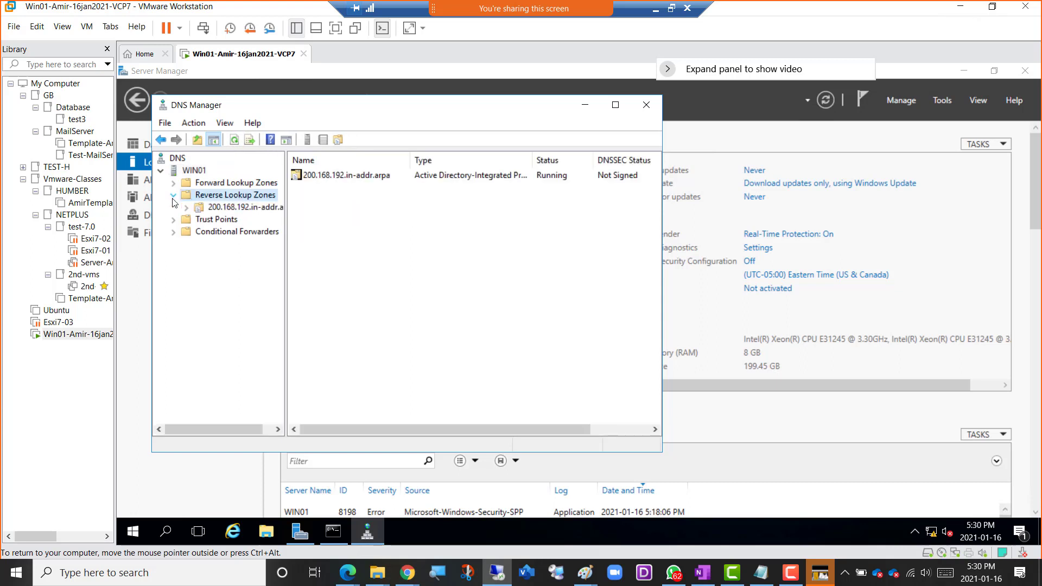
click(230, 207)
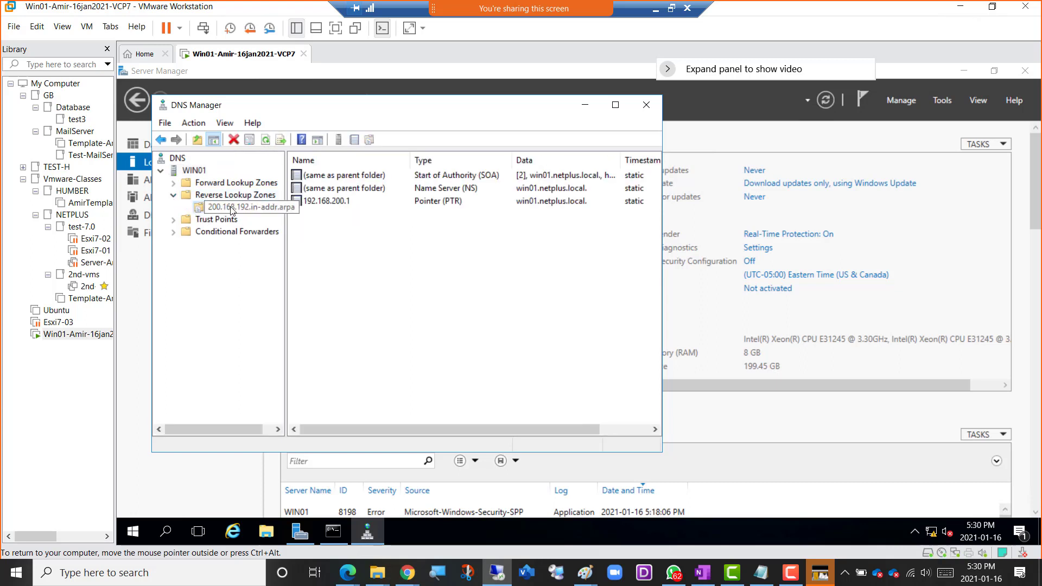
click(331, 201)
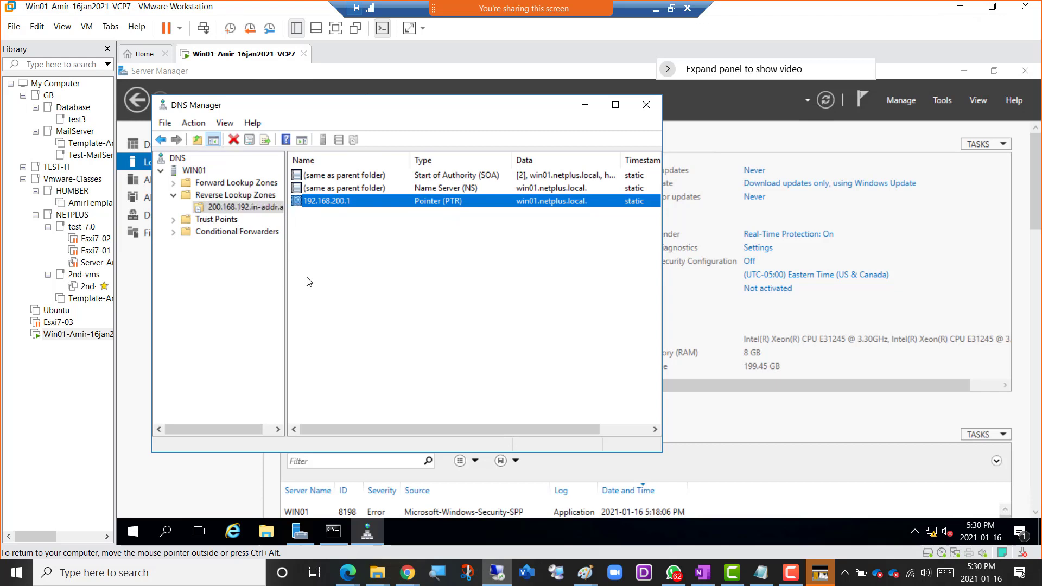
Rerun nslookup in the administrator Command Prompt to check the DNS server's FQDN and IP address.
click(331, 532)
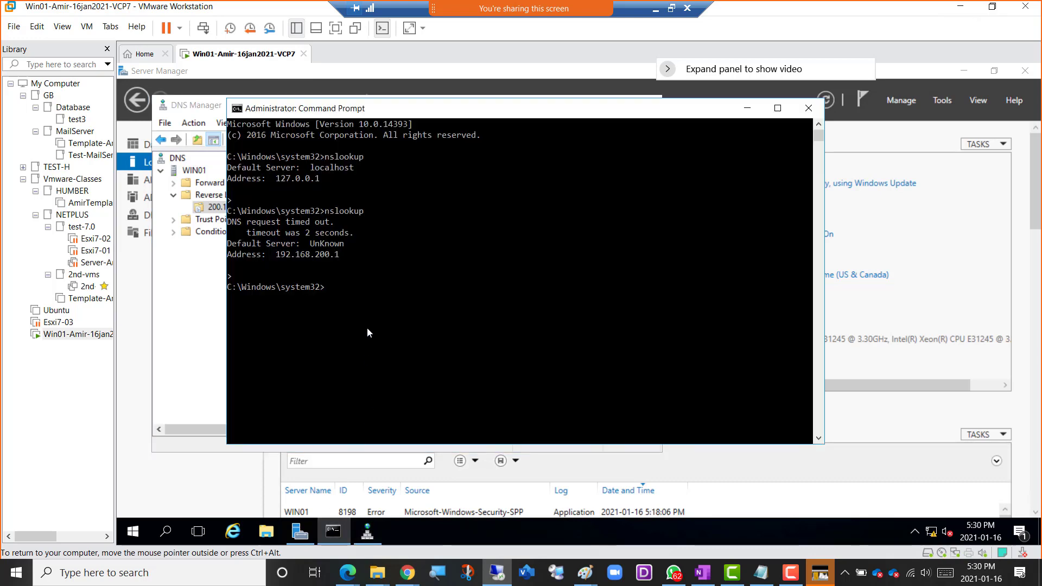
key(Up)
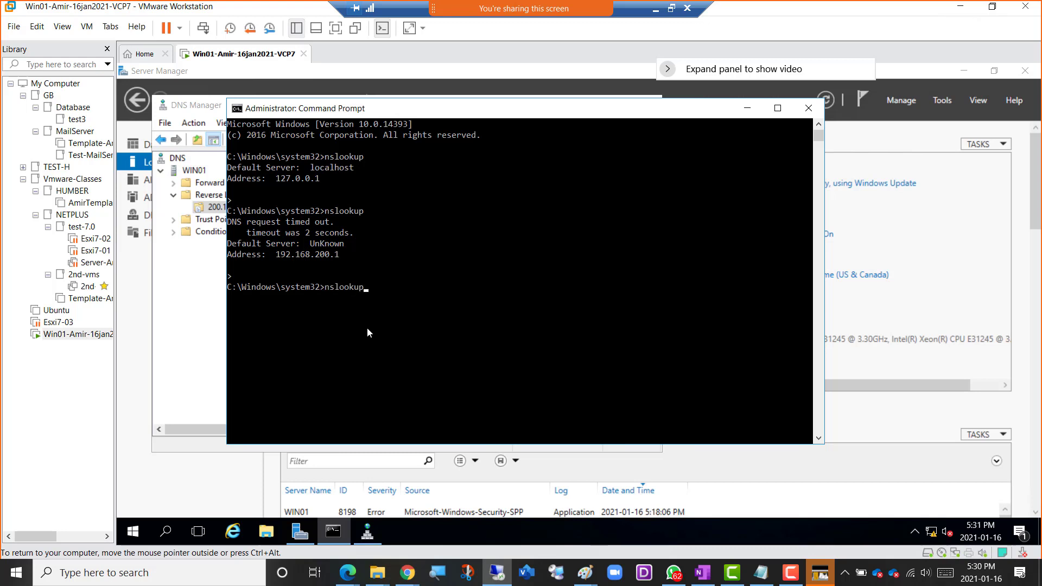
key(Return)
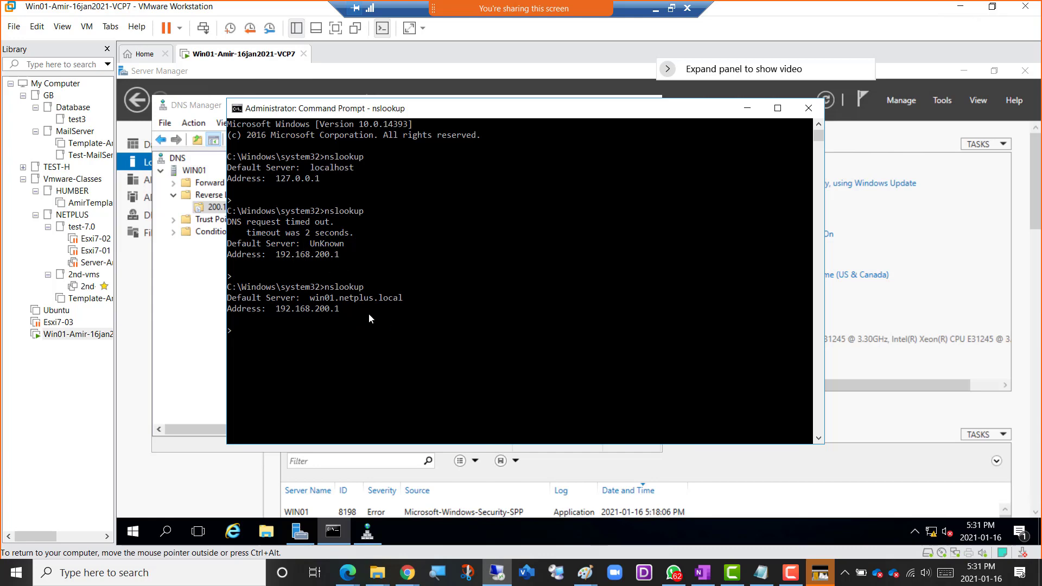
Switch to the OneNote course notes and colour the DNS bullet and its two sub-items green.
click(655, 10)
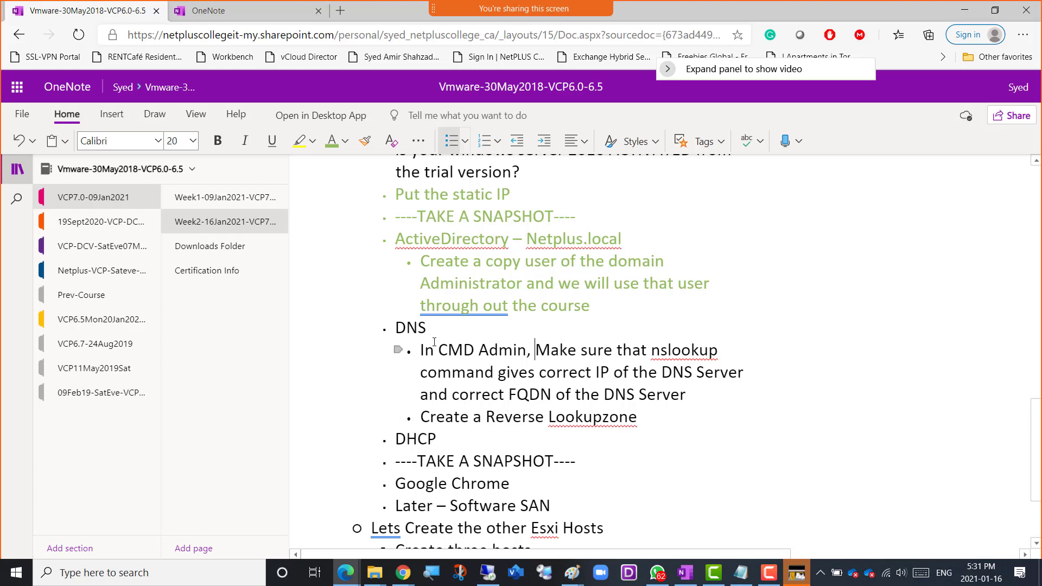
click(643, 422)
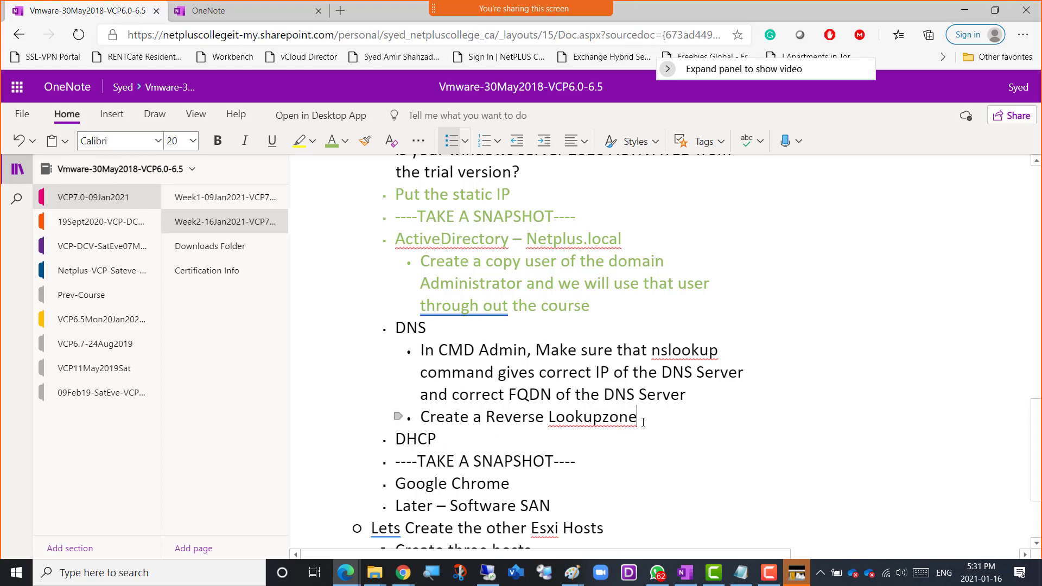
drag(644, 422, 387, 332)
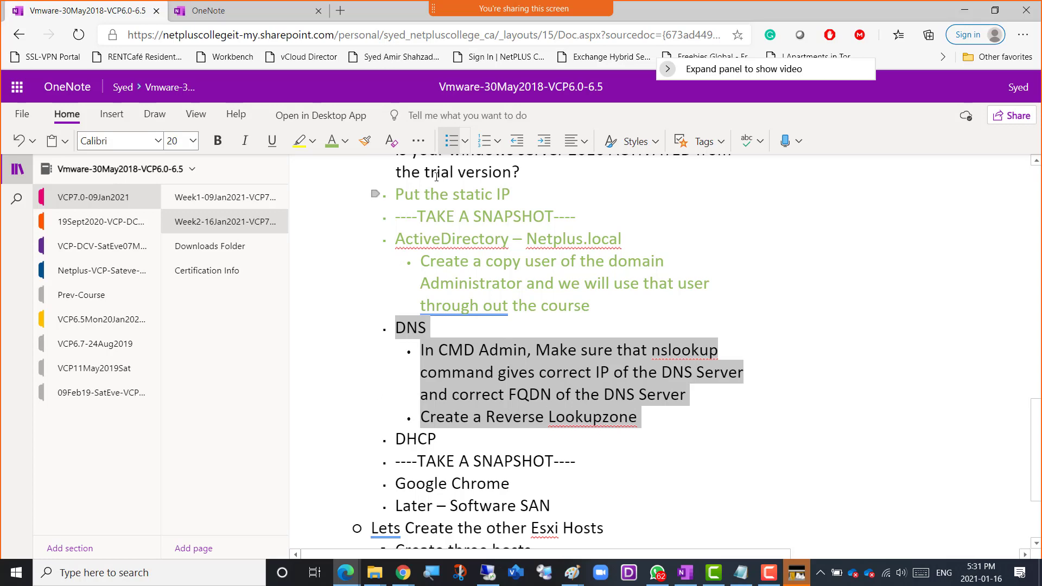
click(332, 147)
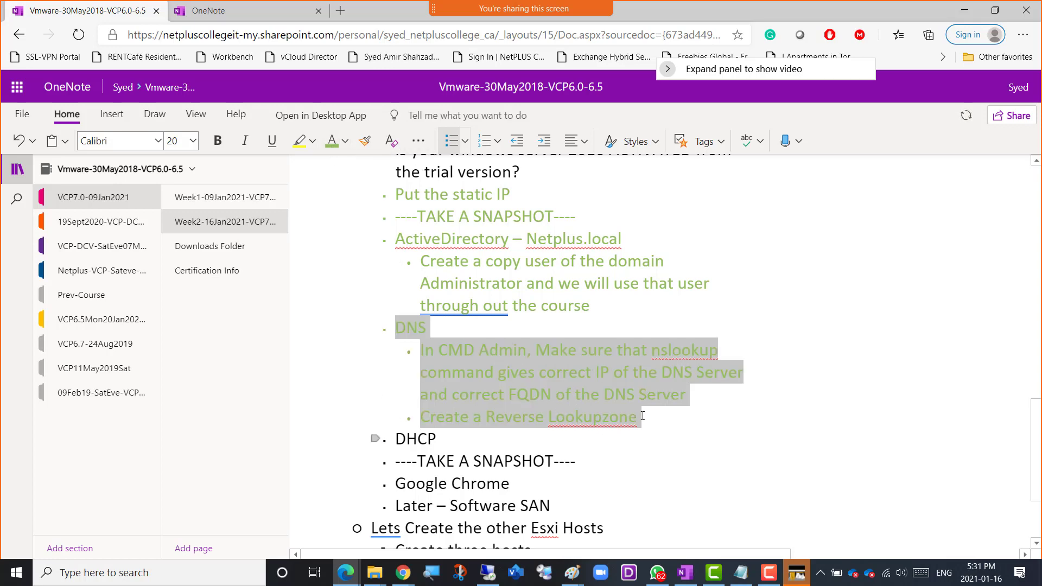
Add the sub-item "Create a DHCP Scope" under the DHCP bullet in the course notes.
key(Right)
scroll(594, 465, down, 3)
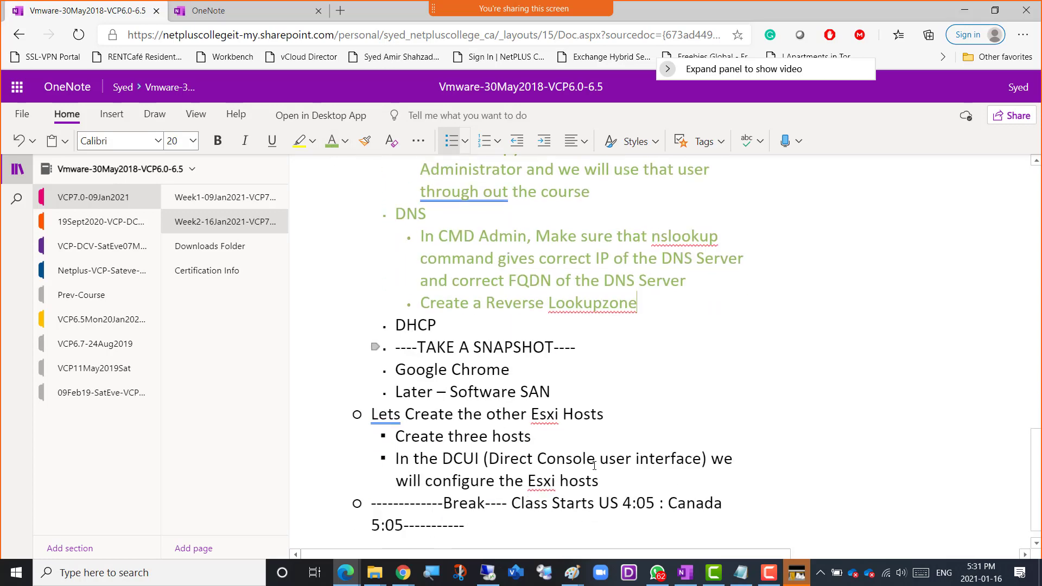
click(449, 315)
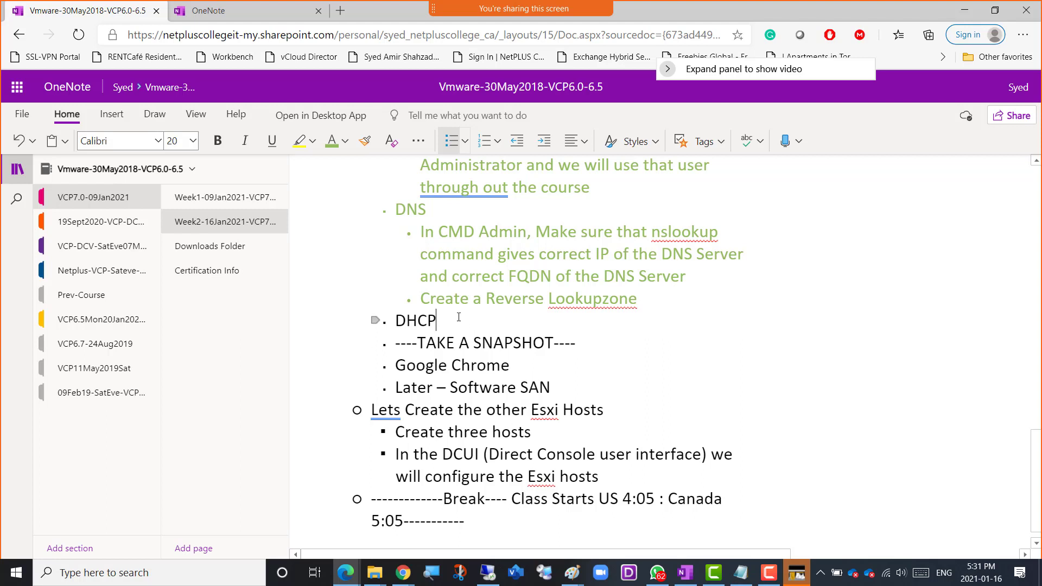
key(Return)
key(Tab)
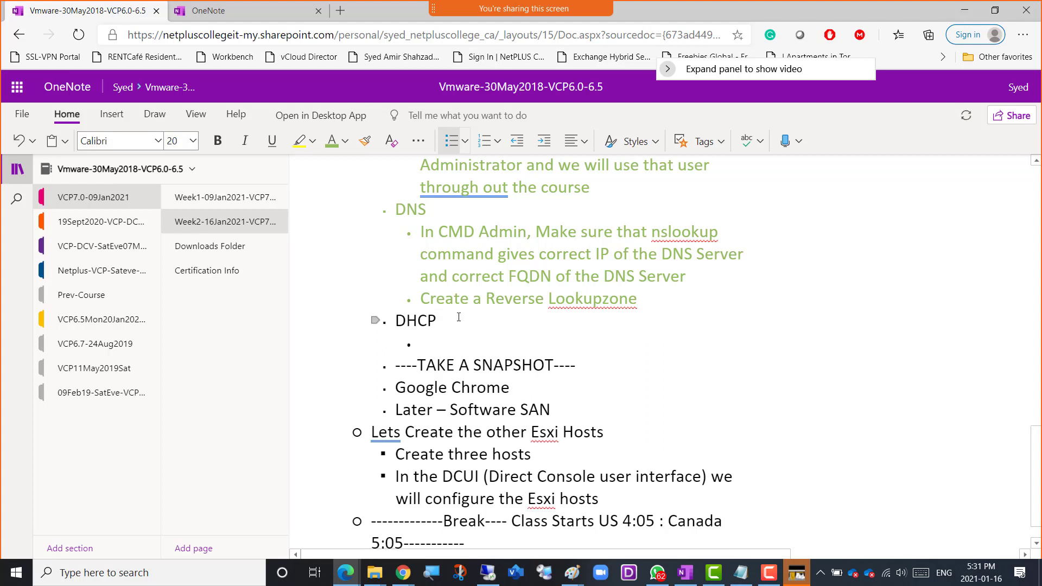
text(Create a DHCP)
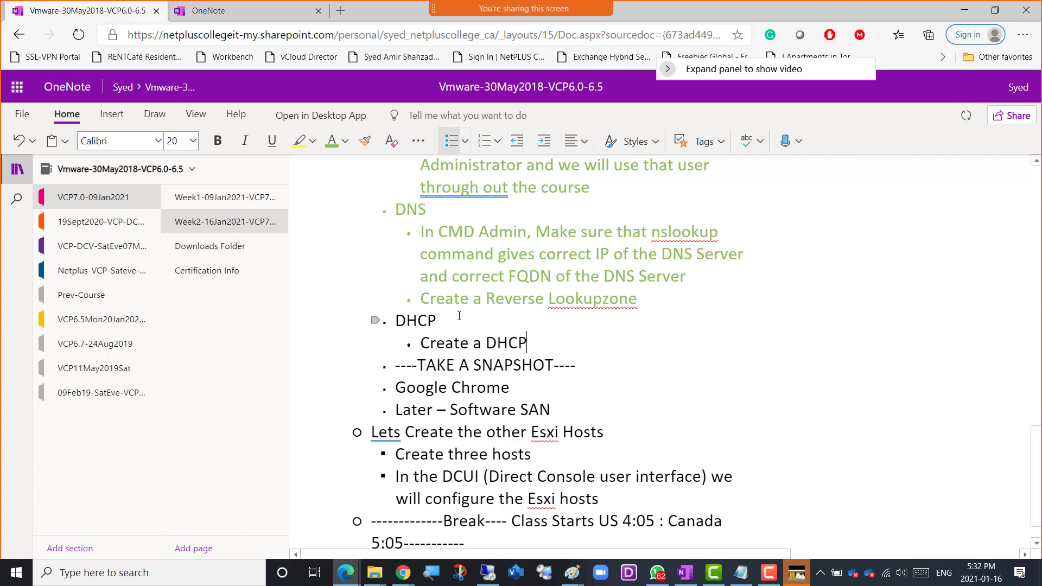
text( Scope)
Add a second DHCP sub-item reading "Give the range 192.168.200.50 upto 192.168.200.100".
key(Return)
text(G)
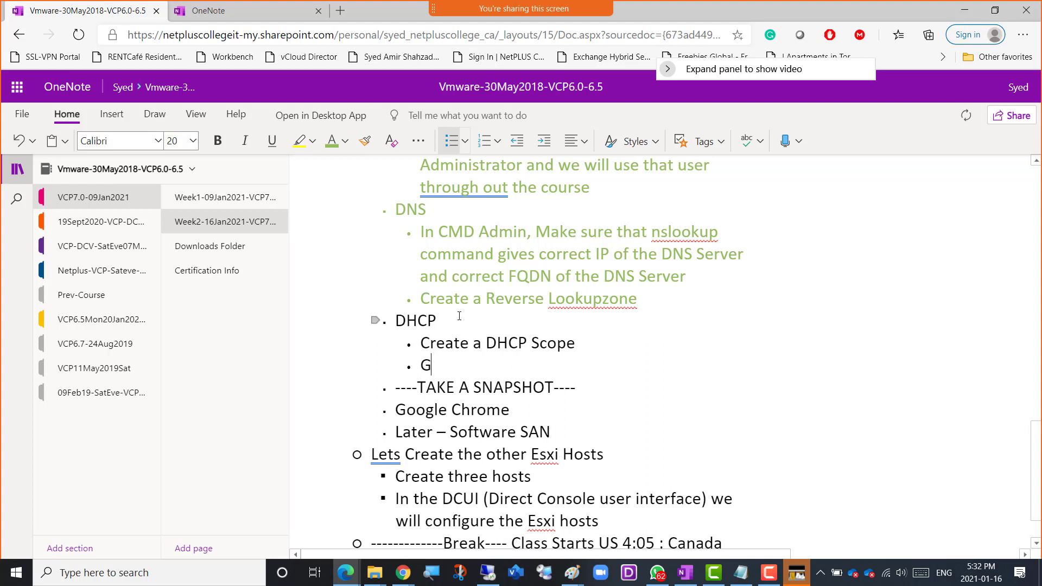
text(ive the ran)
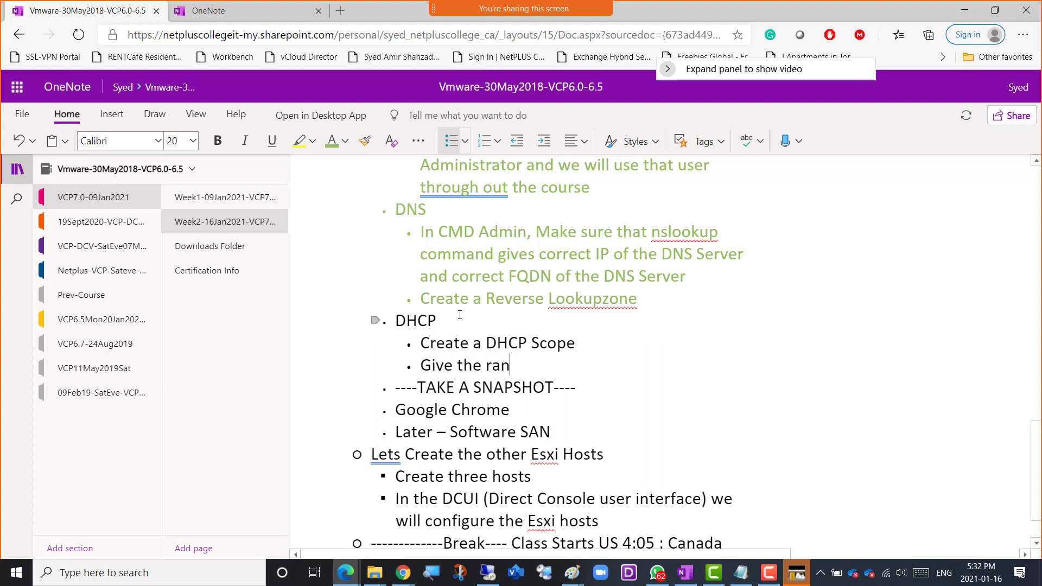
text(ge 192.268)
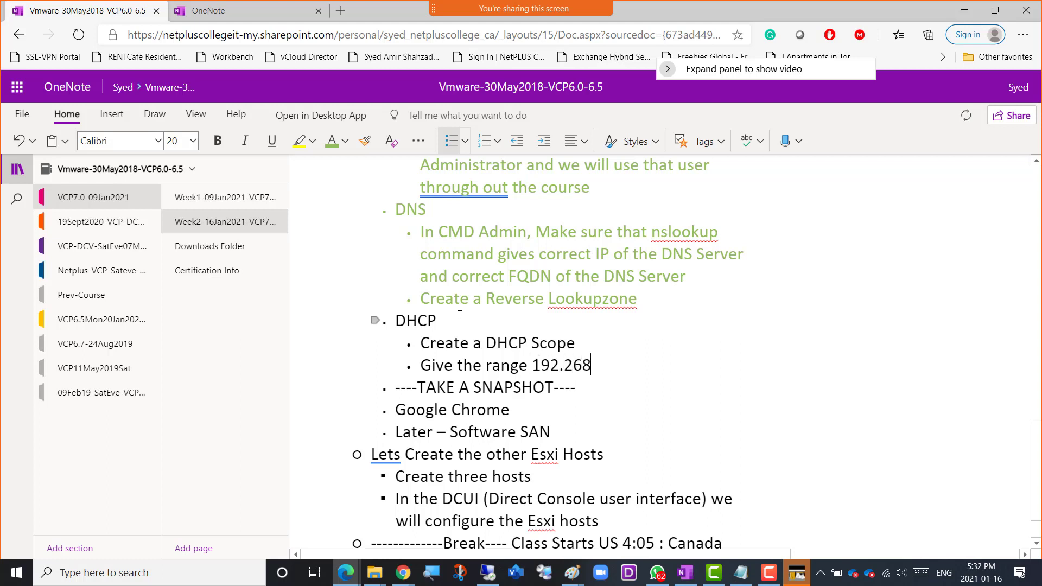
key(BackSpace)
key(BackSpace)
key(BackSpace)
text(168.200.50)
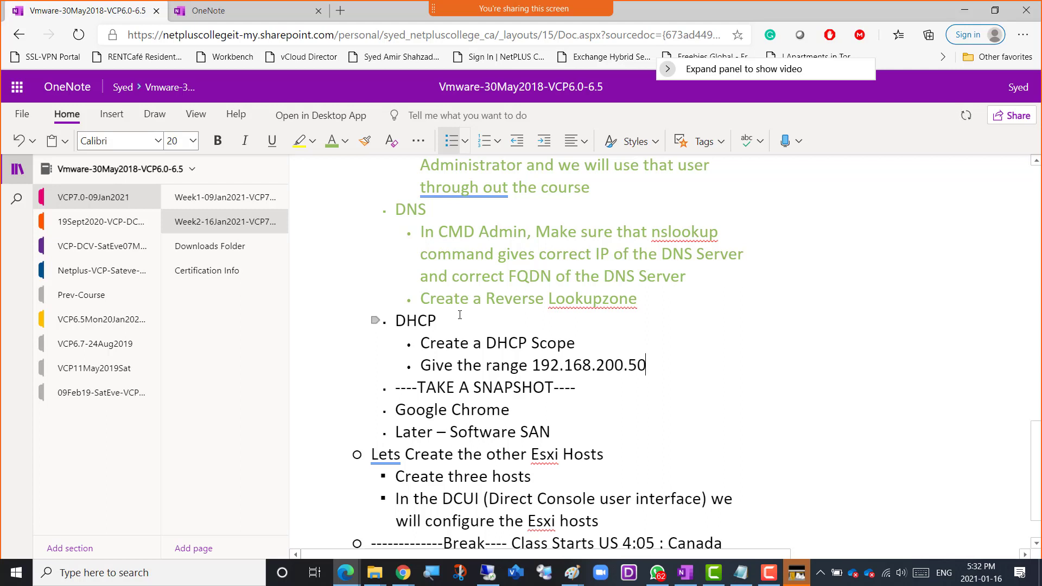
text(upto )
text(192.168)
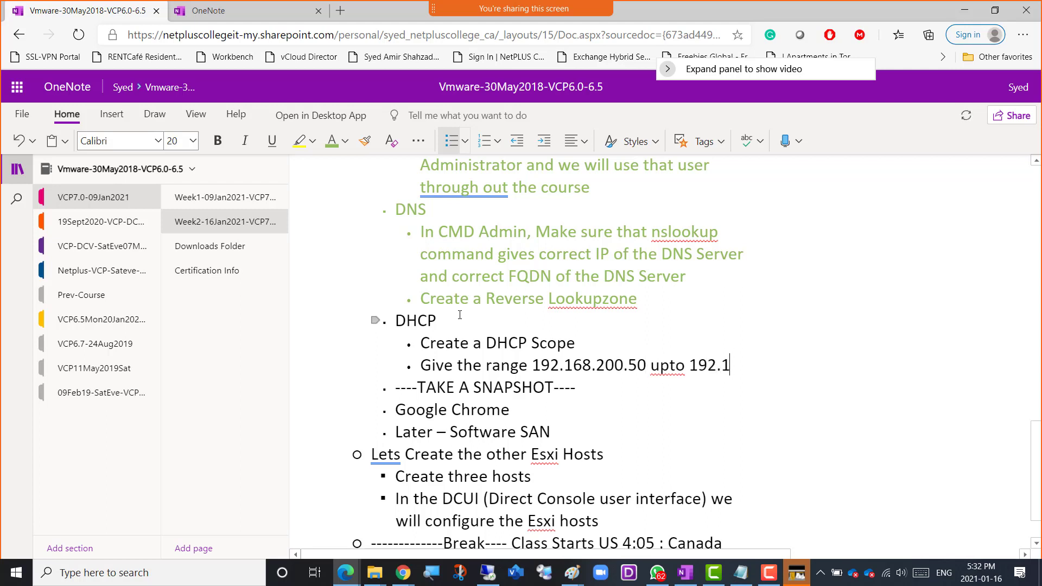
text(.200.)
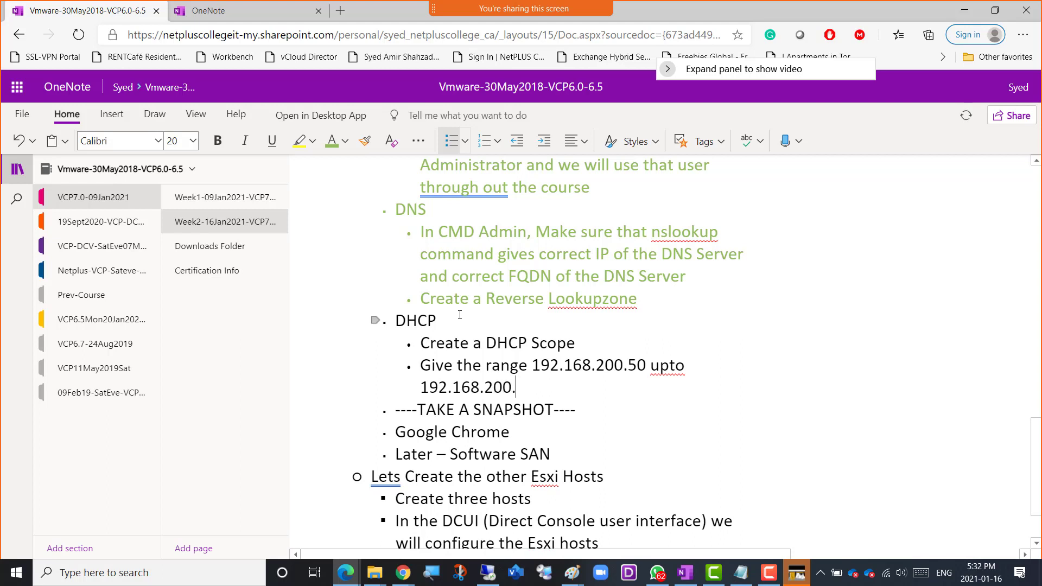
text(100)
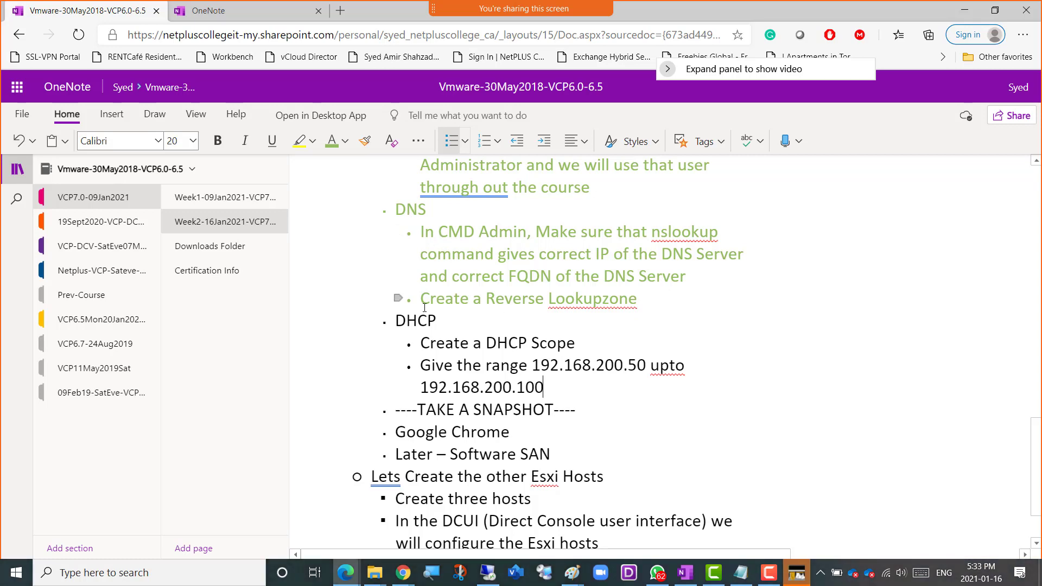
Switch to the Win01 virtual machine in VMware Workstation and close its Command Prompt and DNS Manager windows.
scroll(429, 295, up, 1)
scroll(430, 295, up, 3)
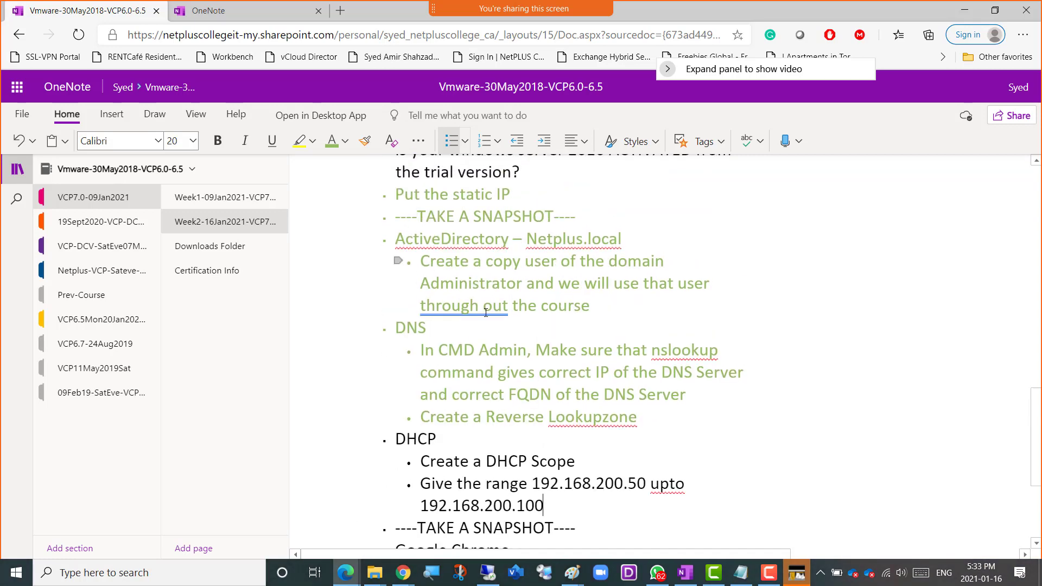
scroll(486, 313, down, 5)
scroll(476, 318, up, 2)
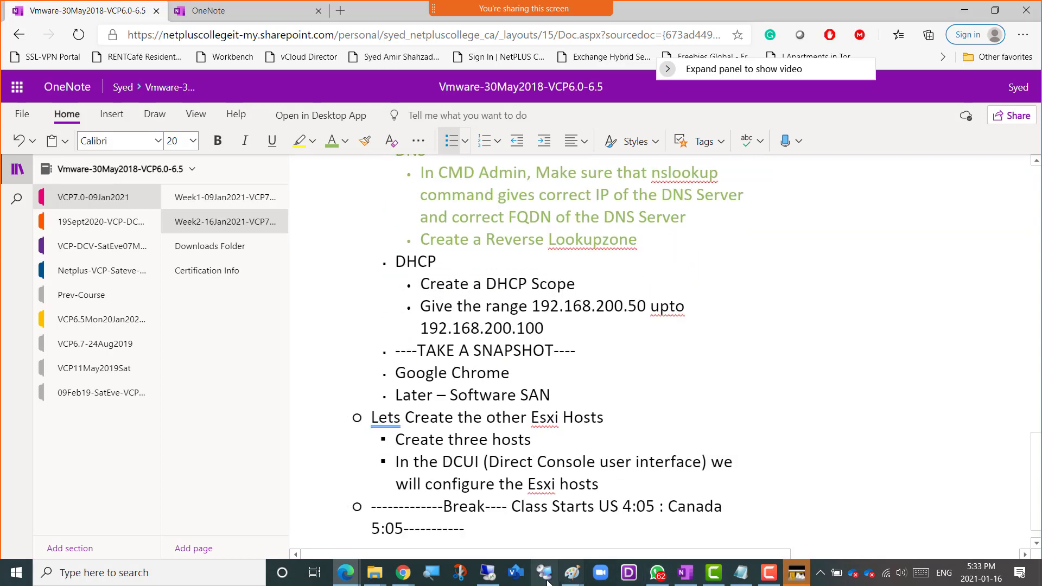
click(488, 573)
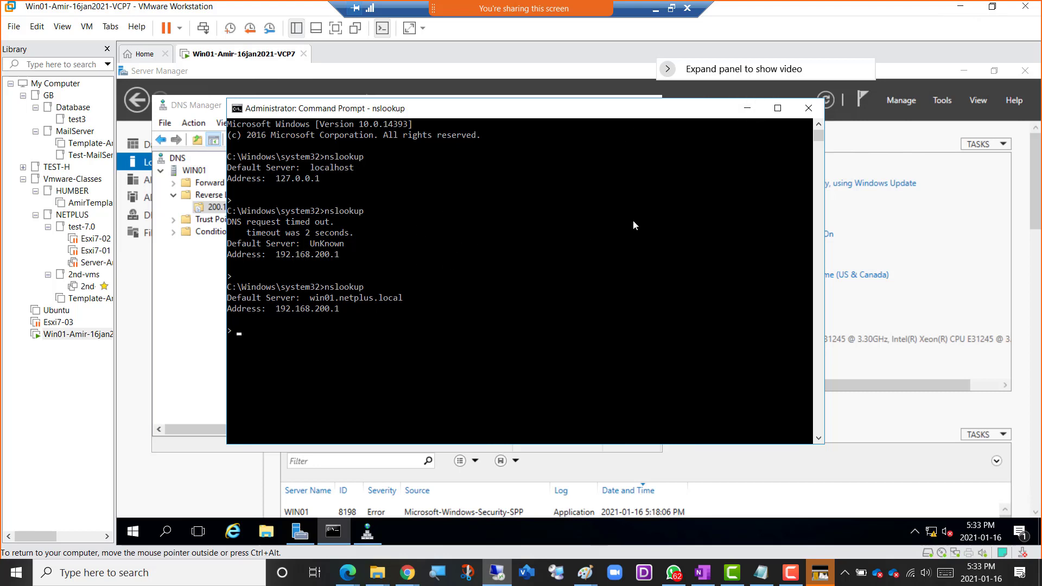
click(809, 108)
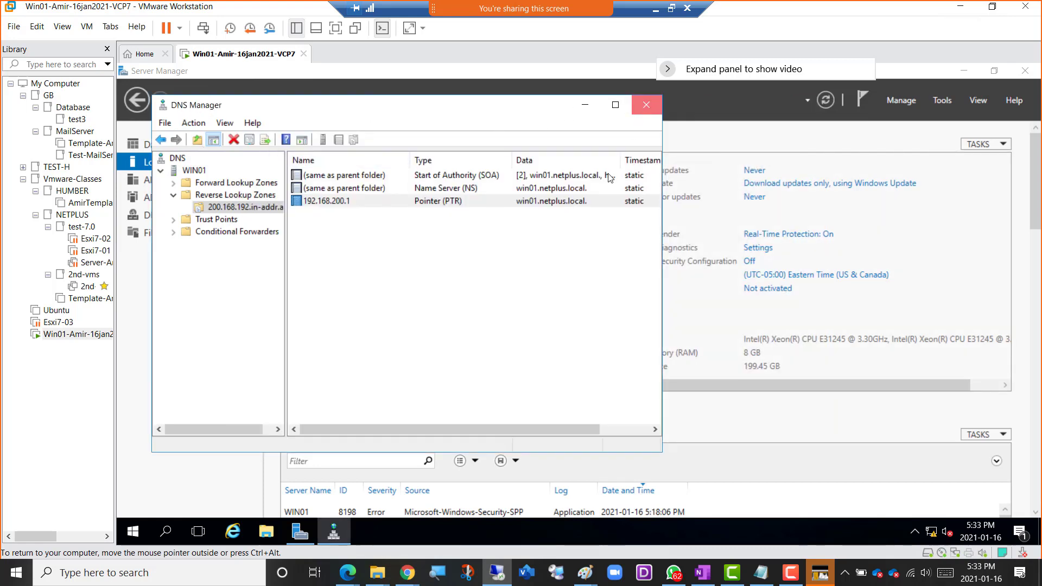
click(646, 105)
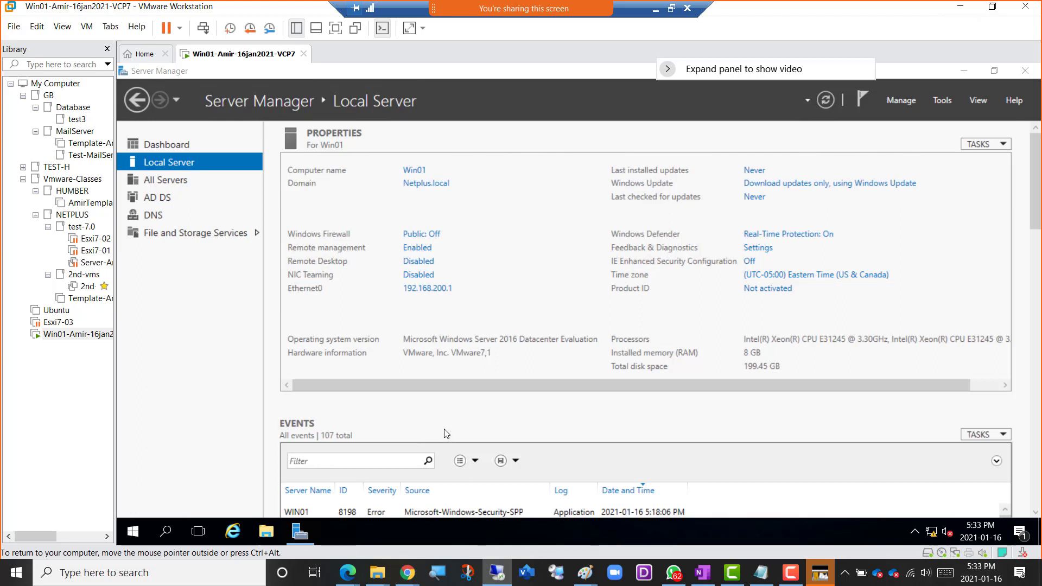
Start adding roles and features from the Server Manager dashboard, using role-based installation on Win01.Netplus.local.
click(158, 148)
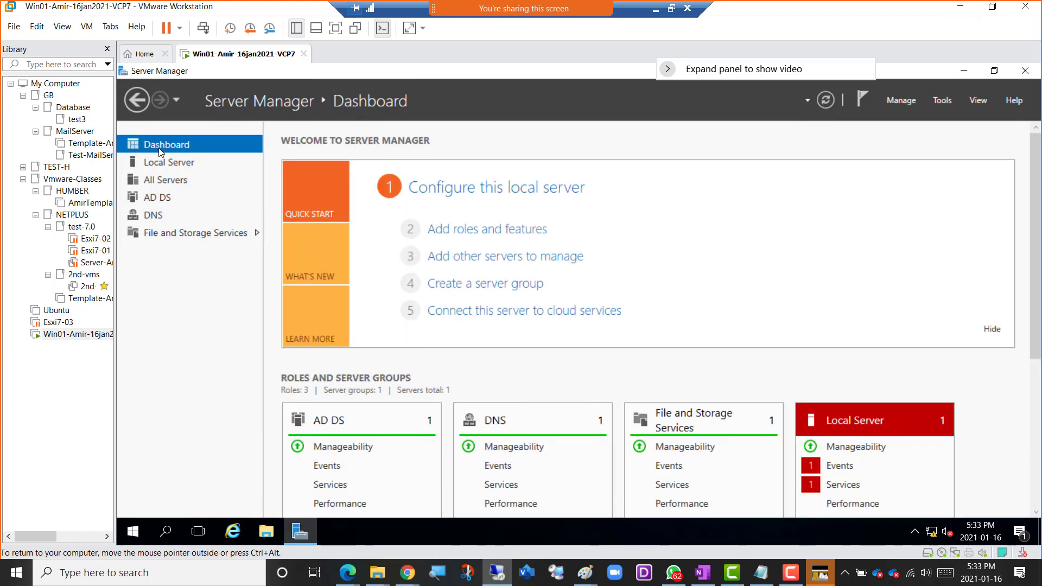
click(505, 231)
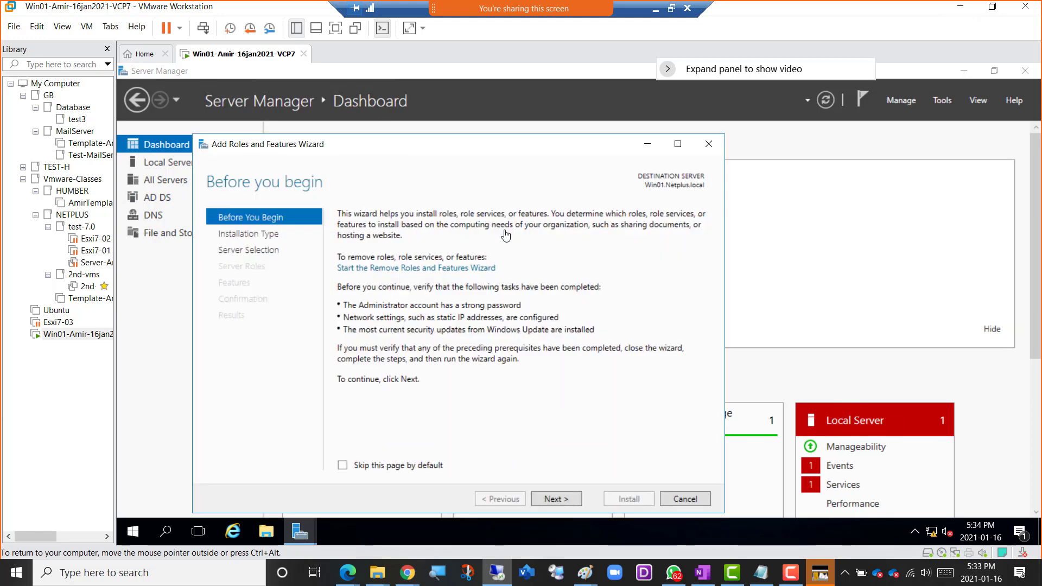
click(559, 503)
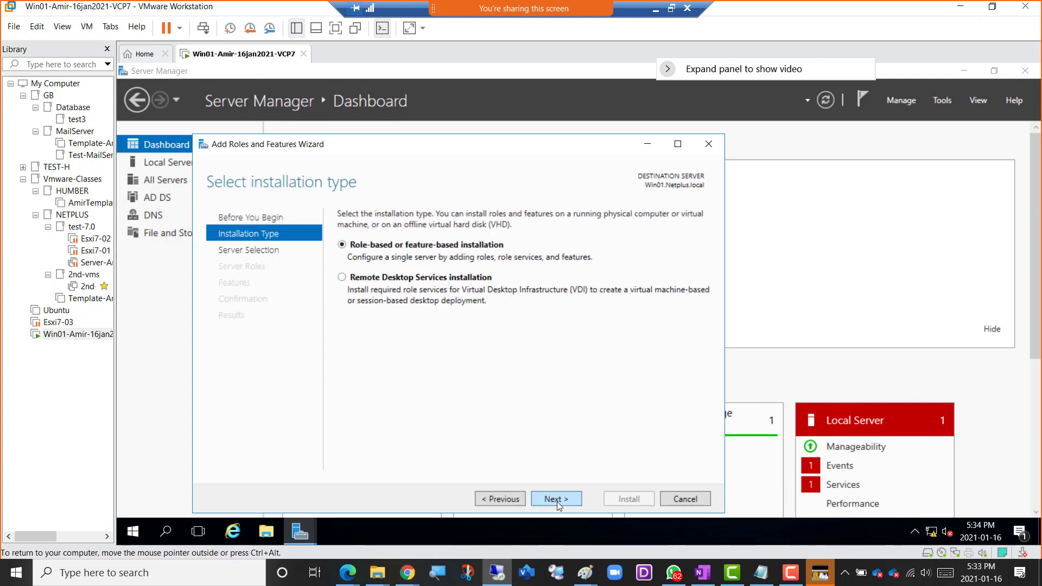
click(571, 501)
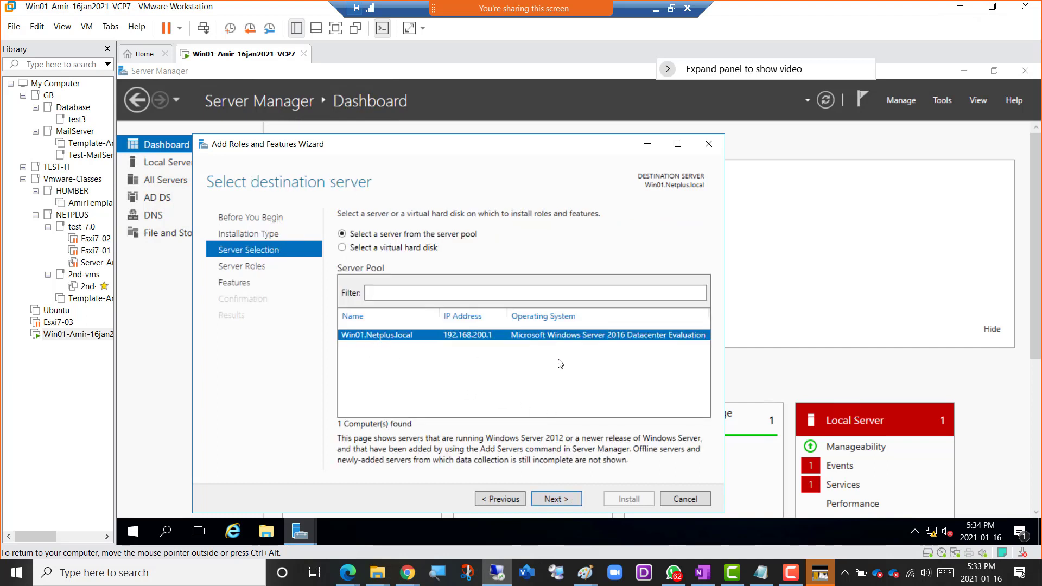
click(556, 502)
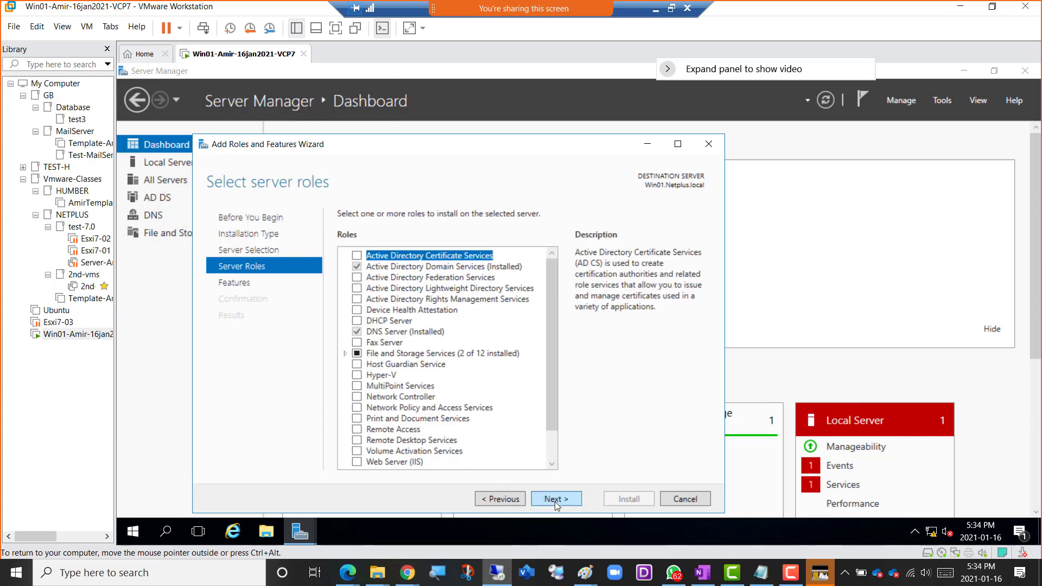
Select the DHCP Server role with its required management tools, adding no other features, and proceed to the installation confirmation.
click(375, 325)
click(358, 322)
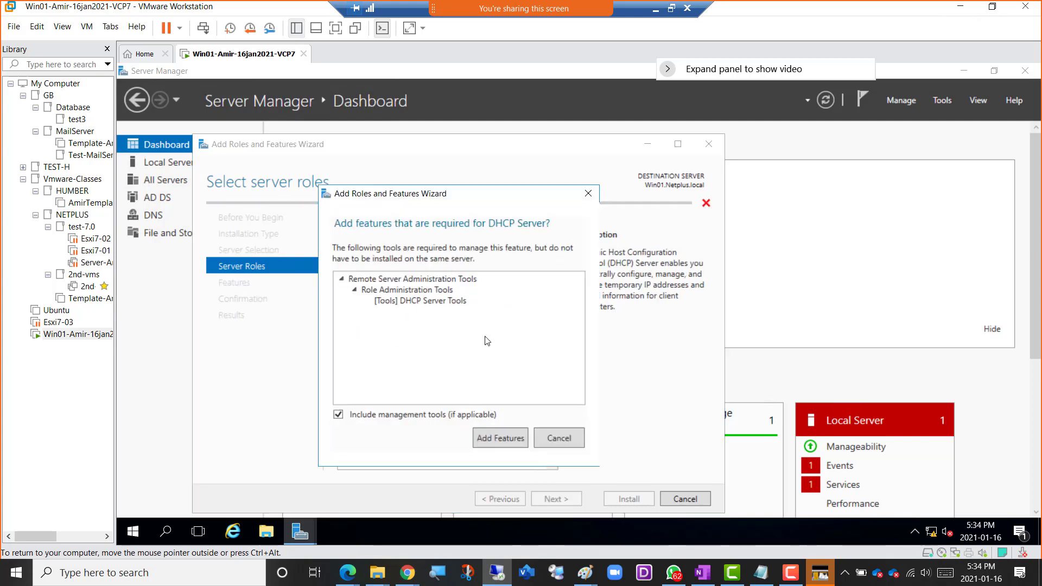
click(494, 439)
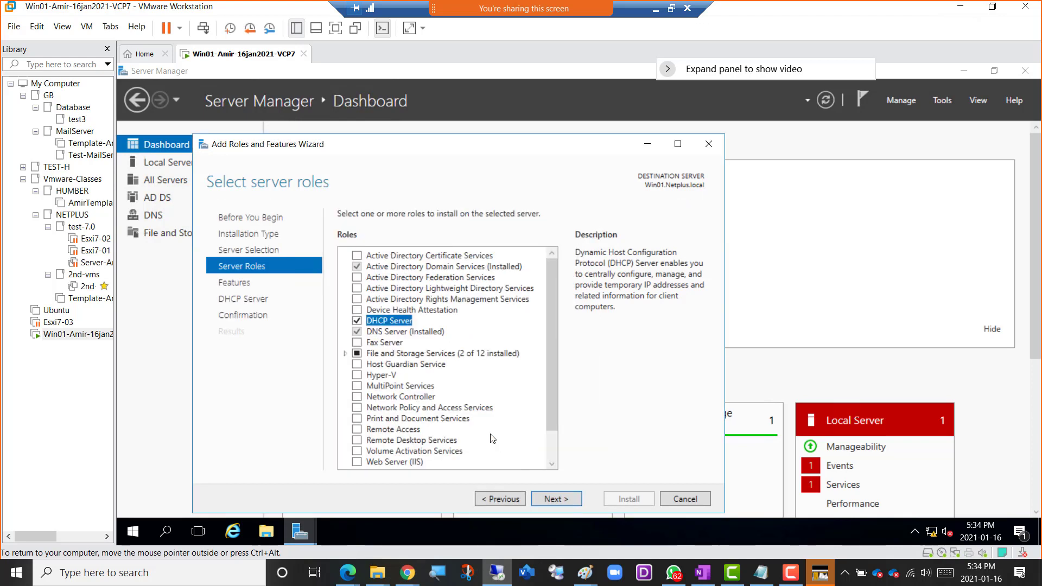
click(556, 500)
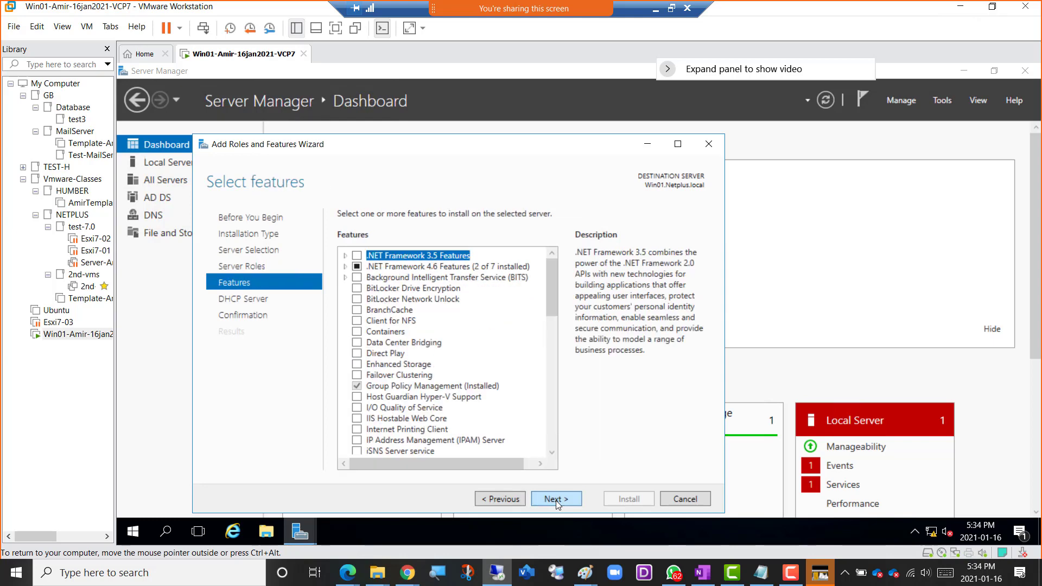
click(555, 500)
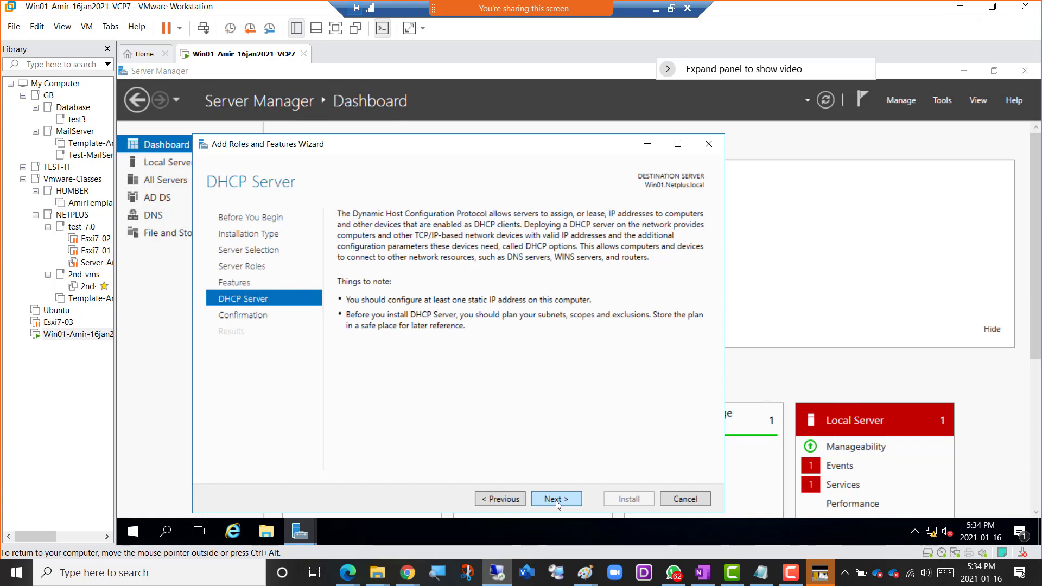
click(556, 501)
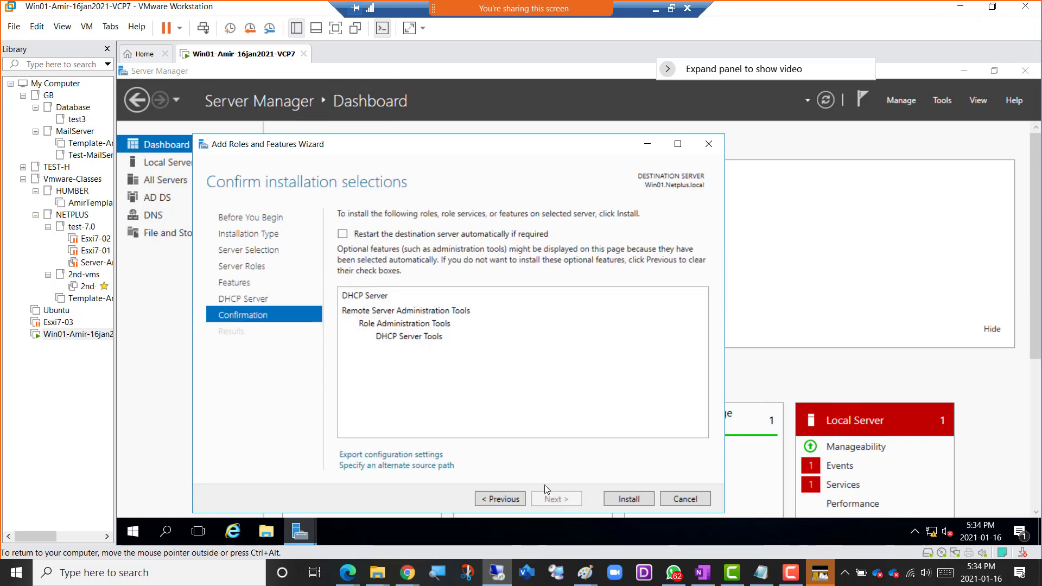
Allow the destination server to restart automatically if required, and install the DHCP Server role.
click(342, 234)
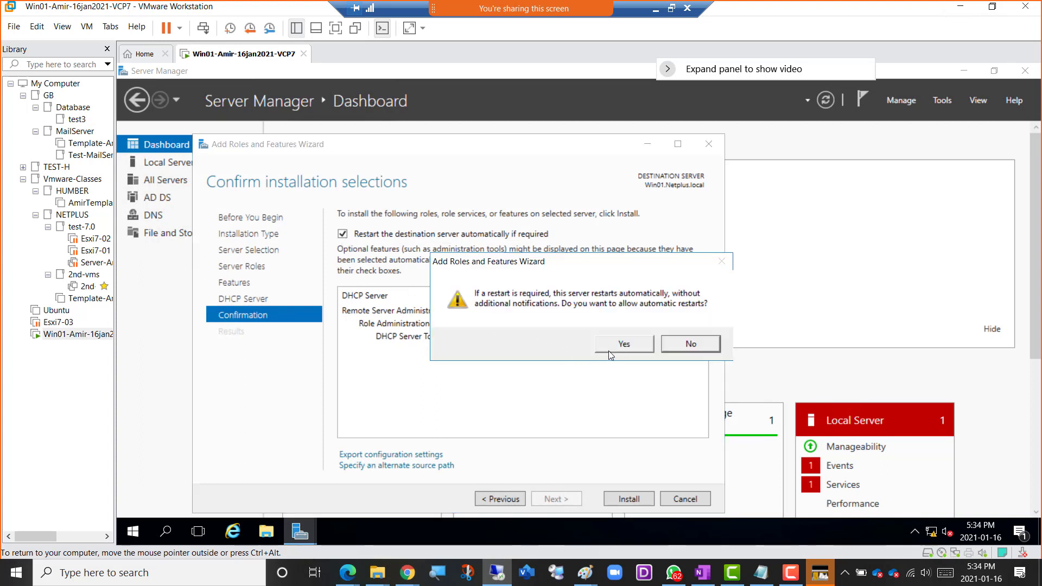
click(623, 348)
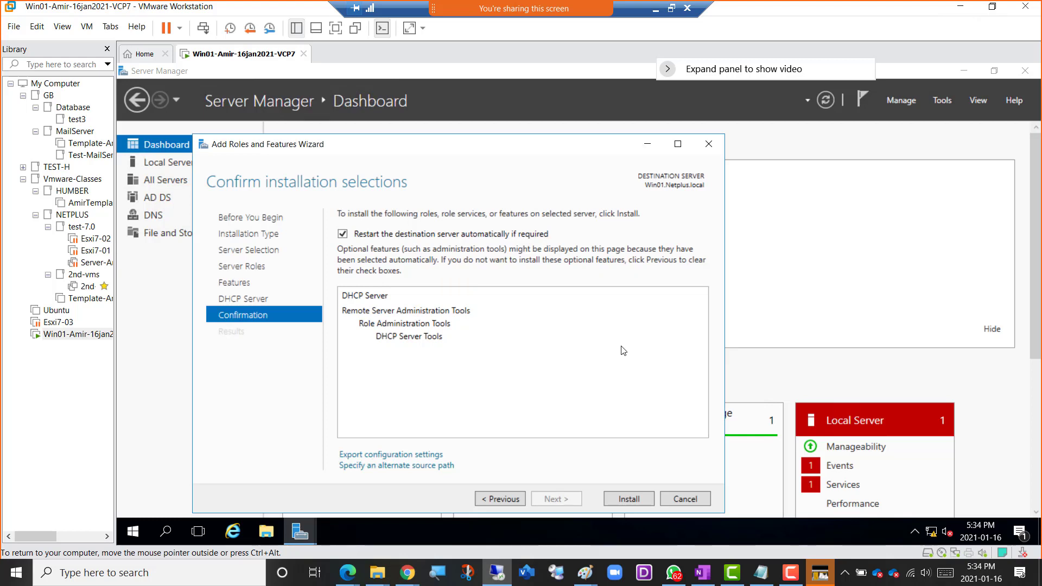
click(630, 499)
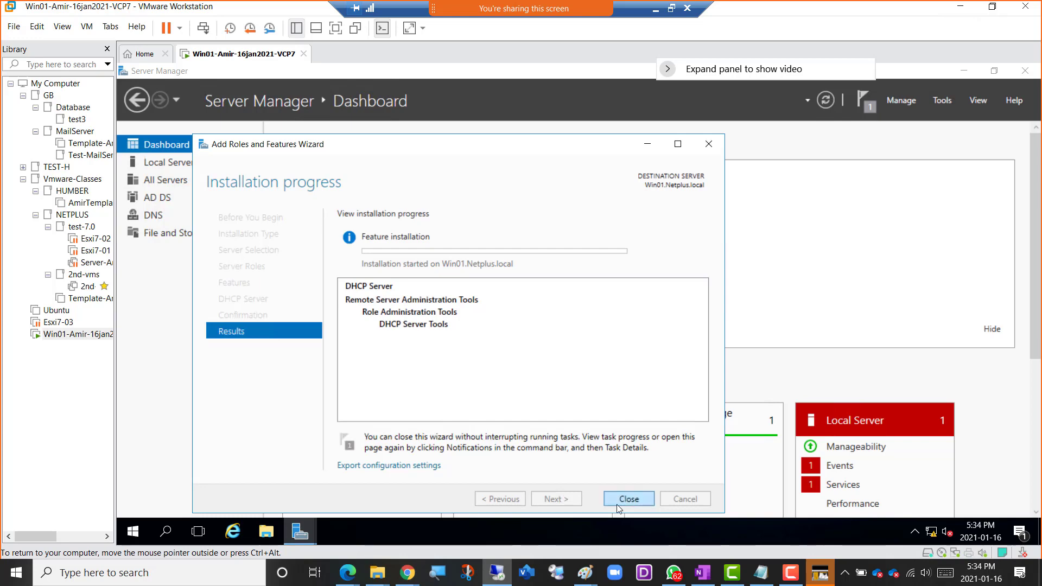
Complete the DHCP post-install configuration, authorizing the server with the NETPLUS\NetAdmin credentials, and close both wizards.
mouse_move(406, 577)
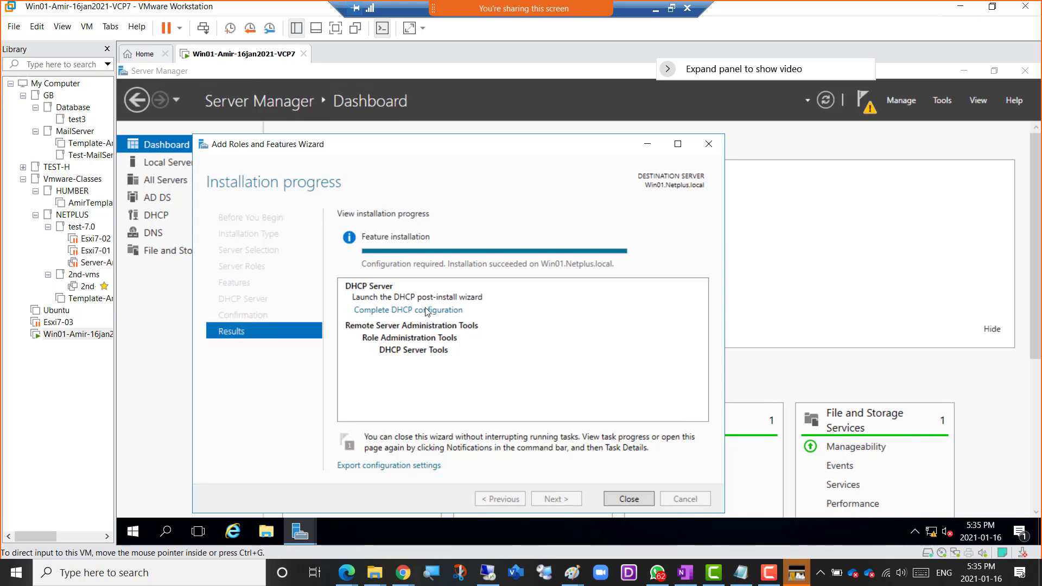
click(425, 312)
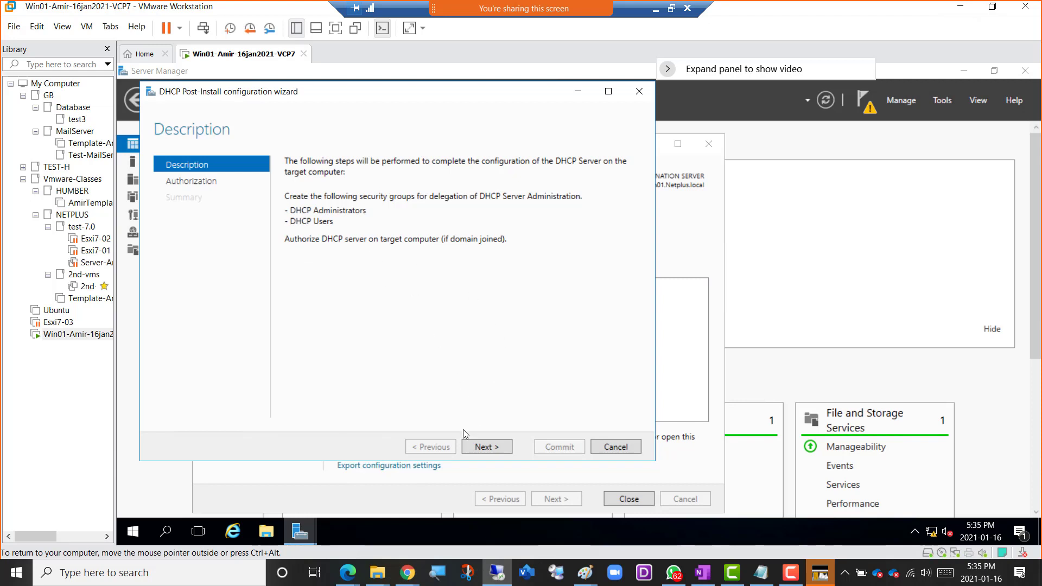
click(488, 448)
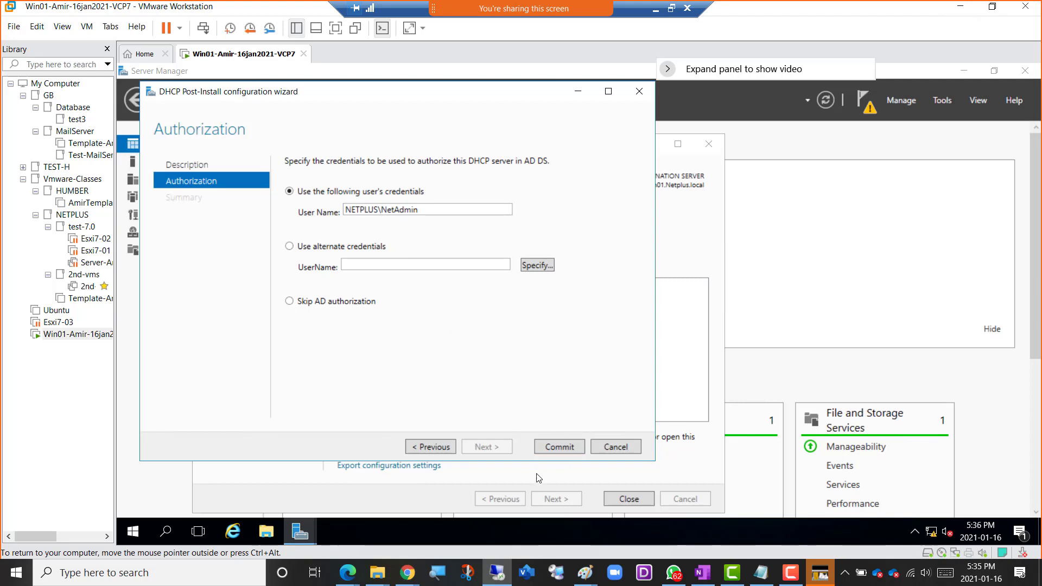
click(565, 447)
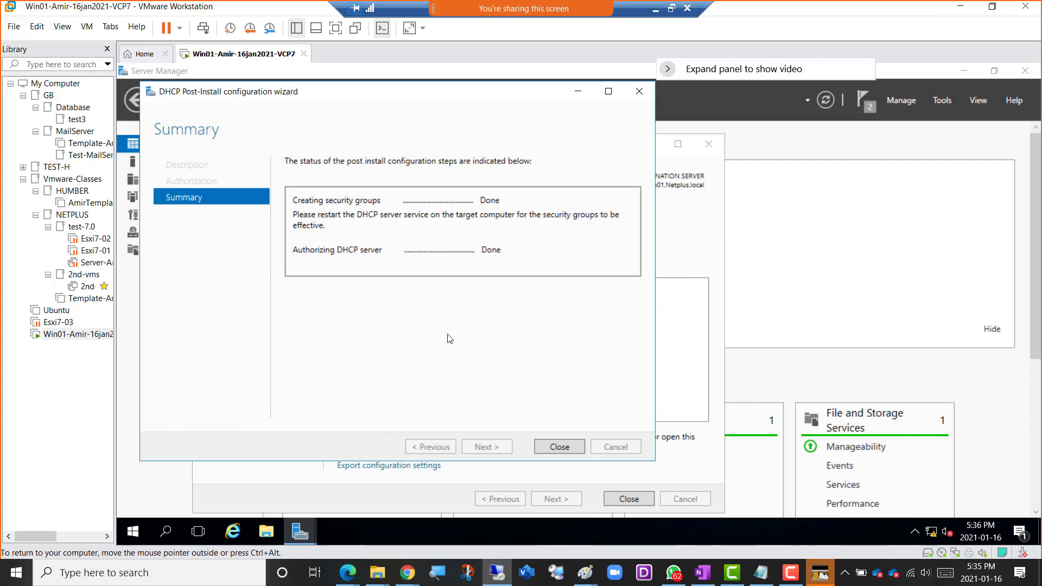
click(551, 448)
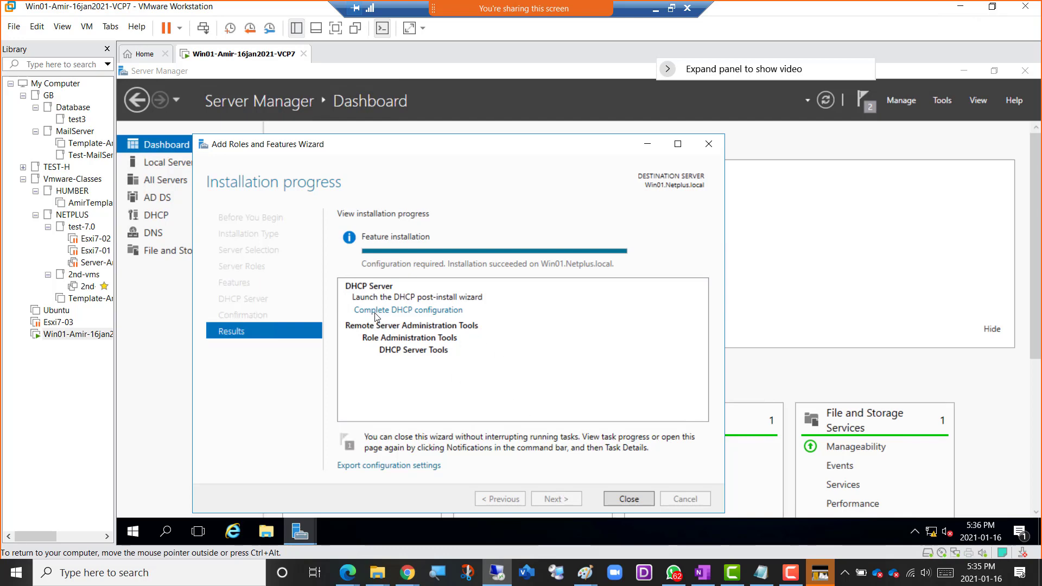
click(630, 499)
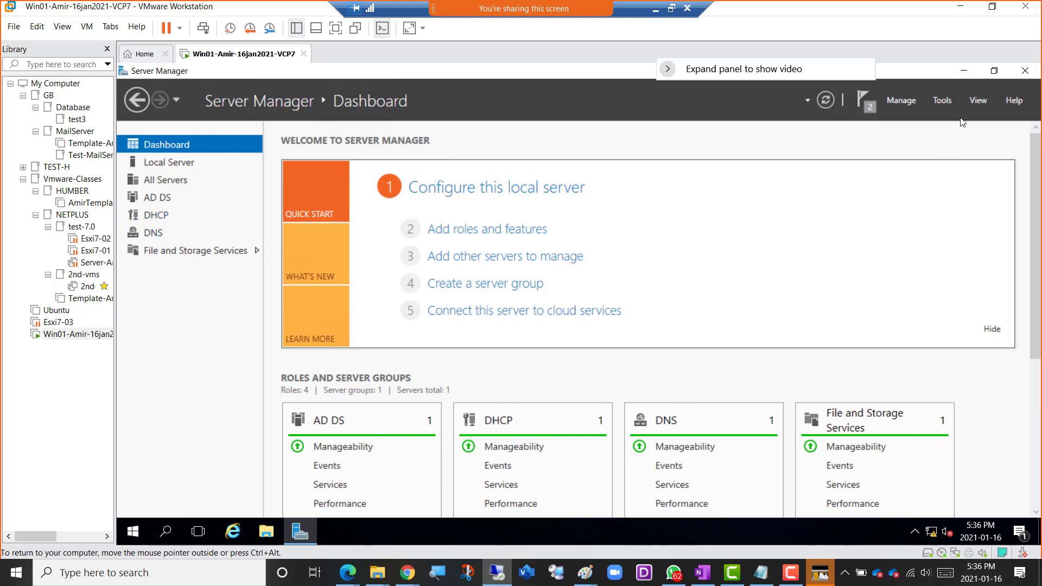
Open the DHCP management console at full size and expand win01.netplus.local down to its IPv4 node.
click(944, 101)
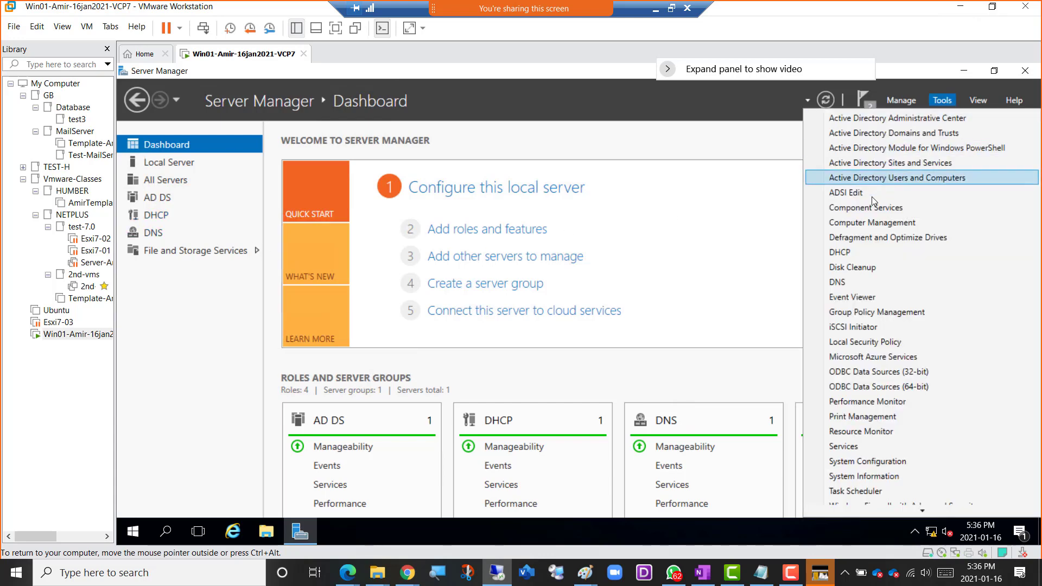
click(841, 252)
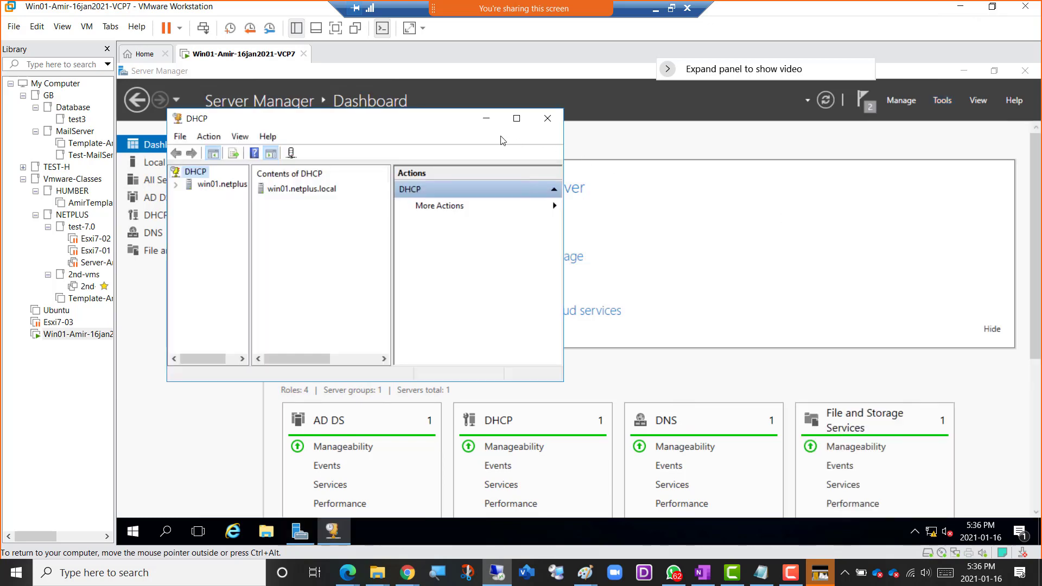
click(516, 120)
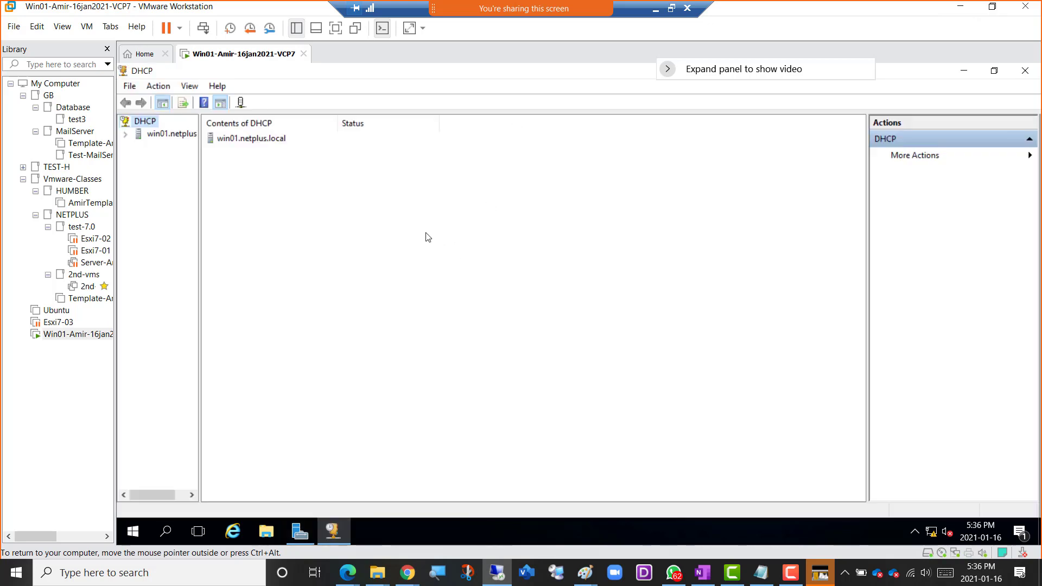
drag(199, 148, 253, 154)
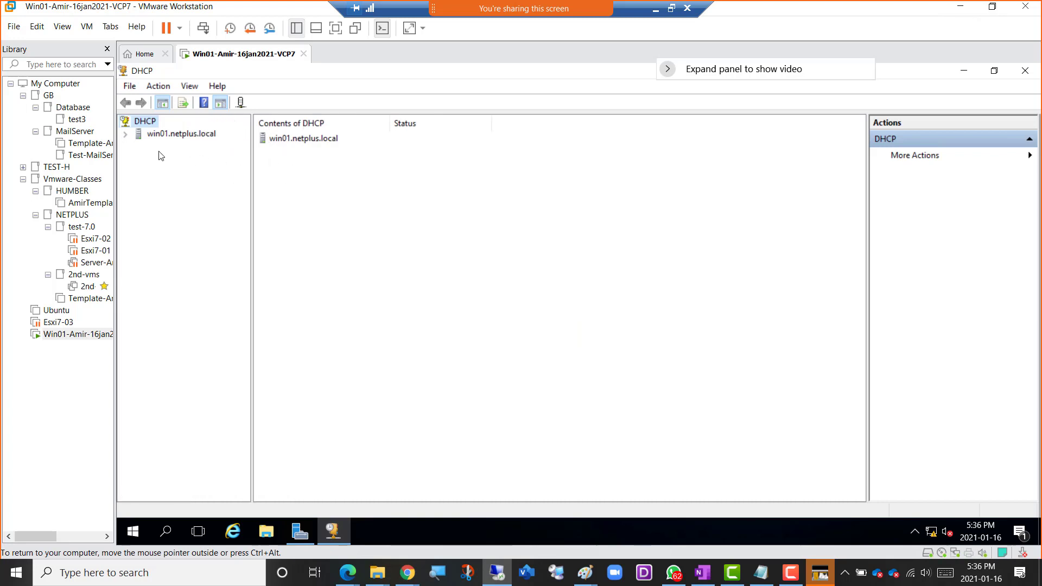
click(126, 135)
click(138, 147)
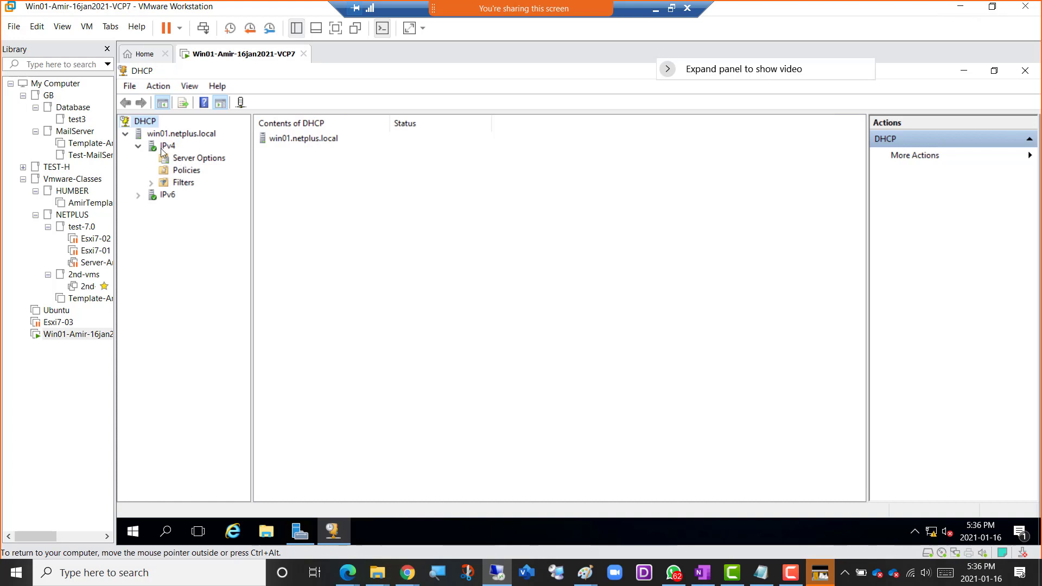
Start a new IPv4 scope and name it CompanyScope, leaving the description empty.
right_click(164, 148)
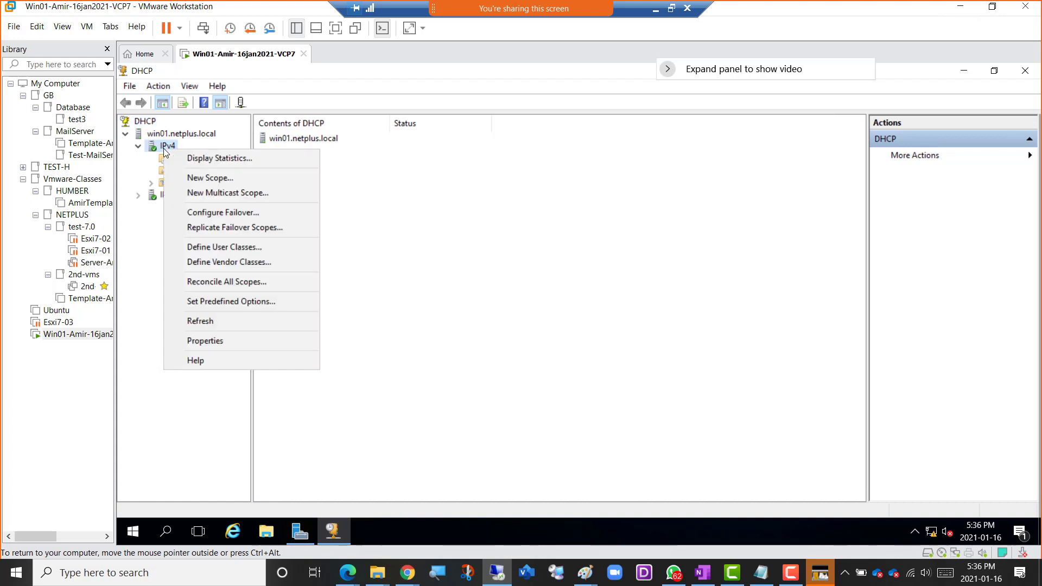
click(228, 179)
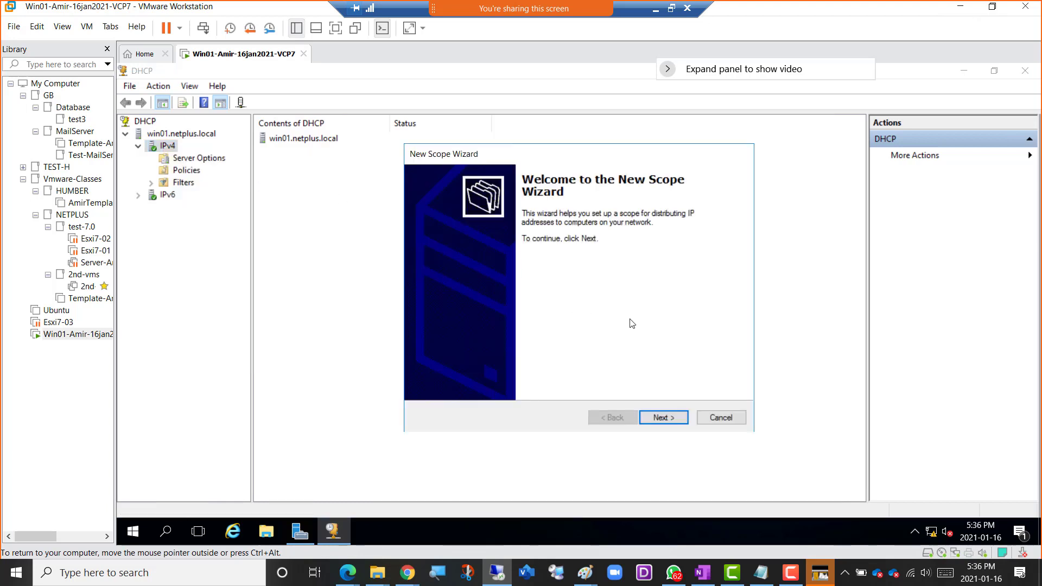
click(675, 421)
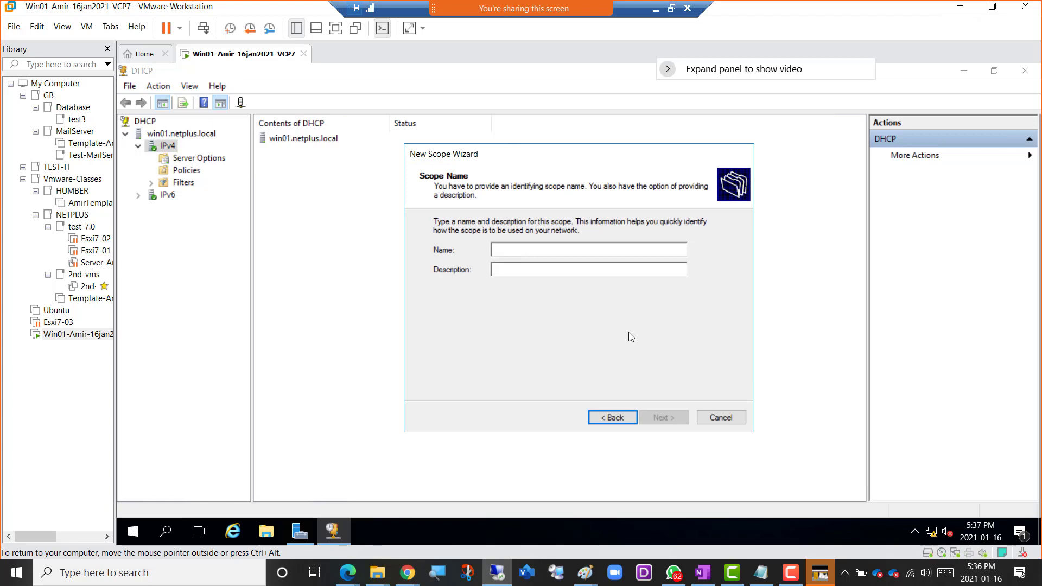
text(Comp)
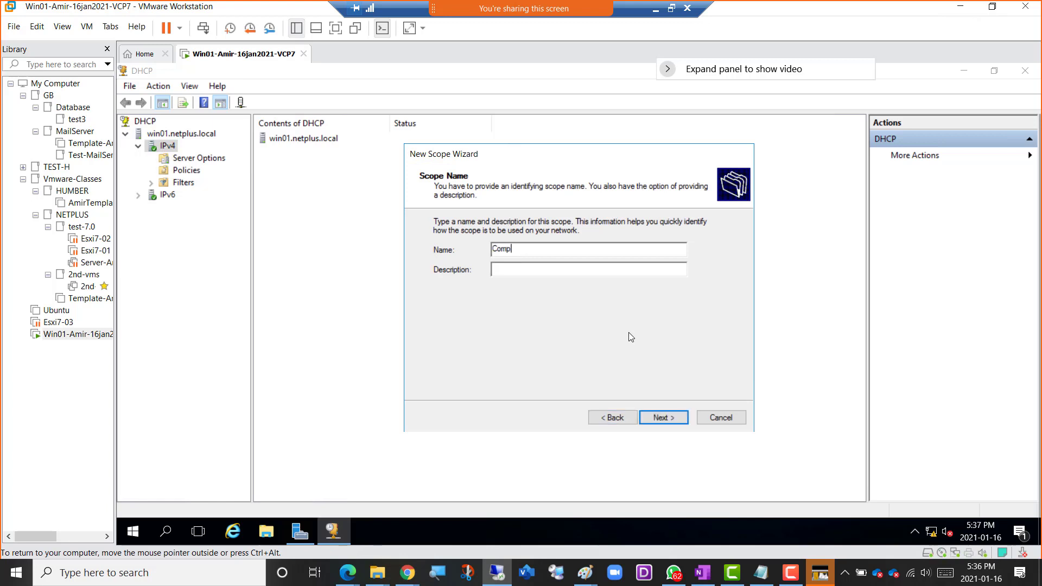
text(anyScope)
click(664, 418)
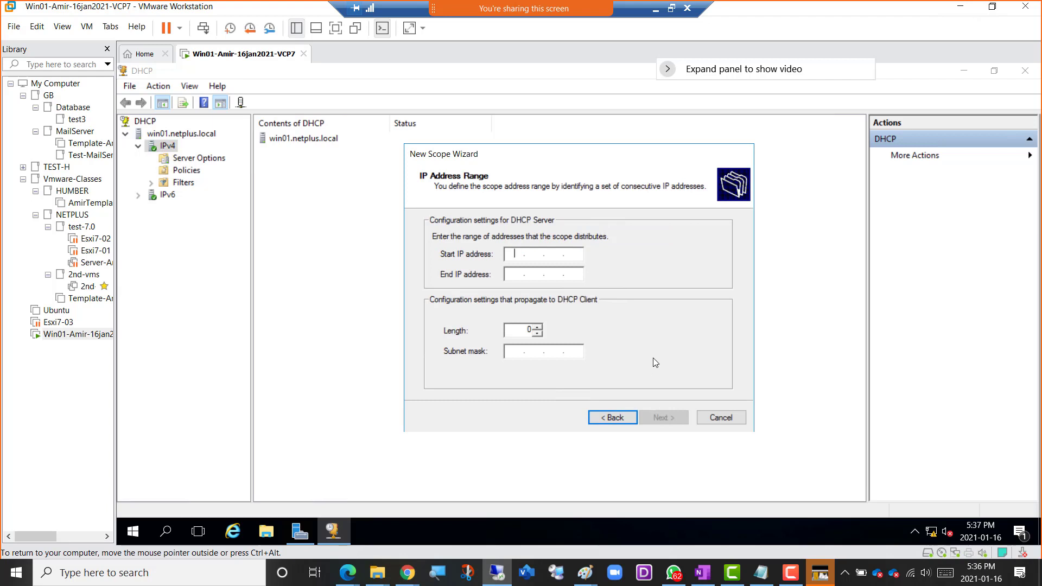
Set the scope's address range from 192.168.200.50 to 192.168.200.100, keeping the 24-bit subnet mask length.
key(shift)
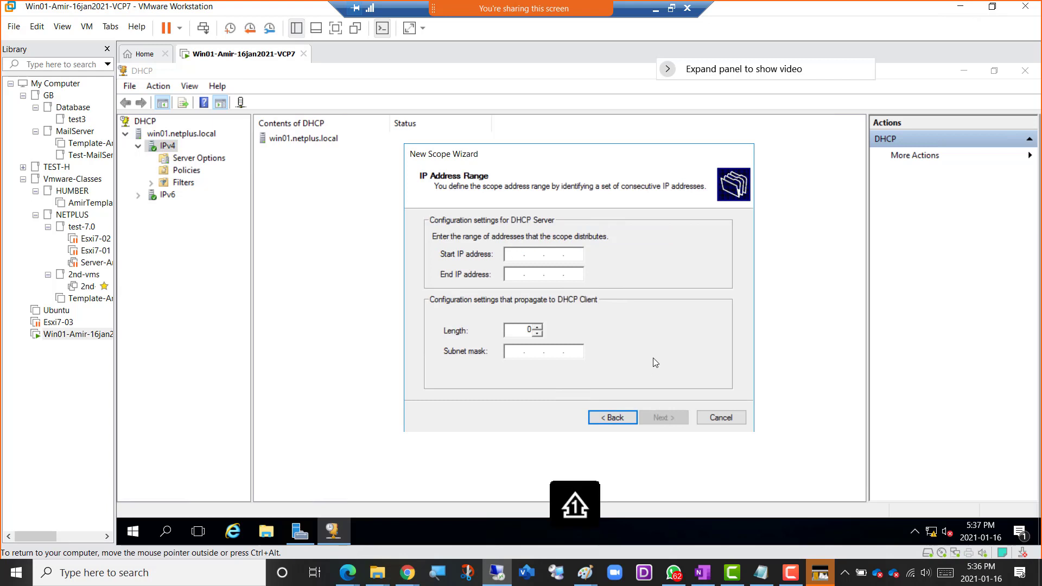
text(192 . )
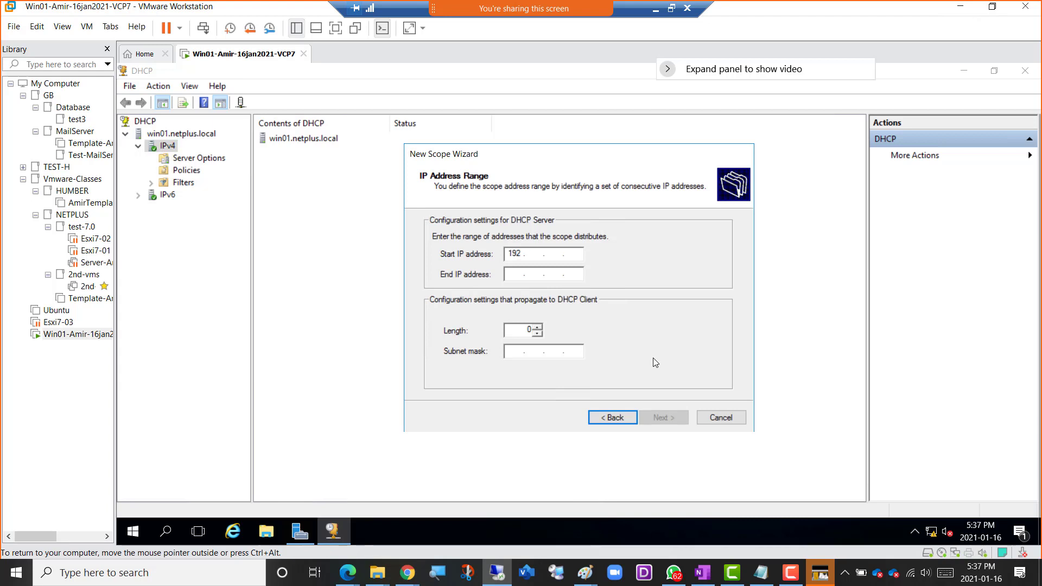
text(168 . 200 . 50)
key(Tab)
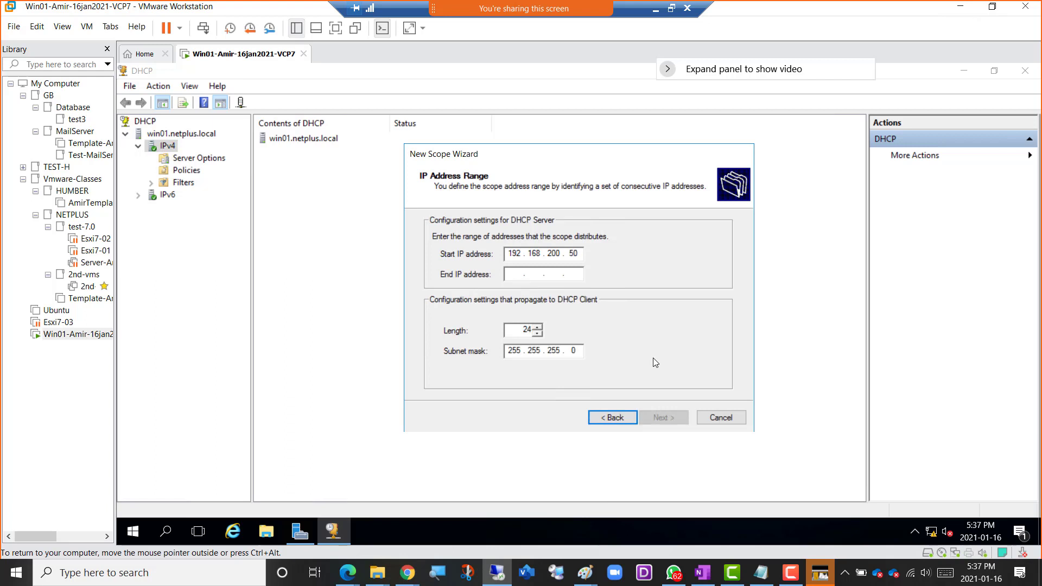
text(192 . 168 . )
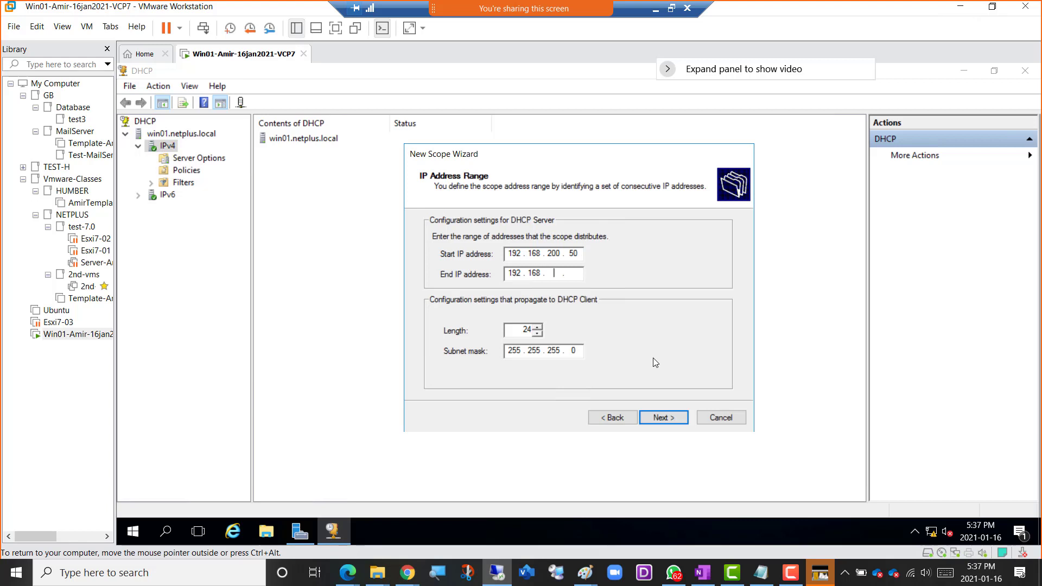
text(200 . 100)
double_click(574, 254)
double_click(575, 273)
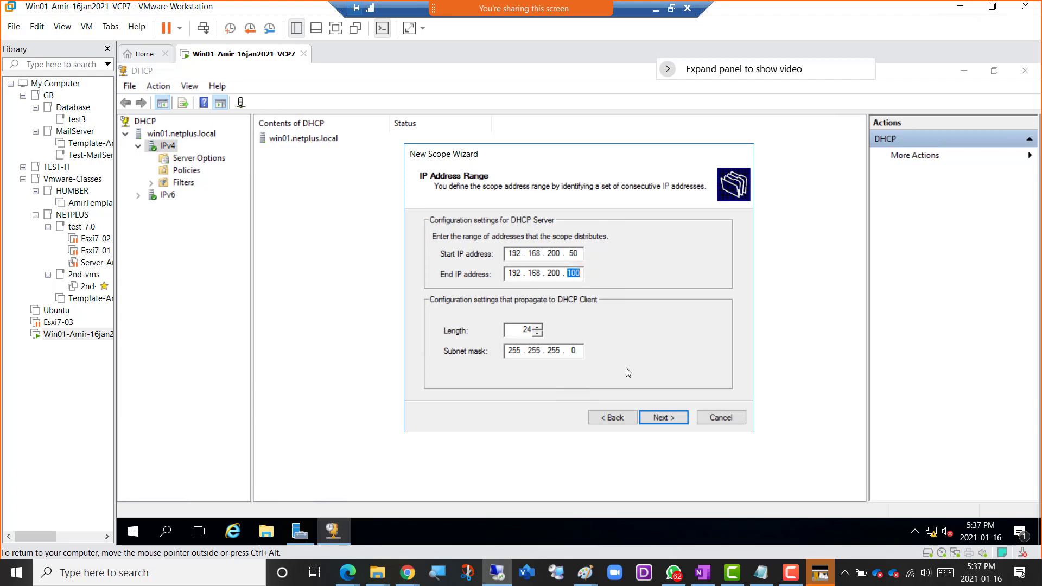
click(663, 418)
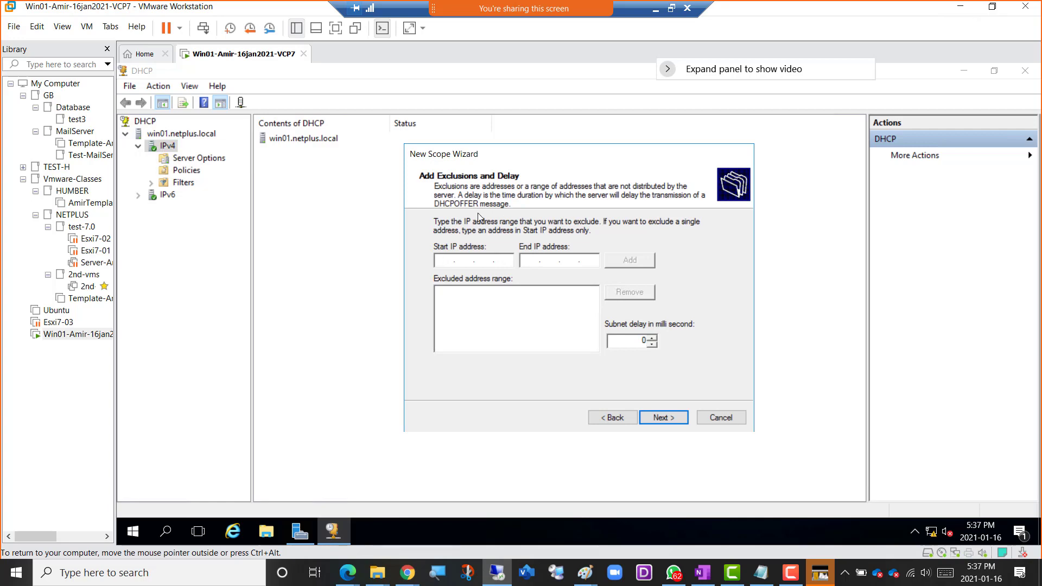
Add no exclusions, keep the default lease duration, and choose to configure the scope's DHCP options now.
click(665, 418)
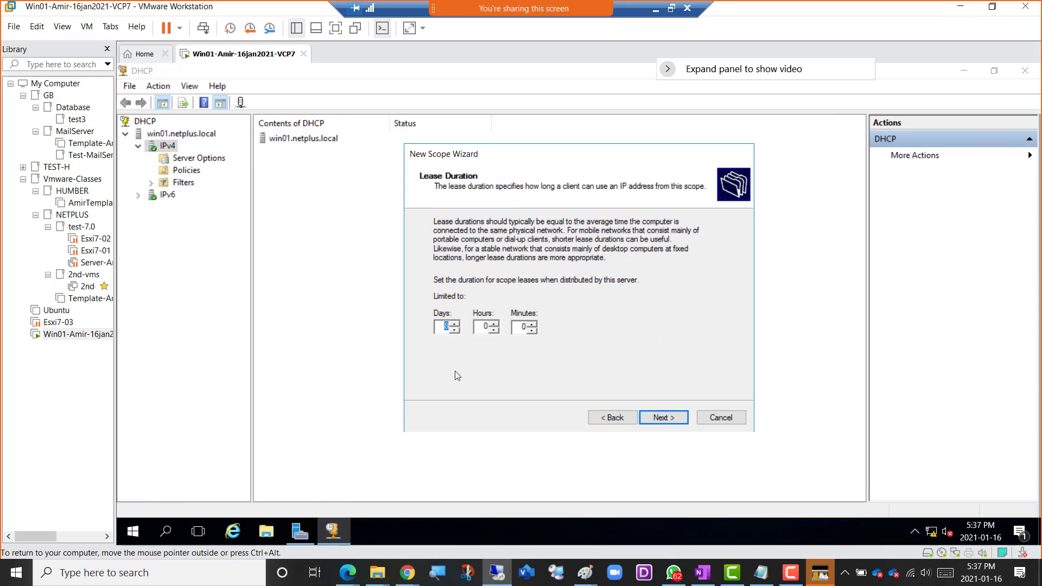
click(663, 421)
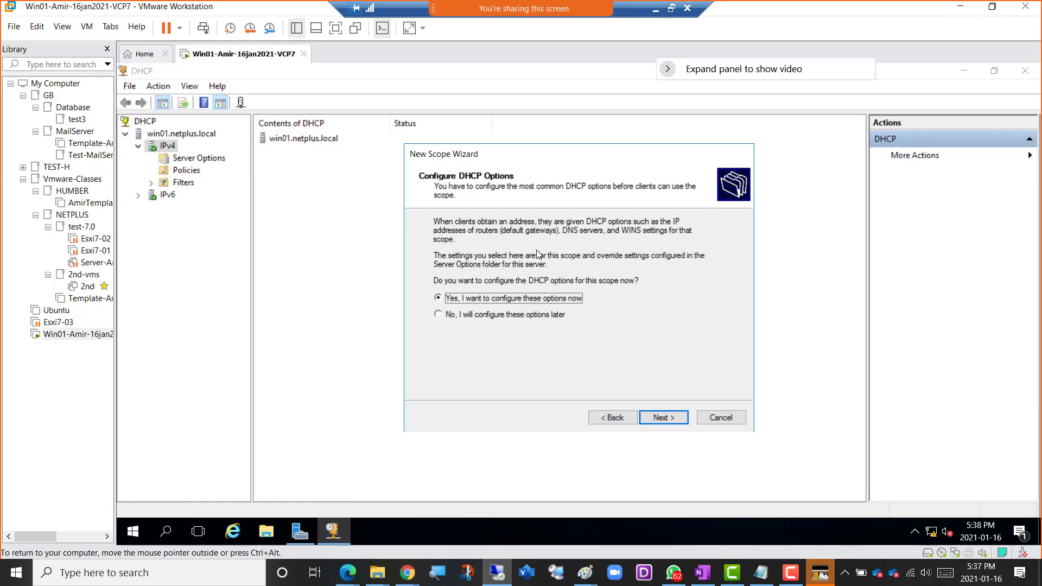
click(657, 418)
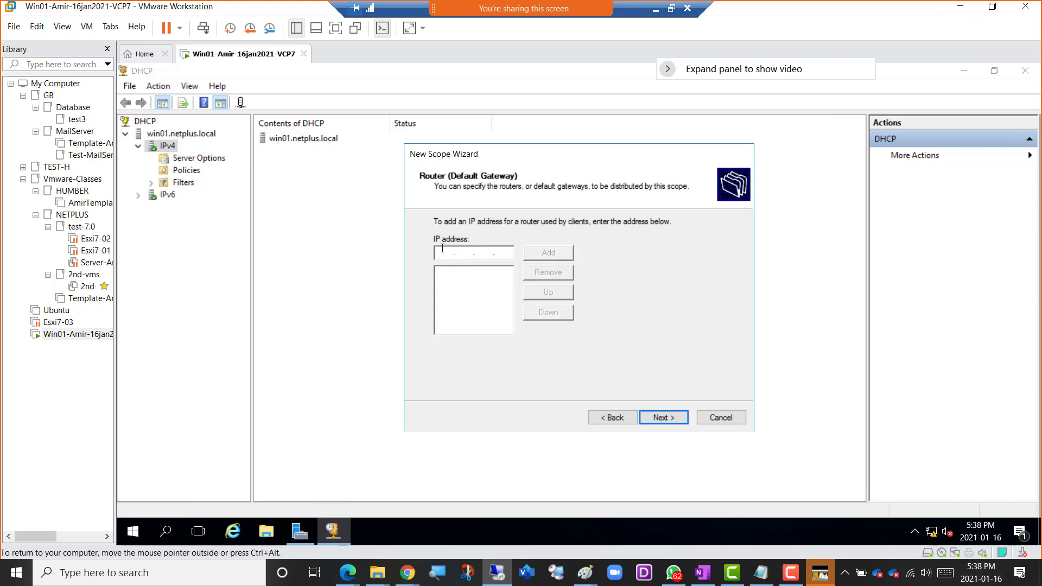
Add a router address in the 192.168.200 network as the scope's default gateway.
text(192 . 168 . 200 . 1)
click(547, 253)
click(672, 418)
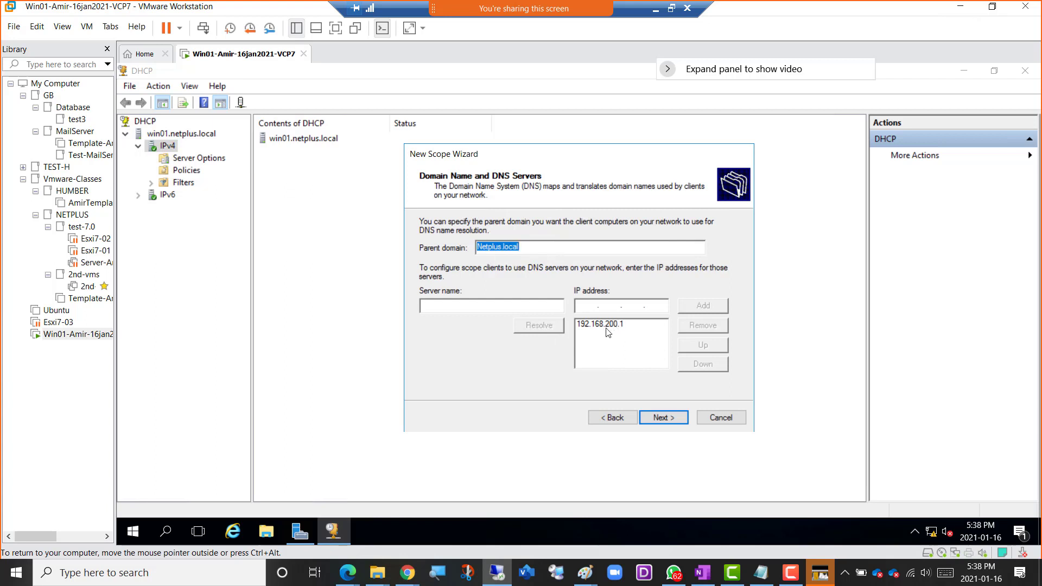
Keep parent domain Netplus.local and DNS server 192.168.200.1, leave WINS empty, and finish the scope with immediate activation.
click(659, 423)
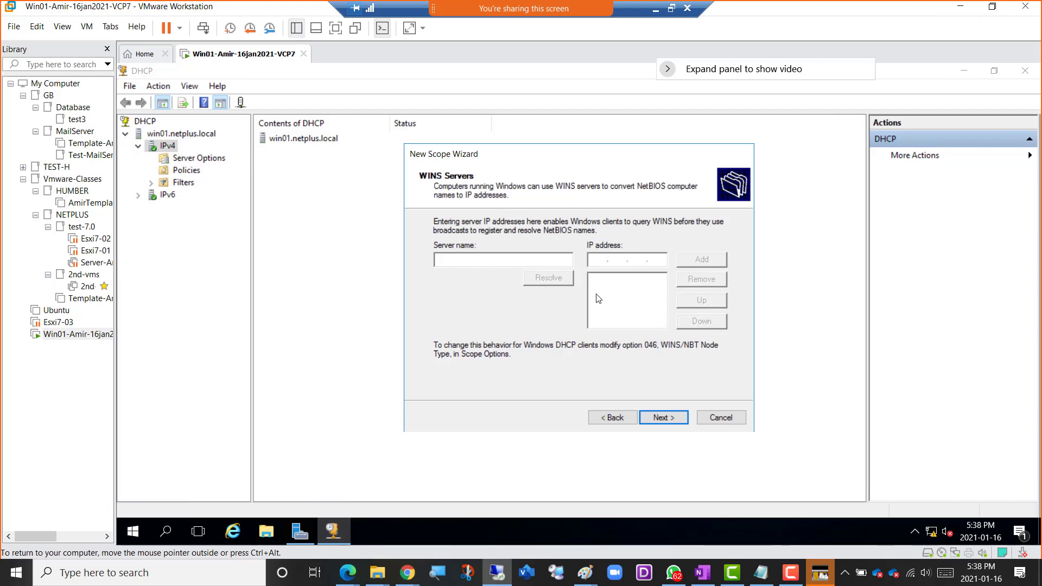
click(666, 419)
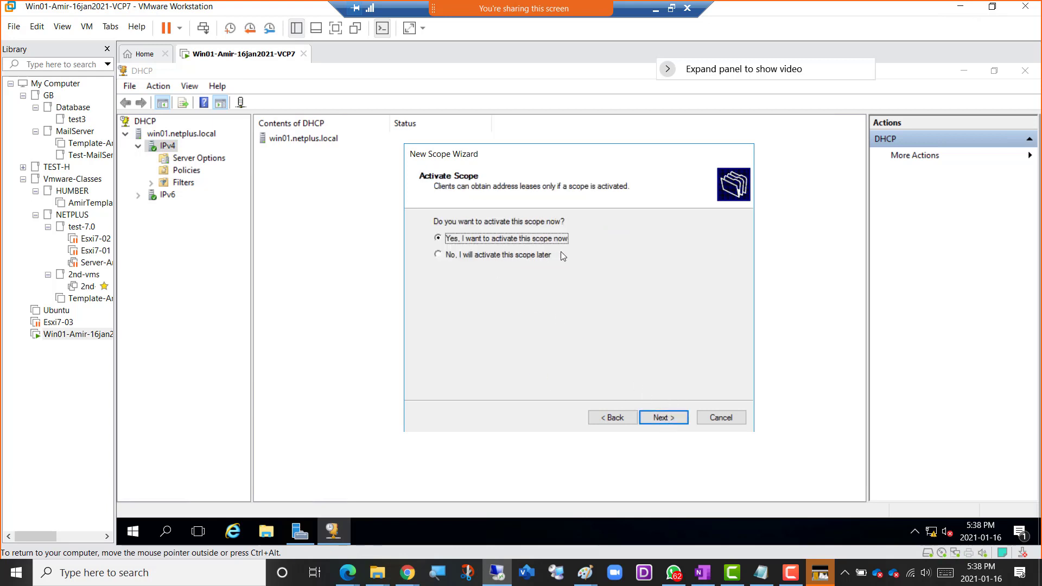
click(665, 419)
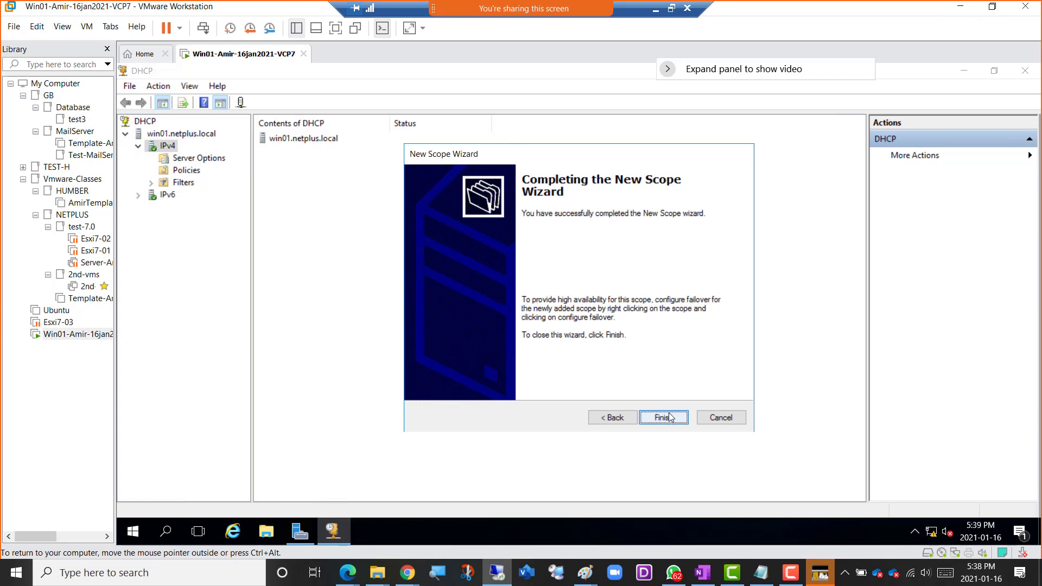
click(671, 418)
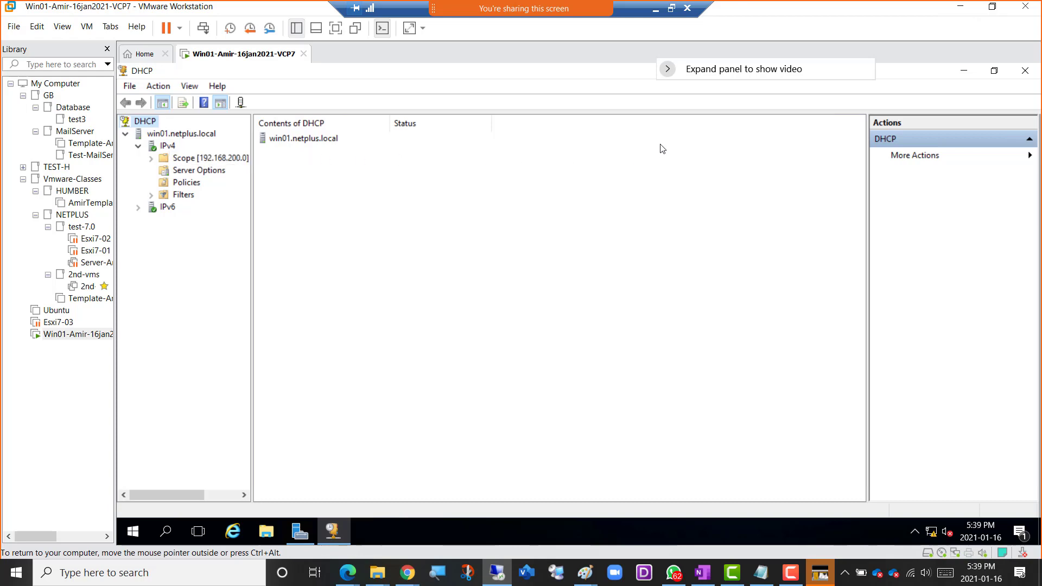
In the OneNote course notes, color the DHCP entry and its two sub-items green to mark them as done.
click(655, 8)
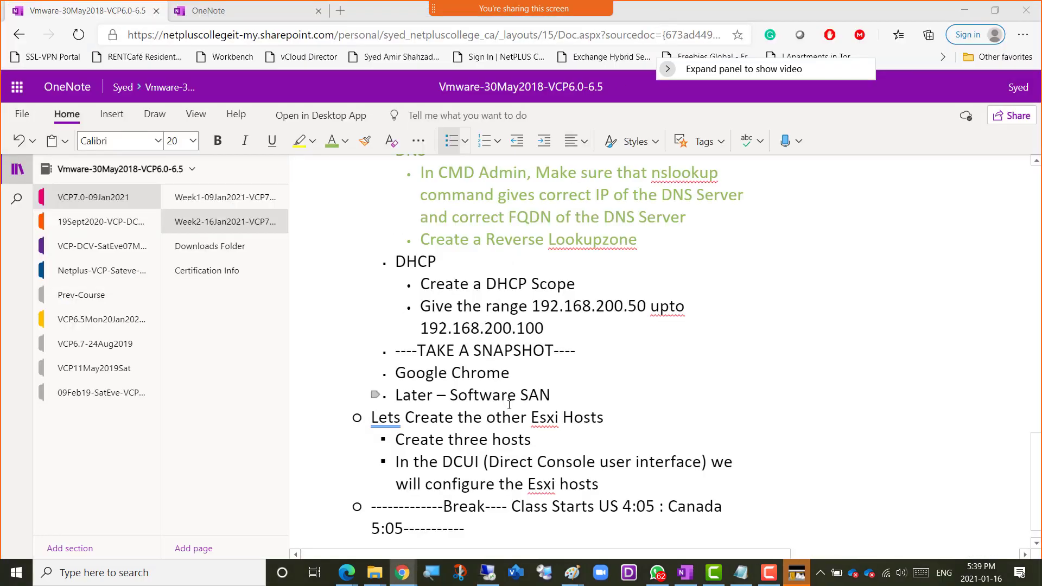
click(559, 328)
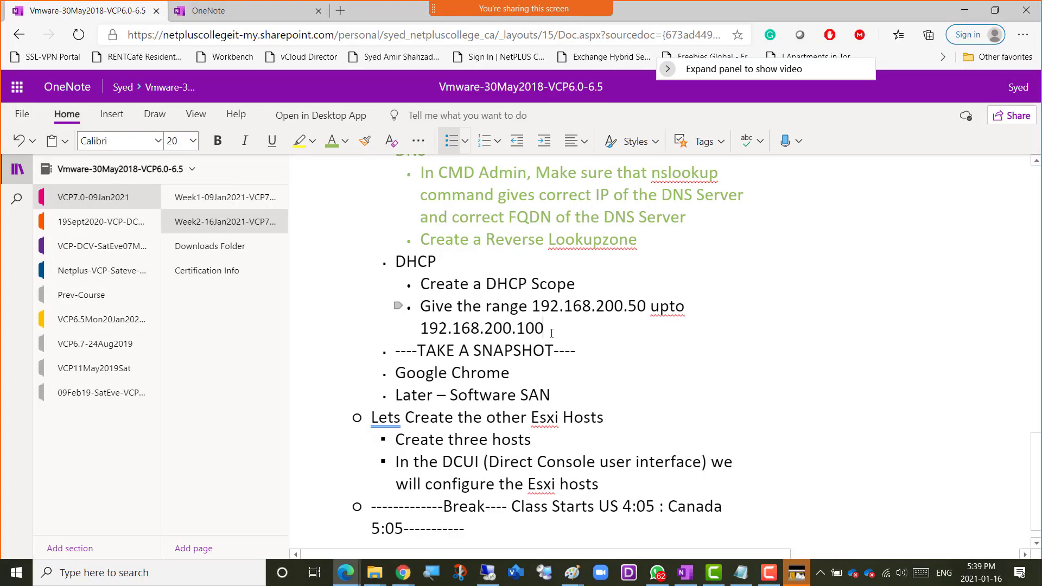
drag(559, 329, 390, 263)
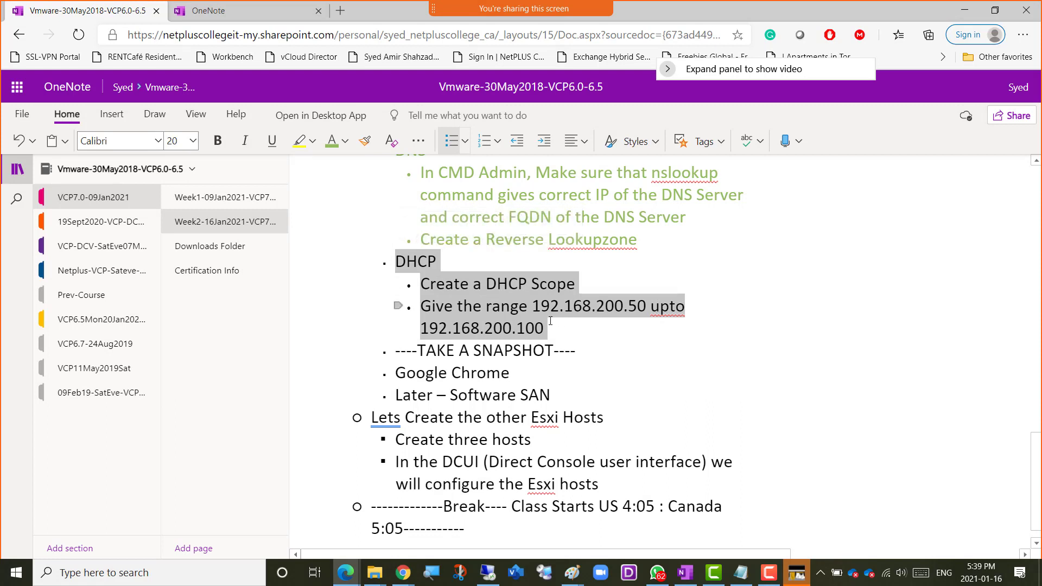
click(331, 146)
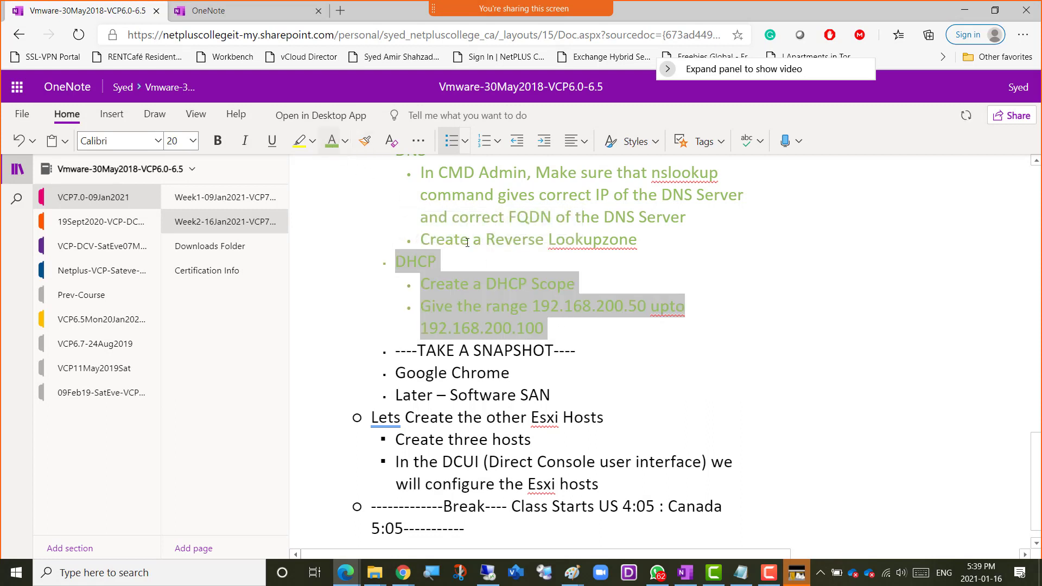
click(581, 355)
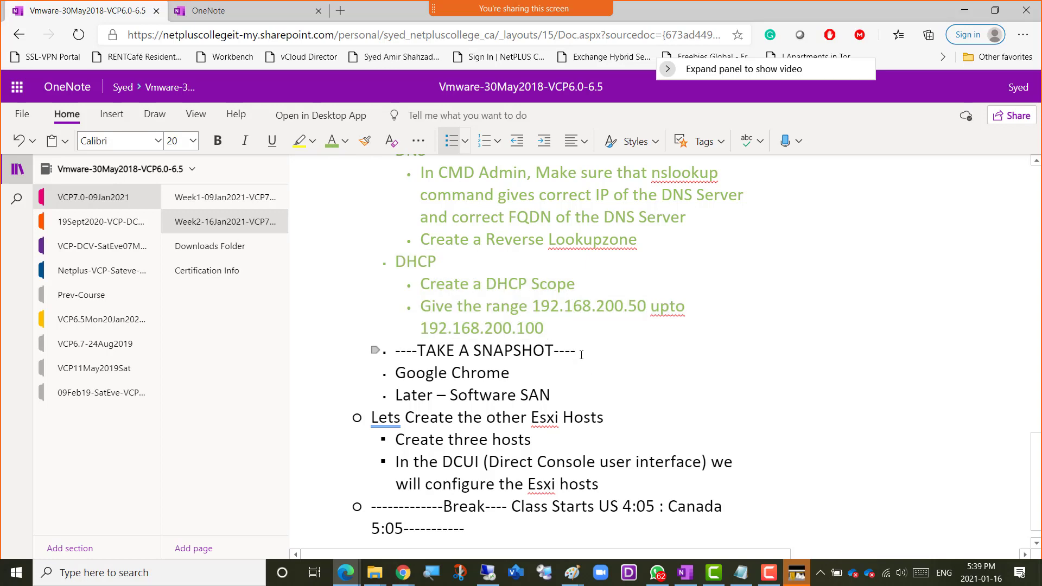
Review the Win01 setup checklist around the pending TAKE A SNAPSHOT entry and return to the VMware Workstation virtual machine.
scroll(597, 342, up, 3)
scroll(598, 342, up, 1)
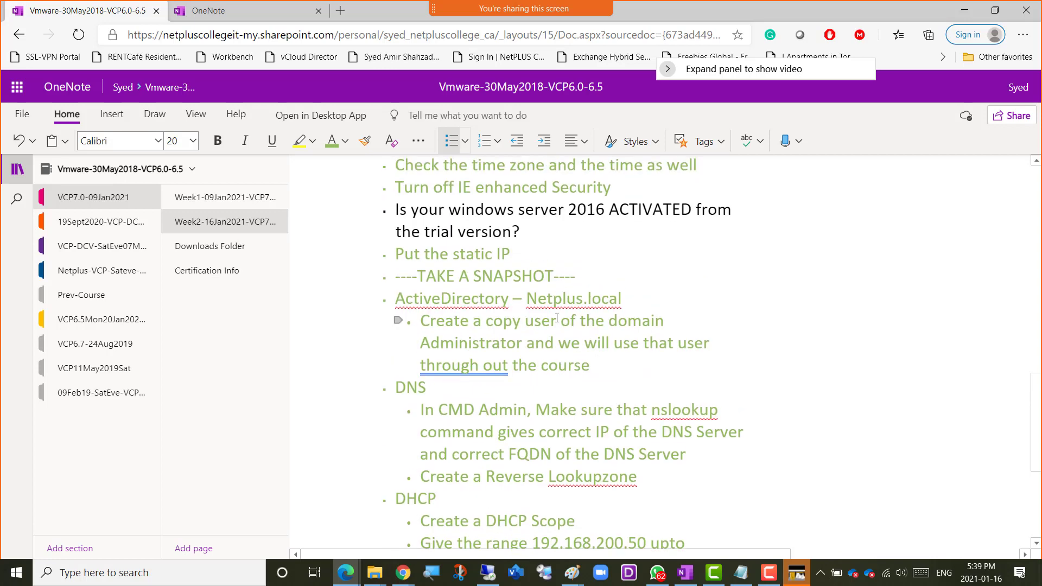
scroll(574, 263, up, 2)
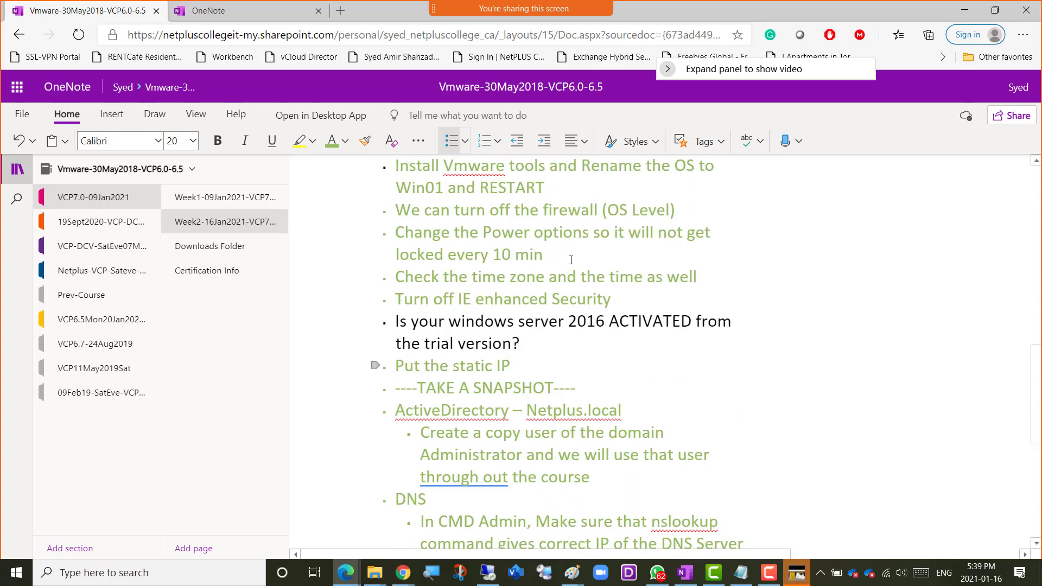
scroll(618, 369, down, 5)
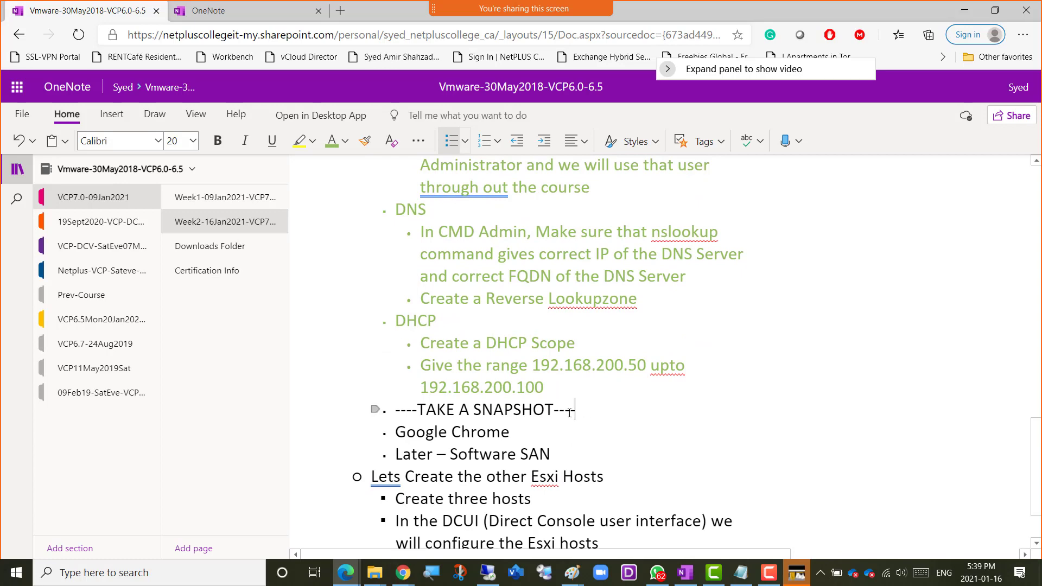
drag(569, 413, 396, 411)
scroll(518, 335, up, 2)
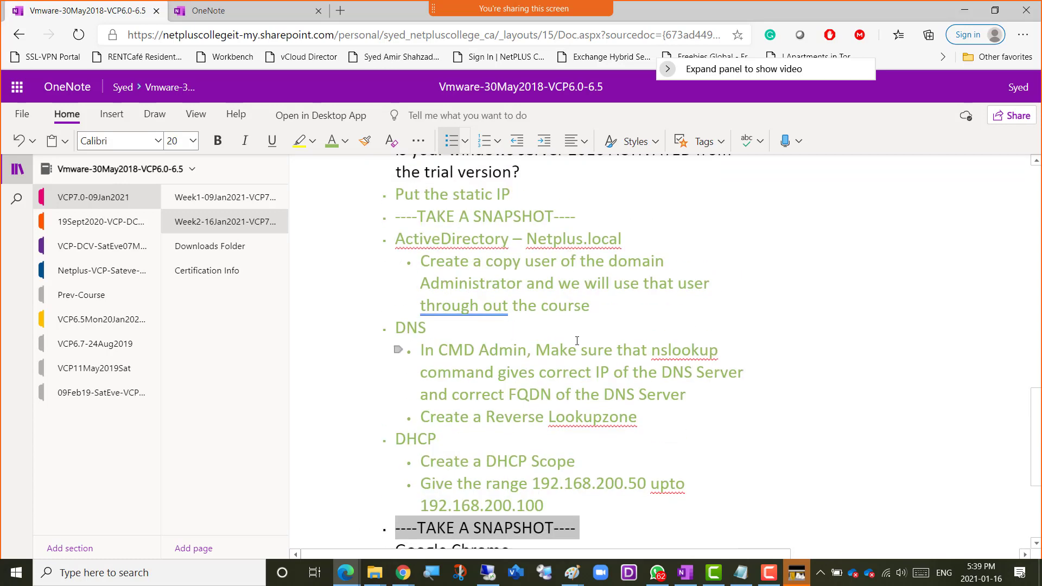
scroll(578, 347, down, 3)
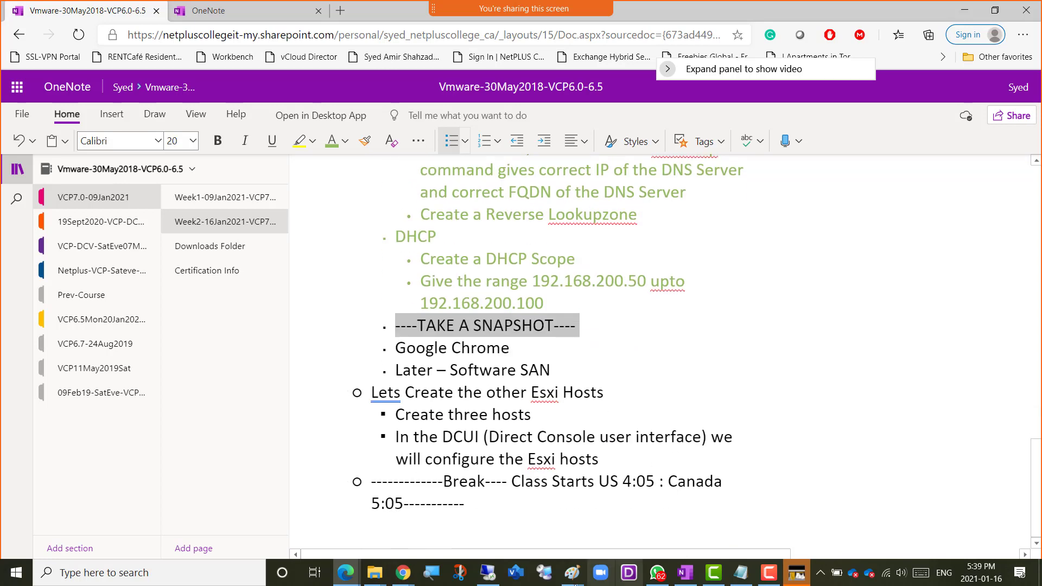
click(487, 573)
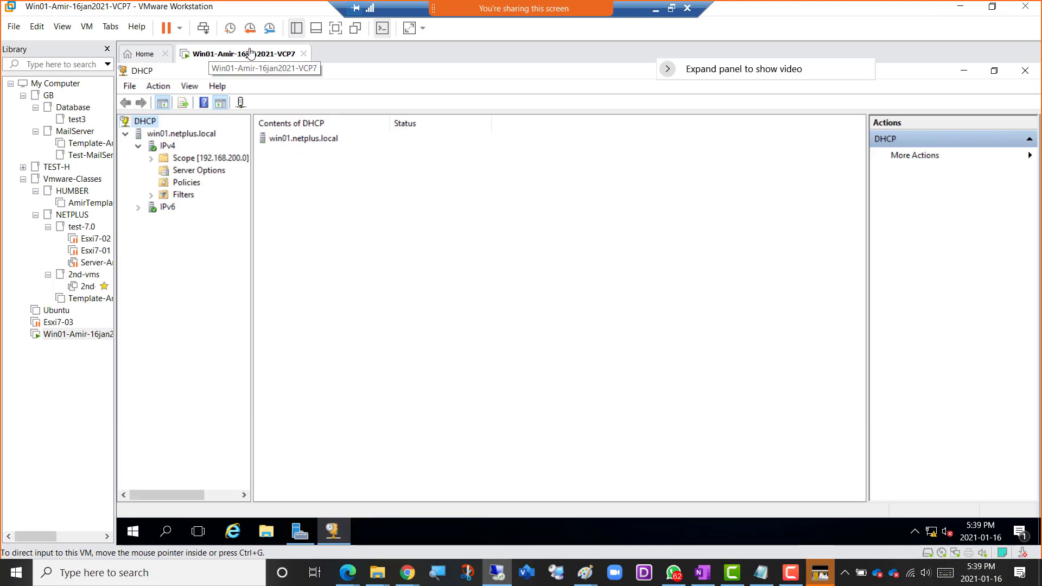
Take a snapshot of the Win01 virtual machine named Snapshot 2, described as ActiveDirectory, DNS and DHCP (Configured) on separate lines.
right_click(231, 58)
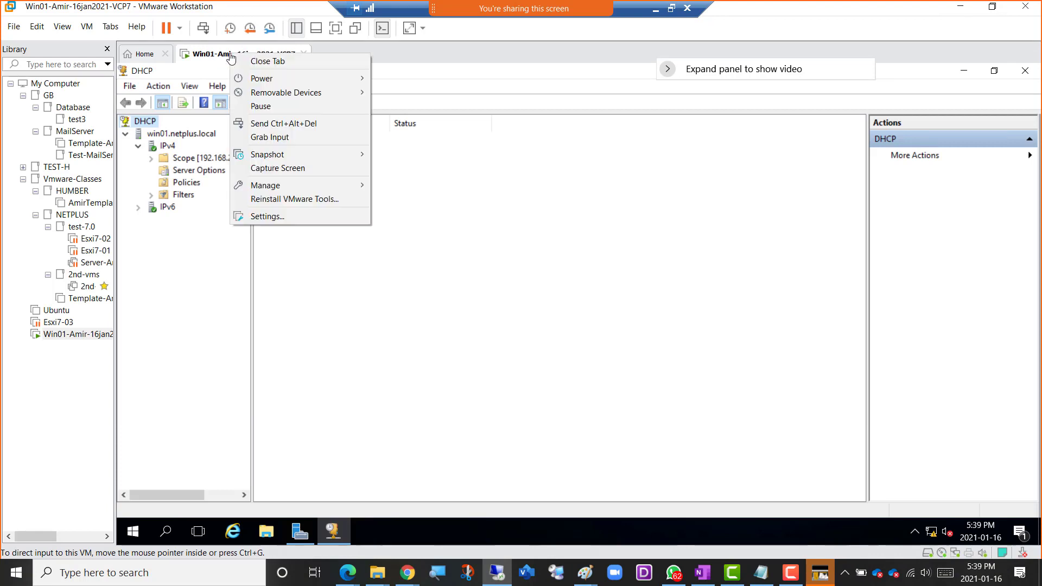
mouse_move(301, 157)
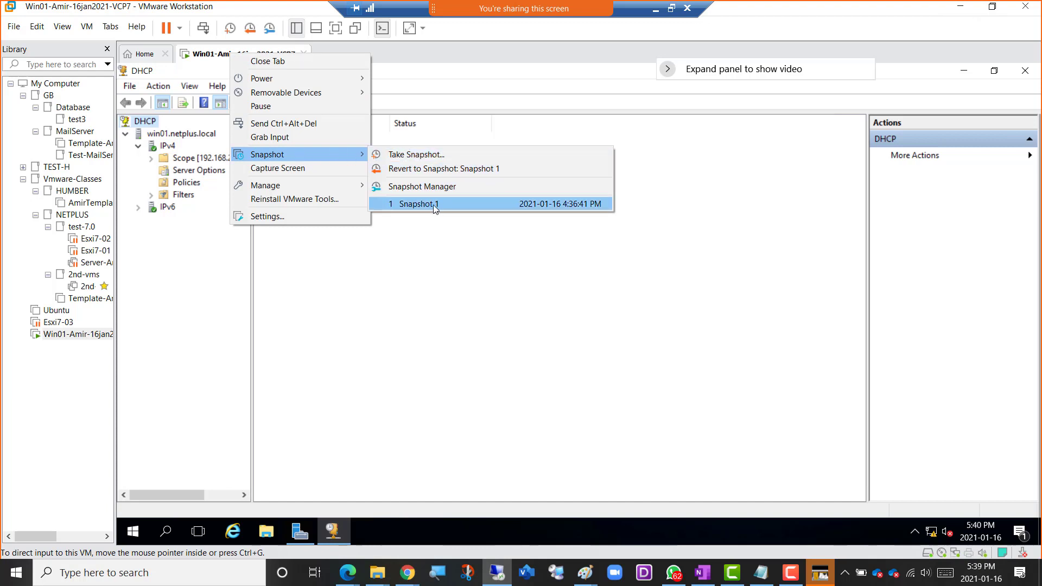
click(434, 155)
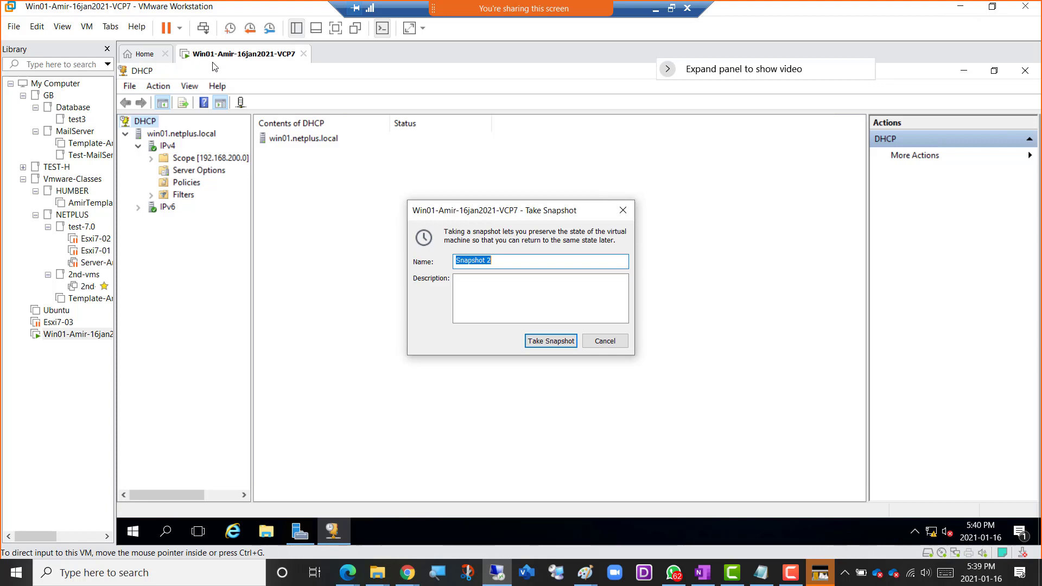
click(511, 283)
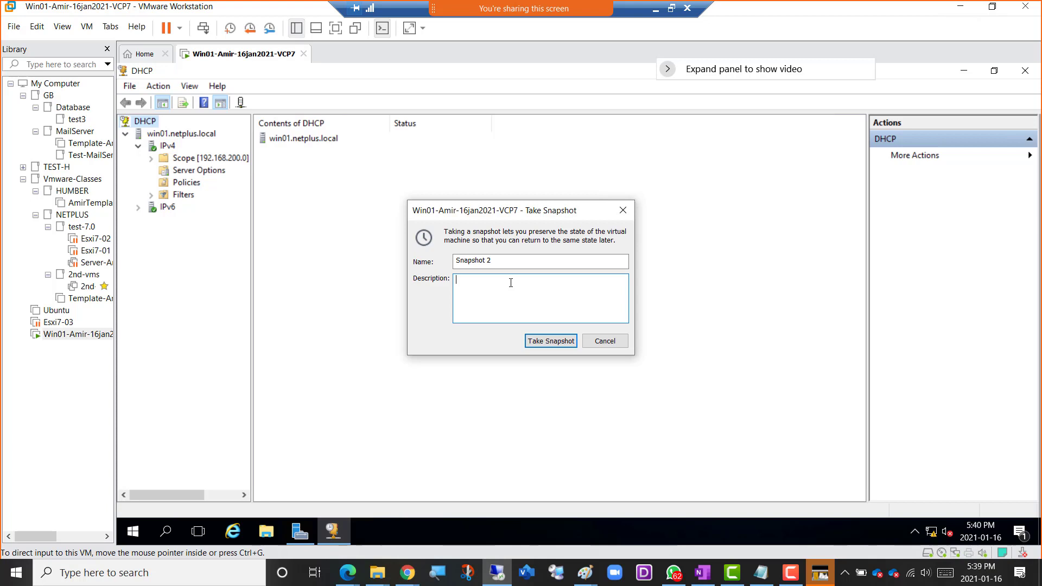
text(ActiveDirectory DNS)
key(Return)
text(DHCP (Configured)
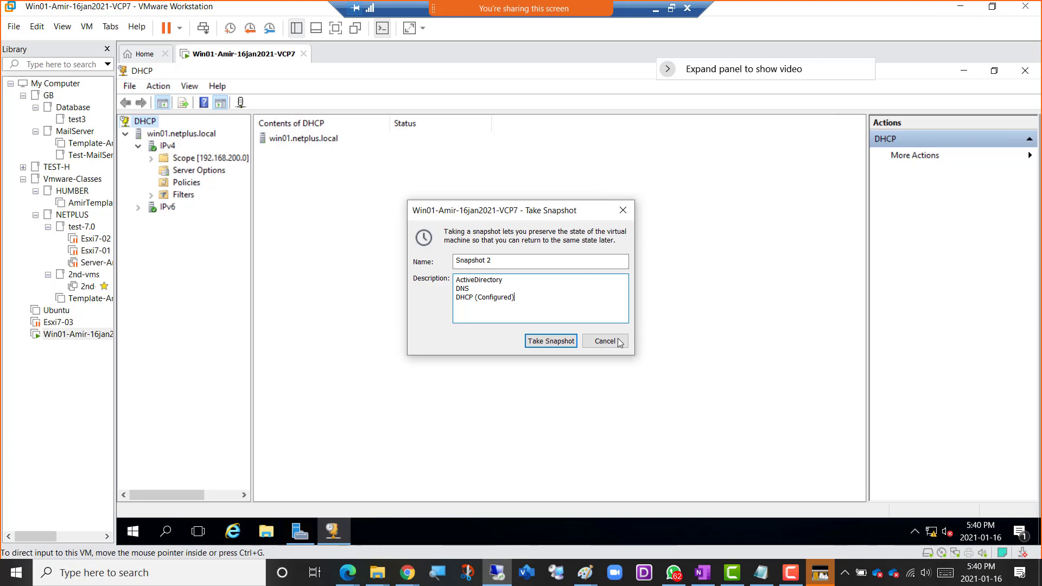
click(546, 341)
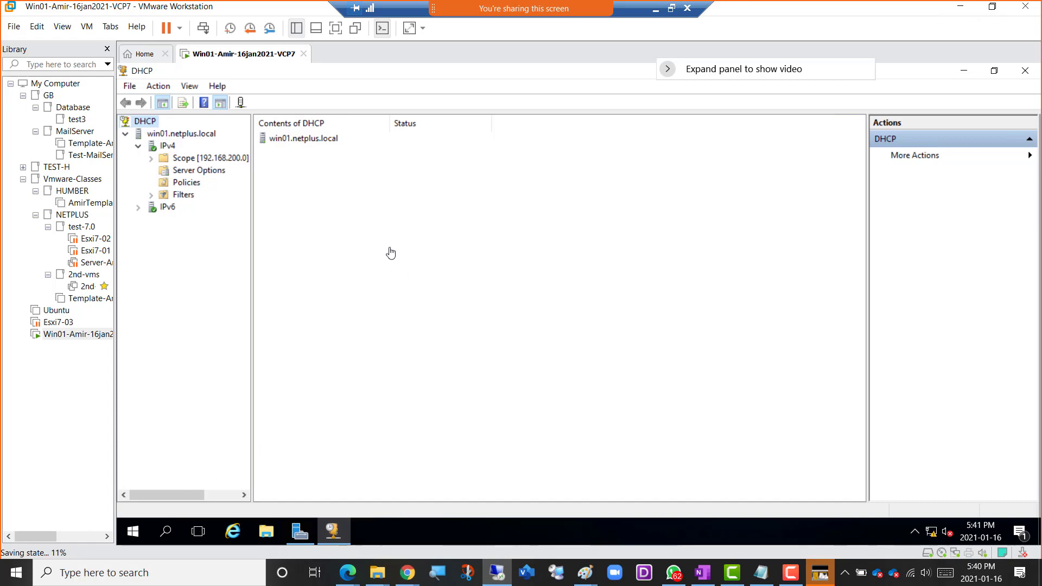
Return to the OneNote course notes and color the TAKE A SNAPSHOT entry green to mark it as done.
click(656, 9)
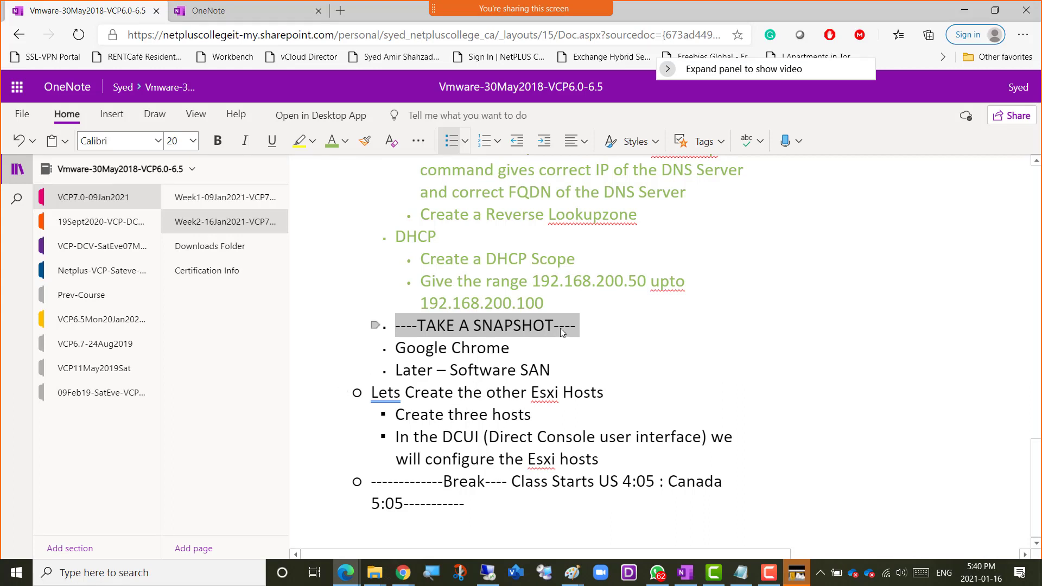
click(332, 140)
click(625, 346)
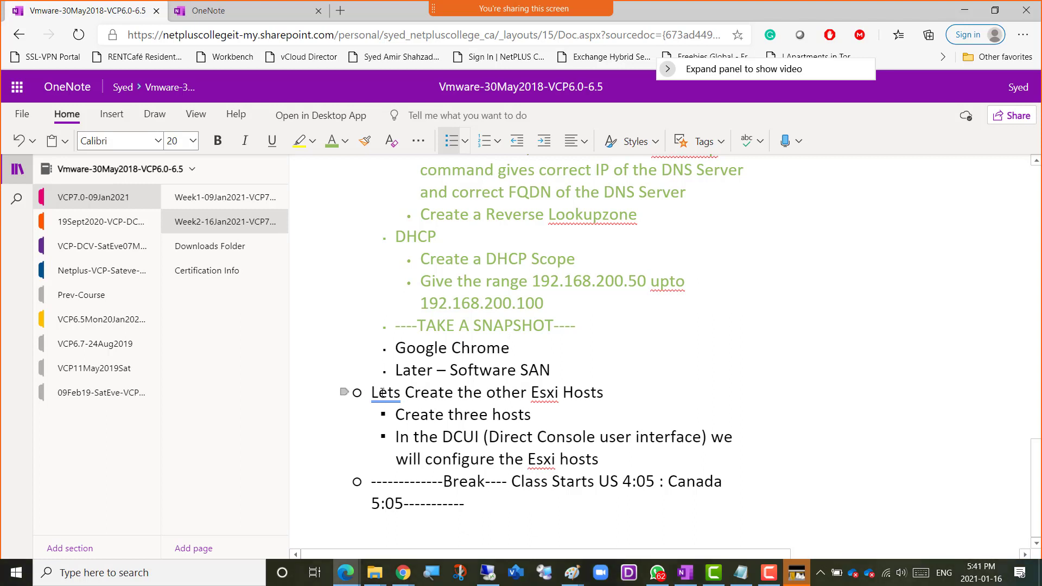
Under "Create three hosts" in the ESXi hosts section, add the sub-items "Give 4GB Ram Each", "2 Processors" and "Vmnet 15".
drag(371, 392, 618, 397)
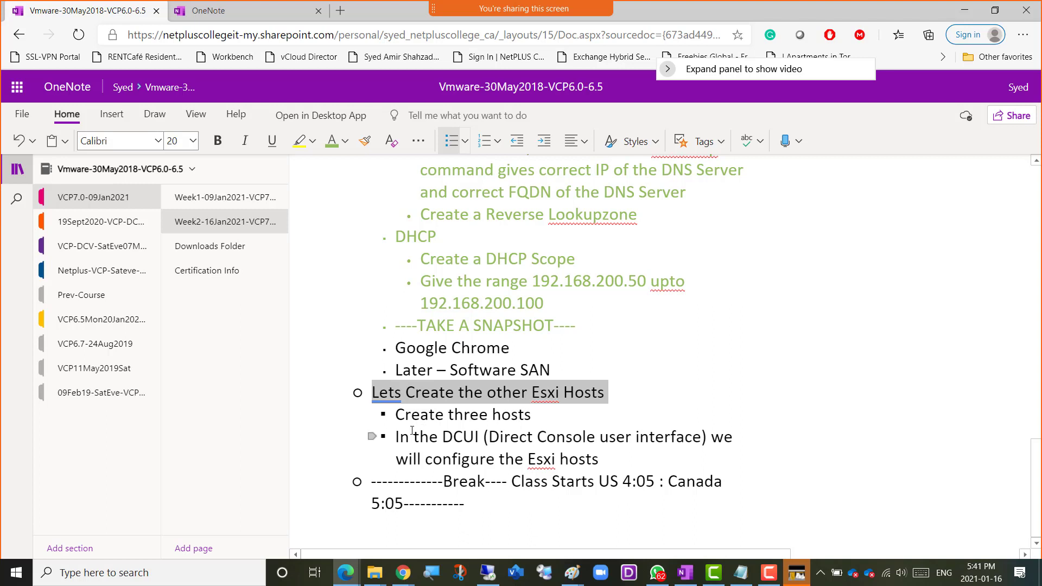
click(530, 417)
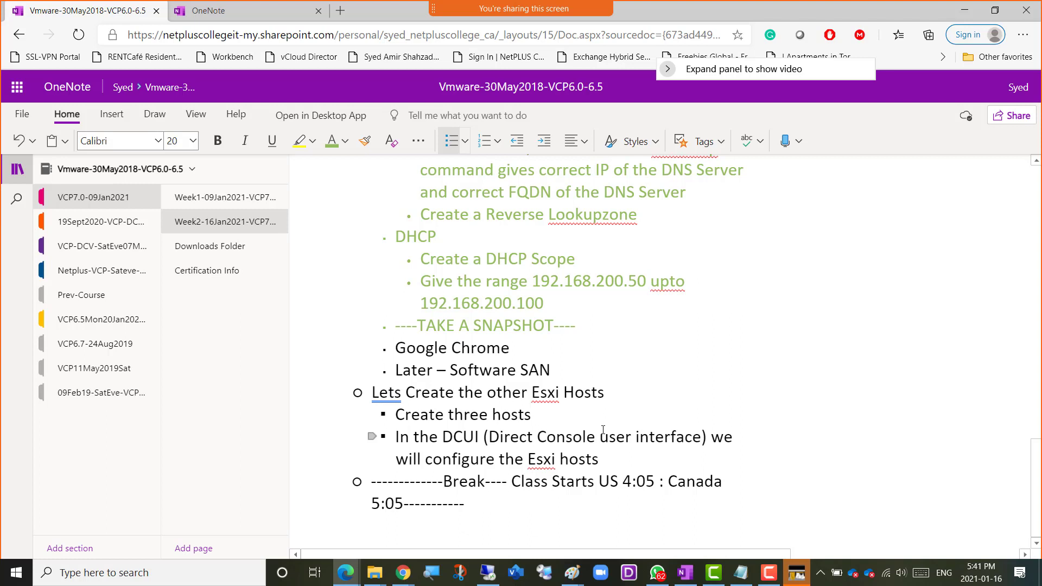
key(Return)
key(Tab)
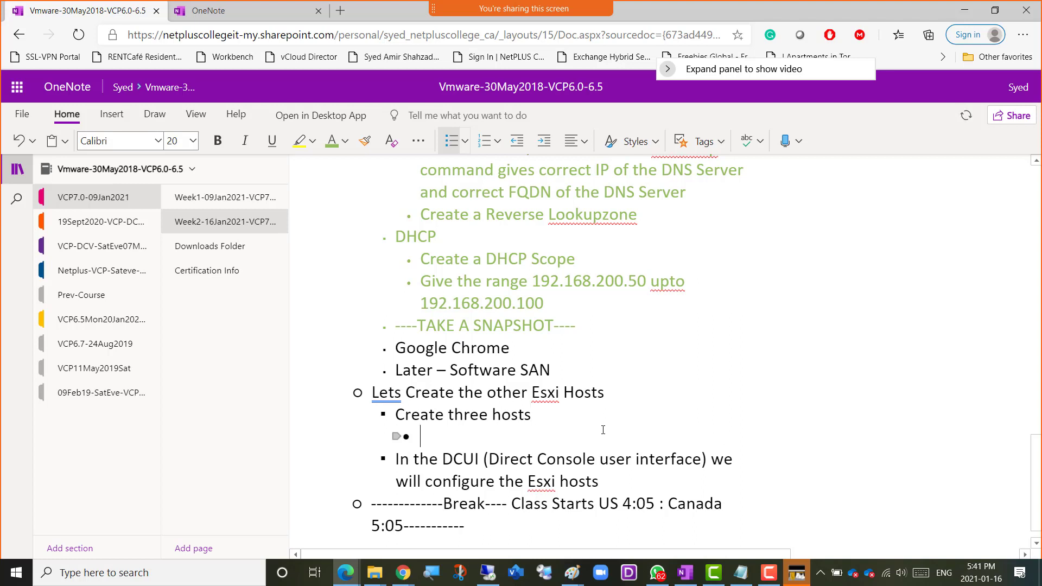
text(Give 4GB Ram)
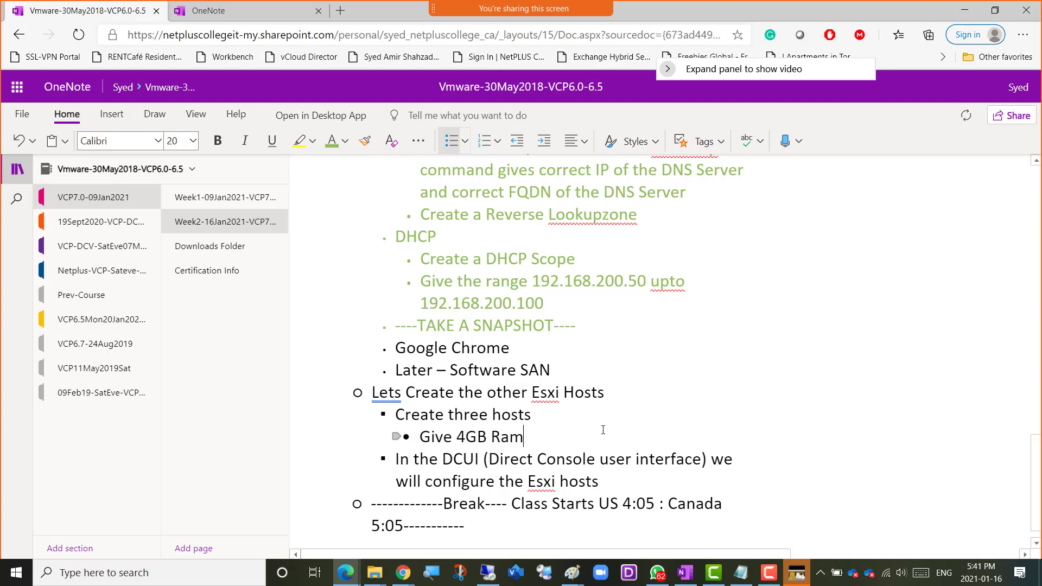
text( Each)
key(Return)
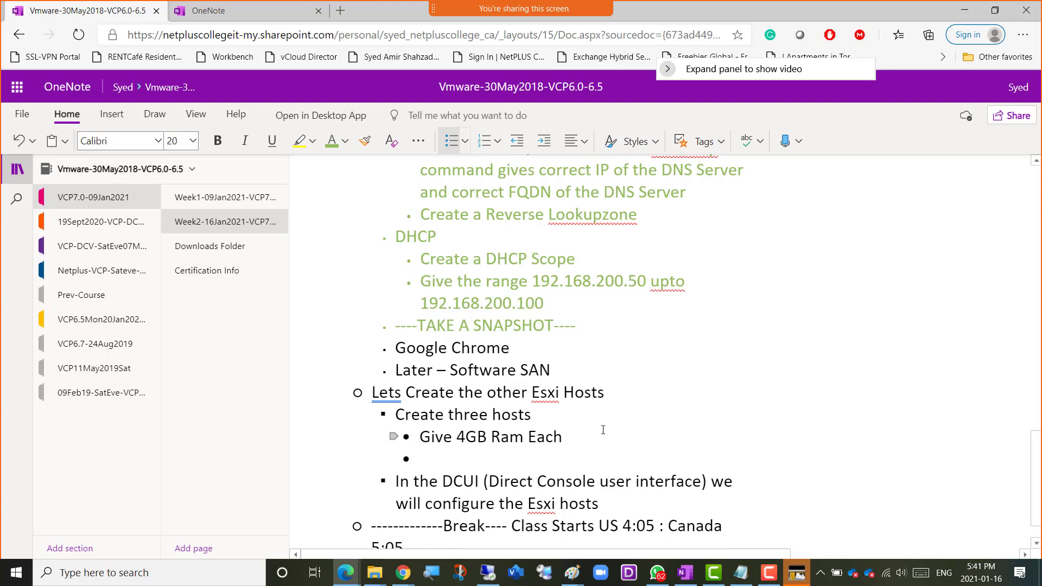
text(2 Processors)
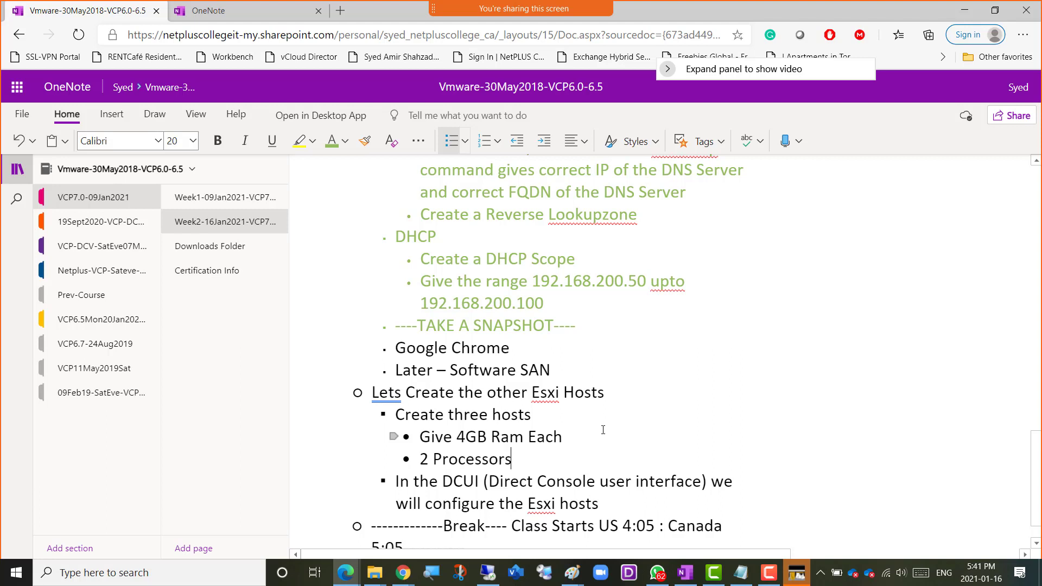
key(Return)
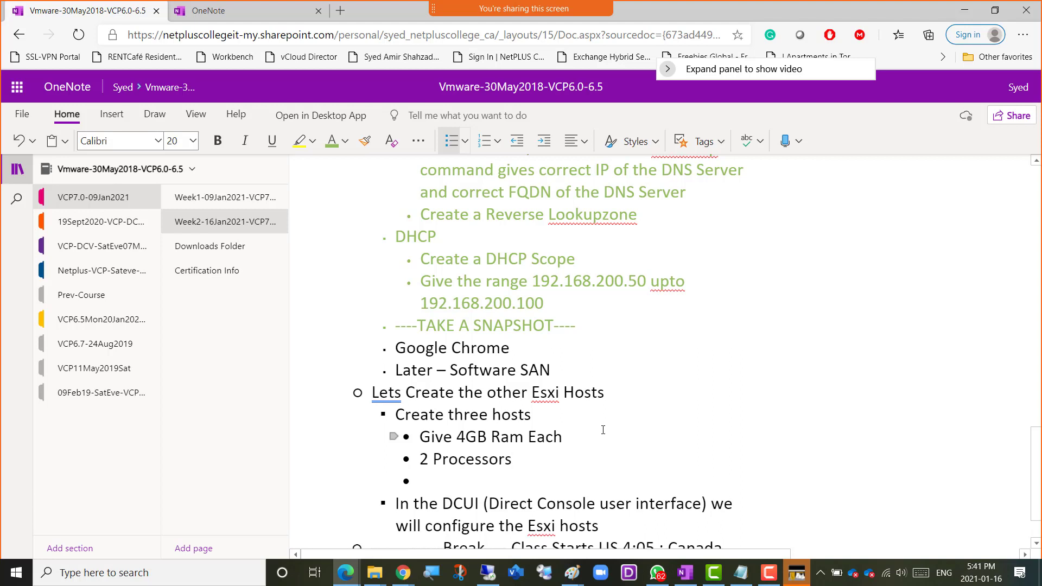
text(Vmnet 15)
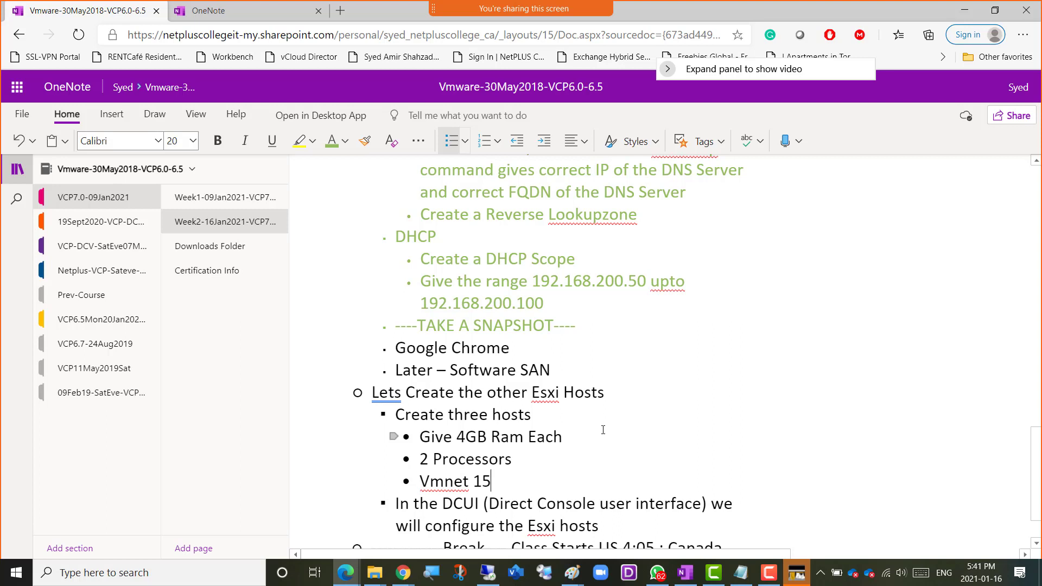
Look back over the DNS, DHCP and snapshot entries above the ESXi hosts section of the notes.
key(Up)
key(Up)
key(Up)
key(Up)
key(Up)
key(Up)
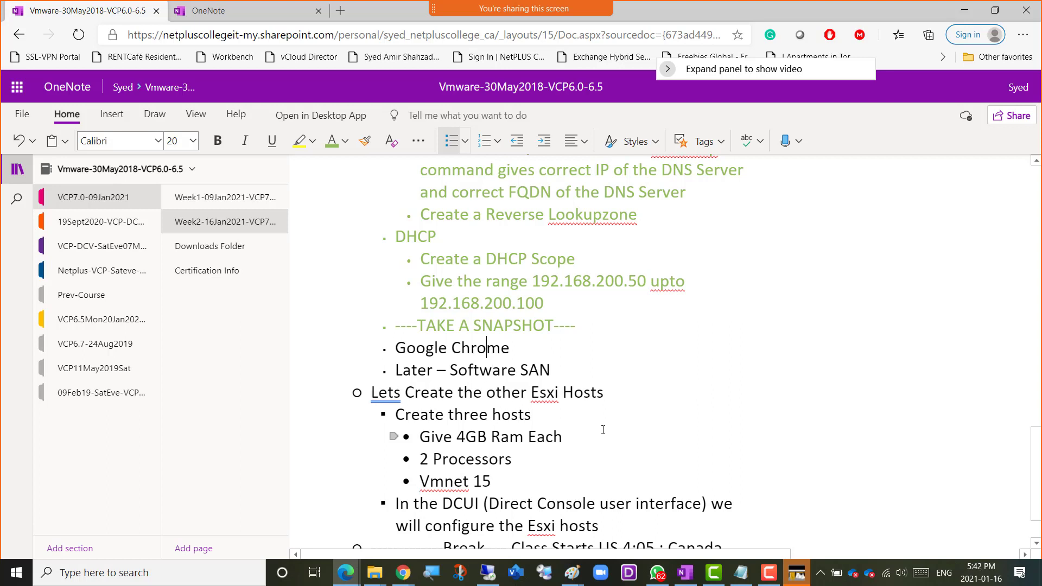
key(Right)
key(Right)
key(Right)
key(Right)
key(Right)
key(Right)
key(Up)
key(Up)
key(Up)
key(Up)
key(Up)
key(Up)
key(Up)
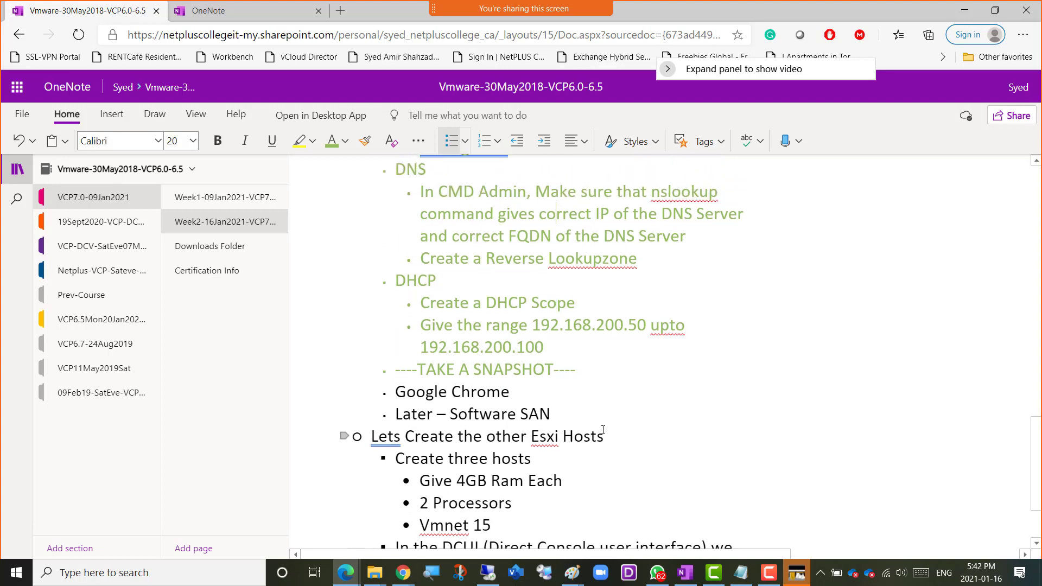
key(Down)
key(Down)
key(Down)
key(Down)
key(Down)
Switch to VMware Workstation and check the network adapter's connection type in the Win01 virtual machine settings.
key(alt+Tab)
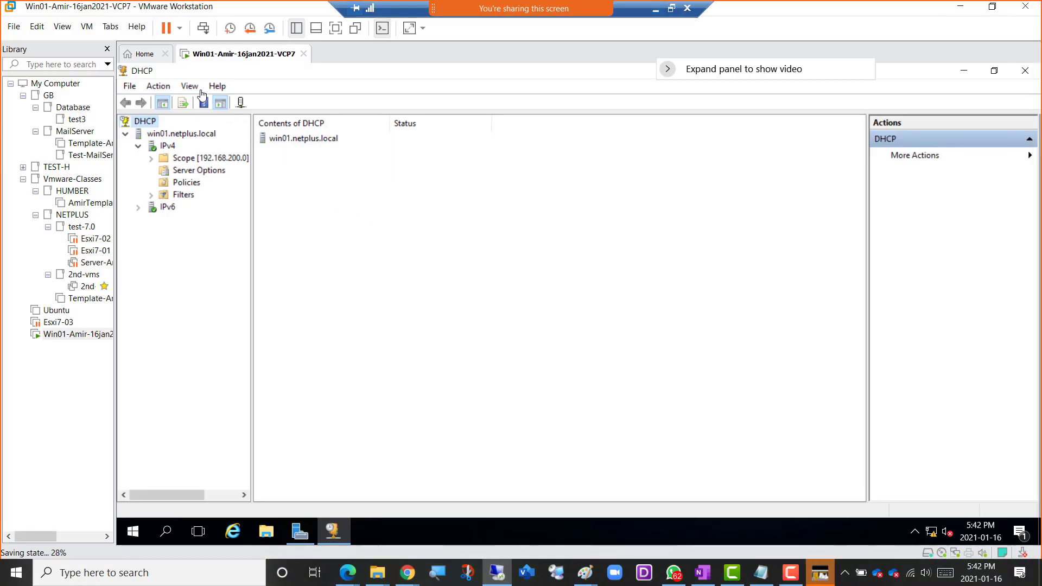
right_click(227, 58)
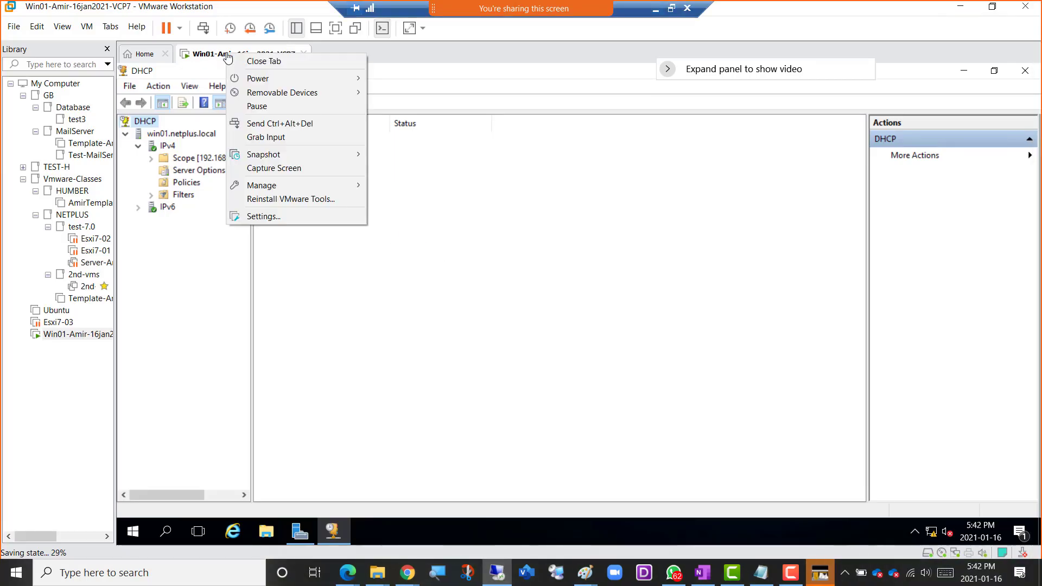
click(307, 218)
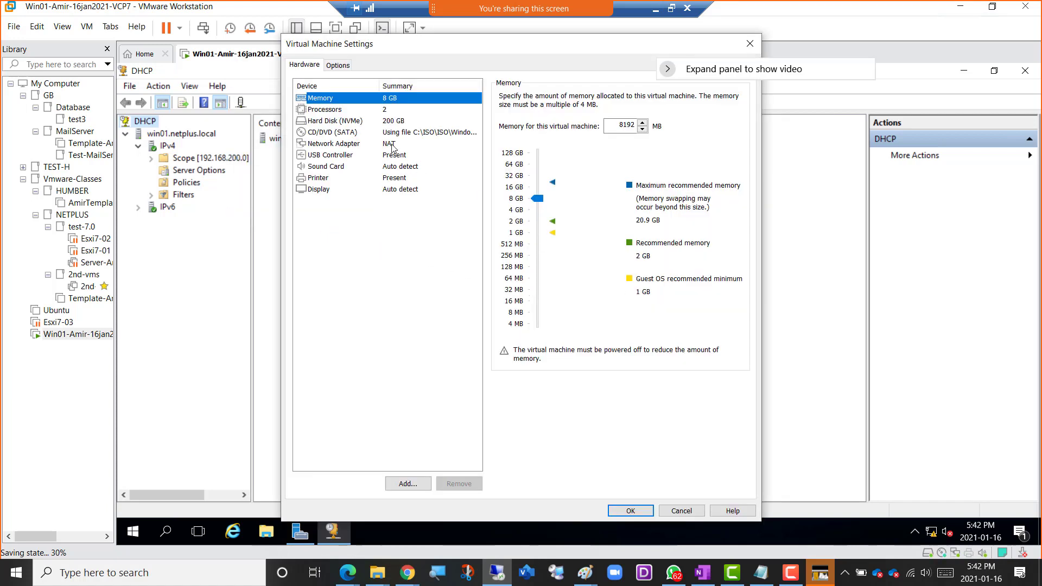
click(393, 145)
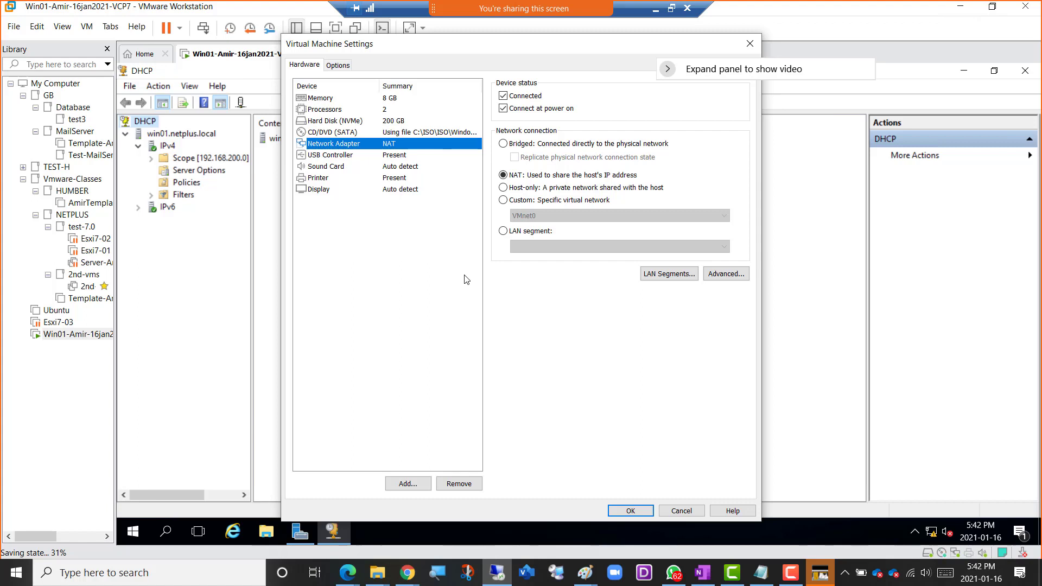
click(680, 511)
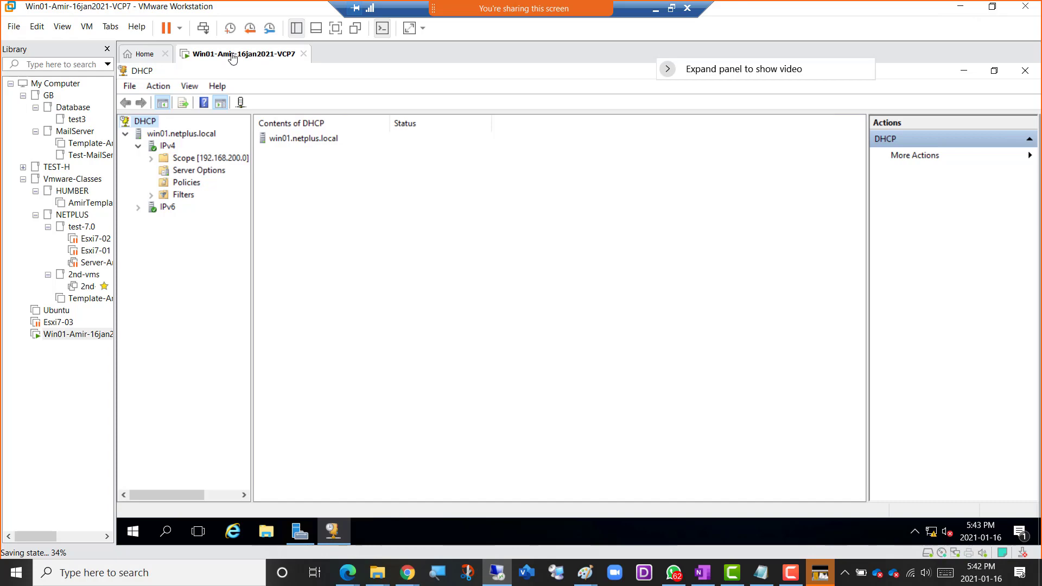
In the OneNote notes, add the entry "Change WIN01 VM's Vmnet from NAT to Vmnet15" below TAKE A SNAPSHOT.
click(655, 10)
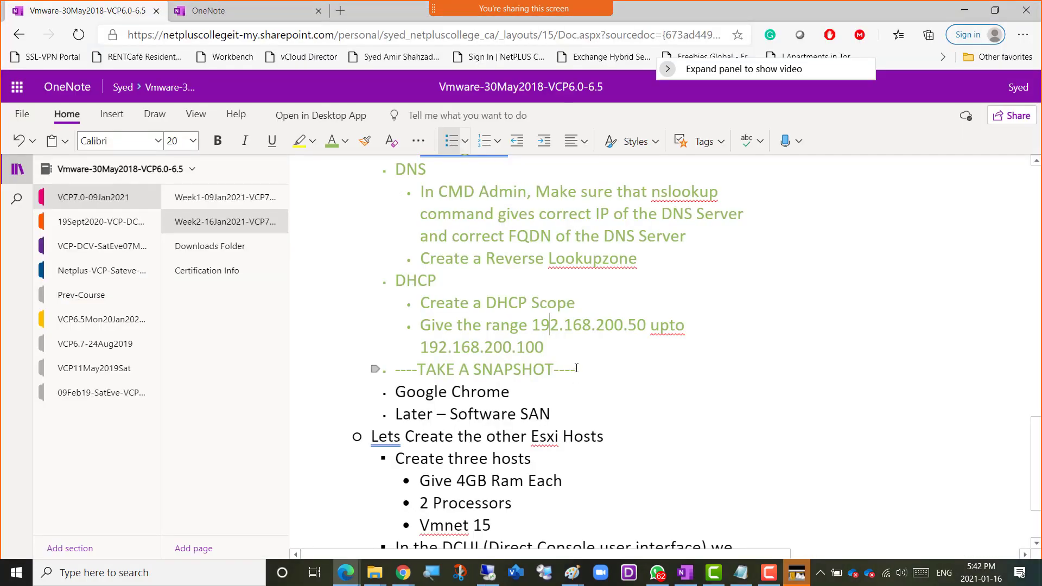
click(579, 366)
key(Return)
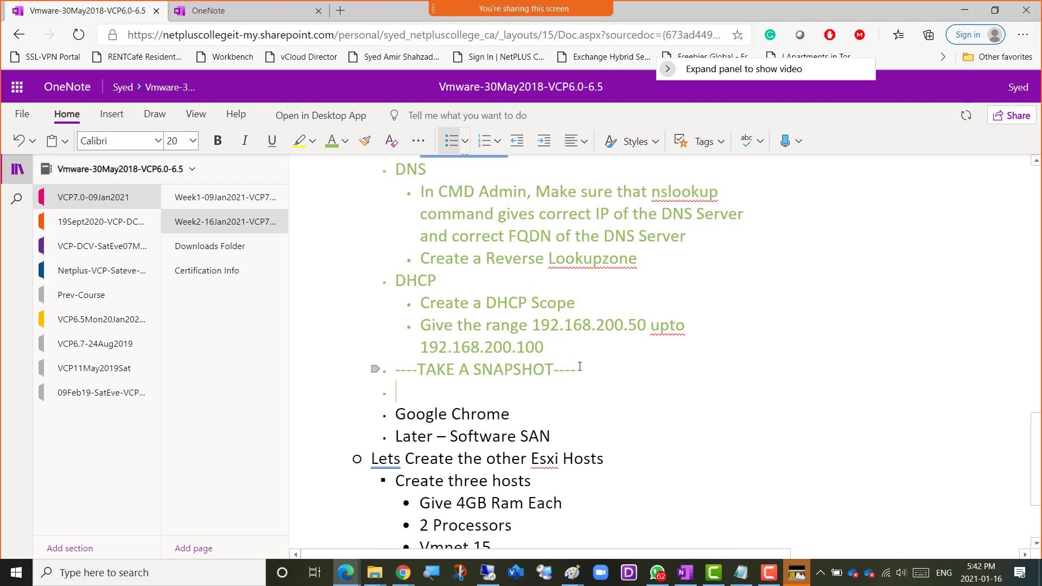
text(Change WIN01 )
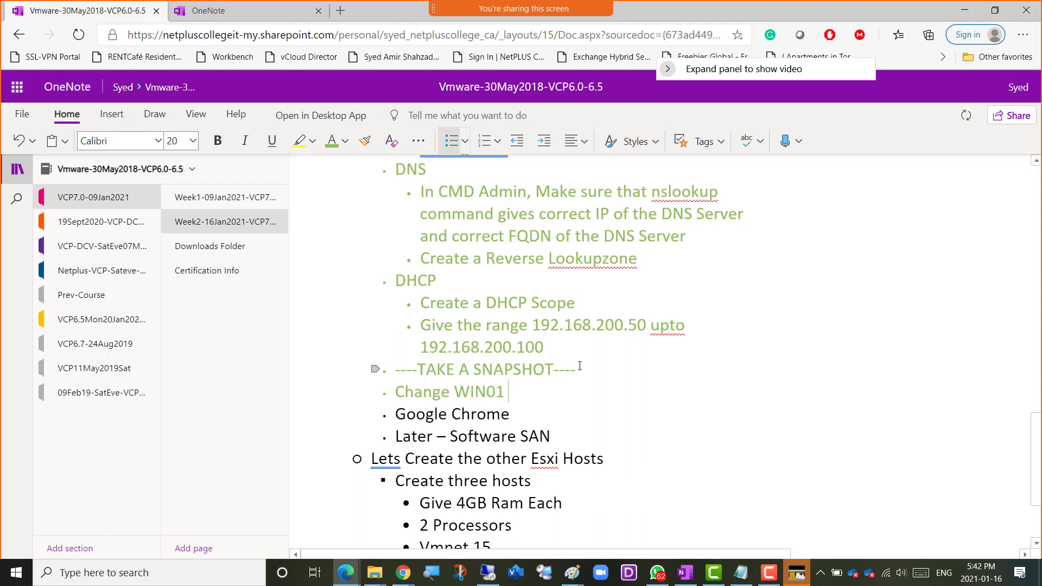
text(VM's V)
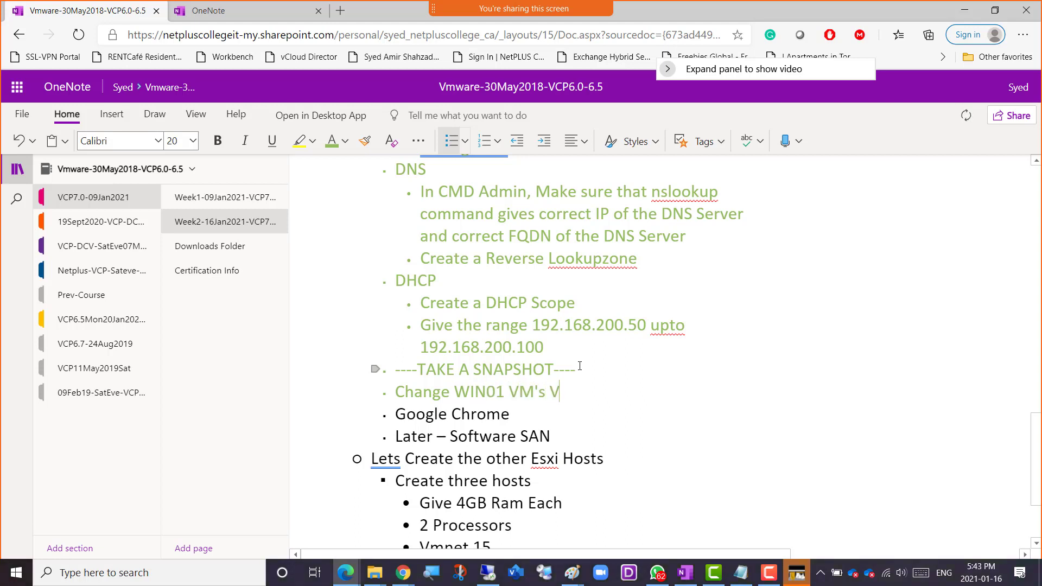
text(mnet from NAT to V)
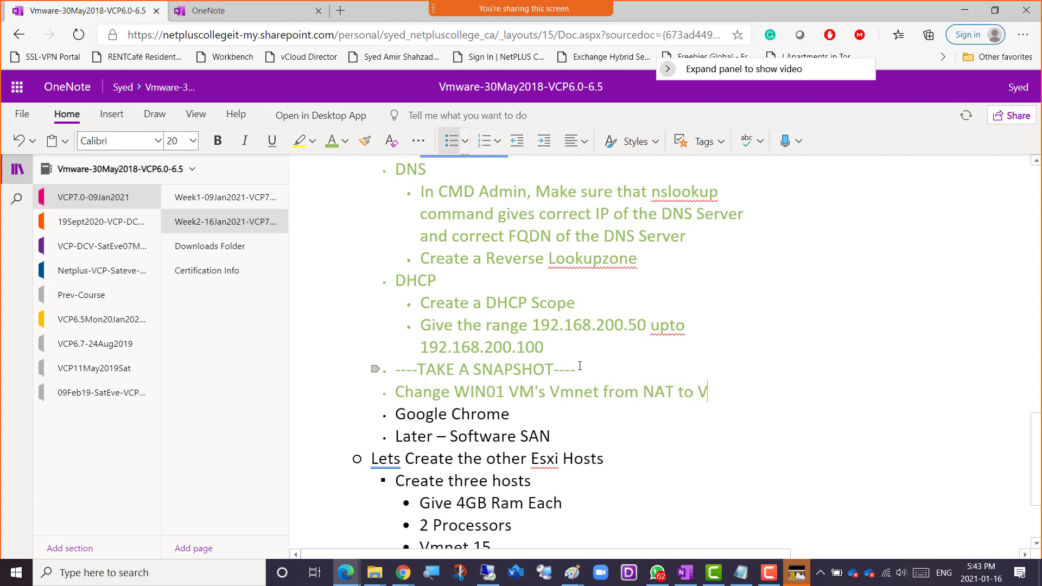
text(mnet15)
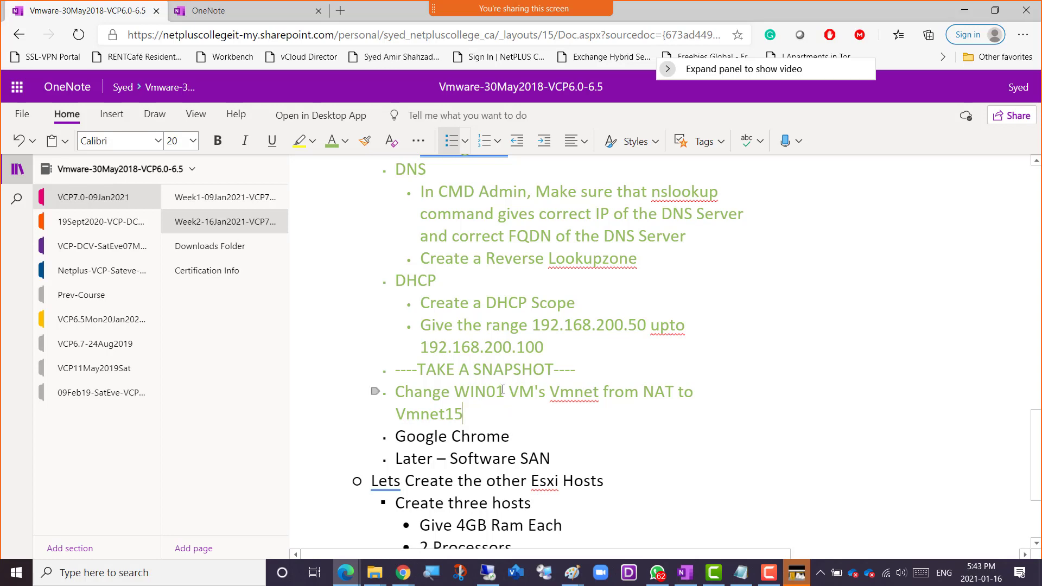
Switch to VMware Workstation and connect the Win01 virtual machine's network adapter to the custom network VMnet15.
key(alt+Tab)
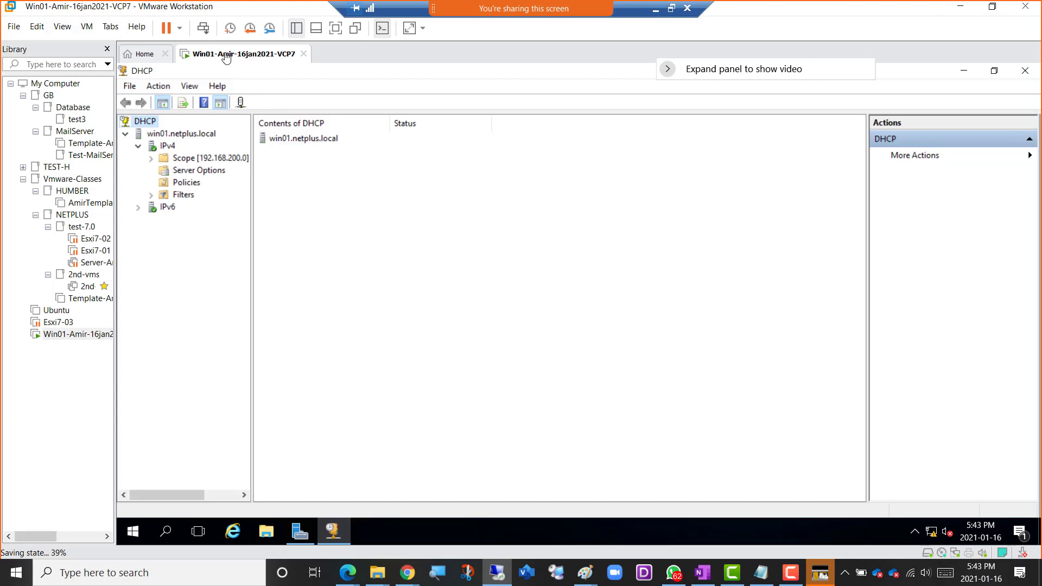
right_click(240, 54)
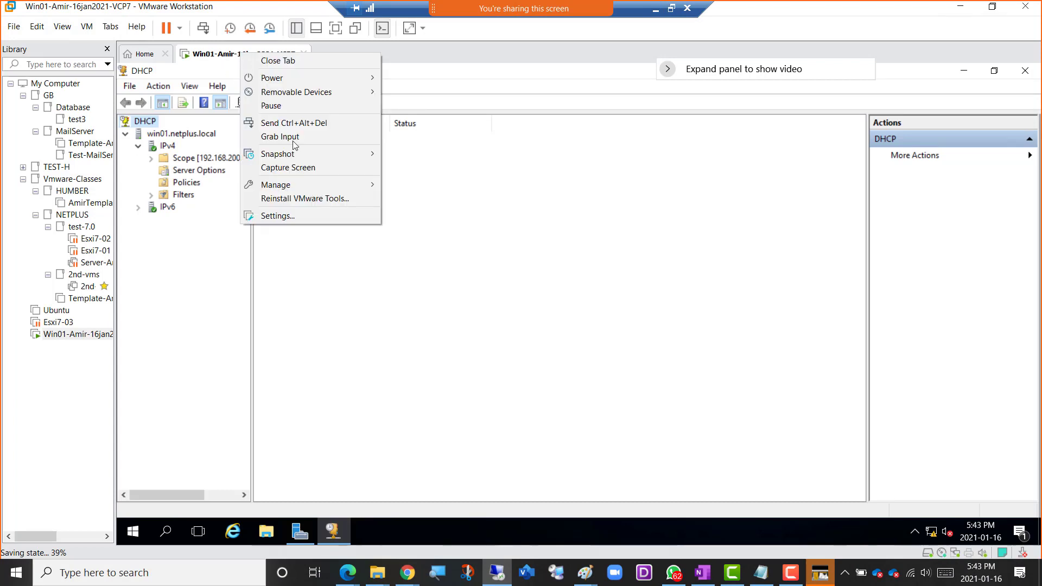
click(314, 215)
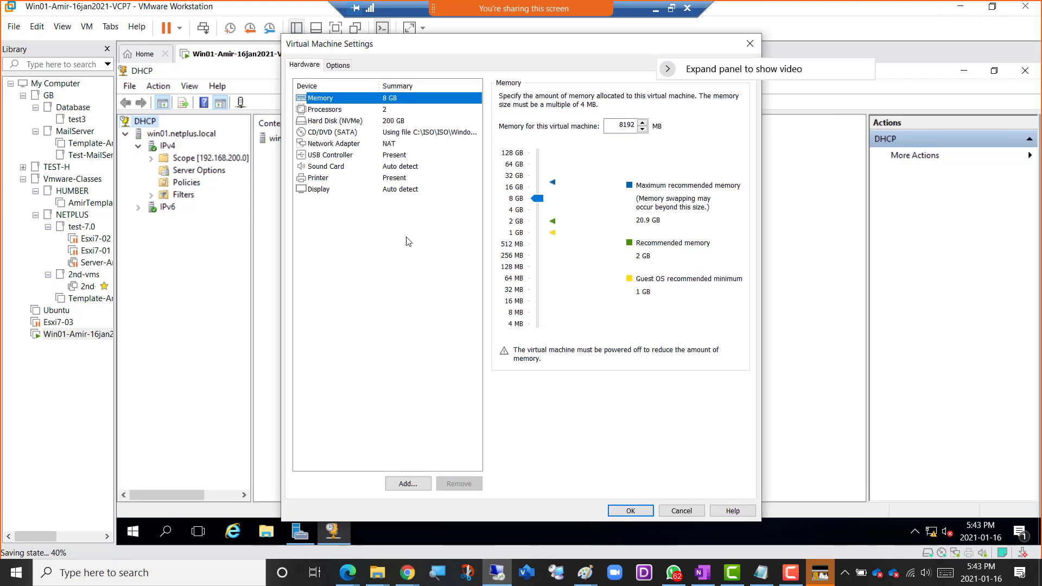
click(393, 144)
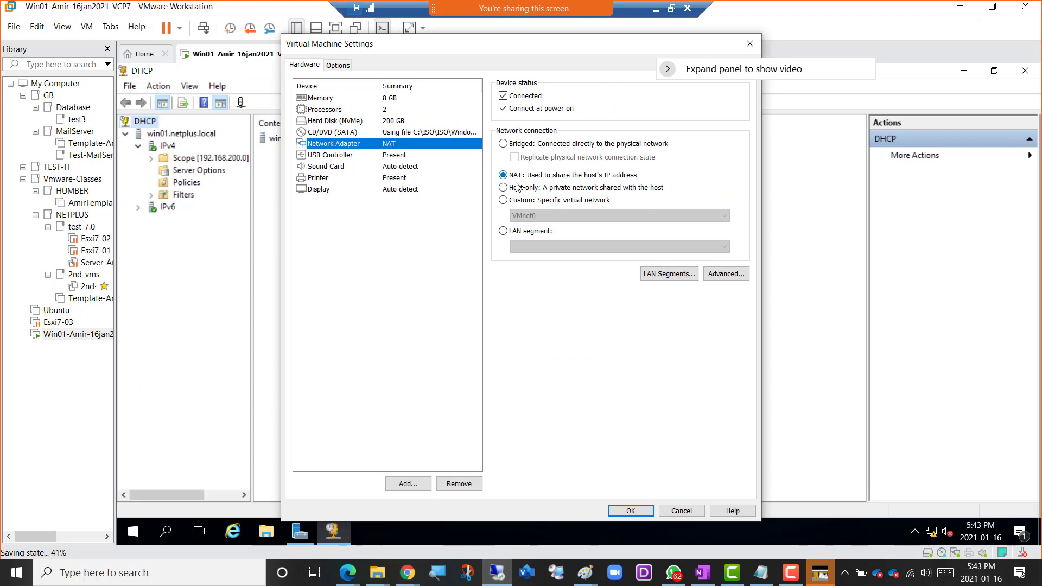
click(525, 200)
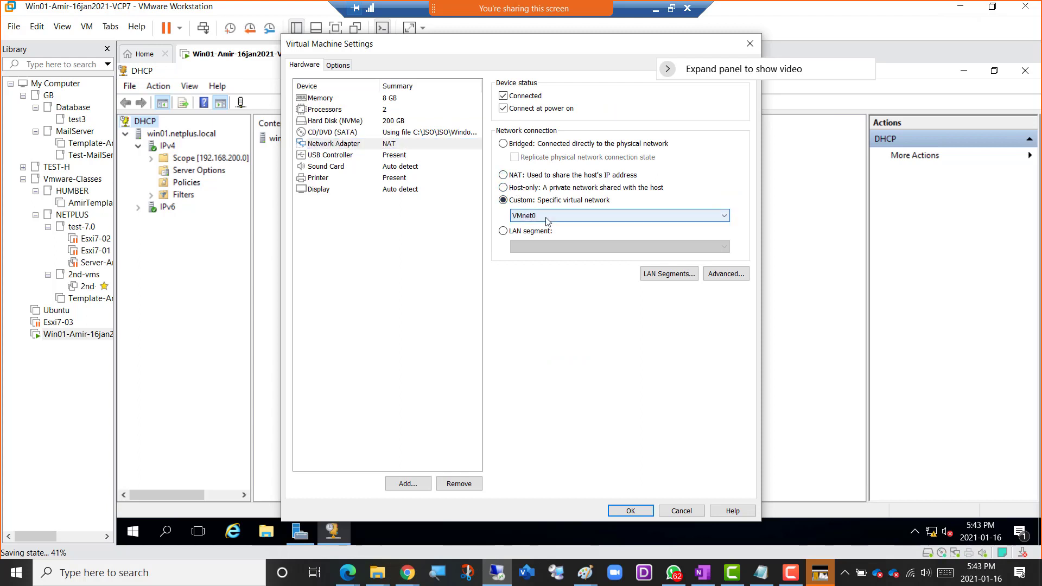
click(548, 216)
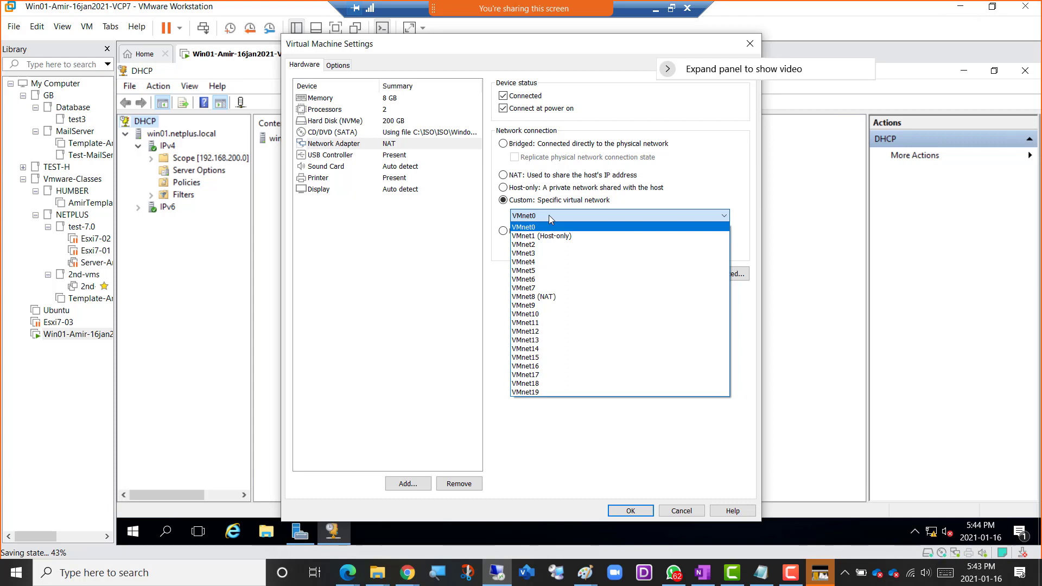
click(550, 358)
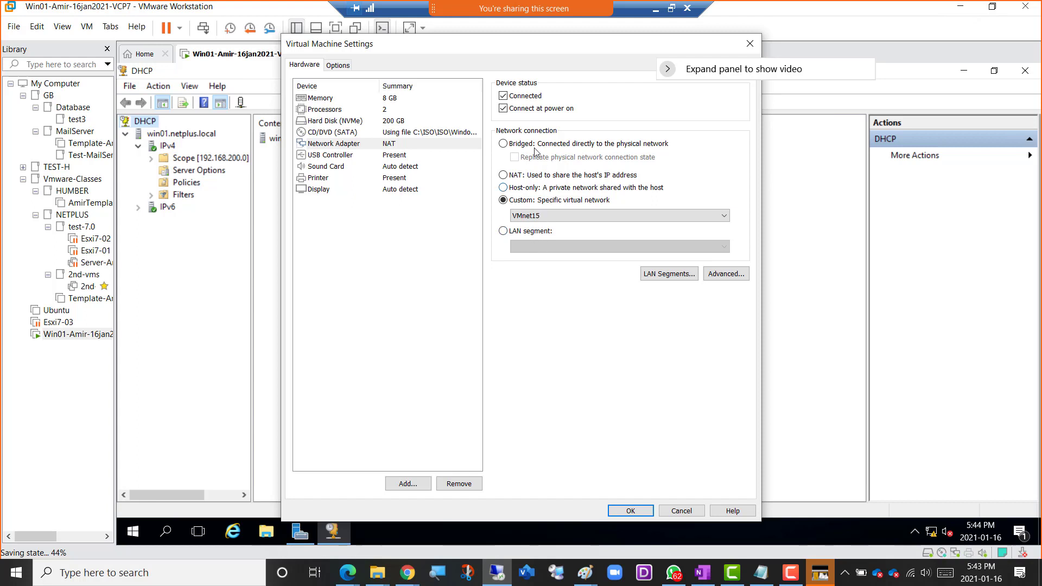
click(631, 512)
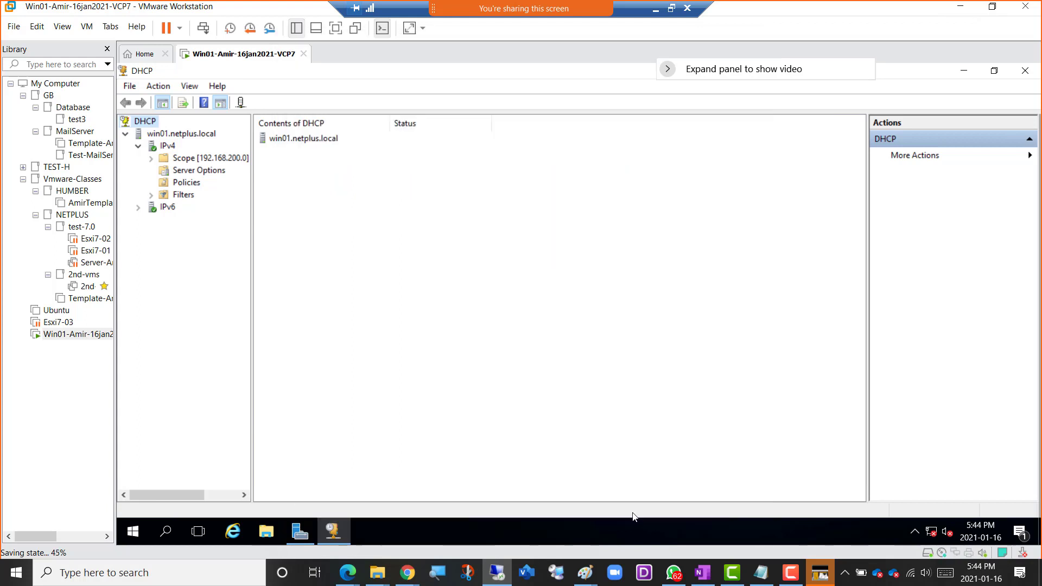
Return to the OneNote notes and go over the RAM, processor and Vmnet entries under "Create three hosts".
click(656, 11)
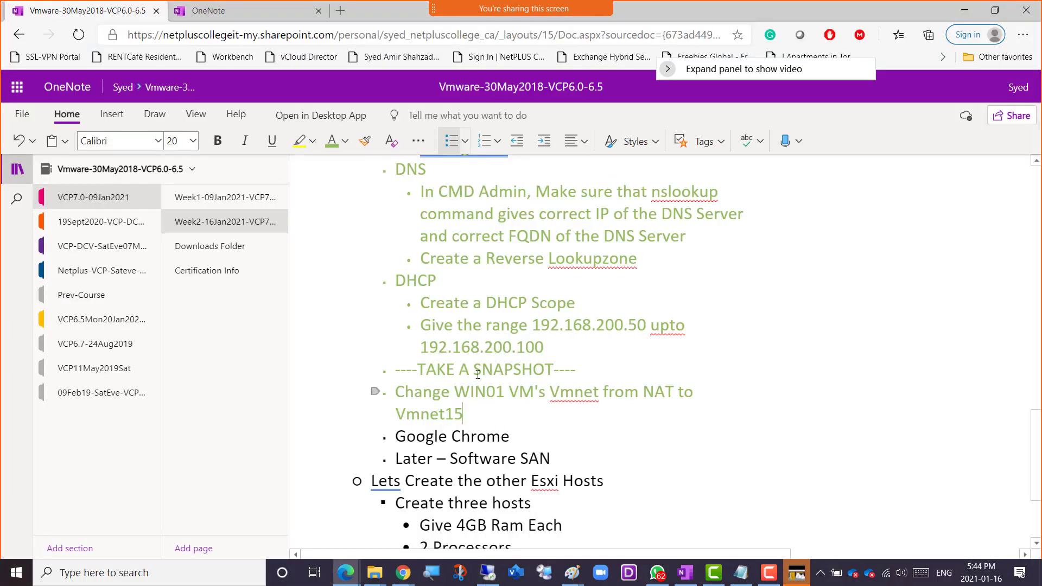
scroll(499, 483, down, 1)
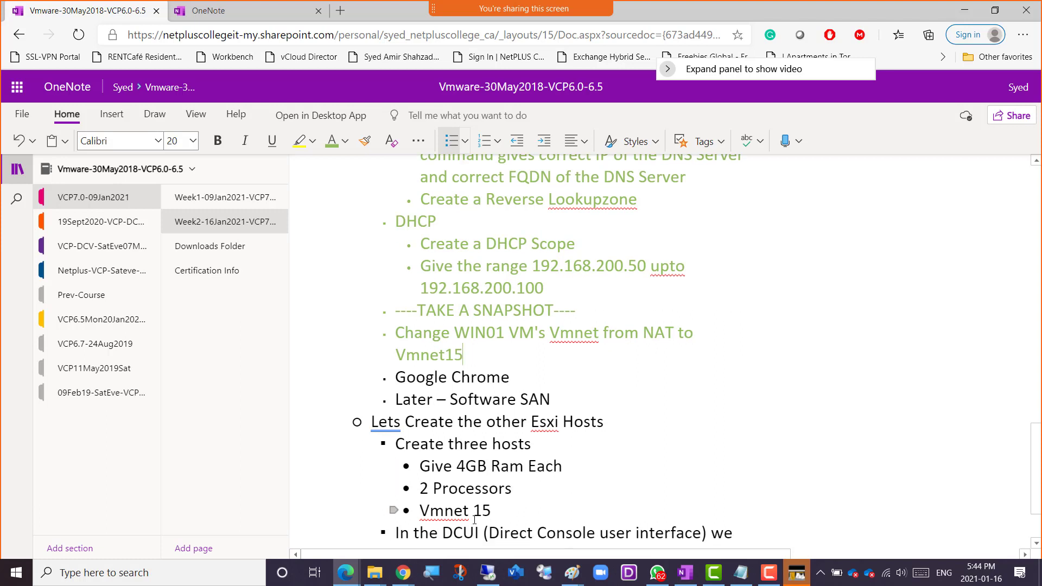
double_click(451, 445)
double_click(451, 466)
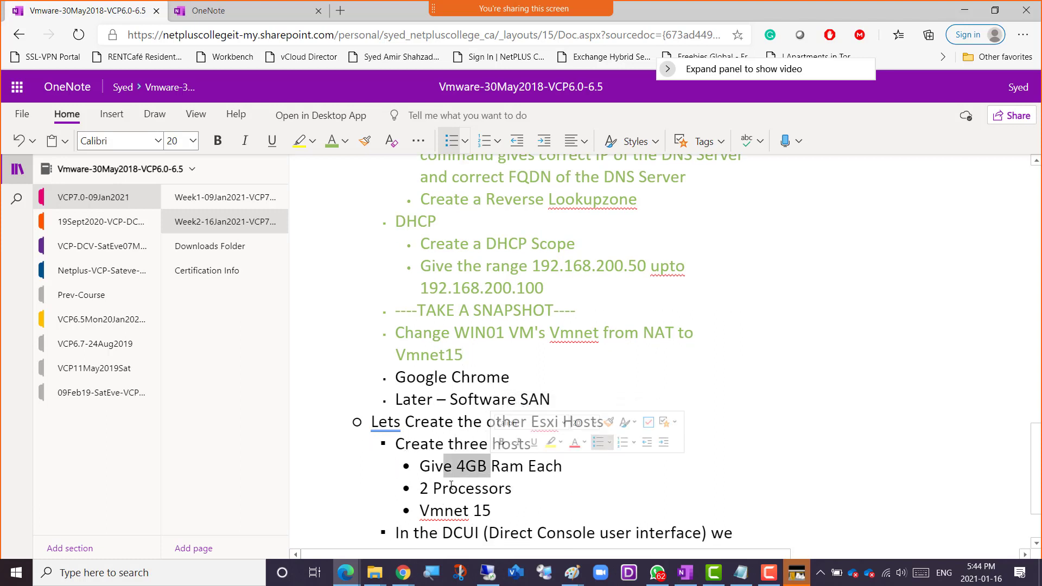
drag(443, 488, 494, 484)
click(494, 434)
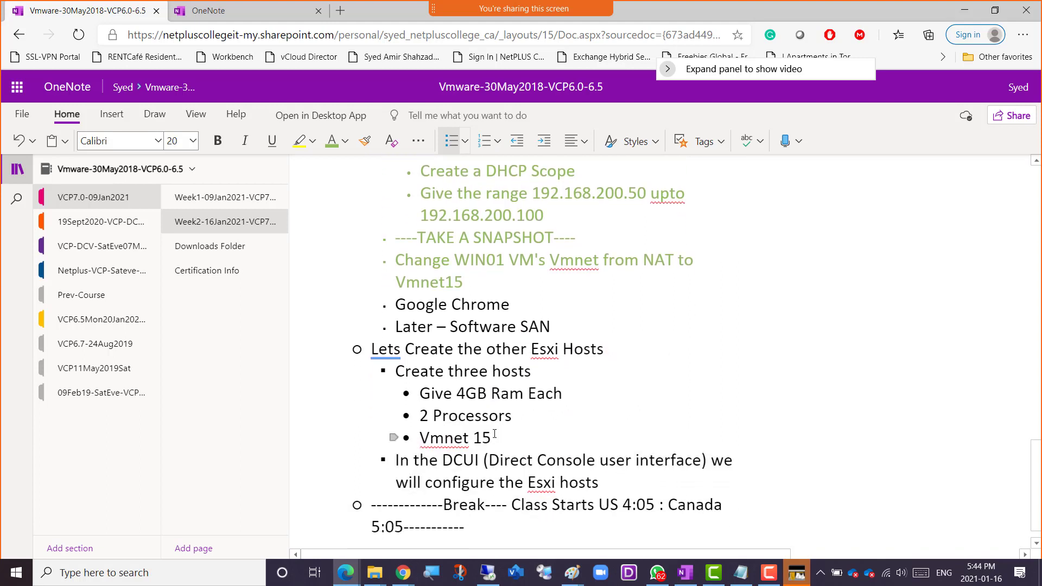
drag(495, 435, 468, 432)
Add the sub-item "Give Hdd as 200GB" below "Vmnet 15" in the "Create three hosts" list.
click(507, 436)
key(Return)
text(Gi)
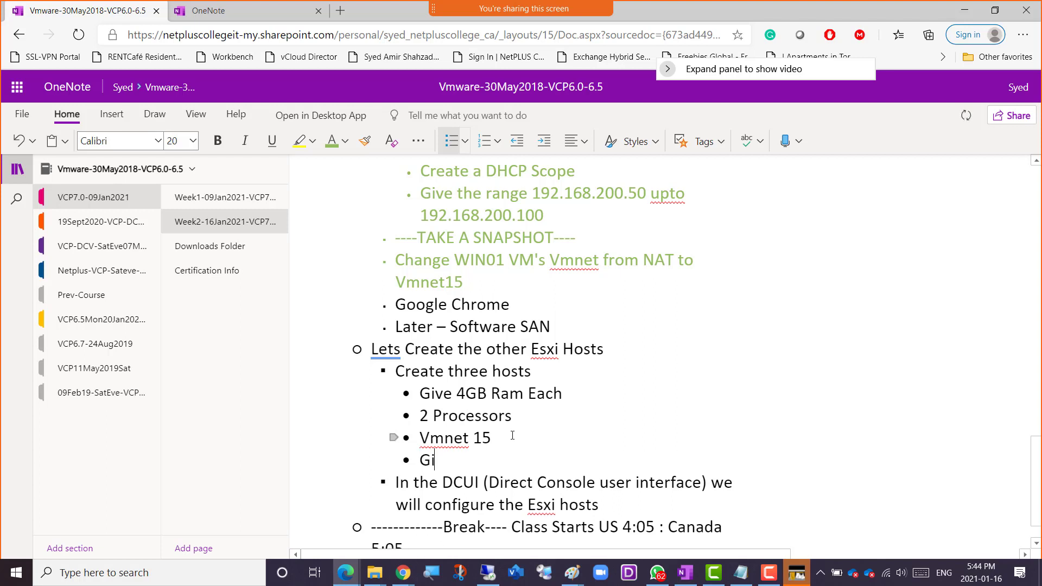
text(ve HDd)
key(BackSpace)
key(BackSpace)
key(BackSpace)
text(dd as 200GB)
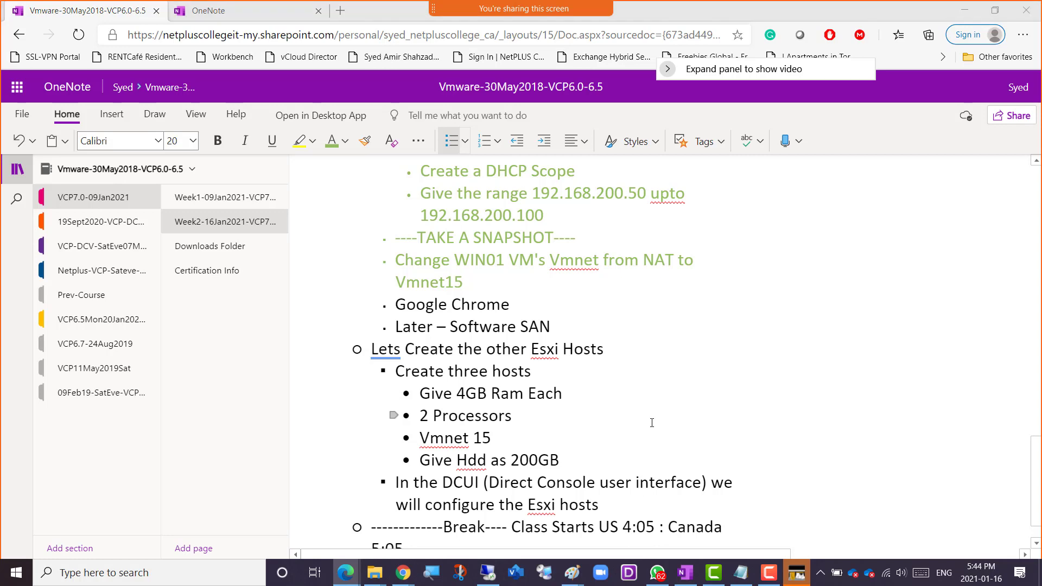
Switch to the Paint lab diagram and add the text labels "2GB" beside Win01 and "4GB" beside Esxi01.
key(alt+Tab)
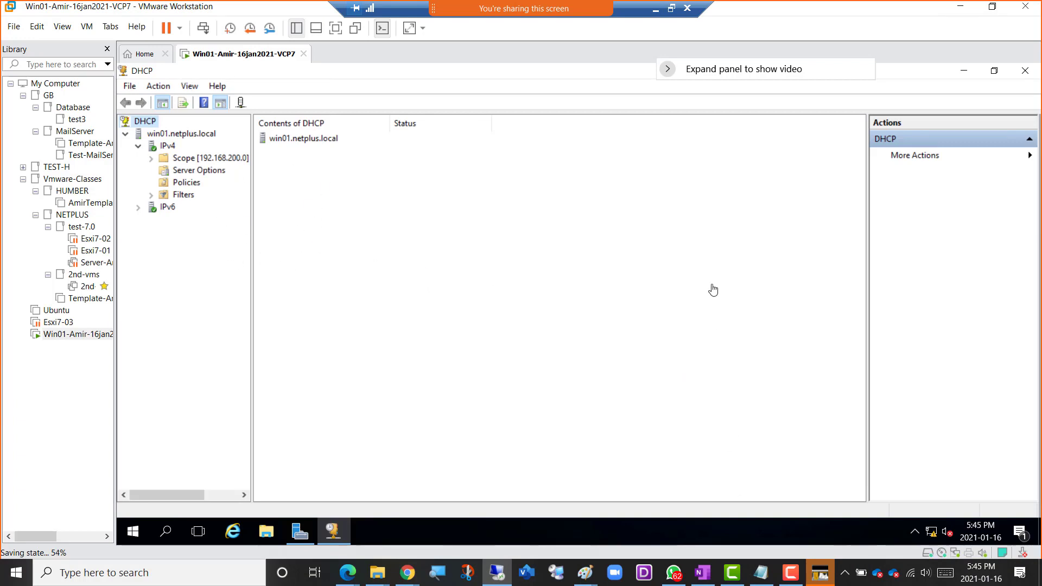
click(673, 10)
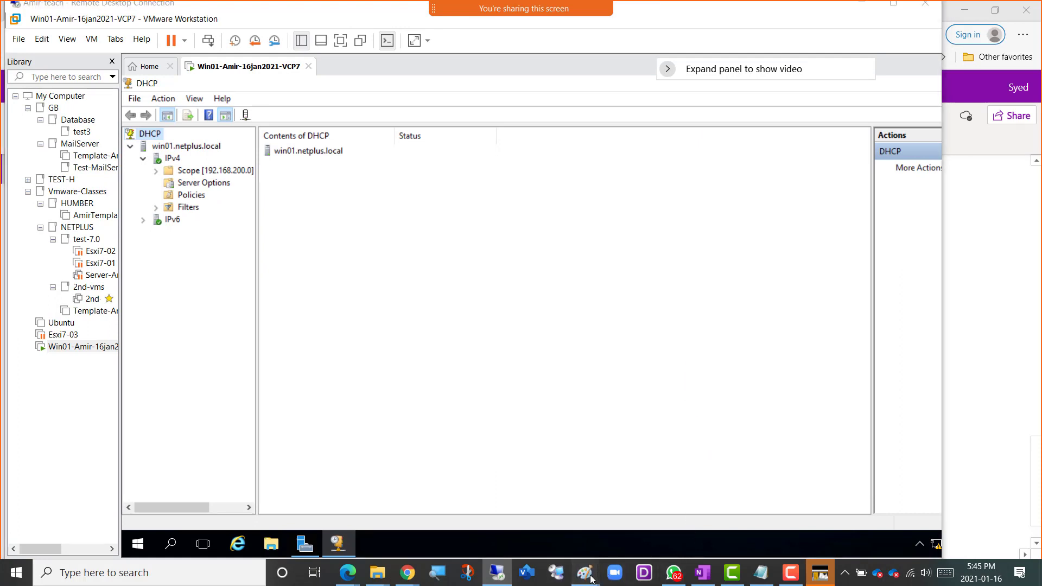
mouse_move(585, 573)
click(711, 524)
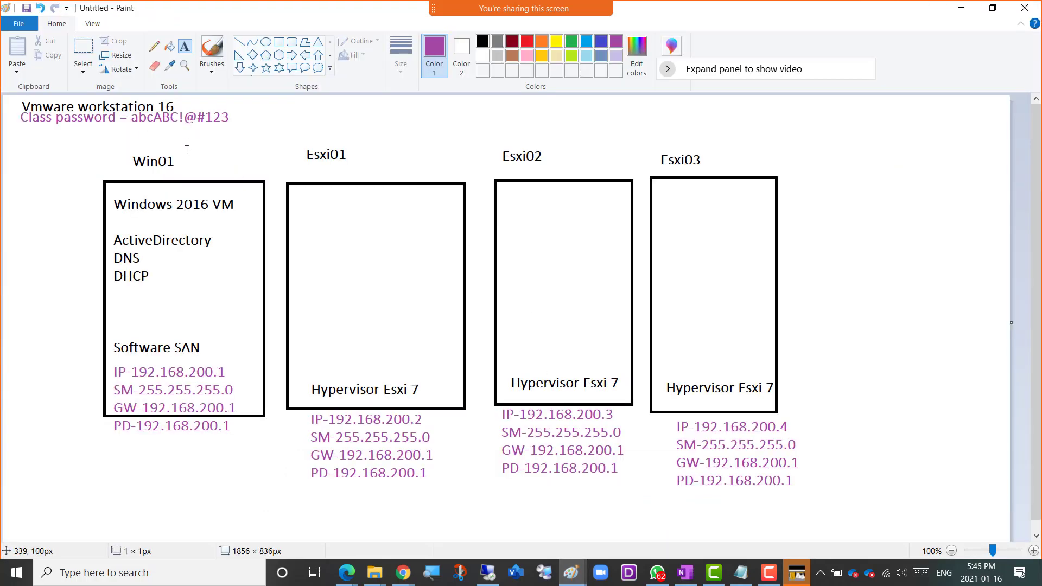
click(185, 139)
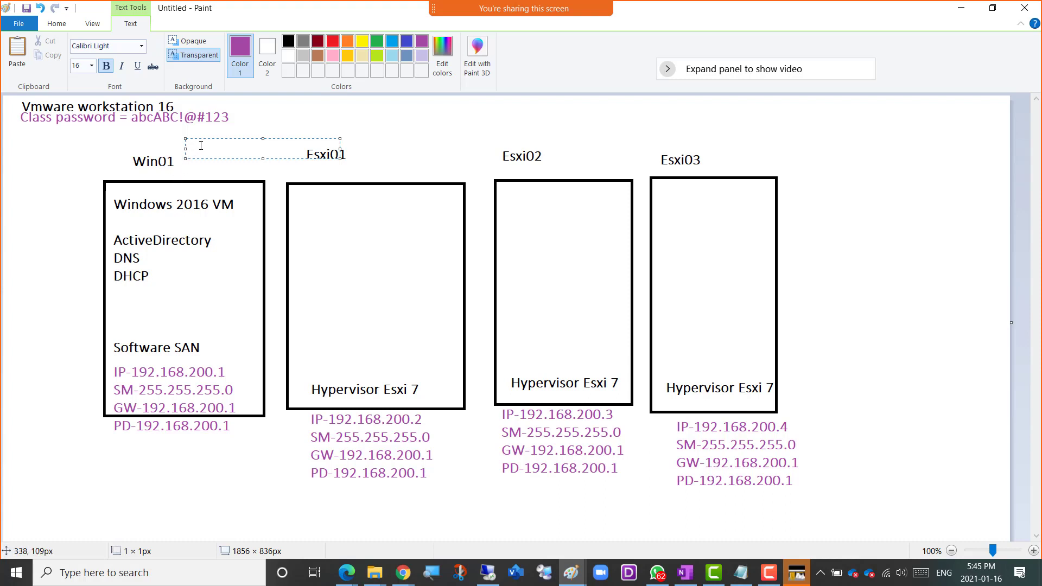
text(2GB)
click(367, 143)
text(4GB)
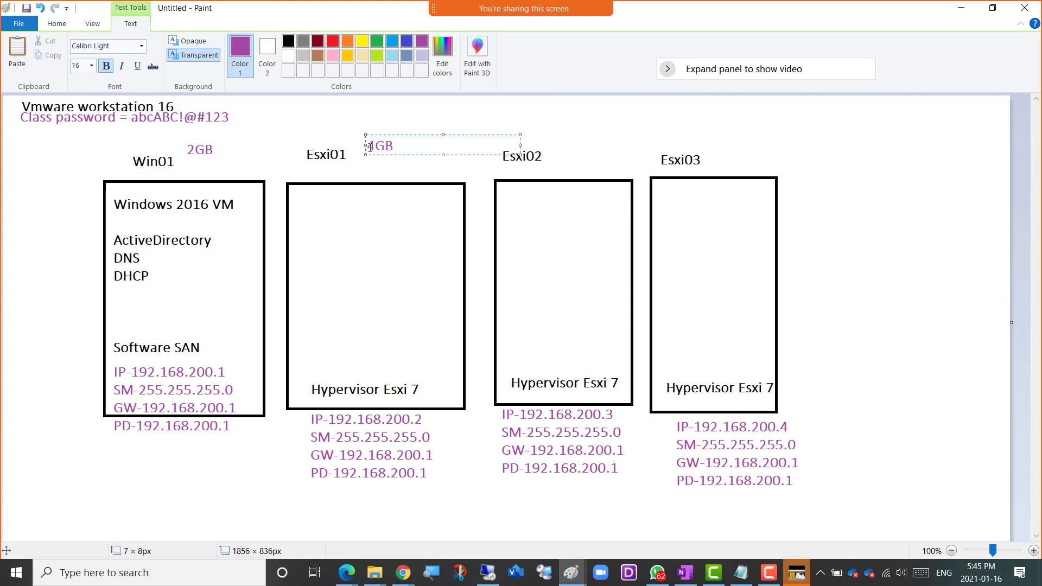
Copy the "4GB" label from Esxi01 and place it above Esxi02 and Esxi03 in the diagram.
drag(371, 146, 401, 145)
key(ctrl+c)
click(536, 140)
key(ctrl+v)
click(705, 136)
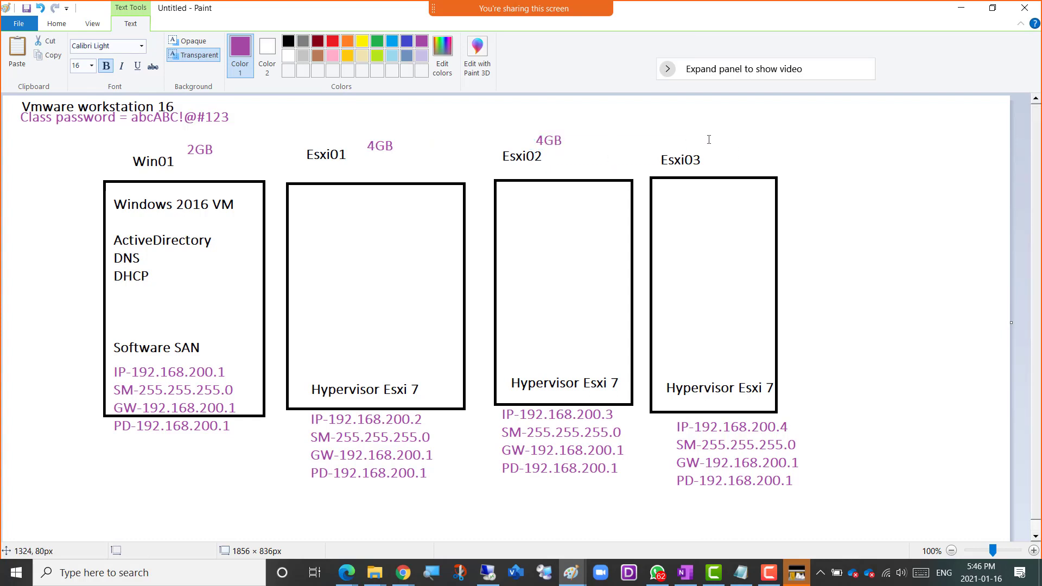
click(708, 130)
key(ctrl+v)
click(876, 229)
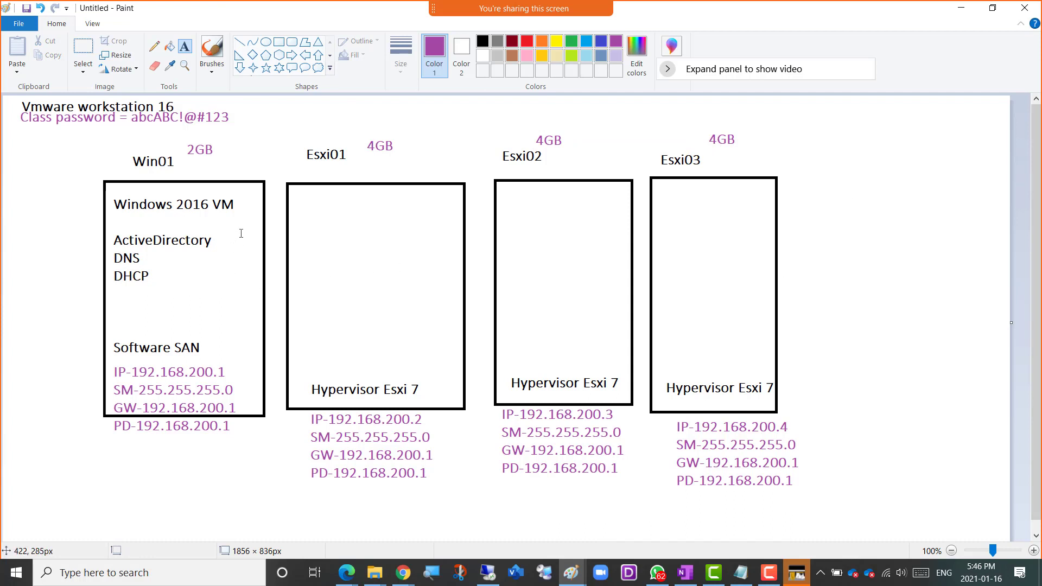
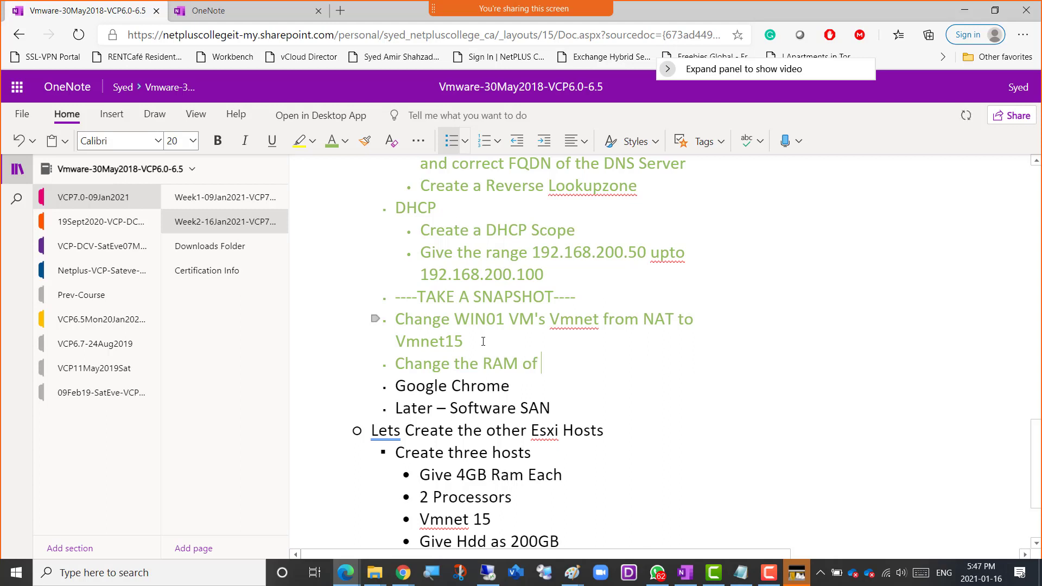
Complete the OneNote line so it reads "Change the RAM of Win01 to 2GB".
text(01 to 2GB)
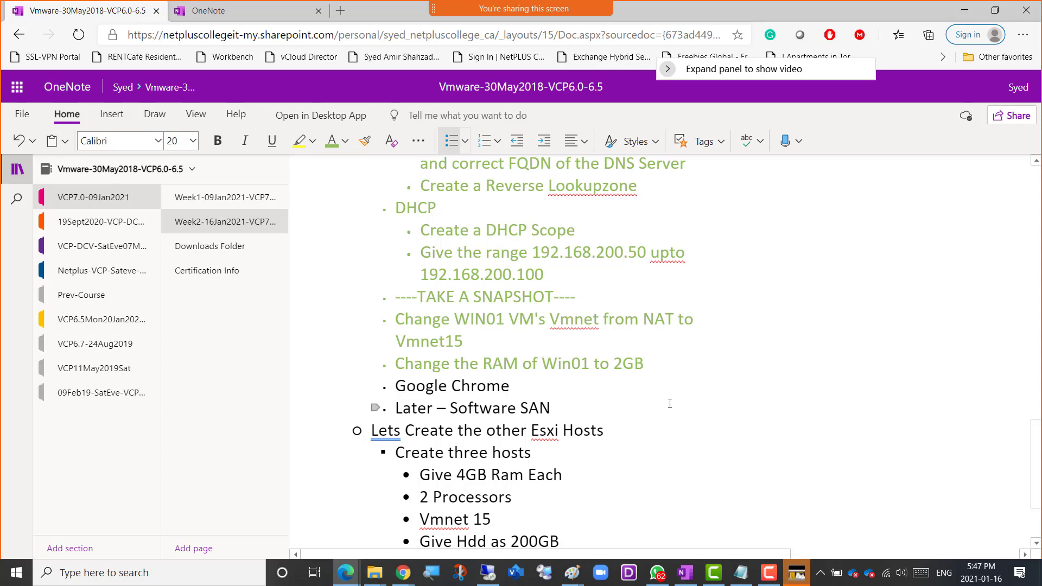
Switch to VMware Workstation, set the Win01 virtual machine's memory to 2 GB and power it on.
key(alt+Tab)
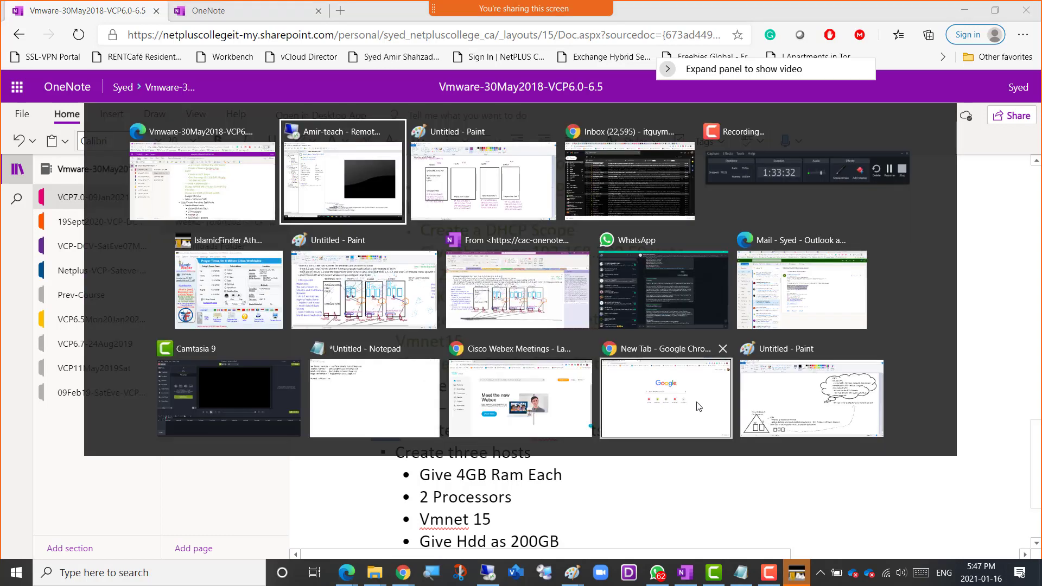
click(320, 209)
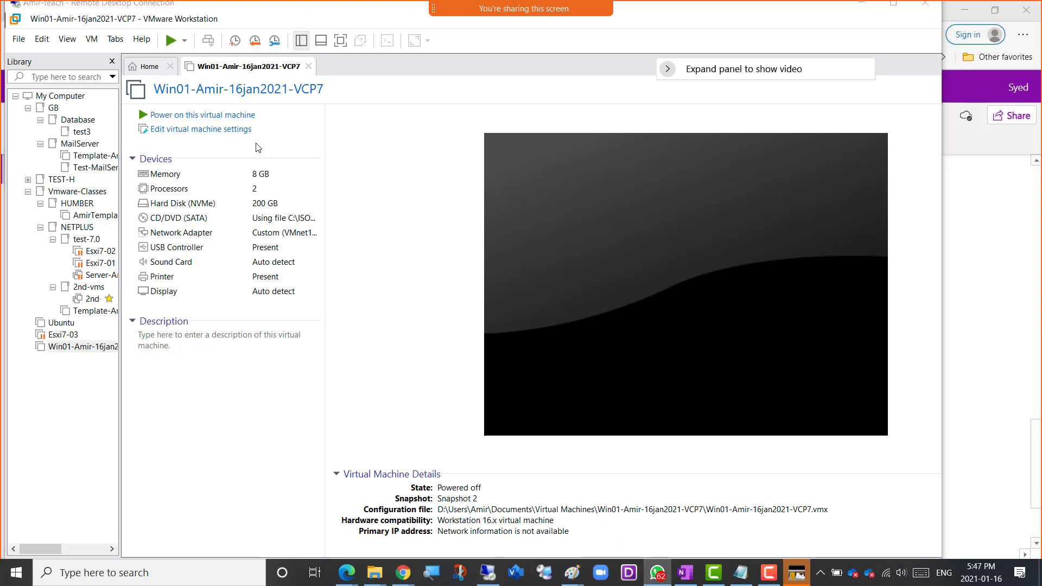
click(264, 178)
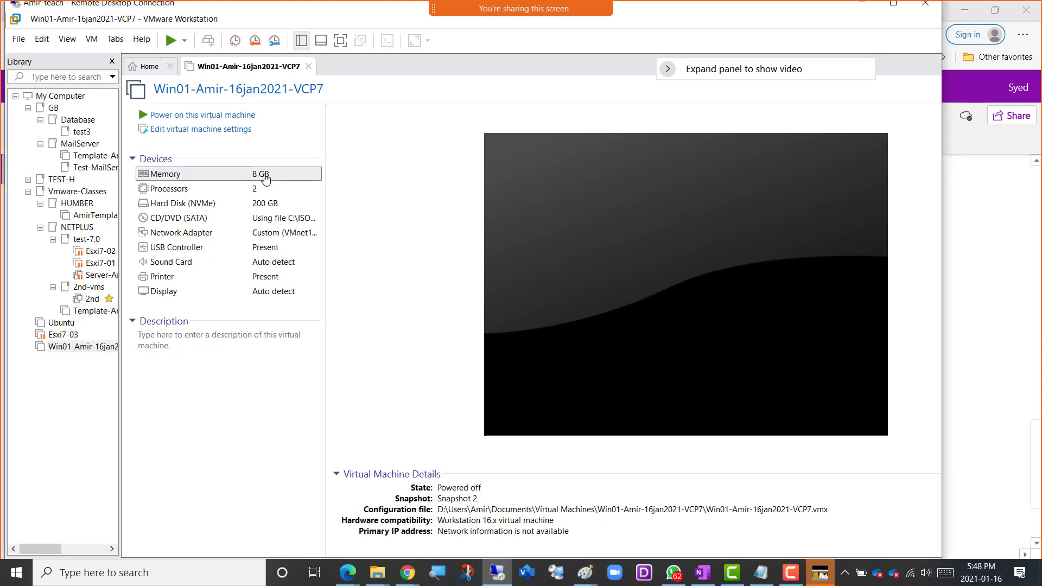
double_click(266, 180)
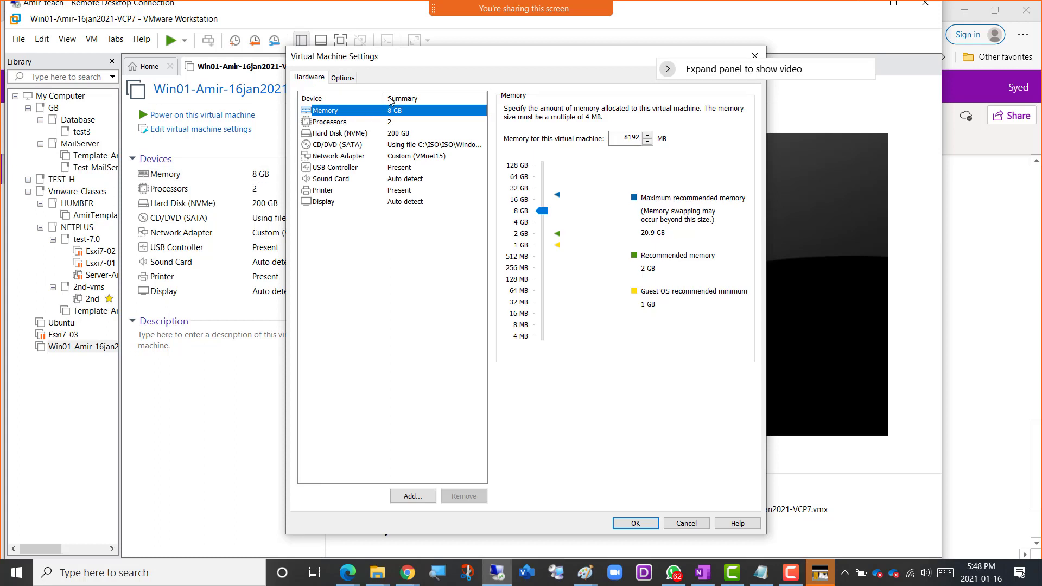
click(525, 234)
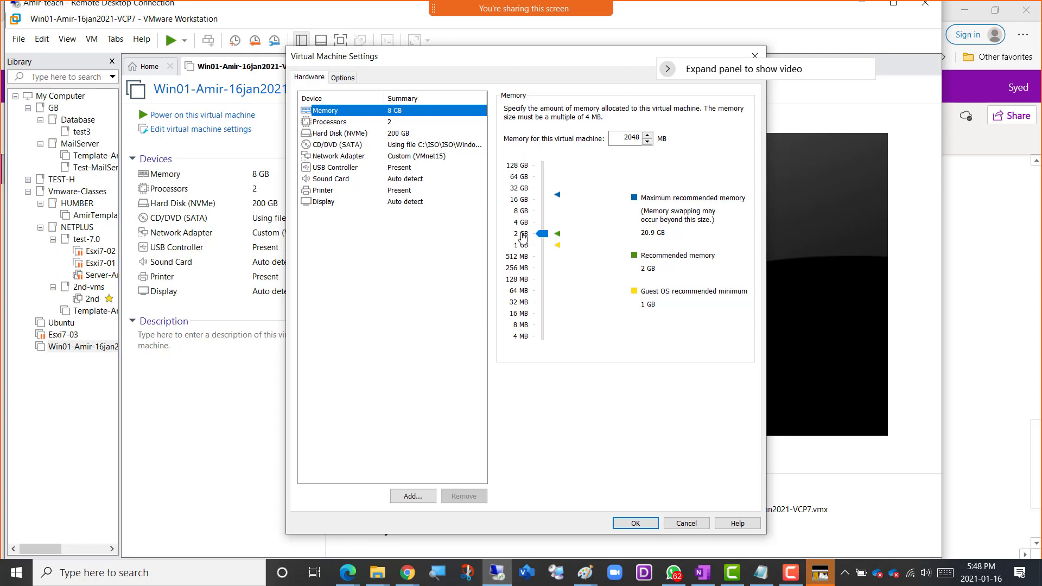
click(634, 524)
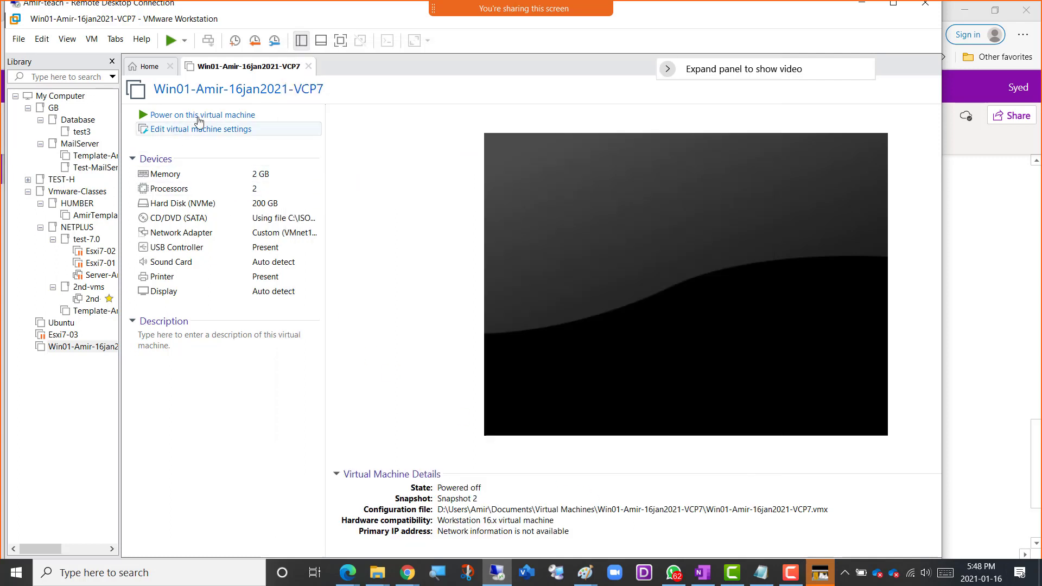
click(204, 116)
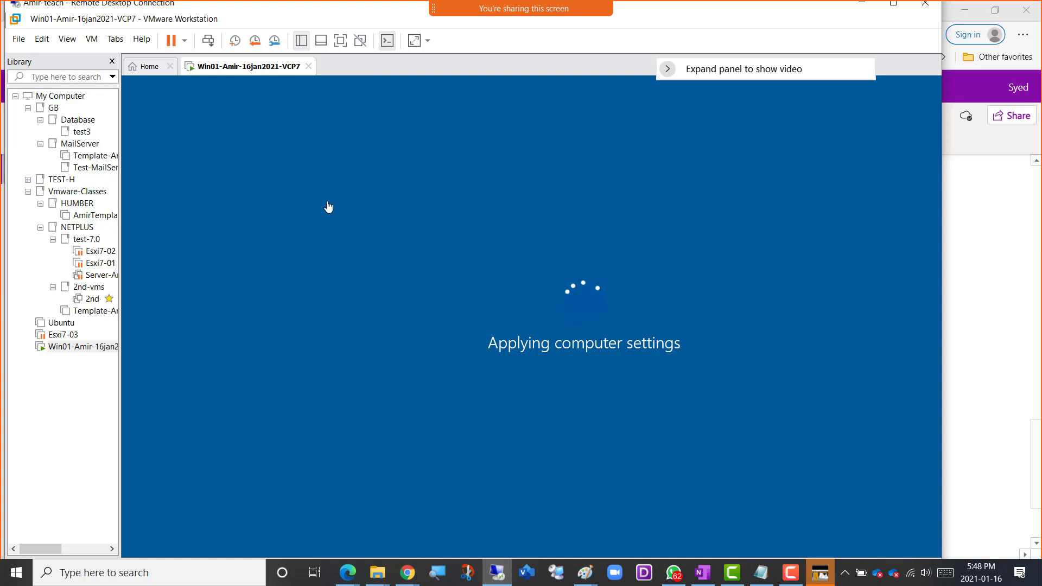
Start a new typical virtual machine that installs from an installer disc image file, and browse for its ISO.
click(140, 71)
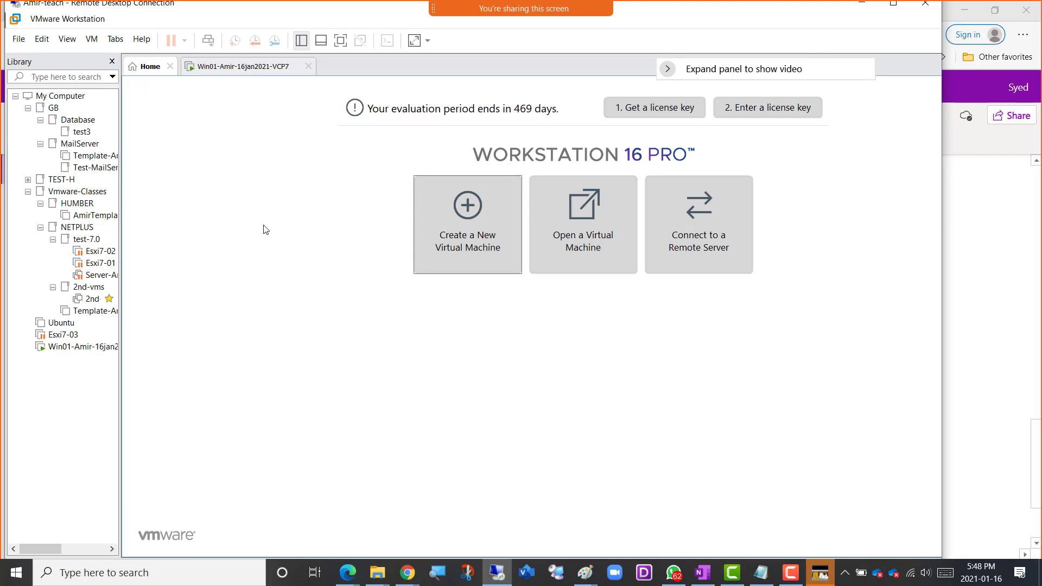
click(467, 232)
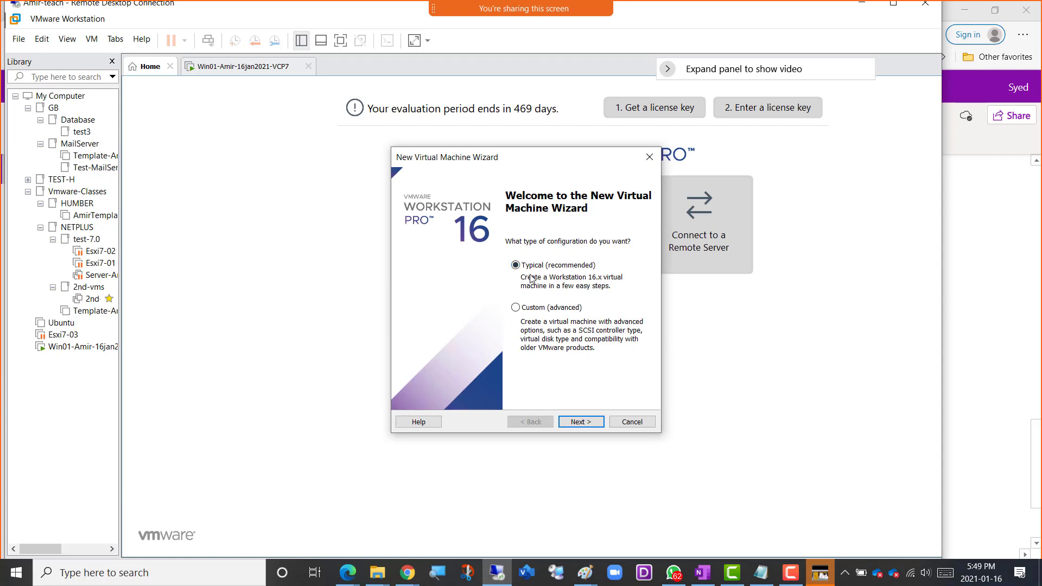
click(581, 423)
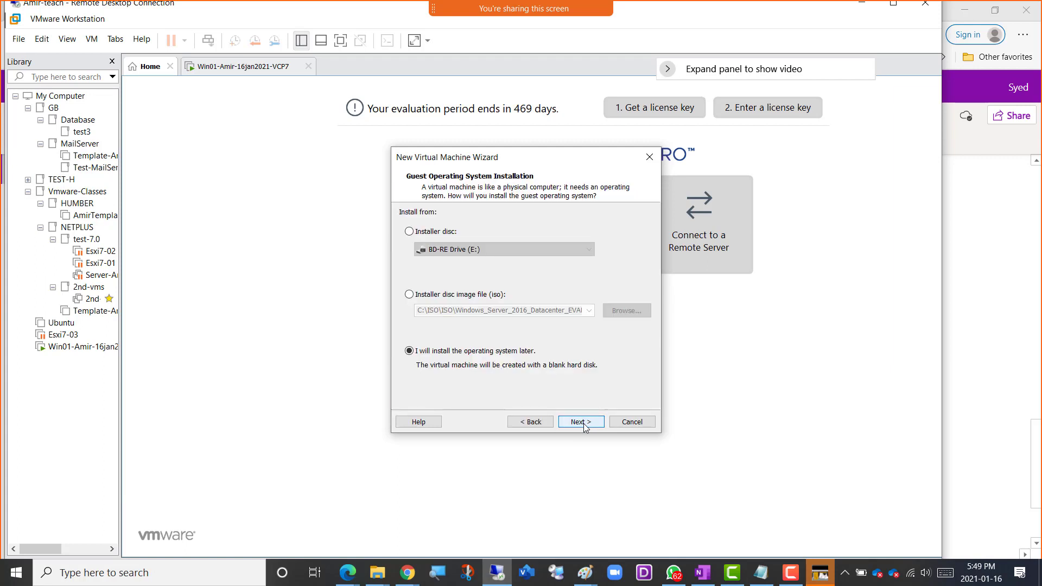
click(449, 296)
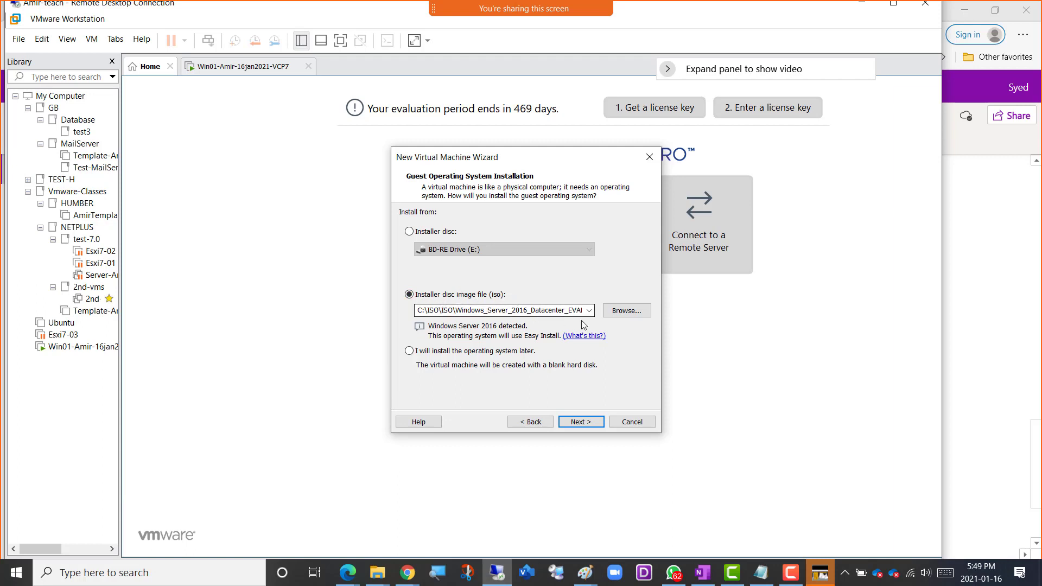
click(633, 315)
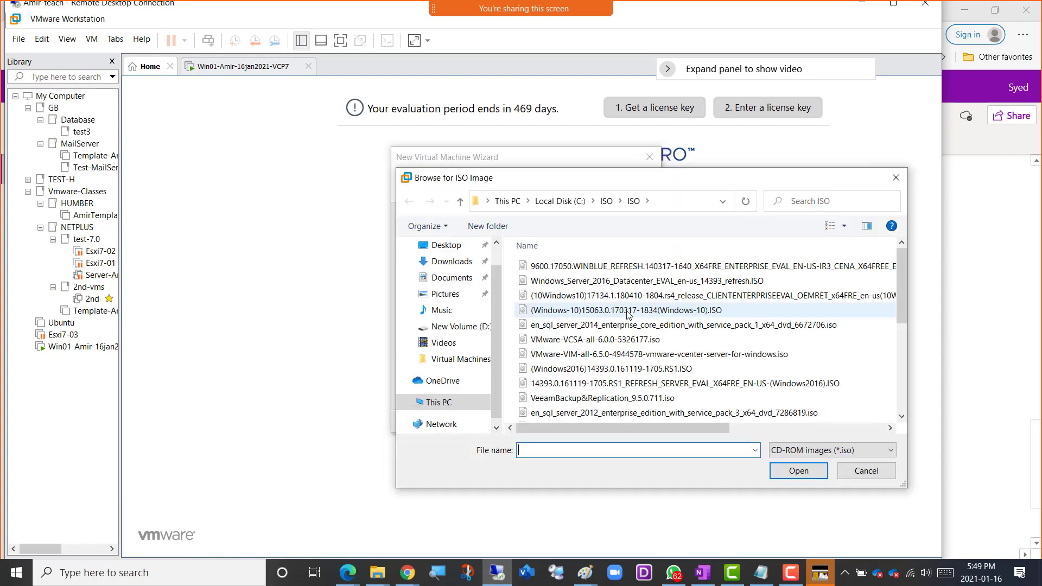
click(438, 402)
double_click(722, 405)
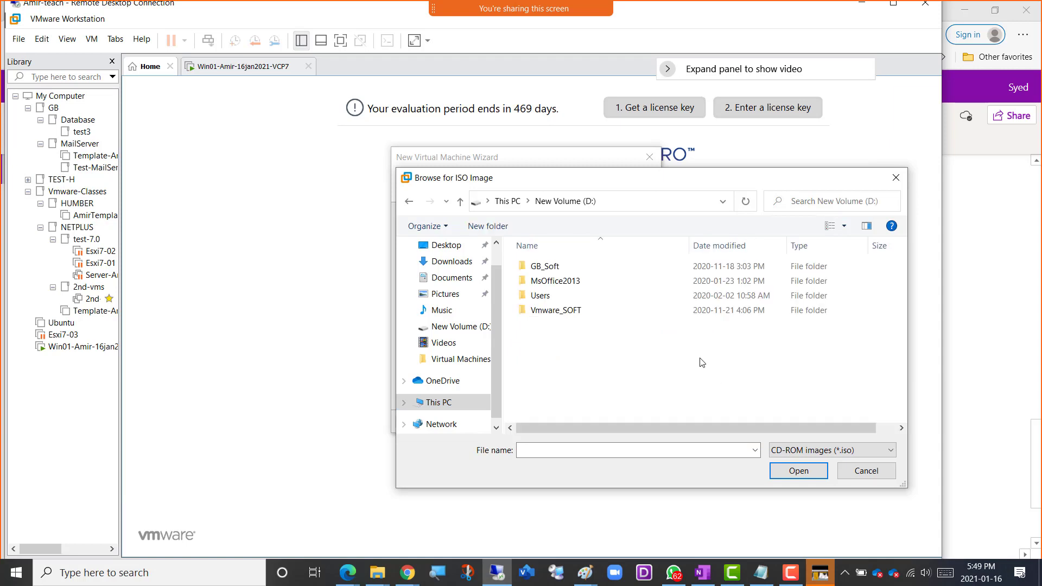
double_click(549, 313)
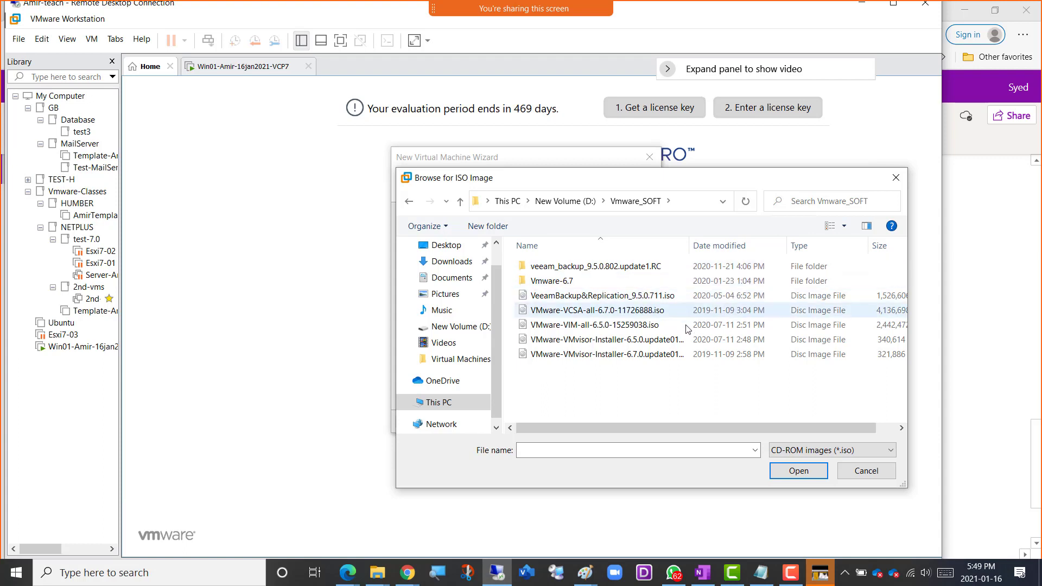
click(567, 201)
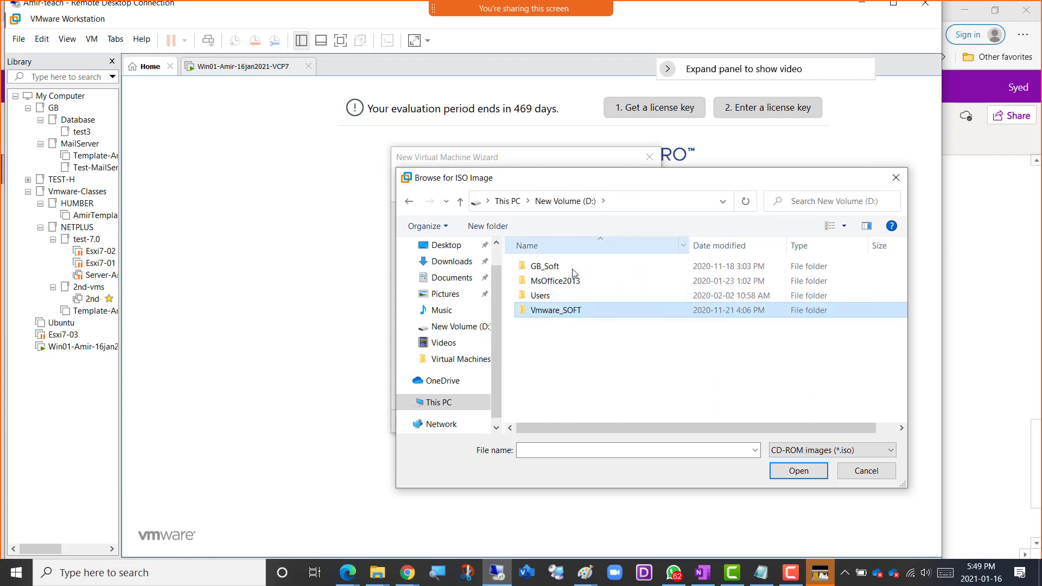
Choose the VMware-VMvisor-Installer-7.0U1 ISO from C:\ISO\Vmware_SOFT\Vmware7.0 as the installer image and continue to naming.
click(441, 403)
double_click(595, 402)
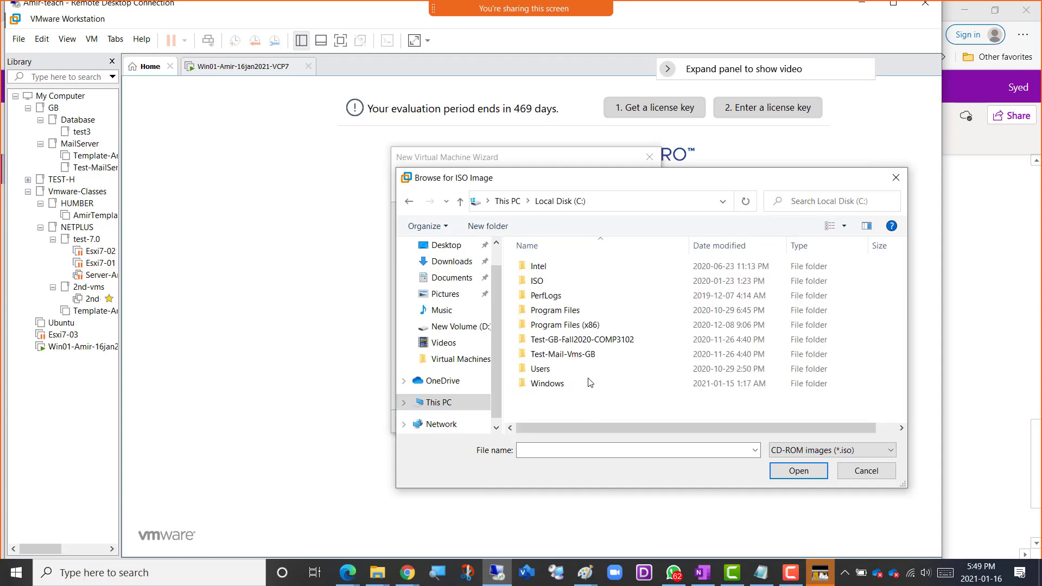
double_click(552, 286)
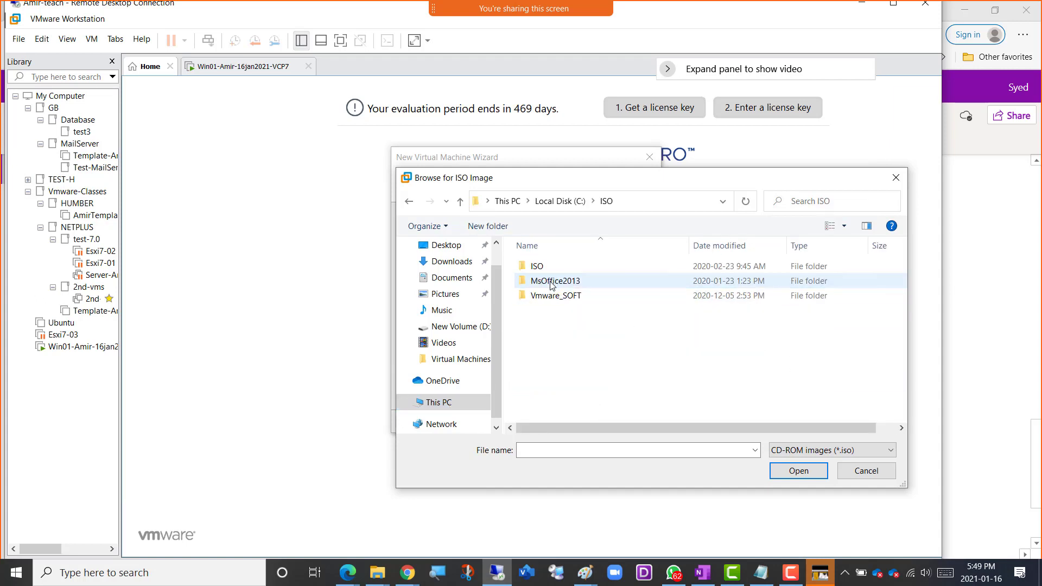
double_click(557, 297)
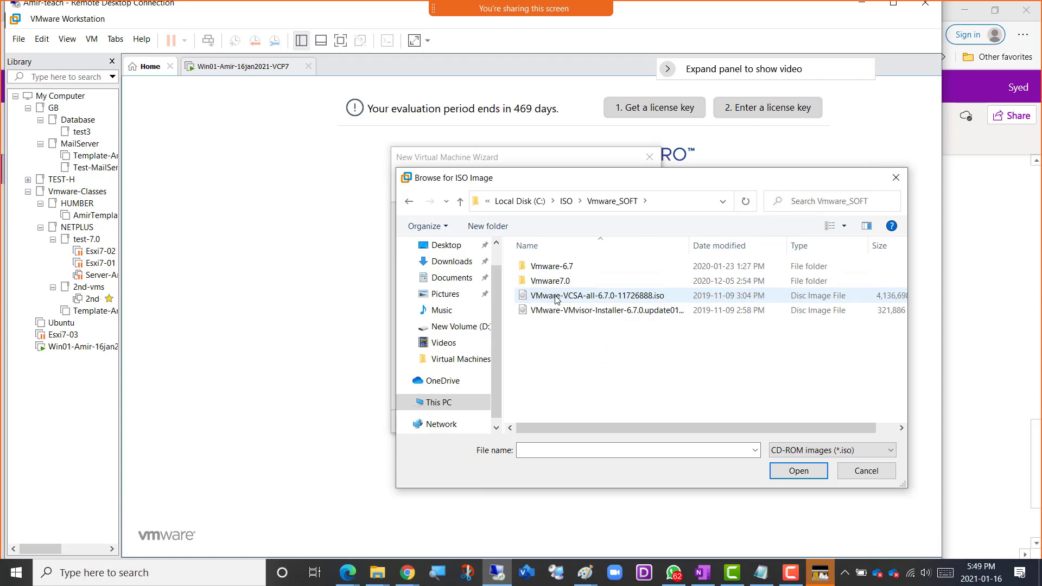
double_click(550, 281)
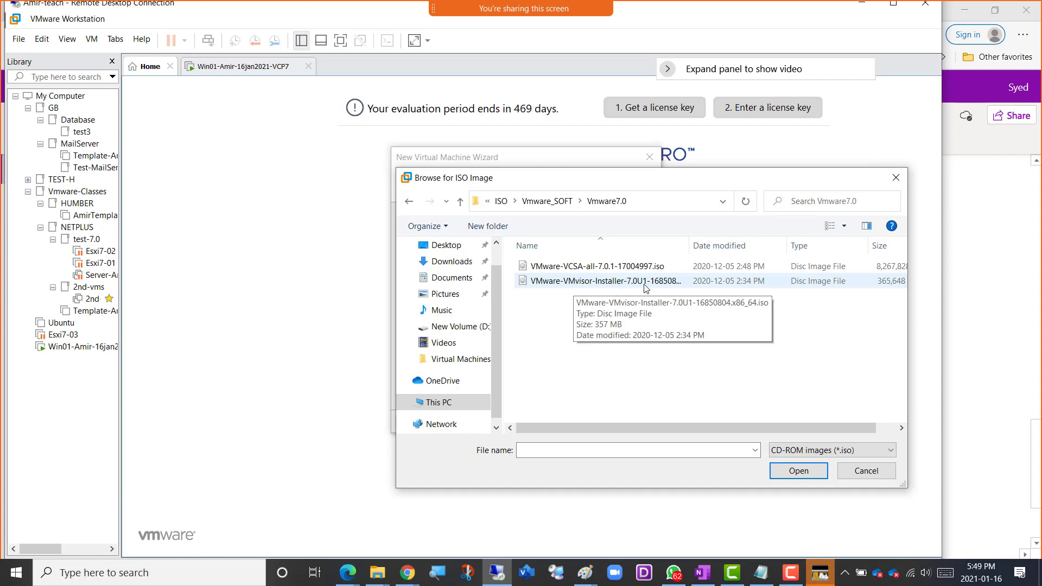
double_click(580, 281)
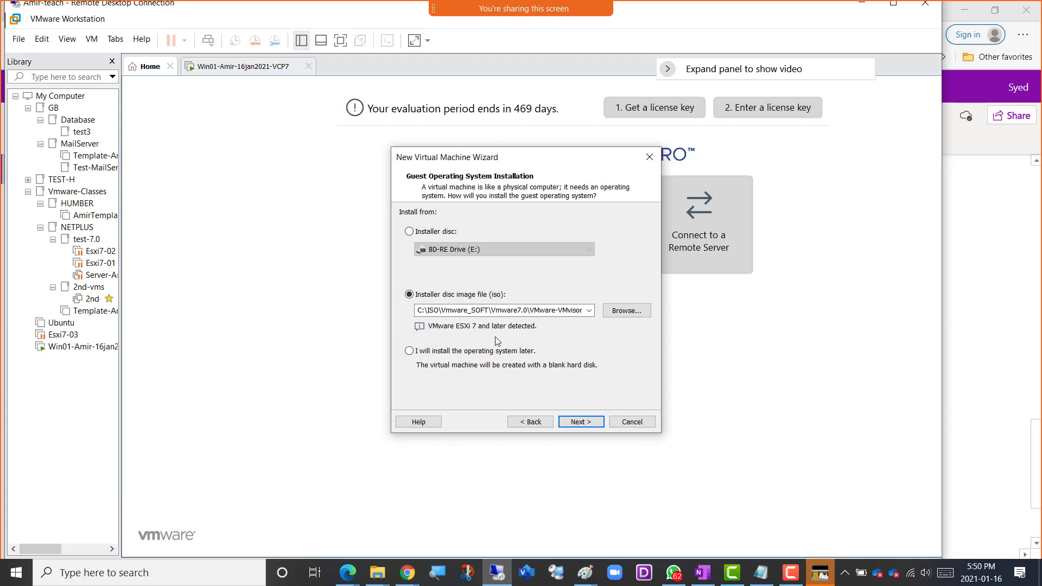
click(579, 422)
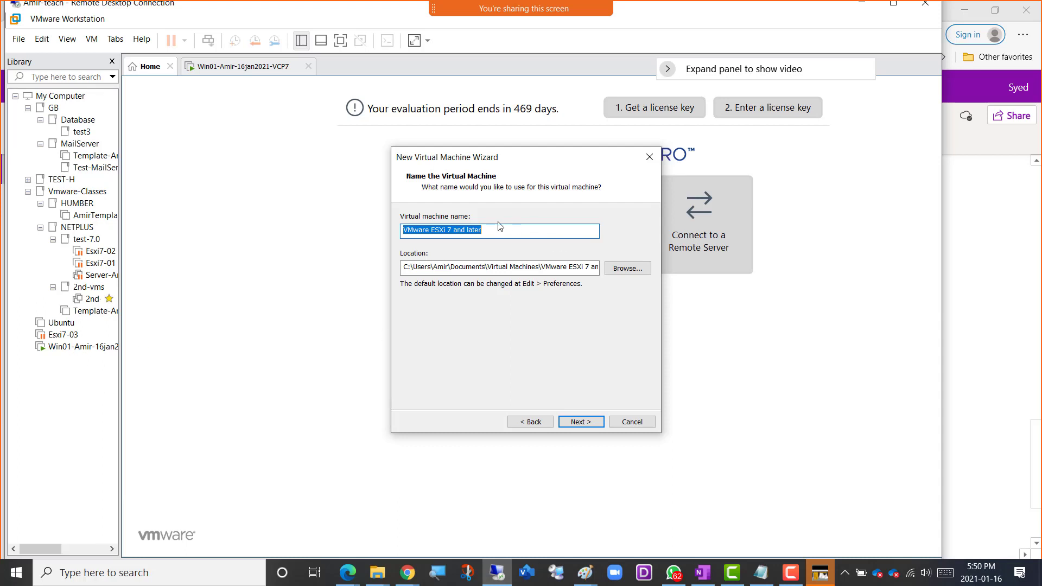
Name the virtual machine Esxi01 plus the owner's first name, 16Jan2021 and VCP7.0, separated by hyphens, and copy the full name.
text(Esxi01-Amir-)
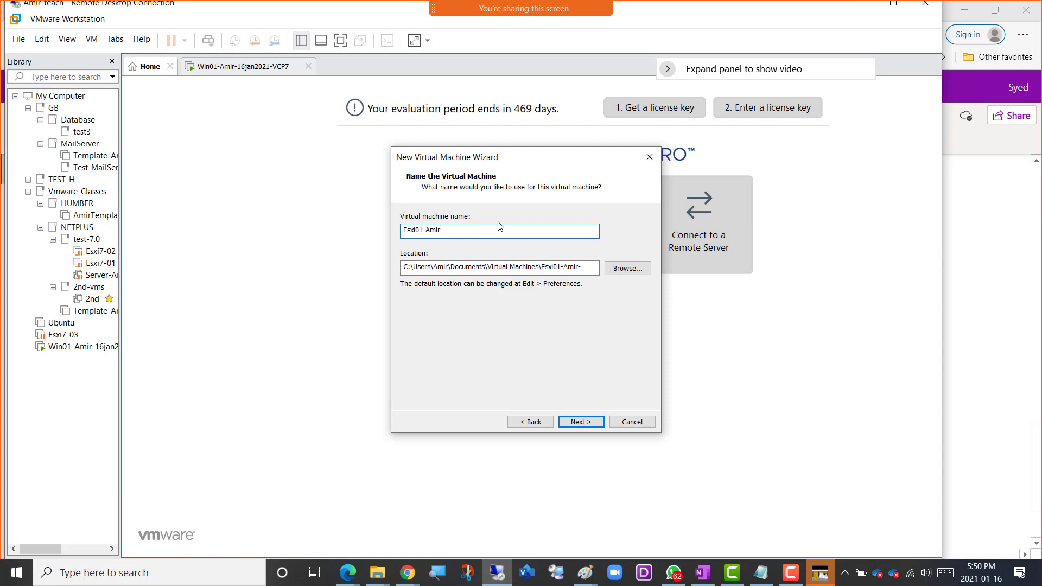
text(an2021-VCP7.0)
drag(515, 232, 399, 225)
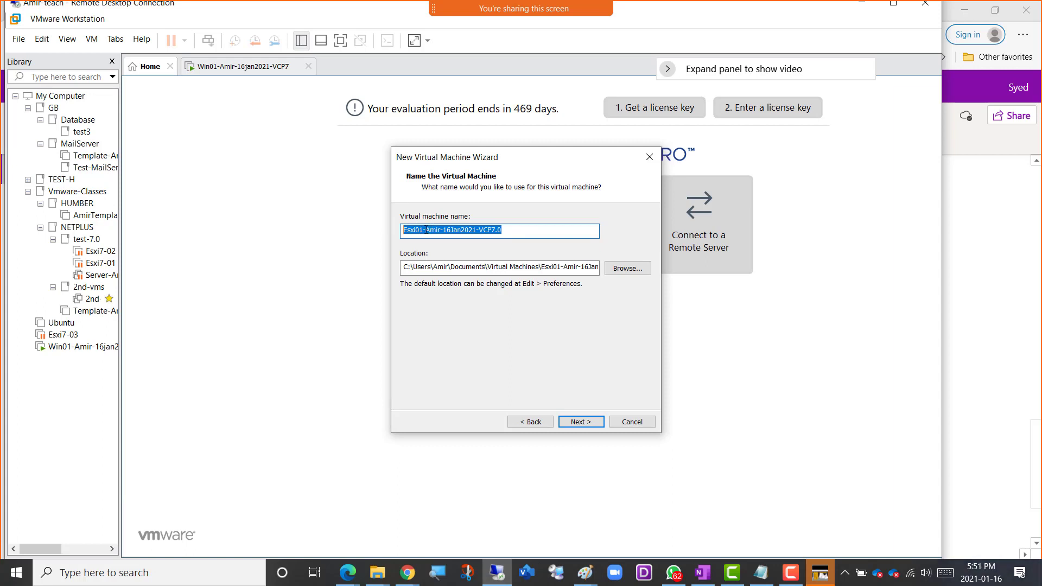
right_click(432, 231)
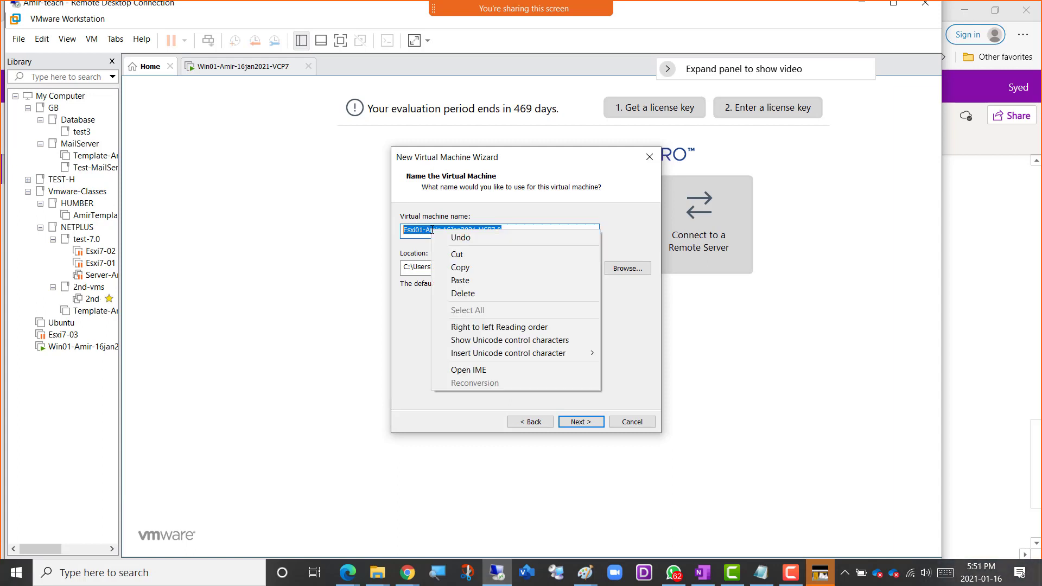
click(465, 268)
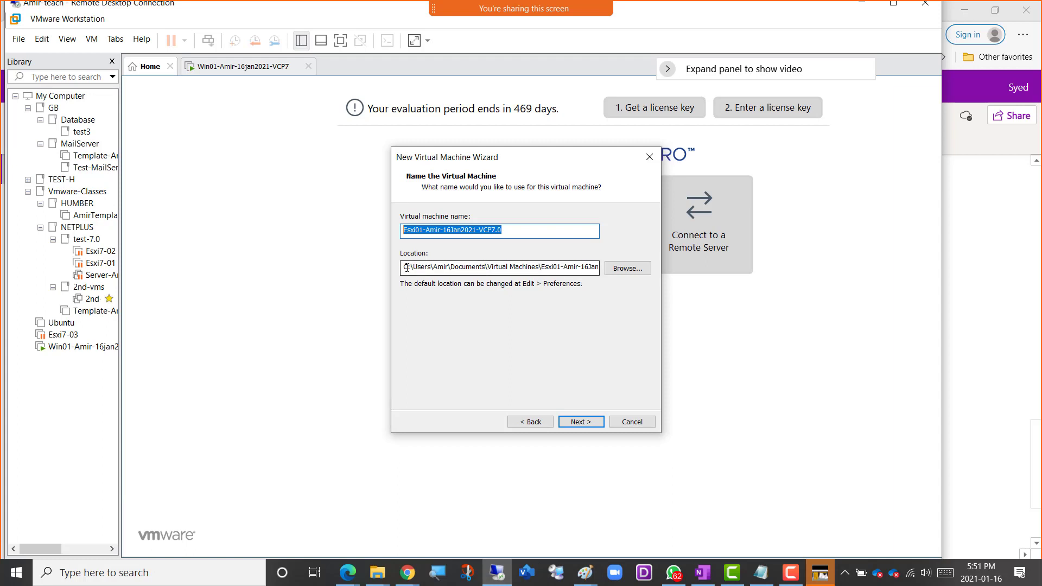
Change the new virtual machine's storage location to drive D, keeping the same folder path, and continue.
drag(407, 267, 402, 267)
text(d)
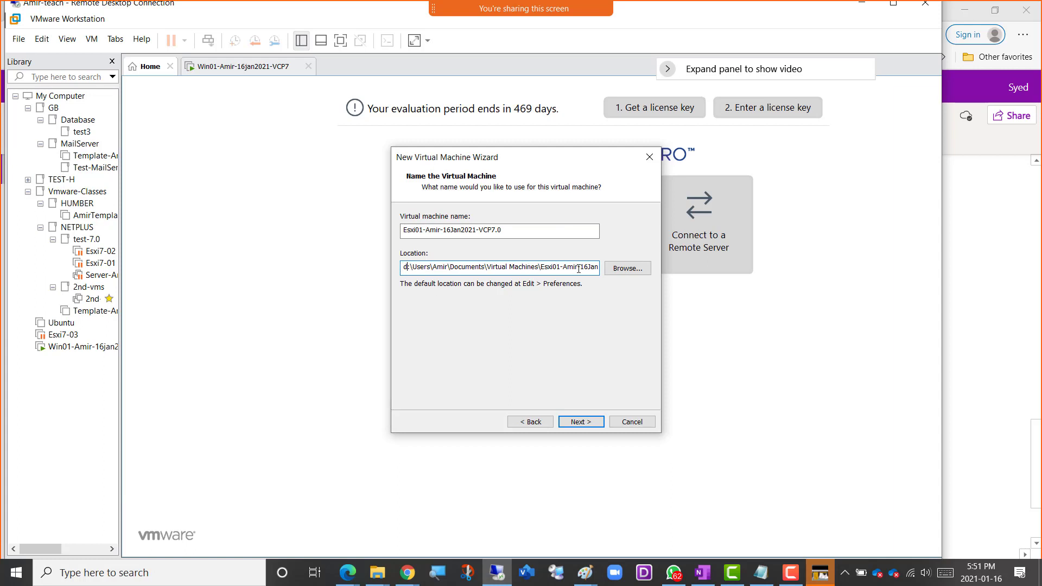
click(583, 427)
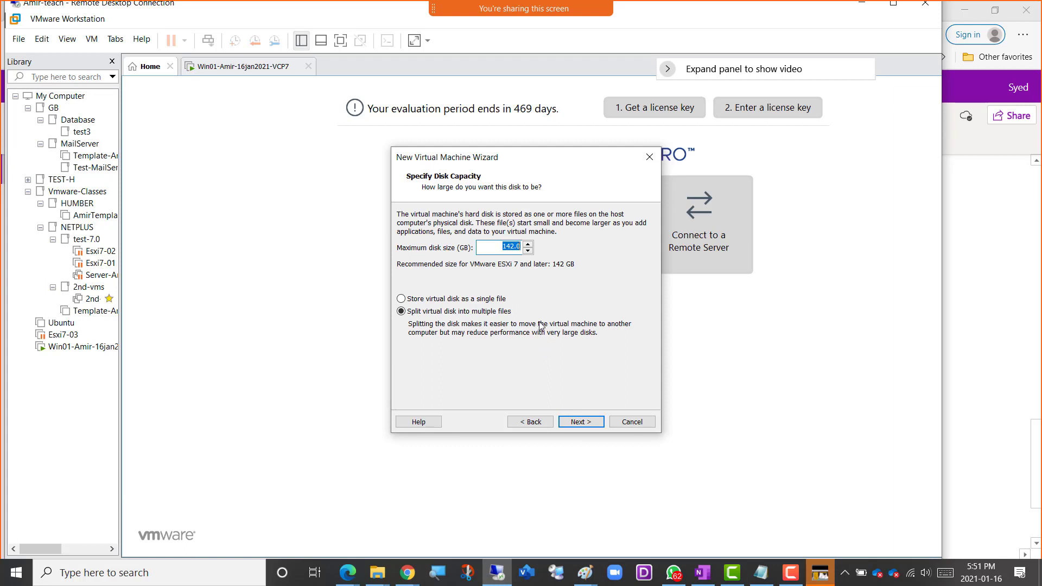
Set the maximum disk size to 200 GB and store the virtual disk as a single file.
text(200)
click(498, 299)
click(585, 423)
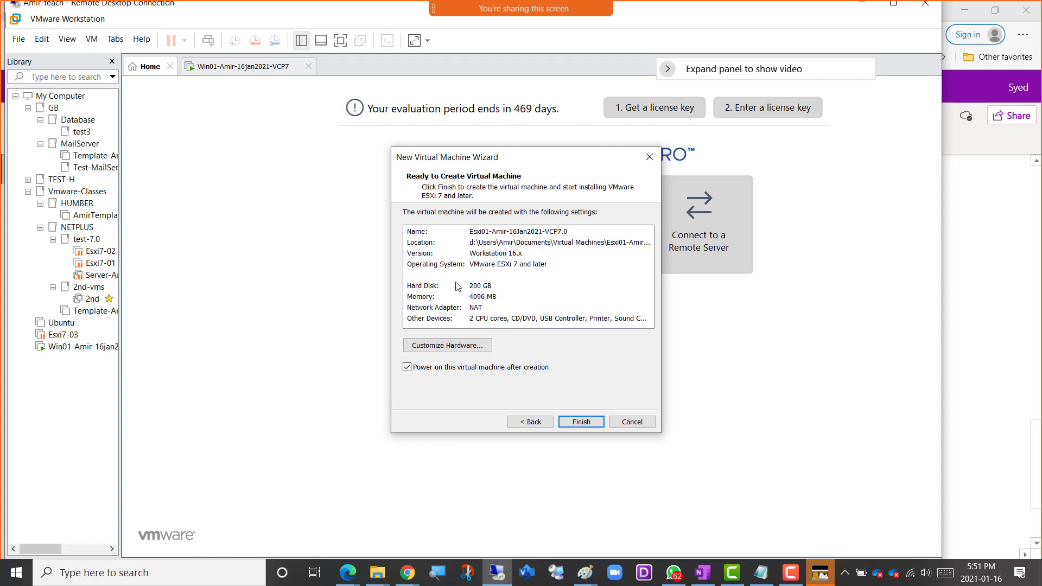
Customize the new virtual machine's hardware so its network adapter uses the custom virtual network VMnet15.
click(455, 347)
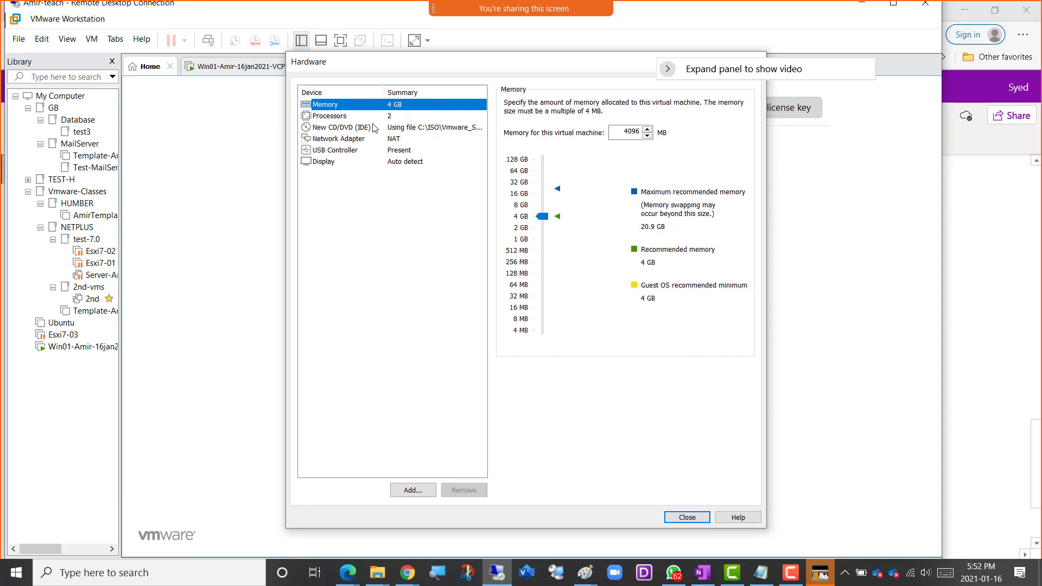
click(388, 143)
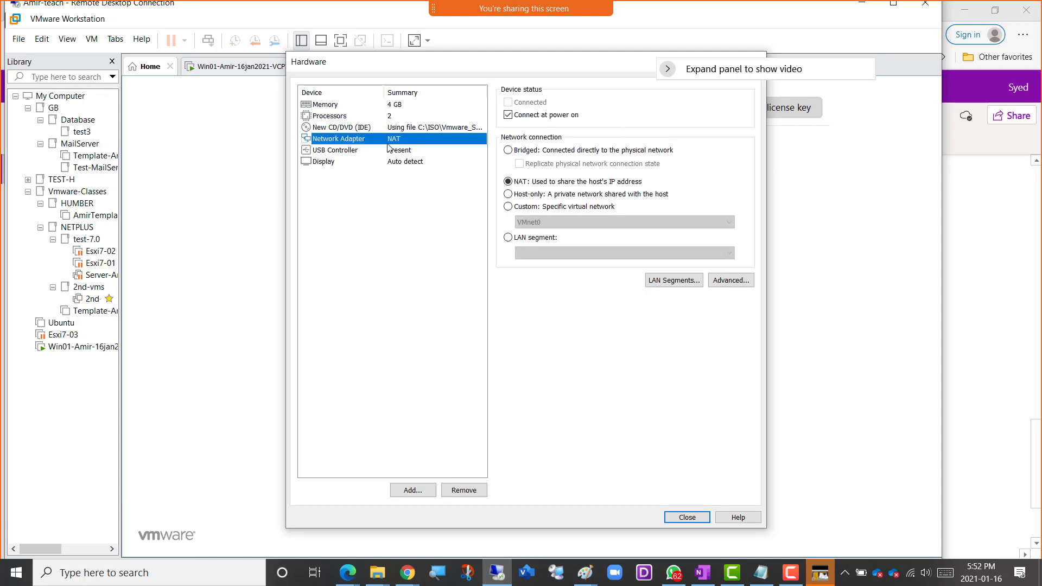
click(512, 208)
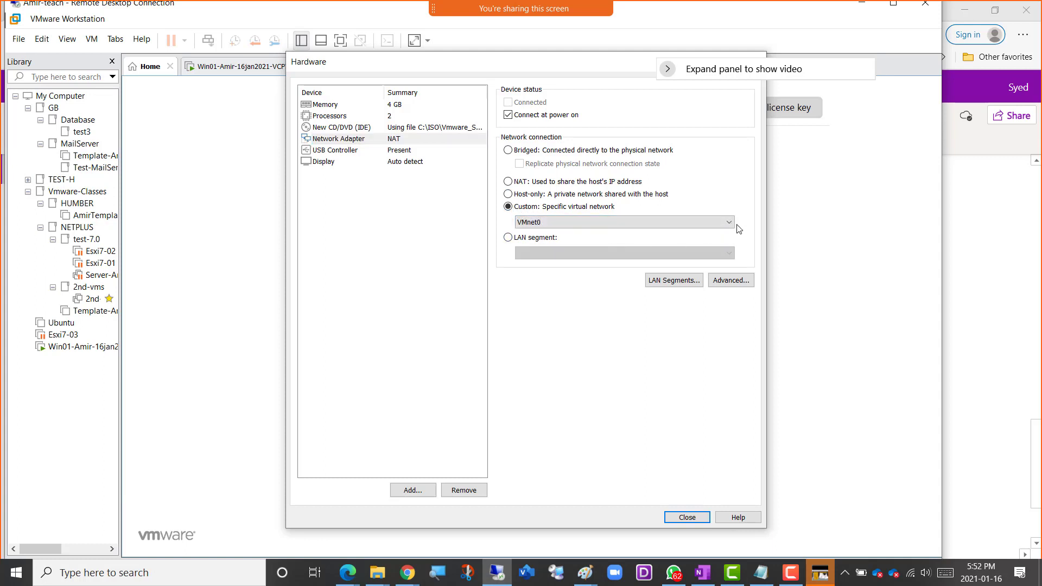
click(729, 222)
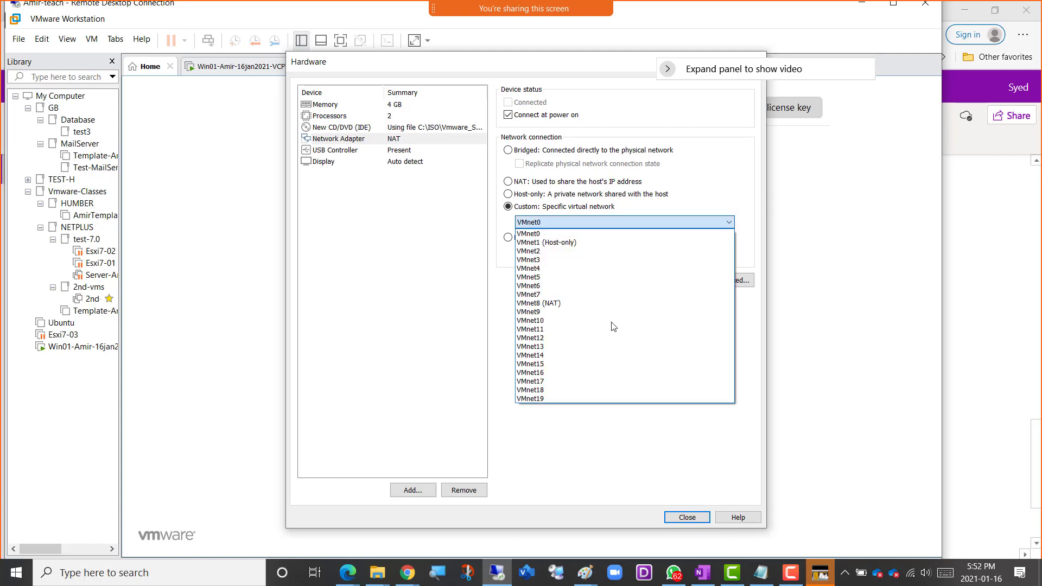
click(544, 365)
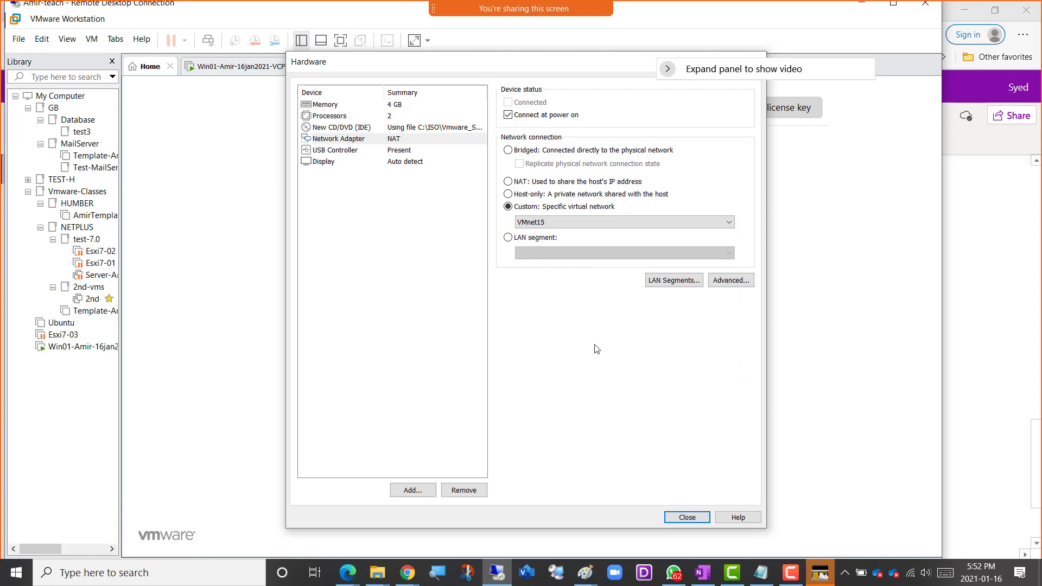
Accept the hardware settings and finish creating the Esxi01 virtual machine, powering it on after creation.
click(685, 519)
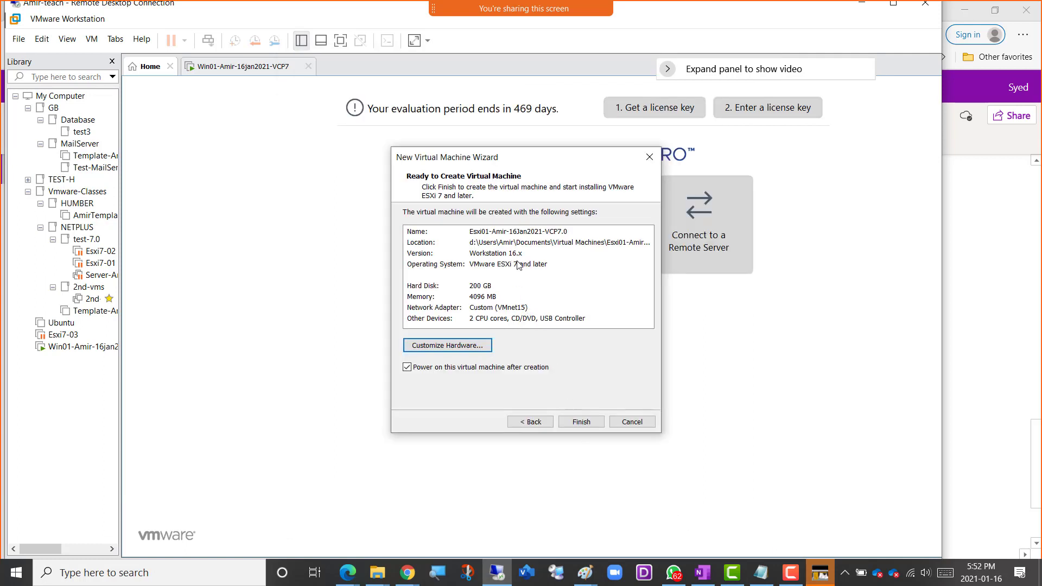
click(579, 424)
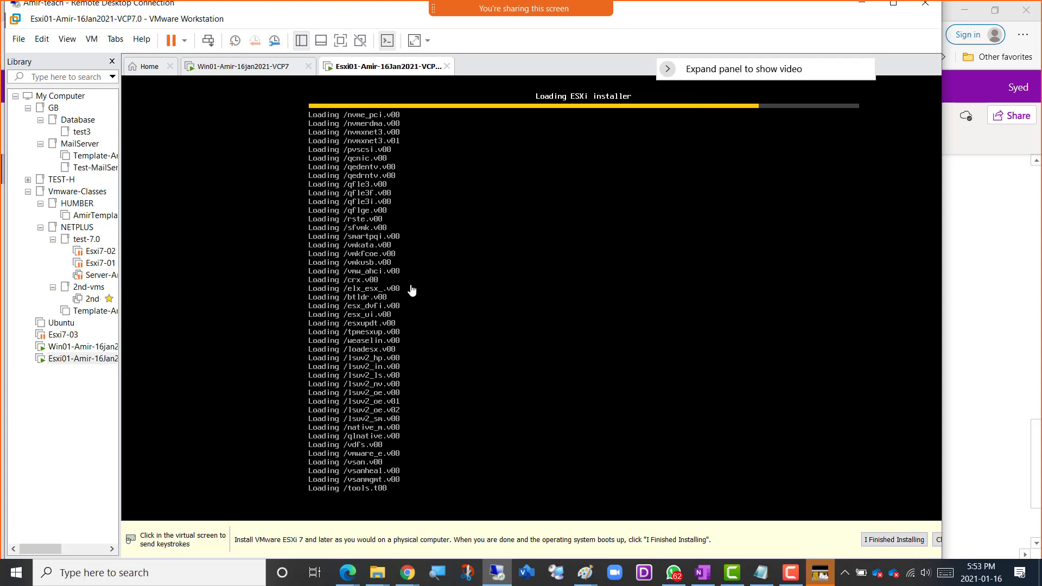
Begin another new virtual machine with the Typical configuration, installing from the VMware ESXi 7 ISO image.
click(146, 72)
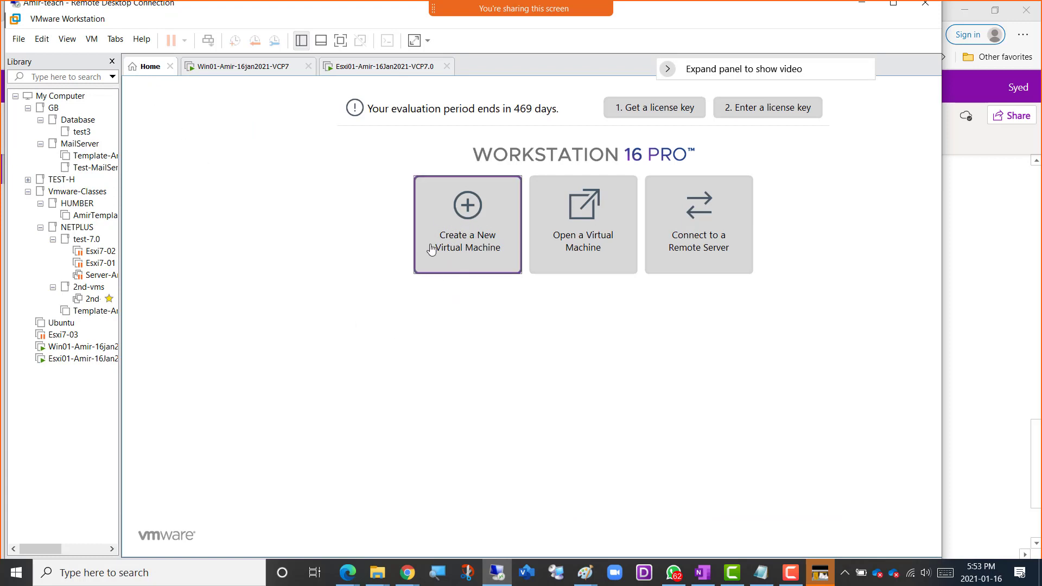
click(455, 237)
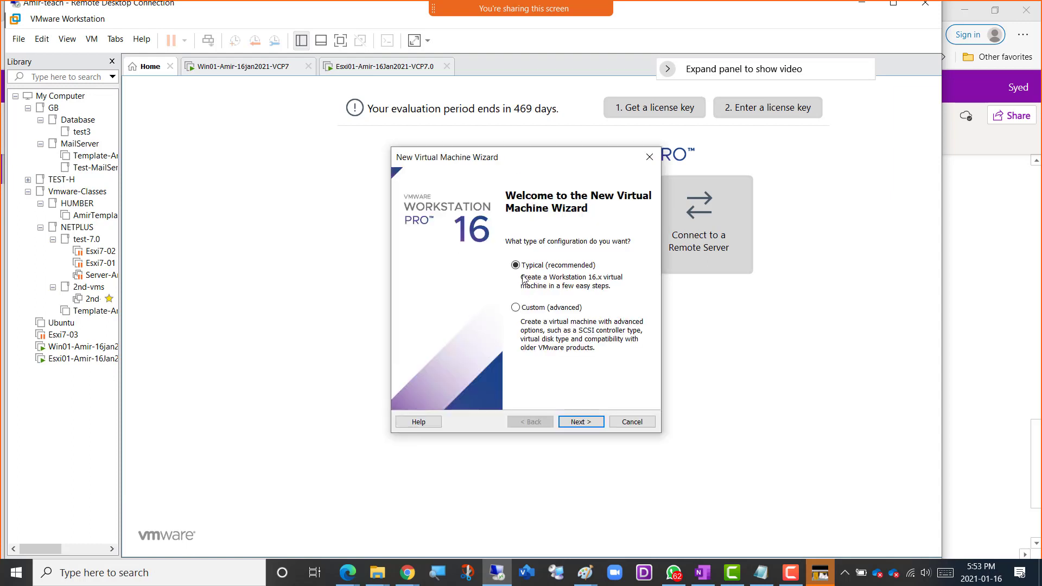
click(582, 422)
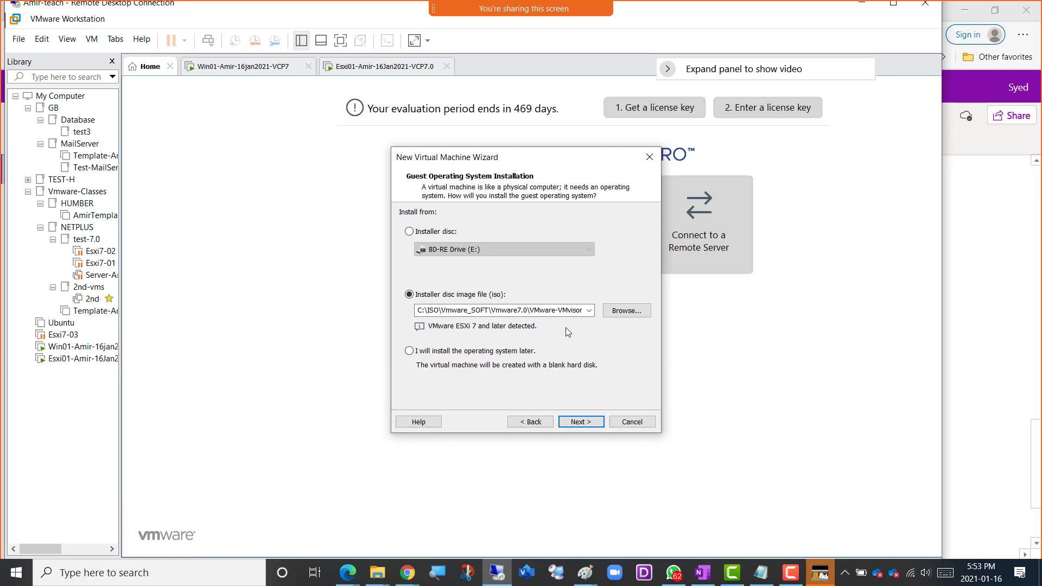
click(585, 422)
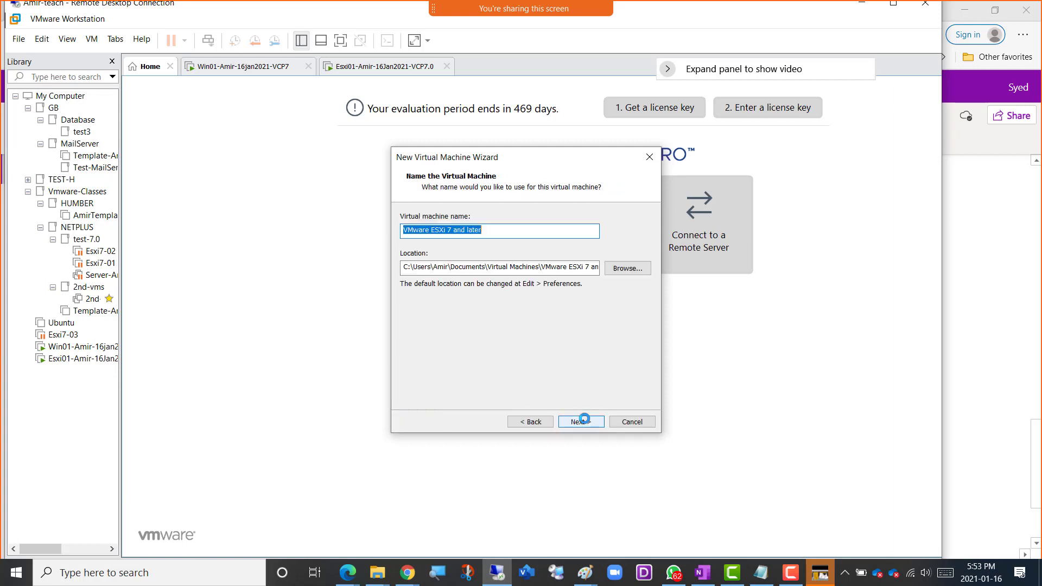
Paste the copied virtual machine name with its prefix changed to Esxi02, and move the storage location to drive D, keeping the folder path.
right_click(461, 231)
click(489, 284)
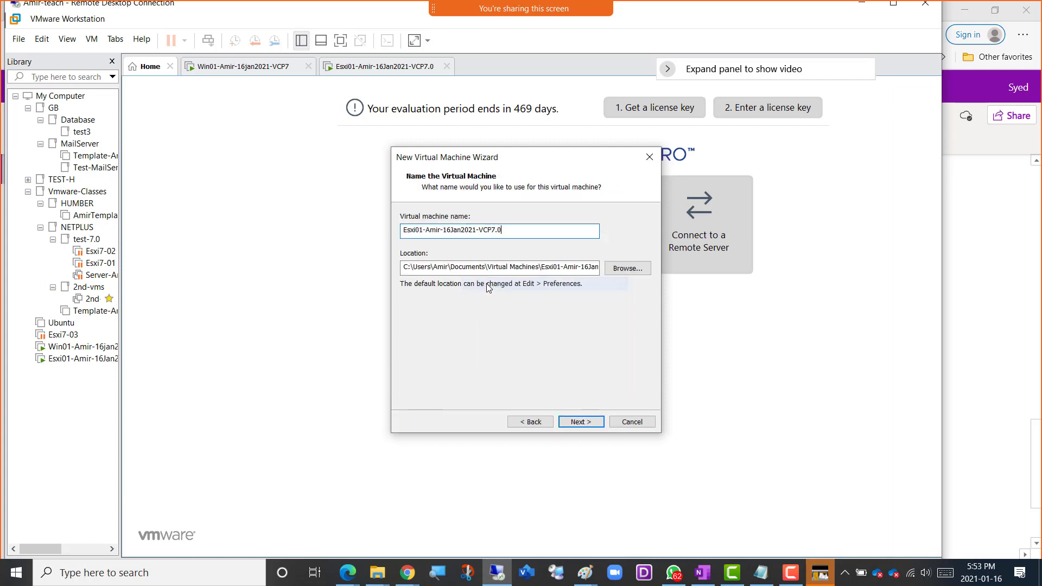
key(Left)
key(shift+Left)
drag(408, 270, 403, 270)
text(d)
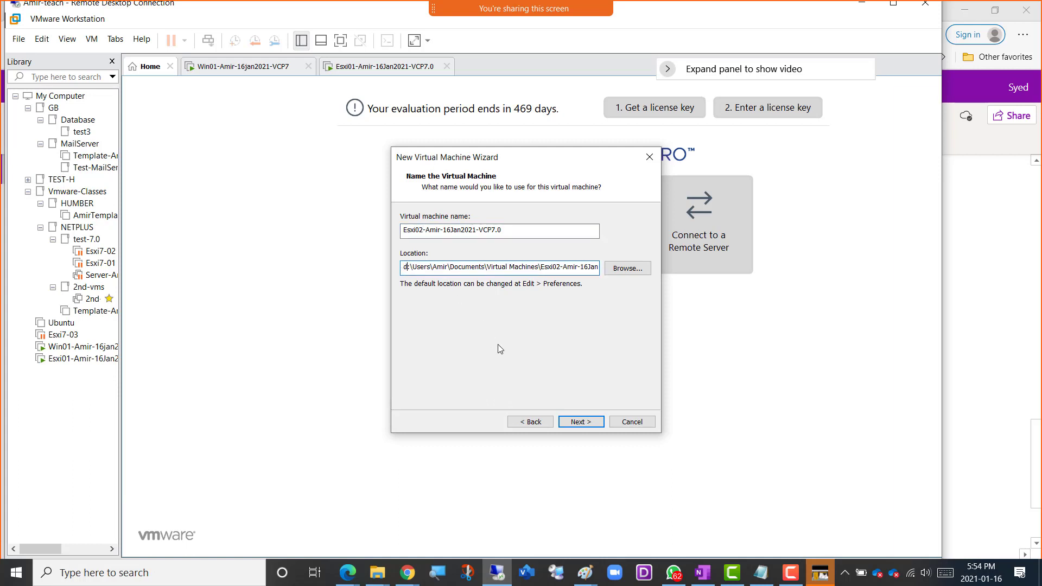
click(581, 422)
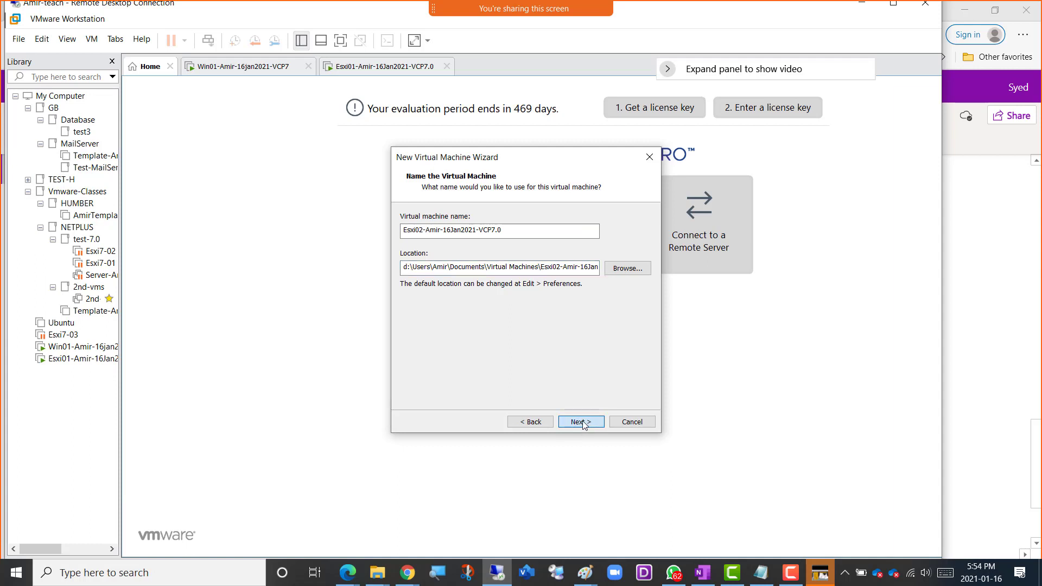
Give the Esxi02 virtual machine a maximum disk size of 200 GB stored as a single file.
text(200)
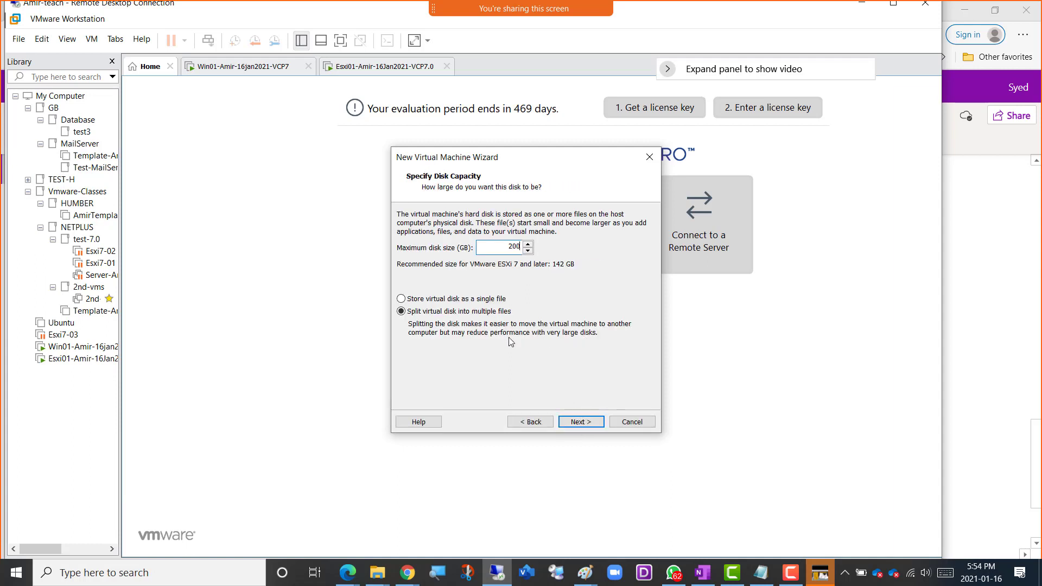
click(493, 300)
click(585, 424)
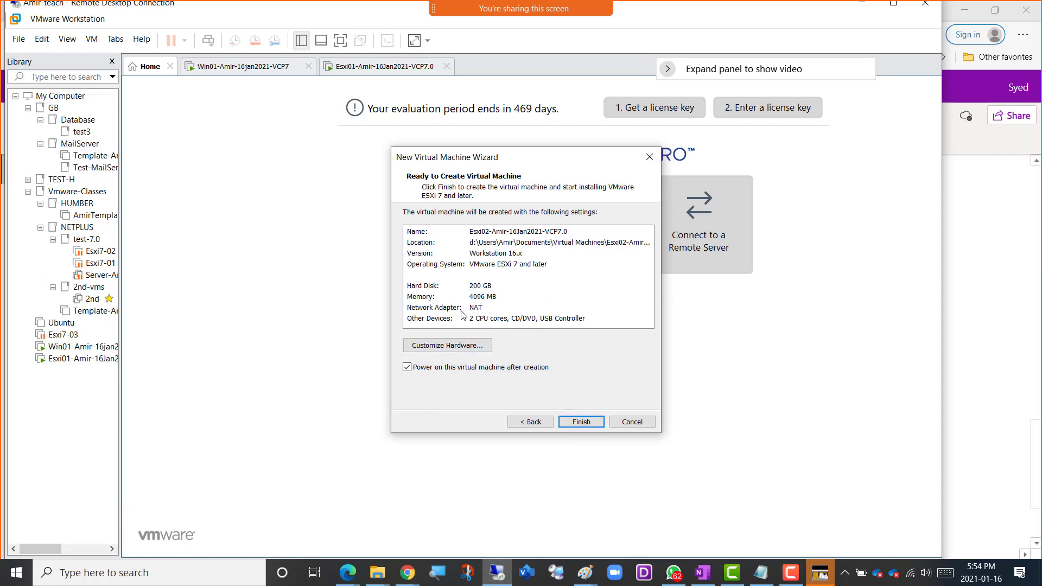
Connect Esxi02's network adapter to the custom virtual network VMnet15 and finish creating the virtual machine, powering it on.
click(461, 348)
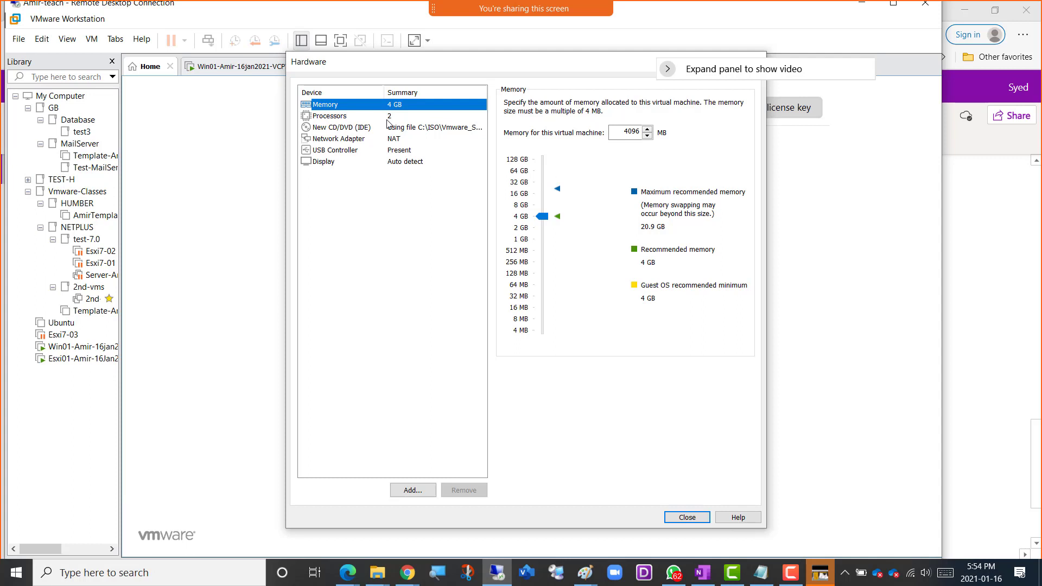
click(399, 140)
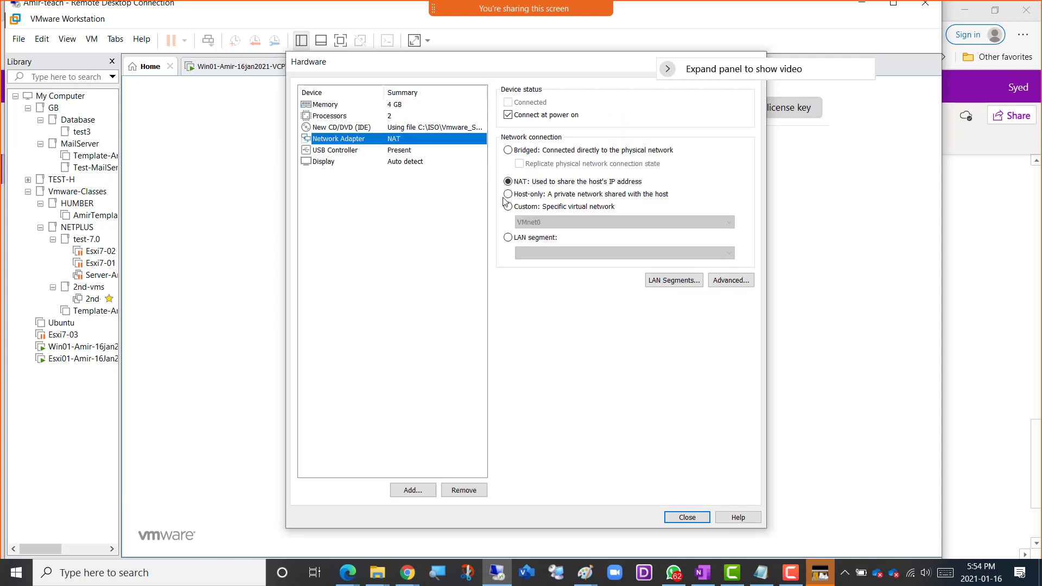
click(543, 207)
click(545, 222)
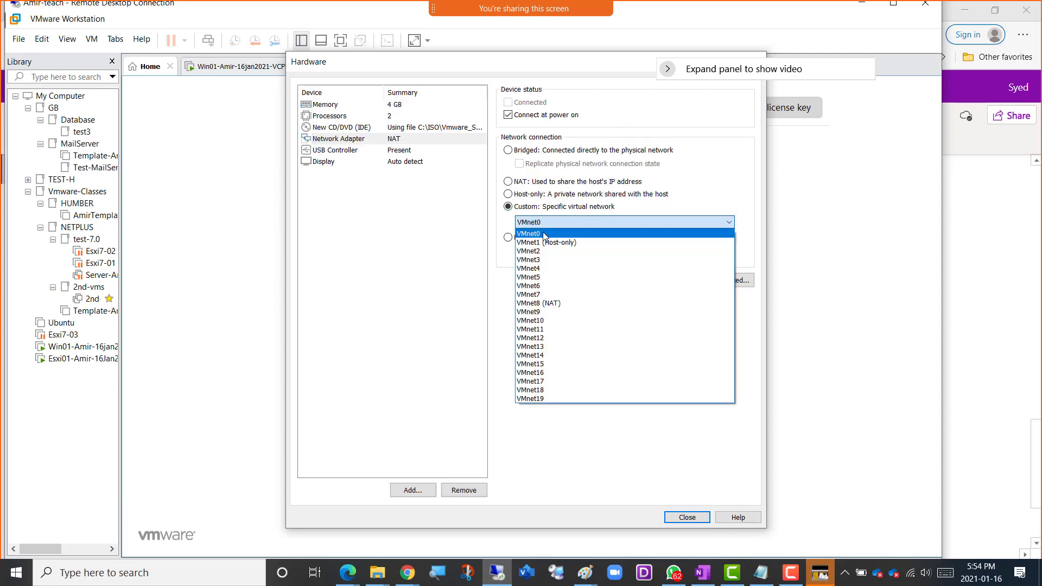
click(555, 363)
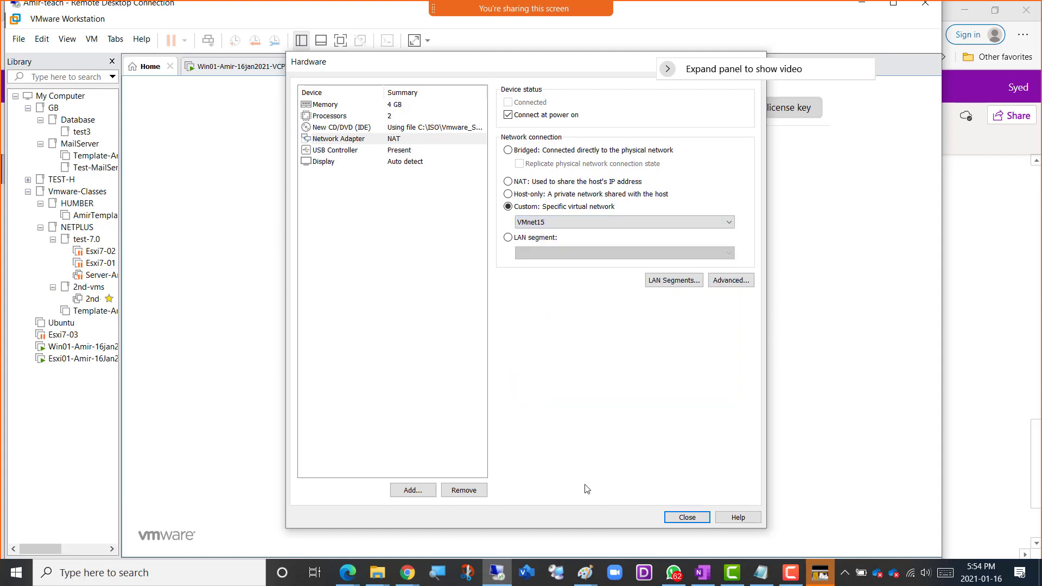
click(675, 519)
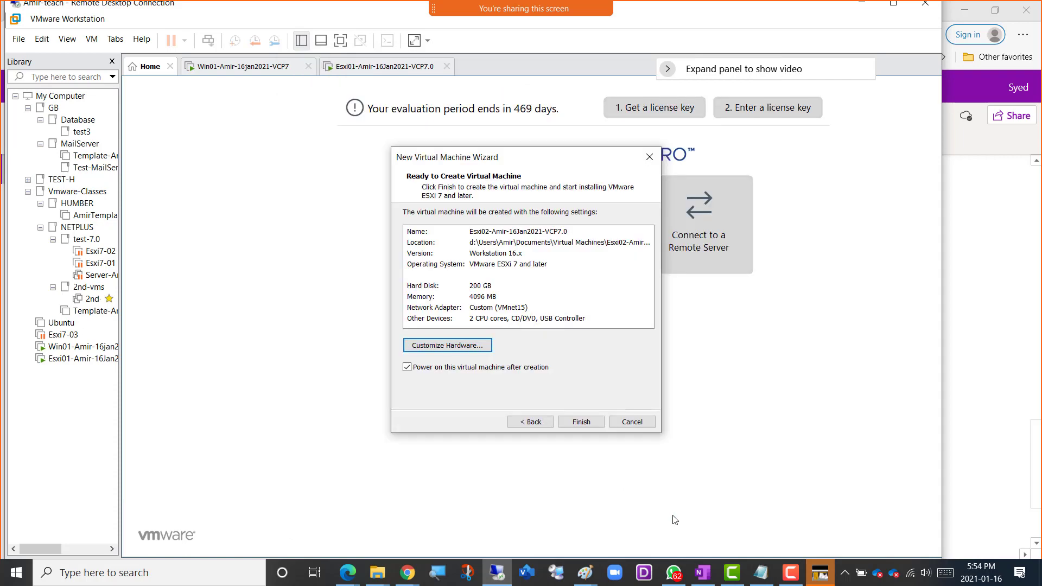
click(584, 424)
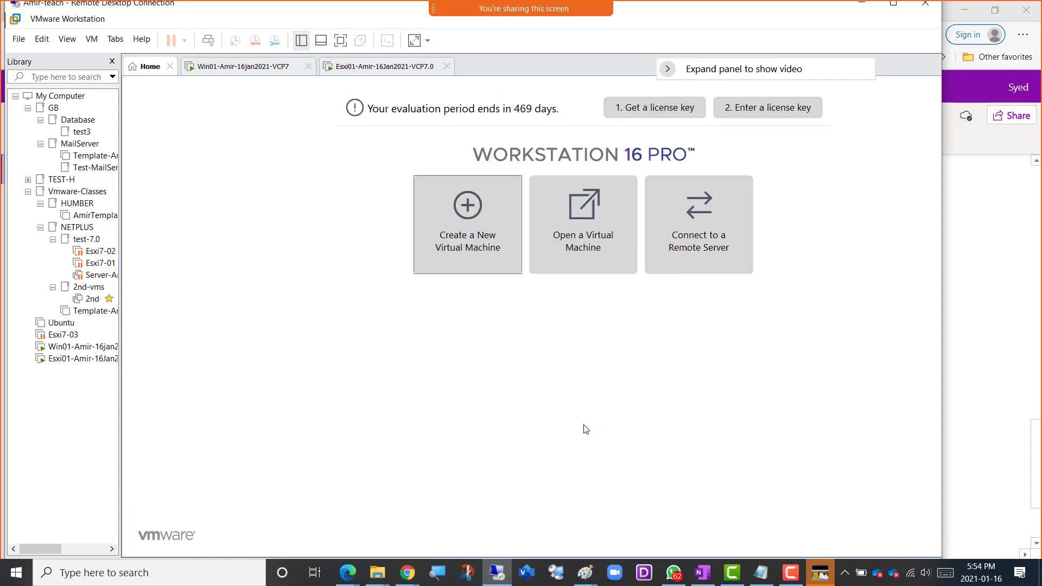
click(230, 113)
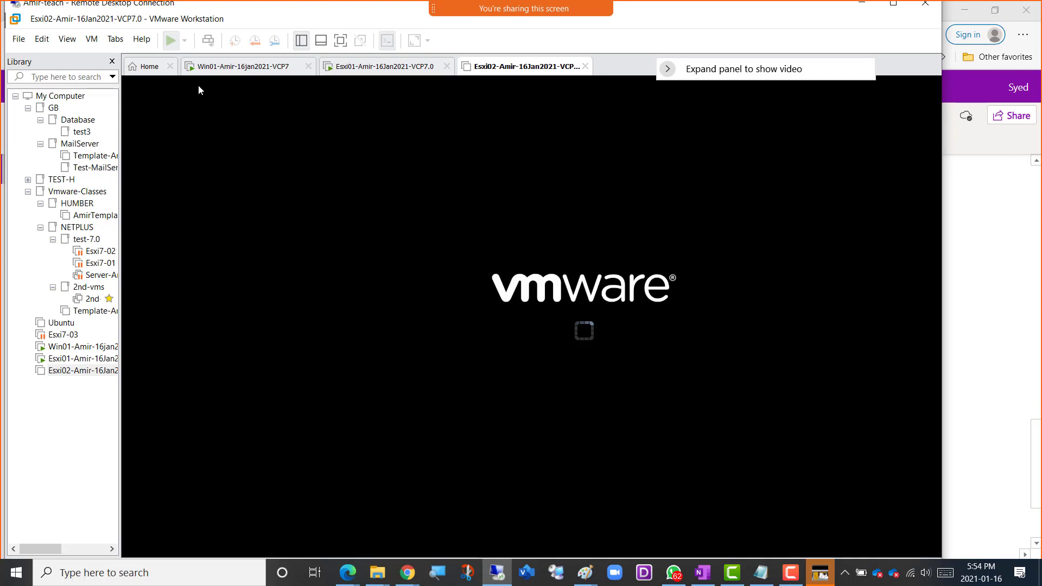
Begin a third ESXi virtual machine with the Typical configuration and the same VMware ESXi 7 ISO image.
click(145, 74)
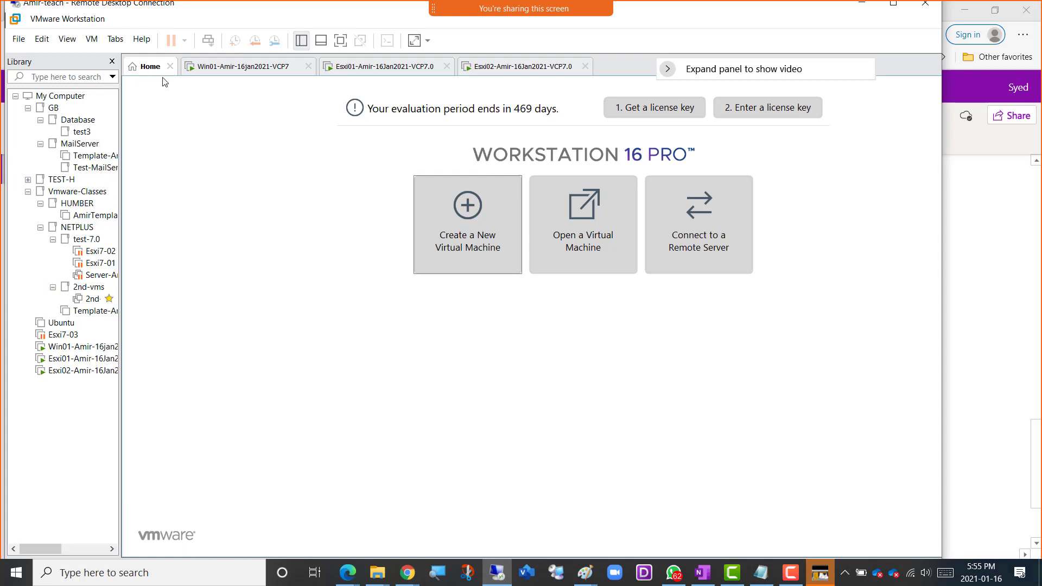
click(474, 226)
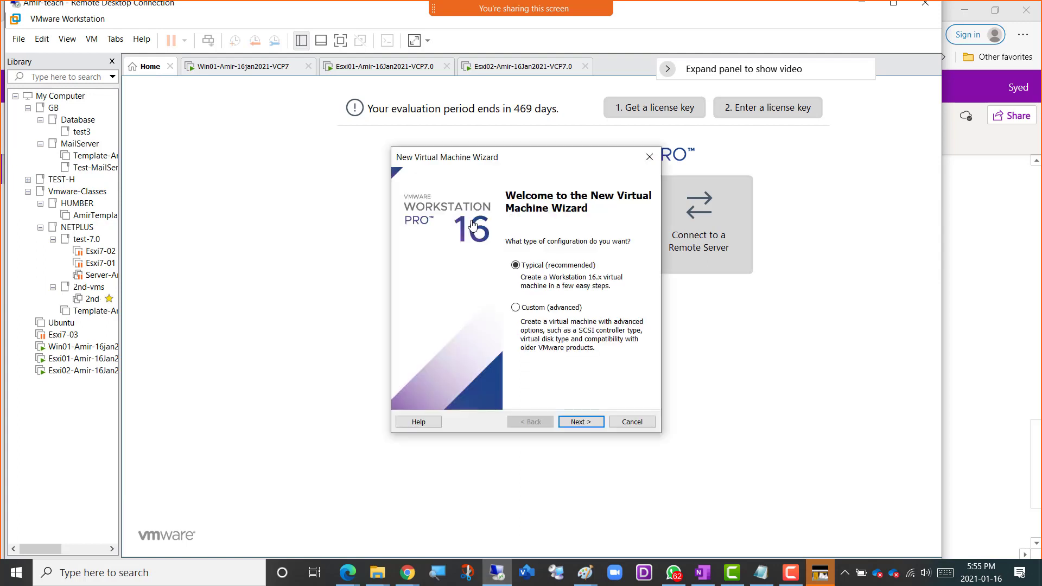
click(583, 423)
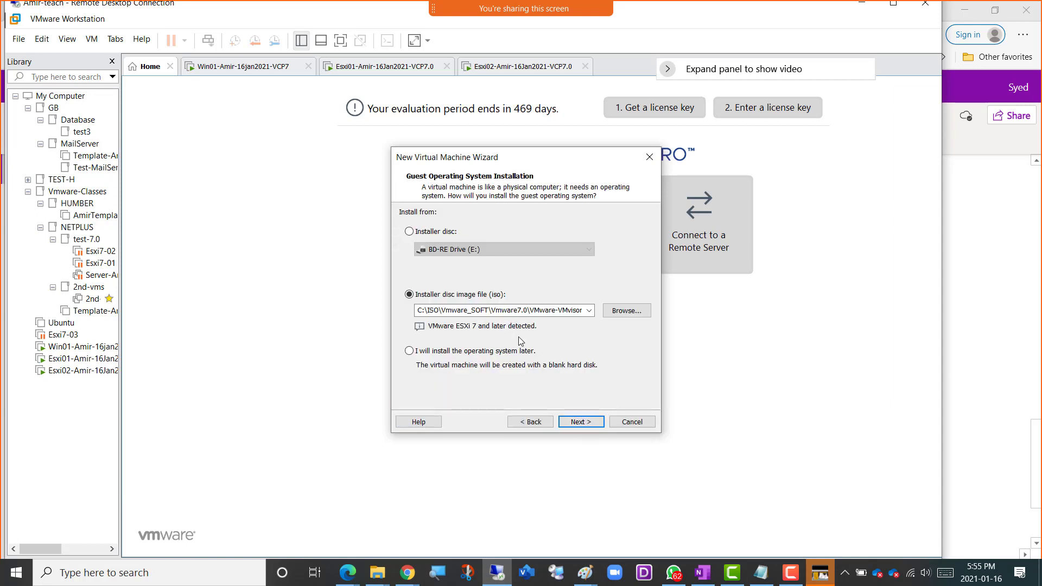
click(586, 424)
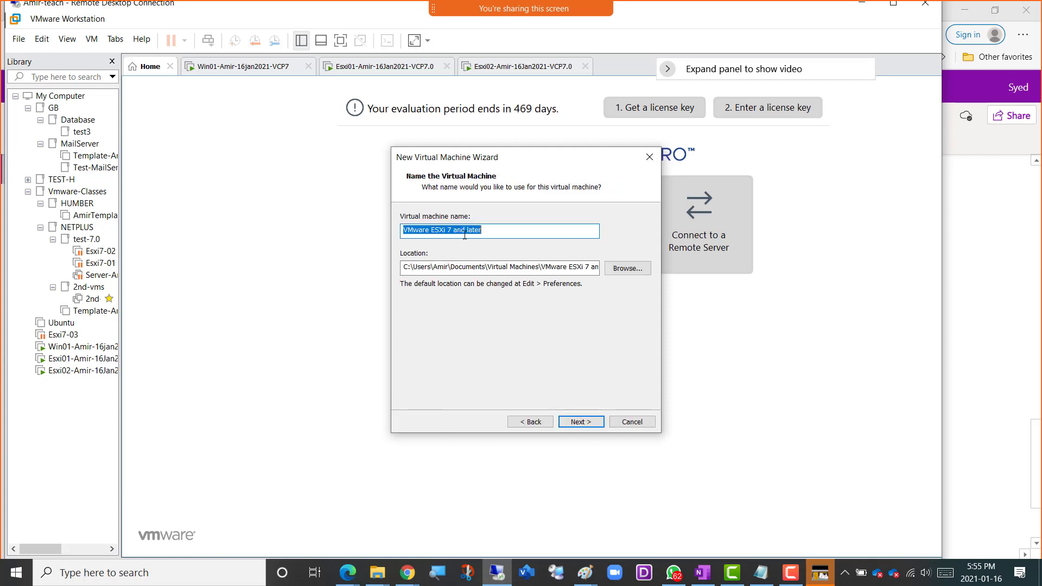
Paste the copied virtual machine name with its prefix changed to Esxi03, and move its storage location to drive D, keeping the folder path.
right_click(461, 228)
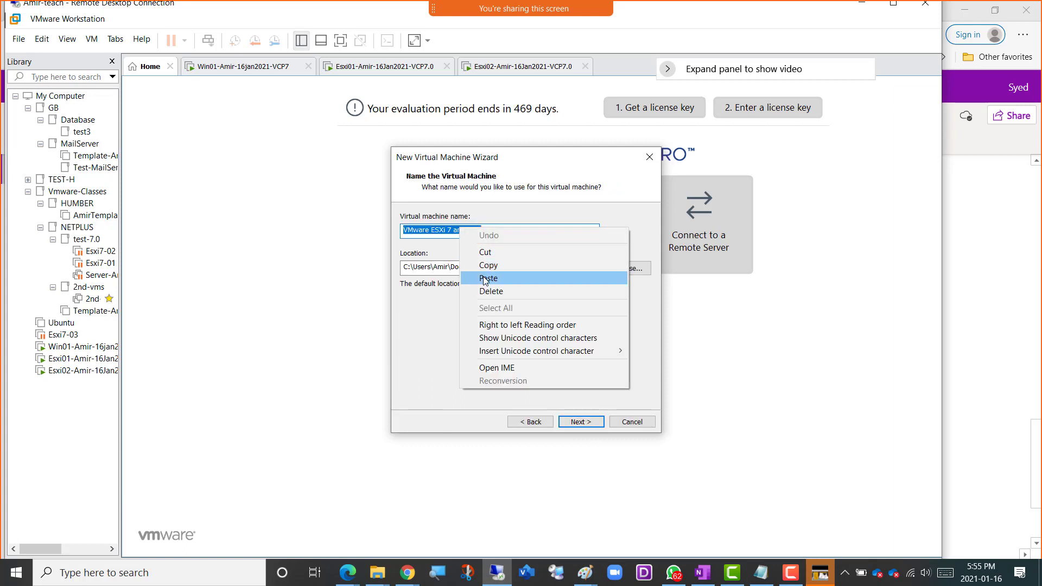
click(485, 276)
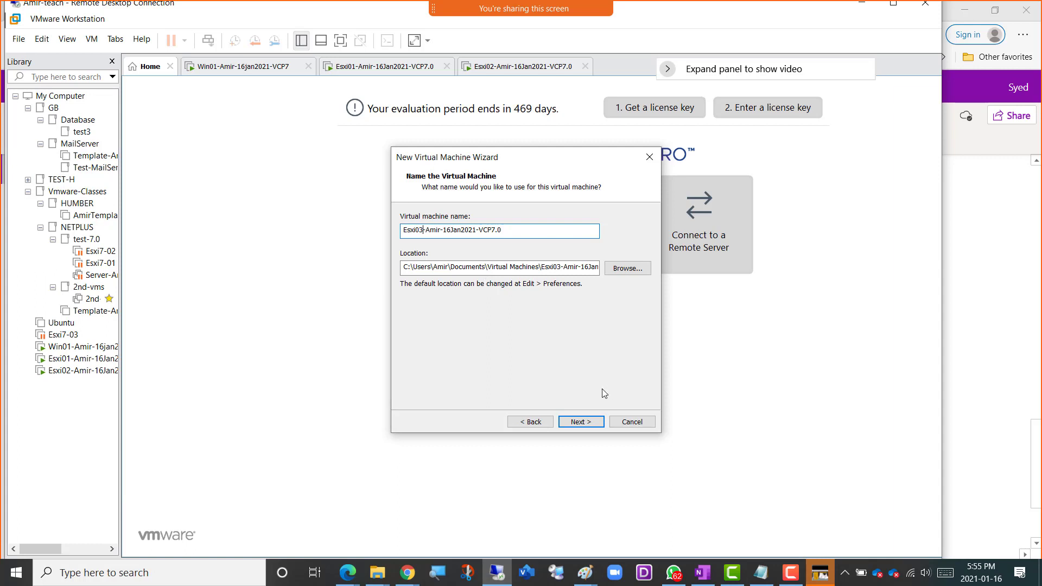
click(405, 266)
drag(409, 267, 399, 267)
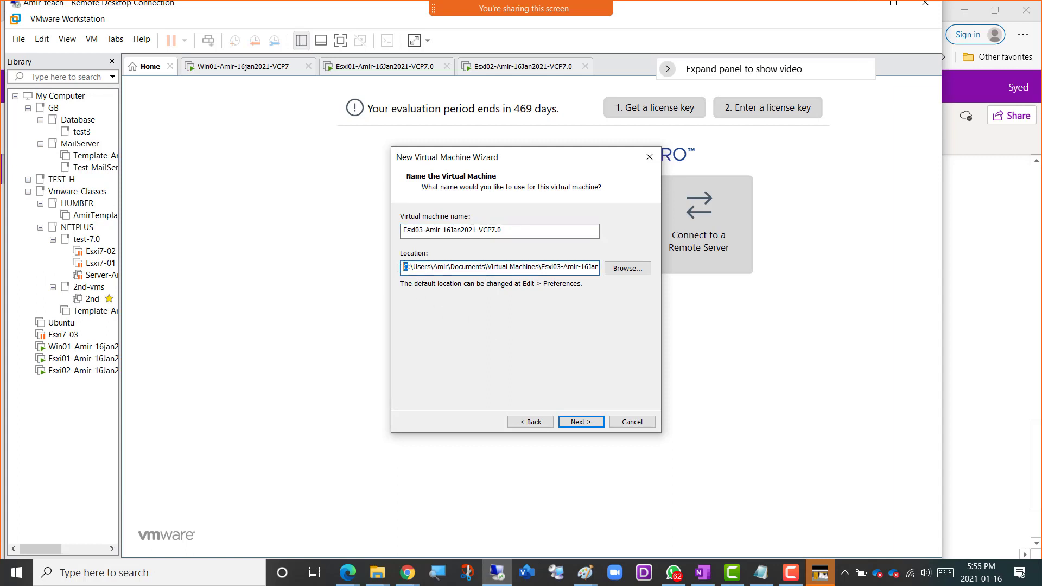
text(d)
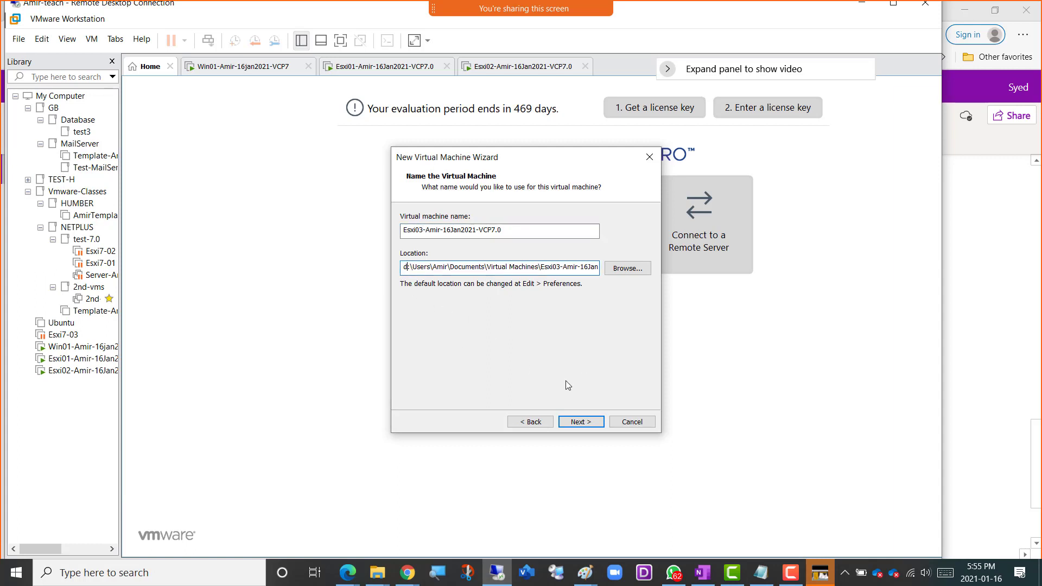
click(579, 424)
Give the Esxi03 virtual machine a maximum disk size of 200 GB stored as a single file.
text(200)
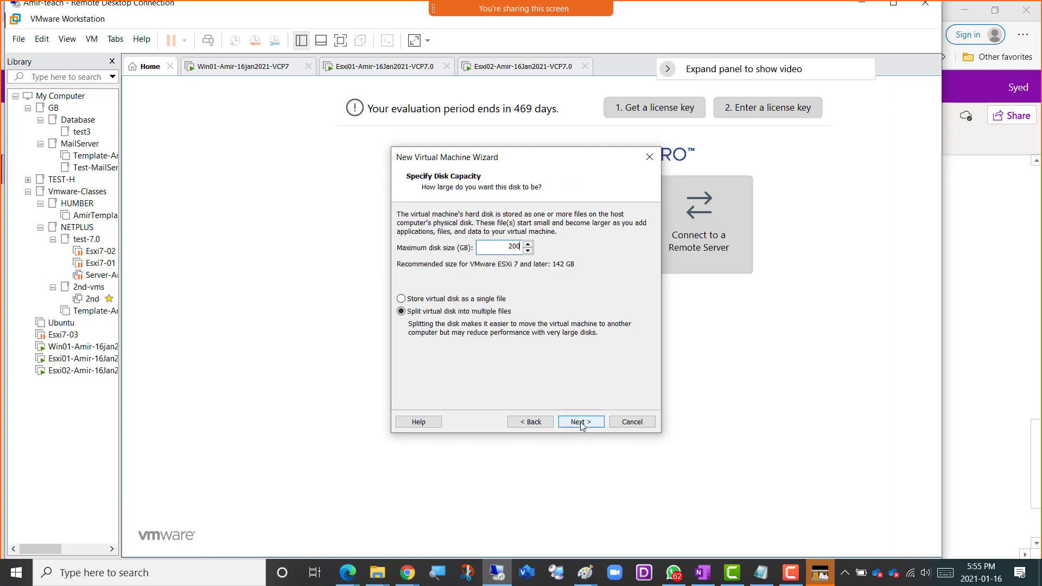
click(474, 299)
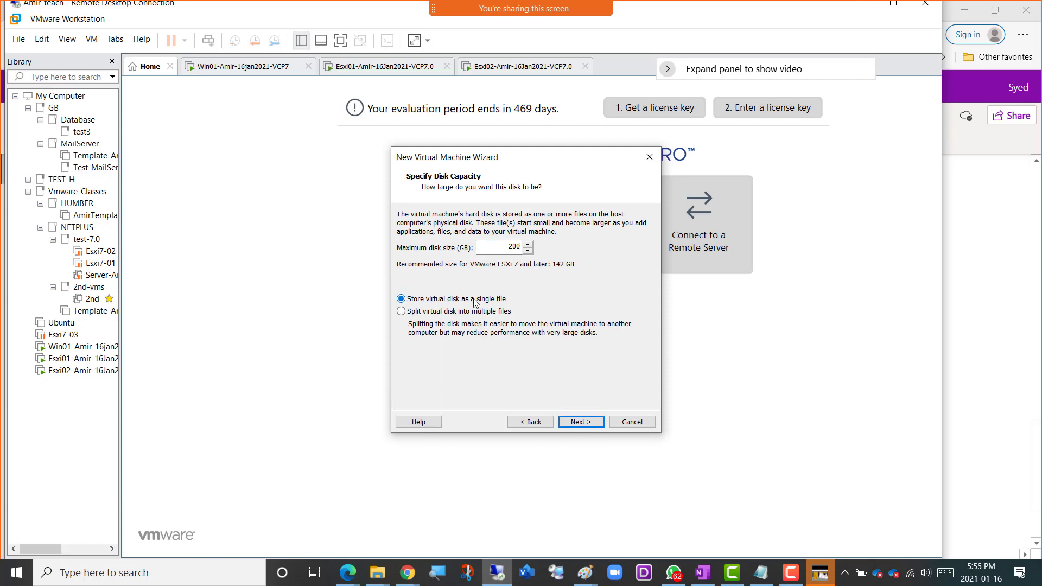
click(584, 424)
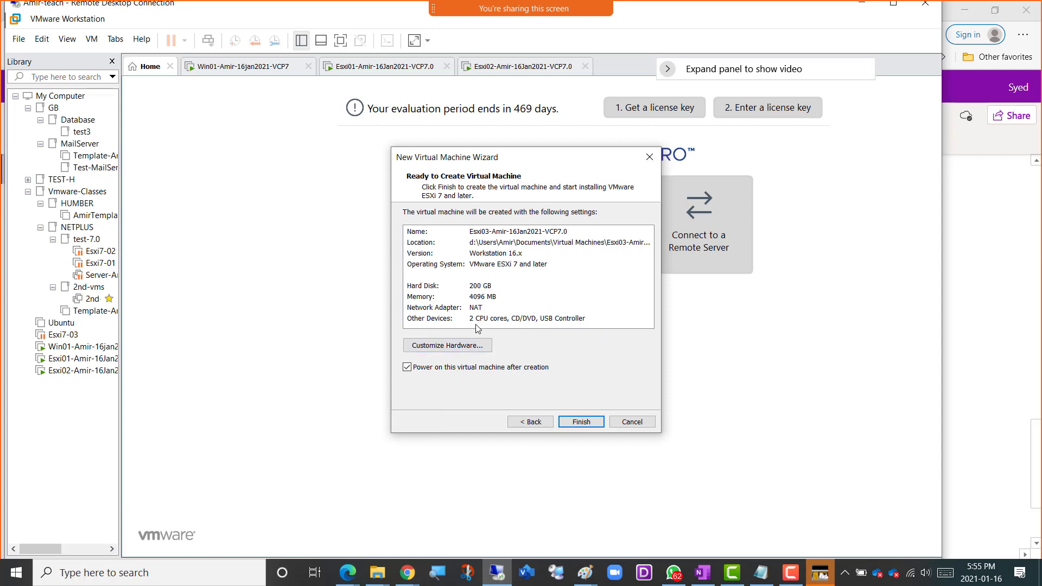
Connect Esxi03's network adapter to the custom virtual network VMnet15 and finish creating the virtual machine, powering it on.
click(450, 348)
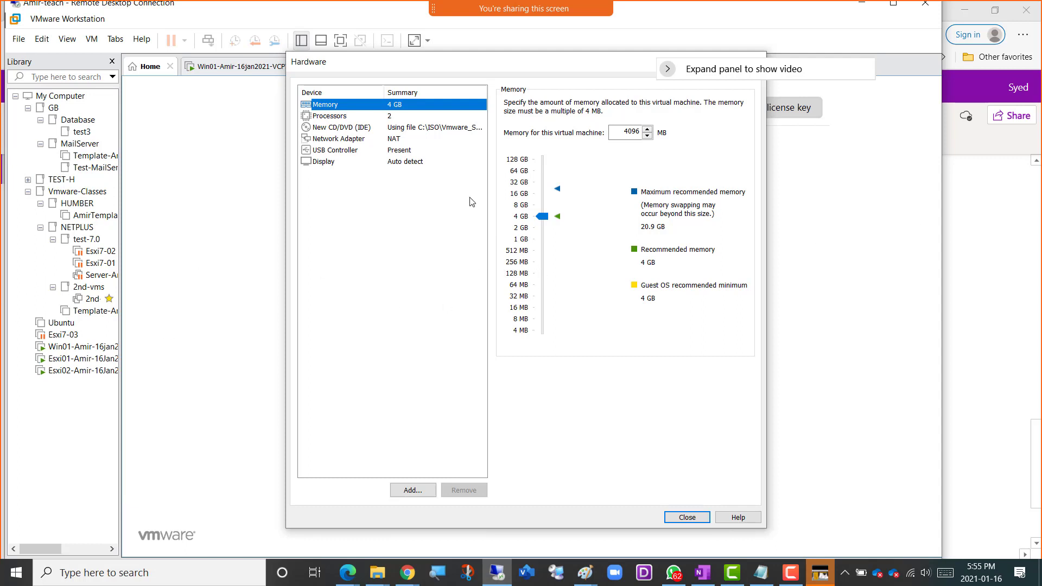
click(399, 141)
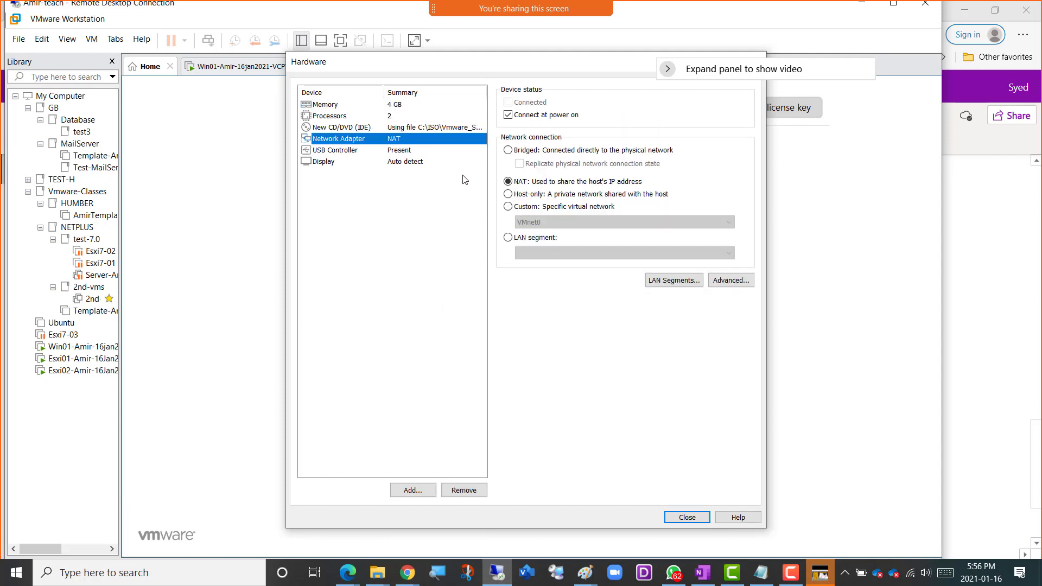
click(541, 210)
click(543, 221)
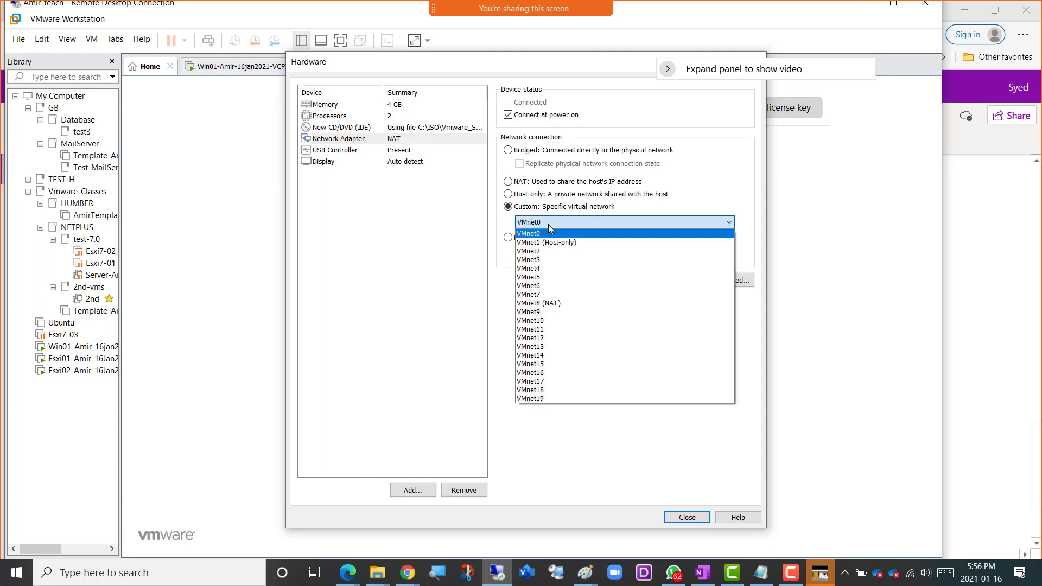
click(554, 364)
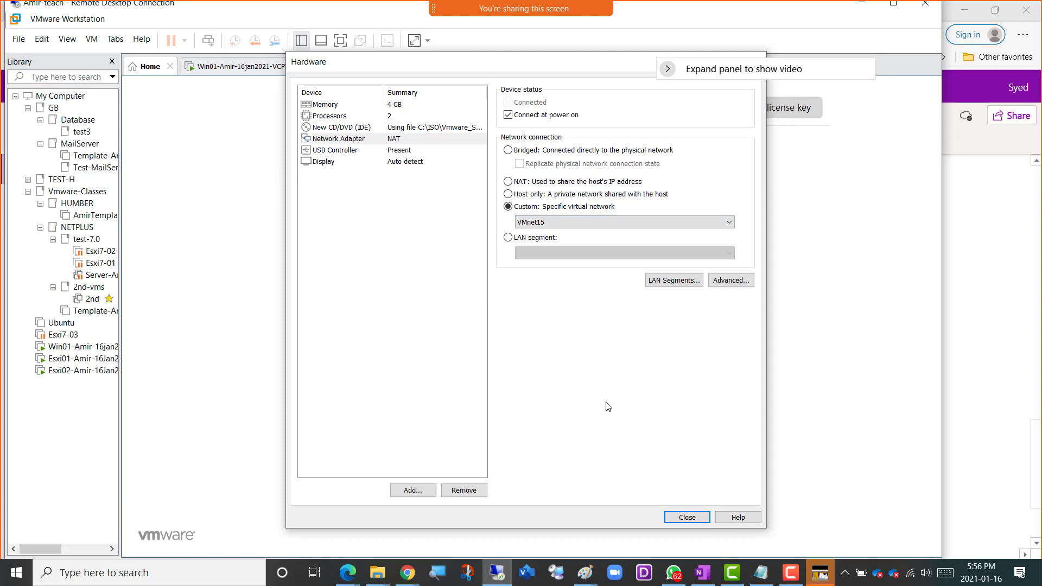
click(678, 516)
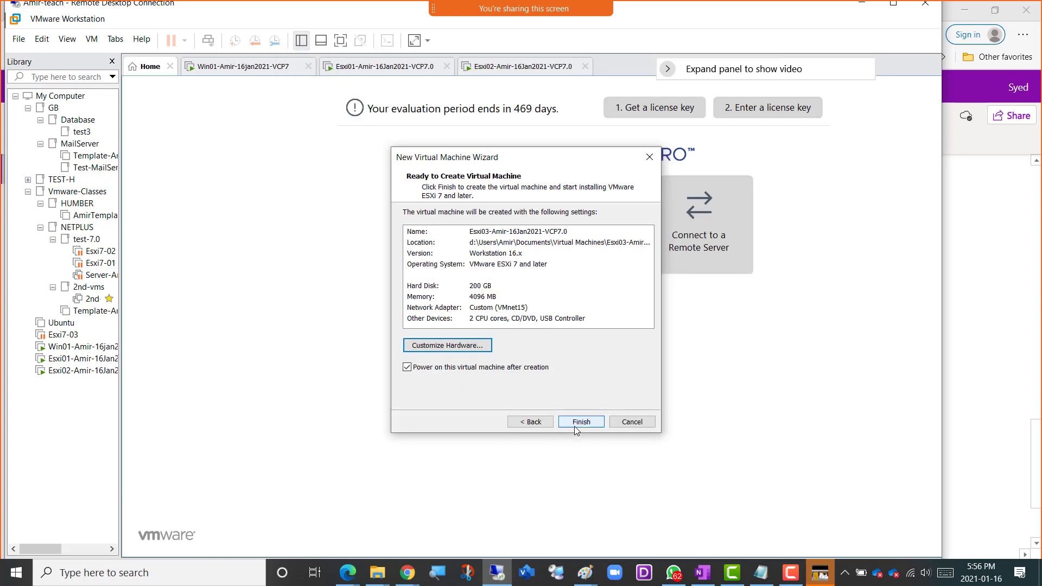
click(580, 423)
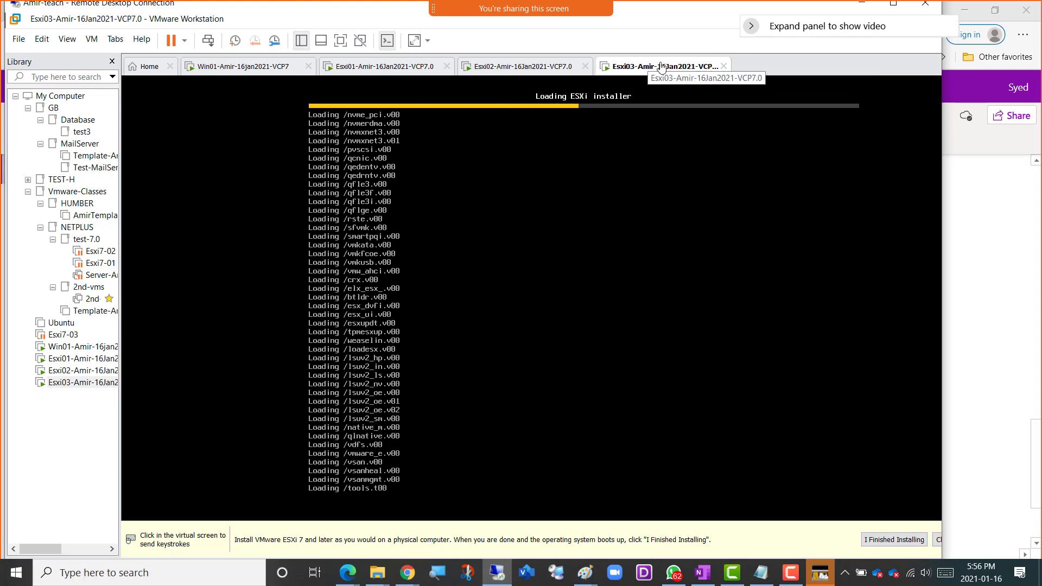
Review the lab diagram in Paint showing the planned Win01 and ESXi hosts, and return to the Workstation window.
click(594, 574)
click(653, 525)
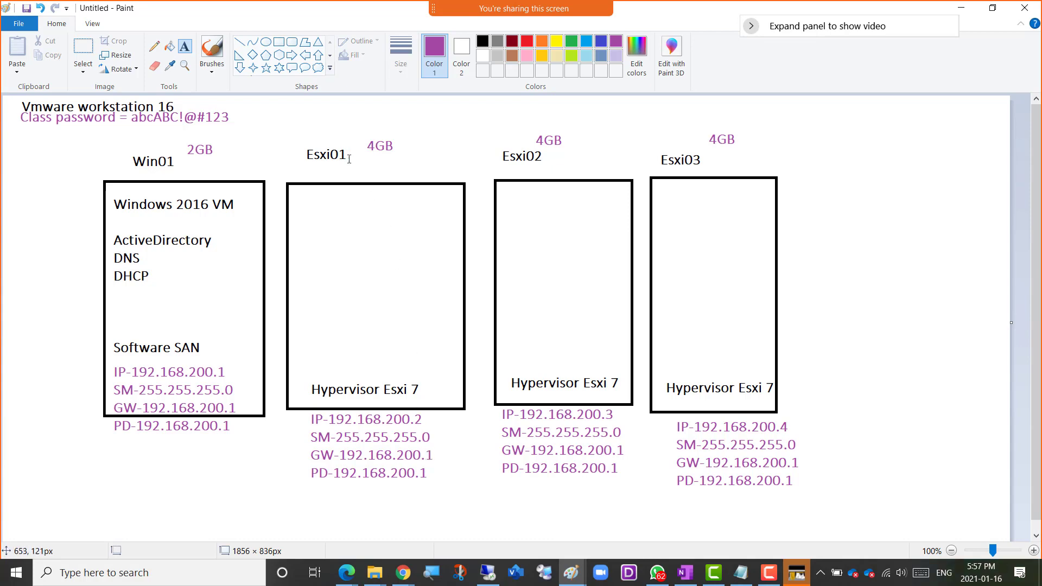
key(alt+Tab)
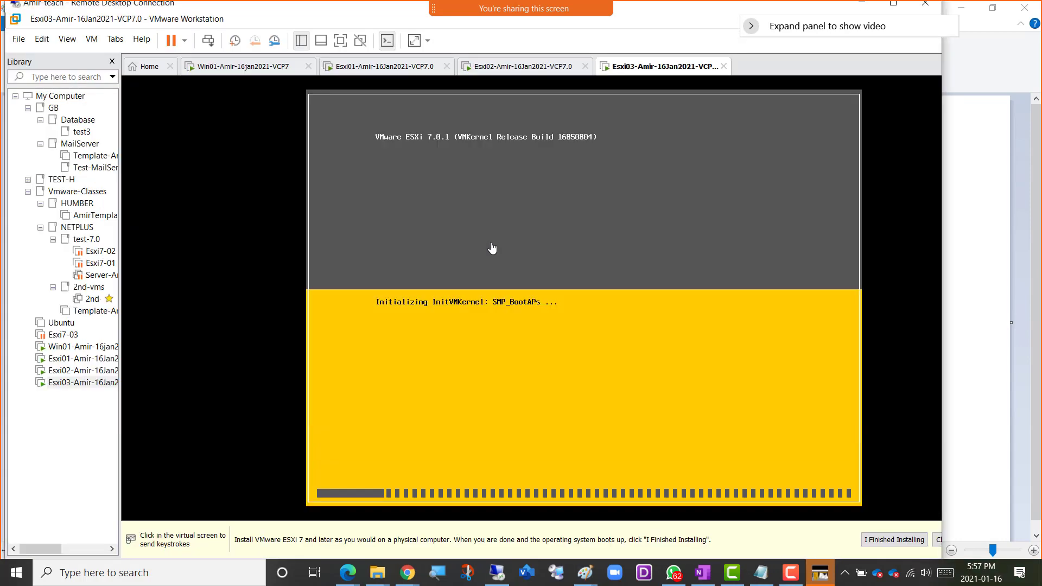
Show Esxi01's installer console and demonstrate capturing input in the virtual machine and releasing it to the host.
click(367, 73)
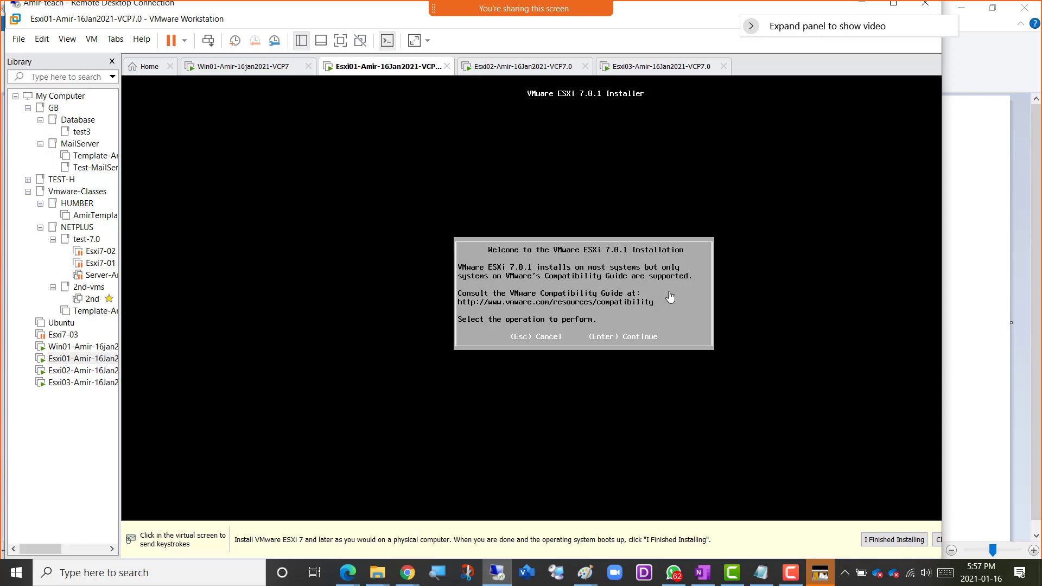
click(690, 311)
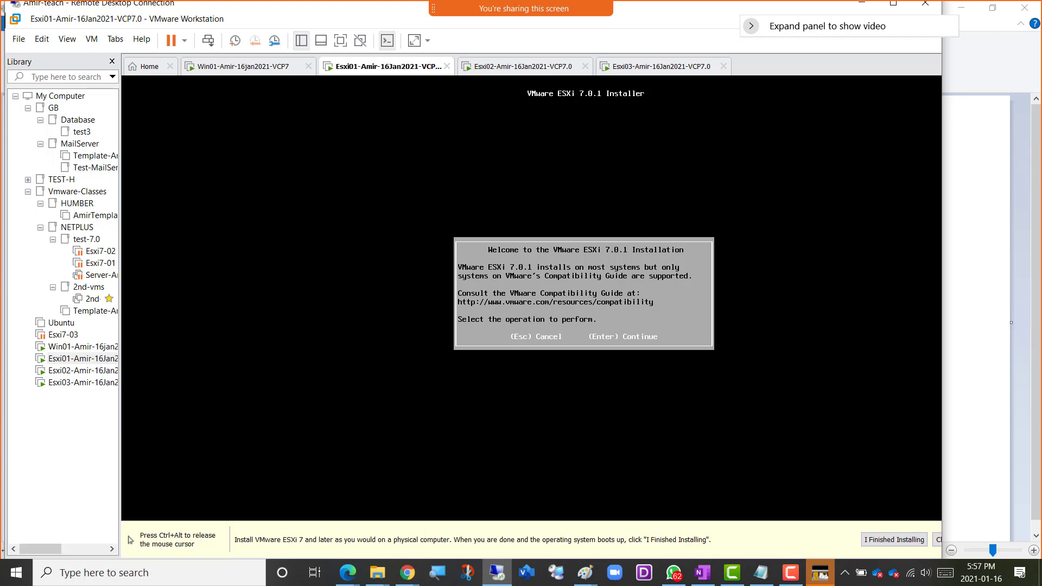
key(ctrl+alt)
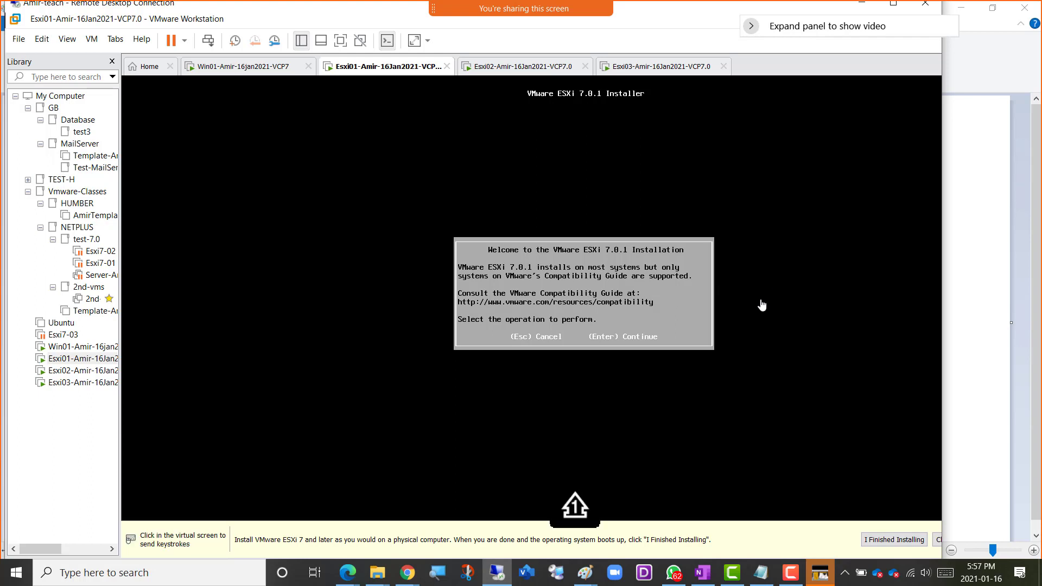
click(785, 309)
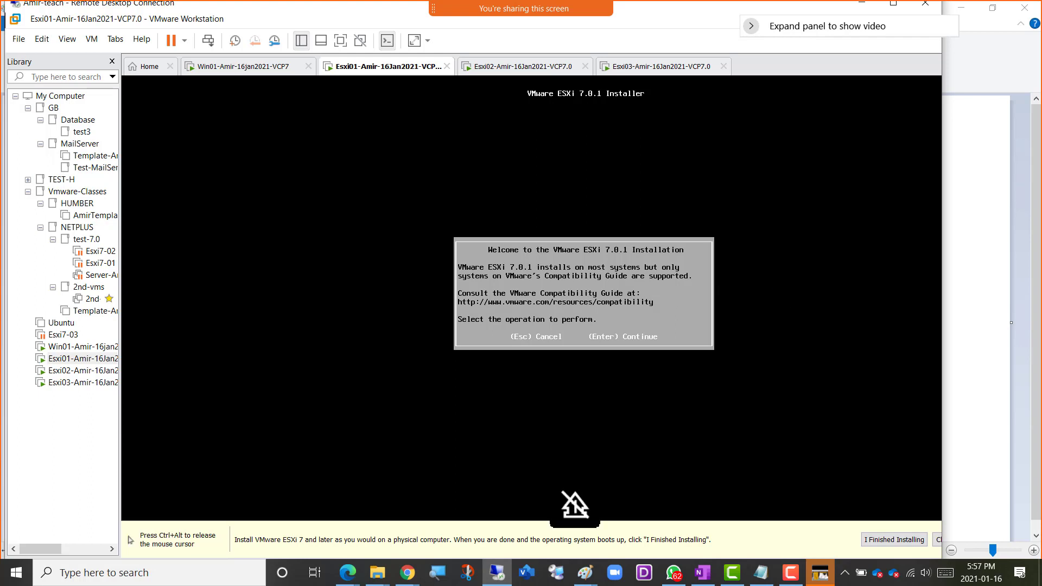
key(ctrl+alt)
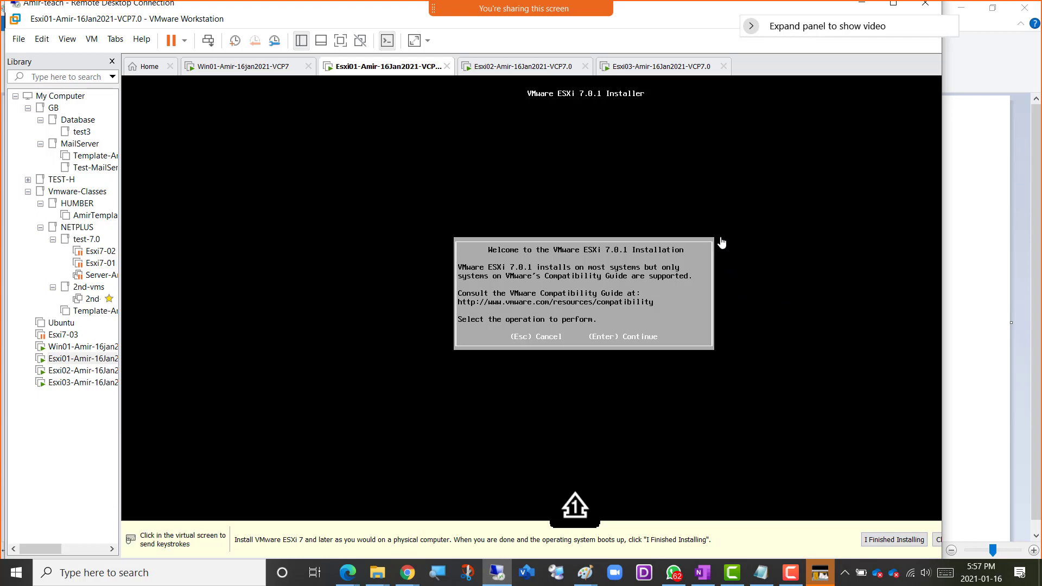
click(657, 214)
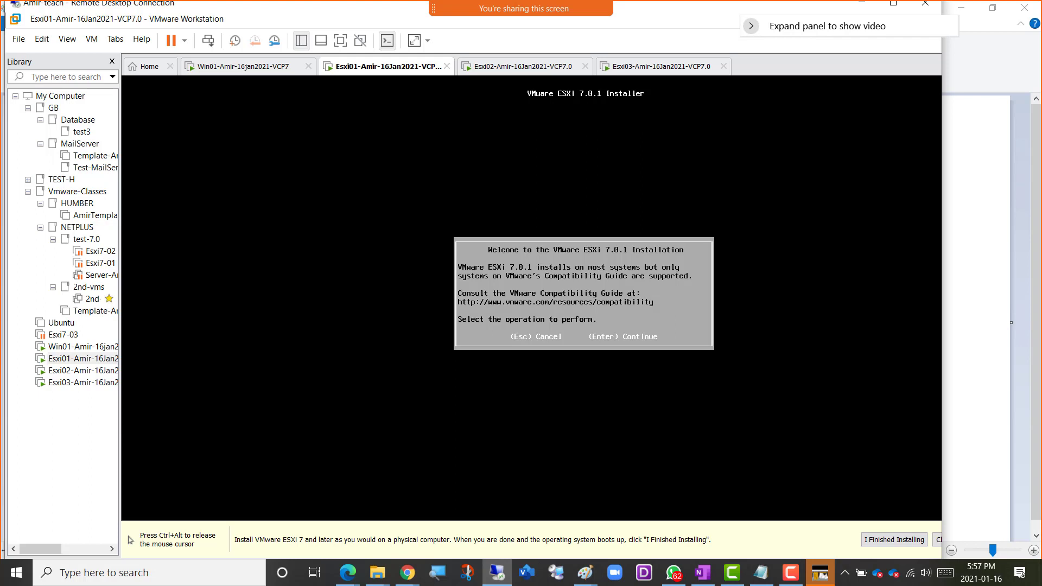
key(ctrl+alt)
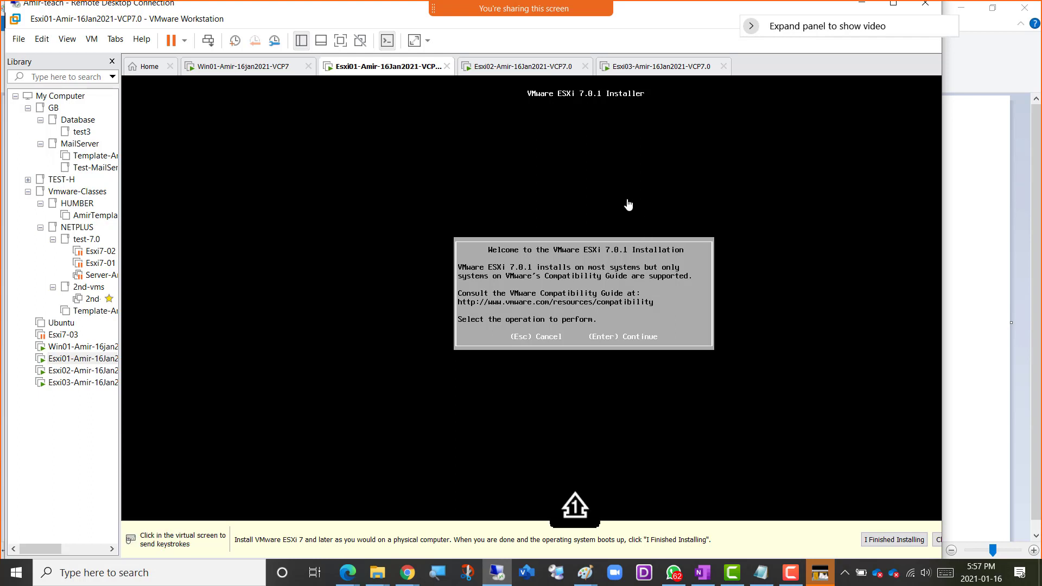
Inspect the network adapter and its custom virtual network list in Esxi01's virtual machine settings, and close them without saving.
right_click(368, 71)
click(405, 230)
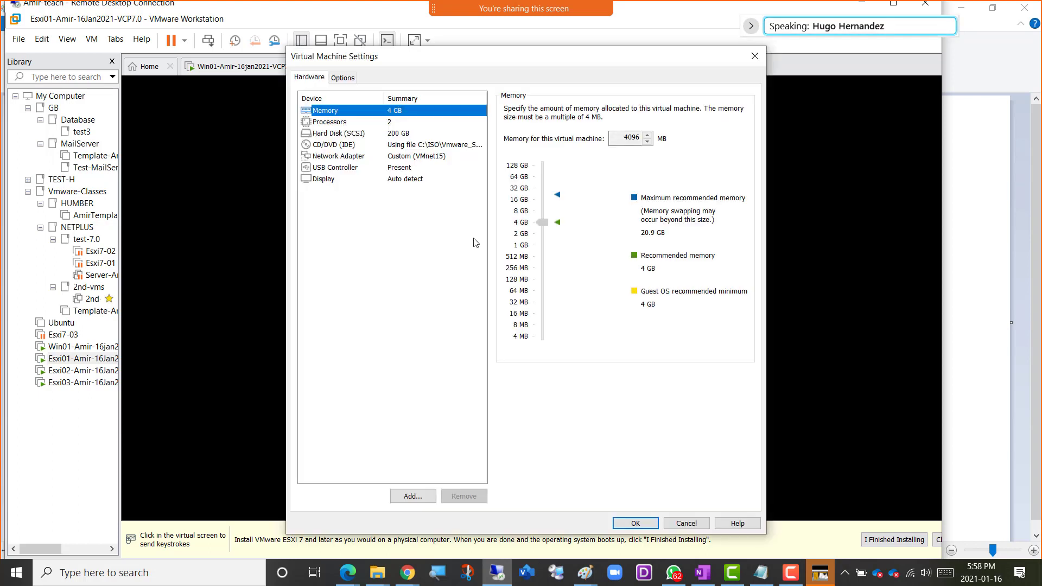
click(408, 157)
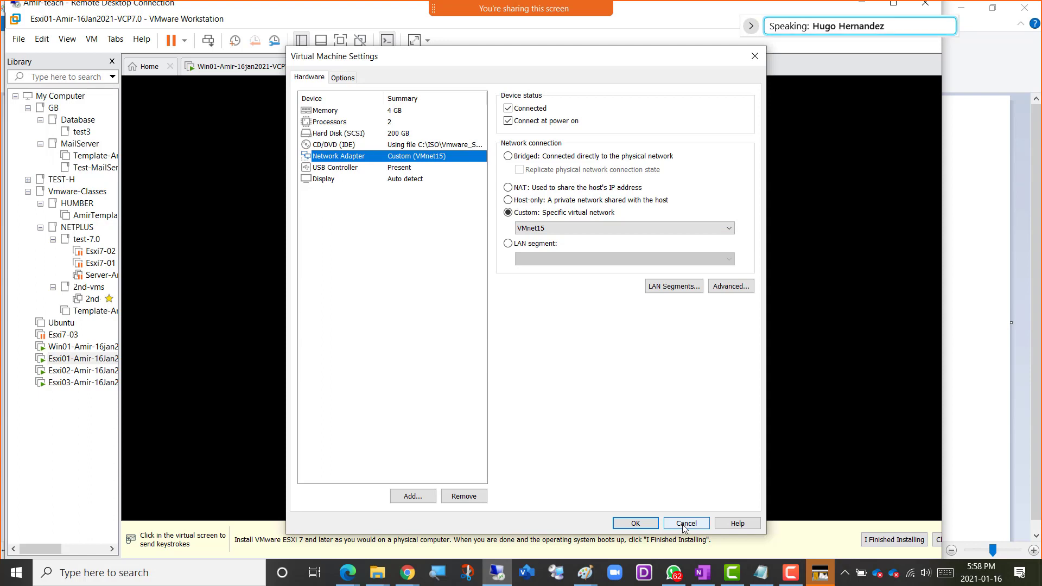
click(554, 234)
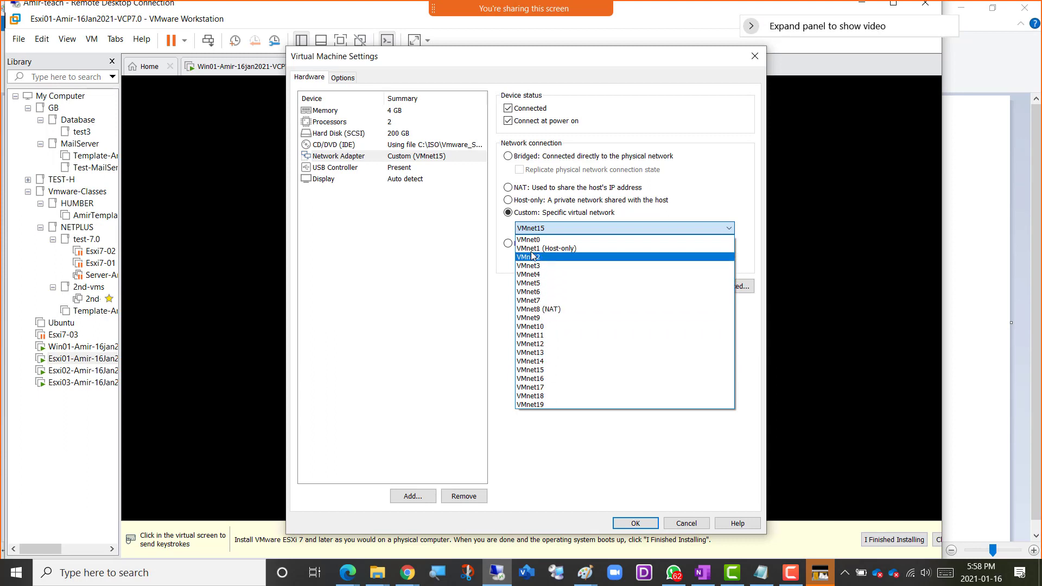
click(544, 372)
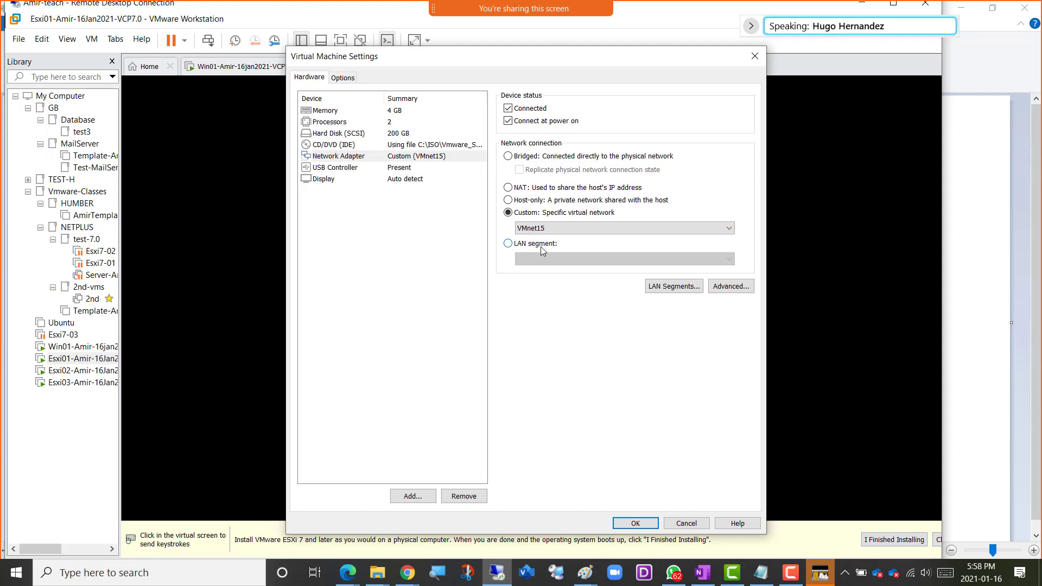
click(685, 524)
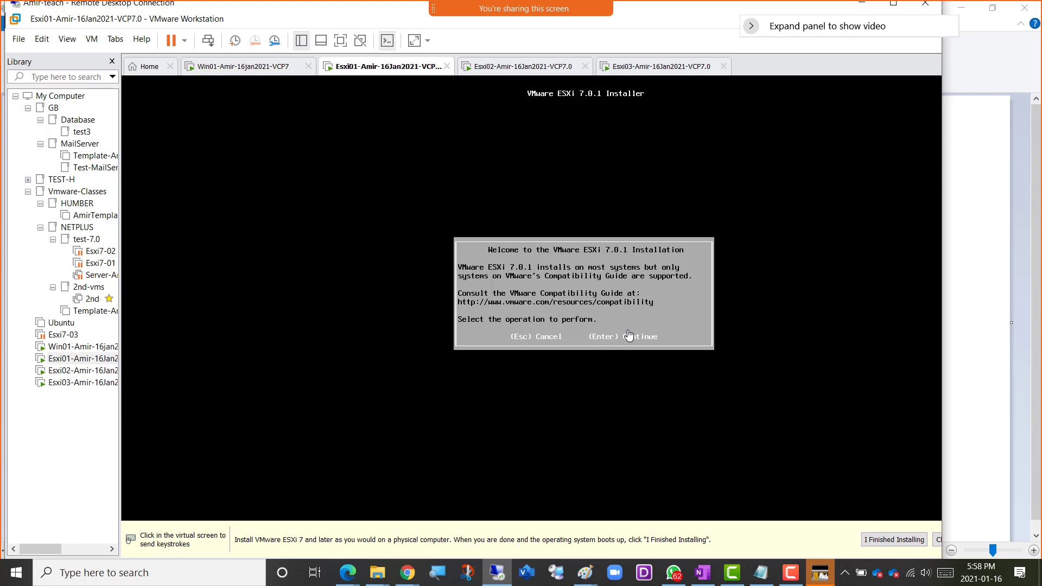
click(693, 291)
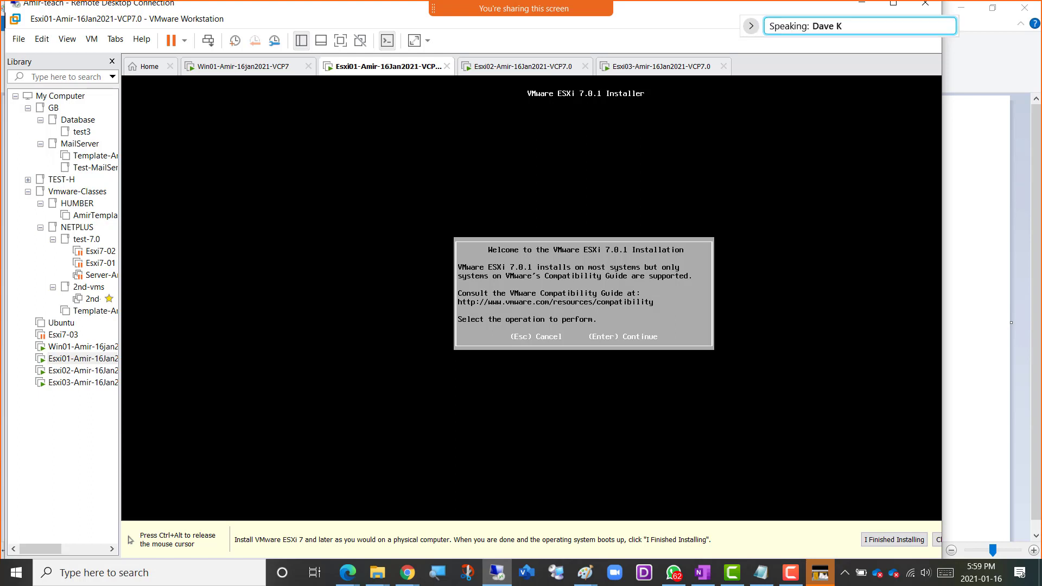
key(ctrl+alt)
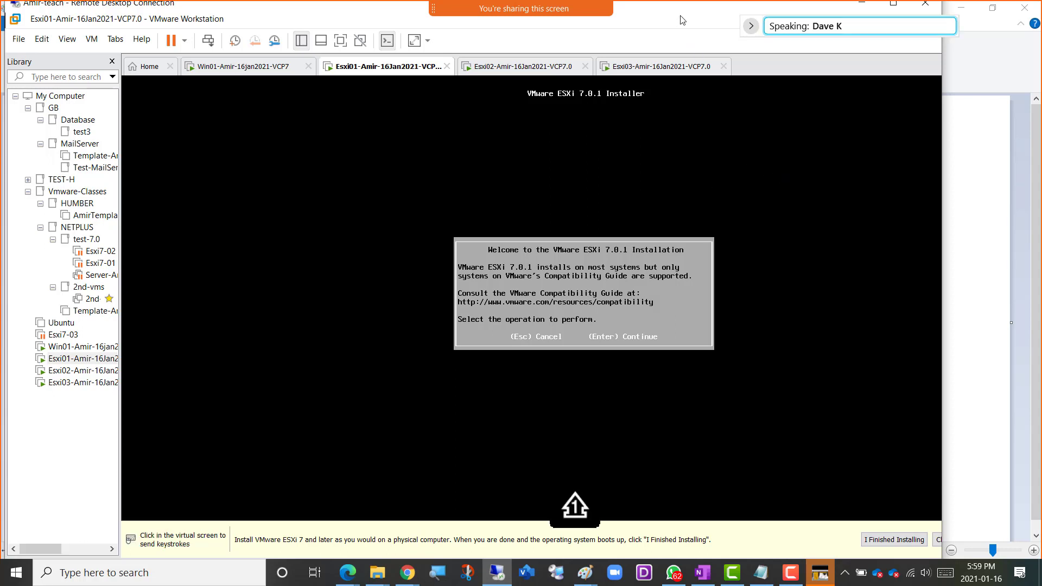
key(XF86AudioRaiseVolume)
key(XF86AudioRaiseVolume)
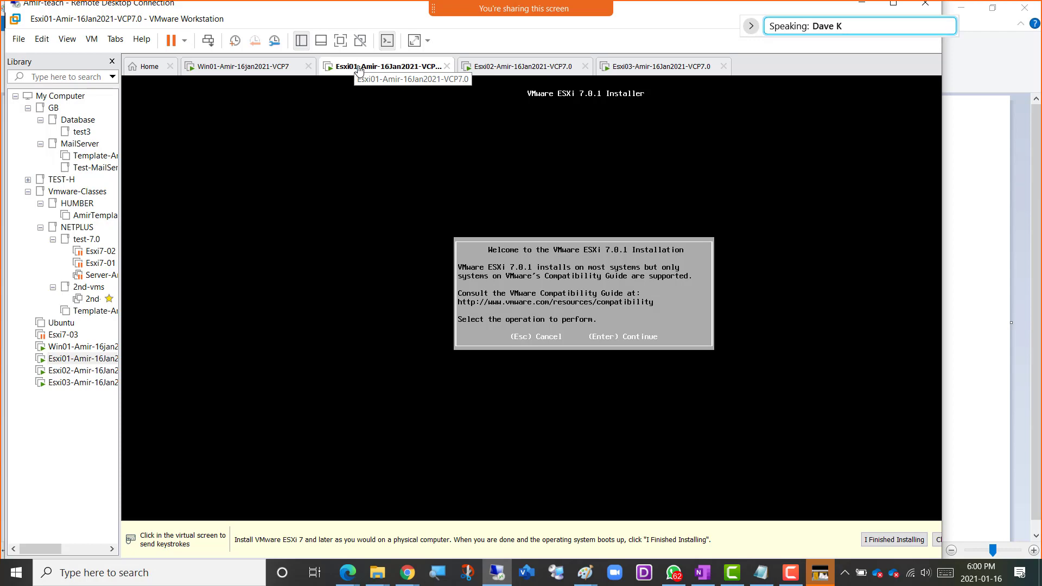
Review the guest operating system installation page for a new Typical virtual machine, and cancel the wizard.
click(150, 72)
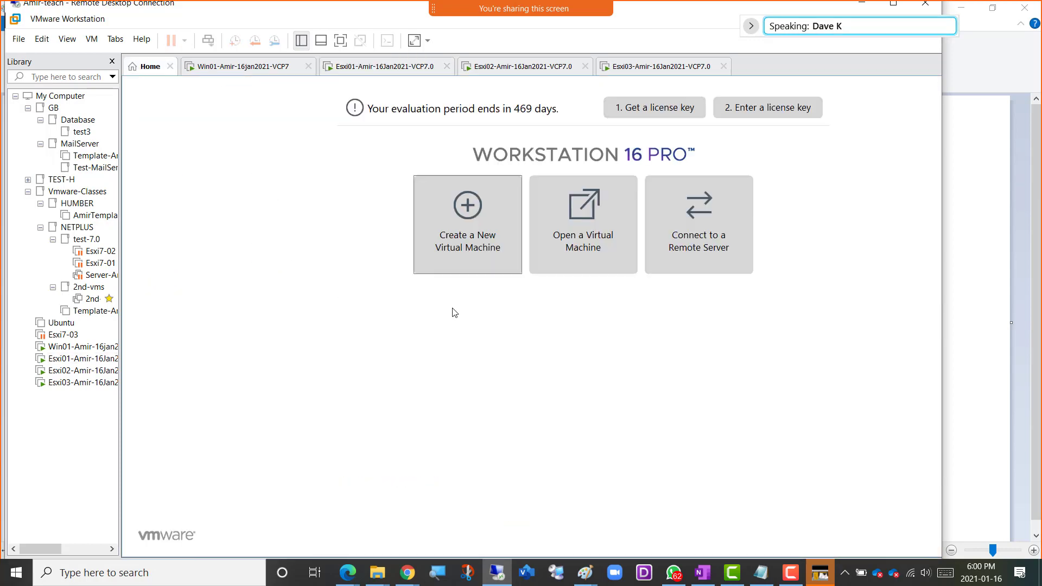
click(470, 247)
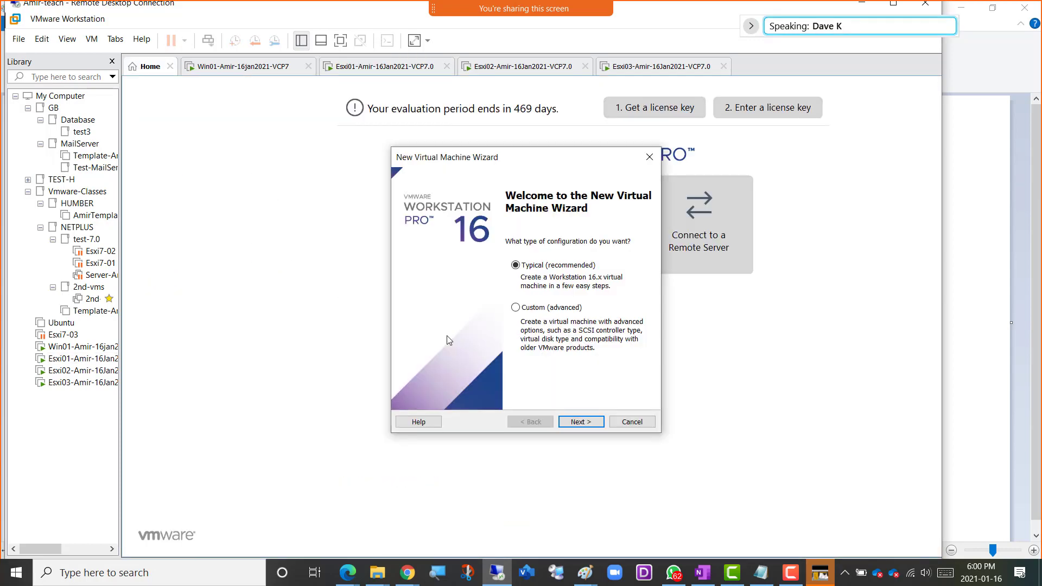
click(584, 427)
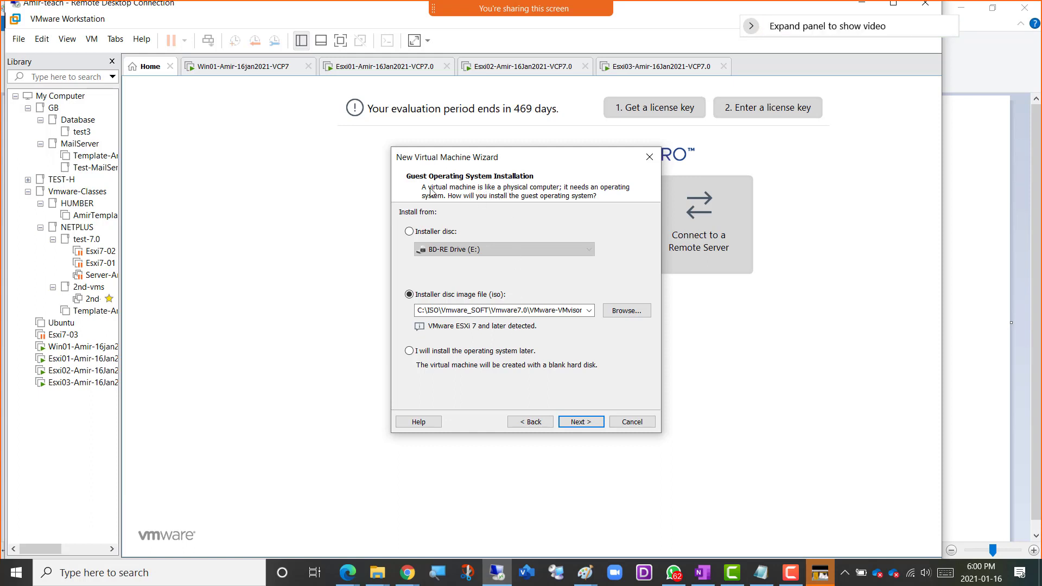
click(623, 425)
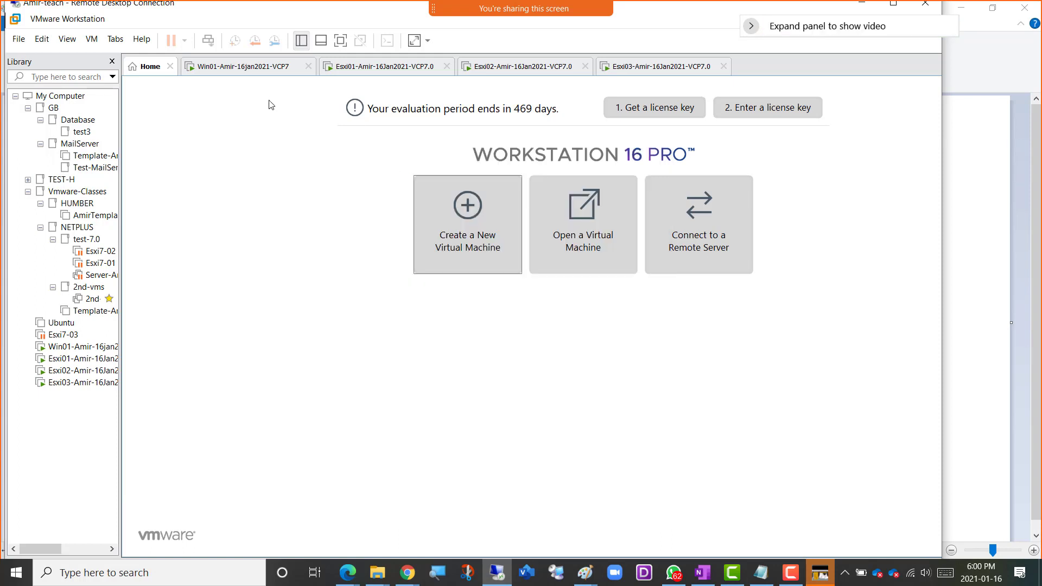
View the VMware Workstation product, version and license information, and close it.
click(143, 42)
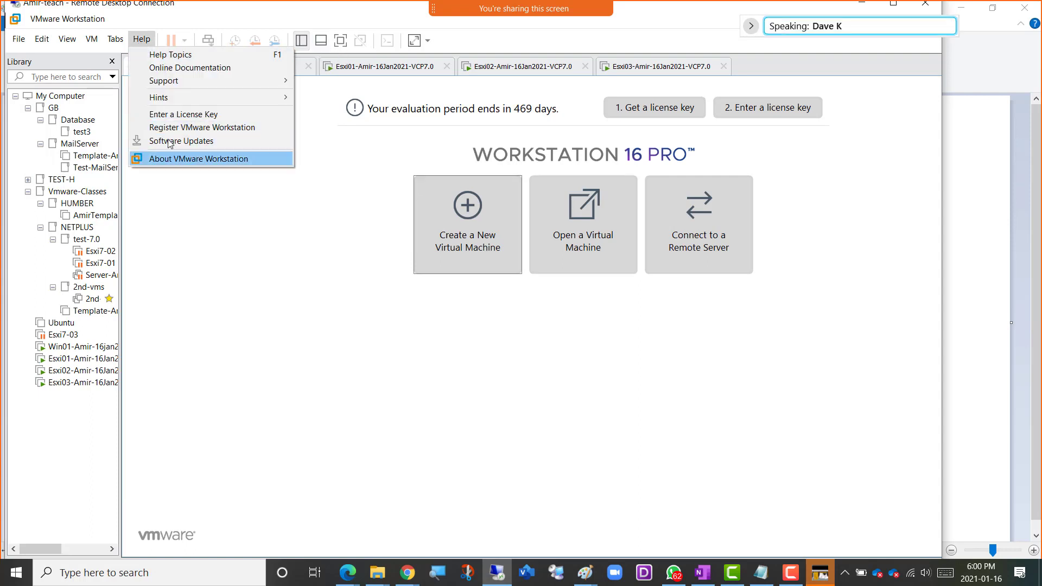
click(187, 161)
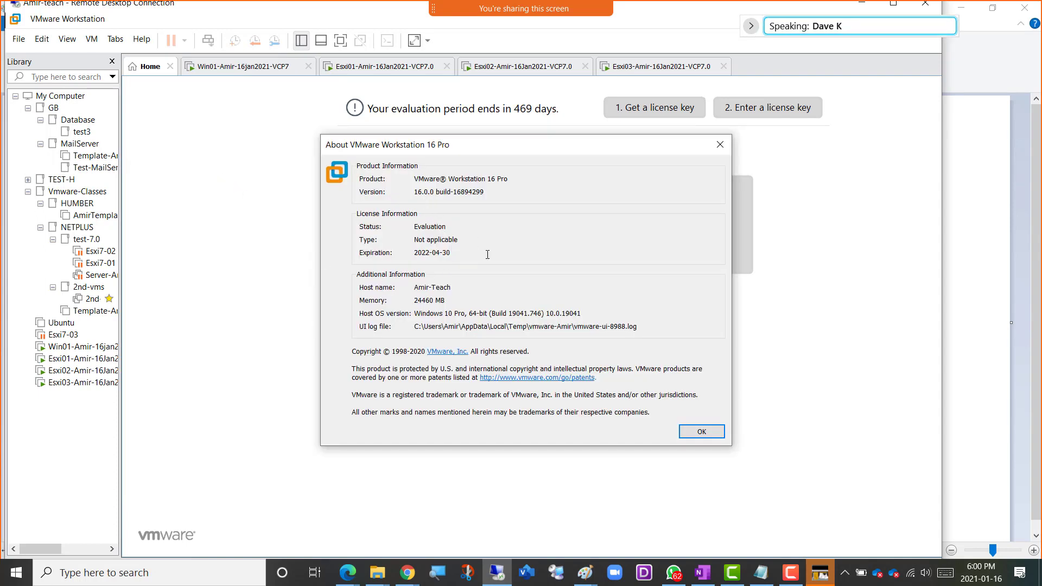
click(699, 431)
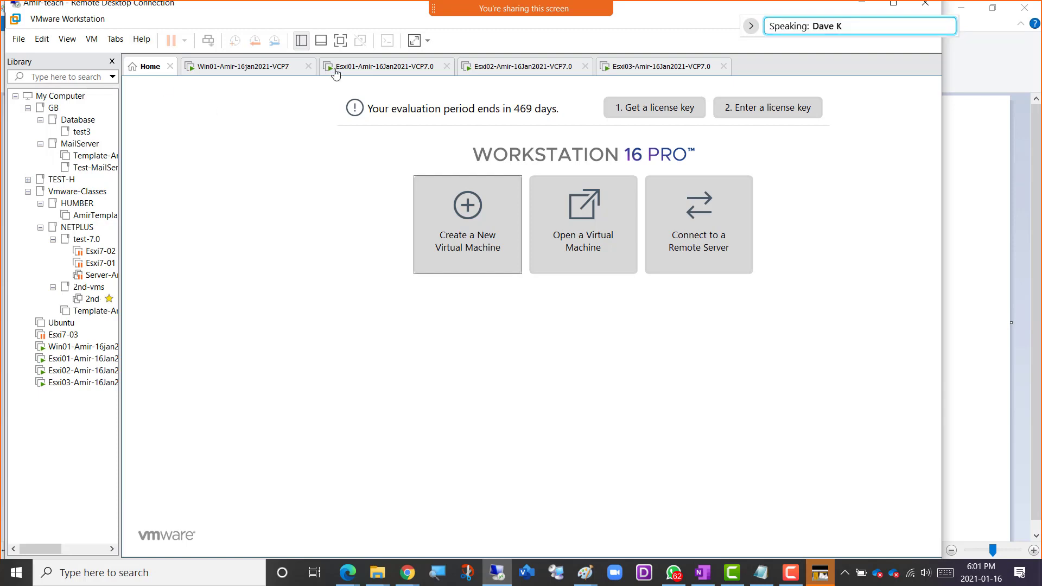
Walk through the new virtual machine wizard from the ISO image selection to the naming page, and cancel it.
click(477, 235)
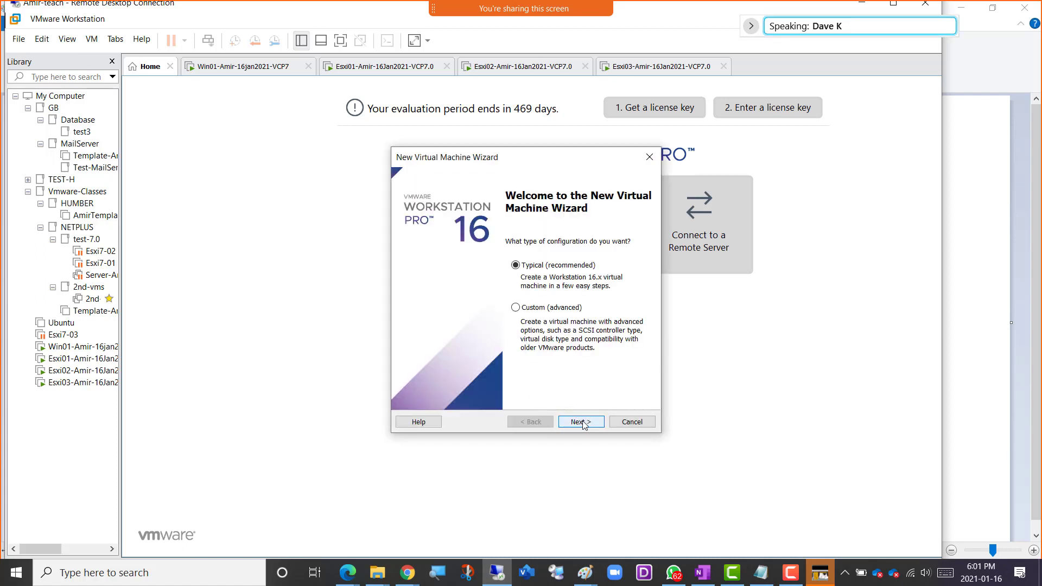
click(582, 422)
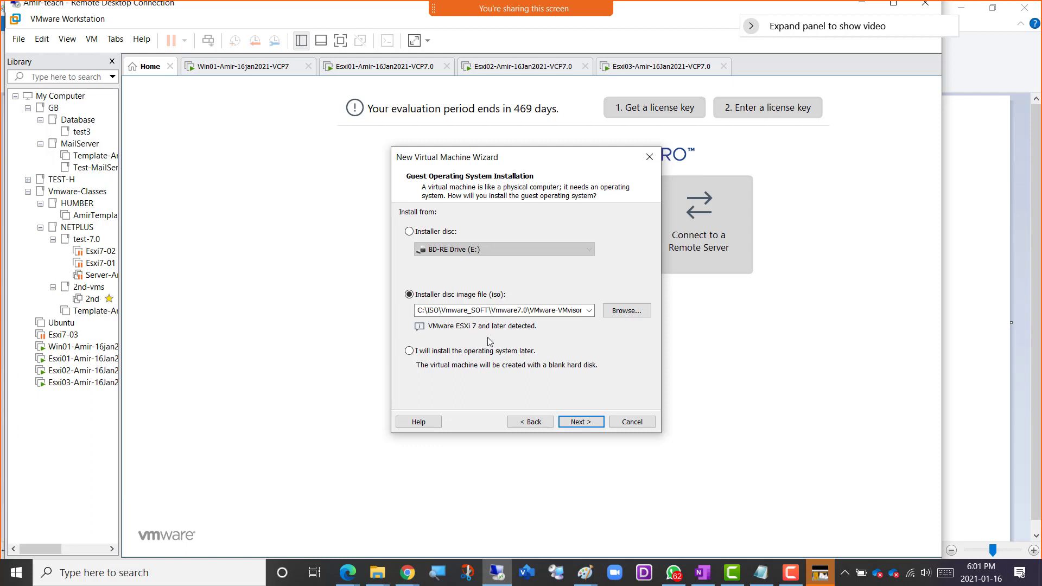
click(524, 310)
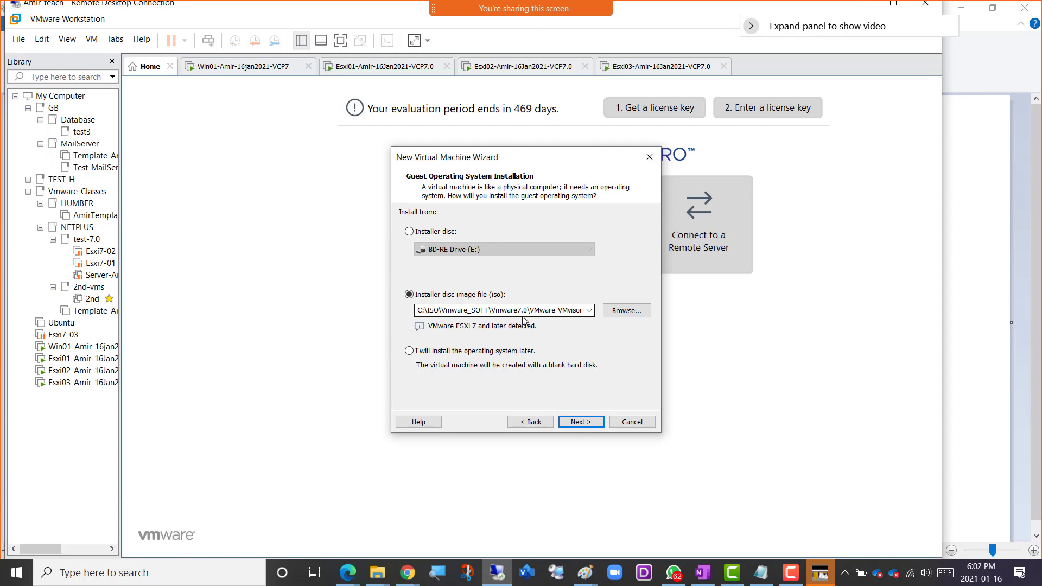
click(580, 423)
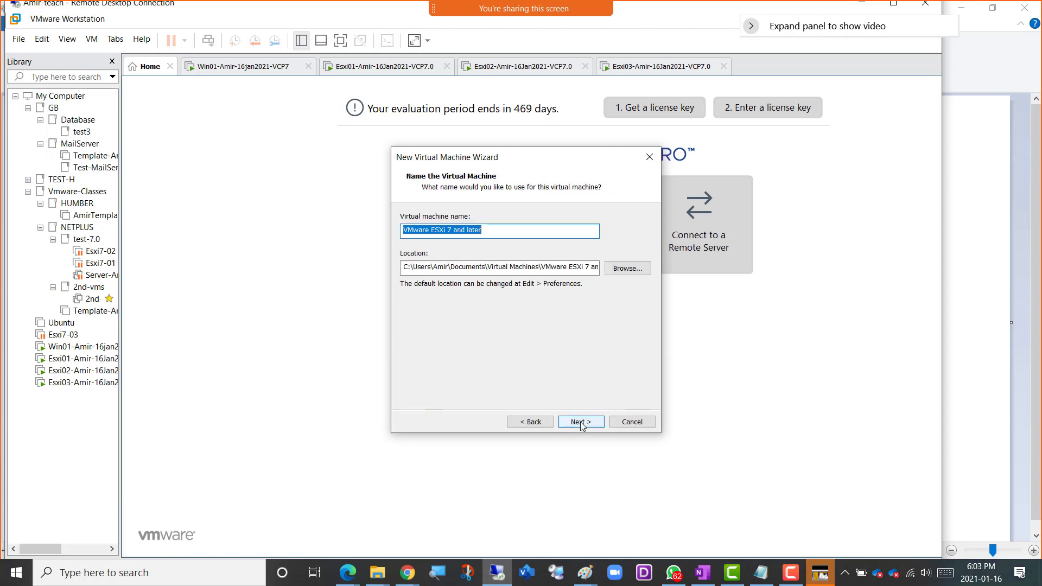
click(632, 422)
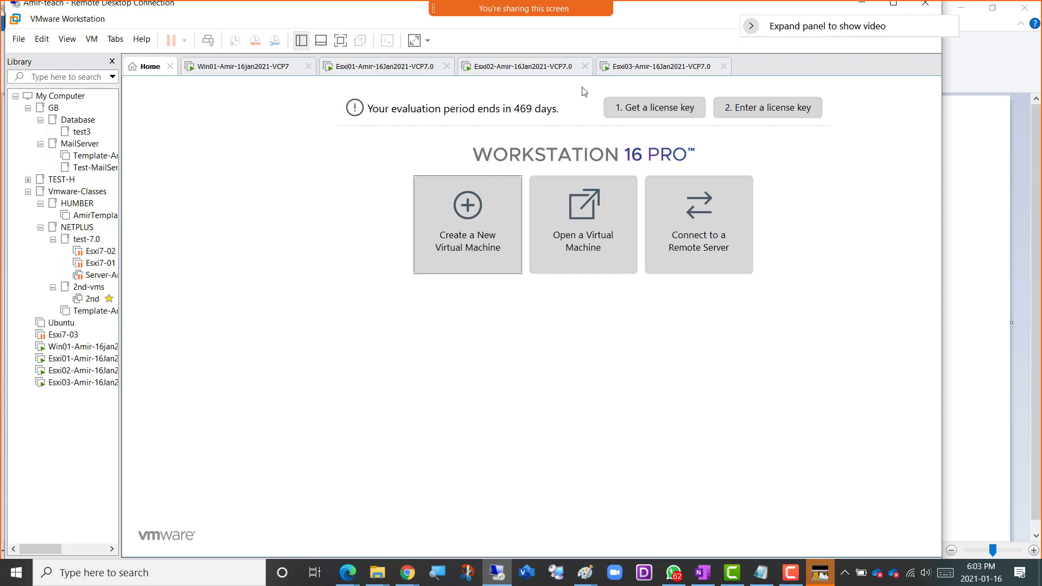
Check the installer consoles of Esxi01, Esxi02 and Esxi03, and return to Esxi01.
click(379, 68)
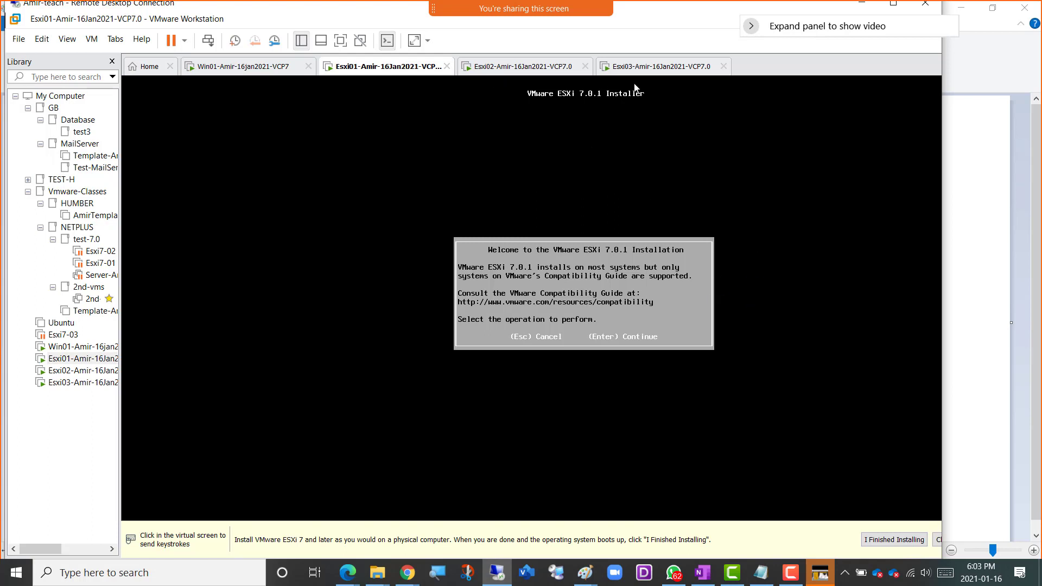
click(534, 68)
click(667, 67)
click(379, 68)
Continue past the welcome screen of Esxi01's ESXi 7.0.1 installer and accept the End User License Agreement.
click(747, 304)
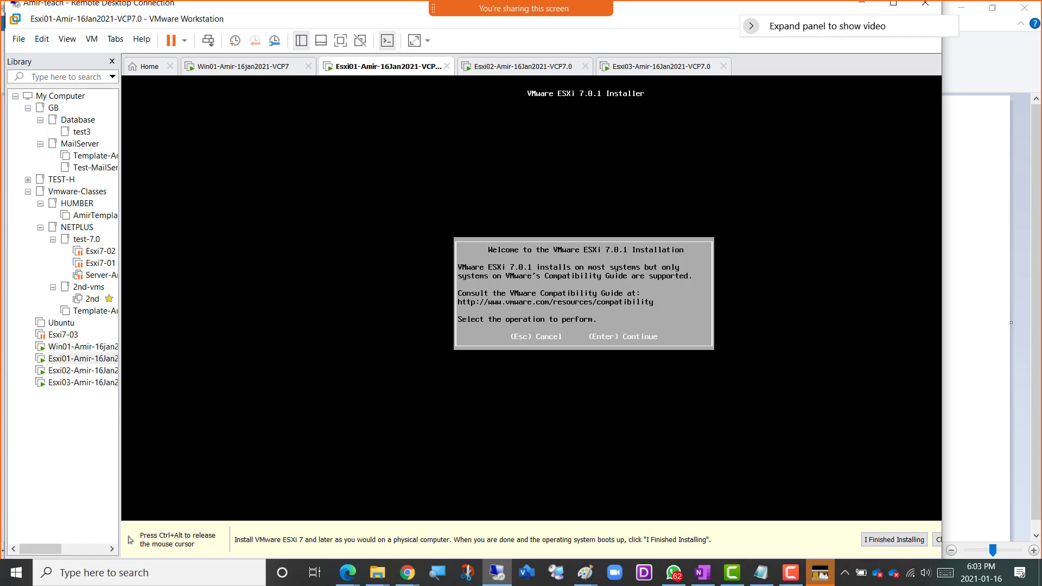
key(Return)
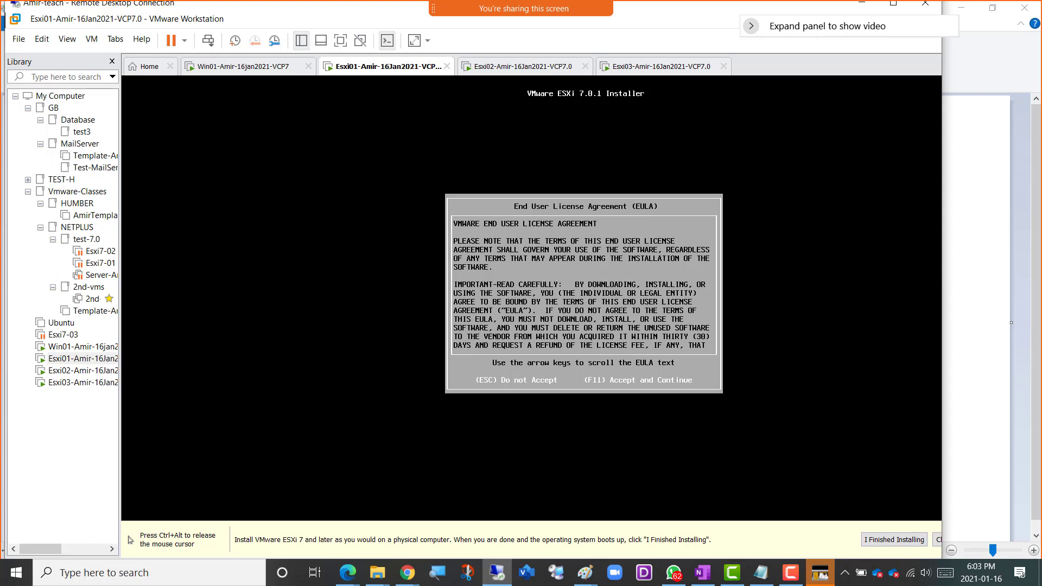
key(F11)
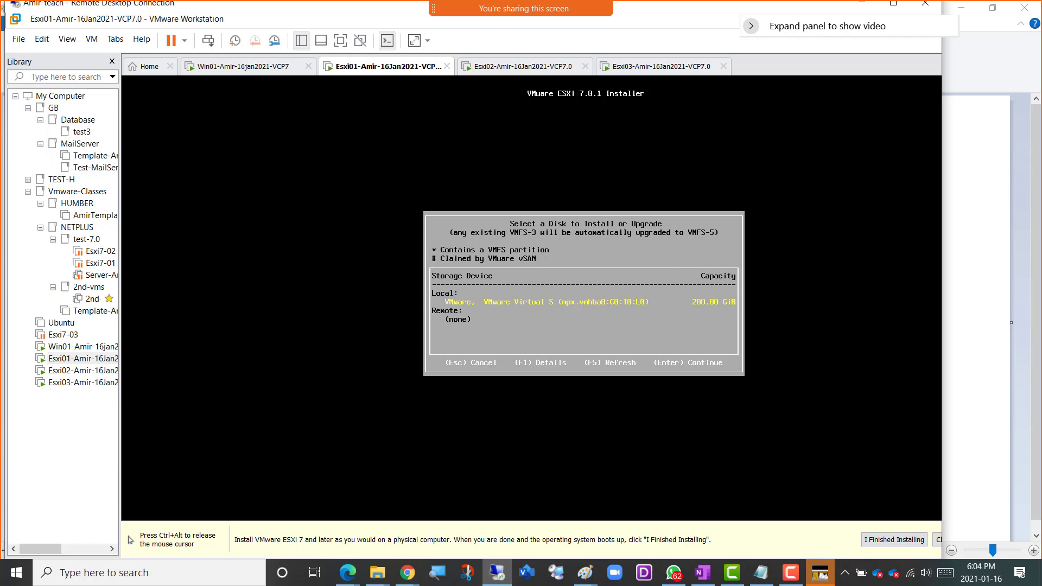
key(ctrl+alt)
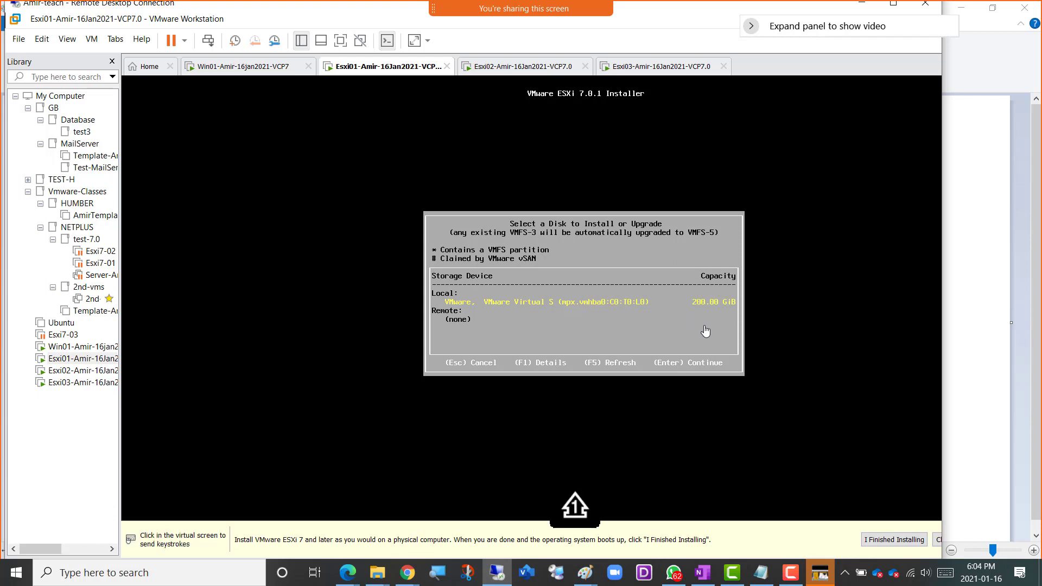
click(759, 351)
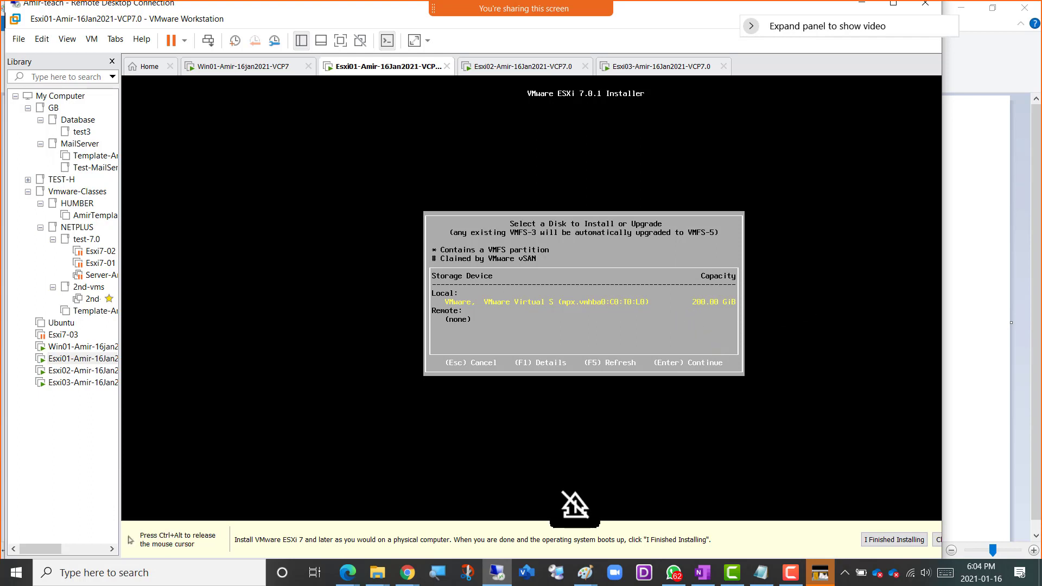
Choose the local 200 GiB disk as Esxi01's installation target and the US Default keyboard layout.
key(Return)
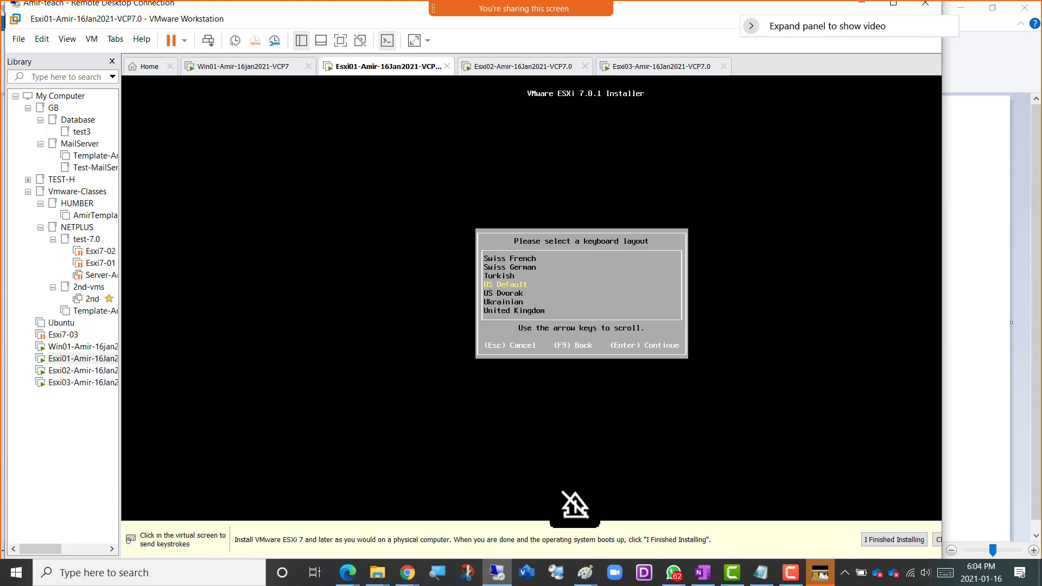
key(Return)
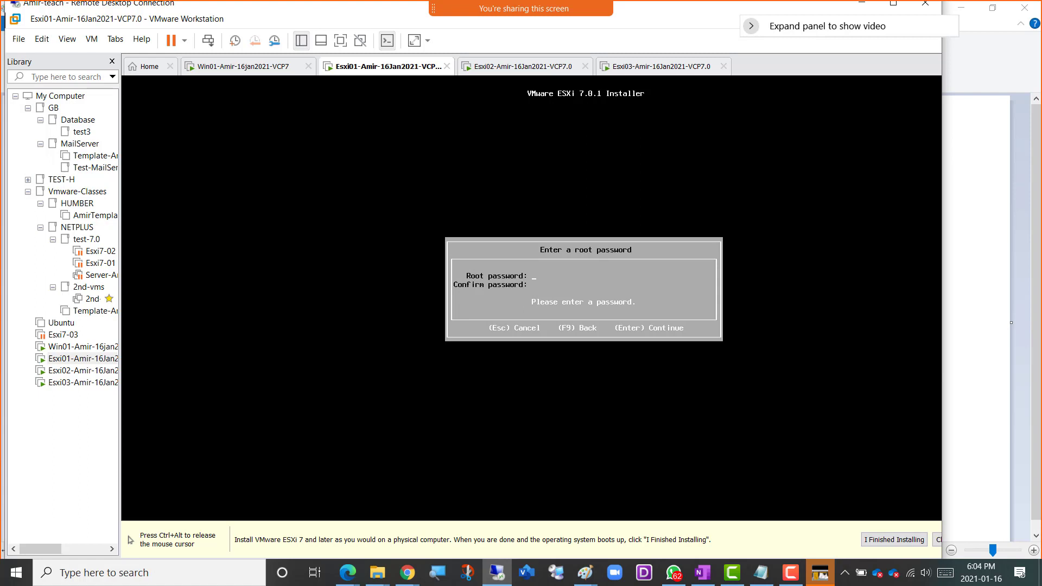
text(*******************)
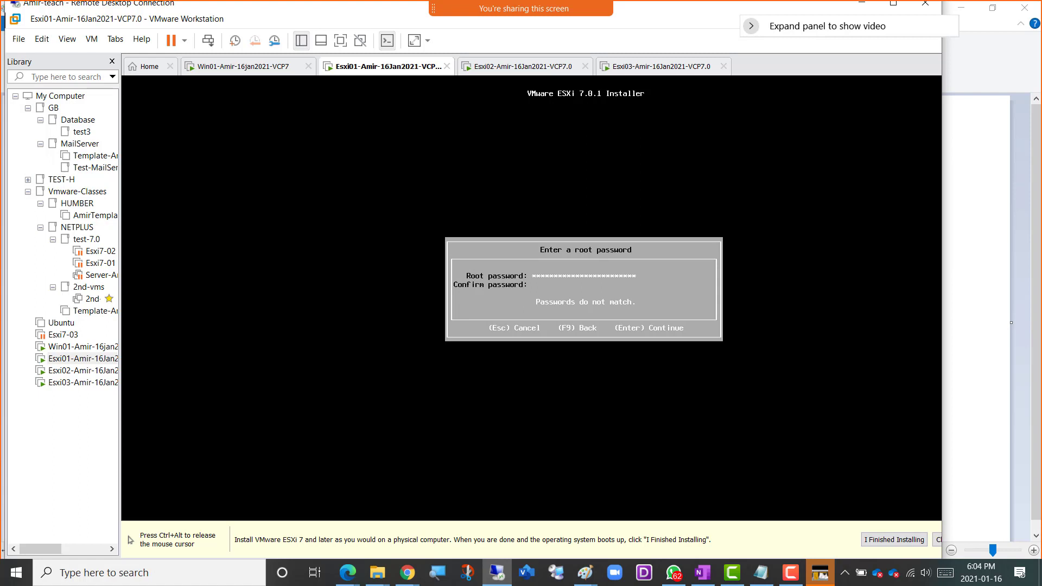
key(BackSpace)
key(BackSpace)
key(BackSpace)
key(BackSpace)
key(BackSpace)
key(BackSpace)
key(BackSpace)
key(BackSpace)
key(BackSpace)
key(BackSpace)
key(BackSpace)
key(BackSpace)
key(BackSpace)
key(BackSpace)
key(BackSpace)
key(BackSpace)
key(BackSpace)
key(BackSpace)
key(BackSpace)
key(BackSpace)
key(BackSpace)
key(BackSpace)
key(BackSpace)
key(BackSpace)
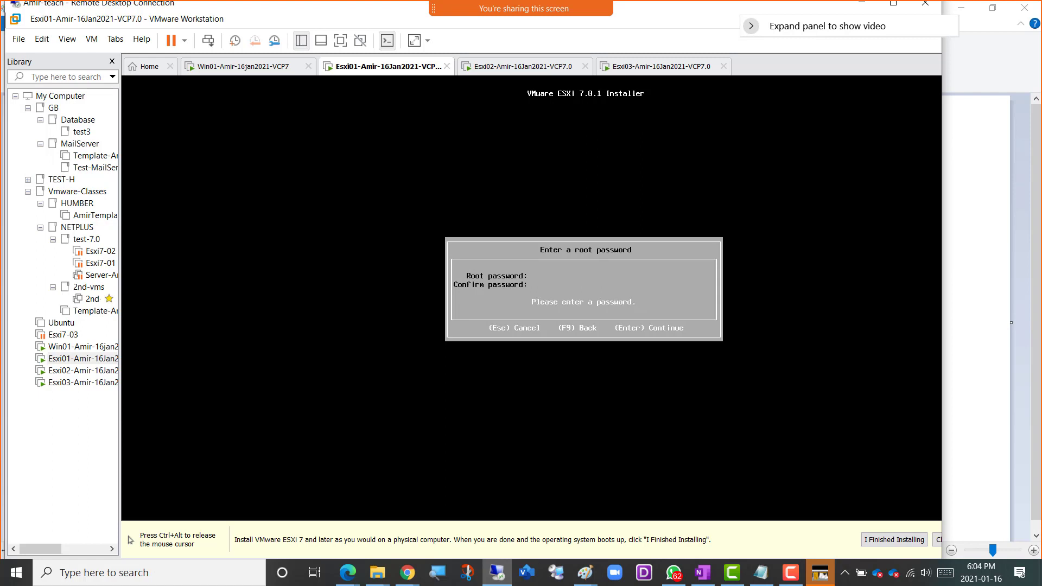
Enter and confirm the root password for Esxi01, and continue to the system scan.
text(***********************)
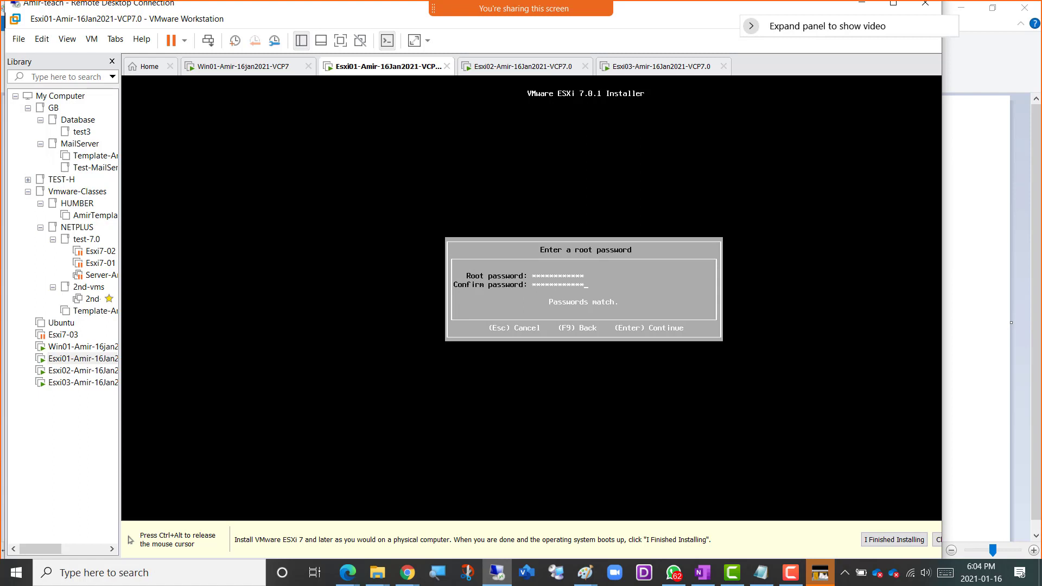
key(Return)
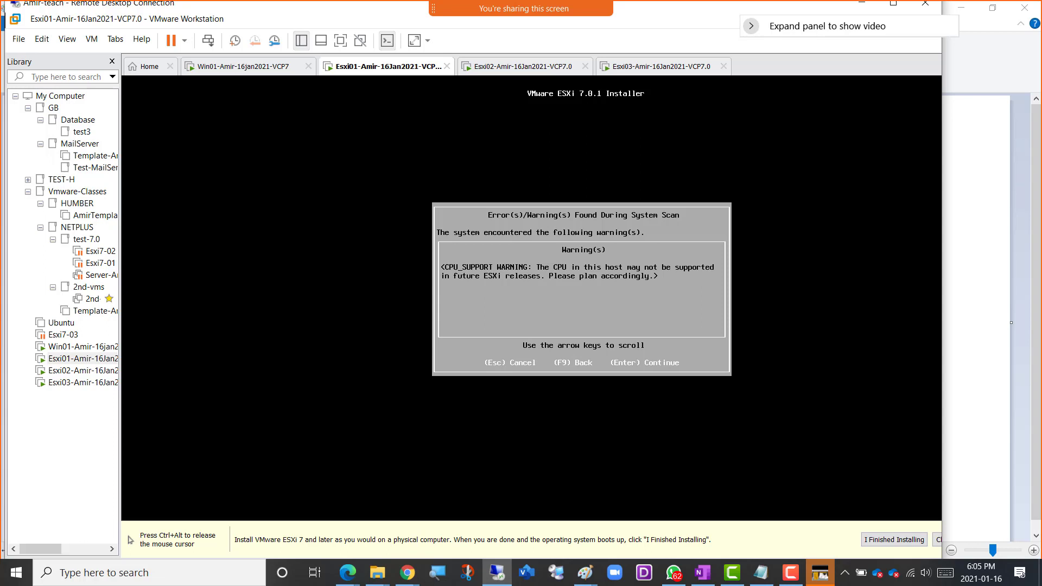
Continue past Esxi01's system scan warnings and start the ESXi 7.0.1 installation, releasing the console.
key(Return)
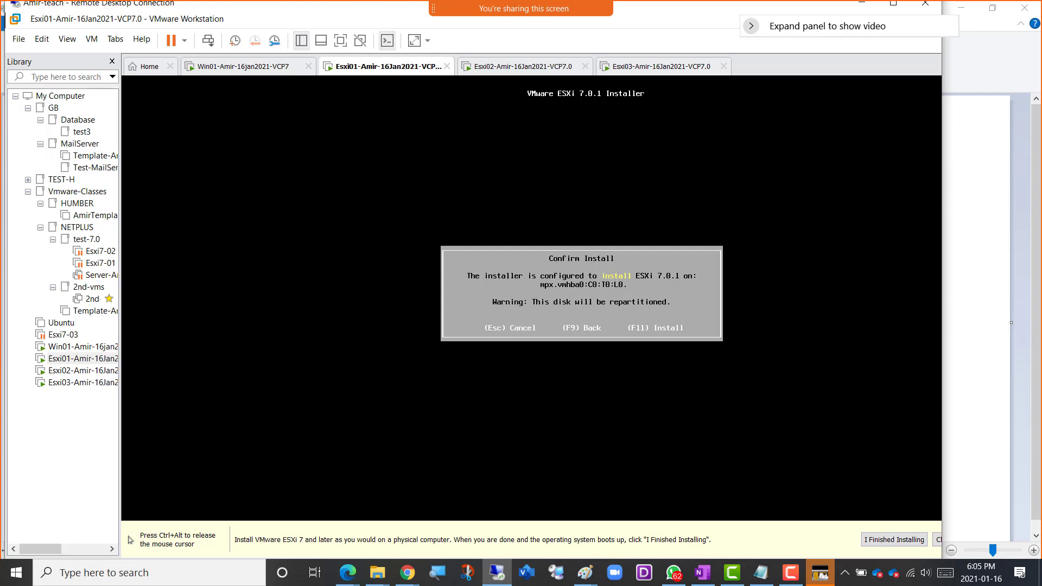
key(F11)
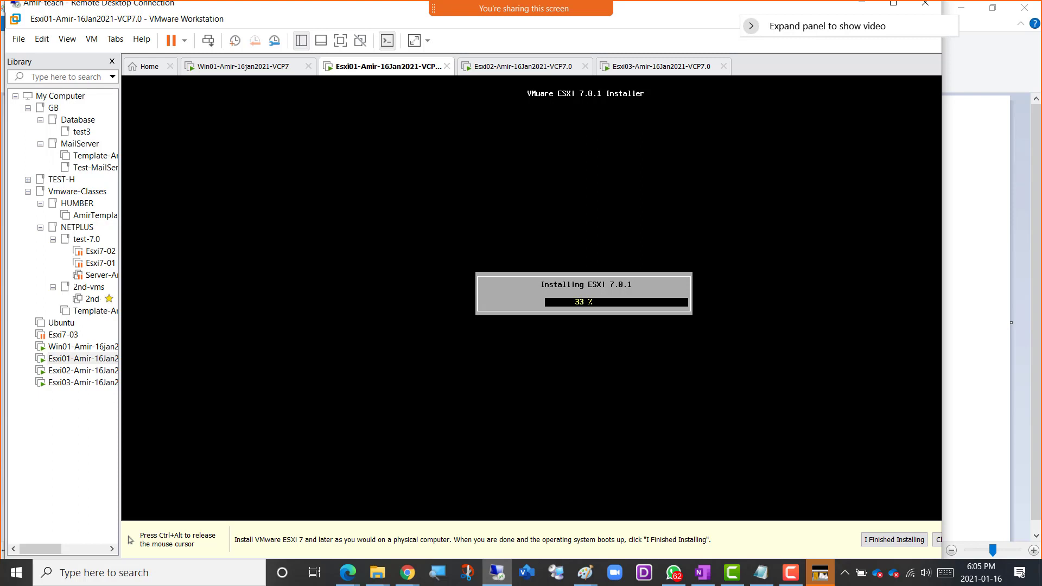
key(ctrl+alt)
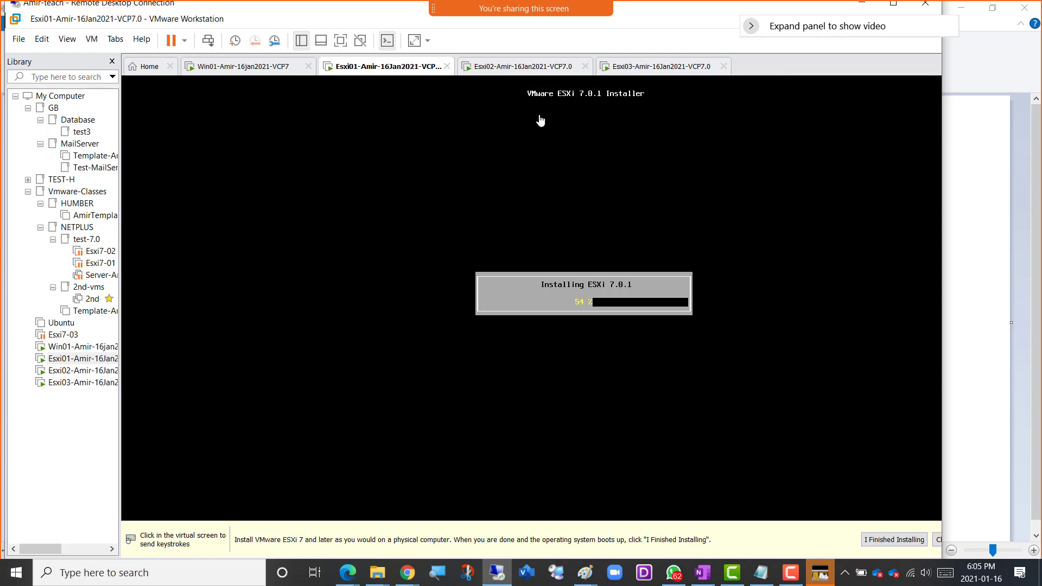
Open Esxi02's installer console, continue past the welcome screen and accept the End User License Agreement.
click(520, 72)
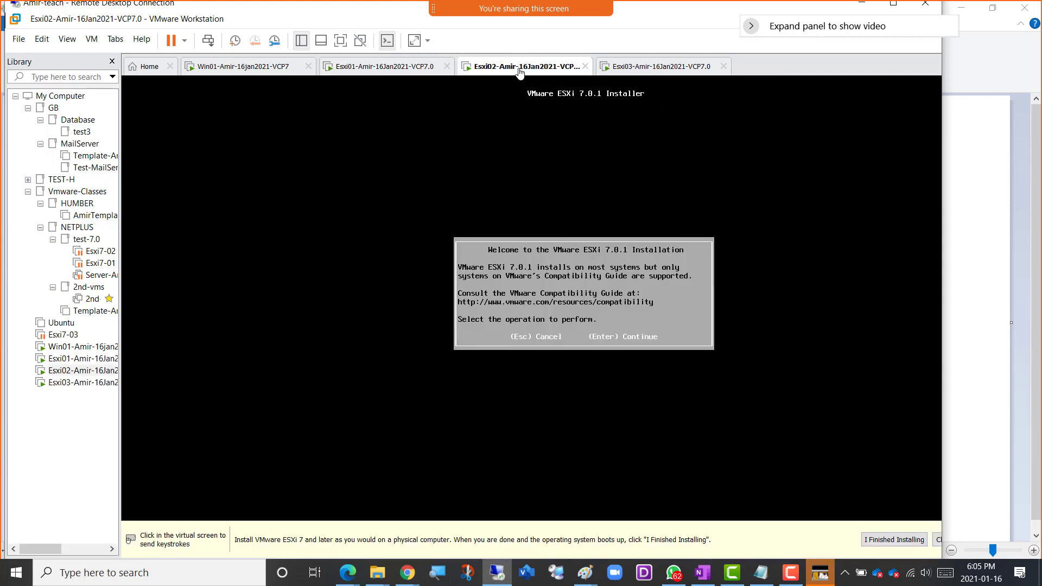
click(744, 322)
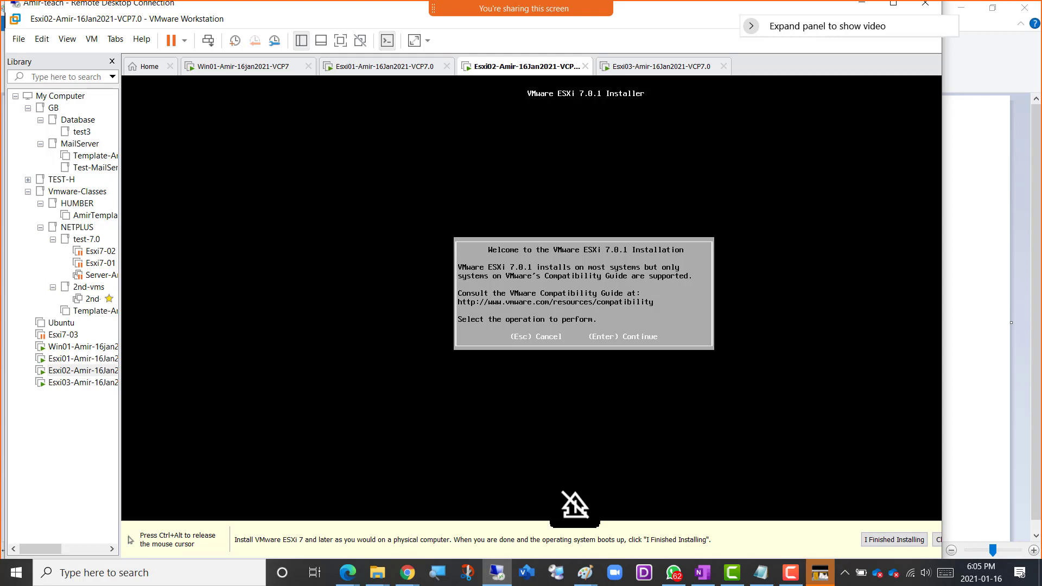
key(Return)
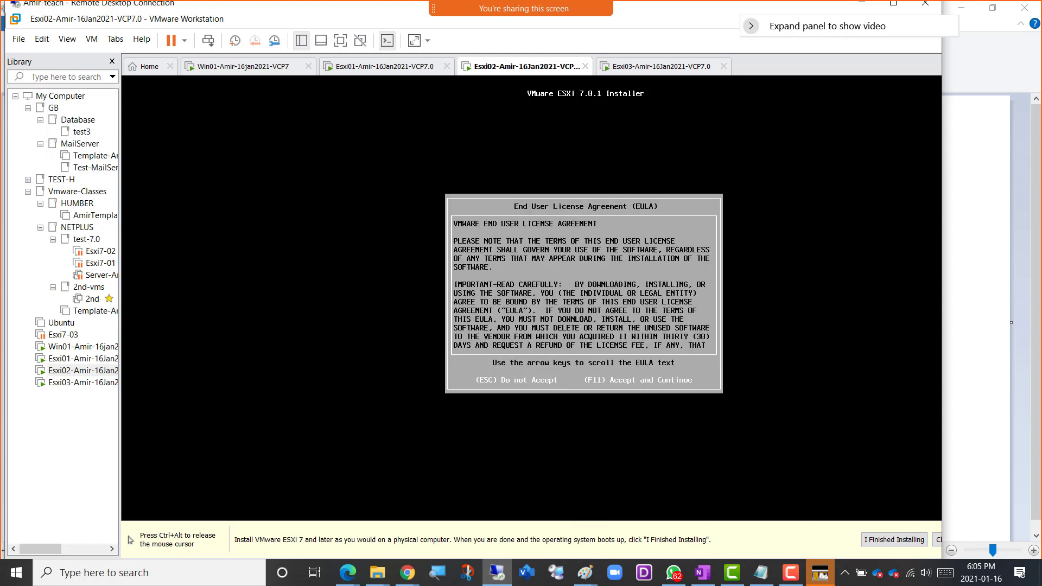
key(F11)
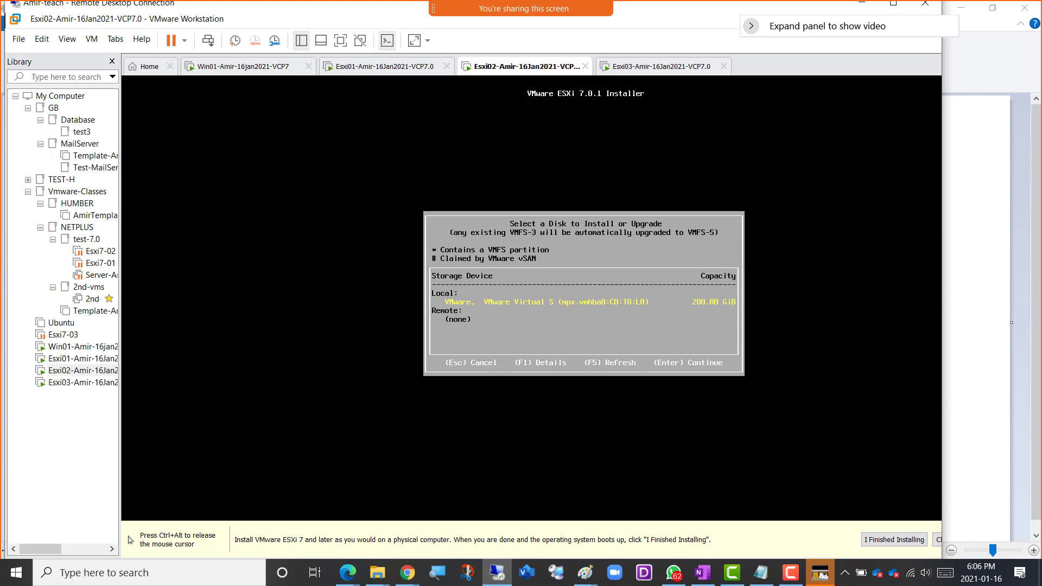
Choose the local 200 GiB disk as Esxi02's installation target and the US Default keyboard layout.
key(Return)
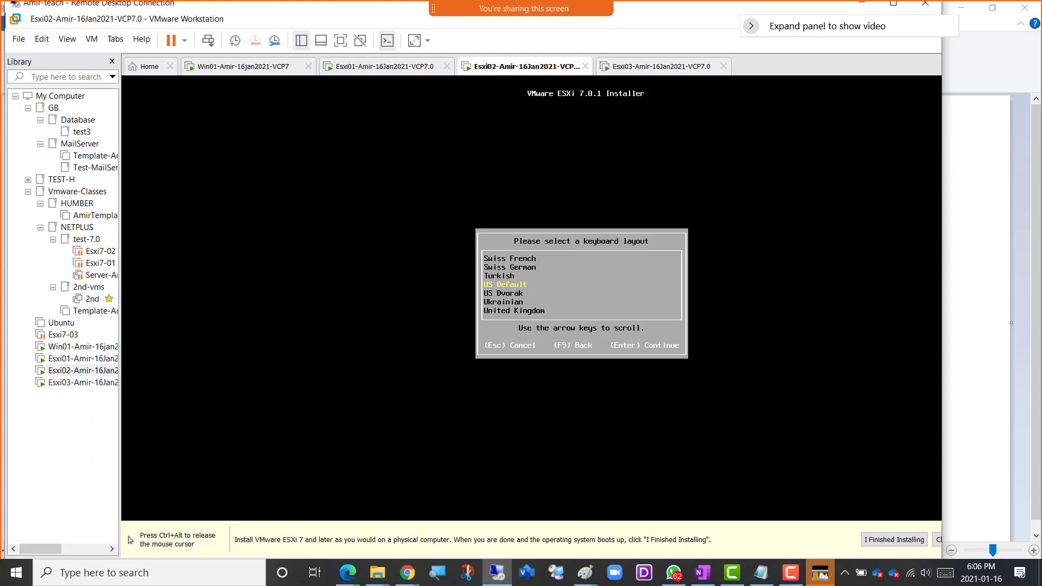
key(Return)
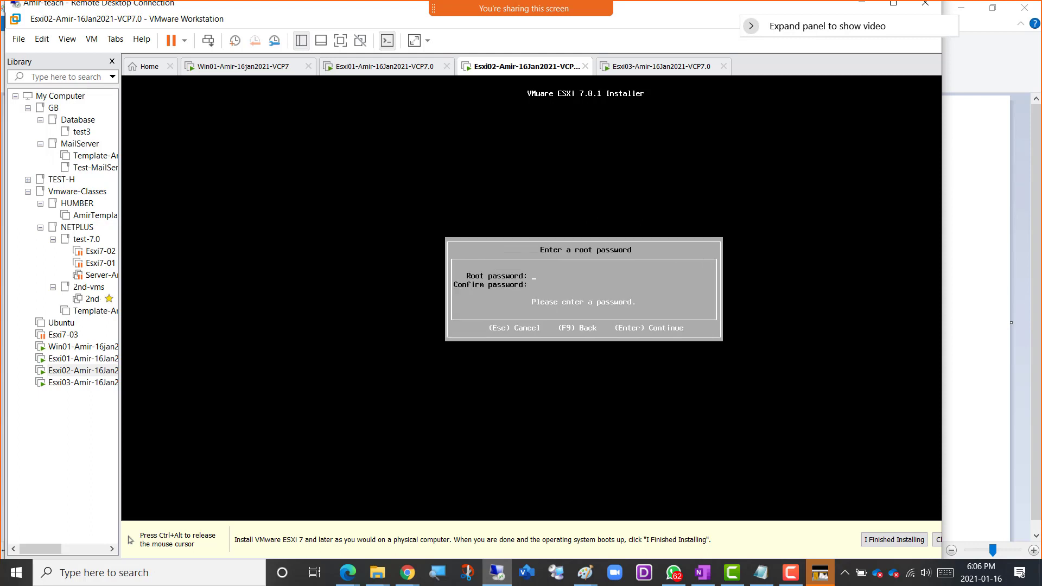
Enter and confirm the root password for Esxi02, and continue to the system scan.
text(************************)
key(Return)
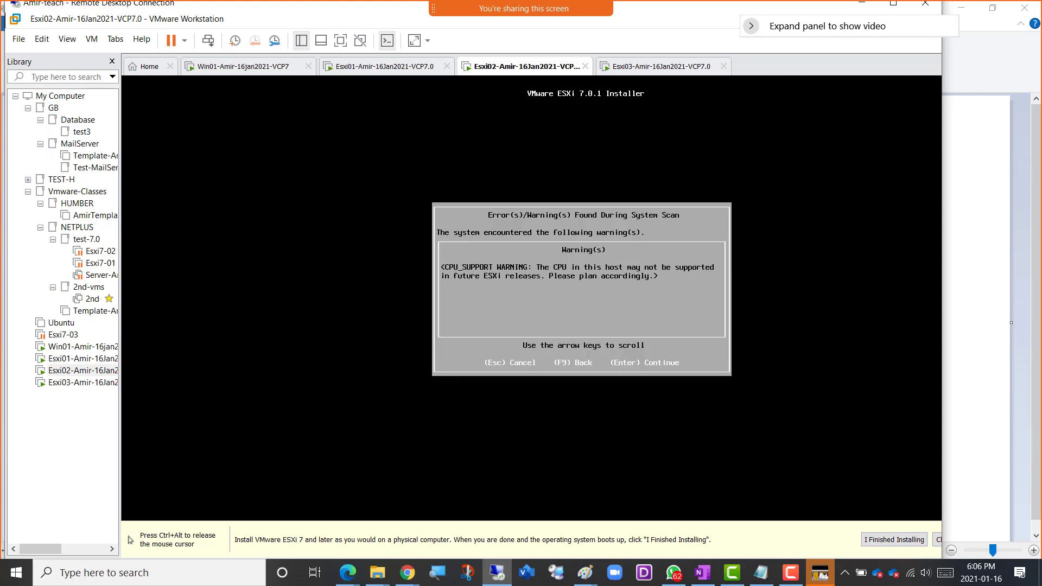
Continue past Esxi02's system scan warnings and install ESXi 7.0.1, releasing the console once the installation is complete.
key(Return)
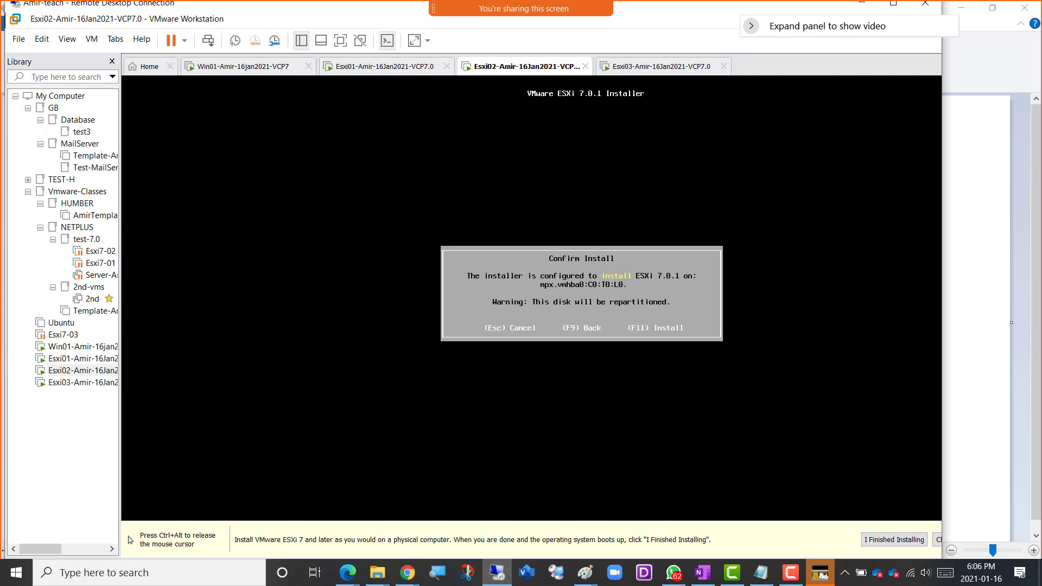
key(F11)
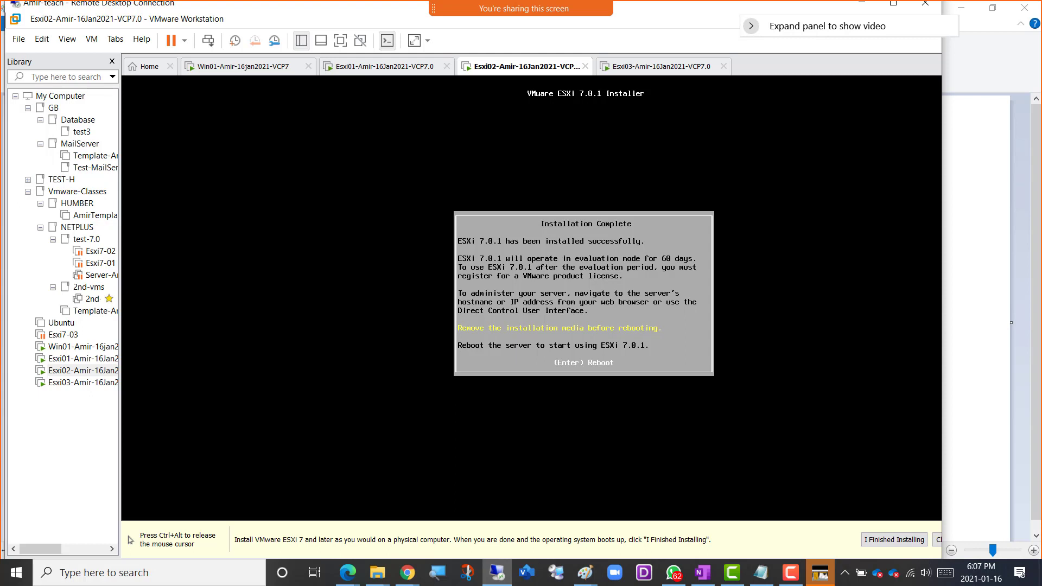
key(ctrl+alt)
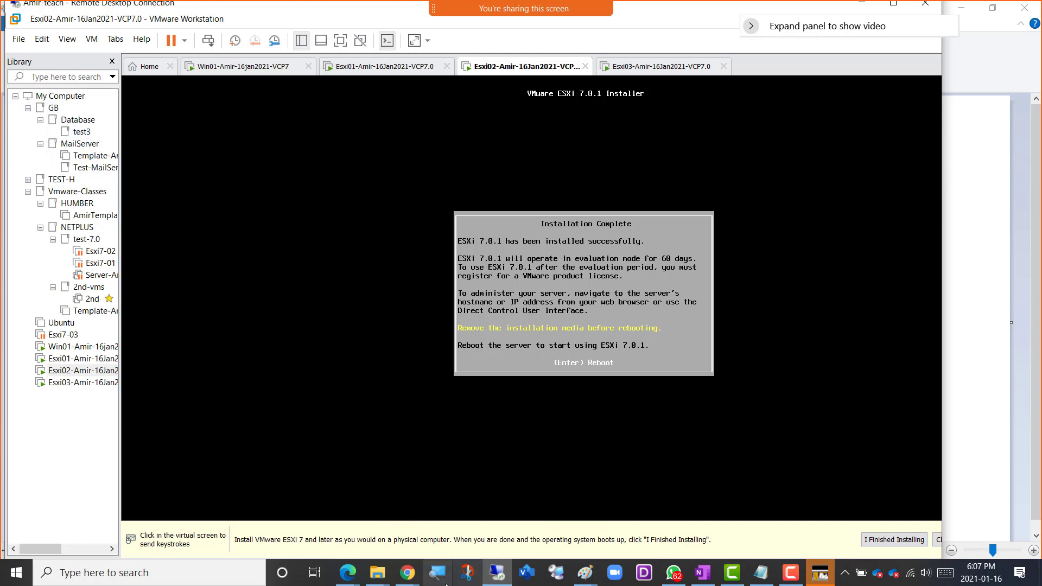
Switch to the OneNote notebook in Edge and review the Week2 lab notes on the virtual machines and ESXi hosts.
mouse_move(357, 574)
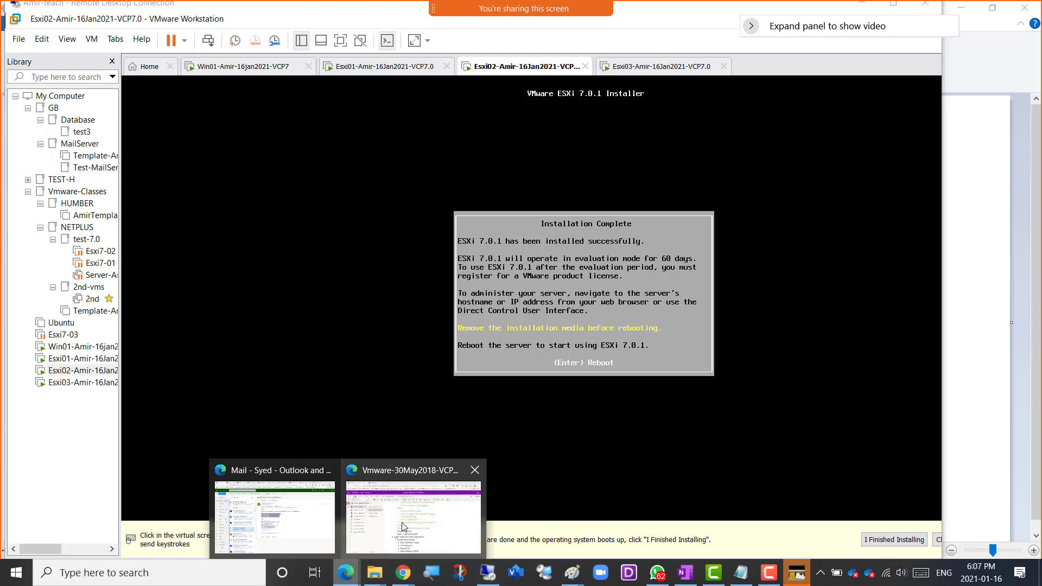
click(386, 521)
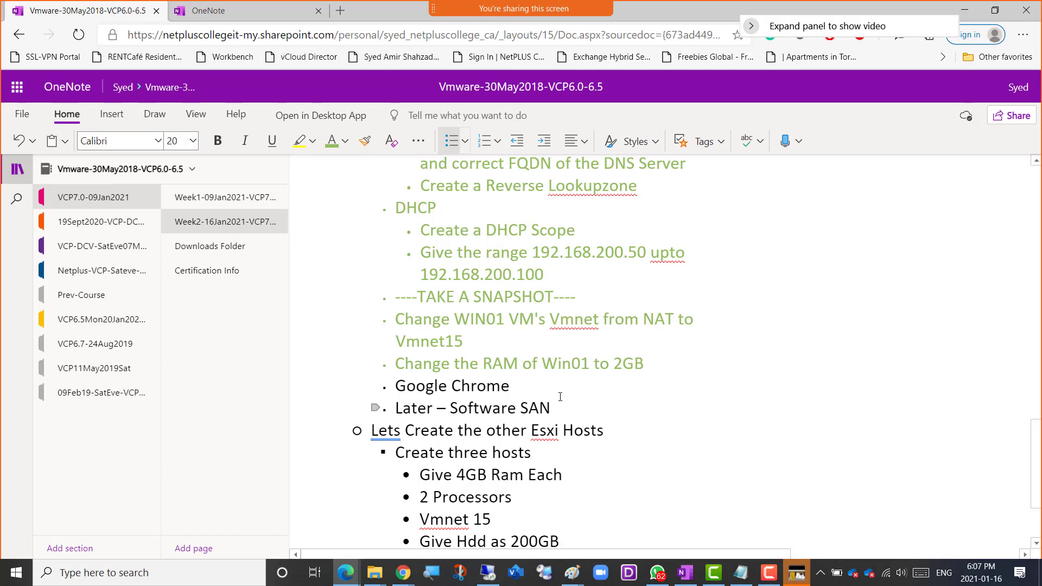
scroll(558, 407, up, 10)
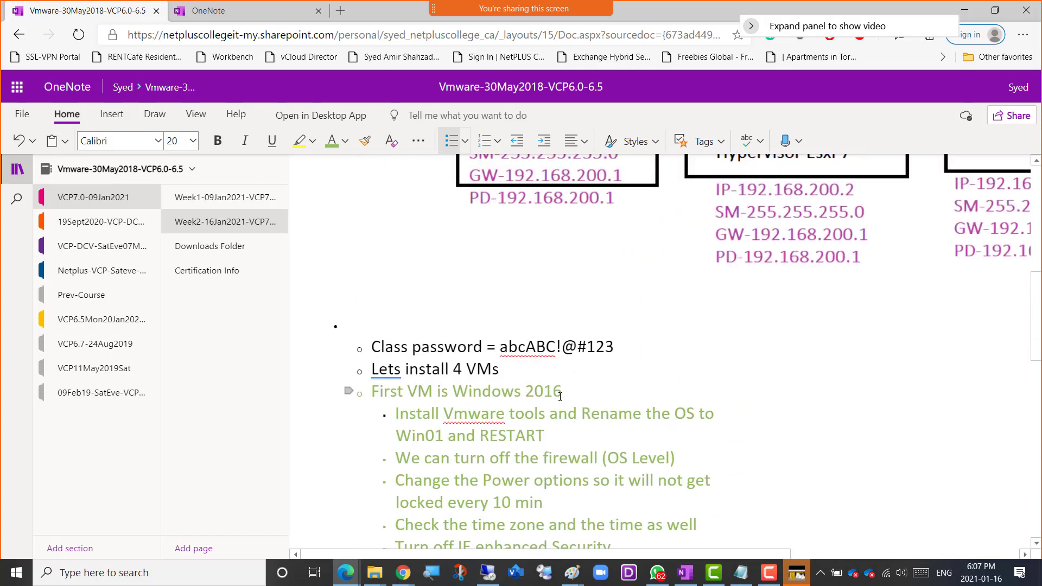
scroll(559, 399, up, 3)
scroll(556, 396, down, 7)
scroll(553, 392, down, 5)
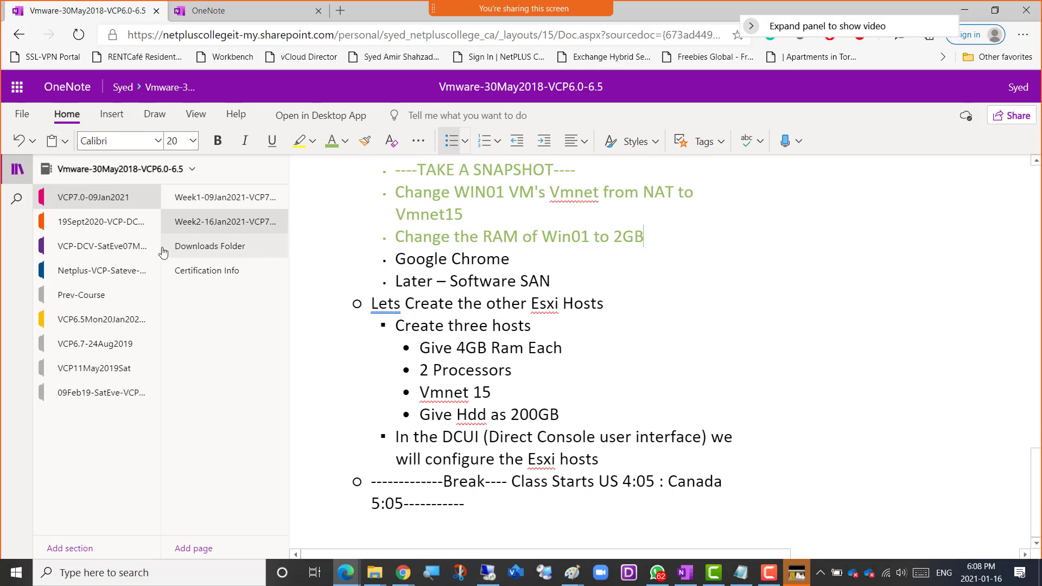
Open the Downloads Folder page of the 19Sept2020 section and highlight the vCenter and ESXi 6.5 and 6.7 ISO links.
click(107, 224)
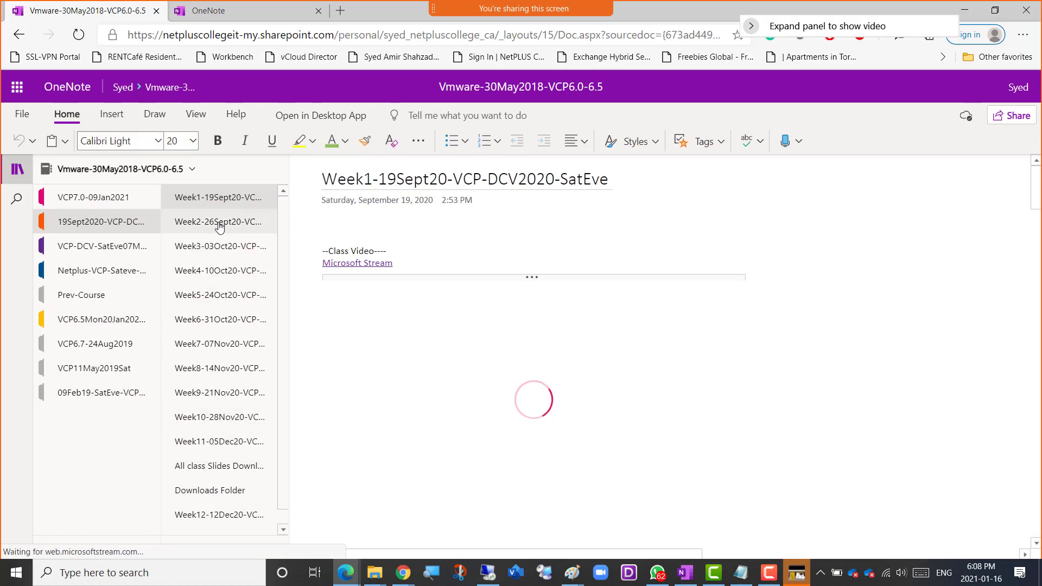
click(203, 490)
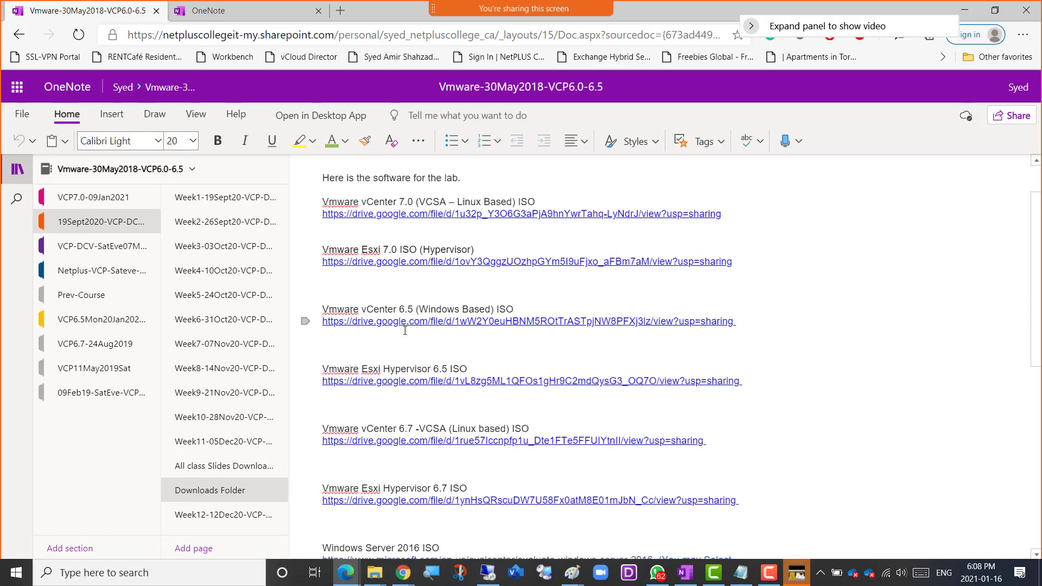
scroll(407, 331, down, 2)
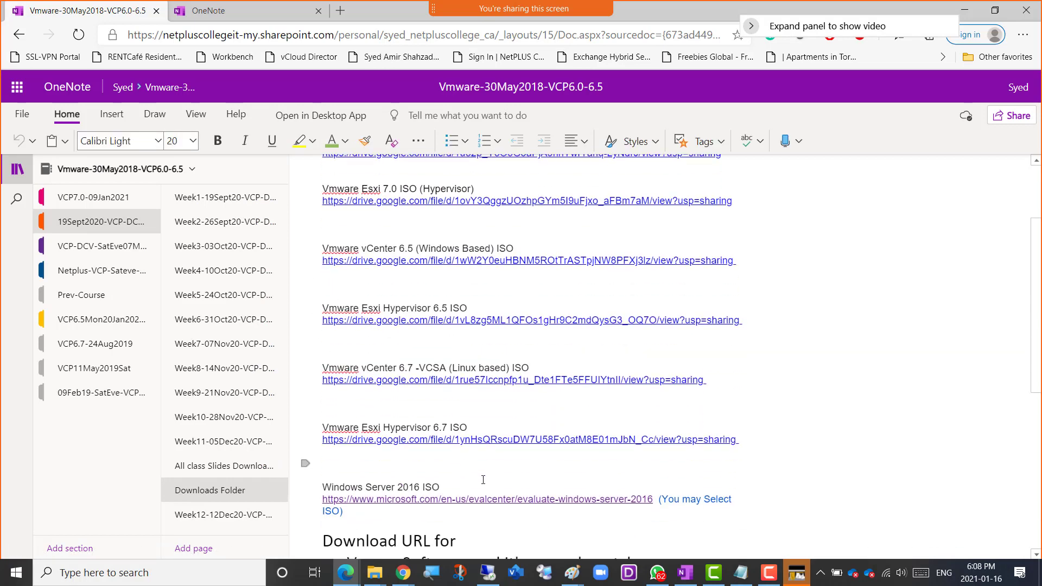
drag(754, 441, 316, 251)
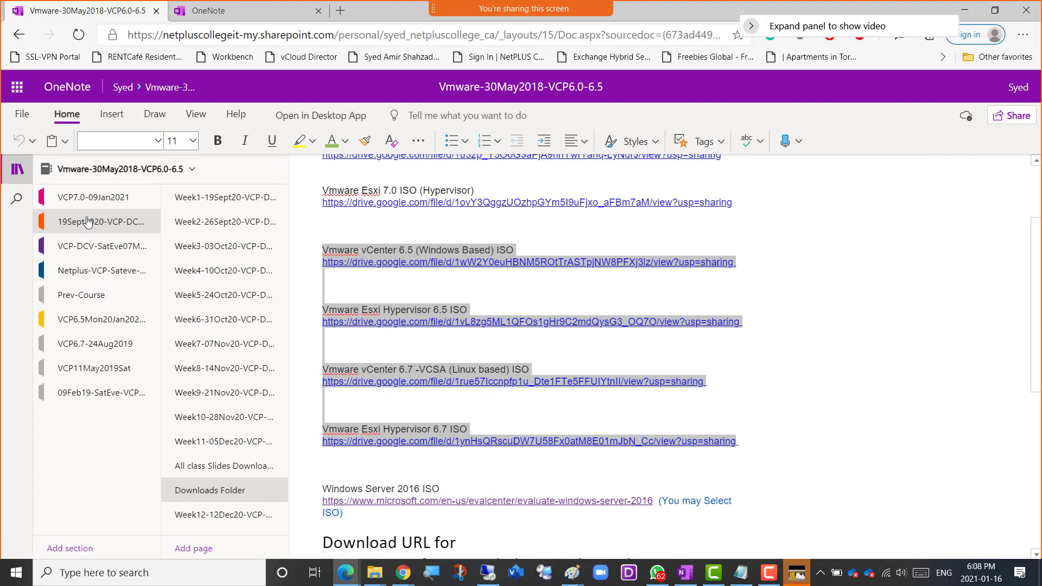
Open the VCP7.0-09Jan2021 section's Downloads Folder page and copy the entries from vCenter 6.5 through Windows Server 2016.
click(93, 197)
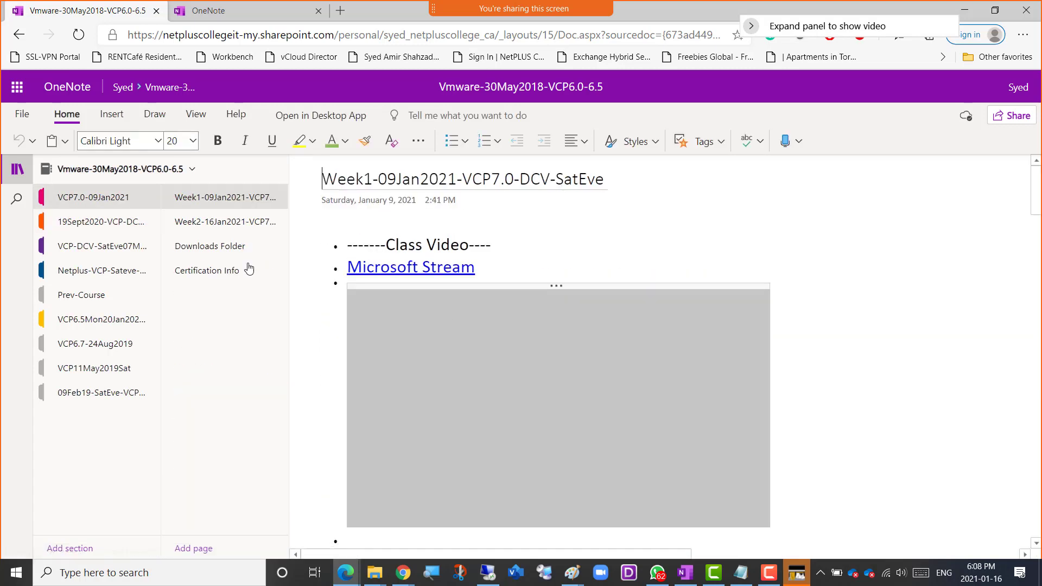
click(210, 246)
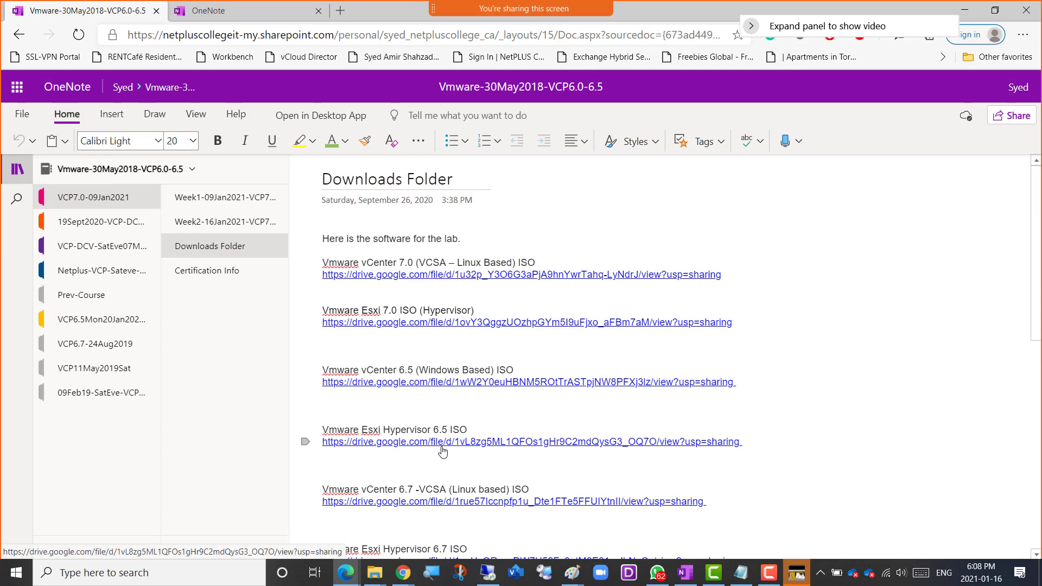
scroll(477, 374, down, 3)
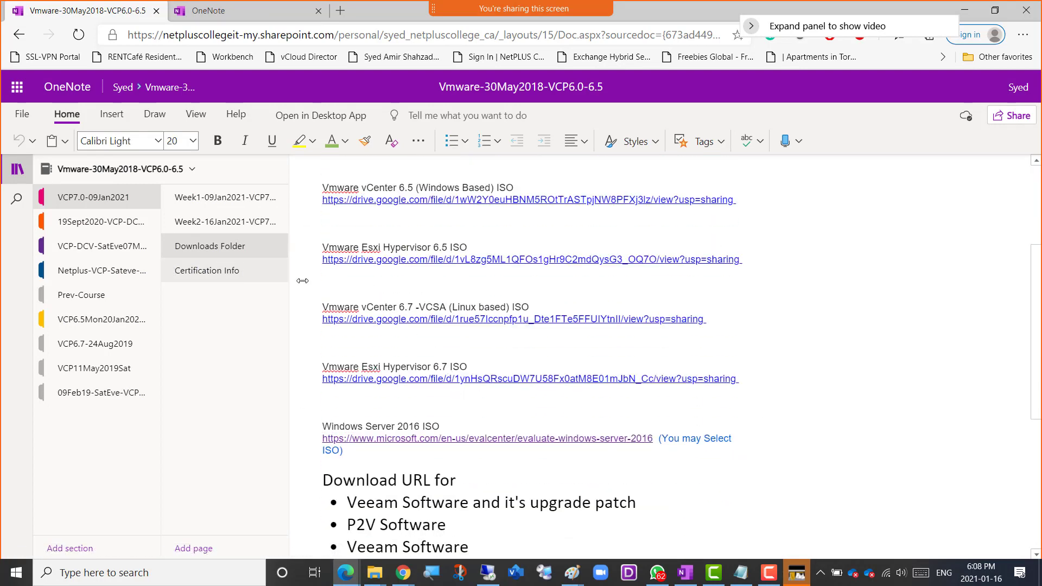
click(742, 441)
drag(353, 451, 319, 238)
key(ctrl+c)
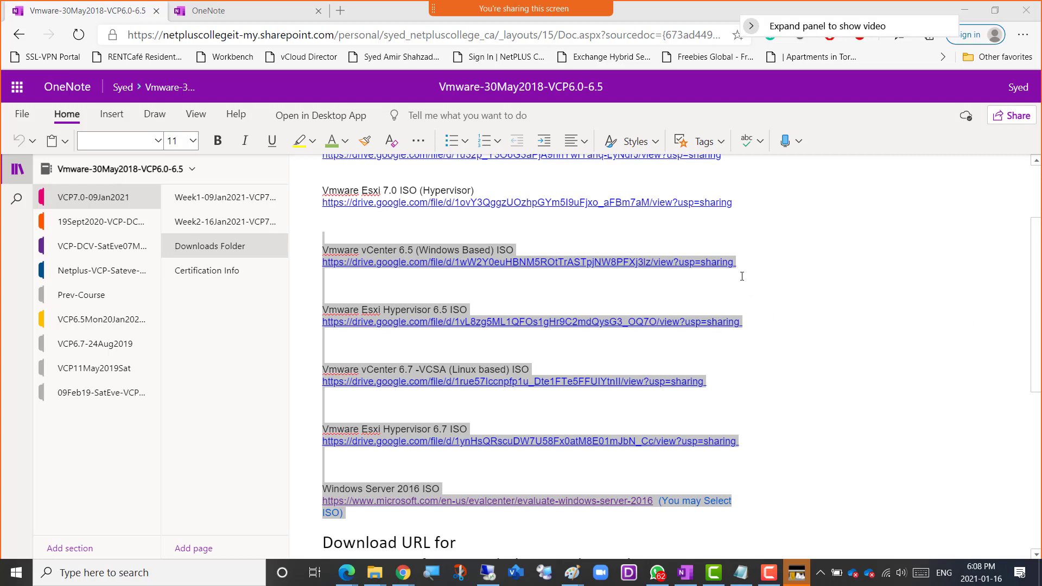
Return to the Week2-16Jan2021 page, and switch back to Esxi02's console in the remote desktop session.
click(232, 221)
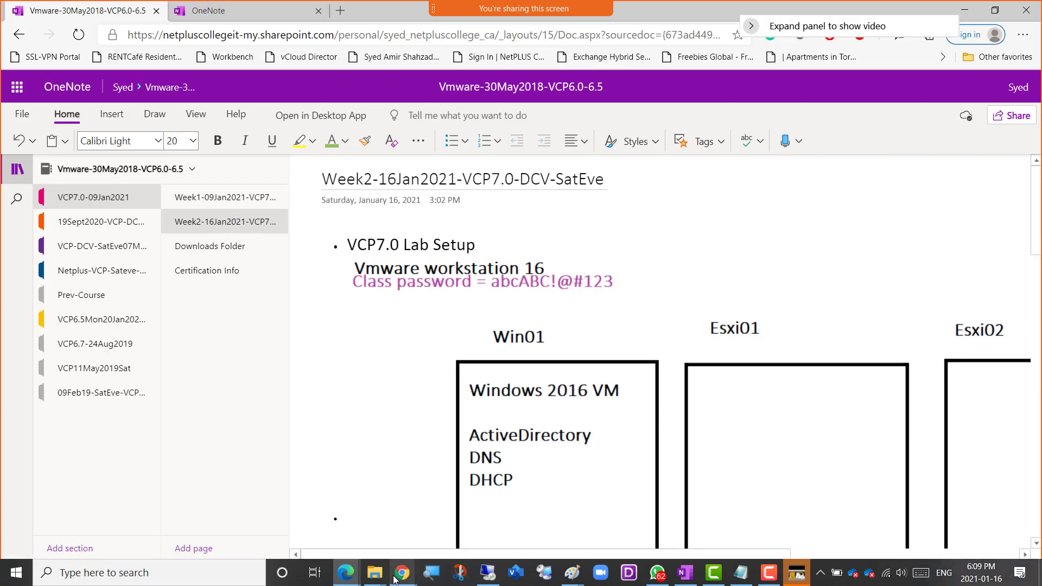
mouse_move(411, 582)
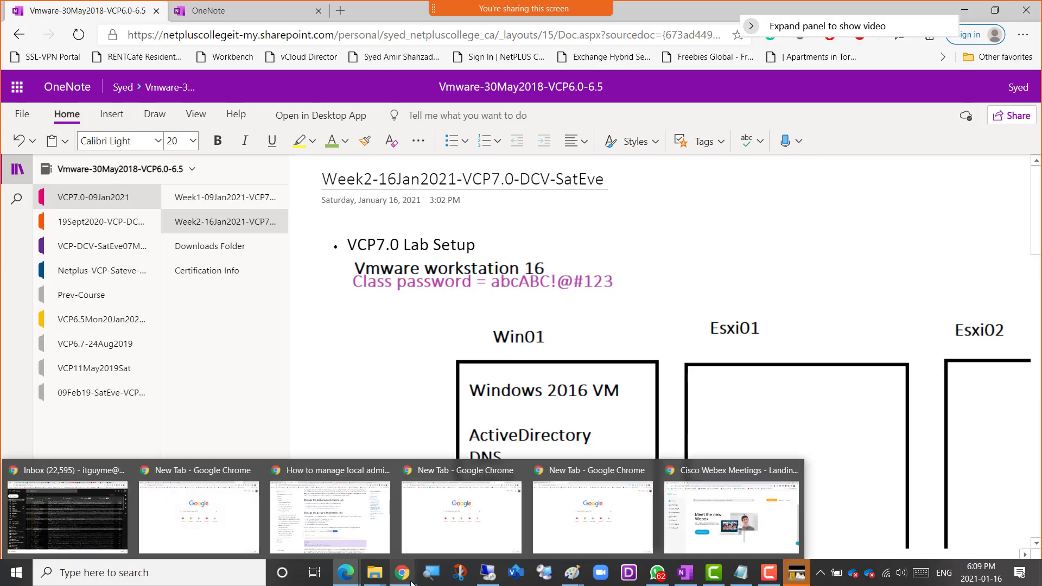
click(489, 574)
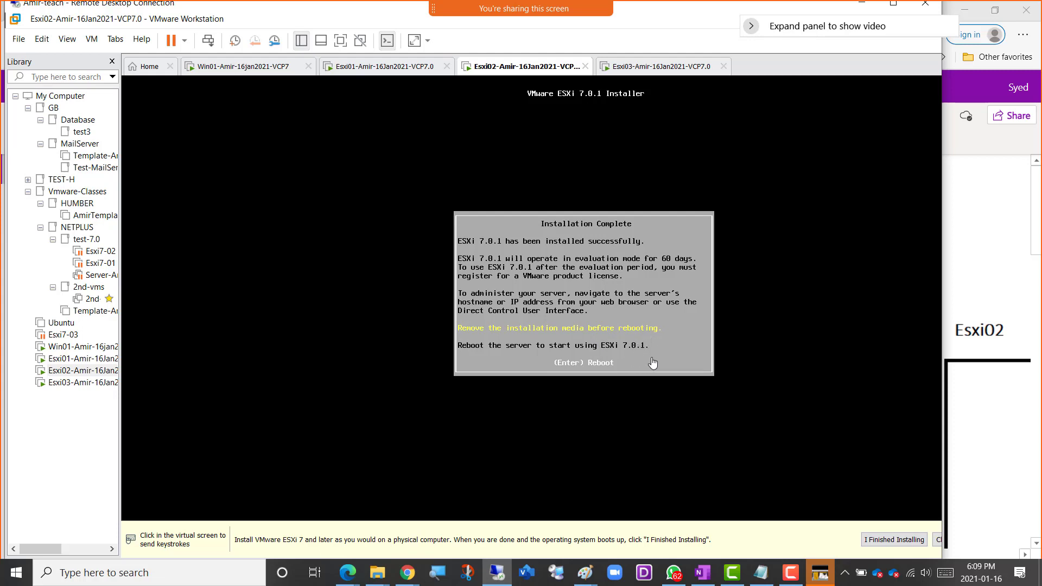
click(829, 391)
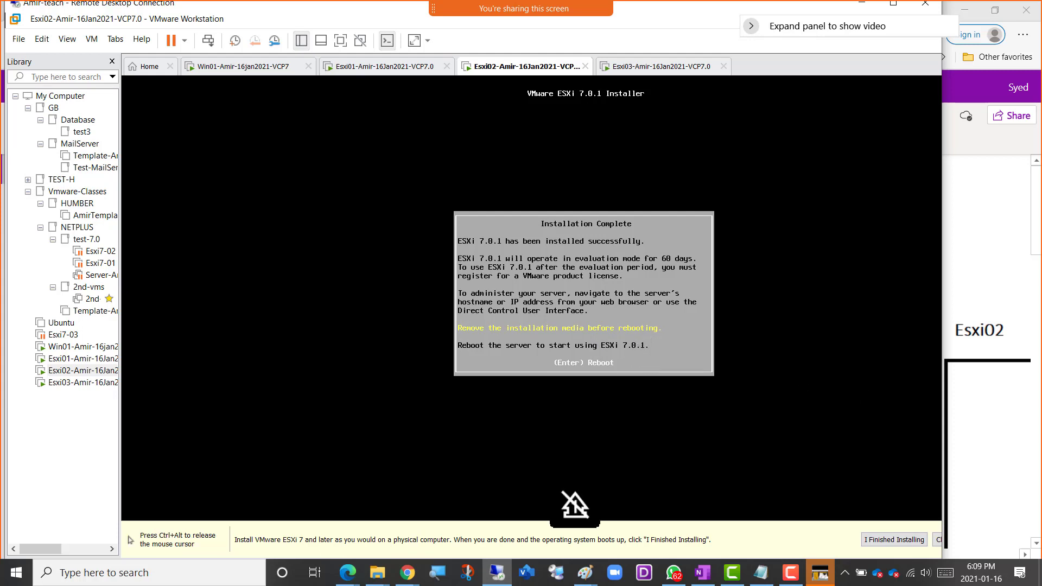
Reboot Esxi02 to complete its ESXi 7.0.1 installation, and switch to Esxi03's console.
key(Return)
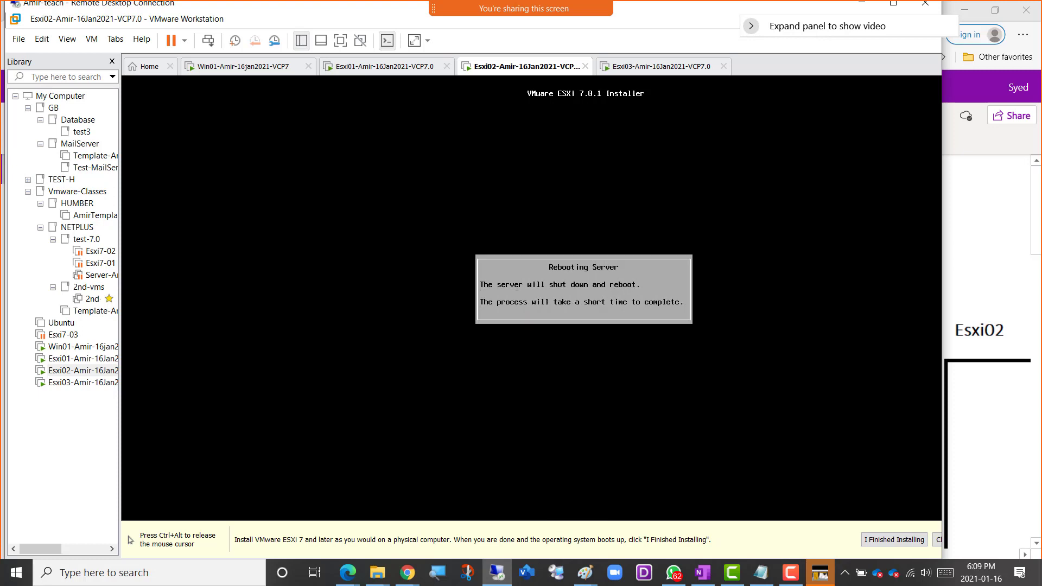
key(ctrl+alt)
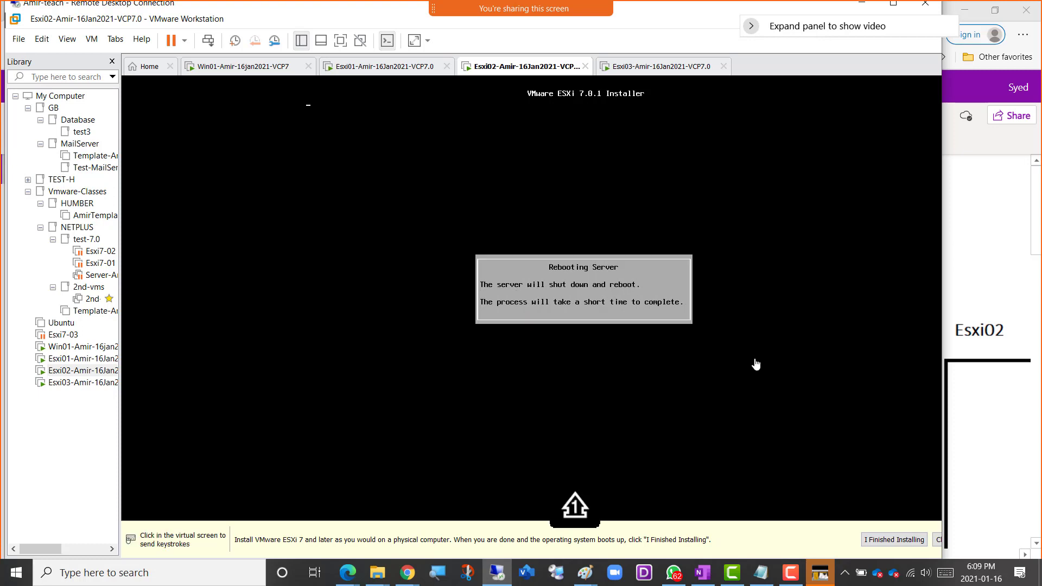
click(641, 69)
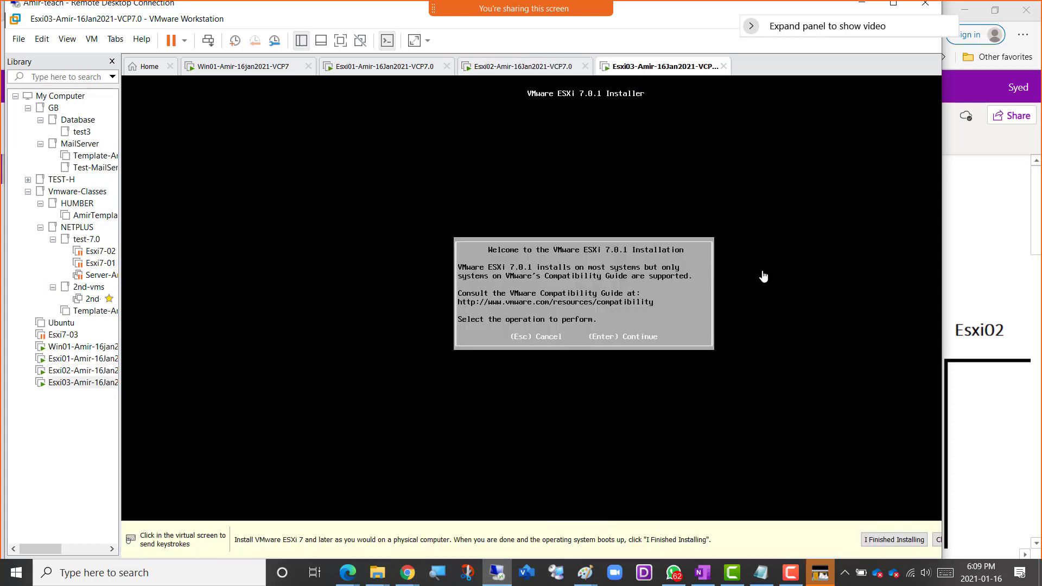
Start the ESXi 7.0.1 installation on Esxi03, accepting the license agreement and choosing the local 200 GiB VMware virtual disk.
click(767, 293)
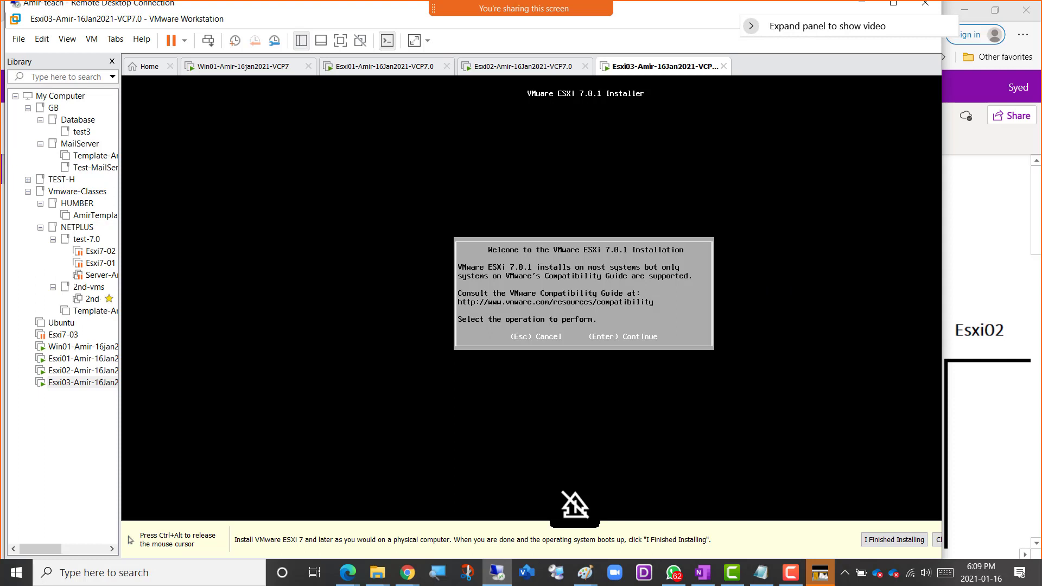
key(Return)
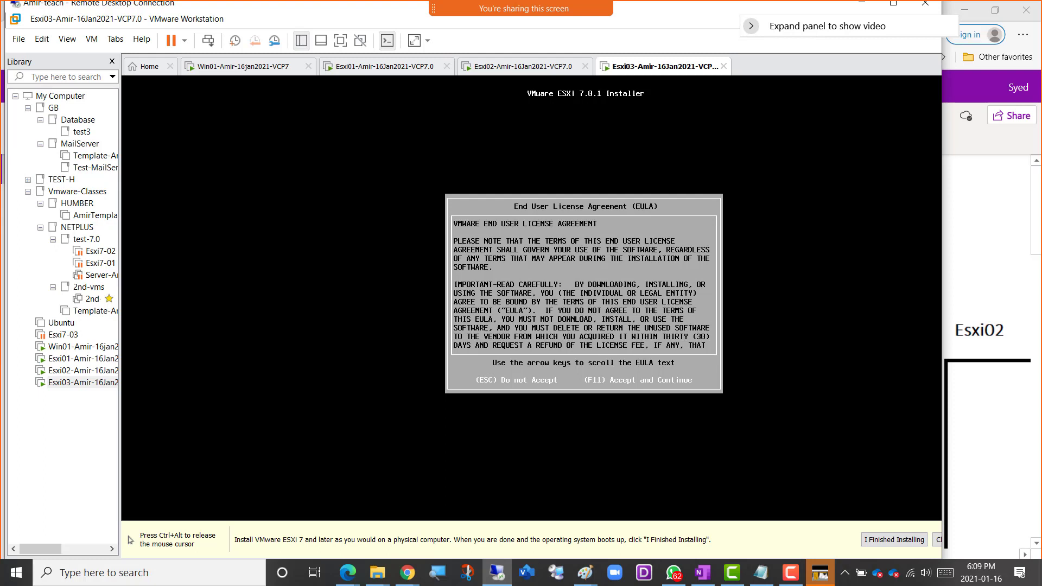
key(F11)
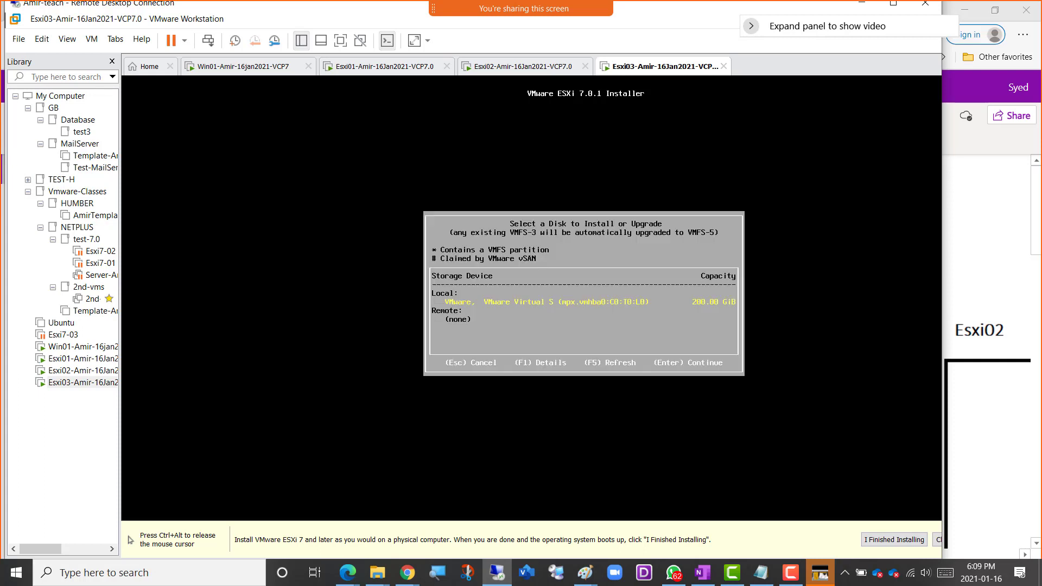
key(Return)
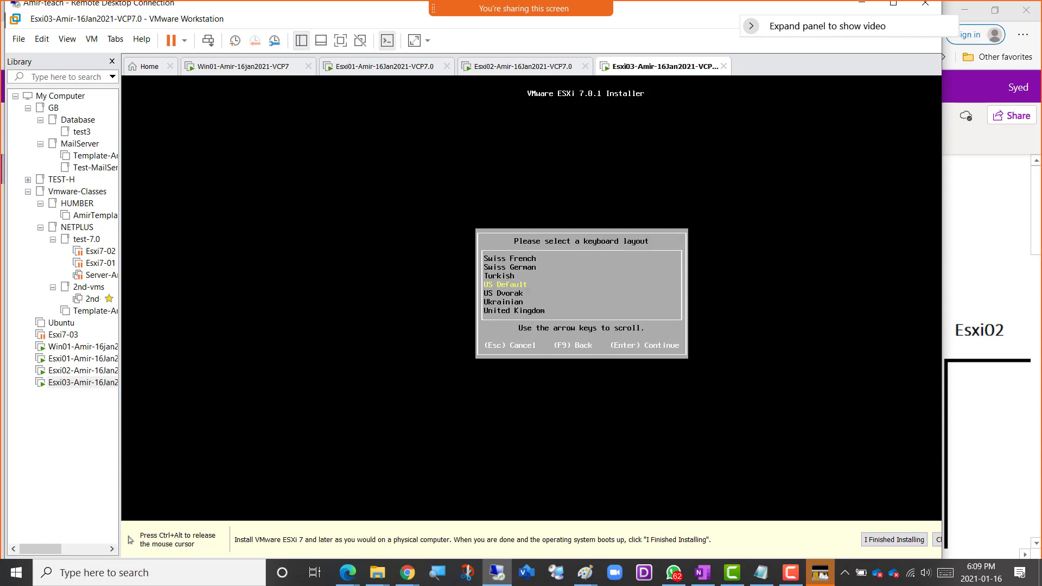
Keep the US Default keyboard layout for Esxi03, and enter and confirm the root password.
key(Return)
text(*********)
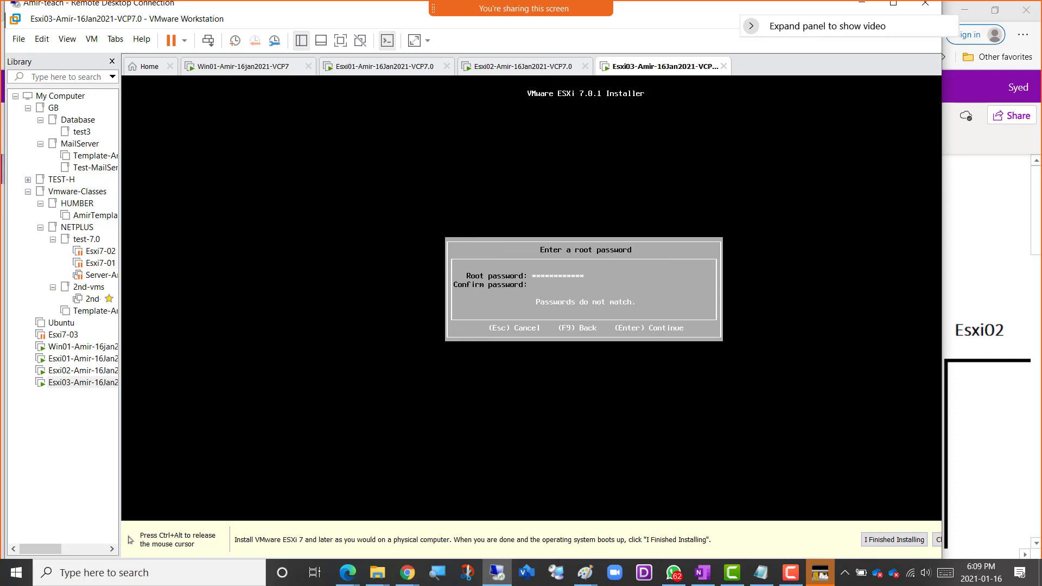
text(*********)
key(Return)
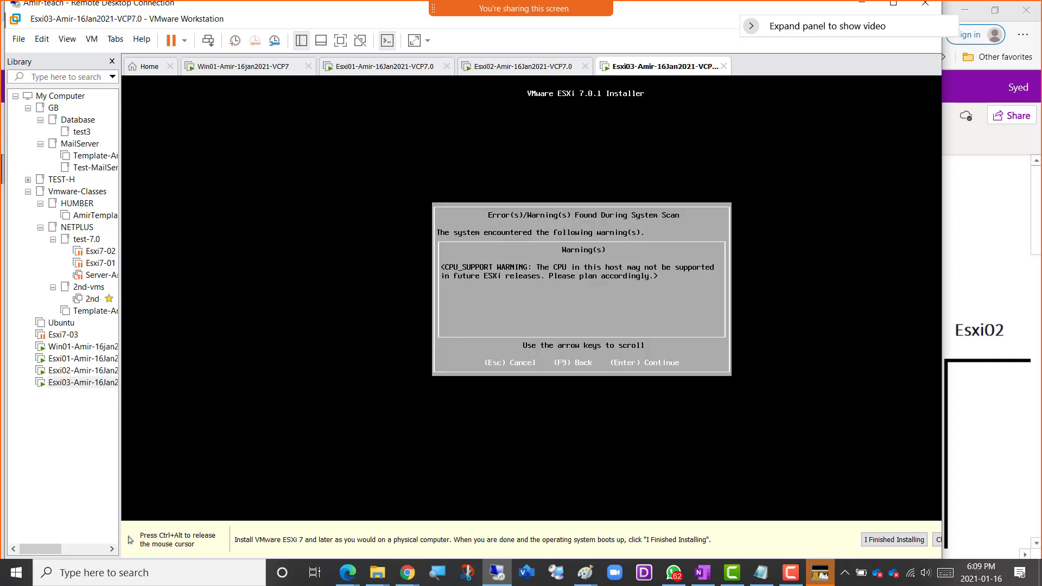
Confirm installing ESXi 7.0.1 on Esxi03's mpx.vmhba0:C0:T0:L0 disk, and release the console's input capture.
key(Return)
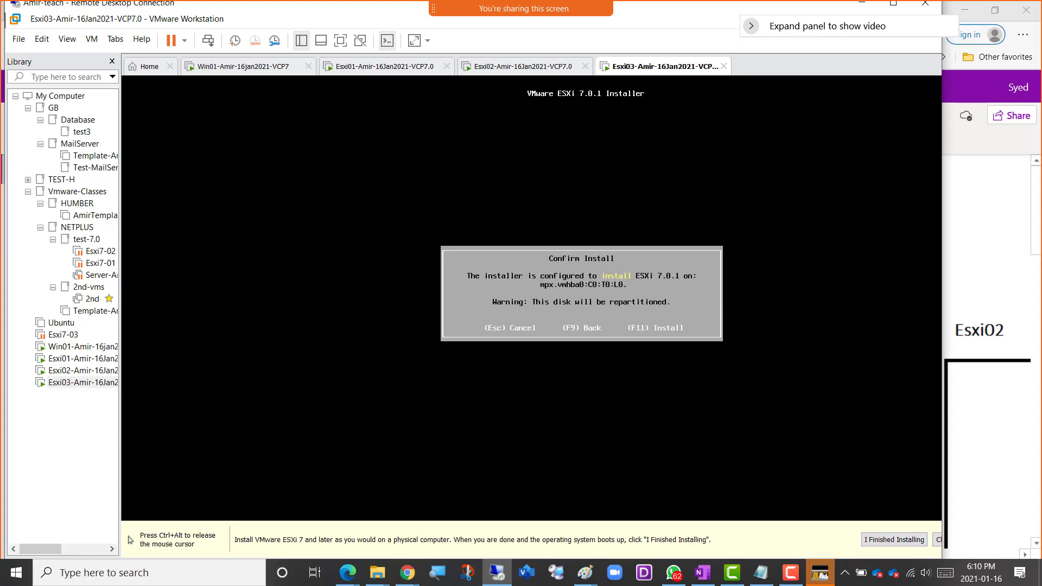
key(F11)
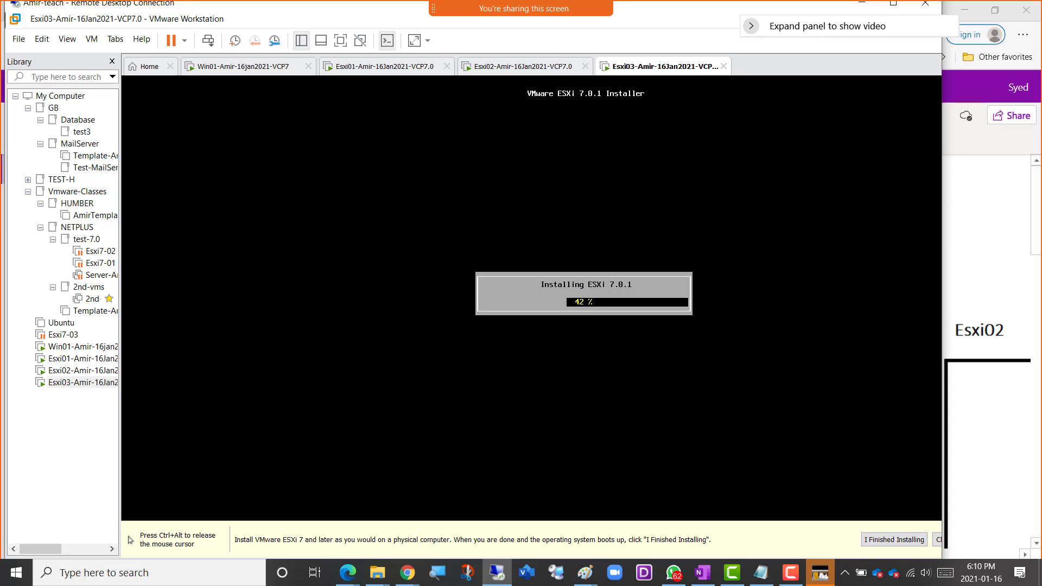
key(ctrl+alt)
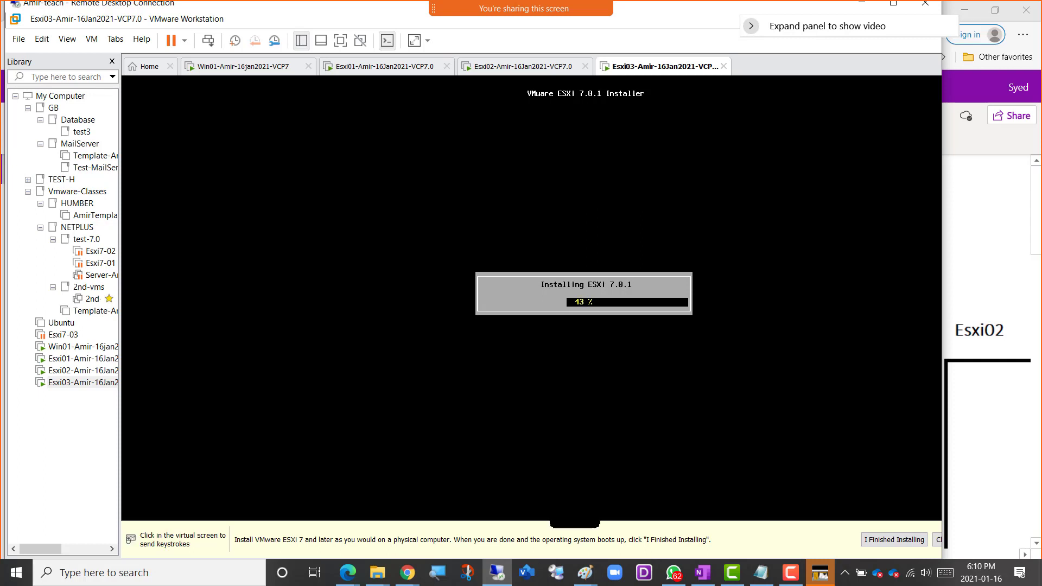
Switch to Esxi01's console and reboot it to complete its ESXi 7.0.1 installation.
click(379, 70)
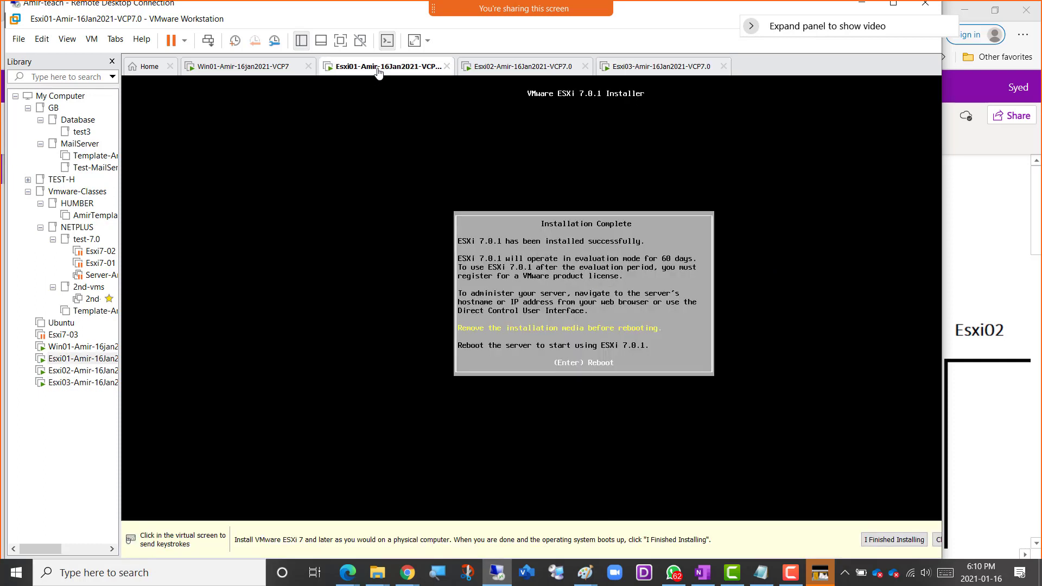
click(643, 348)
key(Return)
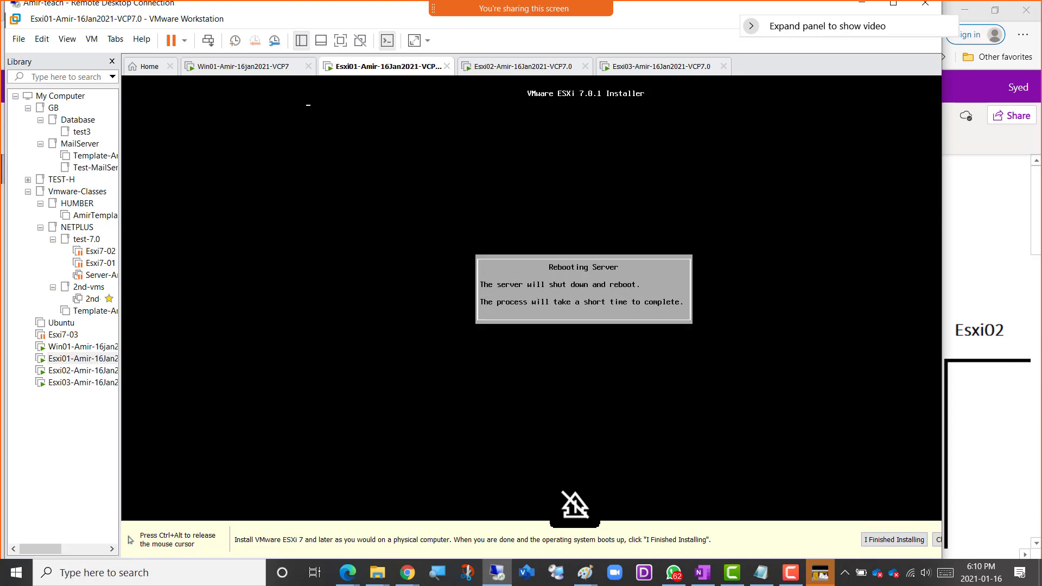
key(ctrl+alt)
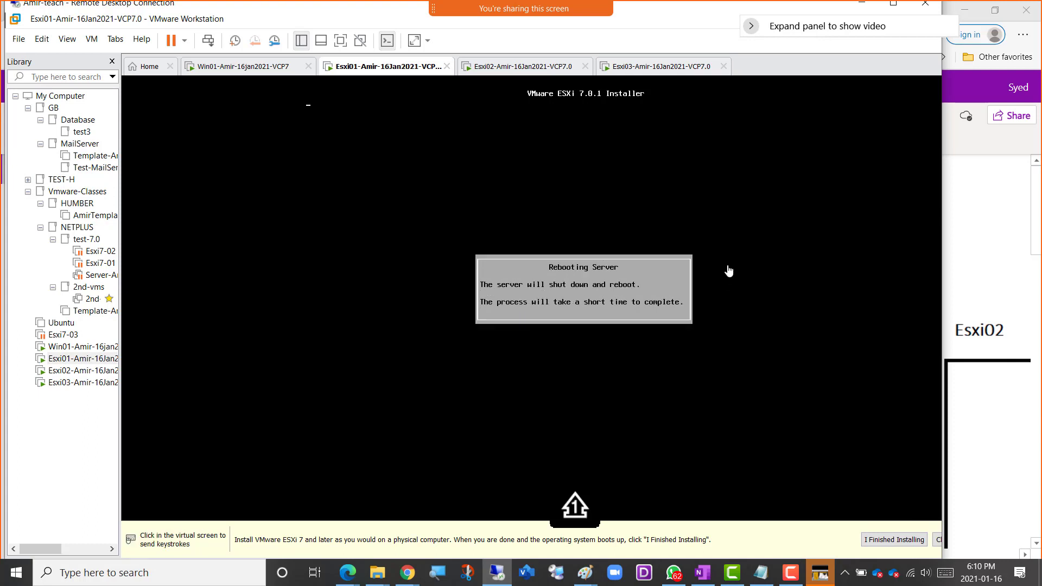
Reboot Esxi03 once its installation has completed, and return to Esxi02's console to check its startup.
click(500, 68)
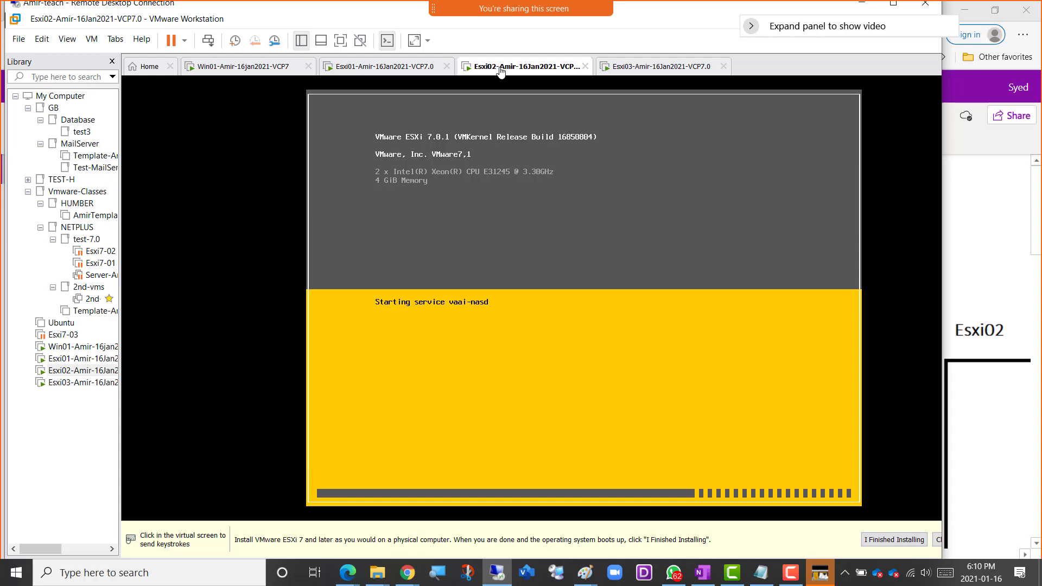
click(648, 67)
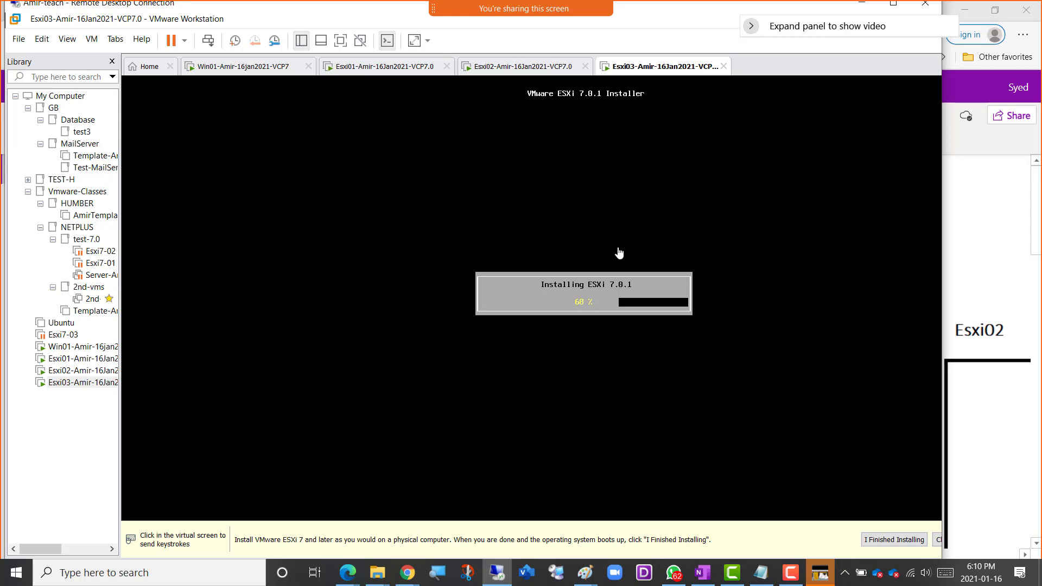
mouse_move(590, 579)
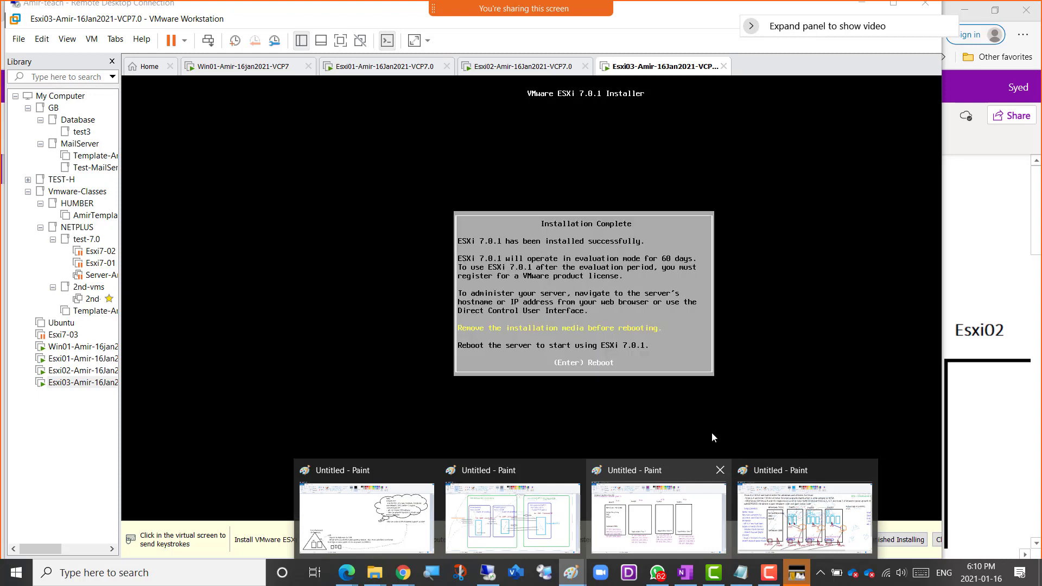
click(782, 323)
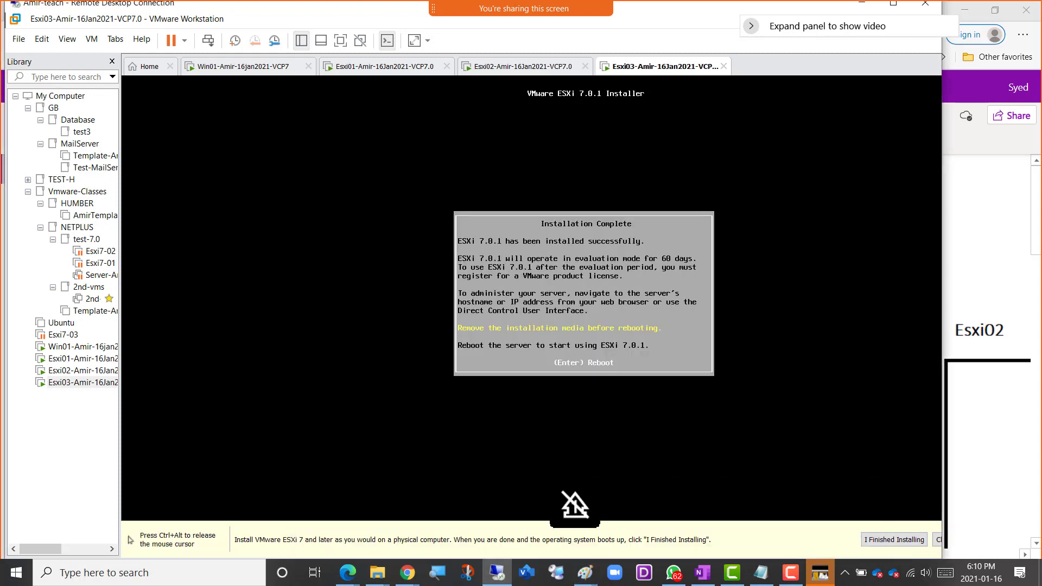
key(Return)
key(ctrl+alt)
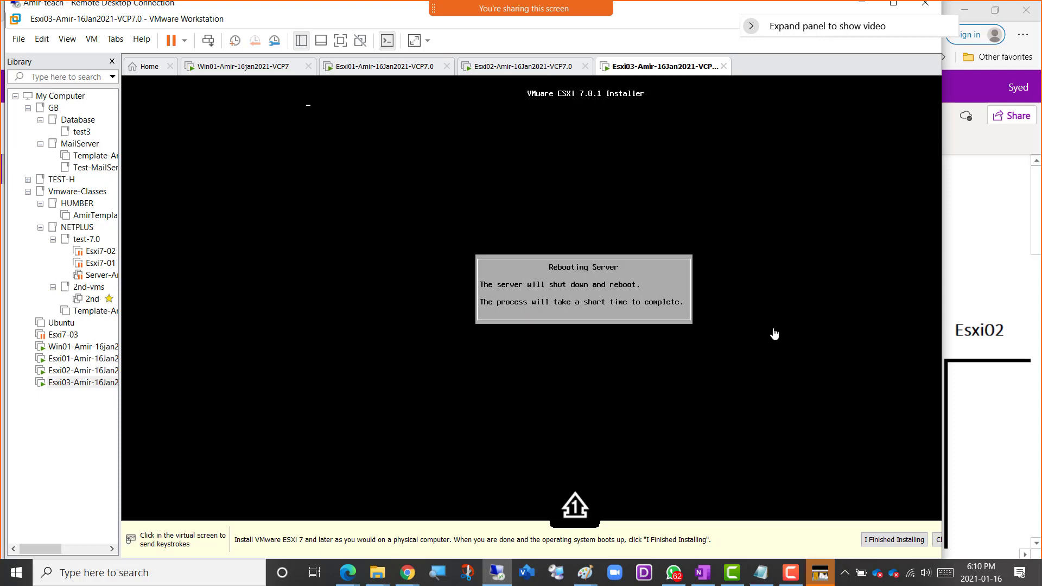
click(515, 66)
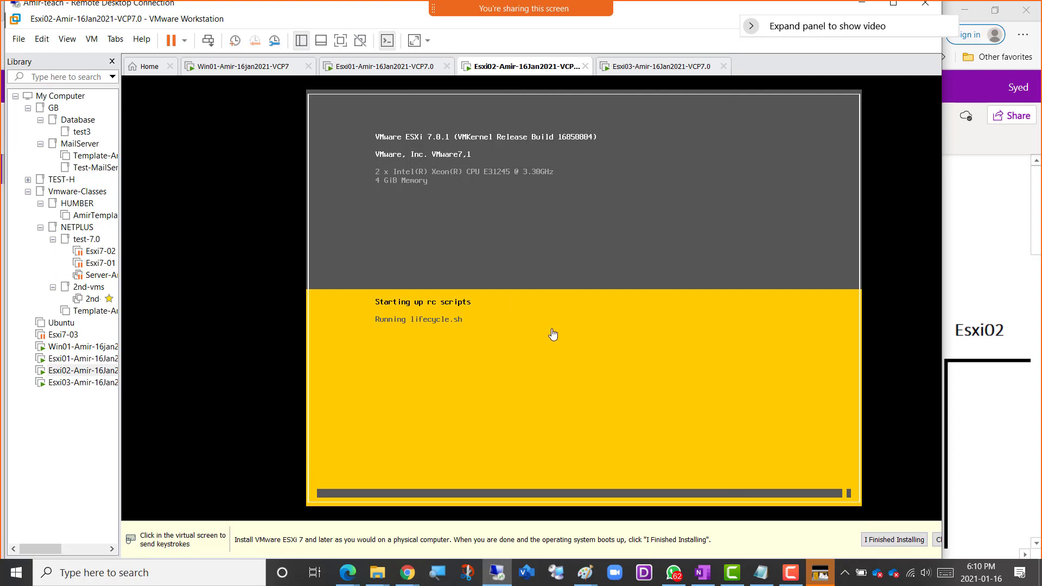
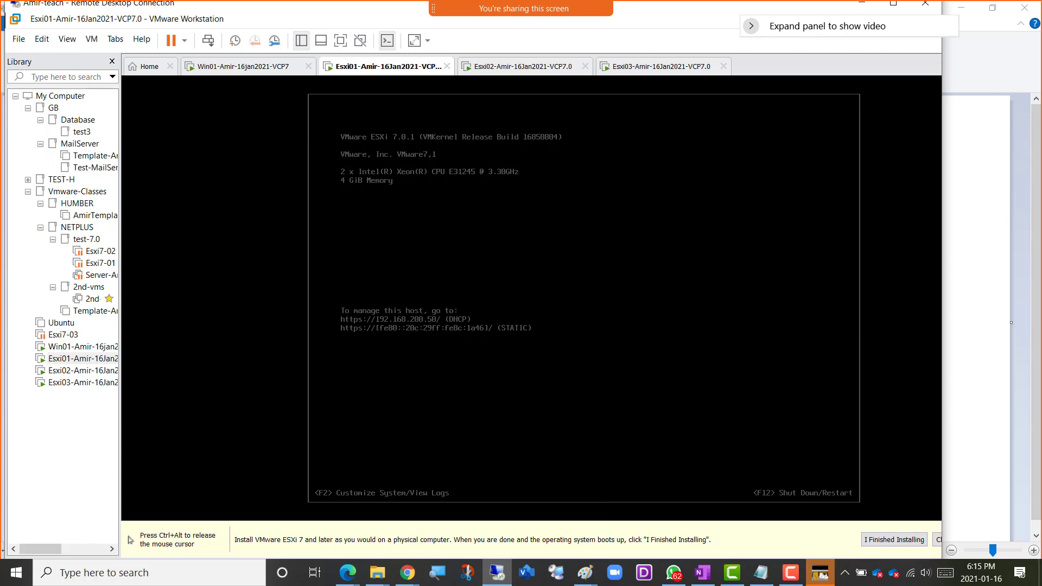
Log in to the Esxi01 host's system customization console as root with the account password.
key(F2)
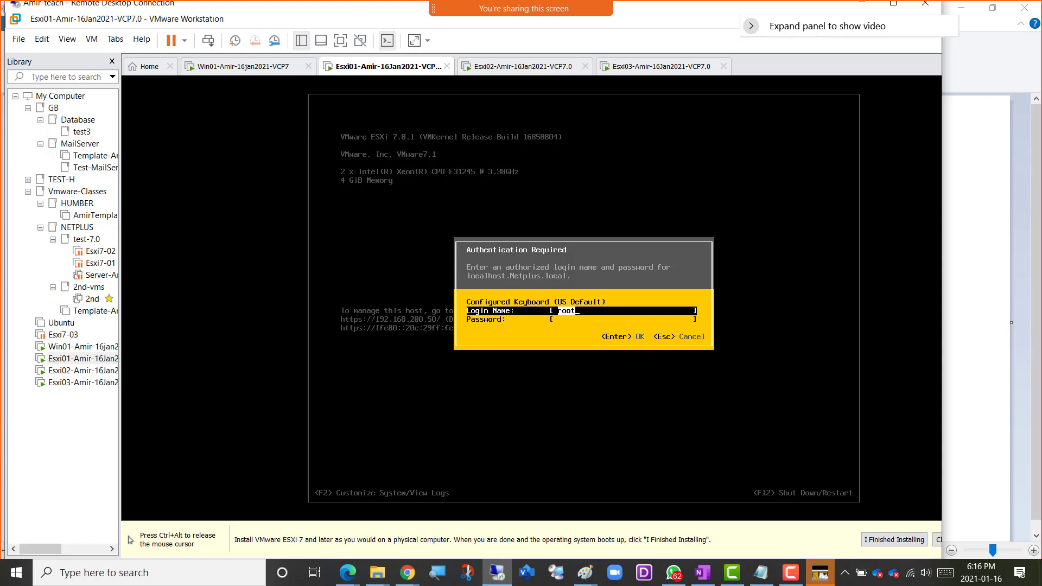
key(Tab)
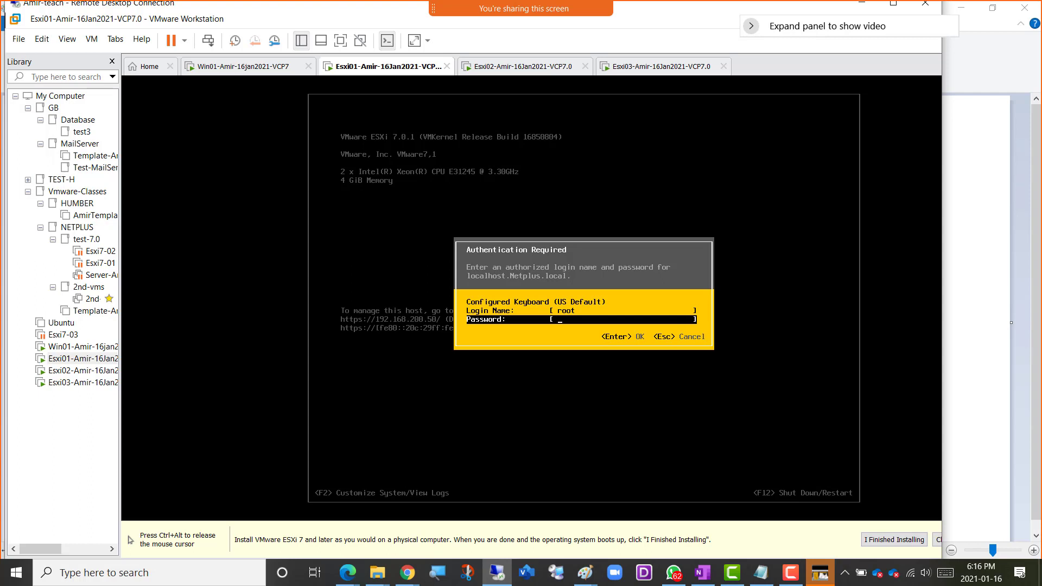
text(************)
key(Return)
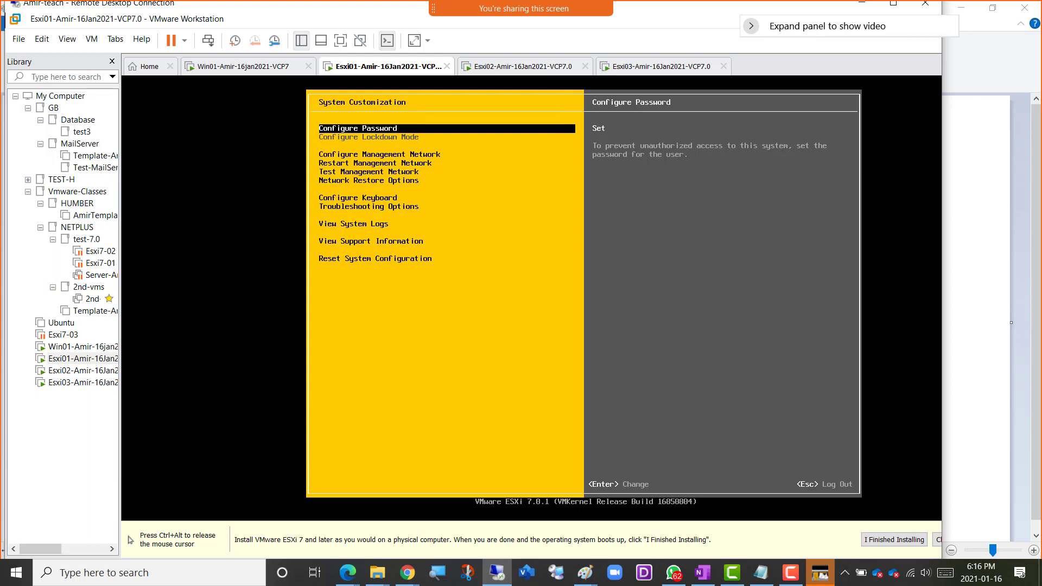
Review the System Customization options, including restarting the management network, system logs, support information and resetting the system configuration.
key(ctrl+alt)
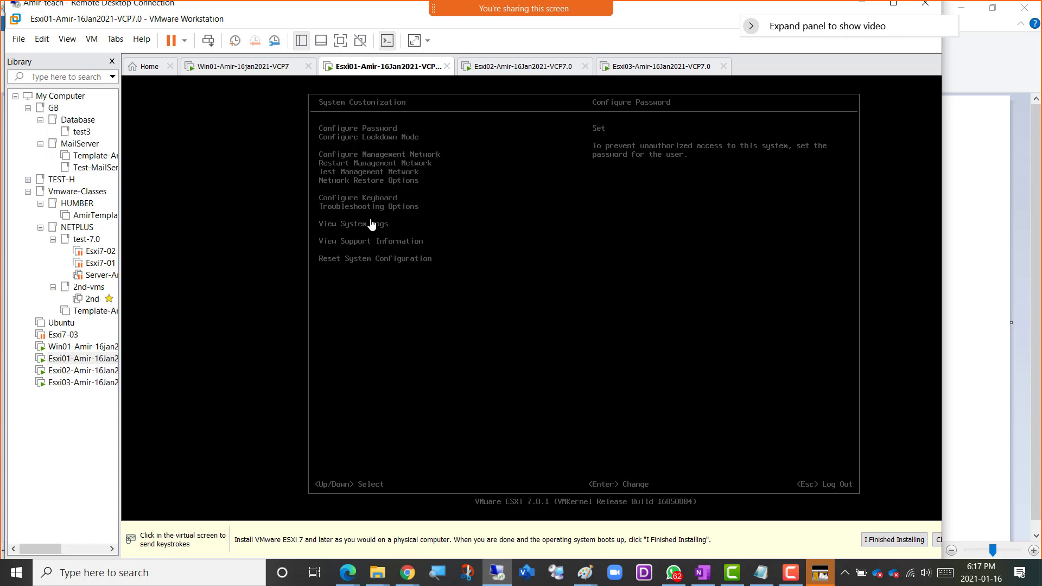
click(400, 300)
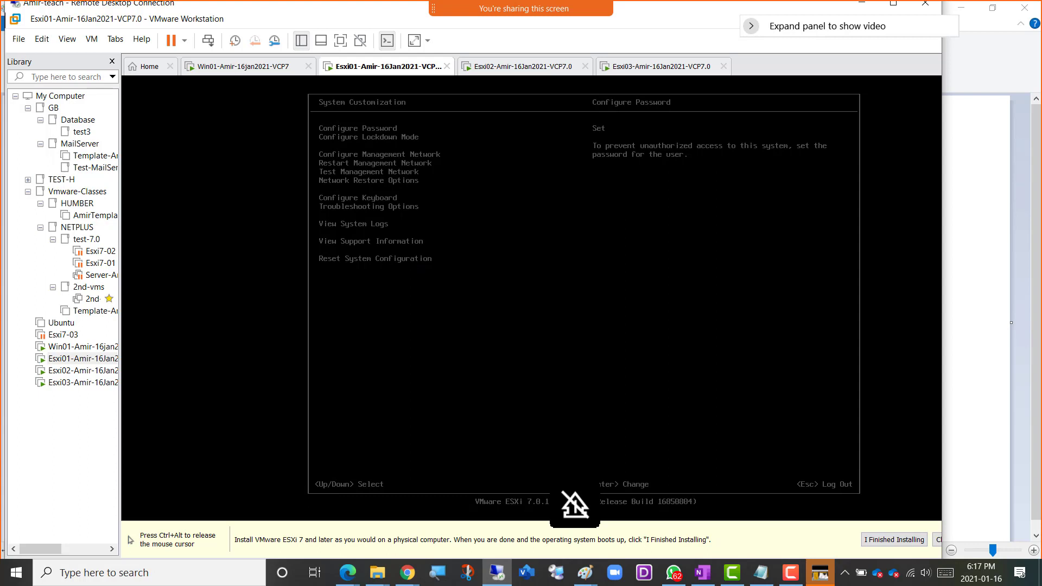
key(Down)
key(Down)
key(Down)
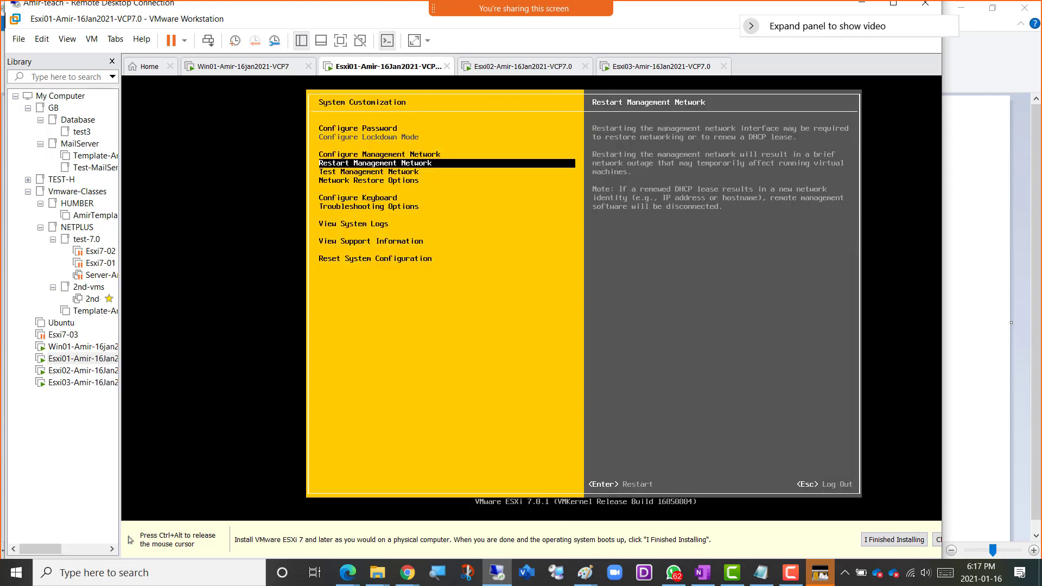
key(Down)
key(Down)
key(Down)
key(Down)
key(Down)
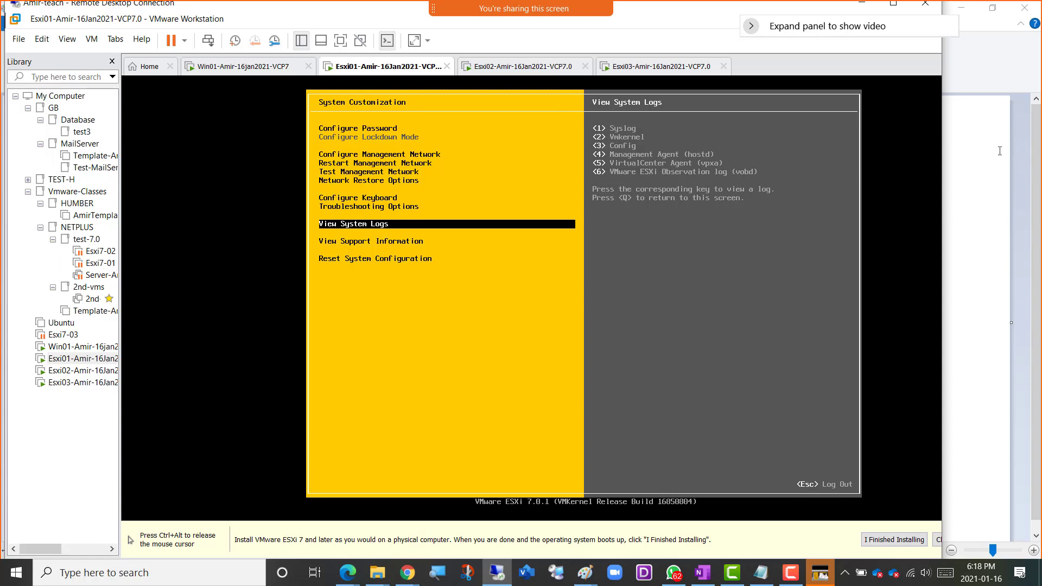
key(Down)
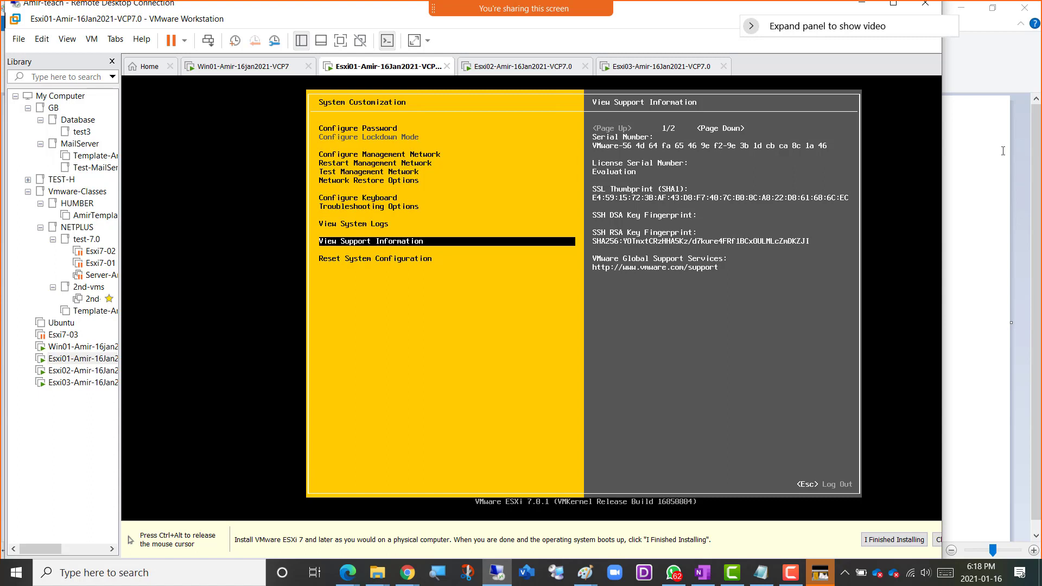
key(ctrl+alt)
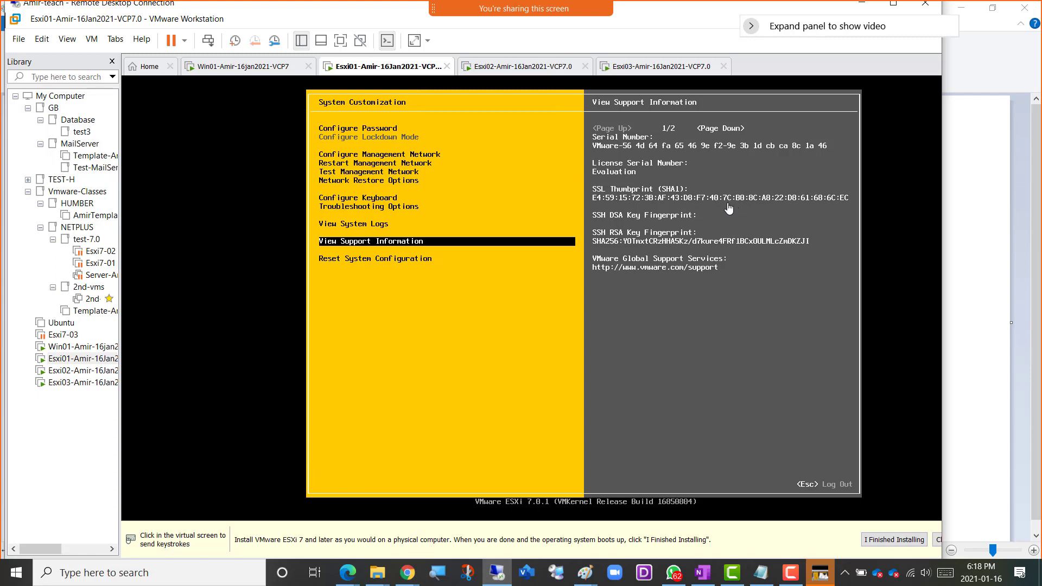
click(407, 256)
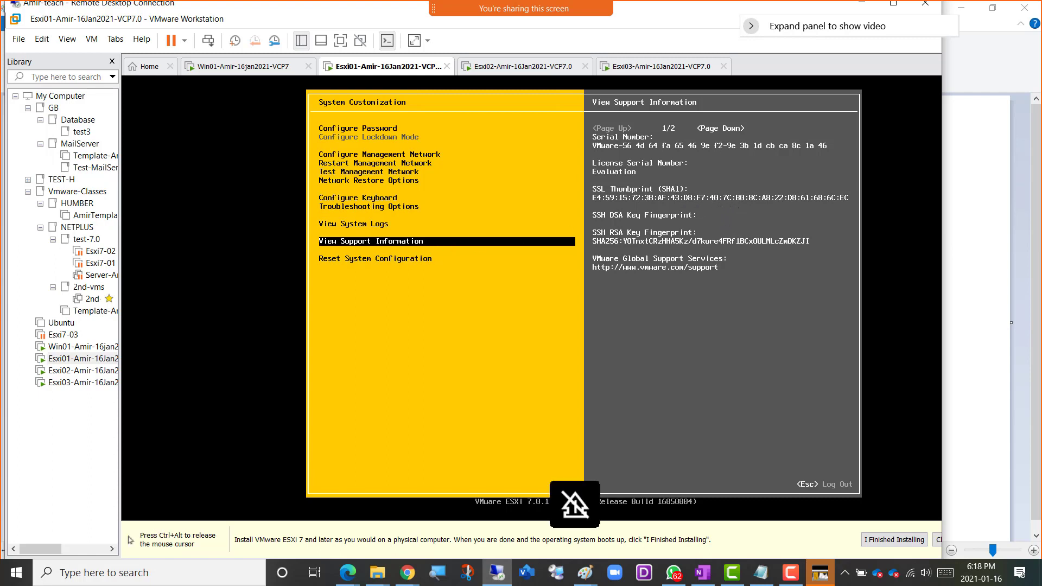
key(Down)
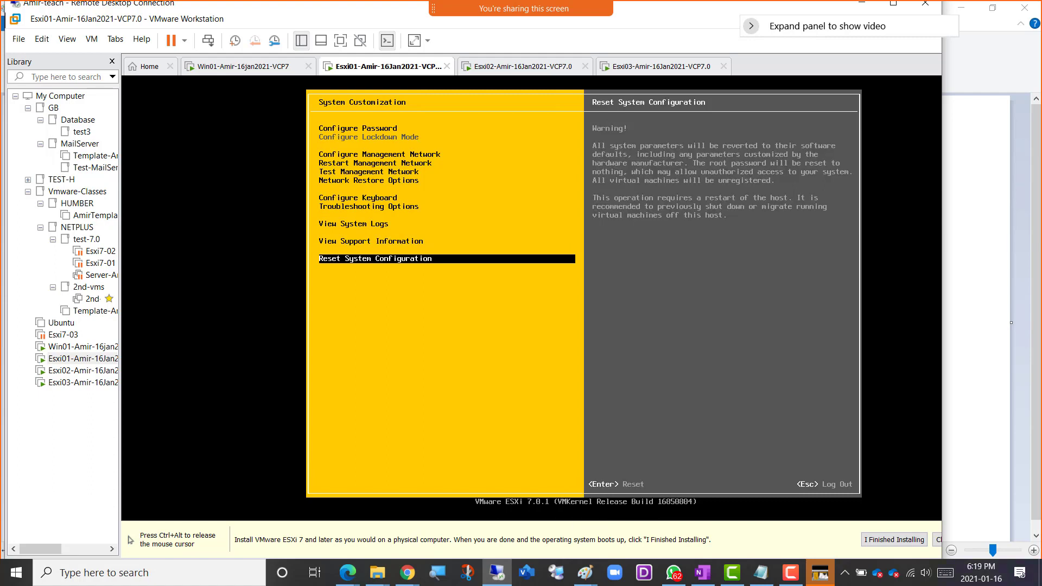
key(ctrl+alt)
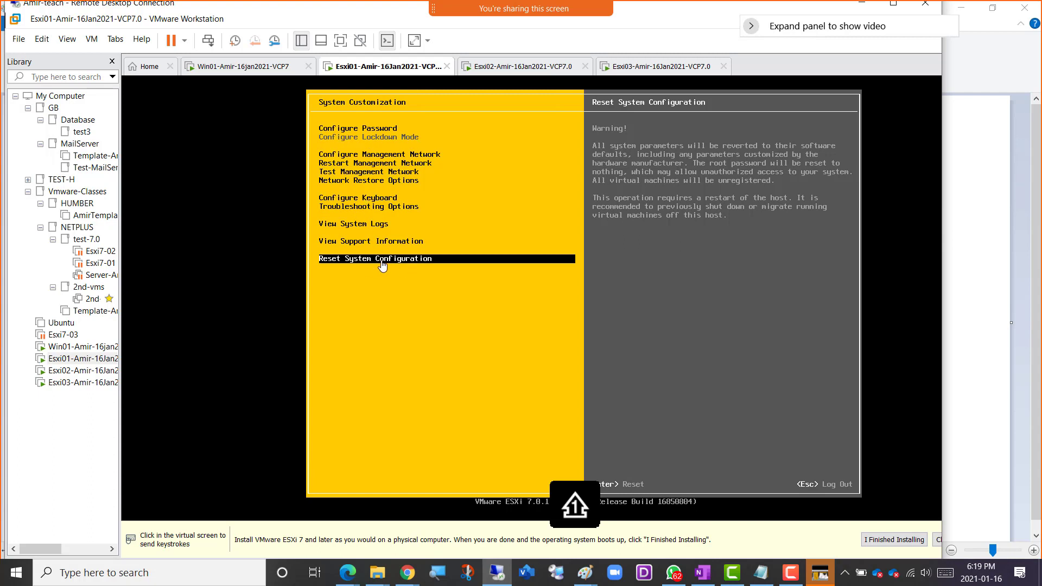
Open the Configure Management Network settings of the Esxi01 host.
click(391, 201)
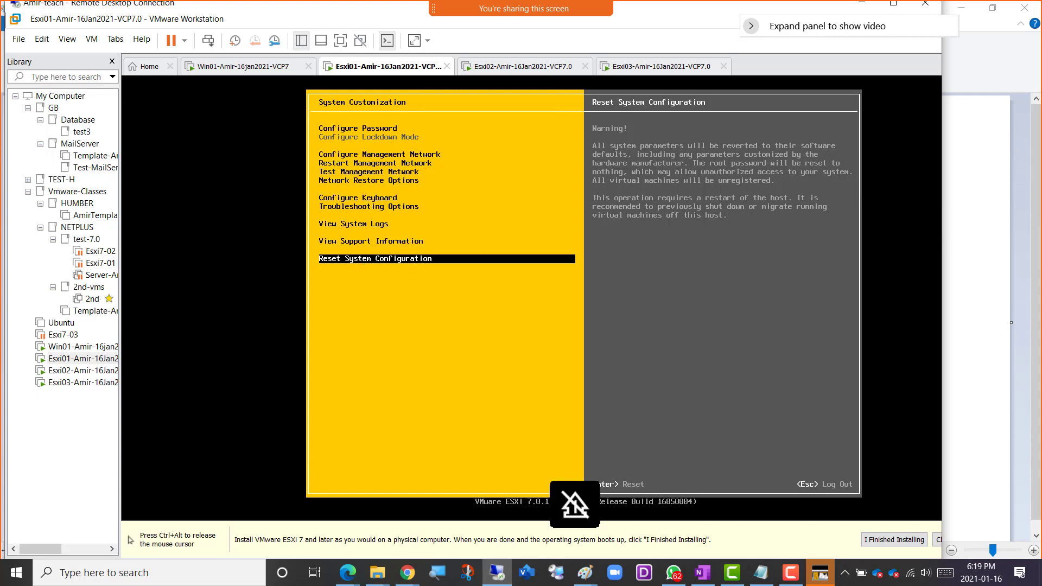
key(Up)
key(Up)
key(Up)
key(Up)
key(Up)
key(Up)
key(Up)
key(Up)
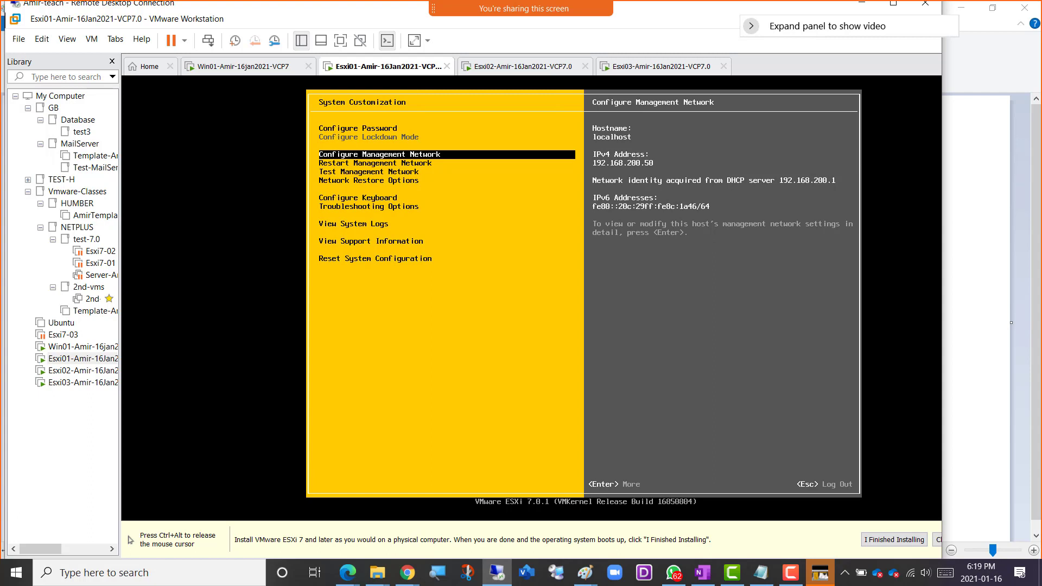
key(ctrl+alt)
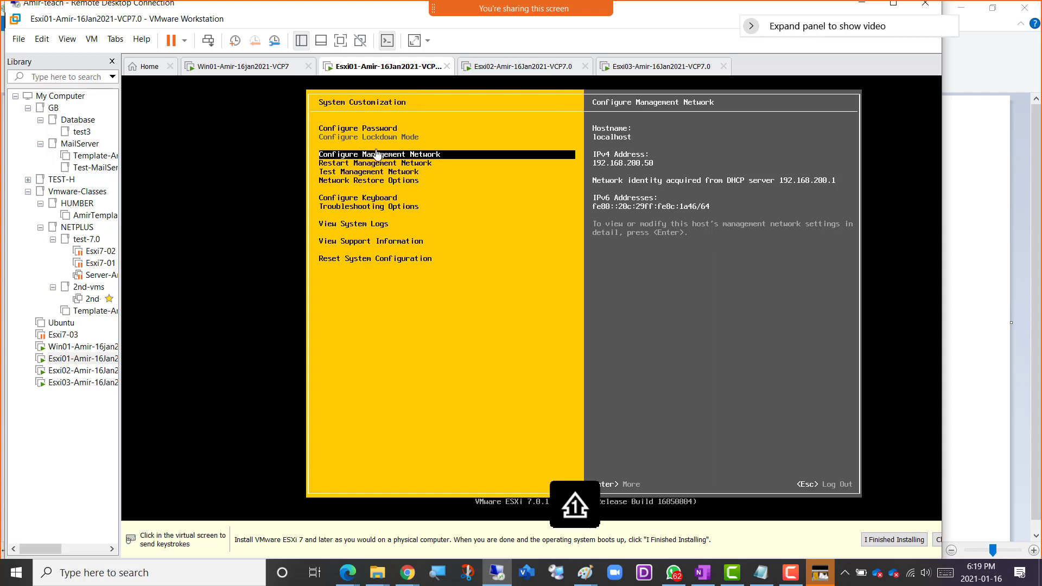
click(477, 187)
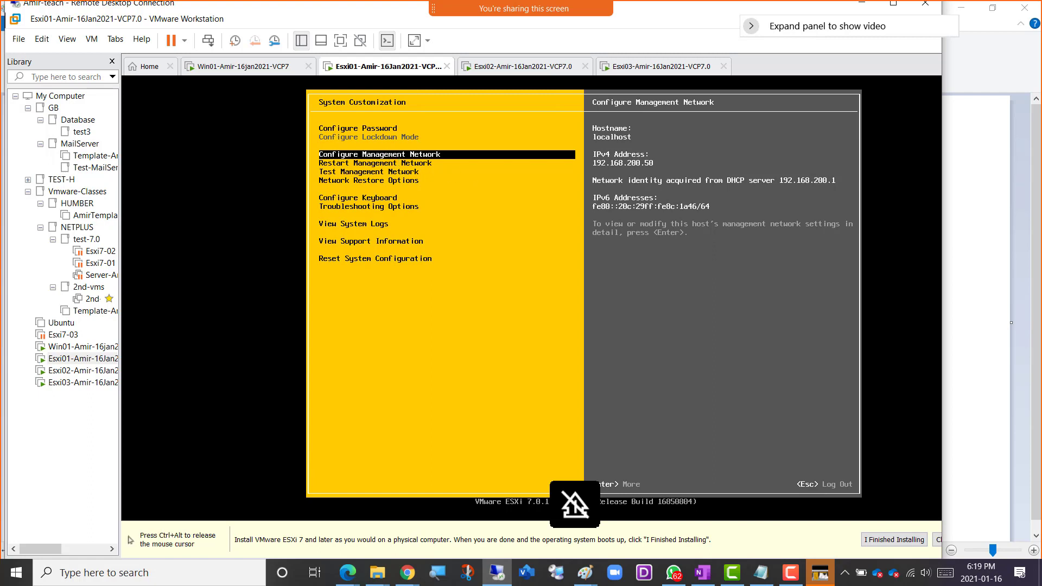
key(Return)
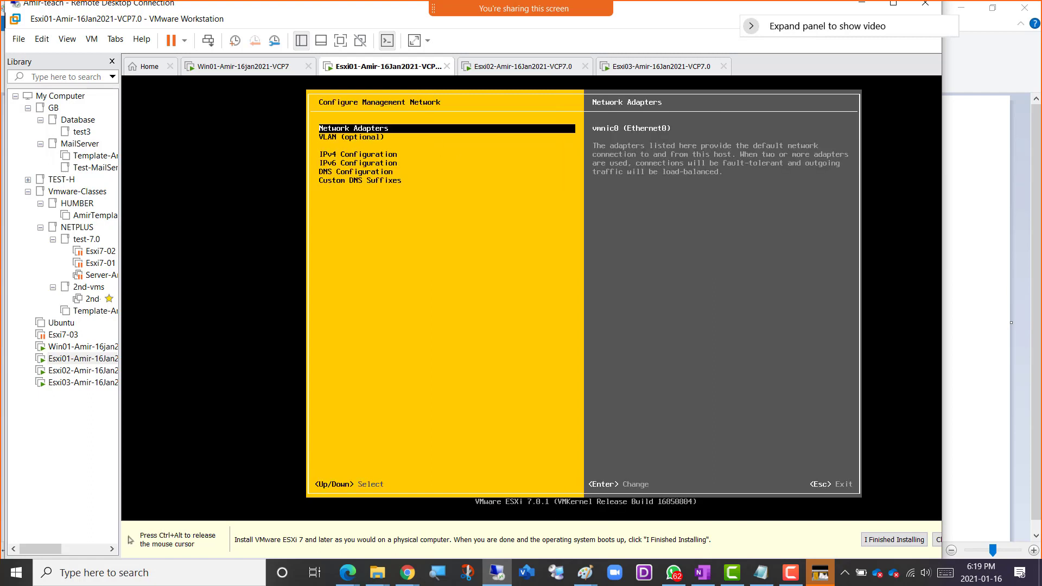
Go past the network adapter and VLAN settings and open the IPv4 Configuration of the management network.
key(ctrl+alt)
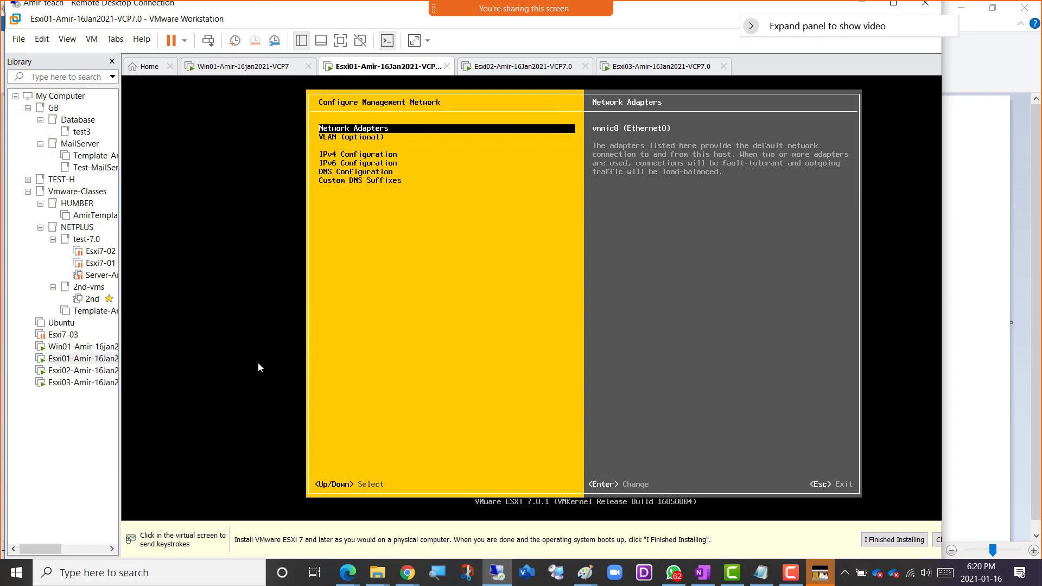
click(469, 209)
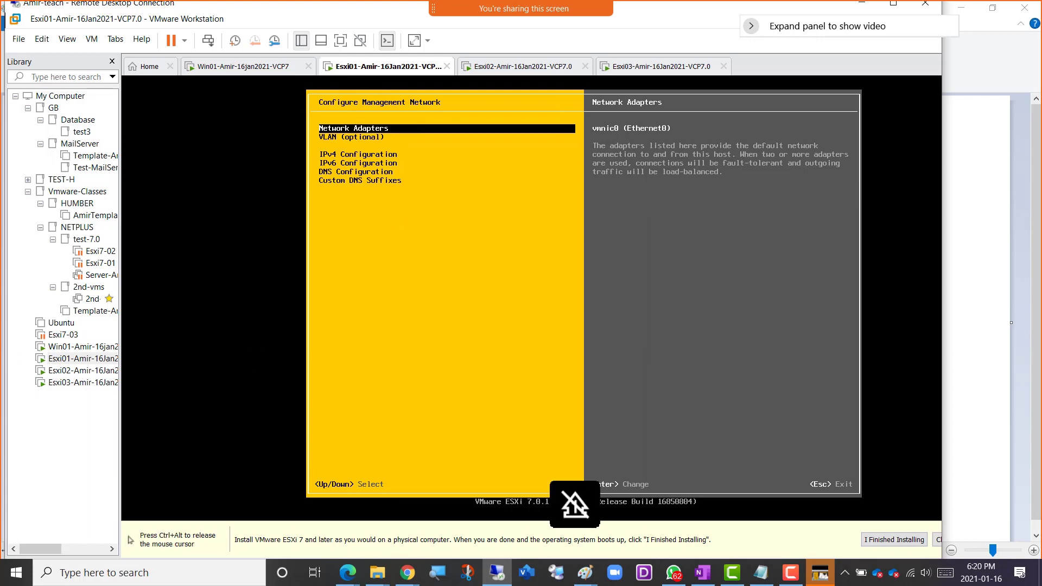
key(Down)
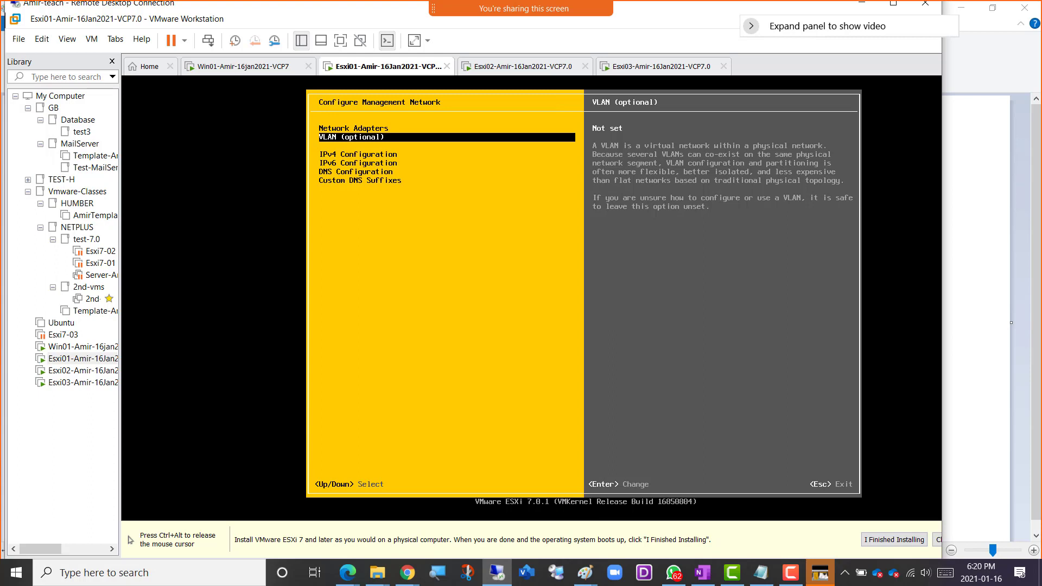
key(Down)
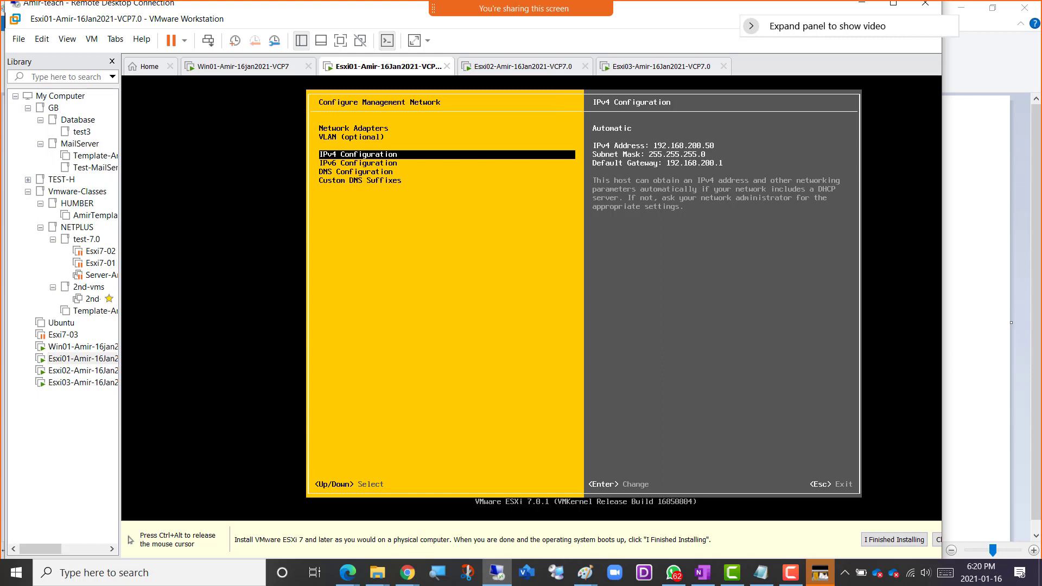
key(ctrl+alt)
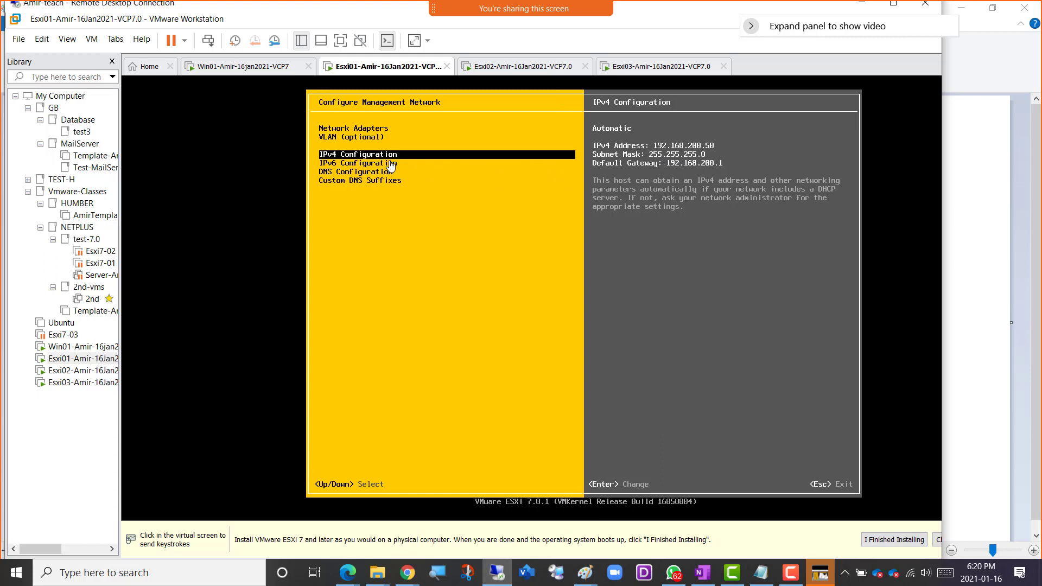
click(475, 257)
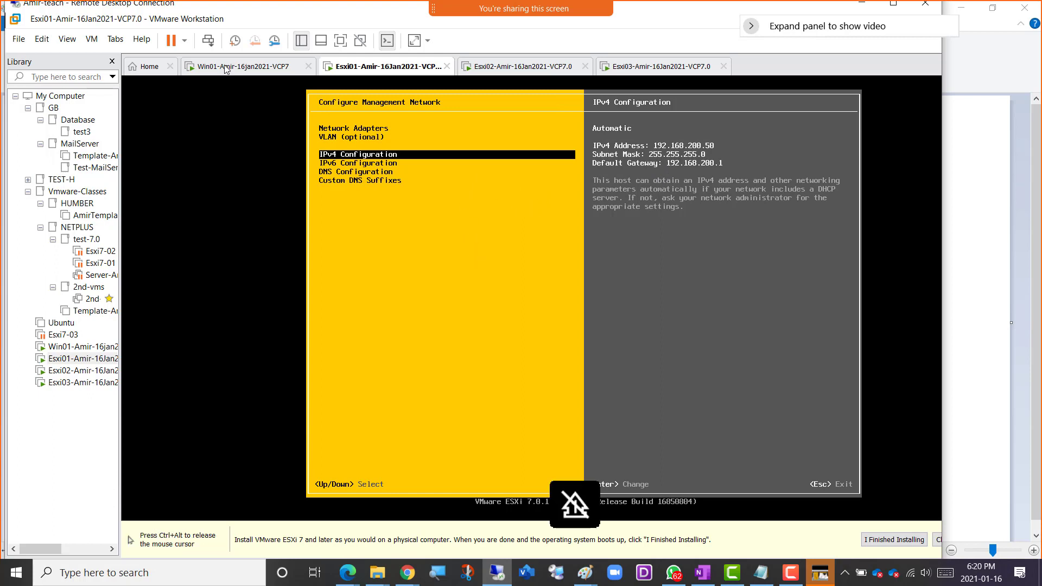
key(ctrl+alt)
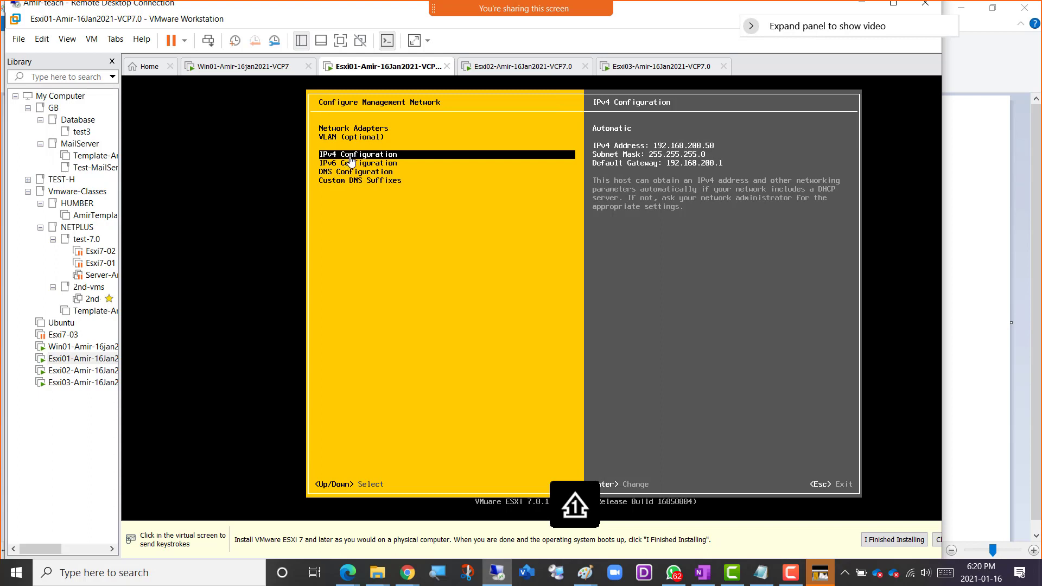
click(454, 256)
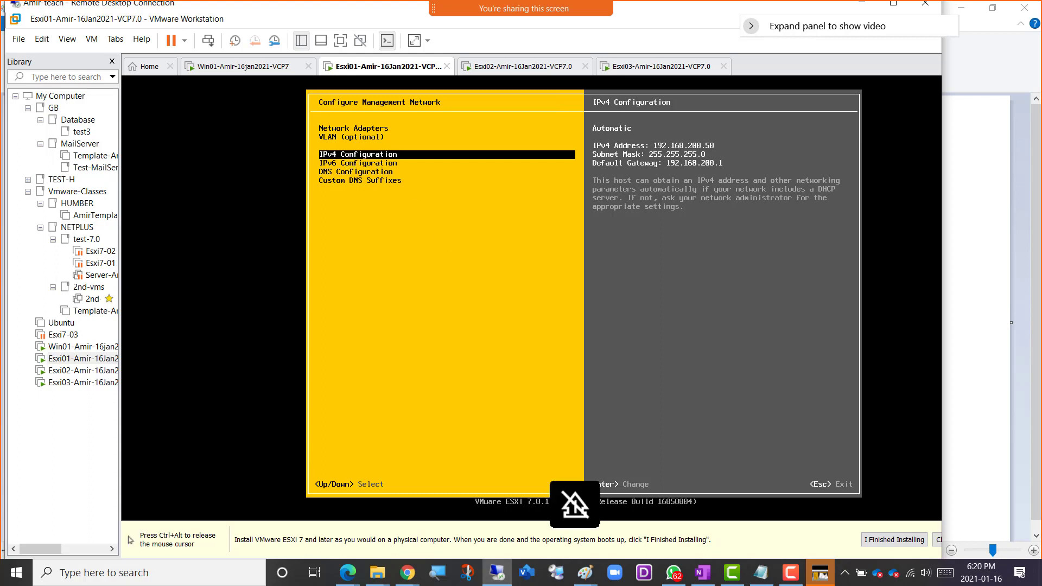
key(Return)
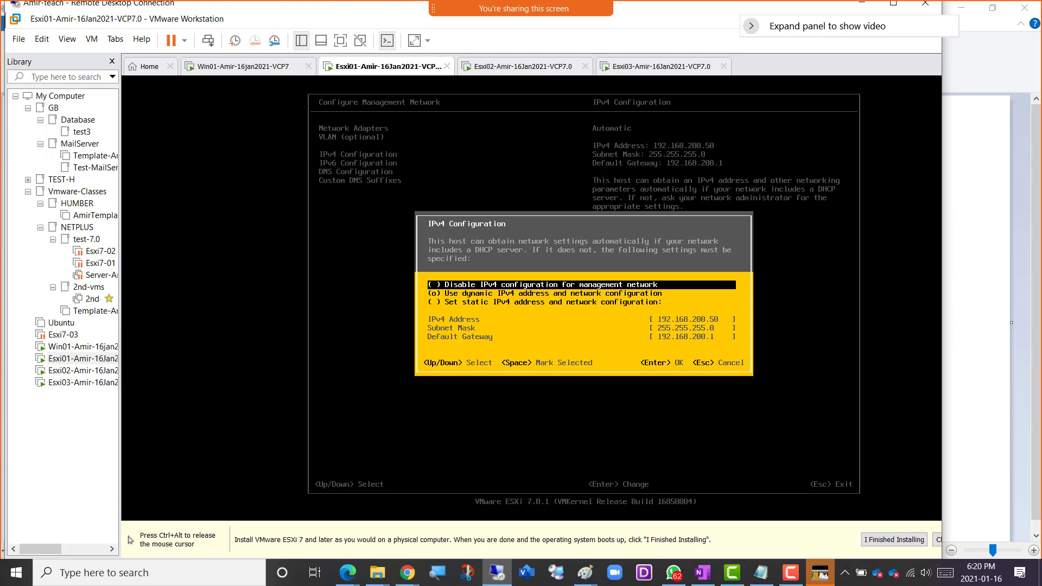
Select the option to set a static IPv4 address and network configuration.
key(Down)
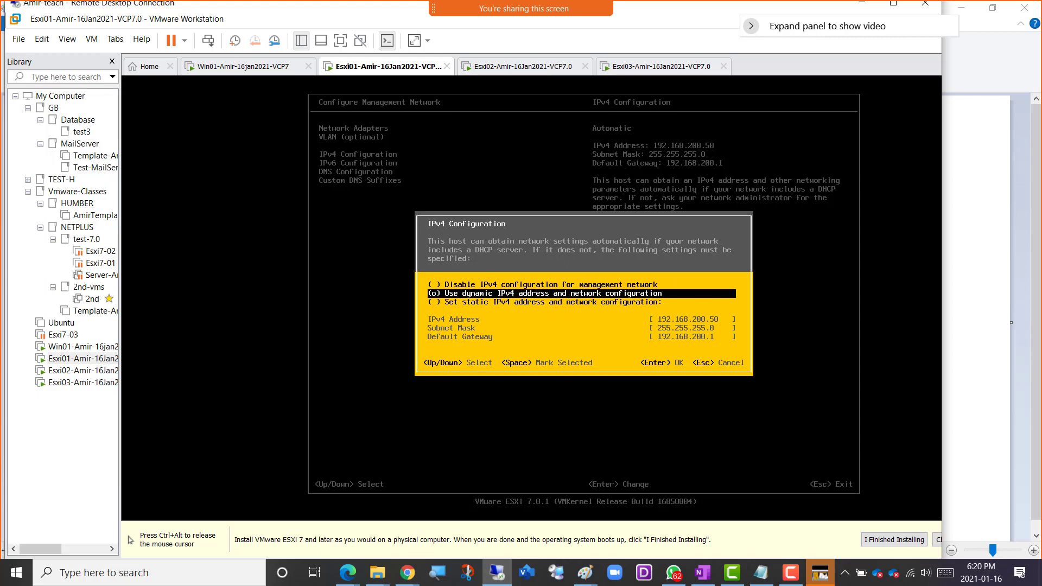
key(Down)
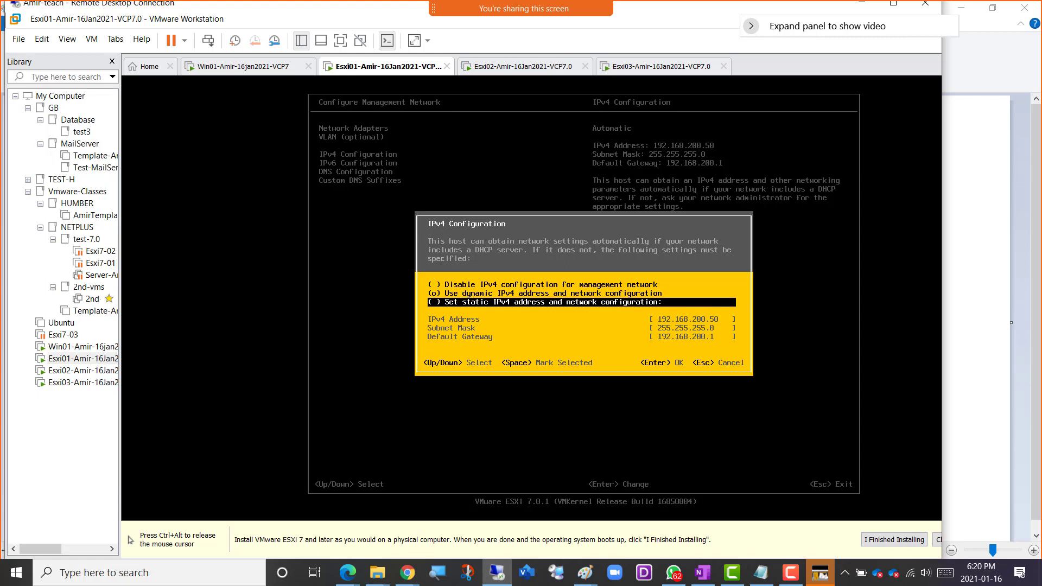
key(ctrl+alt)
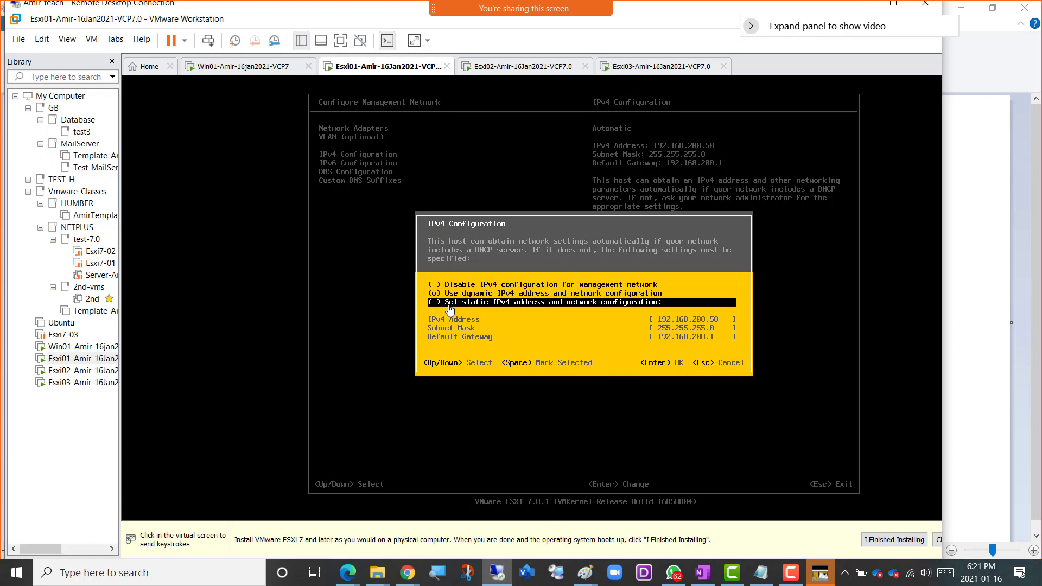
click(510, 321)
key(space)
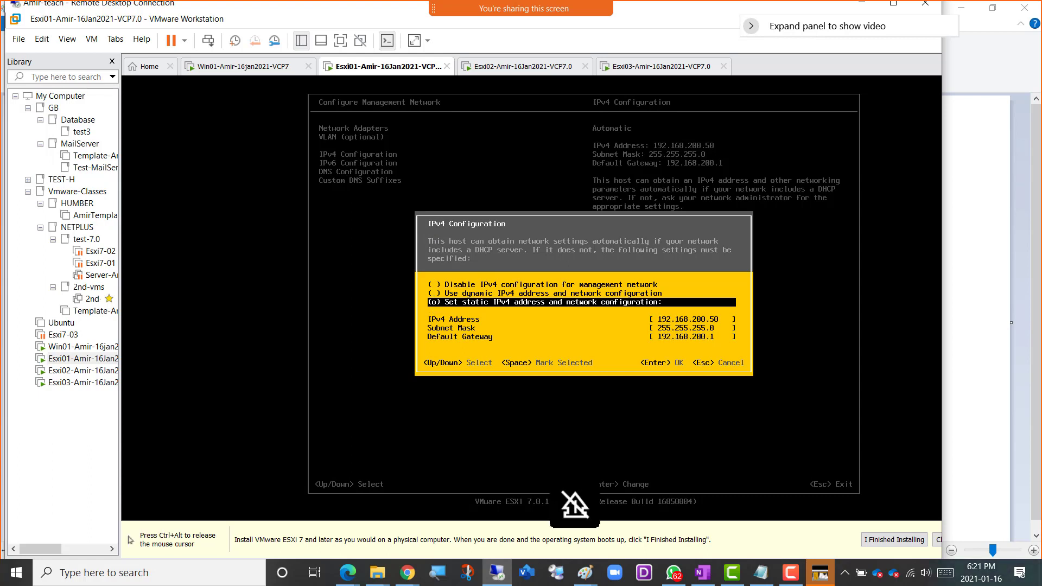
Check the planned Esxi01 IP settings in the Paint network diagram and return to the virtual machine console.
key(ctrl+alt)
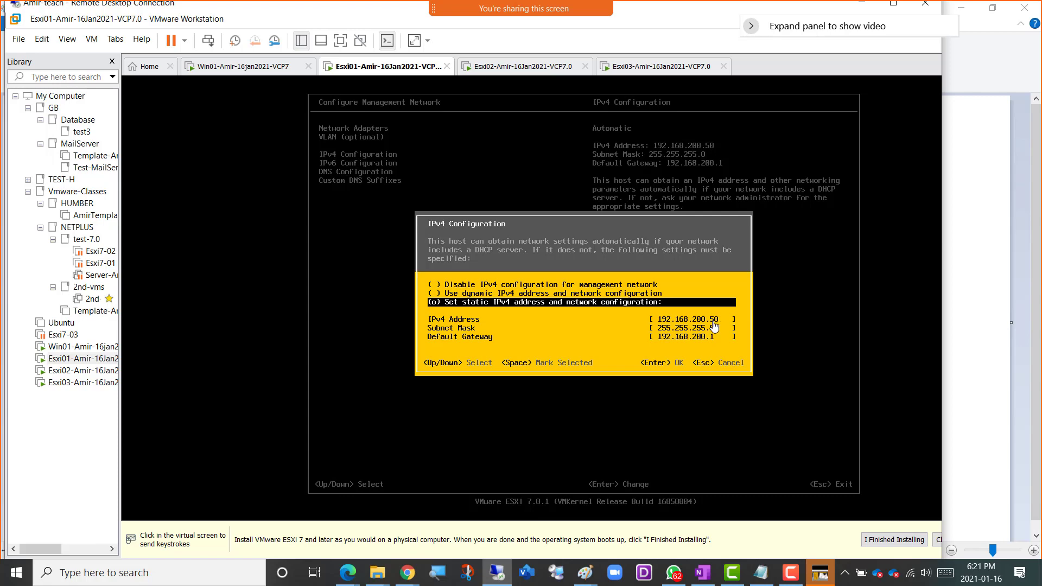
click(585, 572)
click(637, 524)
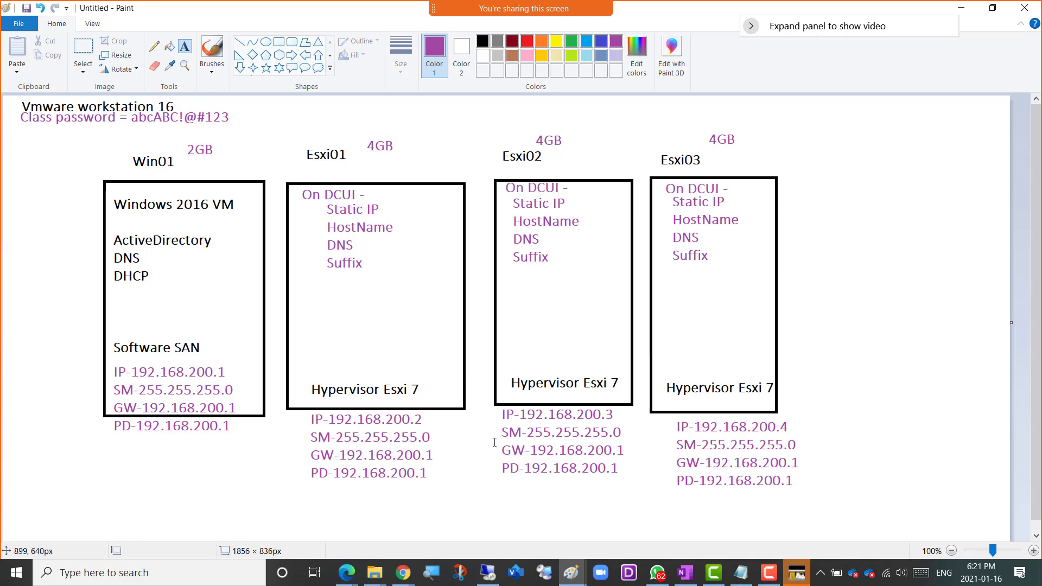
key(alt+Tab)
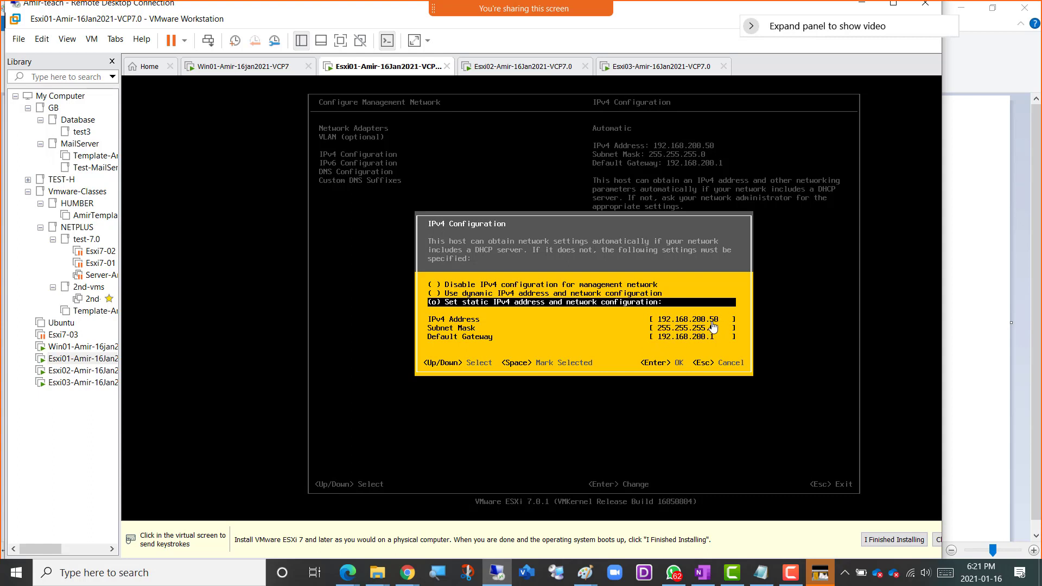
Set the management network's static IPv4 address to 192.168.200.2.
click(736, 363)
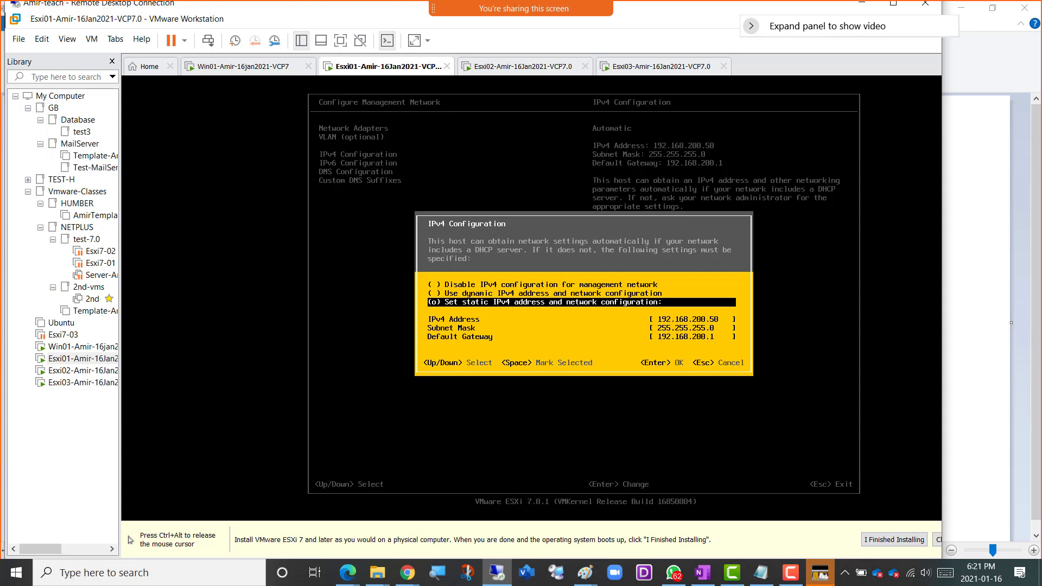
key(Down)
key(Down)
key(Down)
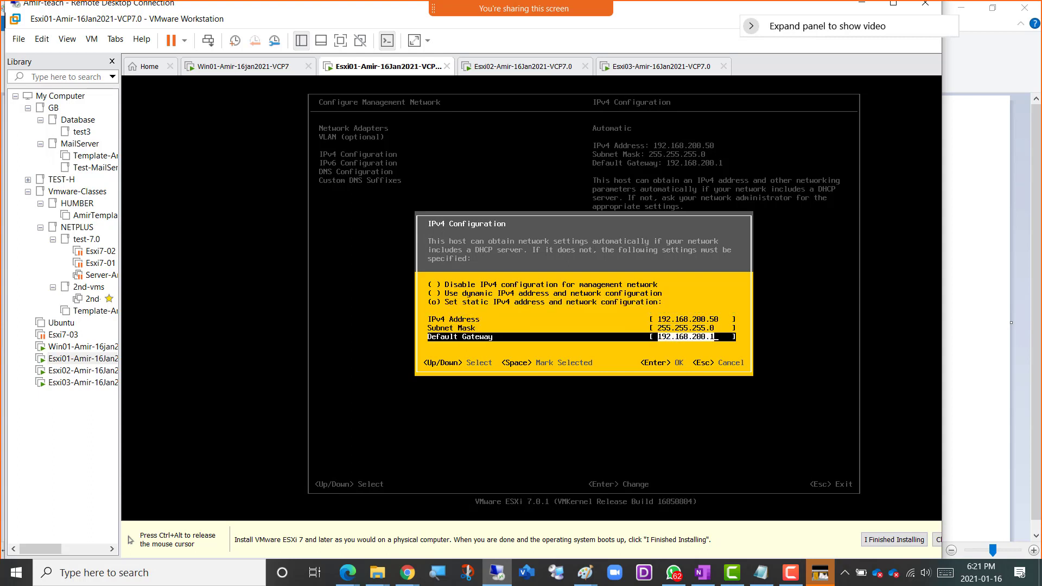
key(Up)
key(Up)
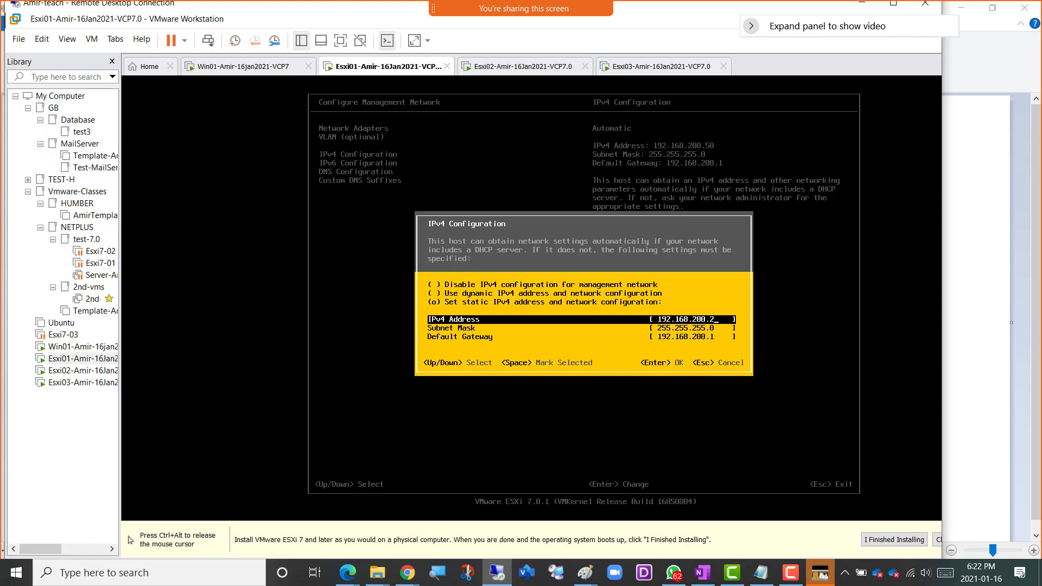
Go past the subnet mask to the default gateway and accept the static IPv4 configuration.
key(Down)
key(Down)
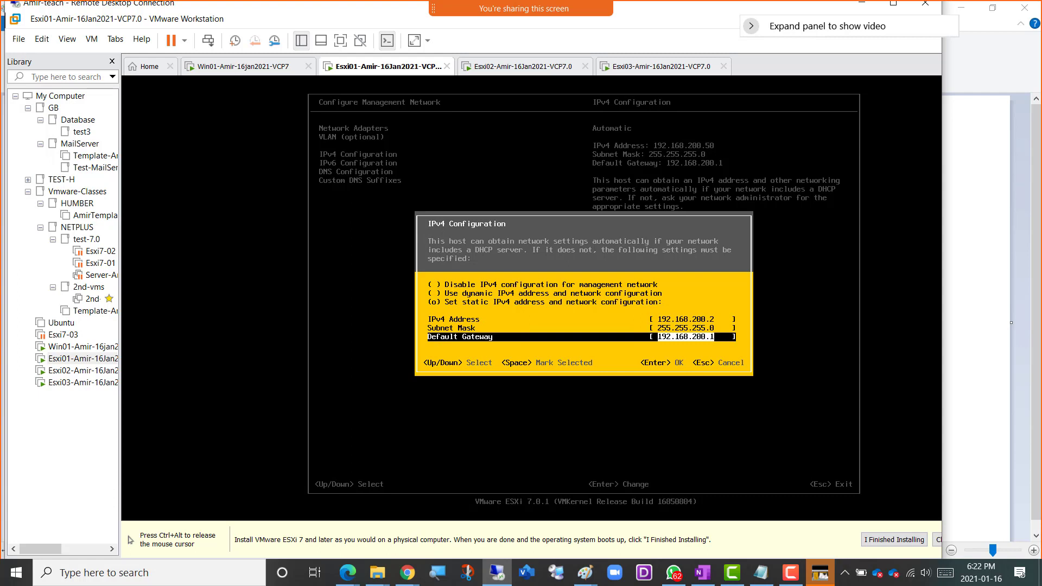
key(ctrl+alt)
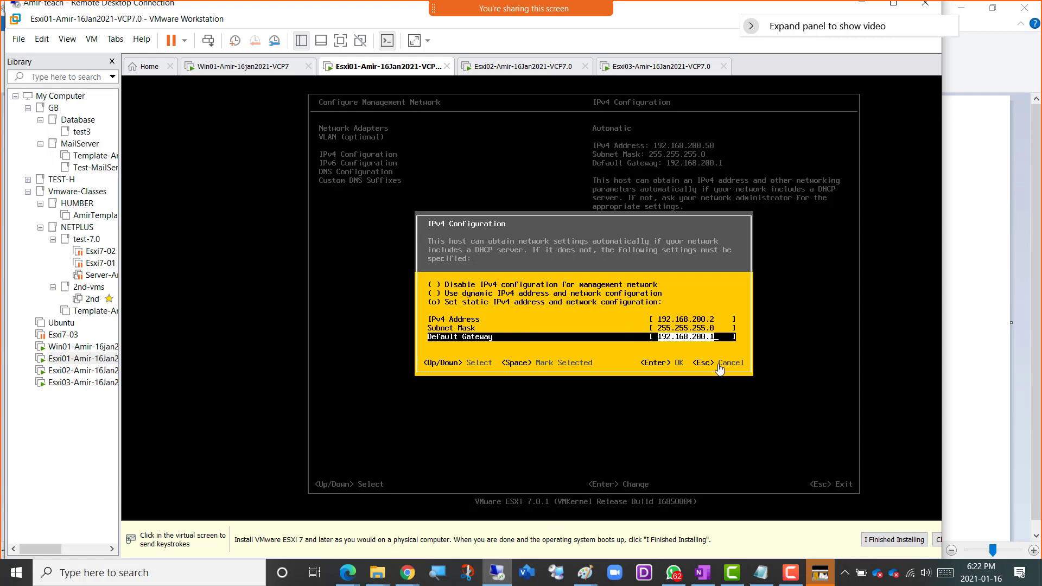
click(659, 372)
key(Return)
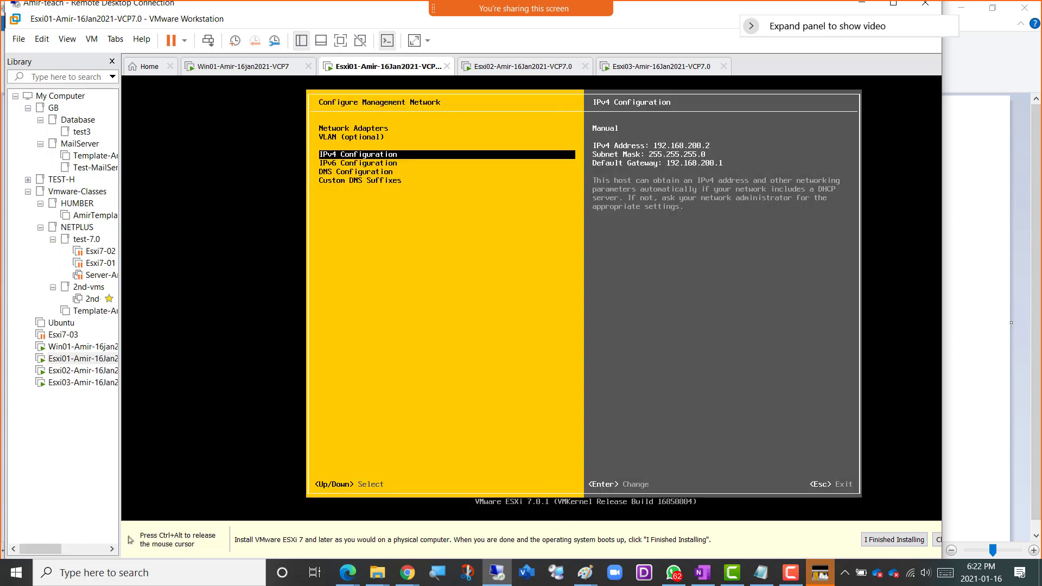
Go past the IPv6 Configuration and open the DNS Configuration of the management network.
key(Down)
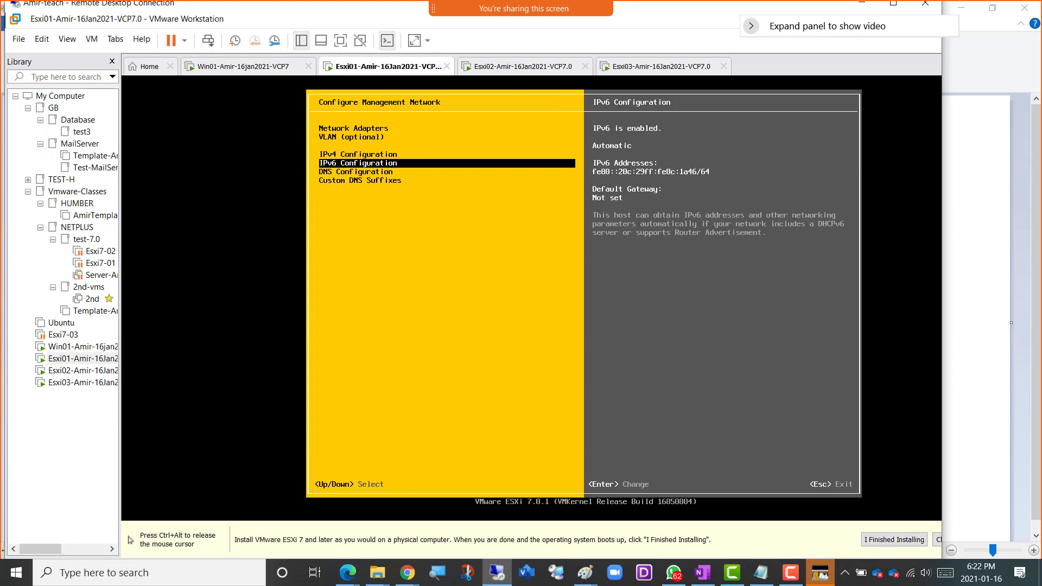
key(Down)
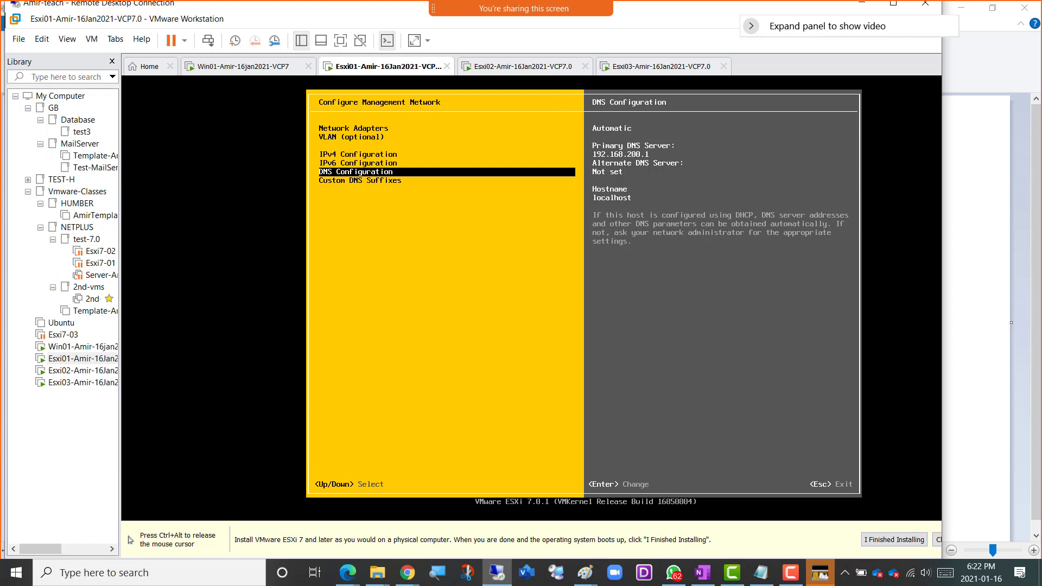
key(Return)
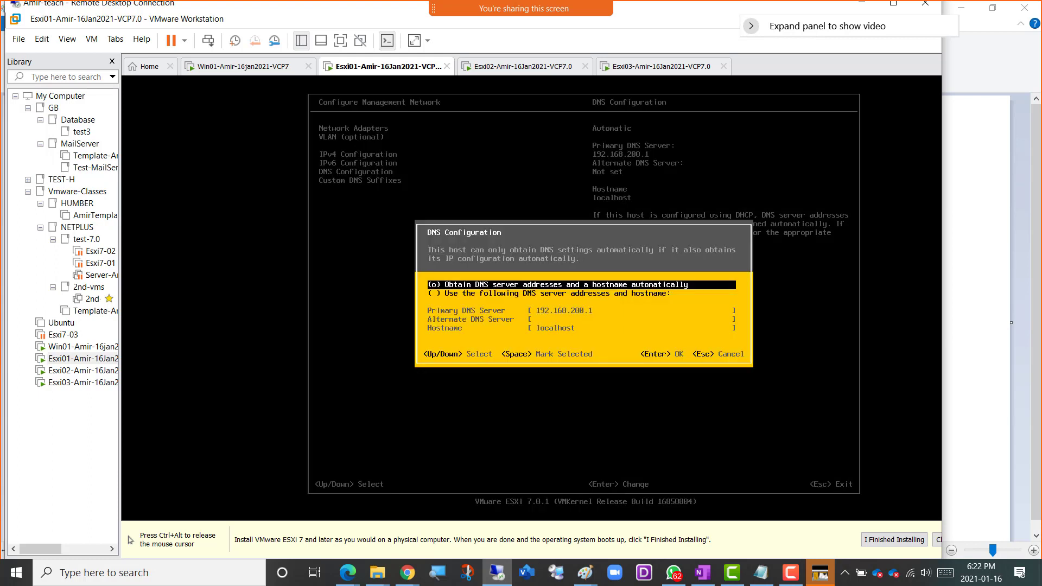
Select the option to use the specified DNS server addresses and hostname, and go on to the Hostname field.
key(ctrl+alt)
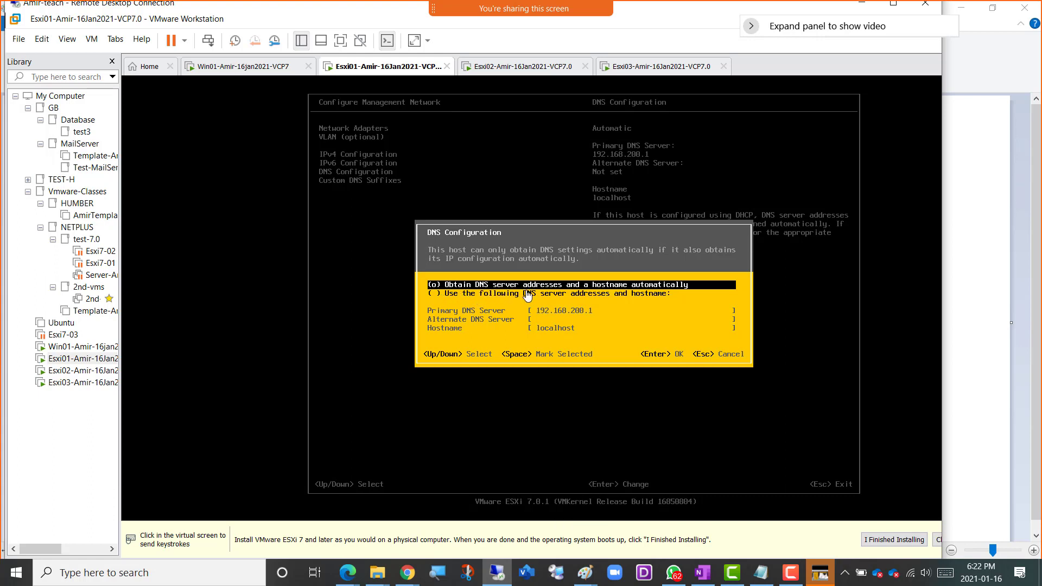
click(483, 300)
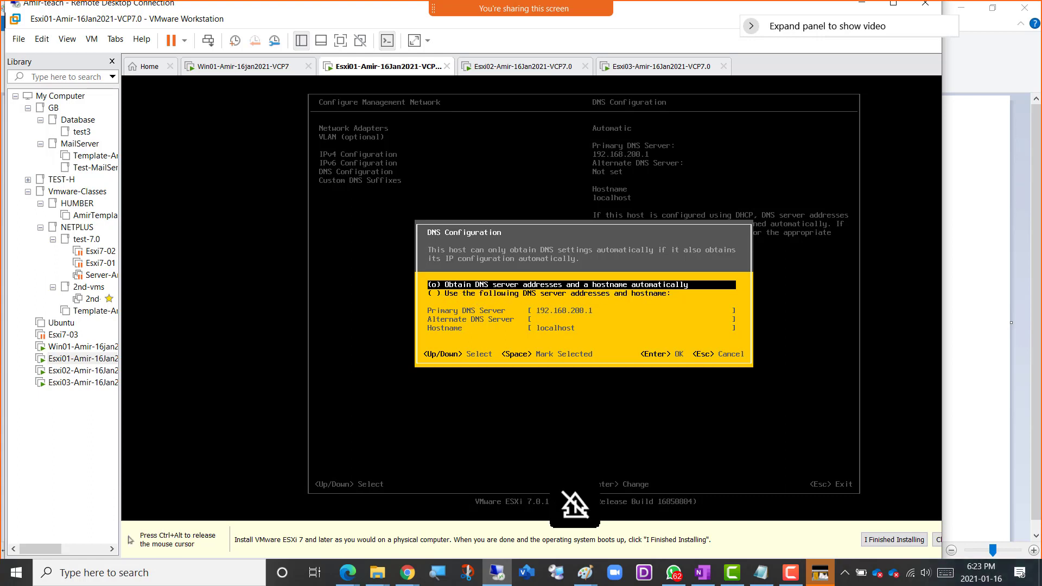
key(Down)
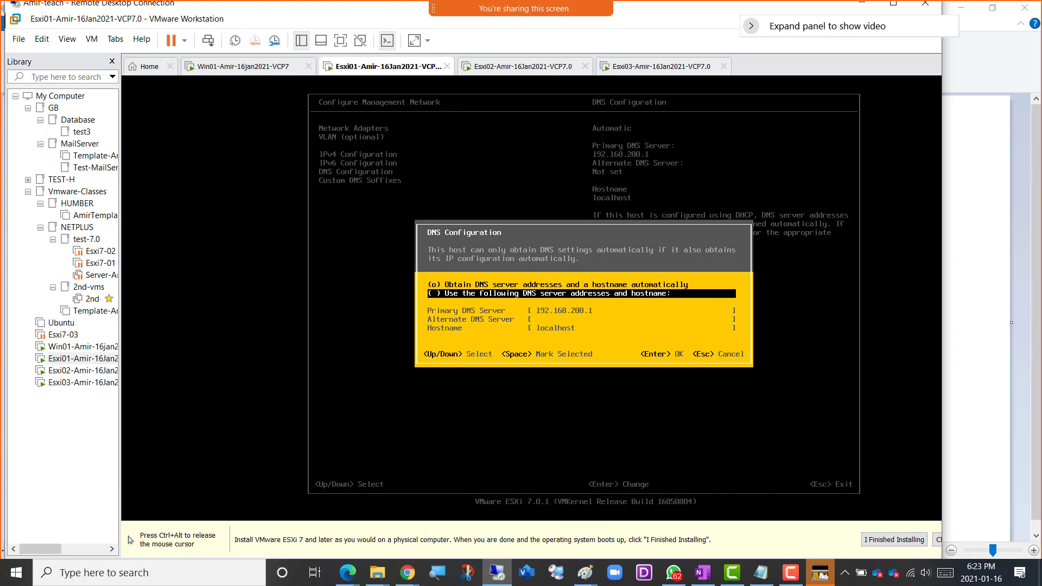
key(space)
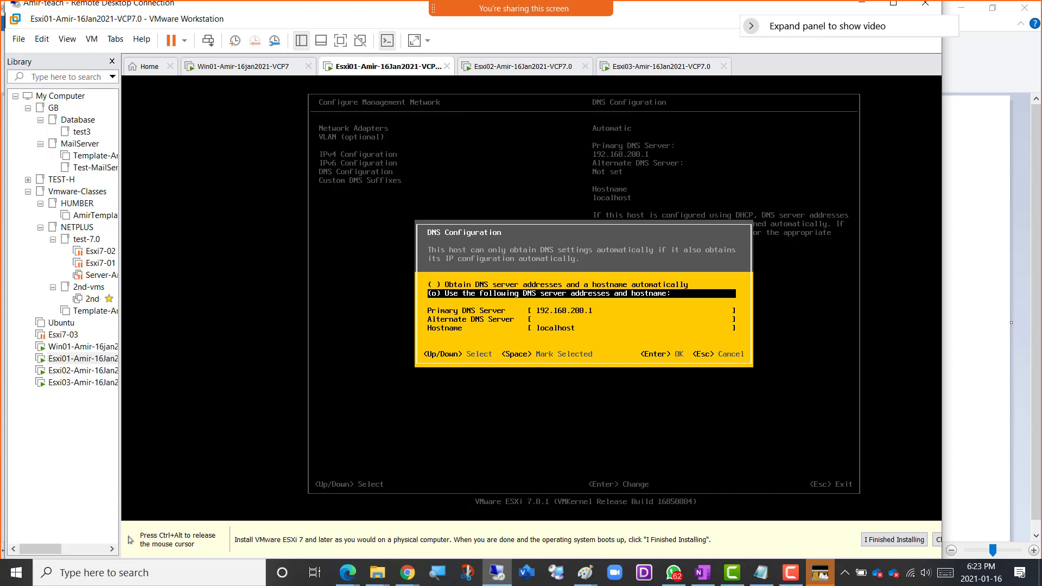
key(Down)
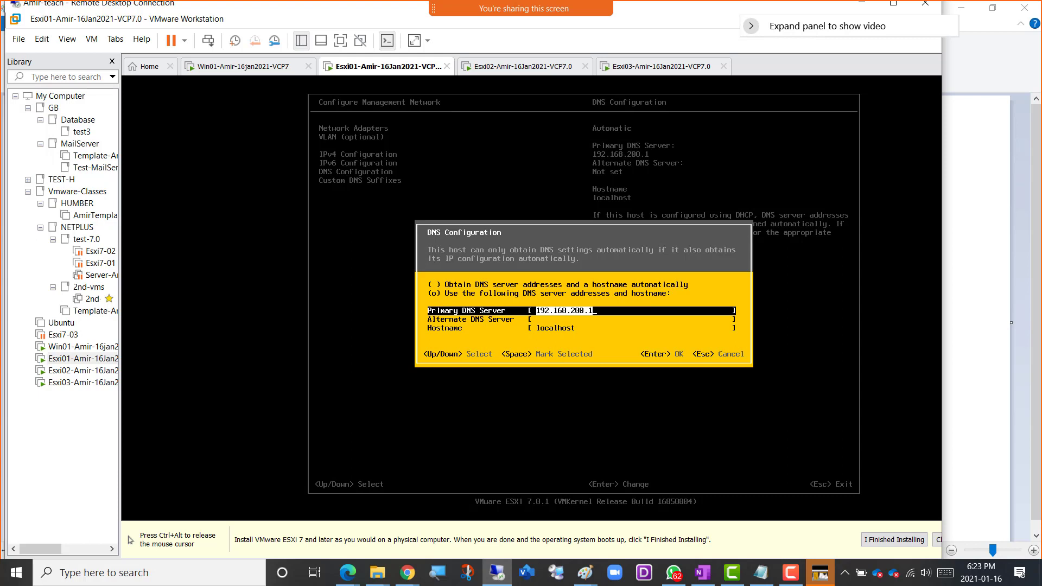
key(Down)
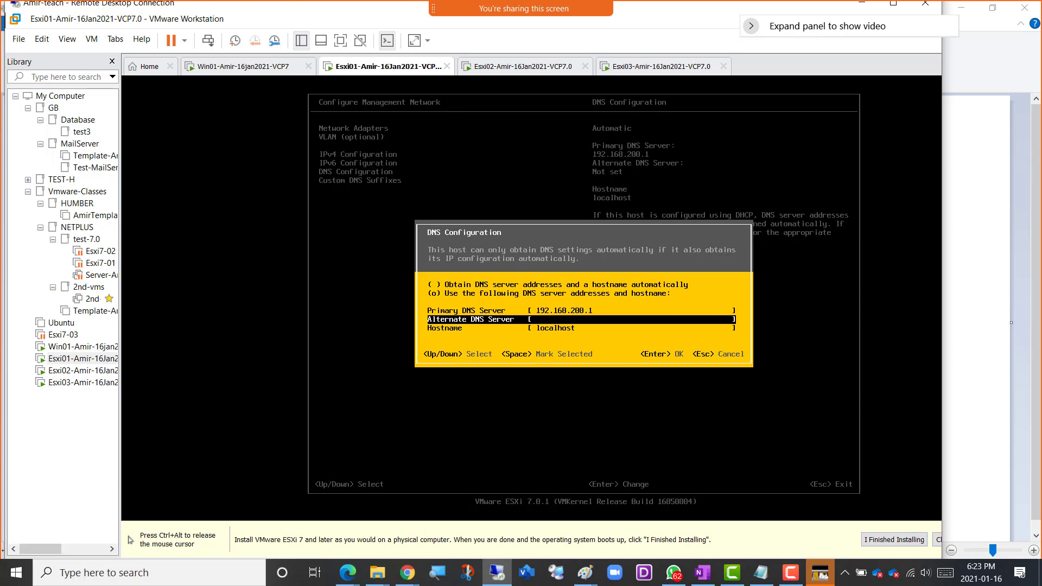
key(Down)
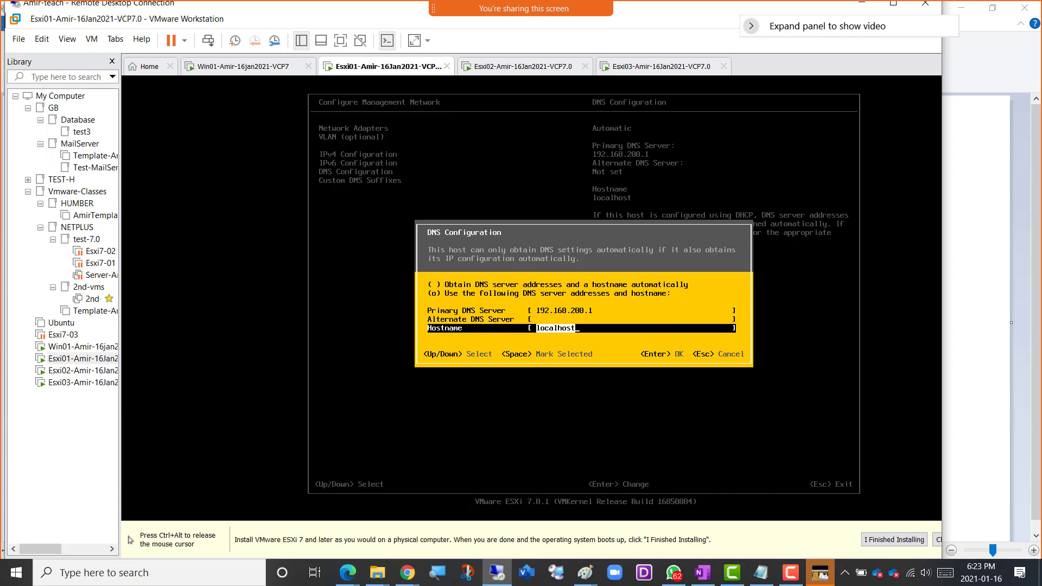
Check the planned host names in the Paint network diagram and return to the Esxi01 virtual machine console.
key(ctrl+alt)
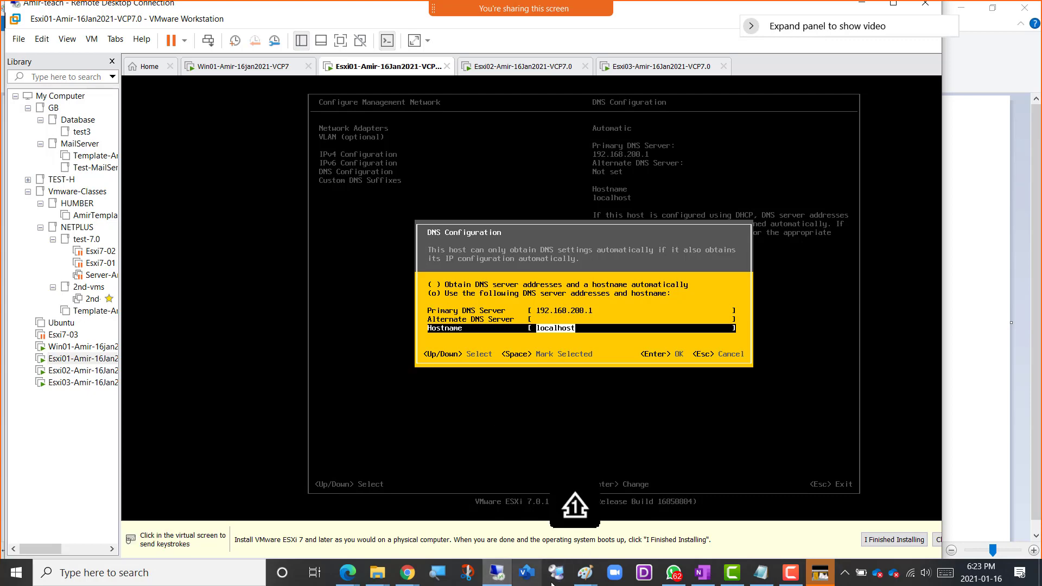
click(582, 579)
click(639, 529)
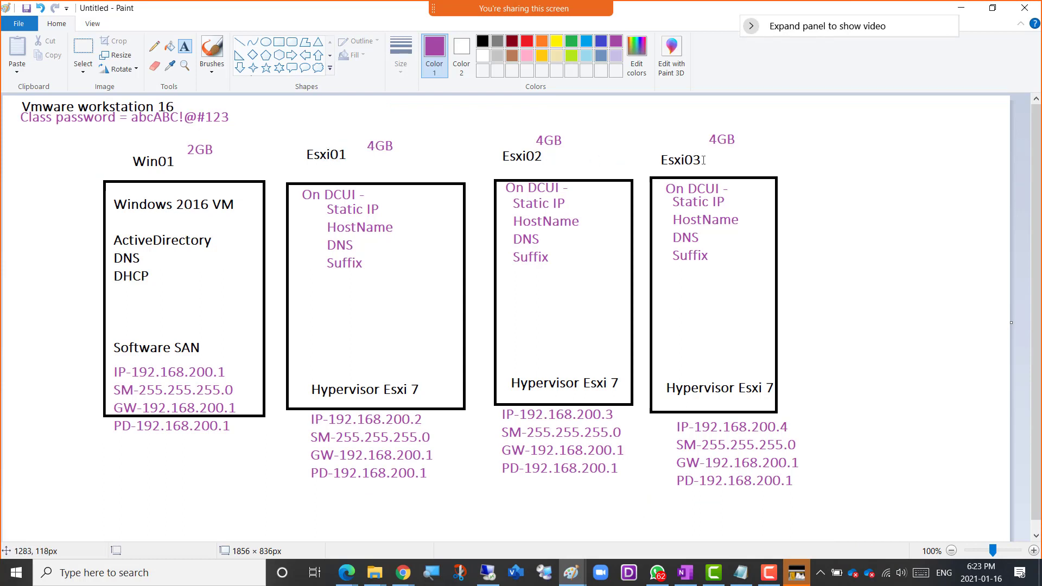
key(alt+Tab)
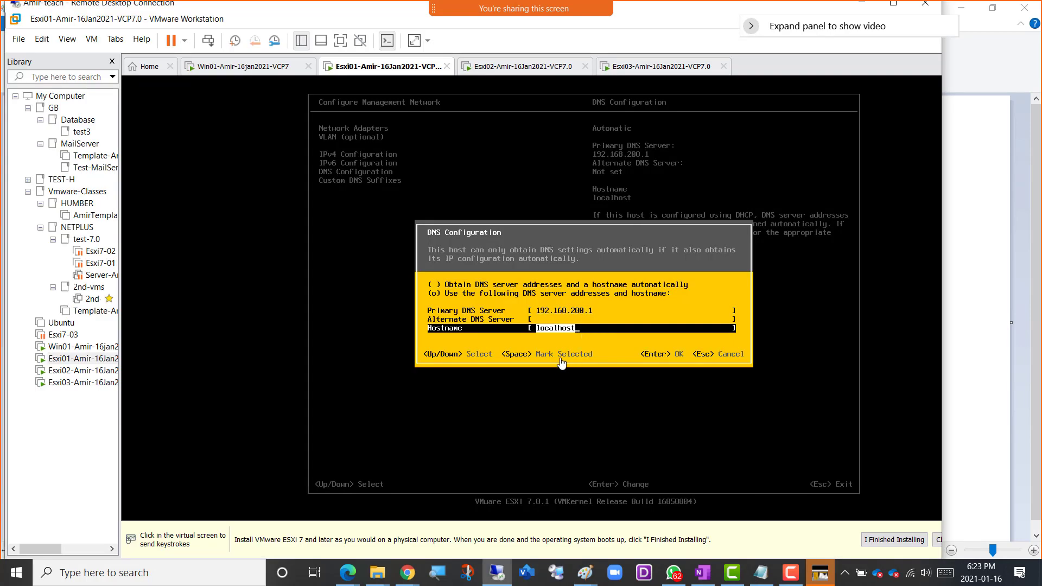
Set the hostname to Esxi01 and accept the DNS configuration.
click(588, 340)
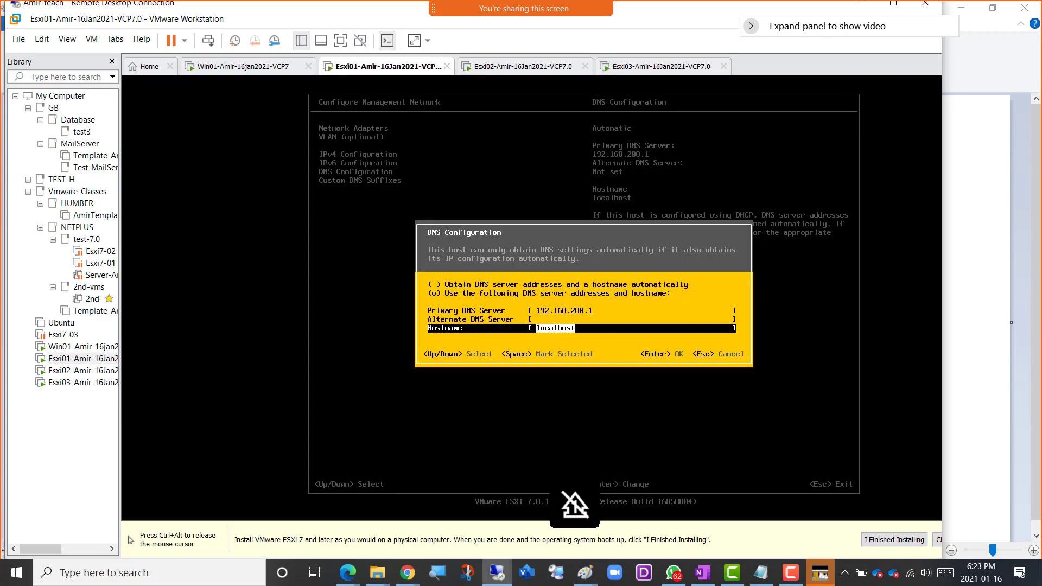
text(Esxi0)
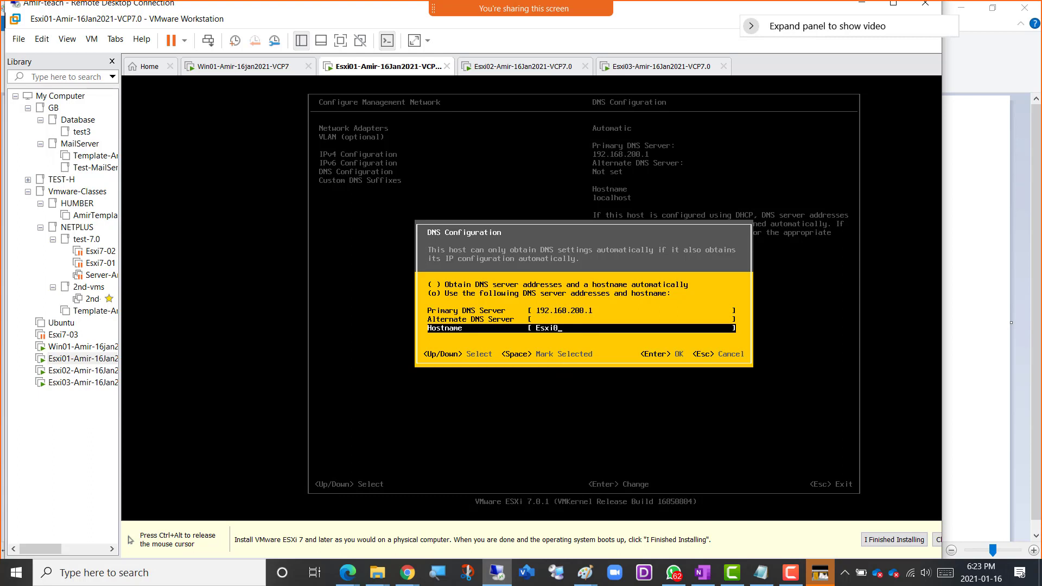
text(1)
key(ctrl+alt)
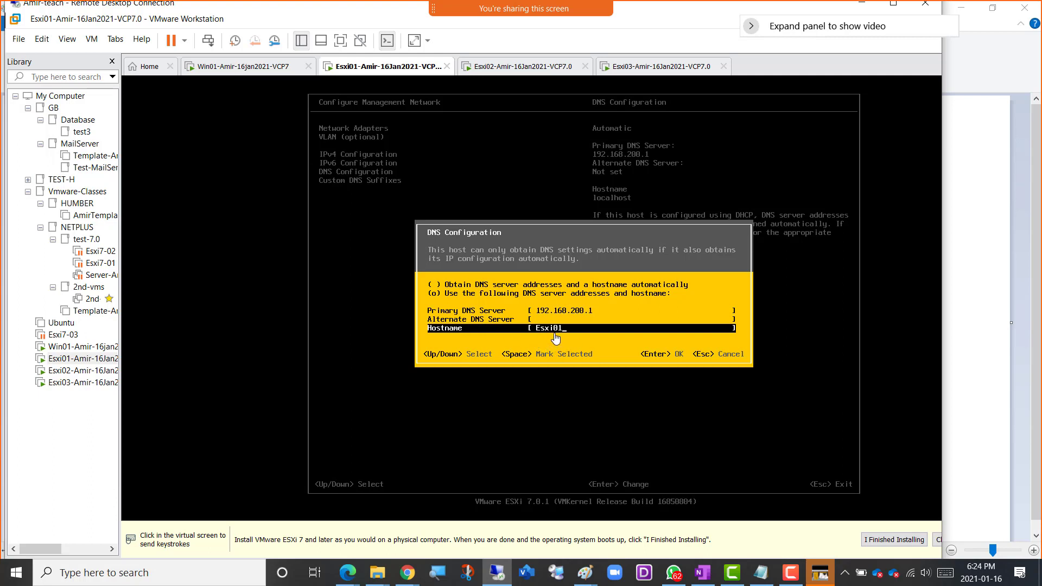
click(609, 349)
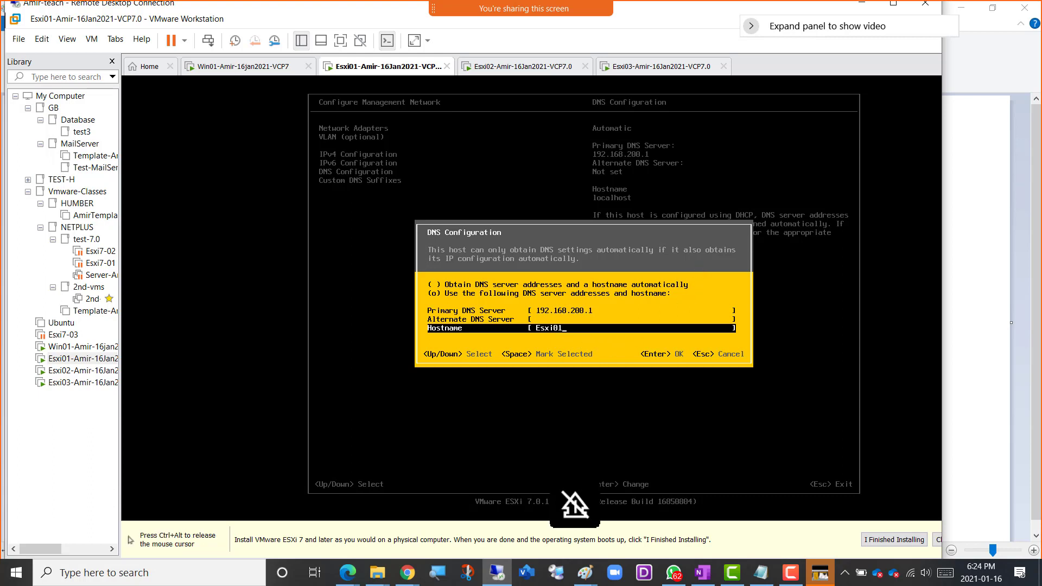
key(ctrl+alt)
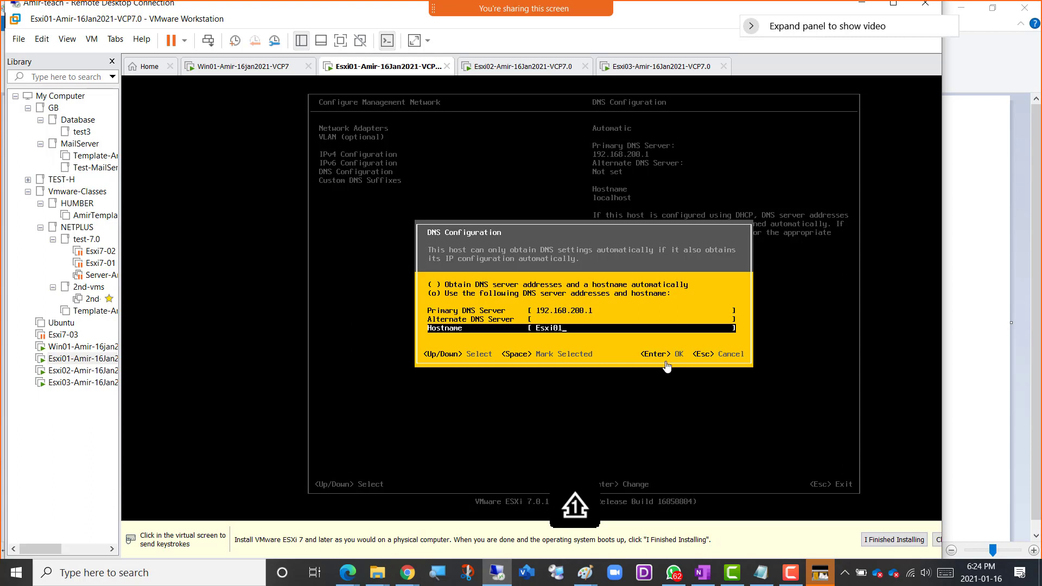
click(667, 372)
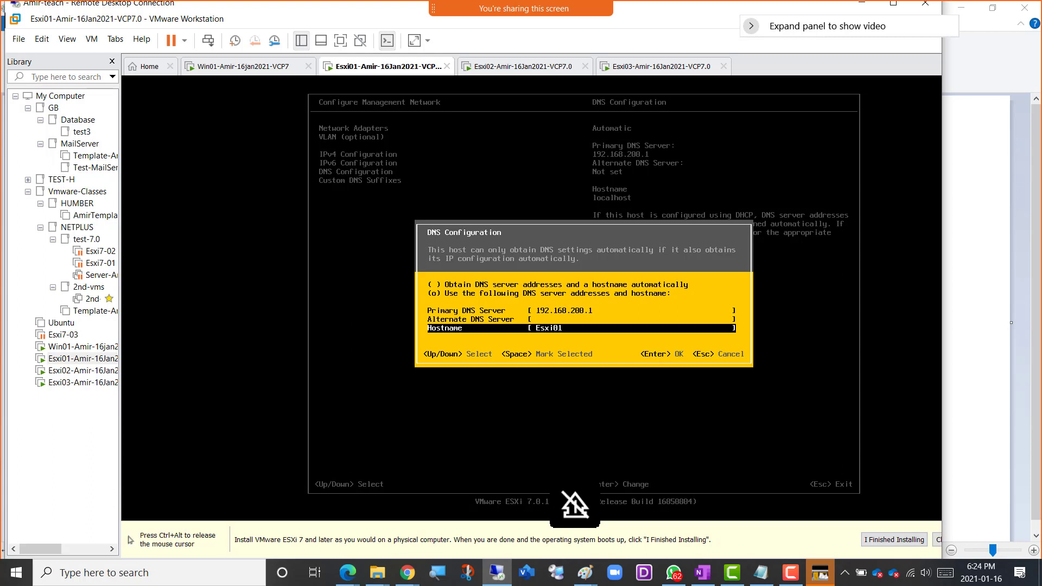
key(Return)
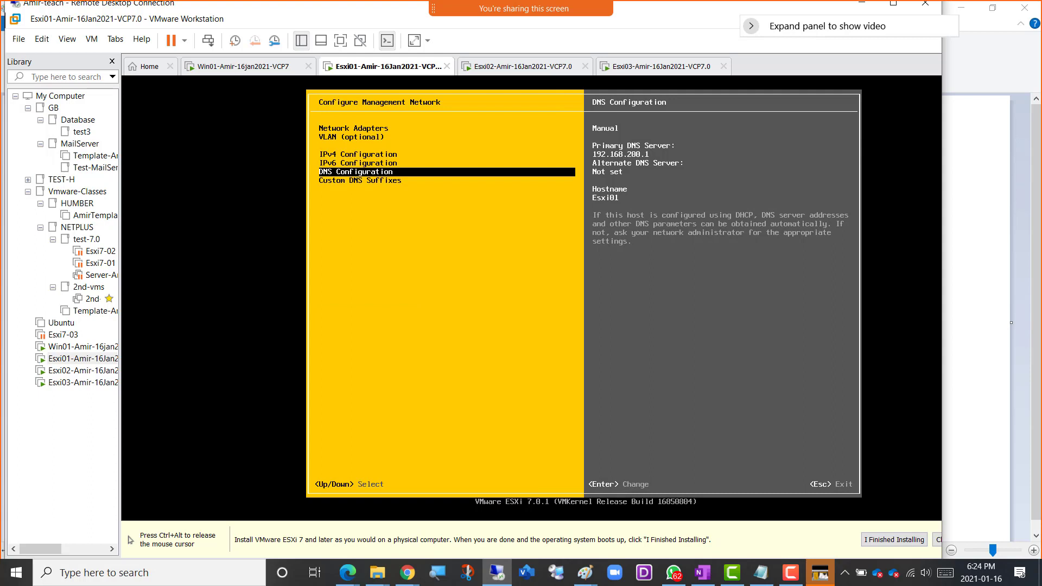
Open the Custom DNS Suffixes settings of the management network and release the cursor from the console.
key(Down)
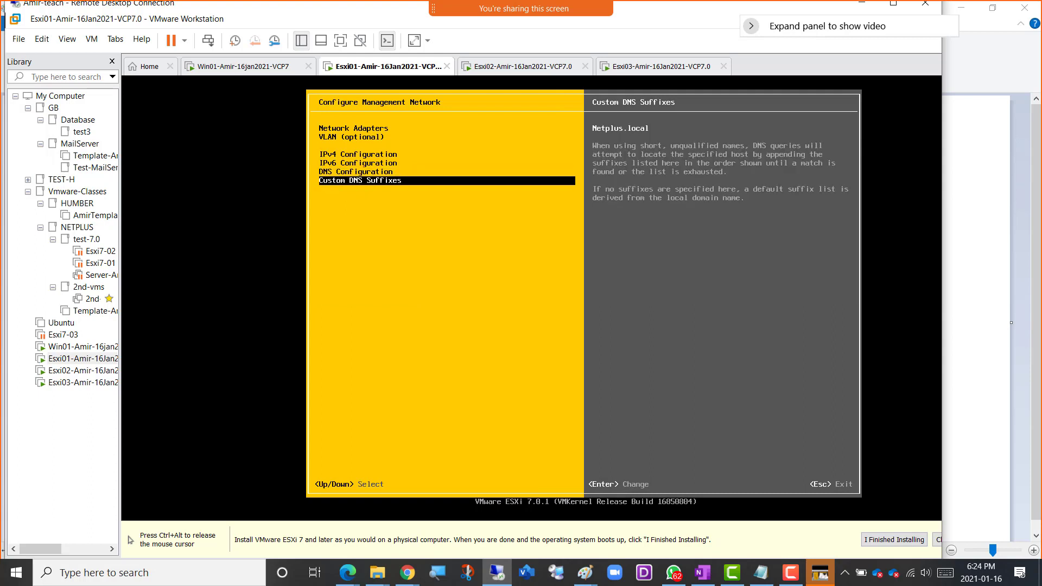
key(ctrl+alt)
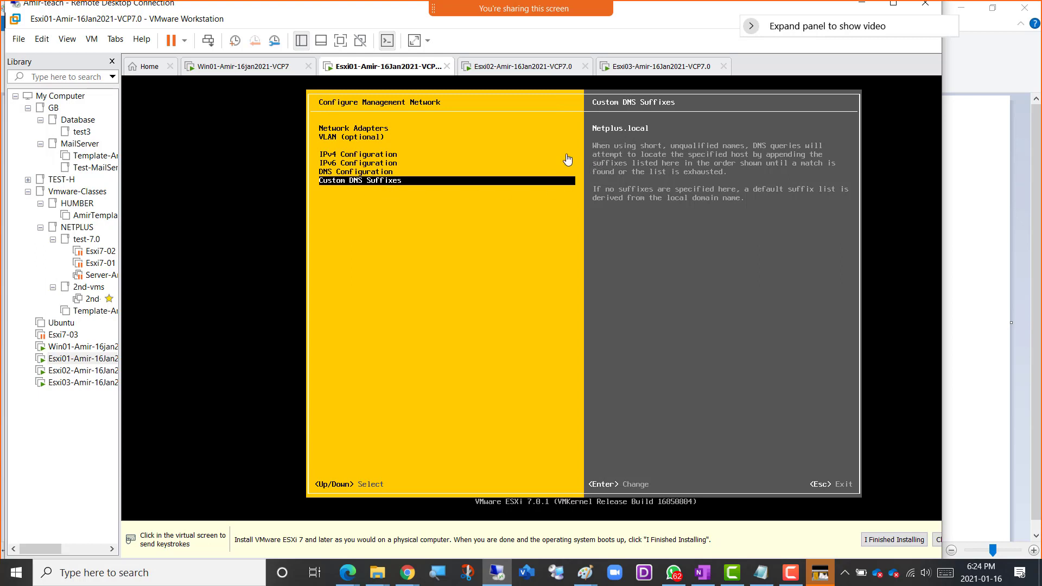
click(374, 189)
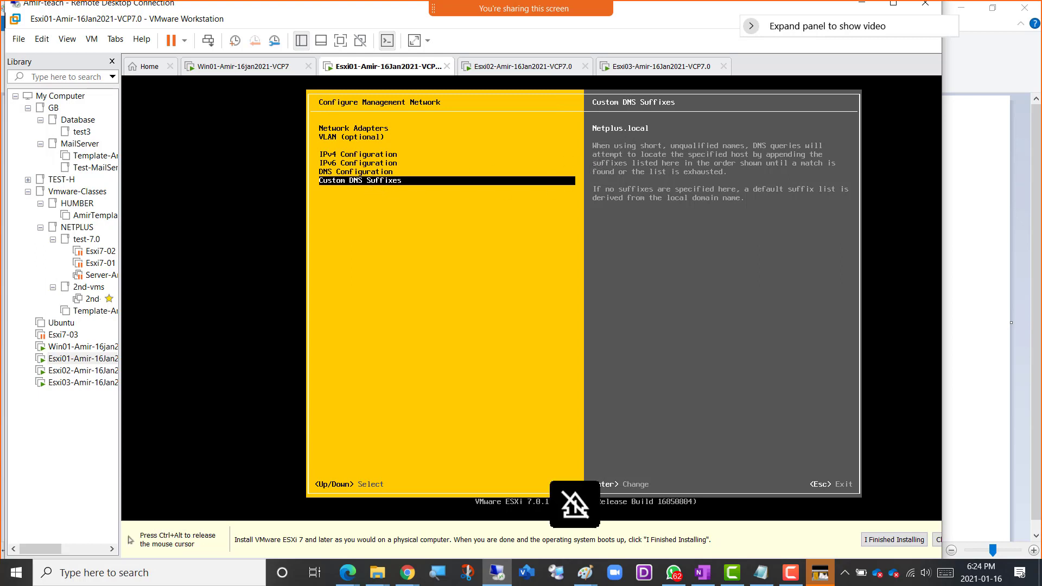
key(Return)
key(ctrl+alt)
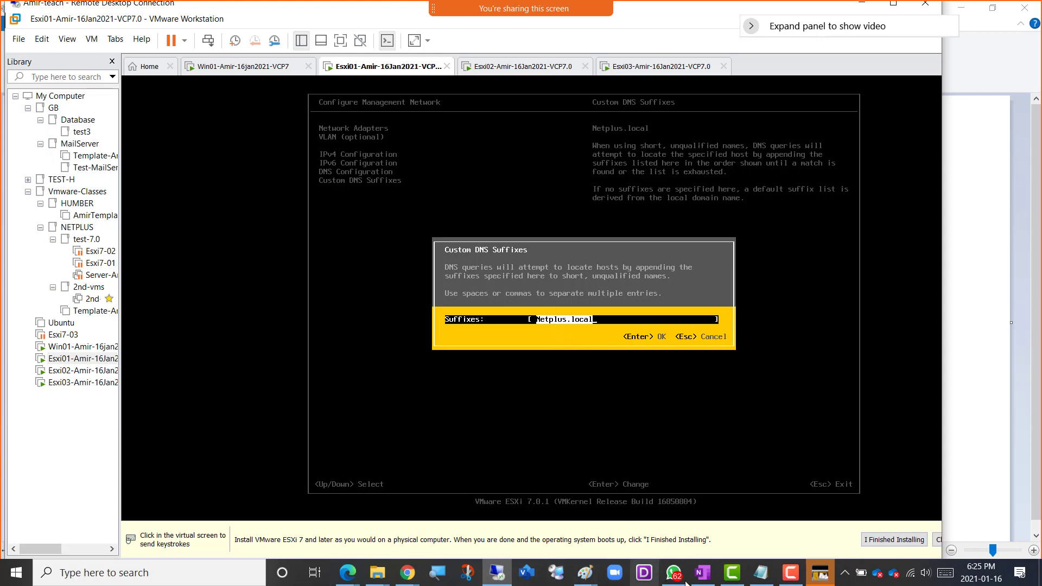
Switch to the screen recorder's drawing tool and sketch a triangle labelled Tor beside the console.
click(791, 576)
drag(525, 372, 360, 532)
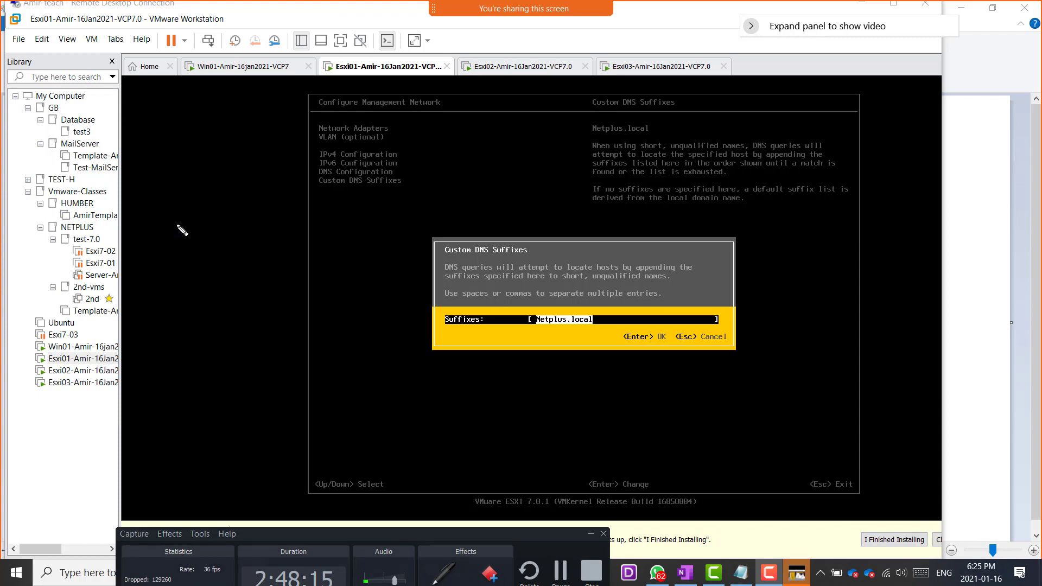
mouse_move(176, 240)
mouse_down()
mouse_move(175, 182)
mouse_move(219, 219)
mouse_move(176, 240)
mouse_up()
drag(153, 171, 189, 137)
drag(175, 153, 175, 167)
mouse_move(180, 155)
mouse_down()
mouse_move(185, 165)
mouse_move(196, 144)
mouse_up()
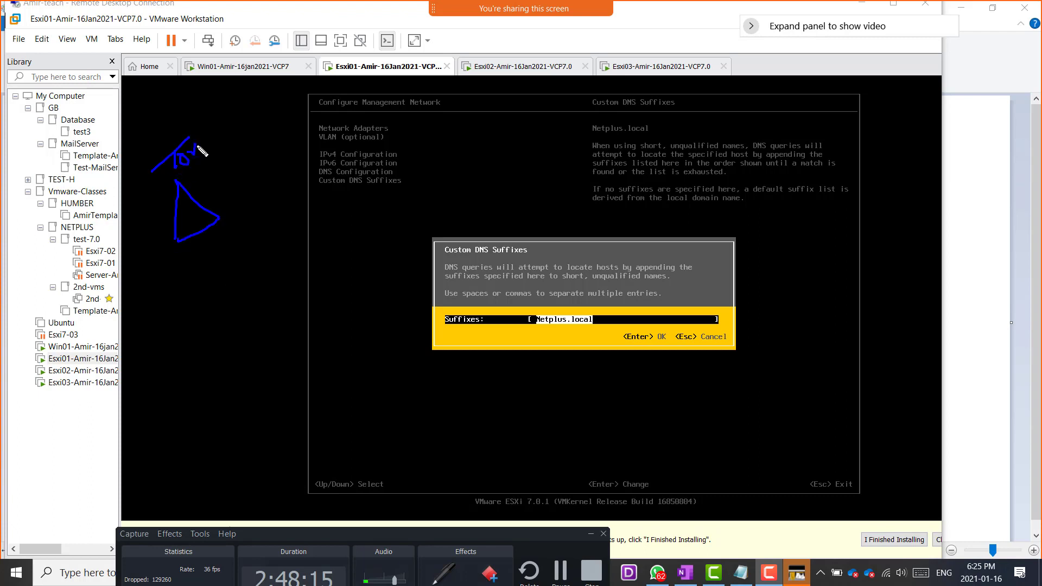
Sketch two more triangles on either side of the console, labelled NY and Tok.
mouse_move(203, 445)
mouse_down()
mouse_move(197, 396)
mouse_move(243, 425)
mouse_move(208, 450)
mouse_up()
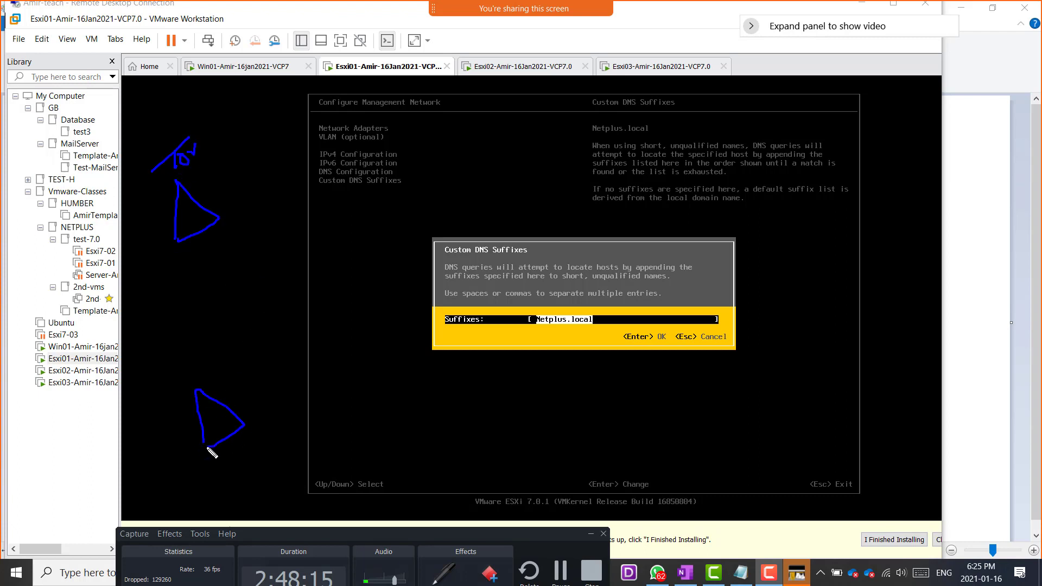
mouse_move(207, 396)
mouse_down()
mouse_move(225, 391)
mouse_move(215, 370)
mouse_move(230, 367)
mouse_move(241, 392)
mouse_up()
mouse_move(796, 422)
mouse_down()
mouse_move(801, 389)
mouse_move(798, 431)
mouse_up()
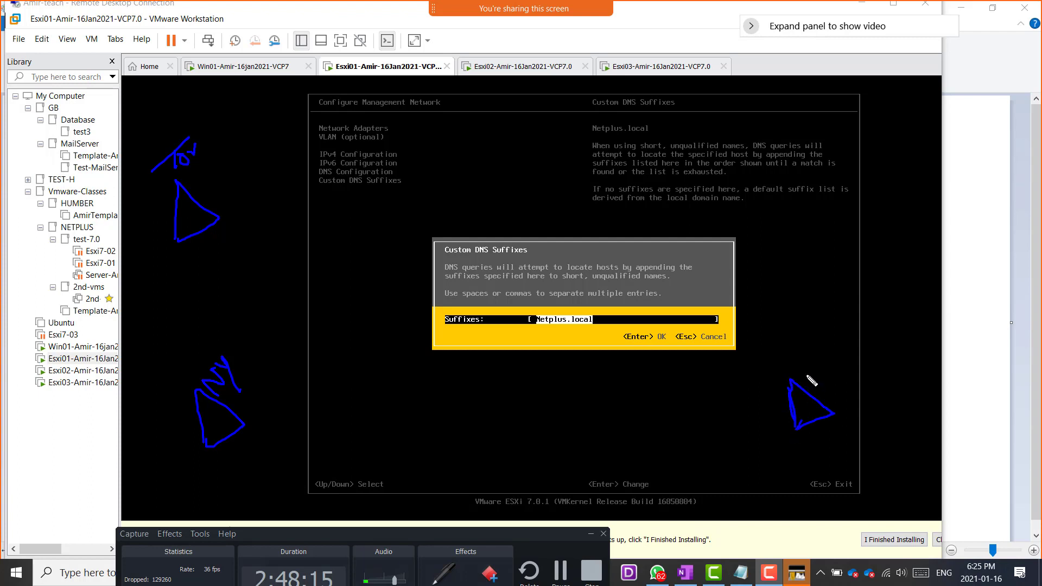
mouse_move(807, 377)
mouse_down()
mouse_move(821, 361)
mouse_move(830, 374)
mouse_up()
mouse_move(840, 343)
mouse_down()
mouse_move(855, 360)
mouse_move(864, 352)
mouse_up()
Draw a row of small boxes beside each of the Tor and NY triangles.
mouse_move(198, 204)
mouse_down()
mouse_move(212, 194)
mouse_move(210, 219)
mouse_move(214, 197)
mouse_move(244, 181)
mouse_move(219, 185)
mouse_up()
mouse_move(237, 398)
mouse_down()
mouse_move(255, 395)
mouse_move(255, 415)
mouse_move(266, 369)
mouse_move(278, 385)
mouse_move(262, 377)
mouse_move(270, 360)
mouse_move(301, 363)
mouse_move(273, 361)
mouse_up()
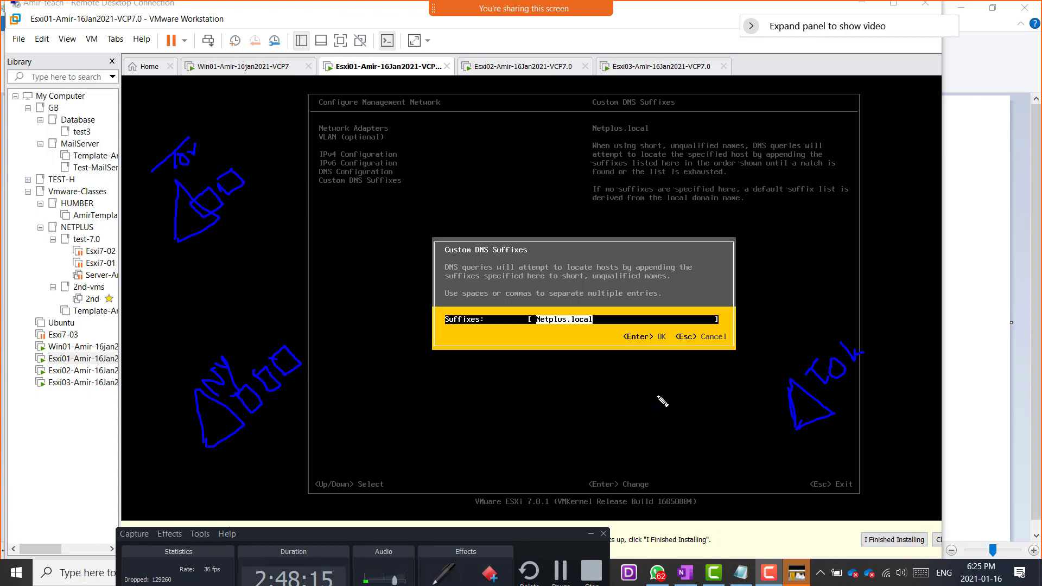
Draw a row of boxes beside the Tok triangle, extend the Tor row with an arrow below it, and write Netplus.local above.
mouse_move(853, 411)
mouse_down()
mouse_move(869, 398)
mouse_move(864, 429)
mouse_move(858, 411)
mouse_move(917, 415)
mouse_move(885, 403)
mouse_move(919, 364)
mouse_move(905, 403)
mouse_move(897, 374)
mouse_move(916, 363)
mouse_up()
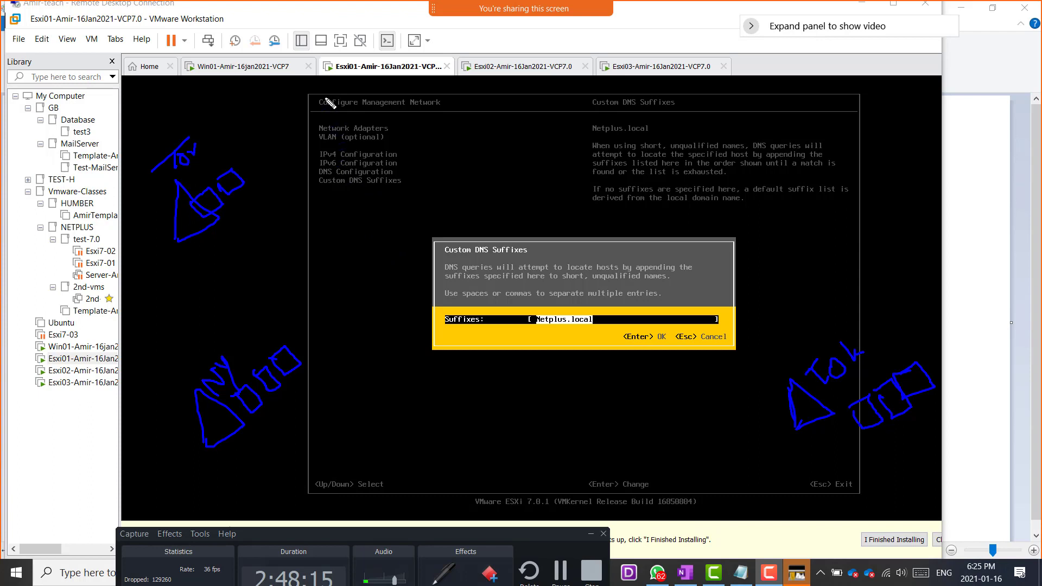
mouse_move(243, 163)
mouse_down()
mouse_move(272, 158)
mouse_move(253, 179)
mouse_up()
drag(212, 239, 212, 254)
mouse_move(159, 117)
mouse_down()
mouse_move(216, 73)
mouse_move(239, 69)
mouse_move(255, 32)
mouse_move(266, 36)
mouse_move(298, 16)
mouse_move(301, 26)
mouse_move(302, 2)
mouse_move(311, 16)
mouse_up()
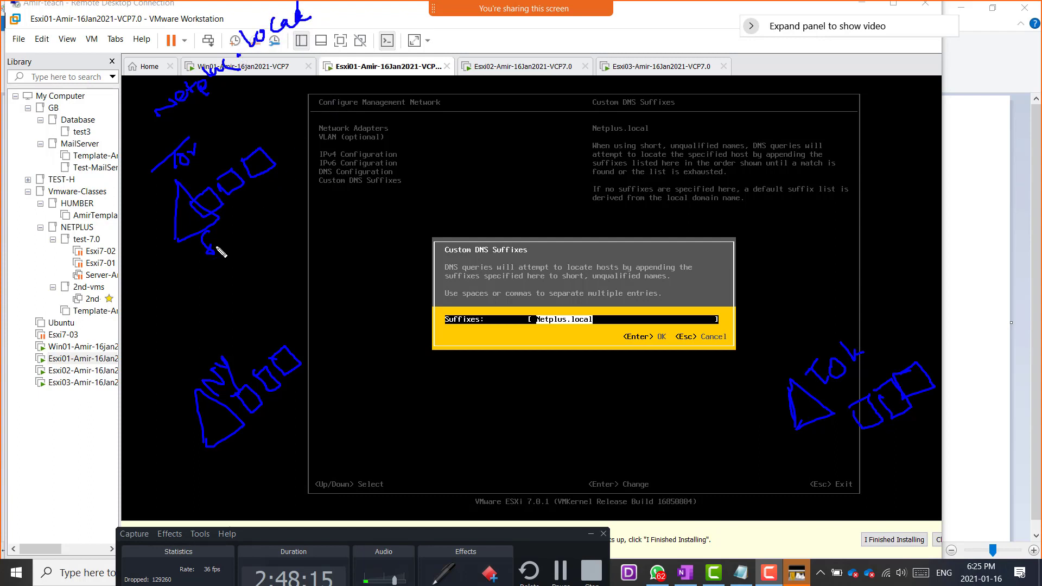
Label the three site triangles with the subdomain names Tor.Netplus, NY.Netplus and Tok.Netplus.
mouse_move(199, 268)
mouse_down()
mouse_move(206, 282)
mouse_move(259, 255)
mouse_move(279, 209)
mouse_move(306, 208)
mouse_move(341, 180)
mouse_up()
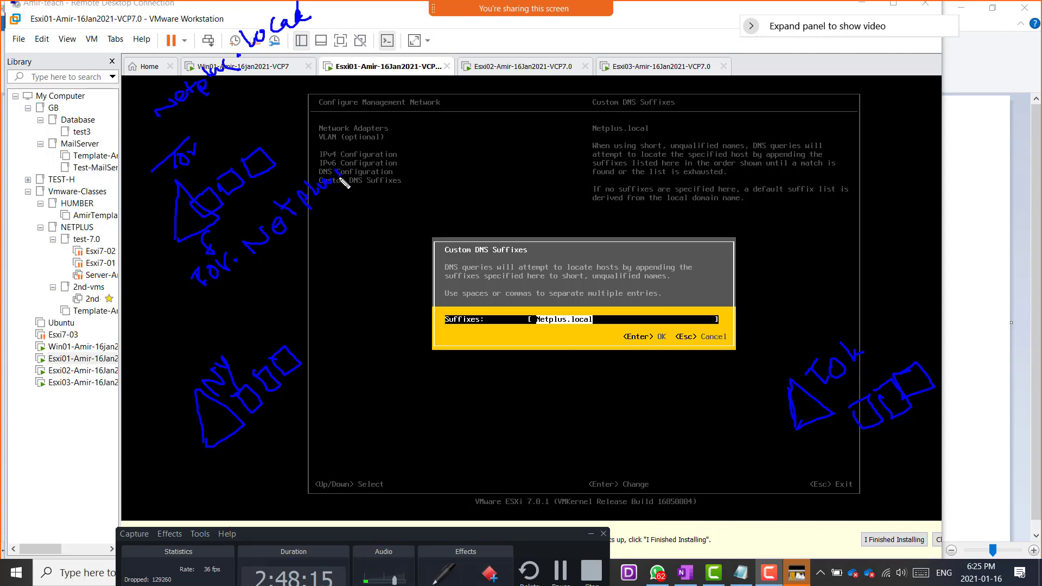
mouse_move(263, 477)
mouse_down()
mouse_move(252, 484)
mouse_move(315, 421)
mouse_move(330, 425)
mouse_move(332, 406)
mouse_move(358, 379)
mouse_up()
click(273, 454)
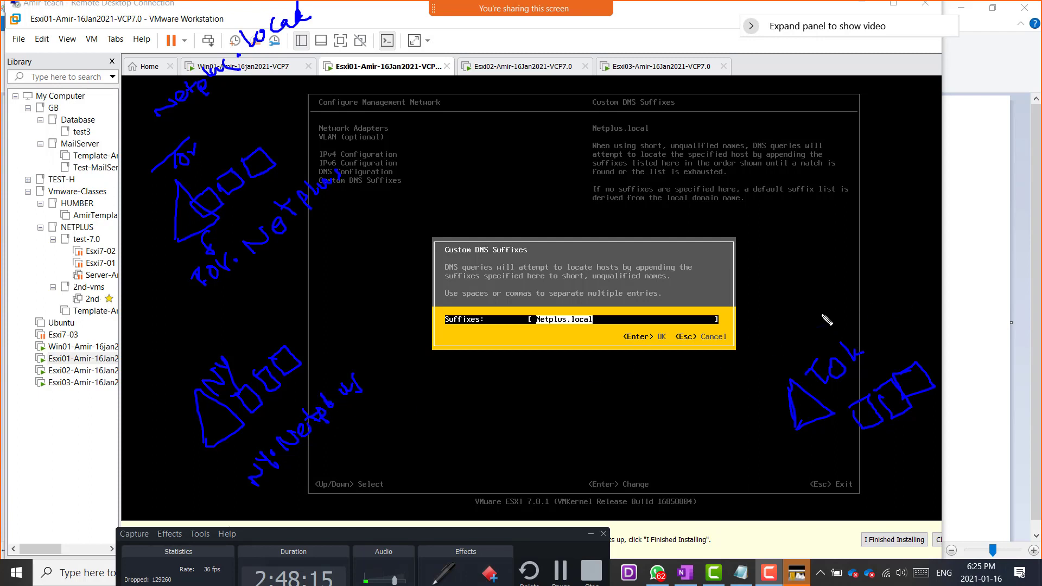
mouse_move(816, 315)
mouse_down()
mouse_move(867, 288)
mouse_move(903, 237)
mouse_move(918, 235)
mouse_move(921, 247)
mouse_move(937, 209)
mouse_move(950, 216)
mouse_up()
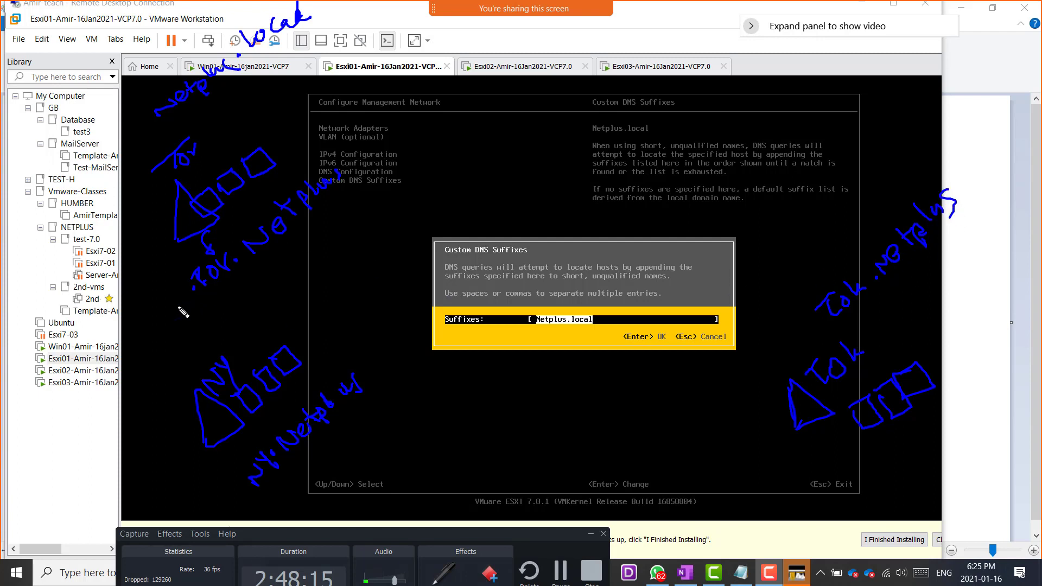
Prefix each of the three handwritten subdomain names with the host name FS.
drag(167, 292, 175, 313)
drag(220, 485, 218, 506)
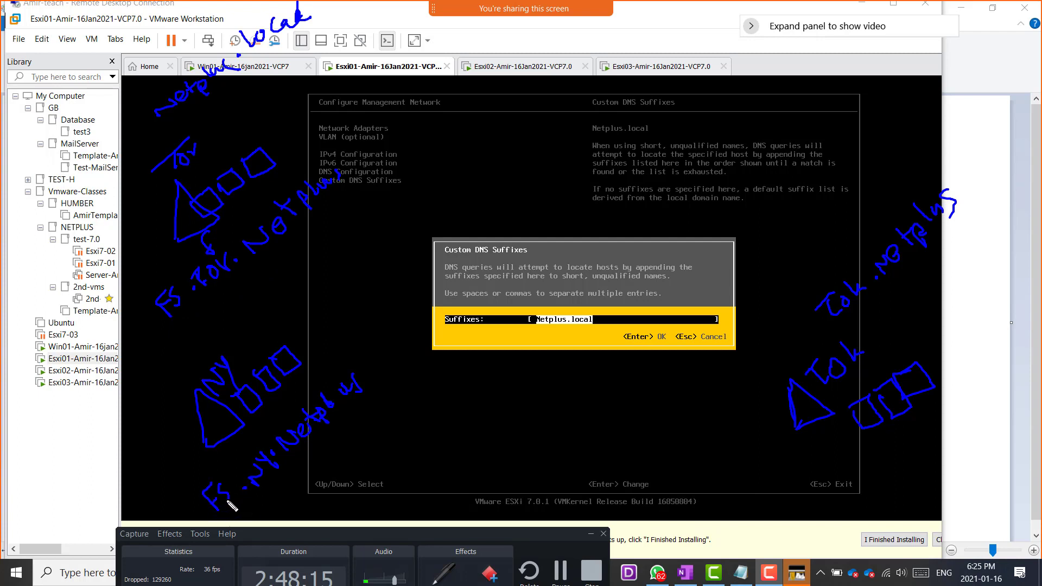
mouse_move(796, 326)
mouse_down()
mouse_move(783, 353)
mouse_move(802, 326)
mouse_move(800, 343)
mouse_up()
click(812, 344)
Underline Esxi in the virtual machine's title and write the host names Esxi10 beside Tok and Esxi5 beside NY.
drag(334, 71, 352, 70)
mouse_move(761, 294)
mouse_down()
mouse_move(786, 308)
mouse_move(774, 298)
mouse_move(789, 301)
mouse_move(810, 275)
mouse_move(809, 285)
mouse_up()
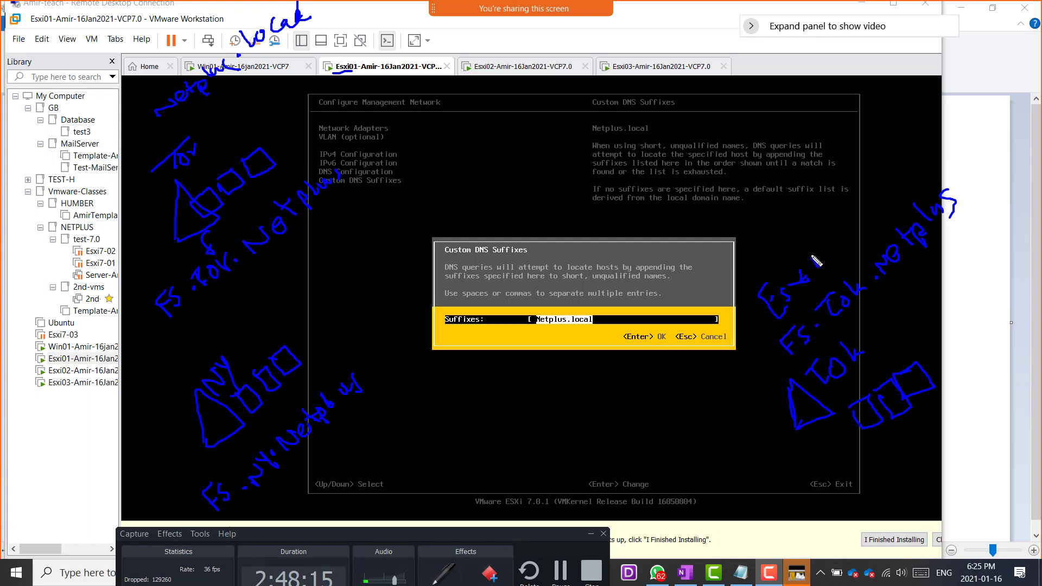
mouse_move(806, 250)
mouse_down()
mouse_move(807, 289)
mouse_move(837, 239)
mouse_up()
mouse_move(305, 463)
mouse_down()
mouse_move(320, 483)
mouse_move(313, 472)
mouse_move(377, 445)
mouse_up()
drag(324, 491, 371, 469)
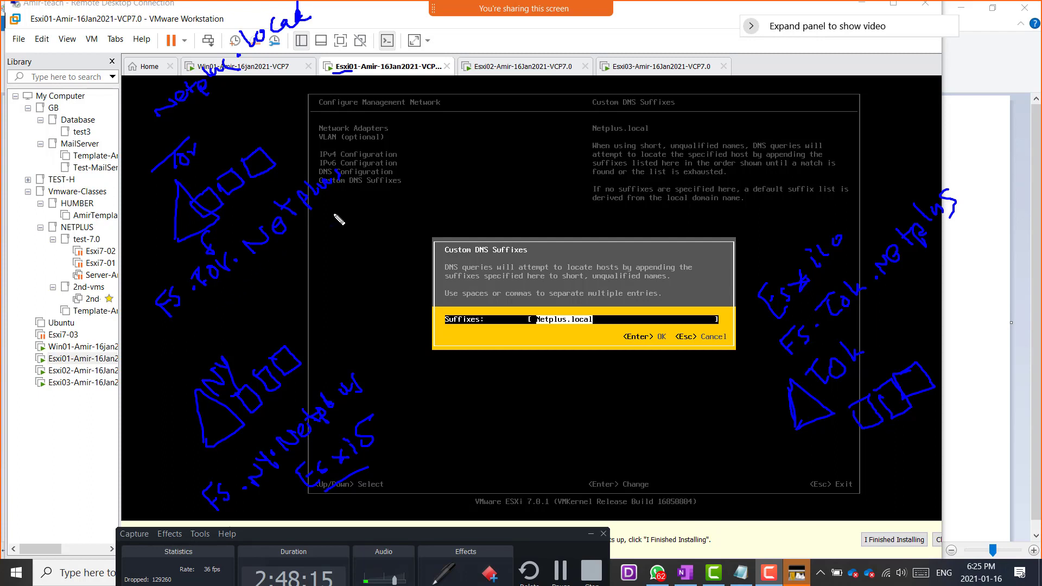
Write Esxi.To below the Tor name, and underline Netplus there and the Netplus.local suffix in the console dialog.
mouse_move(180, 323)
mouse_down()
mouse_move(196, 346)
mouse_move(196, 330)
mouse_move(232, 320)
mouse_up()
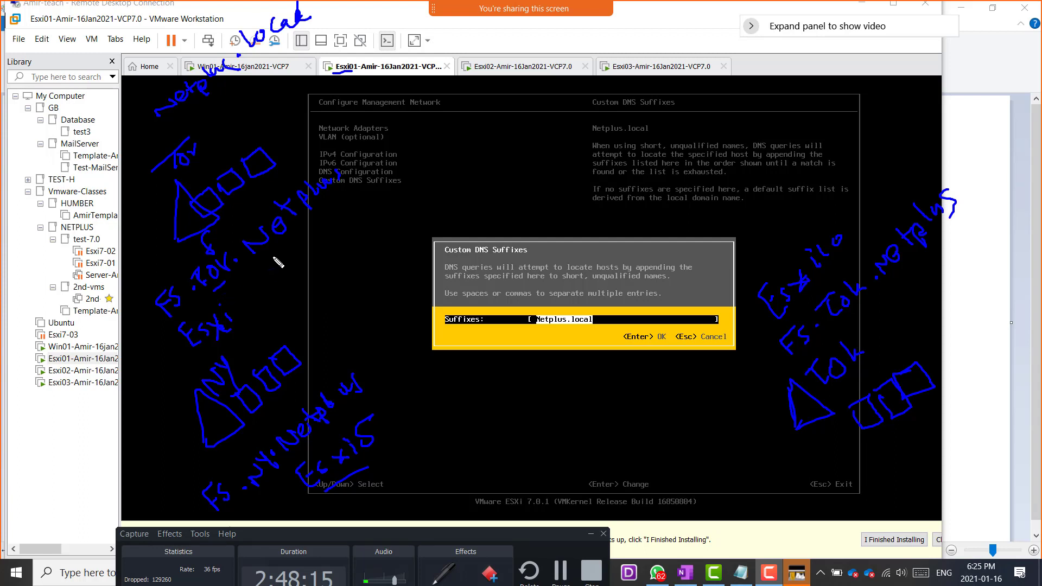
drag(264, 259, 300, 232)
mouse_move(242, 294)
mouse_down()
mouse_move(249, 284)
mouse_move(250, 308)
mouse_move(244, 292)
mouse_move(262, 293)
mouse_up()
drag(535, 334, 589, 328)
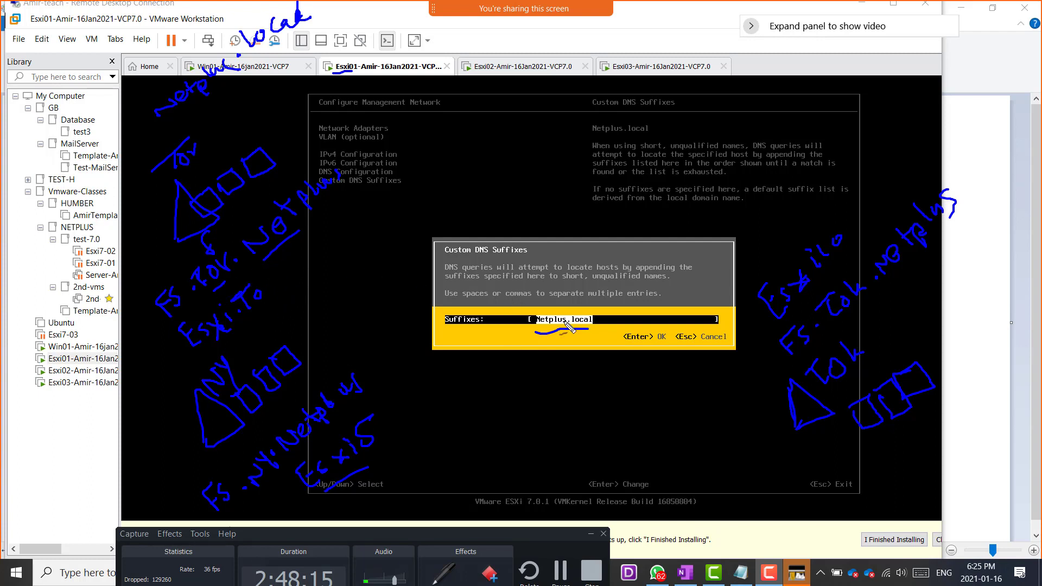
drag(534, 330, 542, 328)
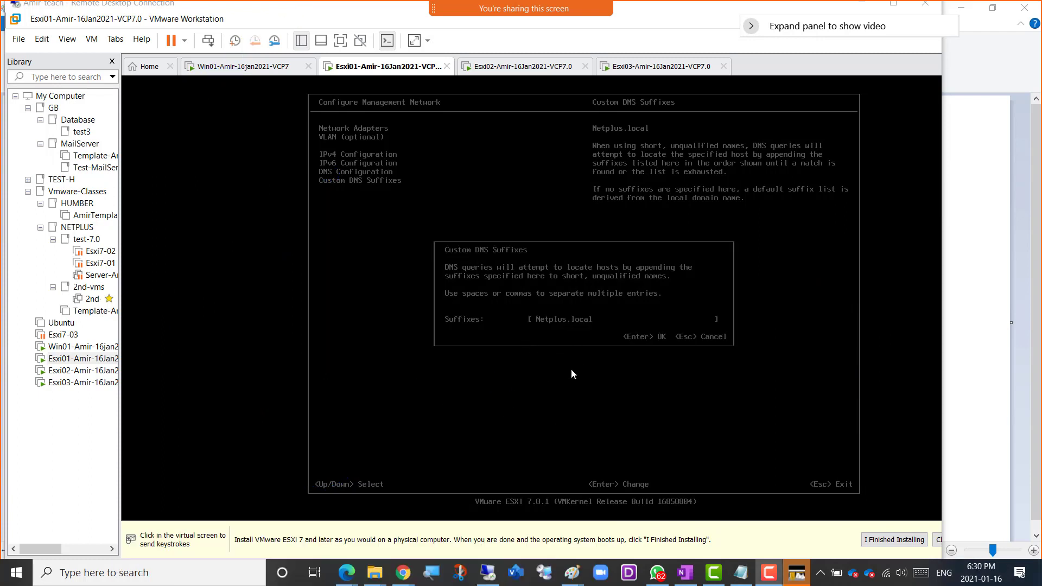
Leave the drawing, return to the Esxi01 console and accept Netplus.local as the custom DNS suffix.
click(572, 370)
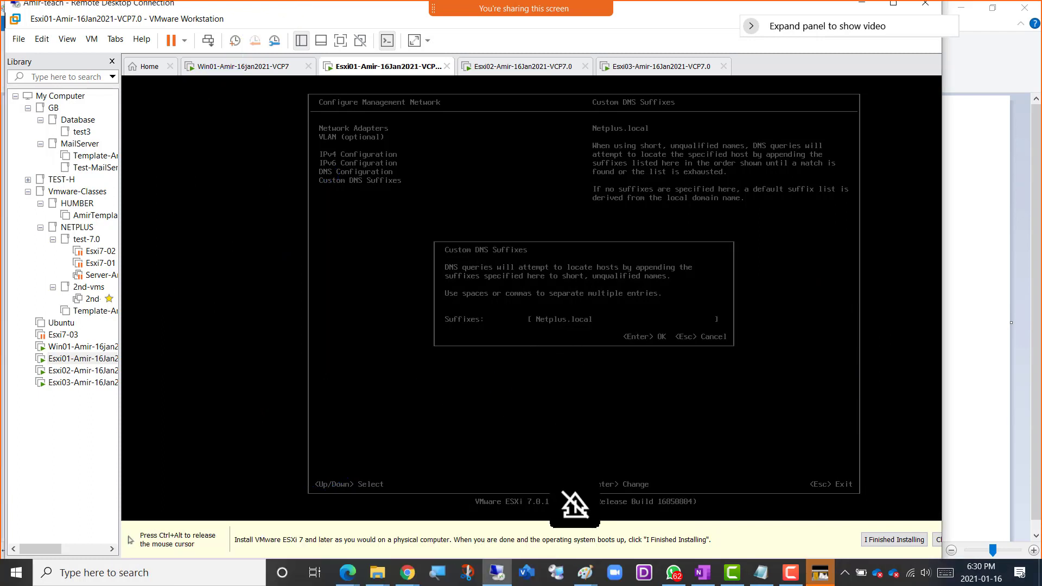
key(ctrl+alt)
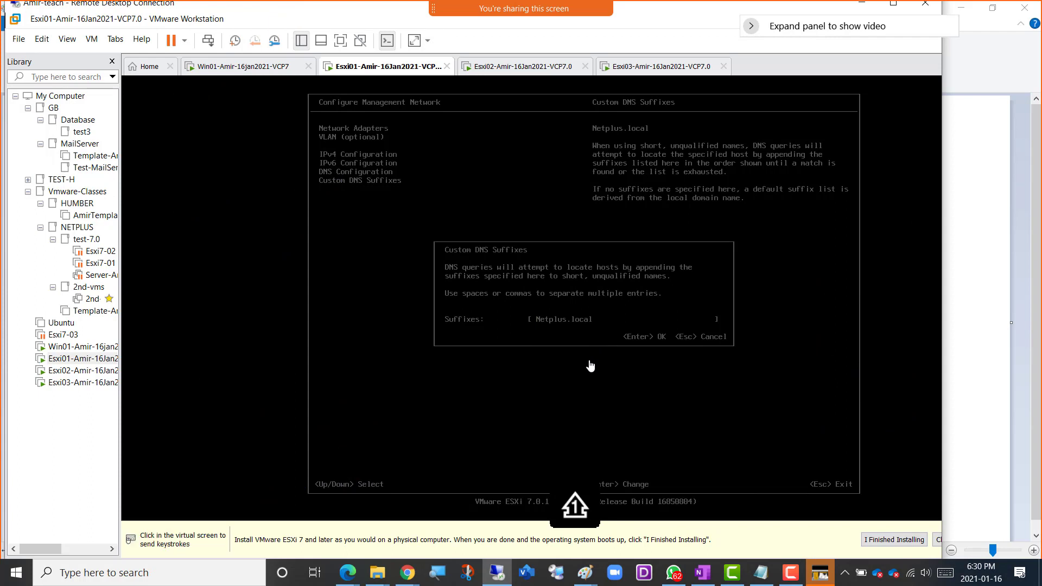
click(590, 366)
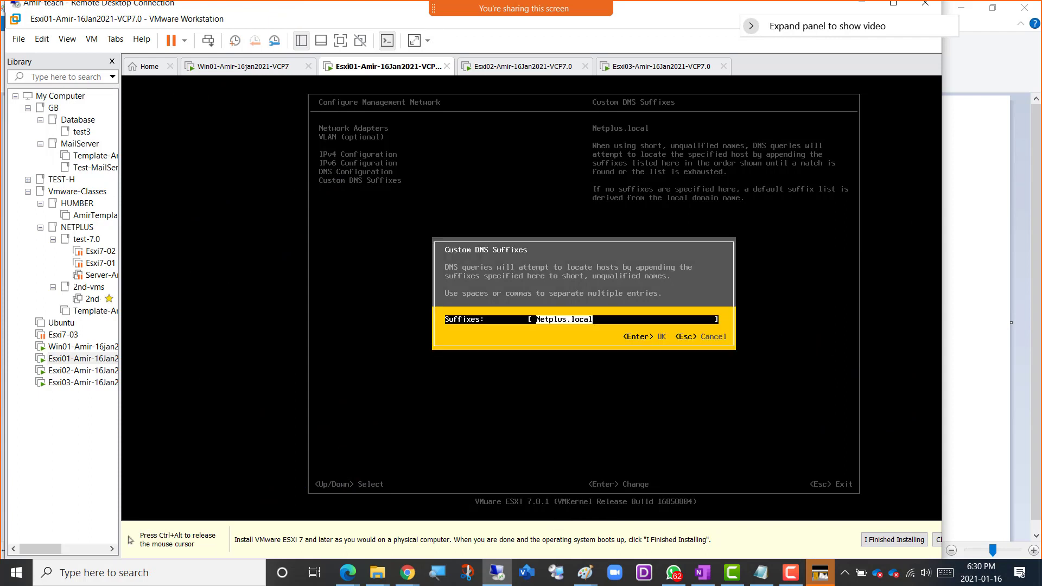
key(ctrl+alt)
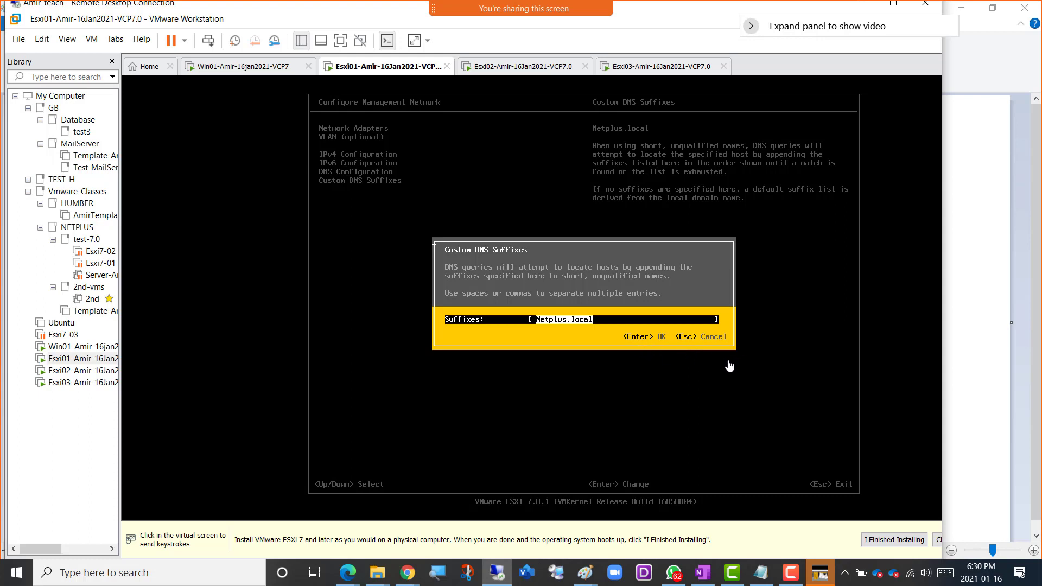
click(624, 364)
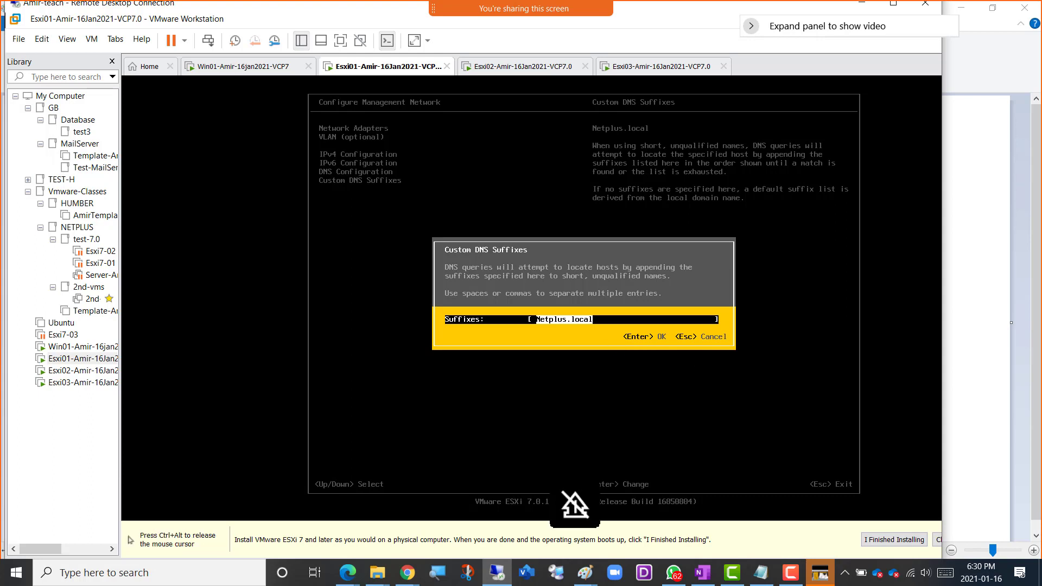
key(Return)
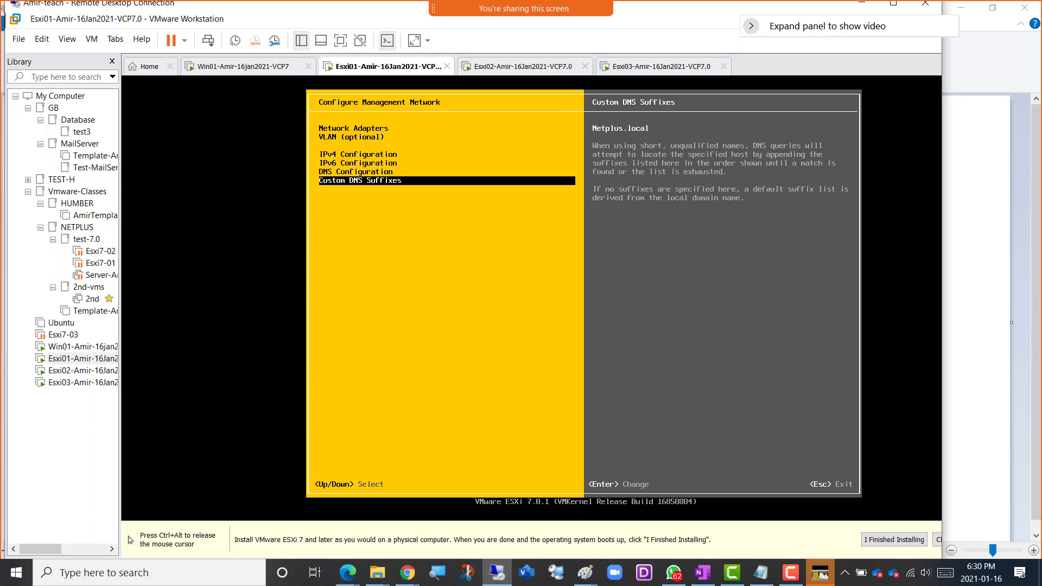
Review the Esxi01 management network's custom DNS suffix, DNS, IPv6 and IPv4 settings.
key(ctrl+alt)
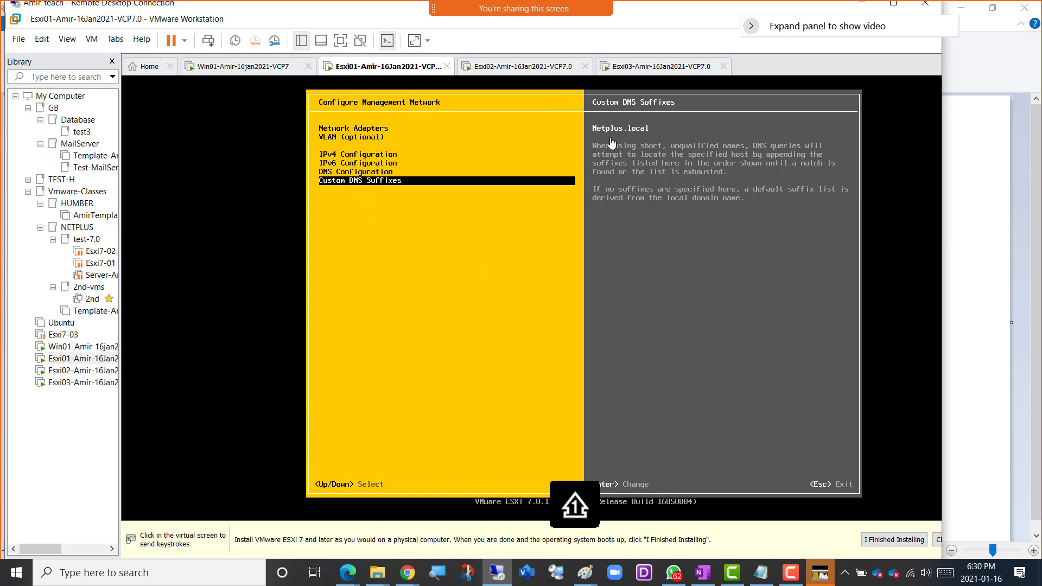
click(484, 229)
key(Caps_Lock)
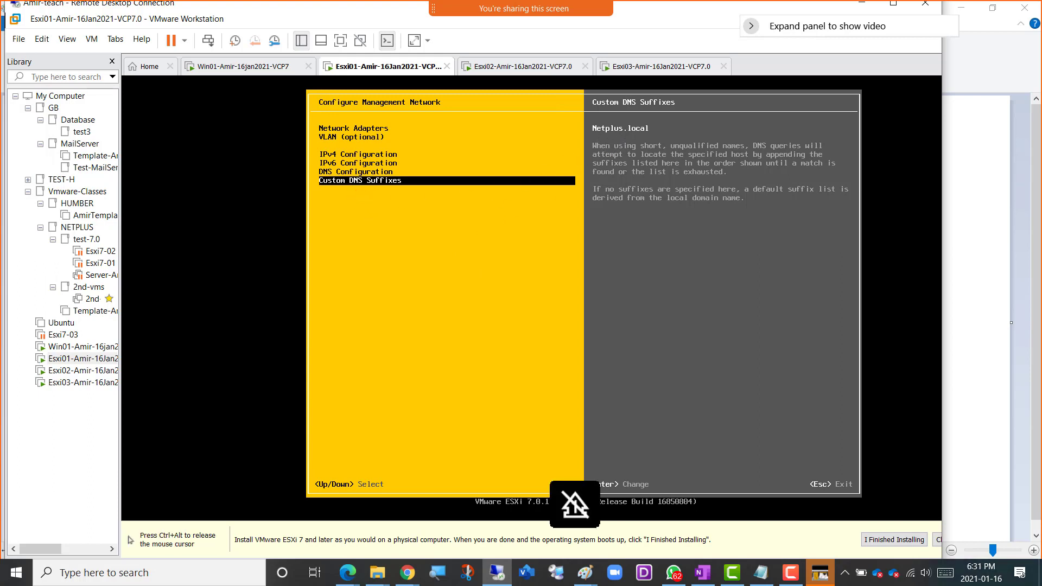
key(Up)
key(ctrl+alt)
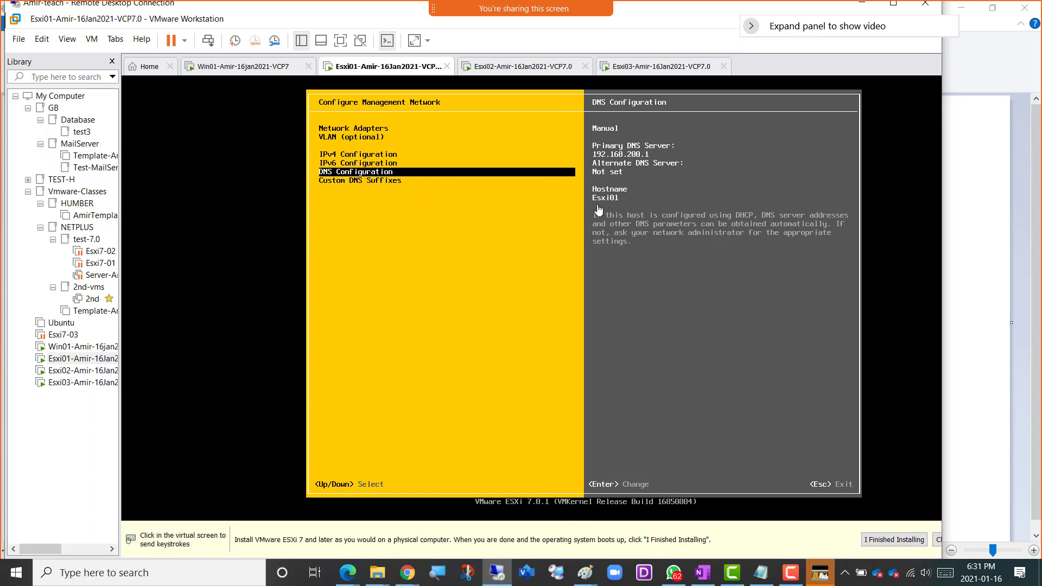
click(413, 197)
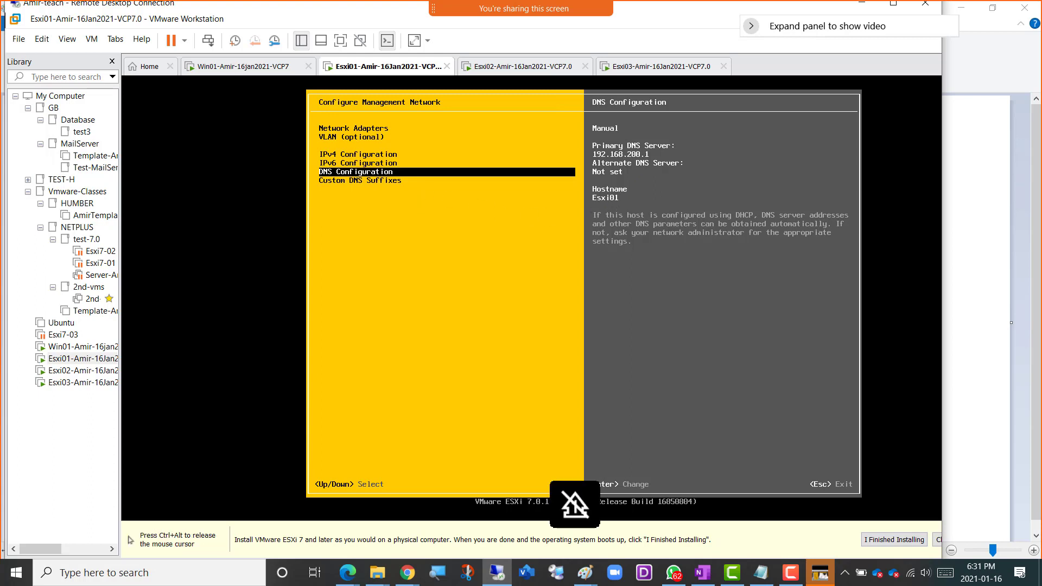
key(Up)
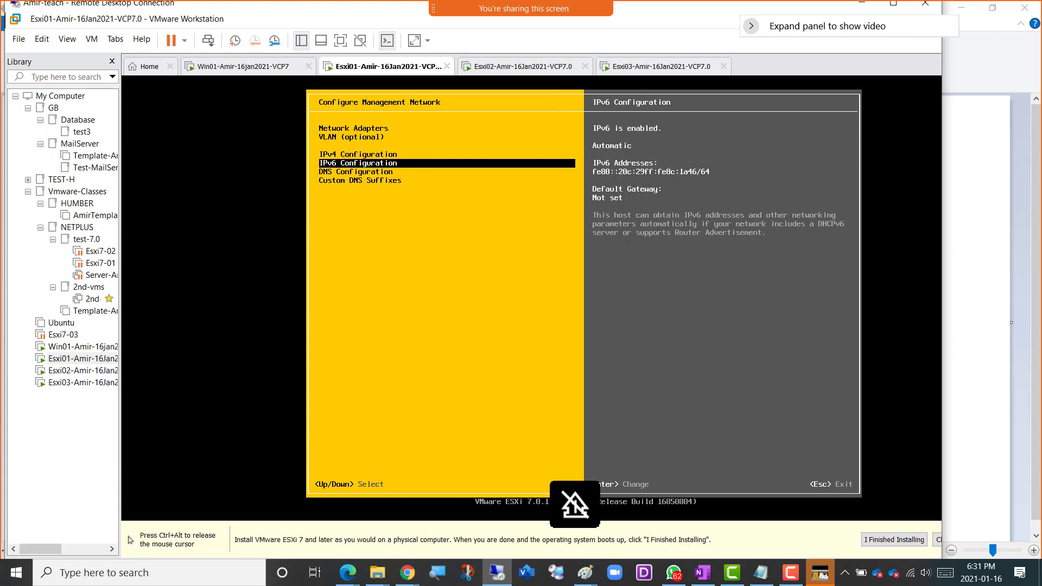
key(Up)
key(ctrl+alt)
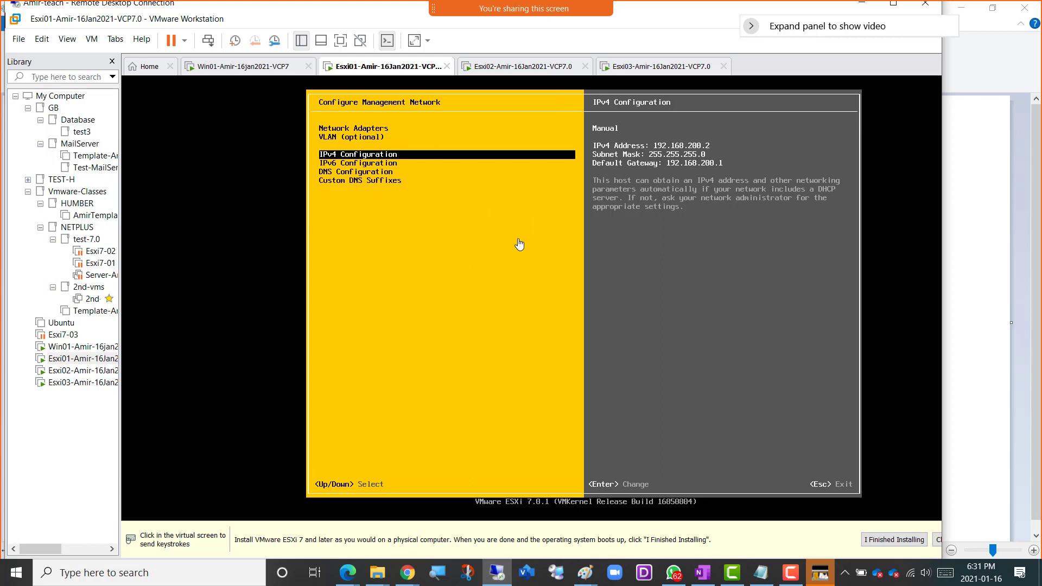
Apply the changes to Esxi01, restart its management network and return to System Customization.
click(524, 325)
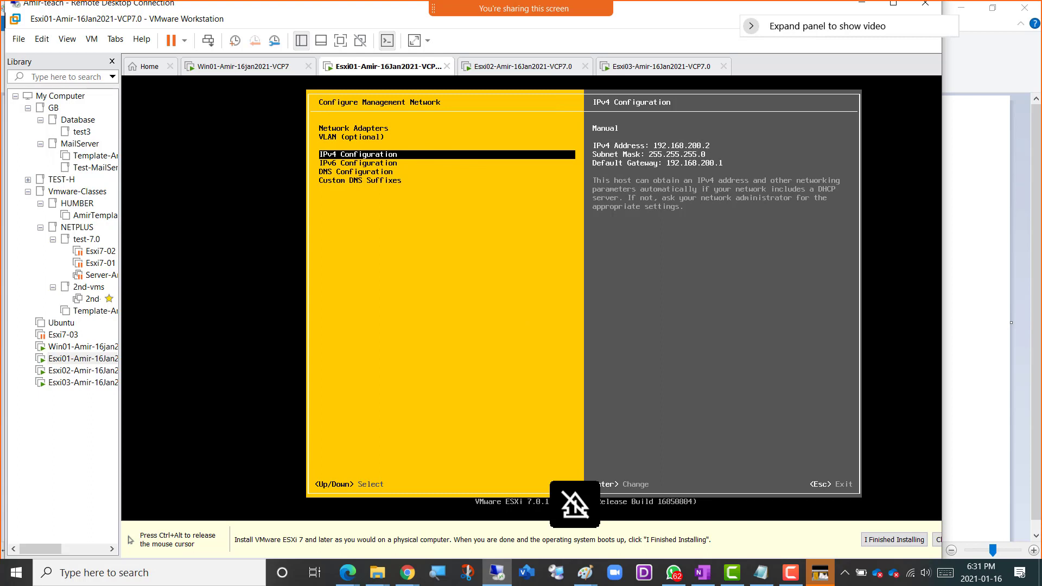
key(Escape)
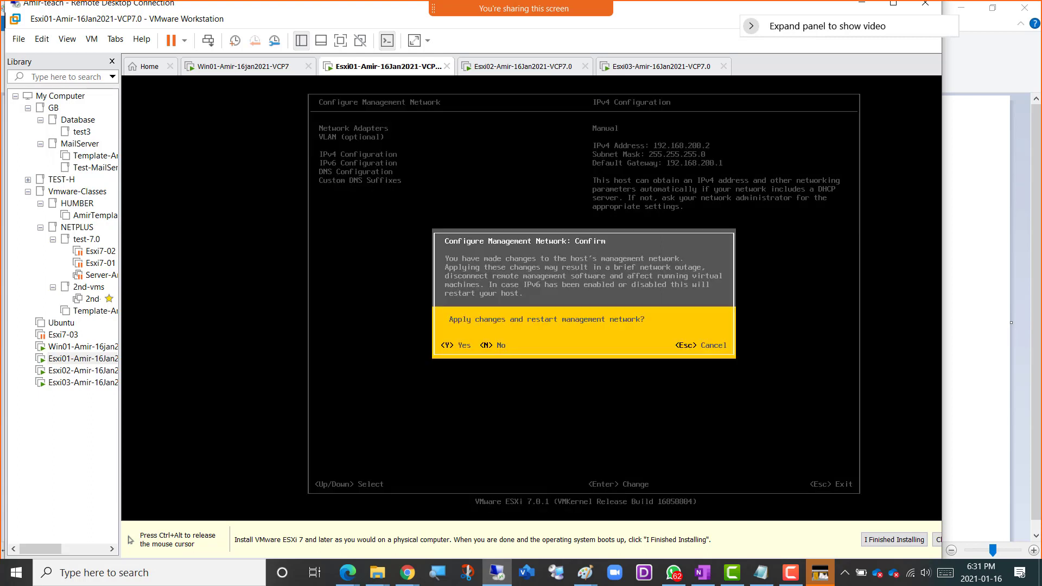
key(ctrl+alt)
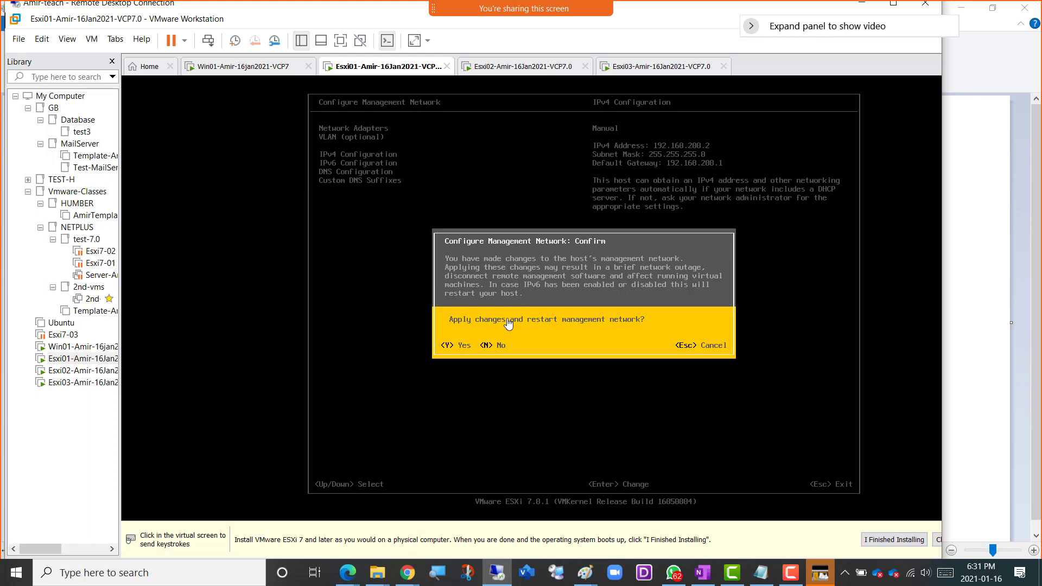
click(528, 347)
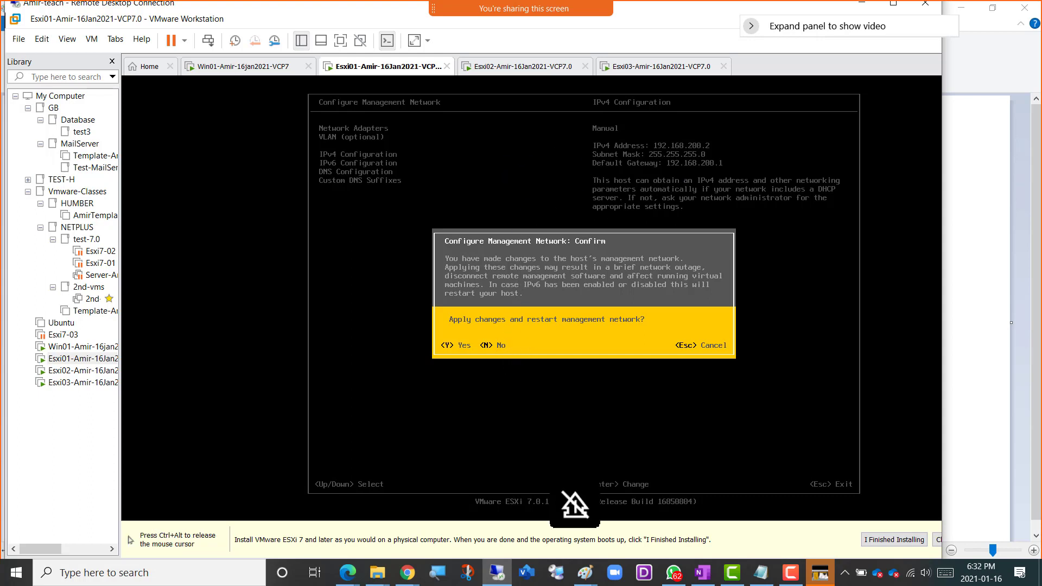
key(y)
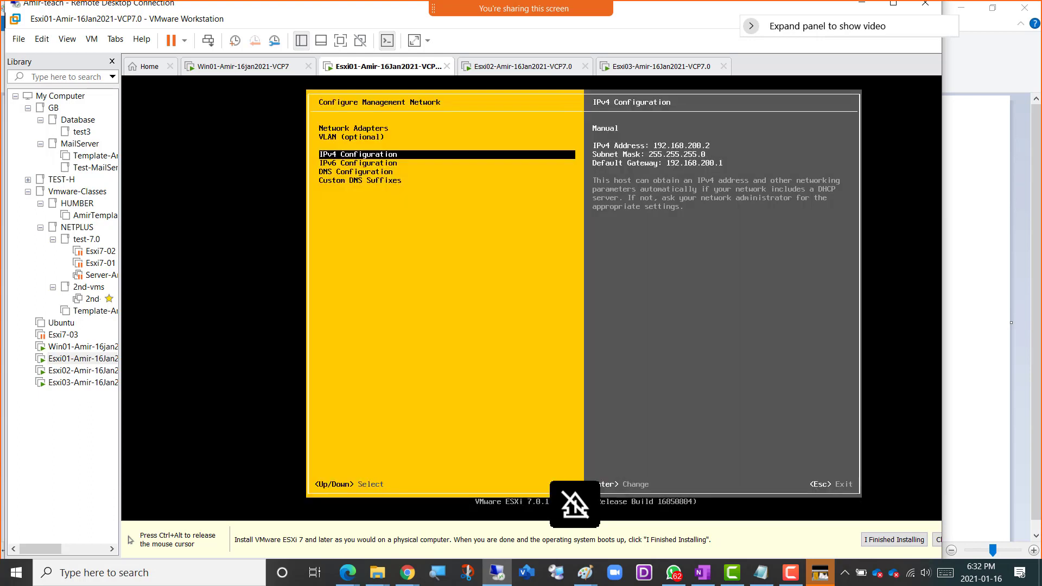
key(Escape)
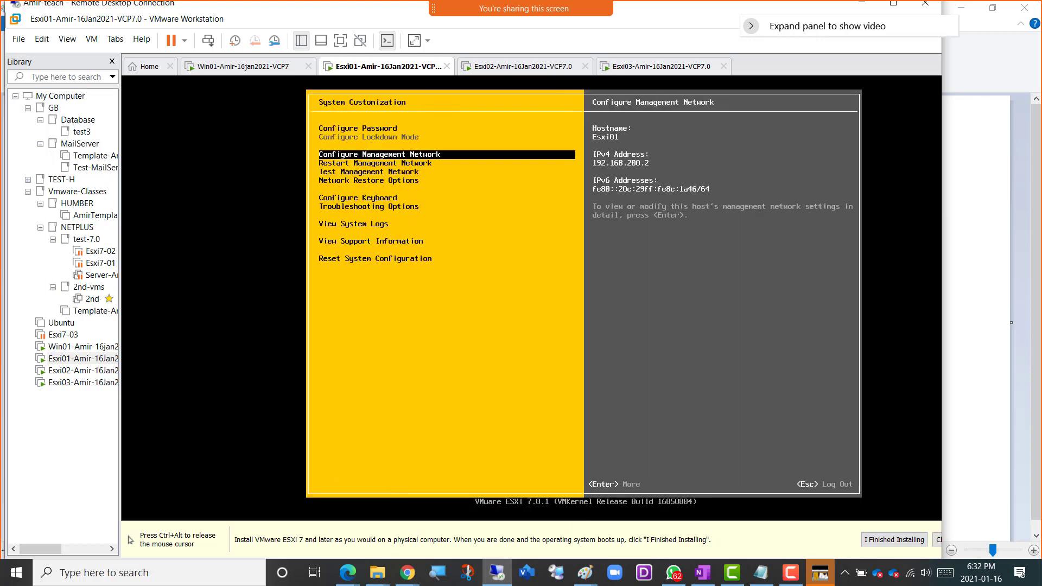
Switch to the Esxi02 virtual machine and log in to its system customization as root with the account password.
key(ctrl+alt)
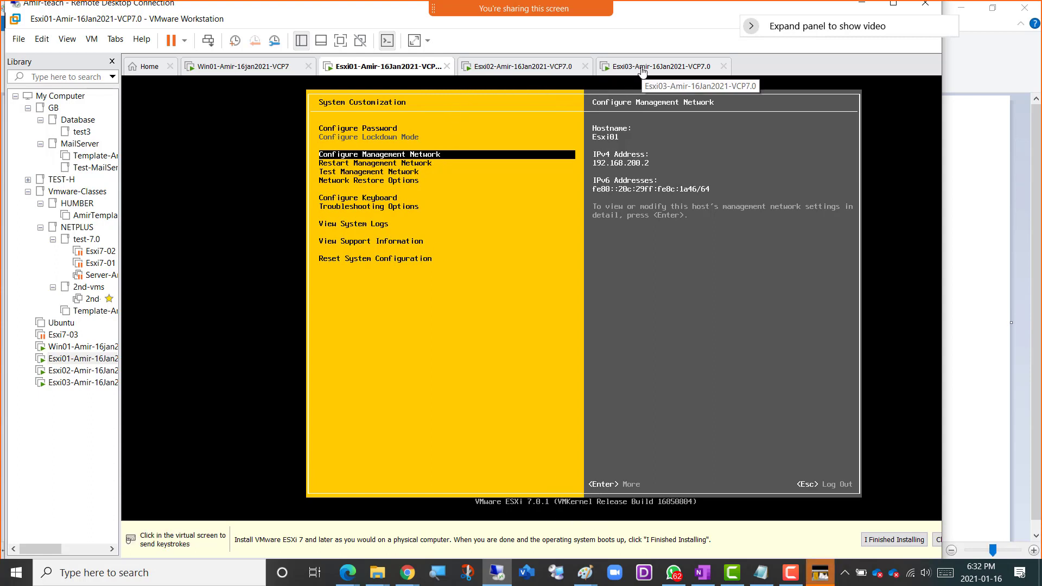
click(494, 69)
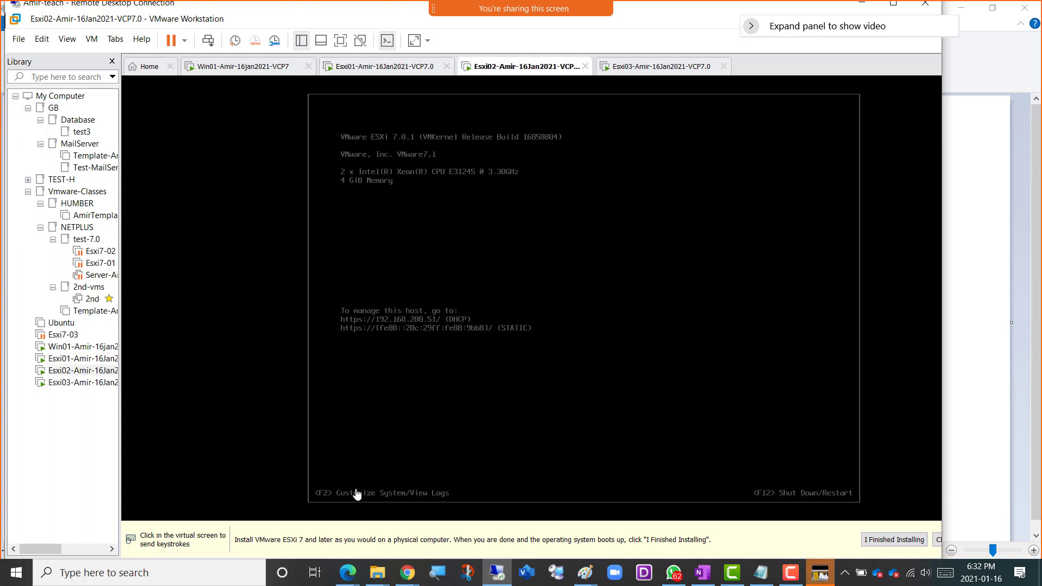
click(559, 314)
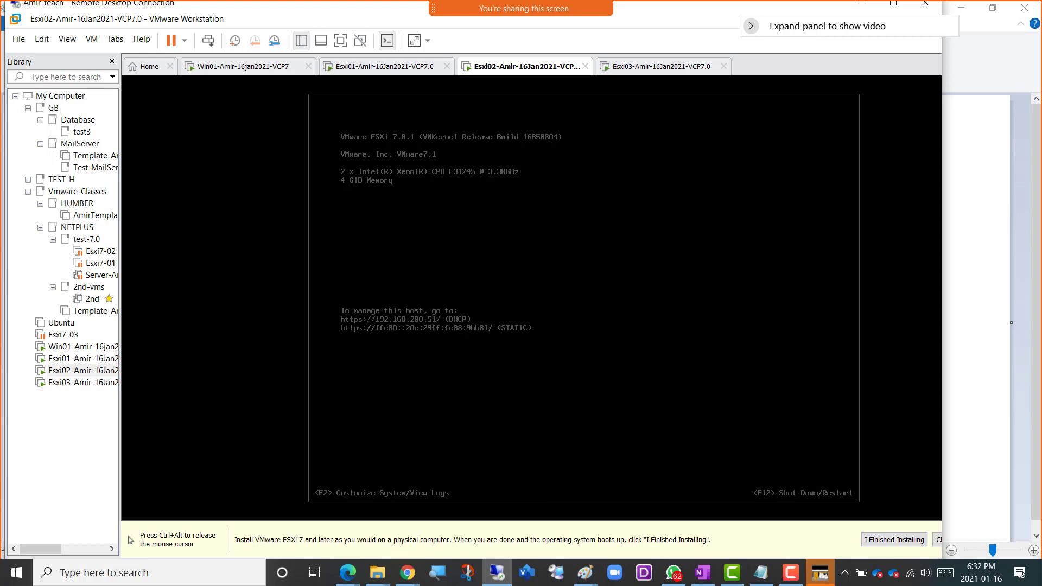
key(F2)
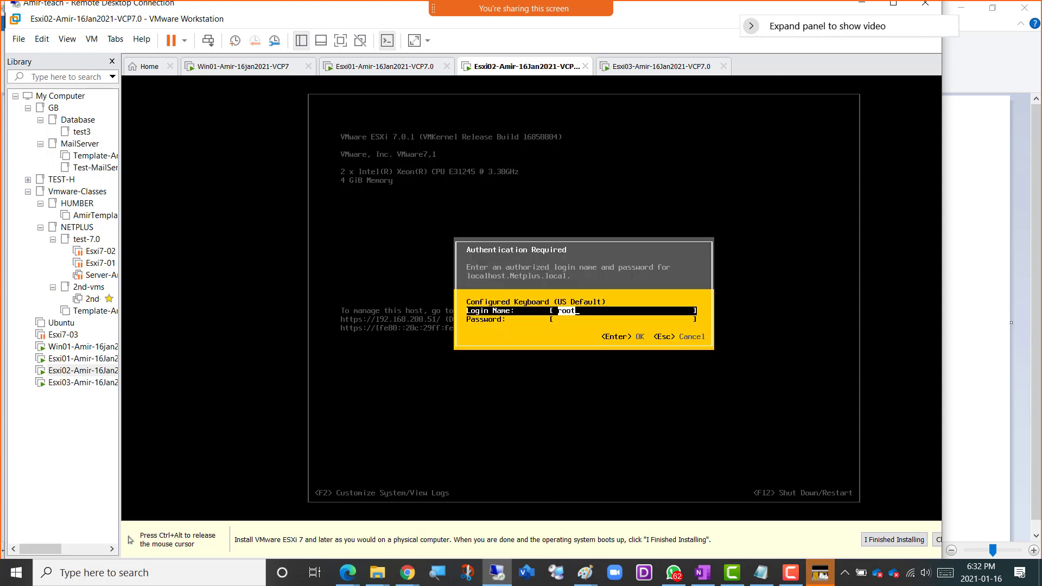
key(Tab)
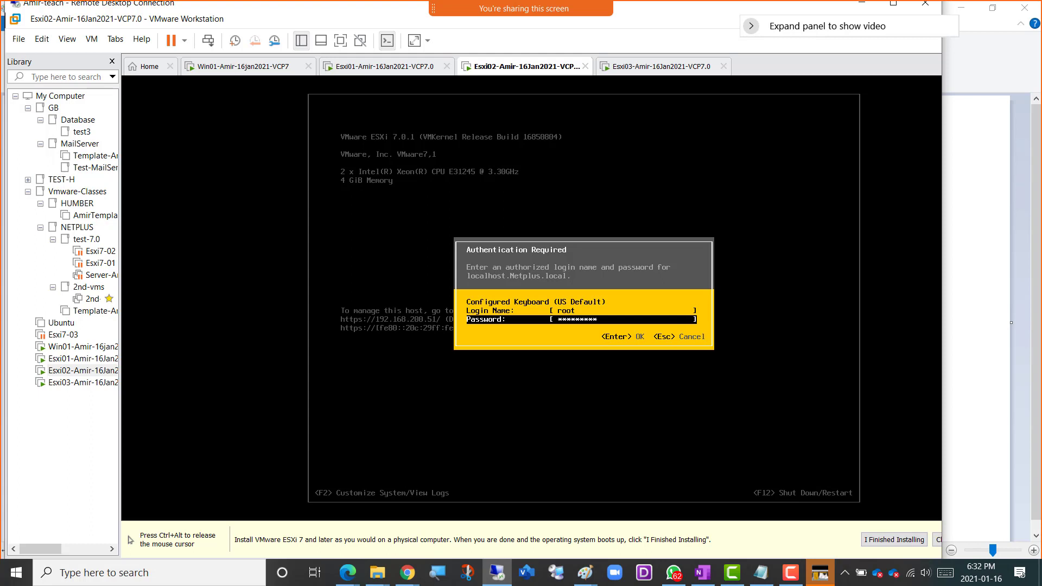
text(*)
key(Return)
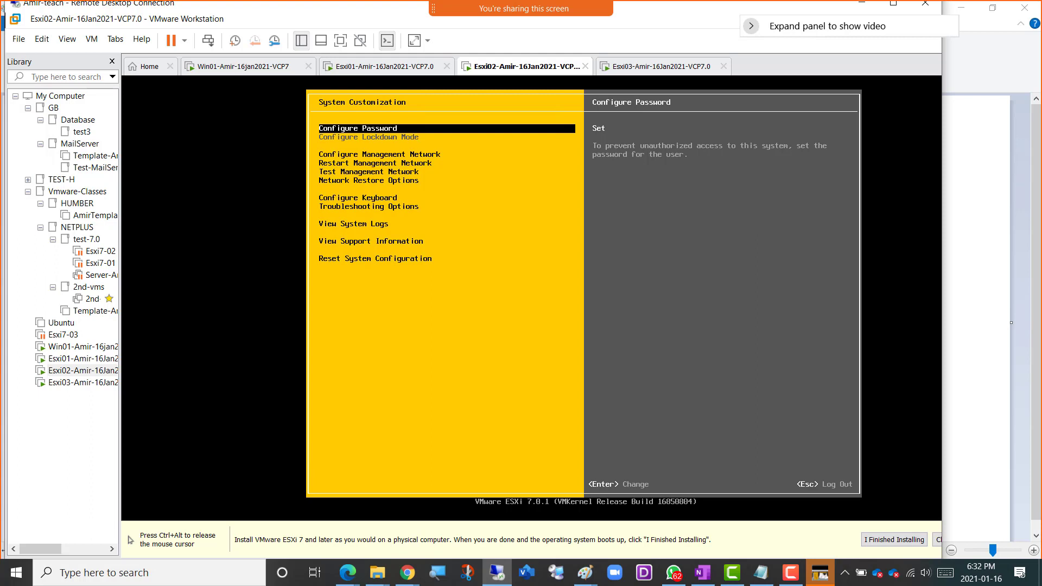
Open the IPv4 configuration of Esxi02's management network.
key(Down)
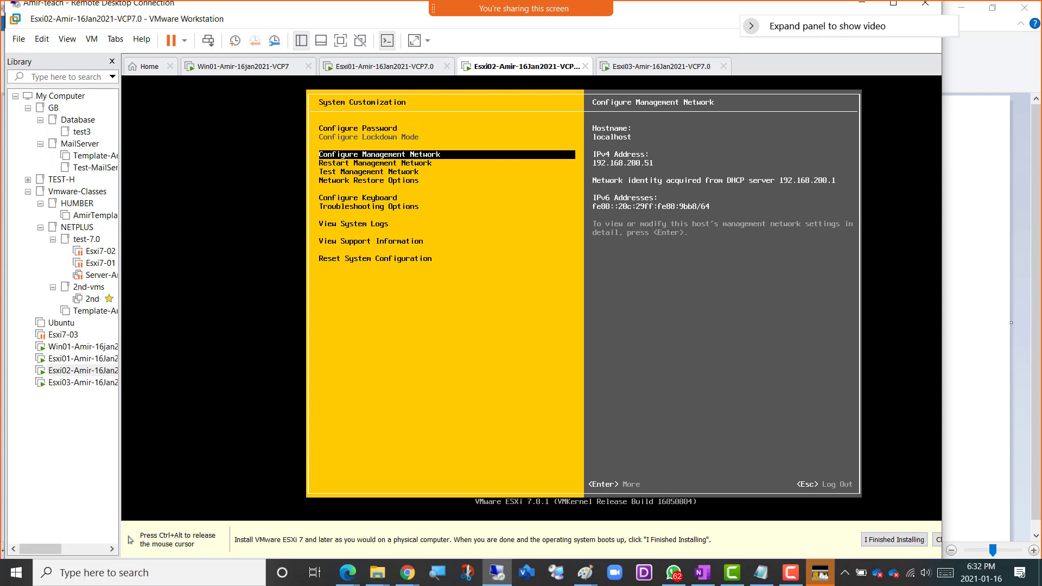
key(Return)
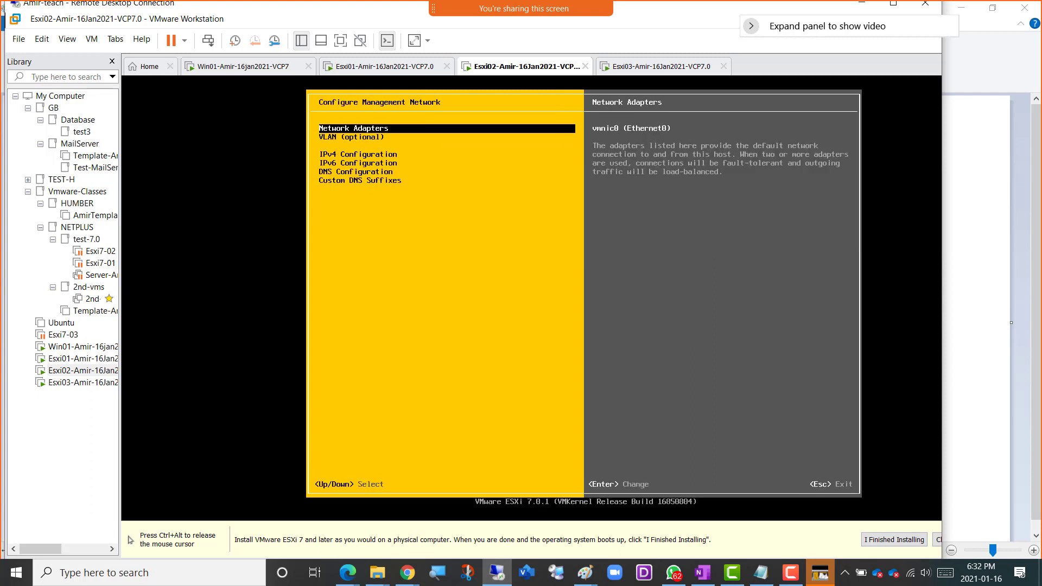
key(ctrl+alt)
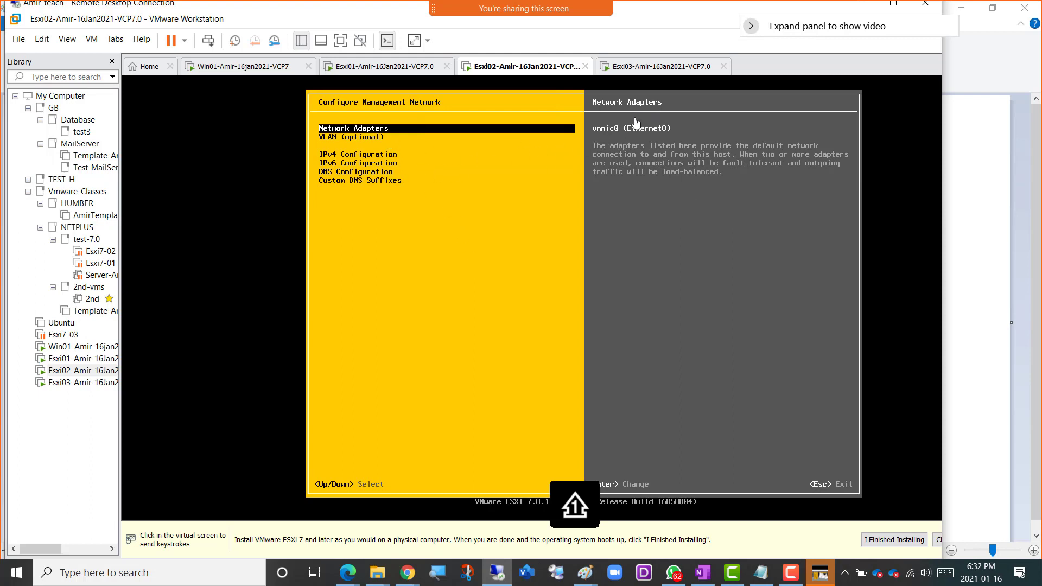
click(461, 218)
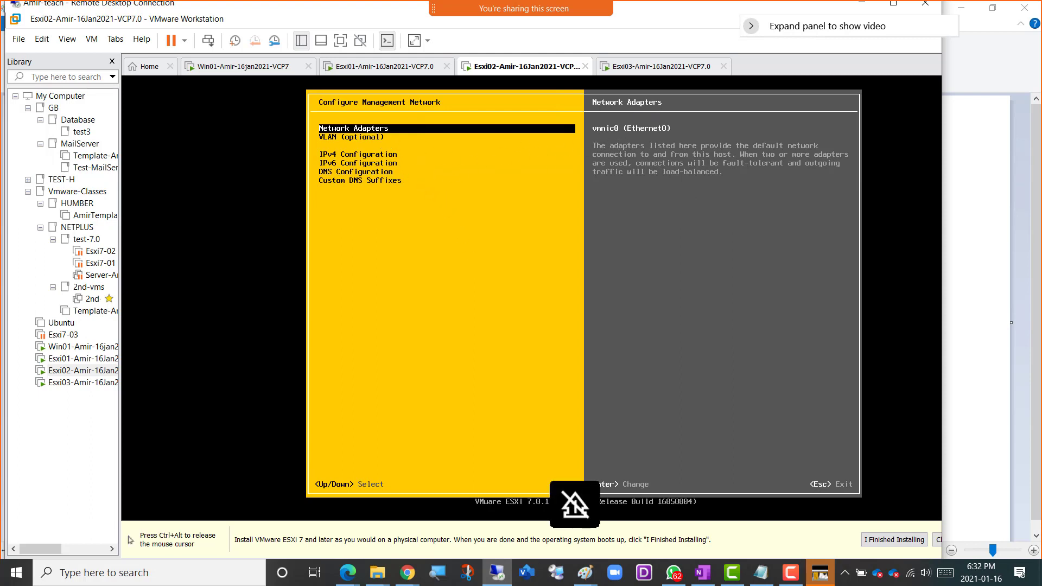
key(Down)
key(Down)
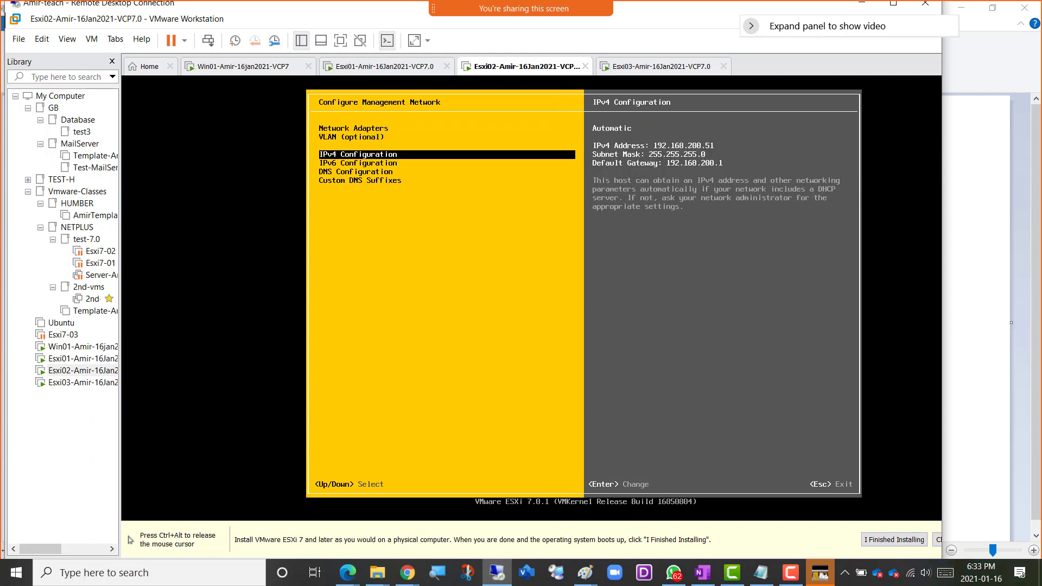
key(ctrl+alt)
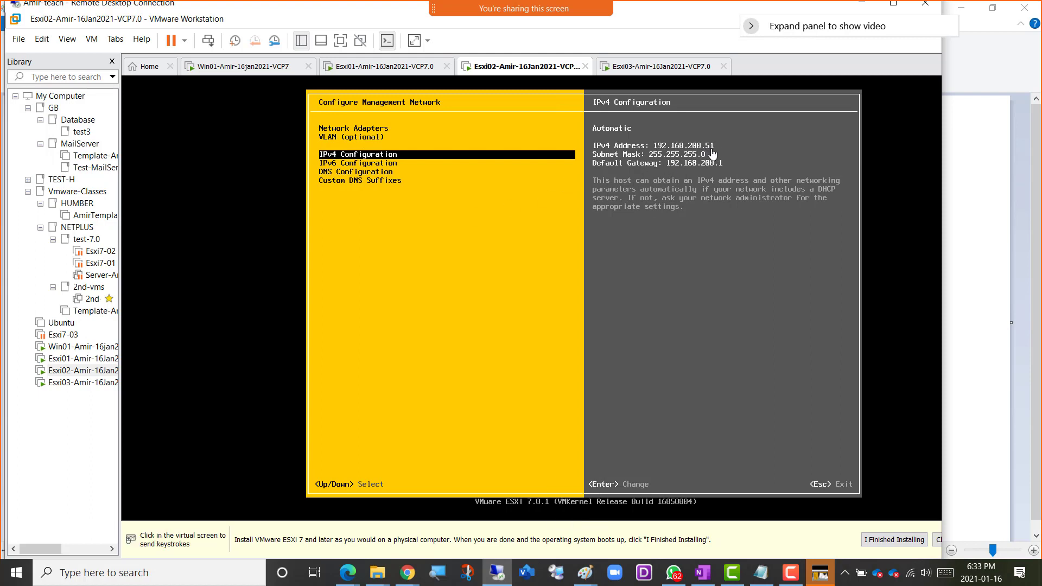
click(417, 238)
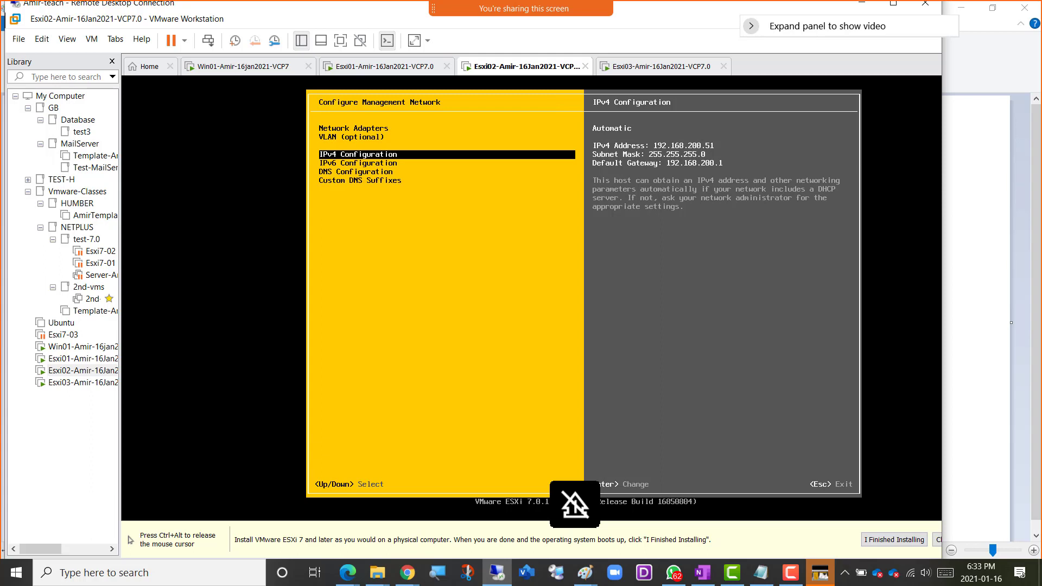
key(Return)
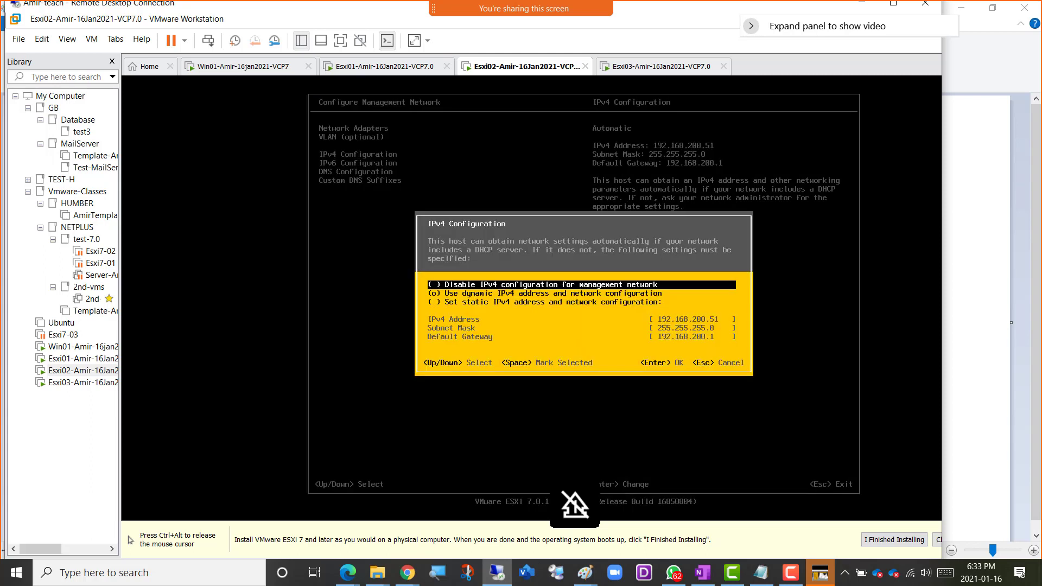
Select the static IPv4 address and network configuration option for Esxi02's management network.
key(ctrl+alt)
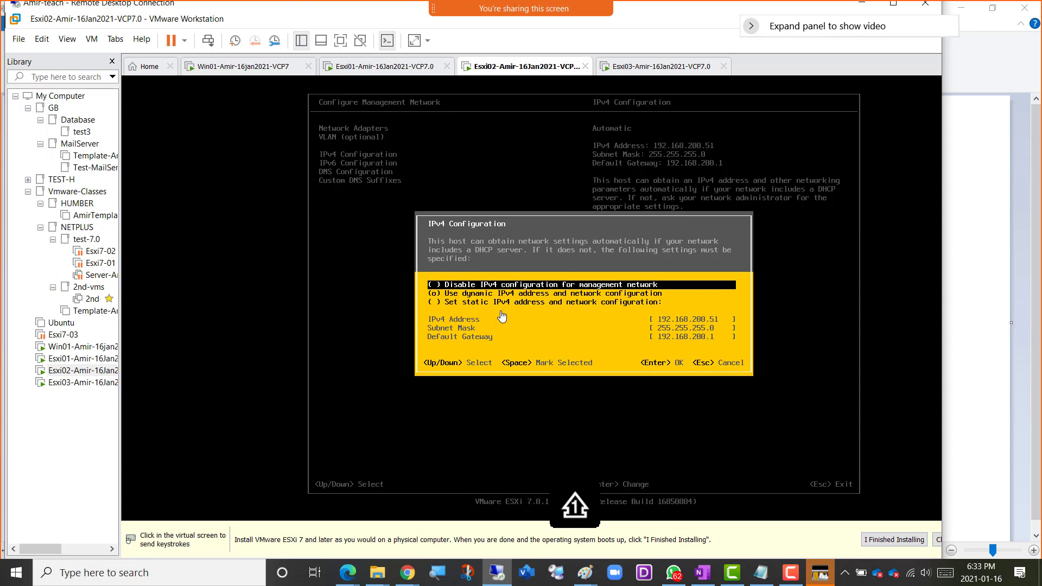
click(502, 317)
key(Down)
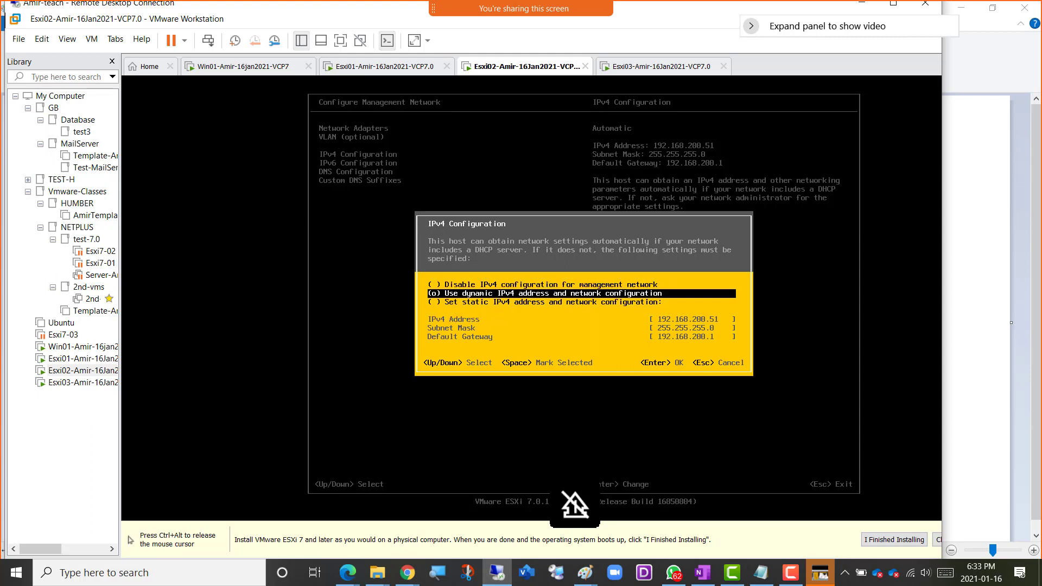
key(Down)
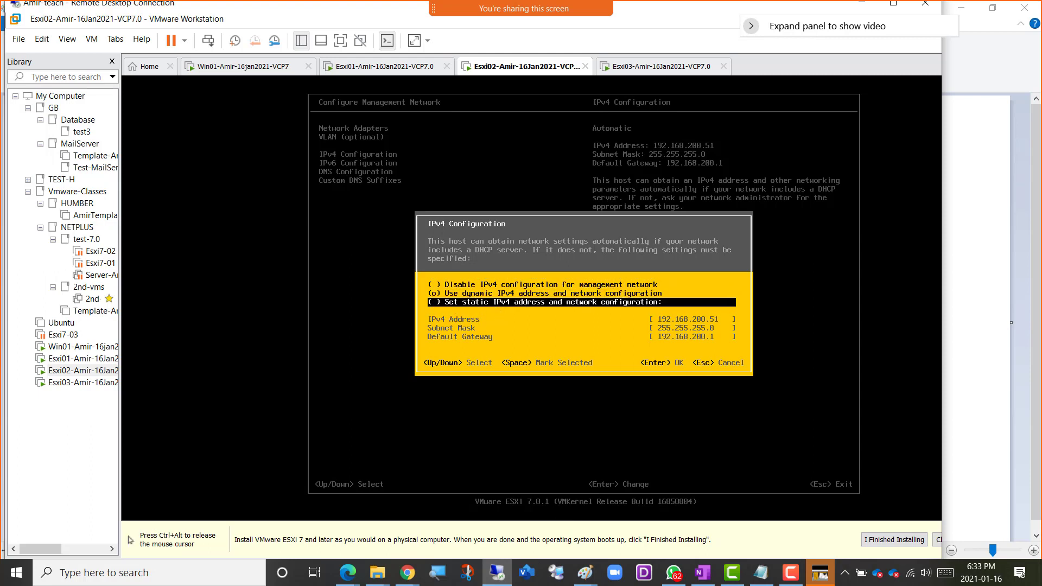
key(space)
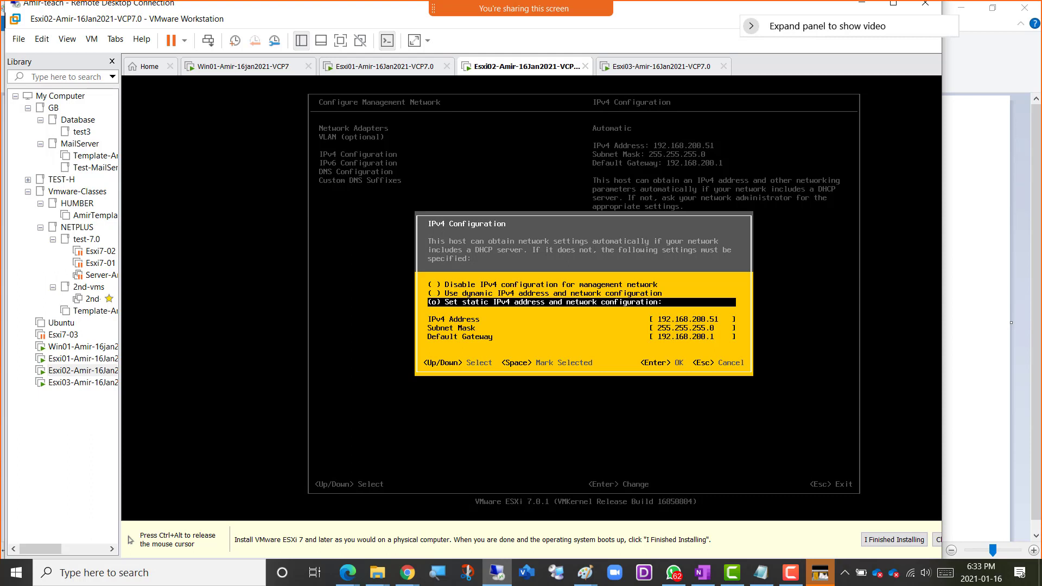
Set Esxi02's static IPv4 address to 192.168.200.2 and accept the IPv4 configuration.
key(Down)
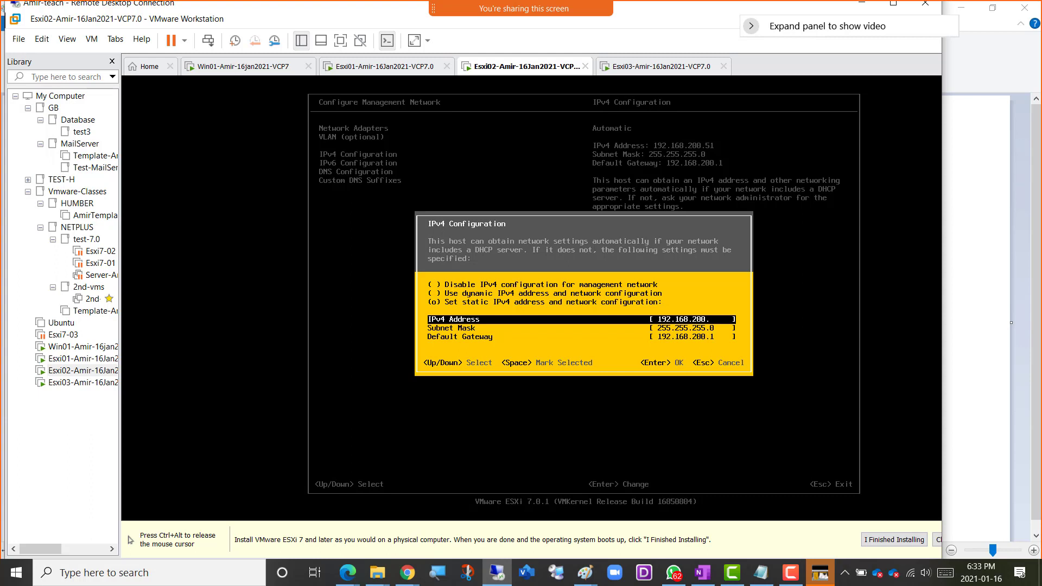
key(Down)
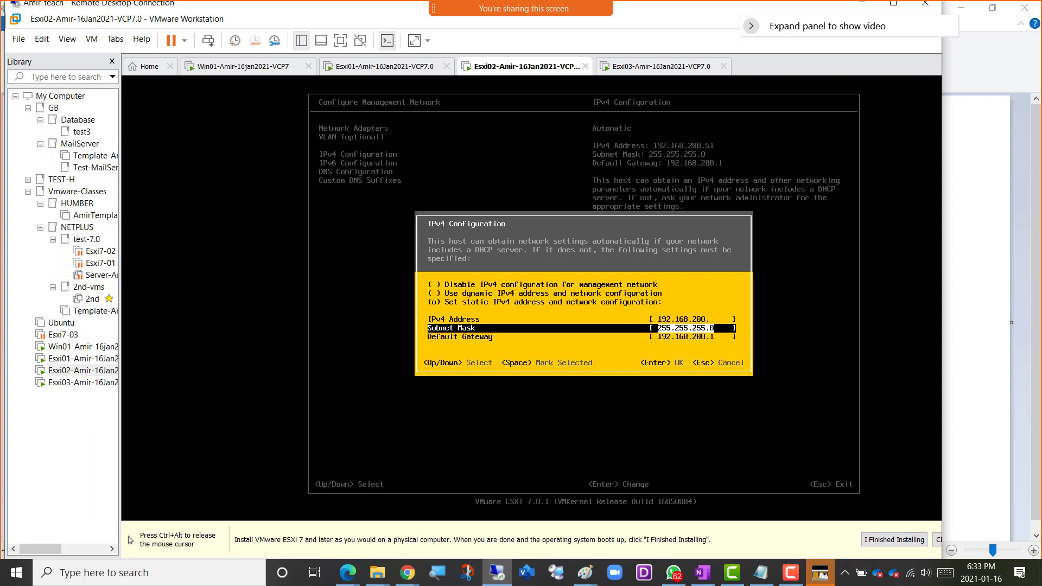
key(Up)
key(Right)
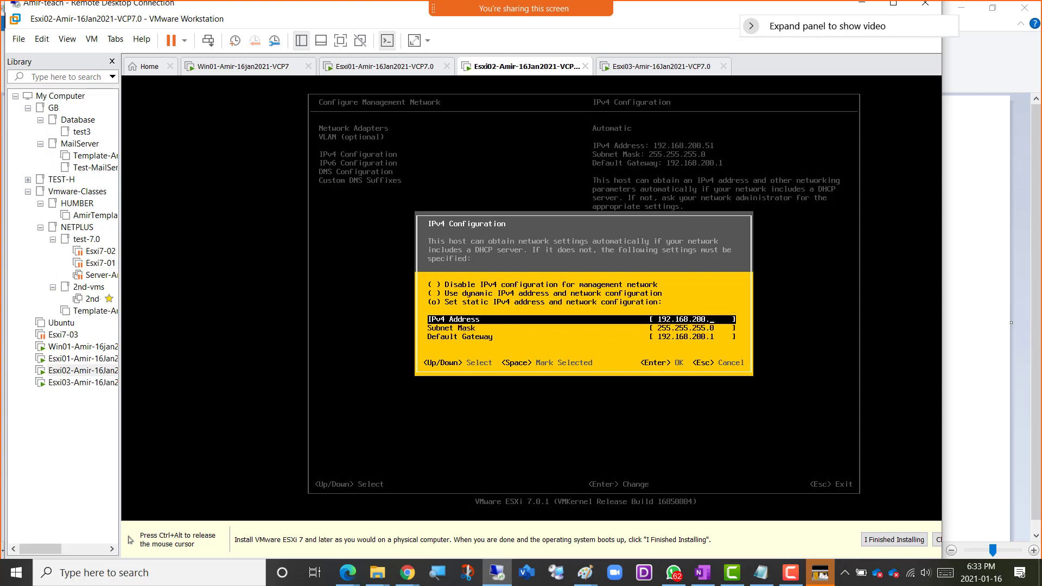
text(2)
key(ctrl+alt)
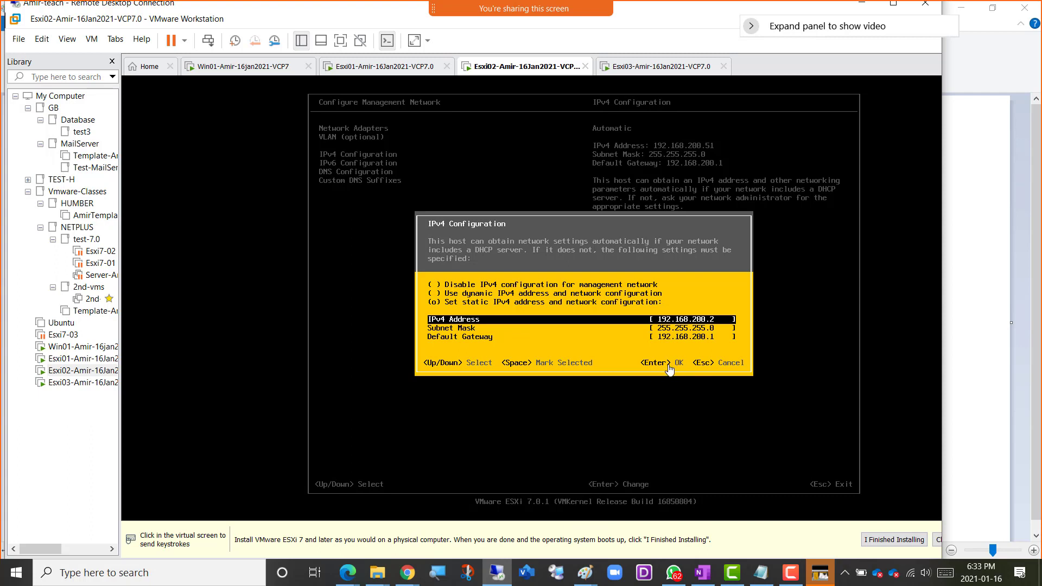
click(637, 367)
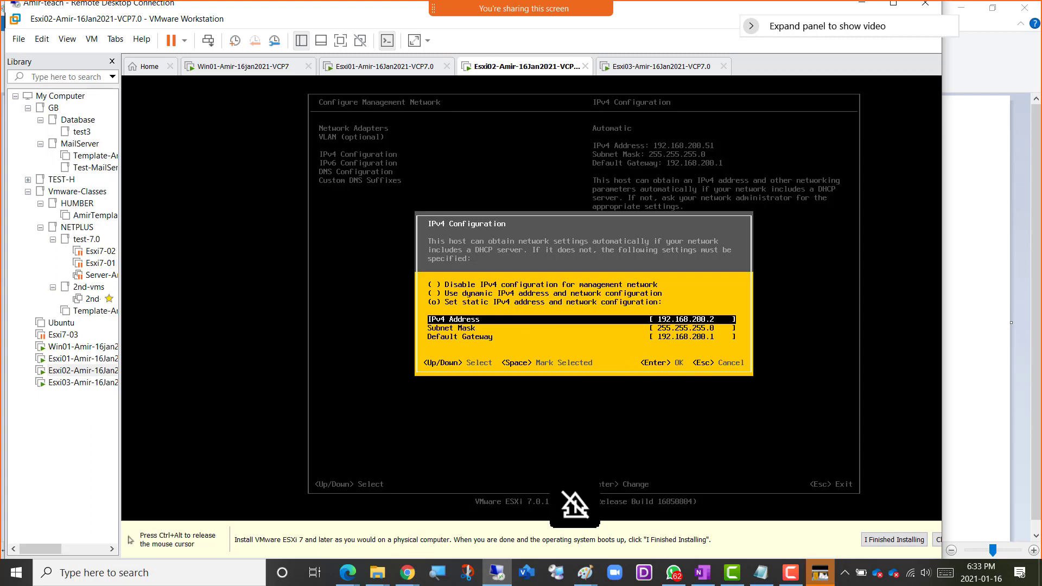
key(Return)
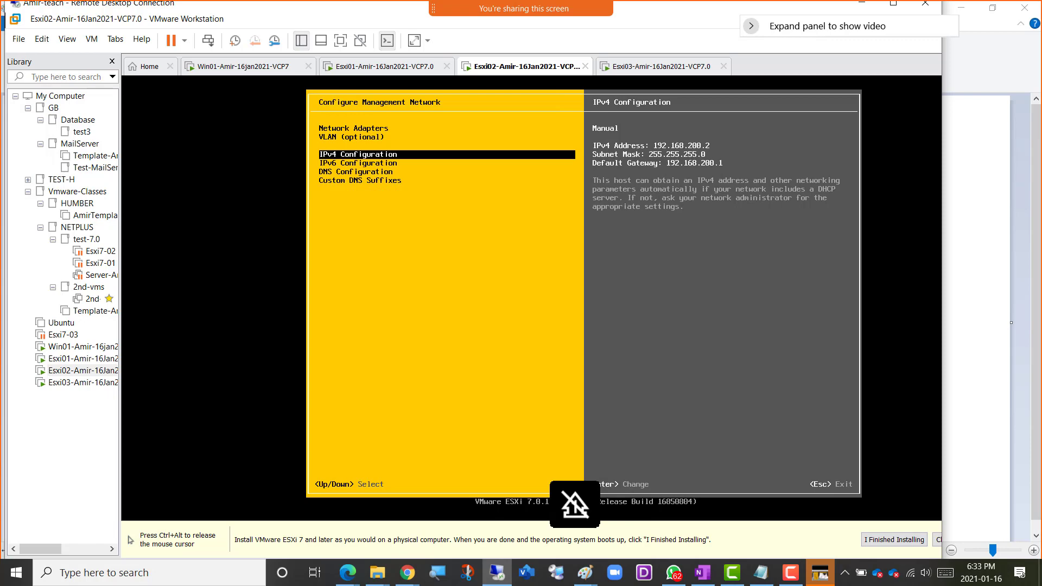
Switch to the network plan drawing in Paint, check the IP address planned for Esxi02, and return to the remote VMware Workstation session.
key(ctrl+alt)
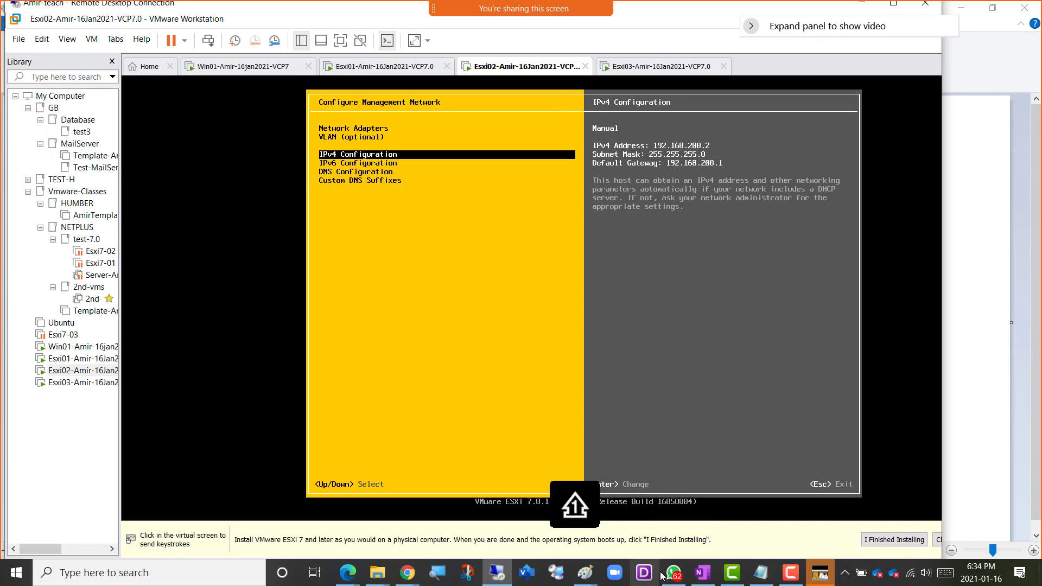
mouse_move(582, 575)
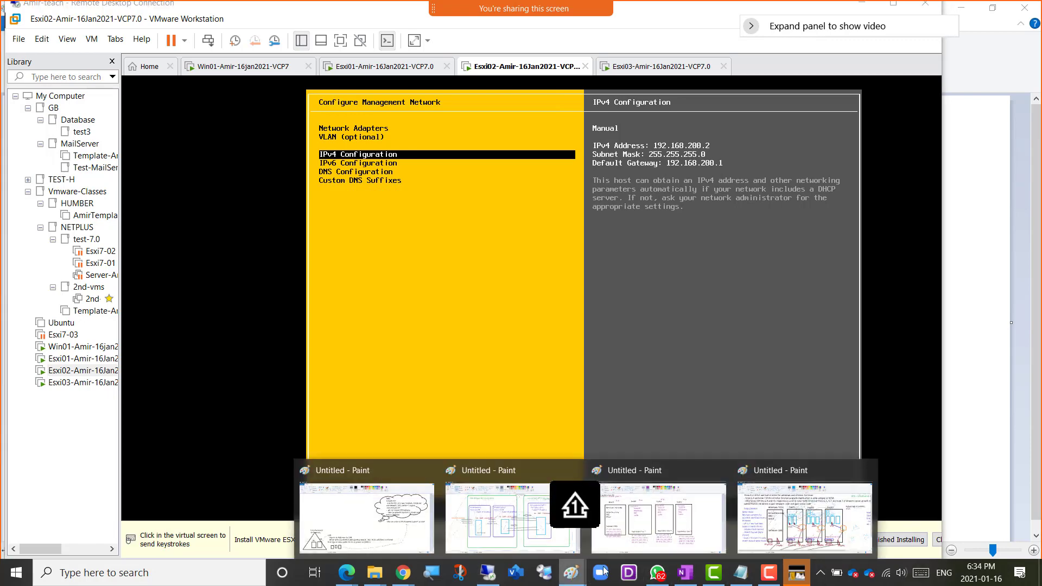
click(645, 486)
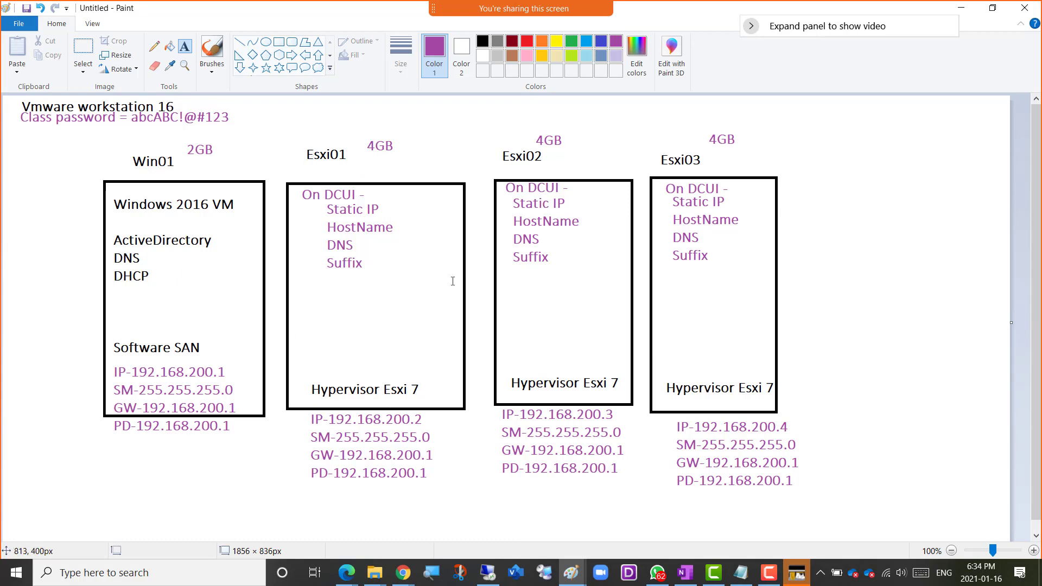
click(489, 574)
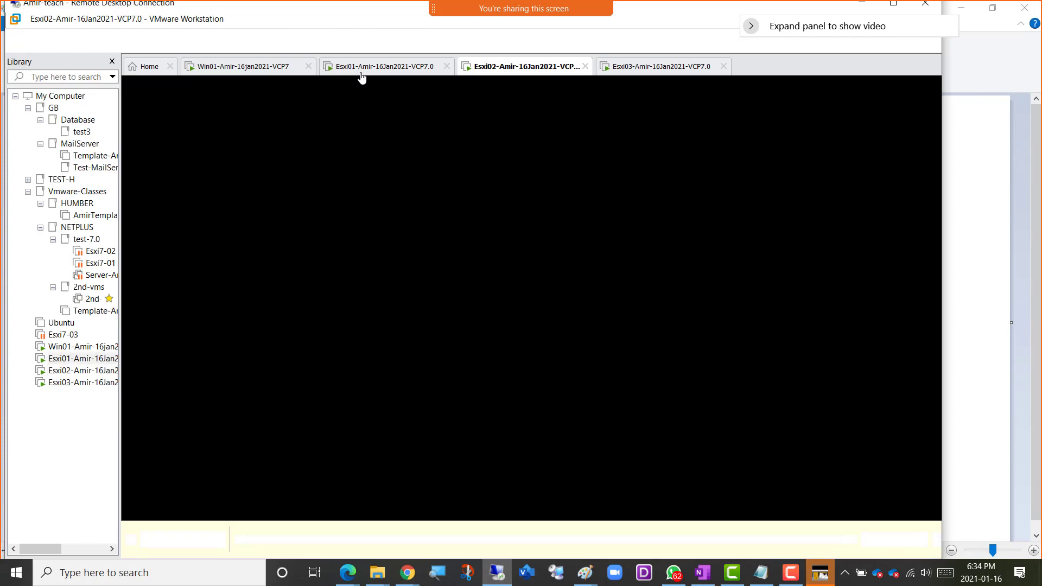
Switch to the Esxi01 virtual machine and check the IPv4 configuration of its management network.
click(362, 78)
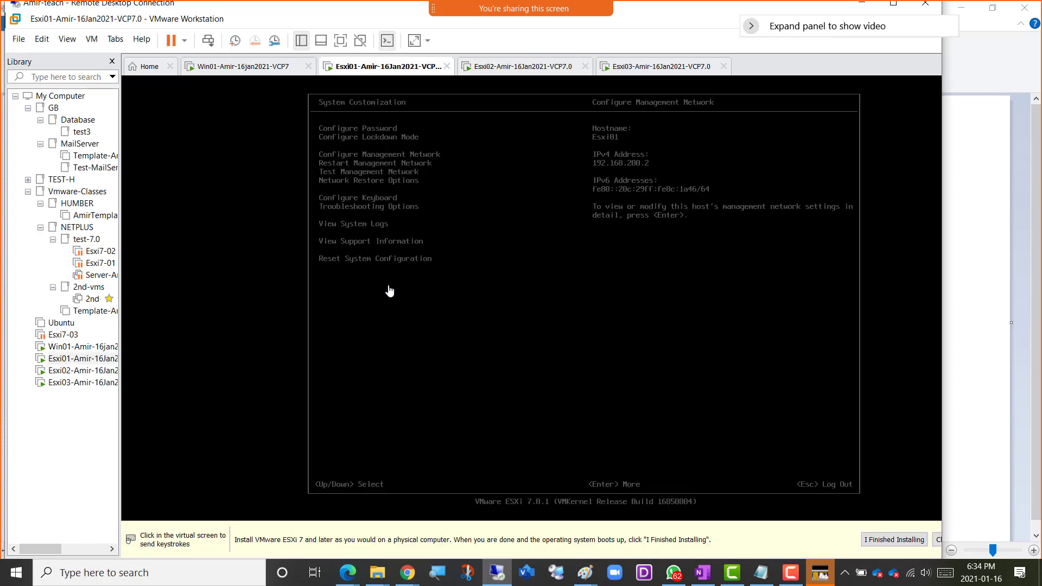
key(Return)
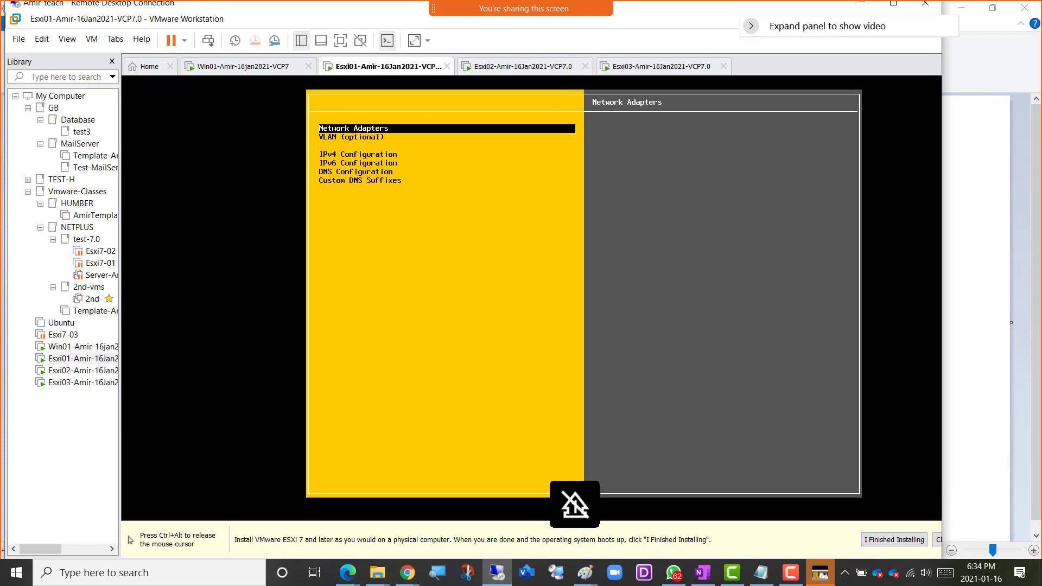
key(Down)
key(Down)
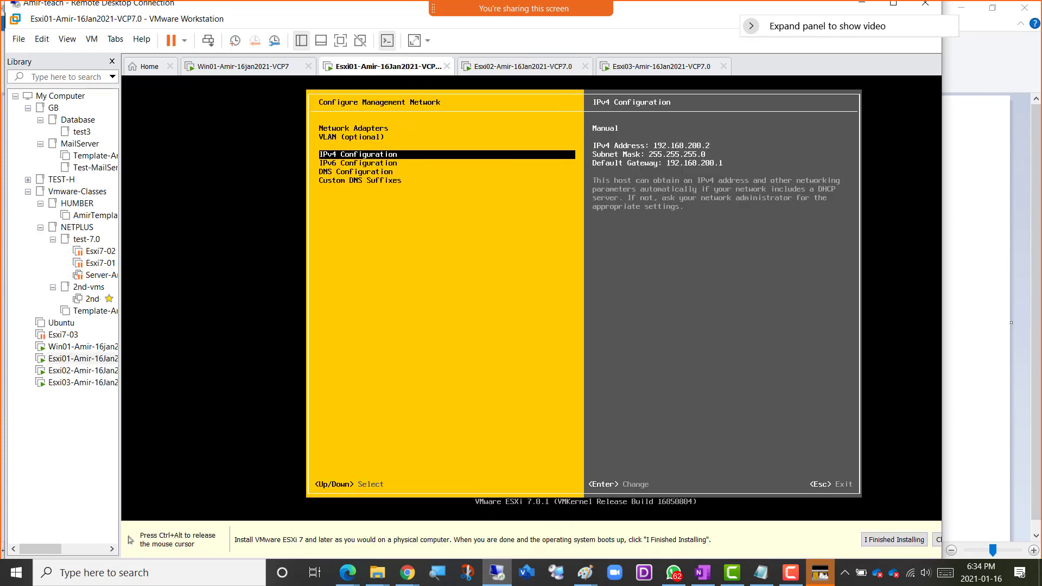
key(ctrl+alt)
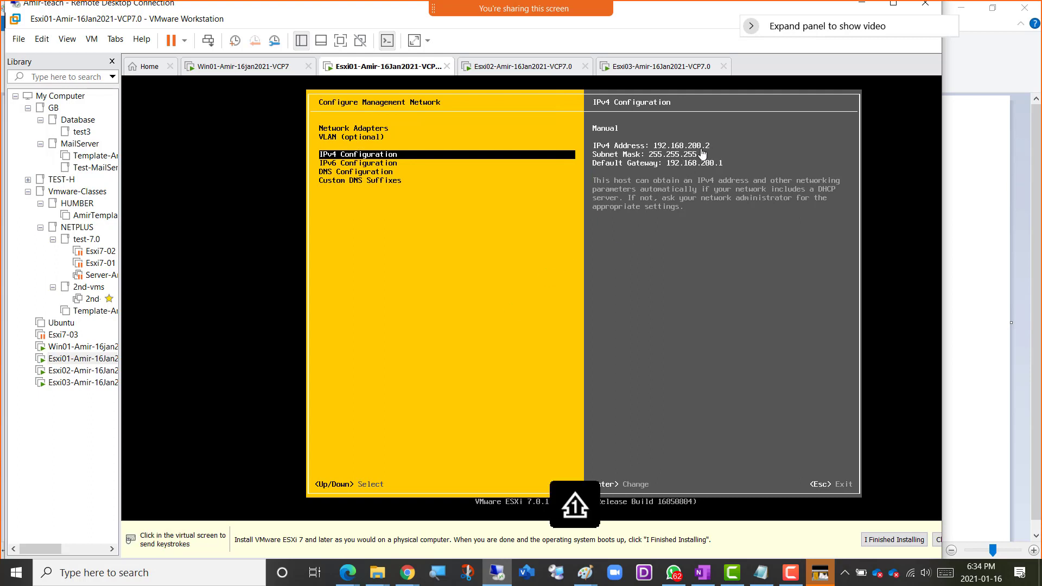
Return to Esxi02, set its static IPv4 address to 192.168.200.3 and accept the IPv4 configuration.
click(484, 69)
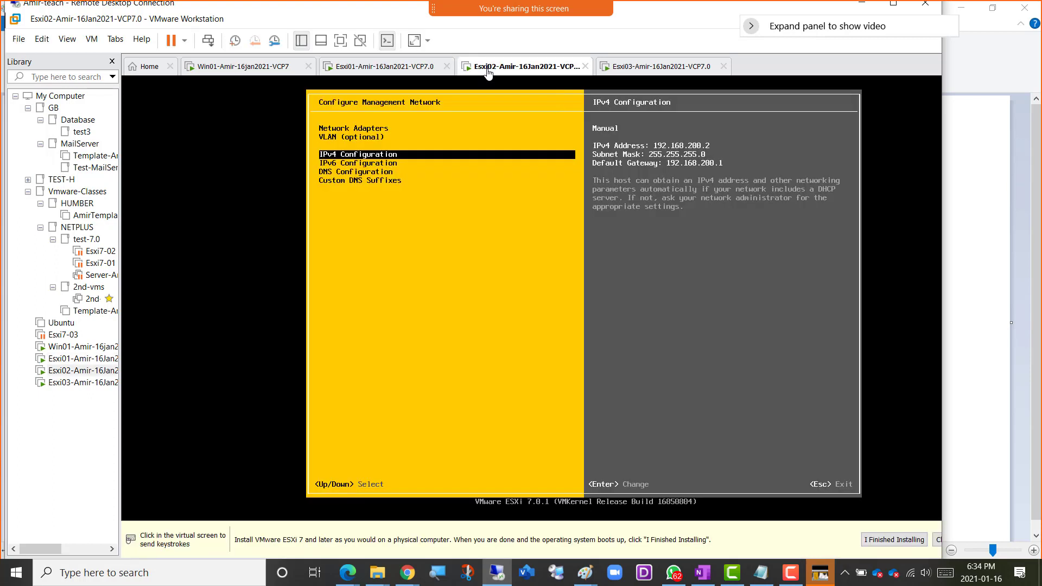
click(492, 227)
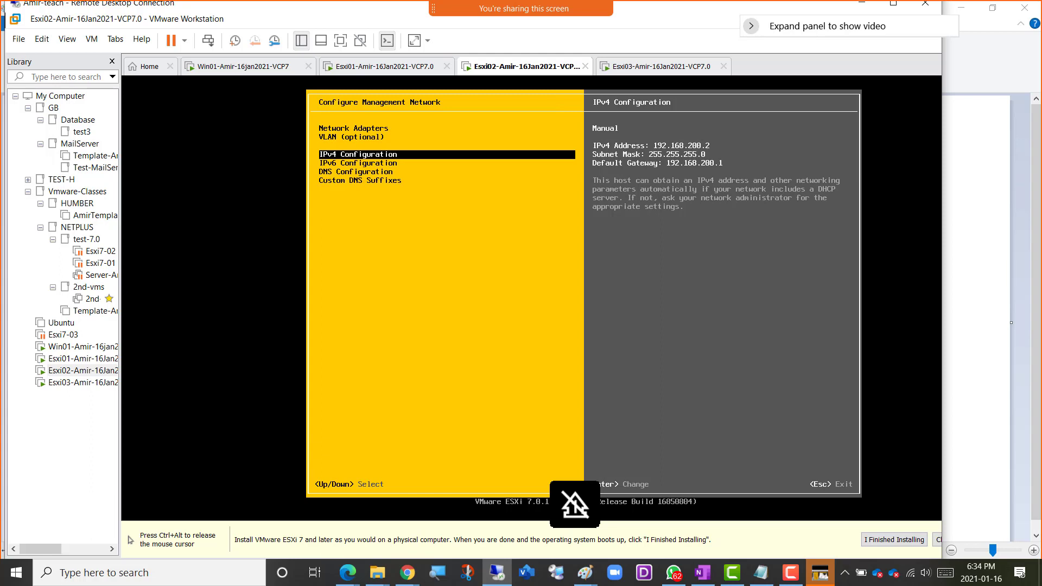
key(Return)
key(Down)
key(Down)
key(Down)
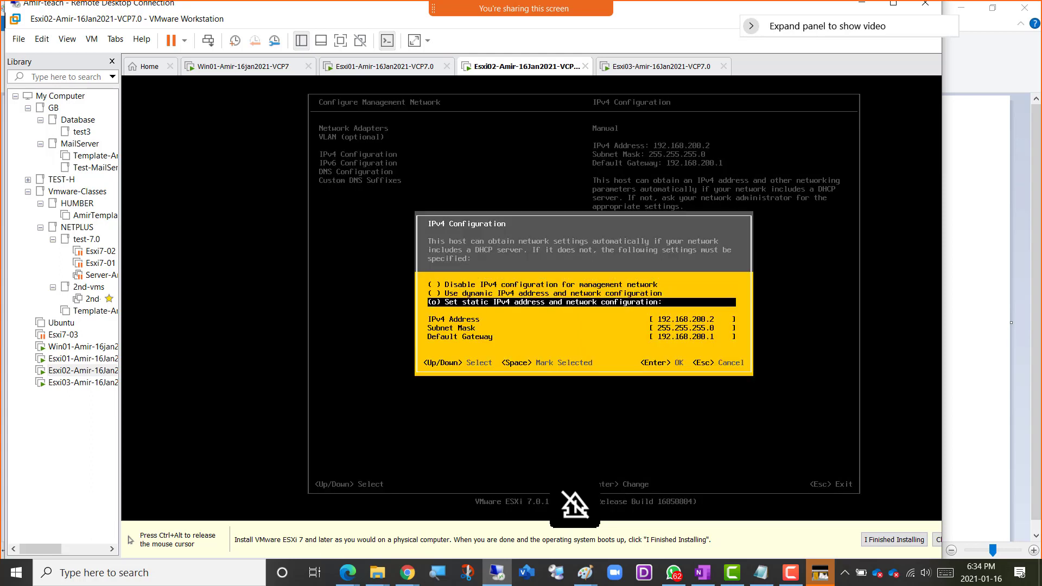
key(Right)
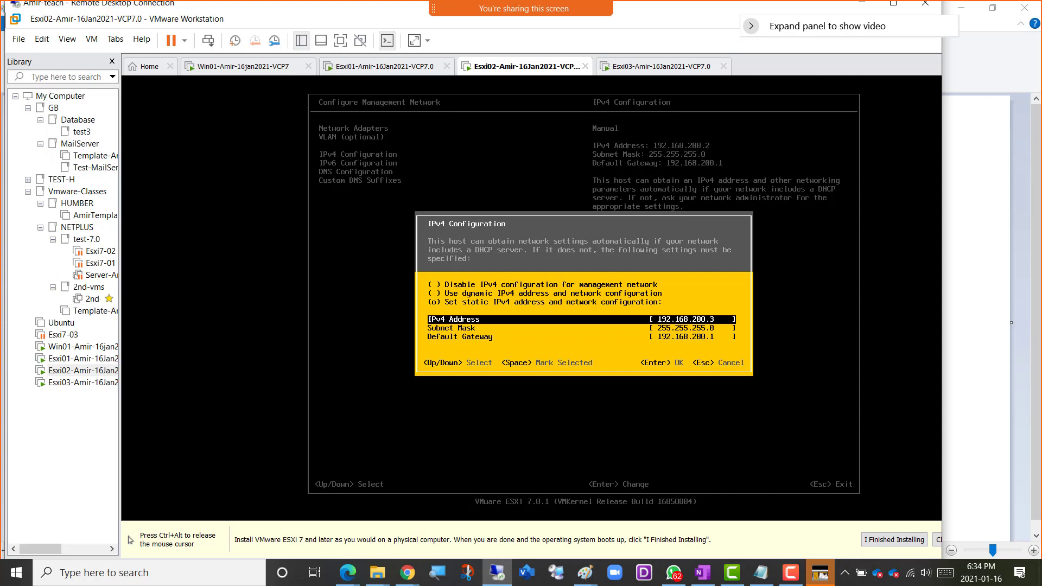
key(Return)
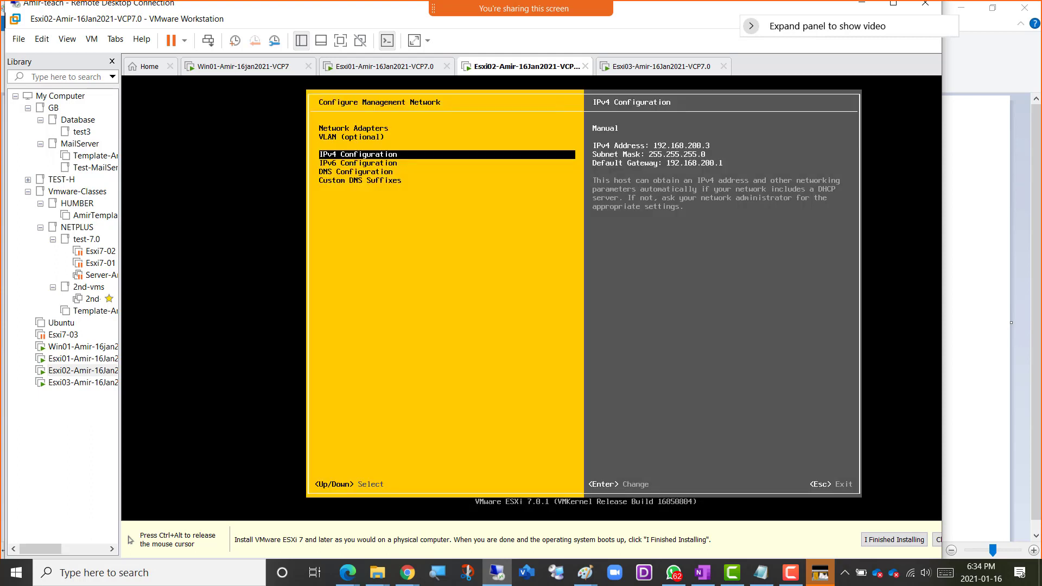
Switch Esxi02's DNS configuration to manually specified server addresses and hostname, set the hostname to Esxi02, and accept the settings.
key(Down)
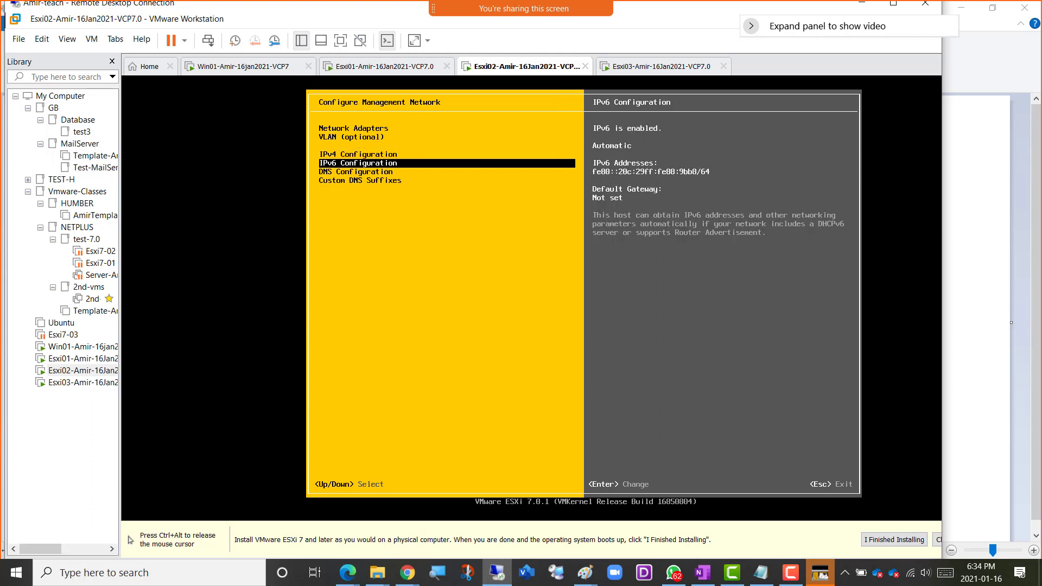
key(Down)
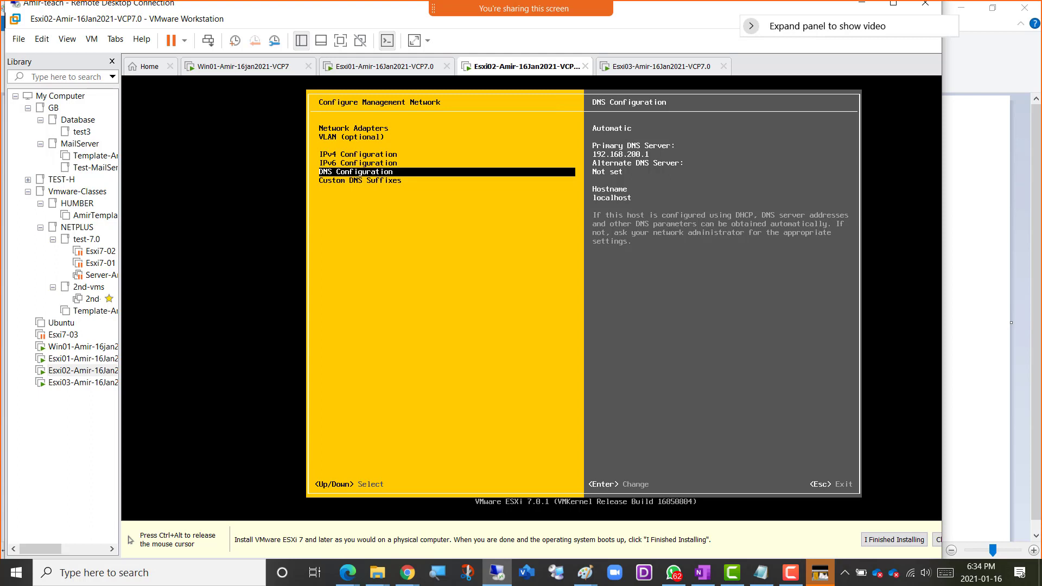
key(Return)
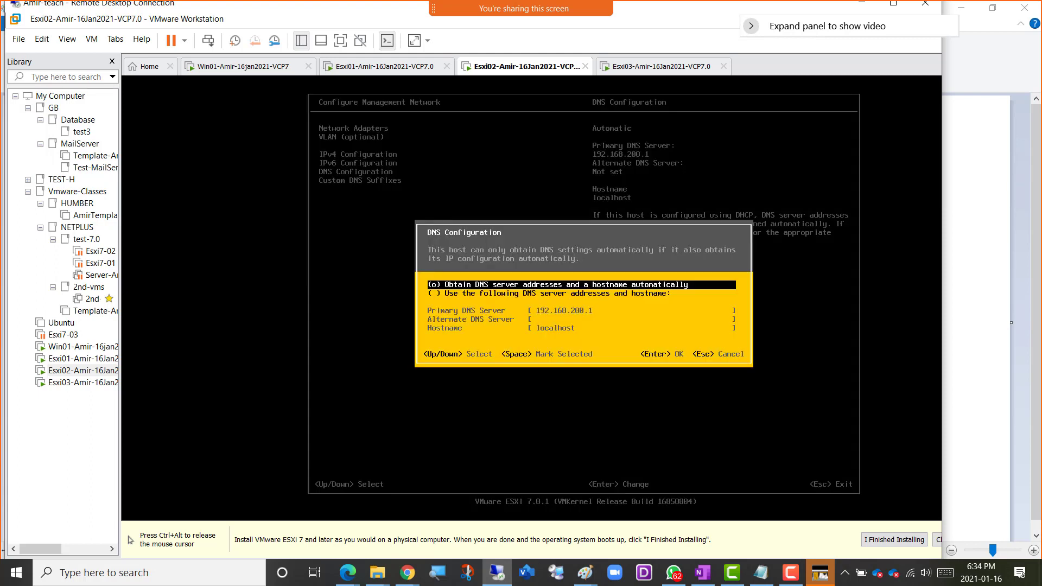
key(Down)
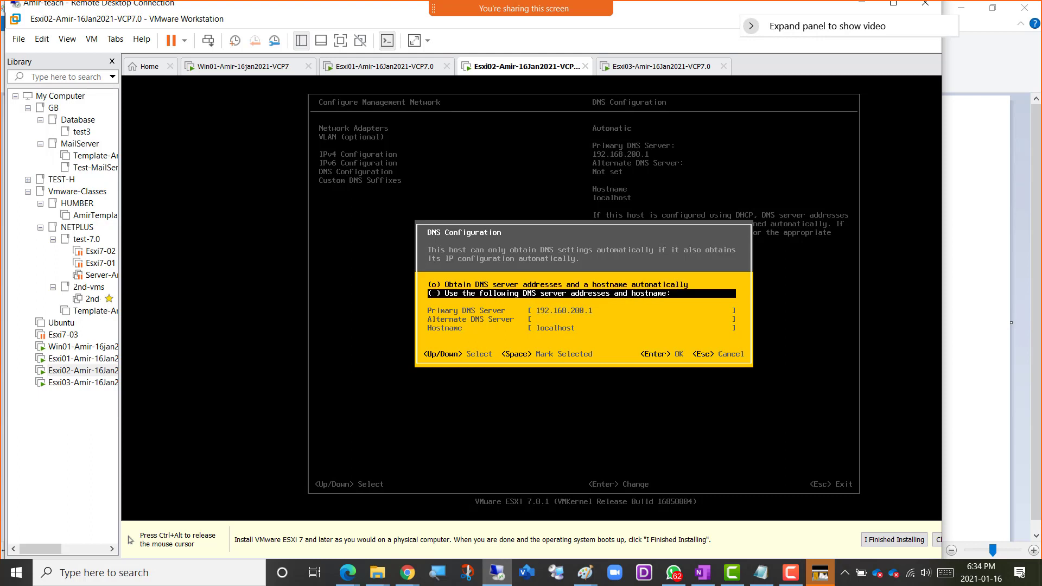
key(space)
key(Down)
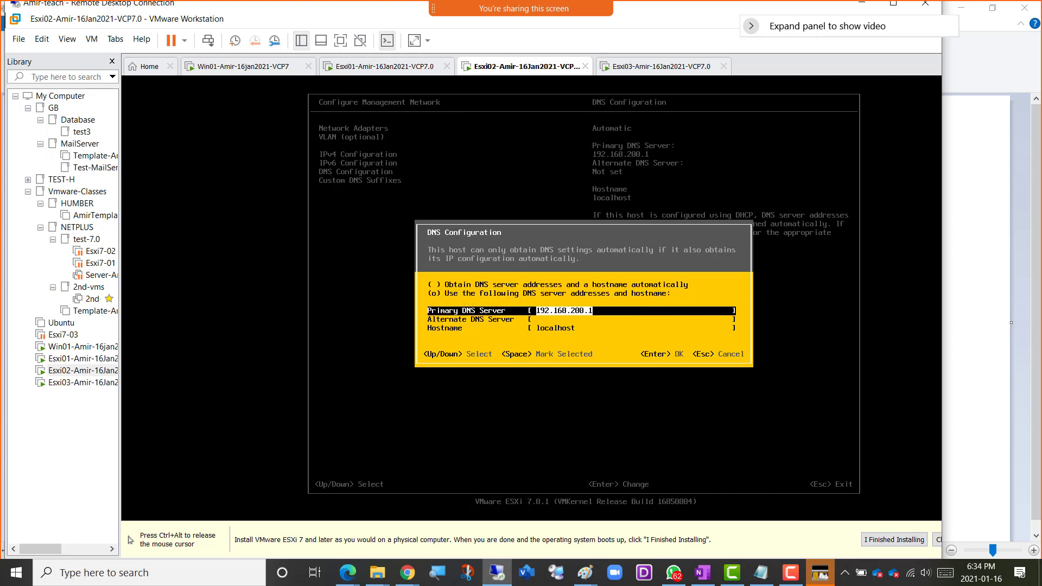
key(Down)
key(Down)
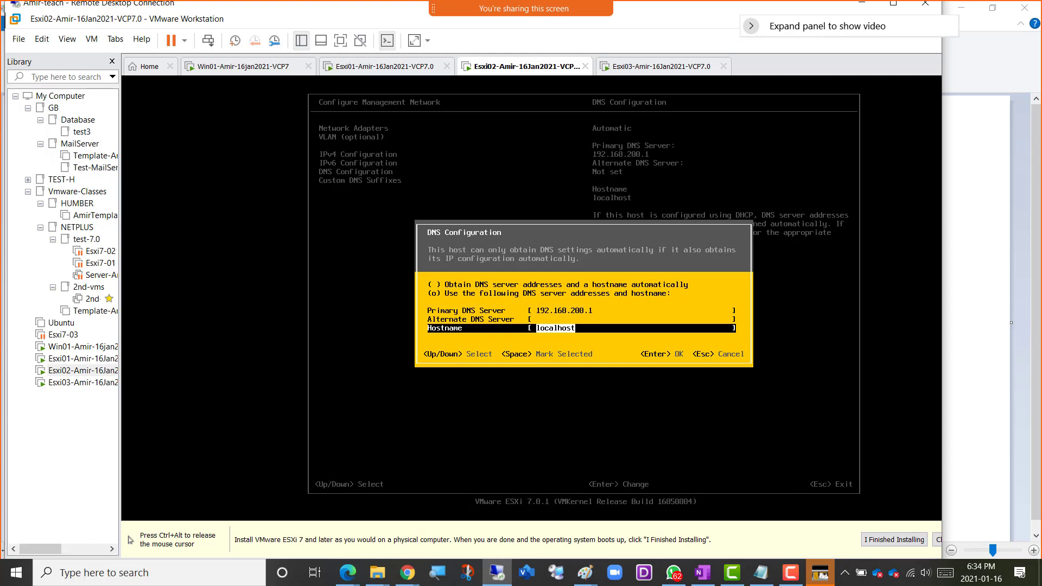
text(Esxi)
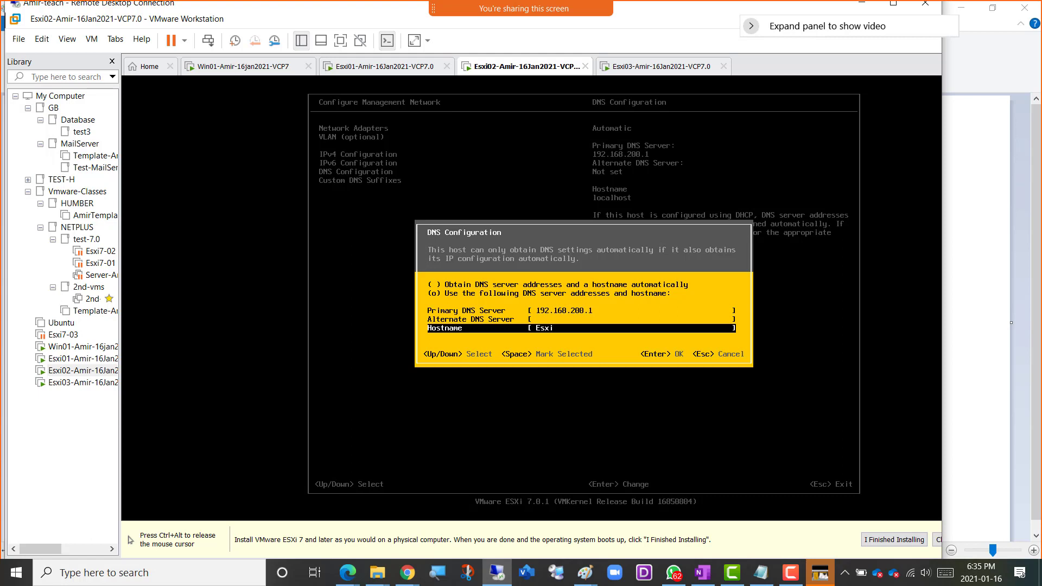
text(02)
key(Return)
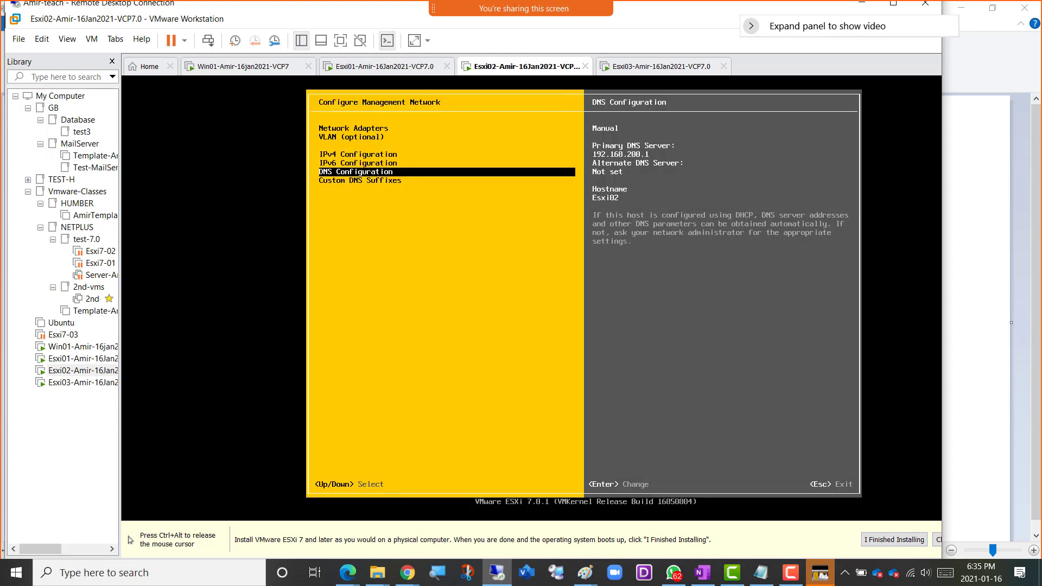
Review Esxi02's custom DNS suffix, DNS configuration and IPv4 configuration in the management network settings.
key(Down)
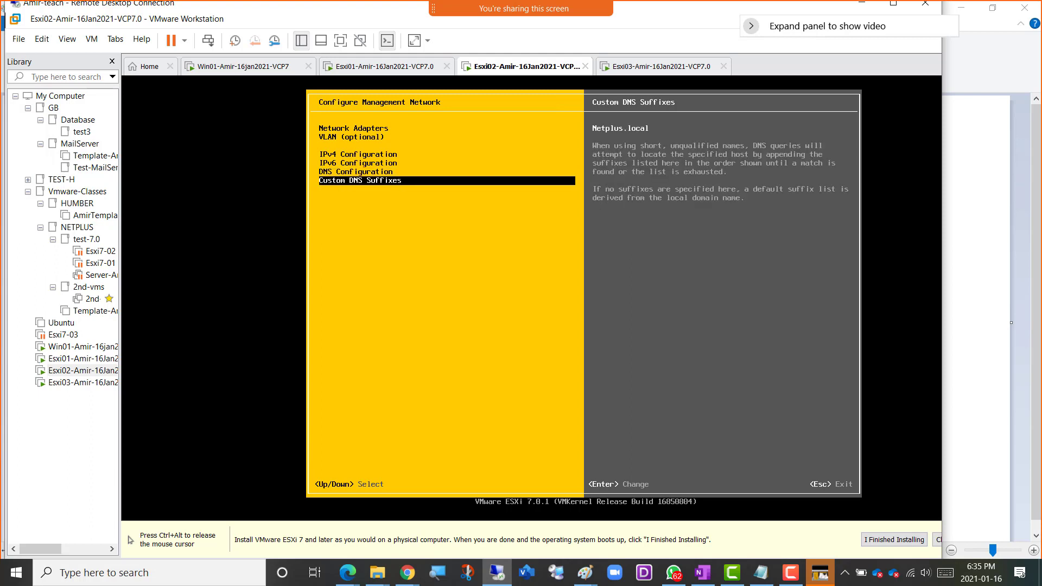
key(ctrl+alt)
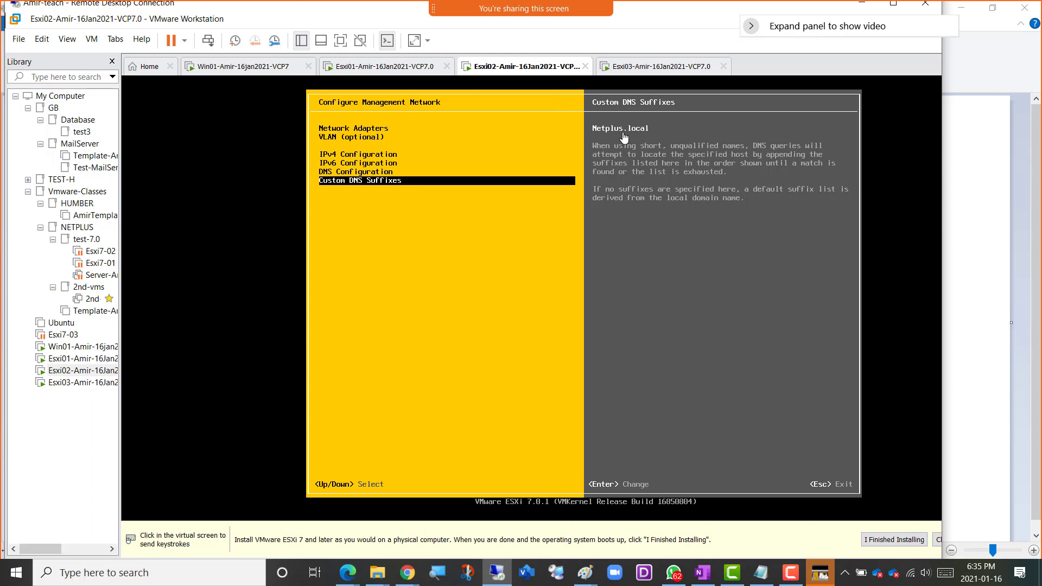
click(418, 274)
key(Up)
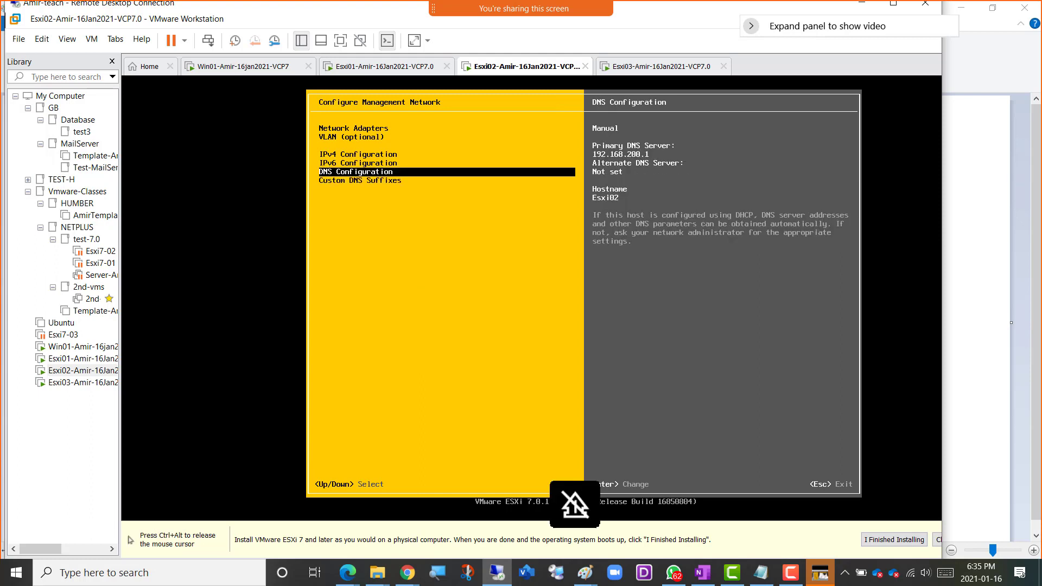
key(ctrl+alt)
click(457, 277)
key(Up)
key(Up)
key(ctrl+alt)
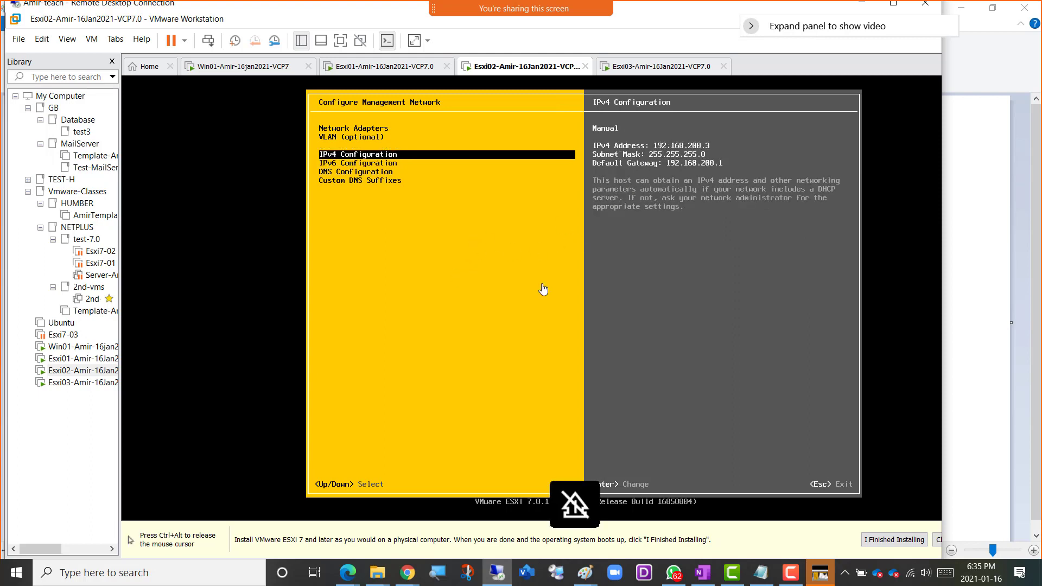
click(430, 239)
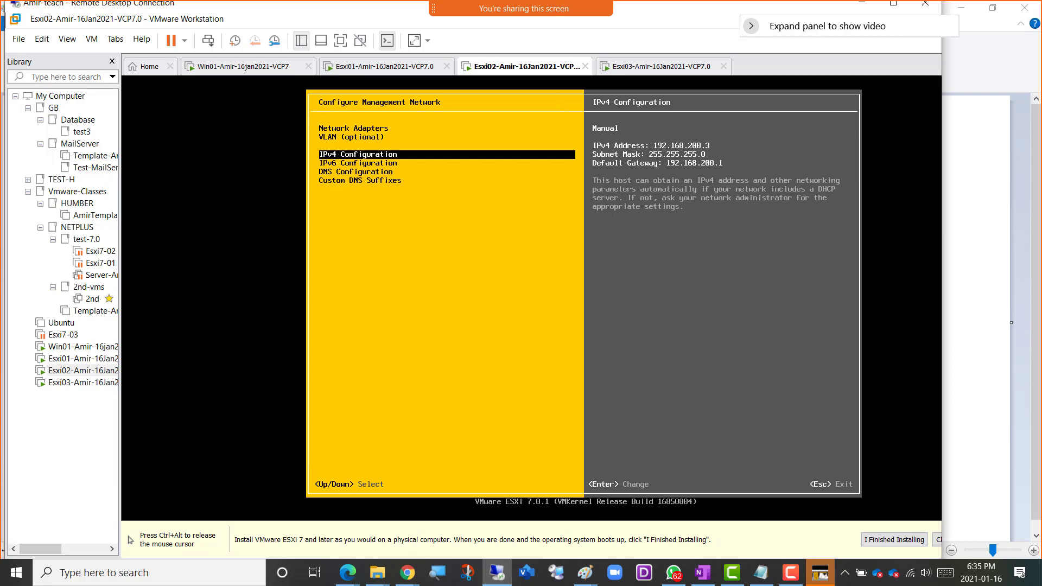
Exit Esxi02's management network configuration, applying the changes and restarting the management network.
key(Escape)
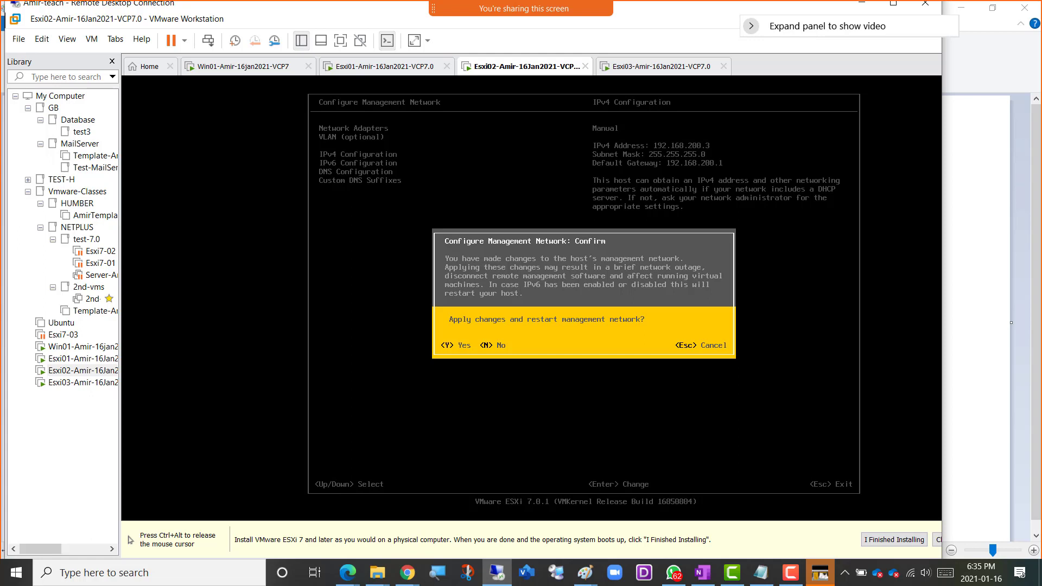
key(Escape)
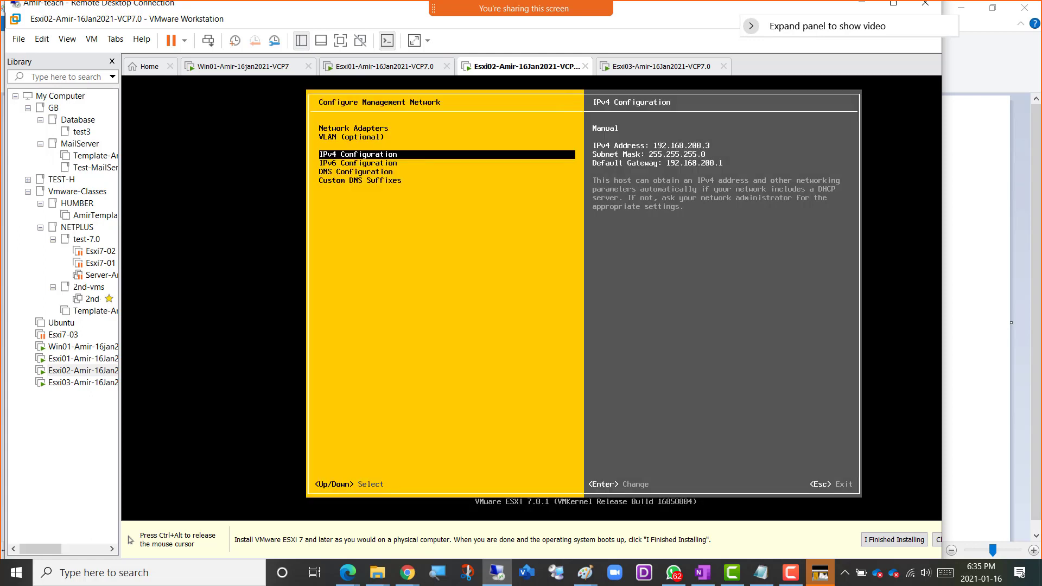
key(Escape)
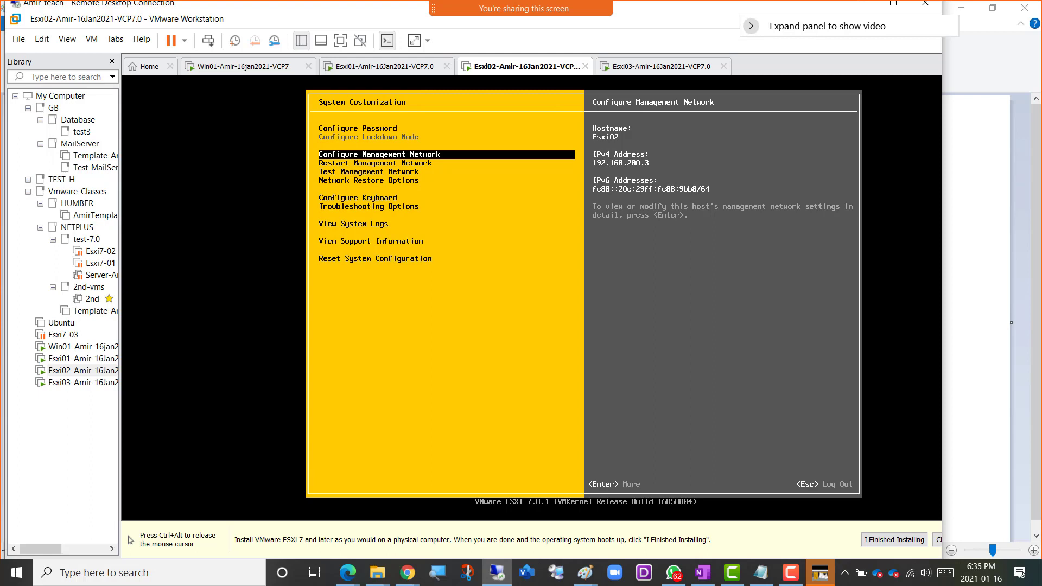
Switch to the Esxi03 virtual machine and log in to its system customization as root with the account password.
key(ctrl+alt)
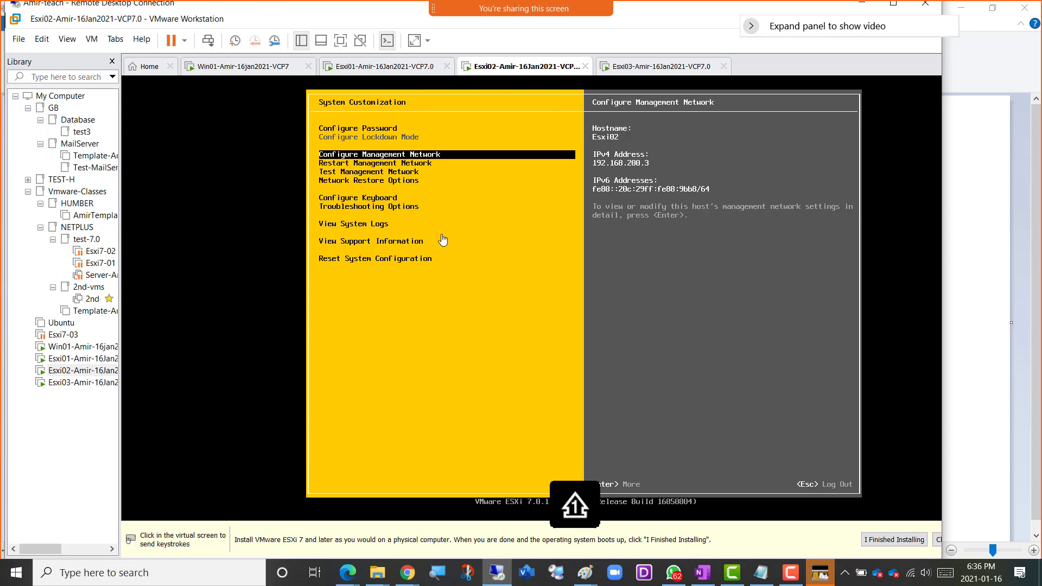
click(658, 68)
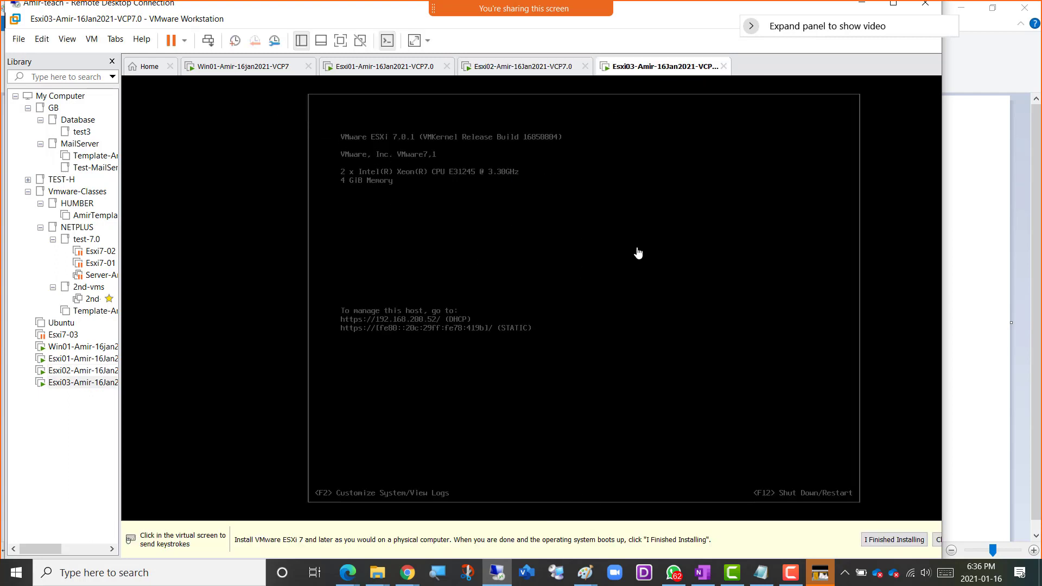
click(606, 254)
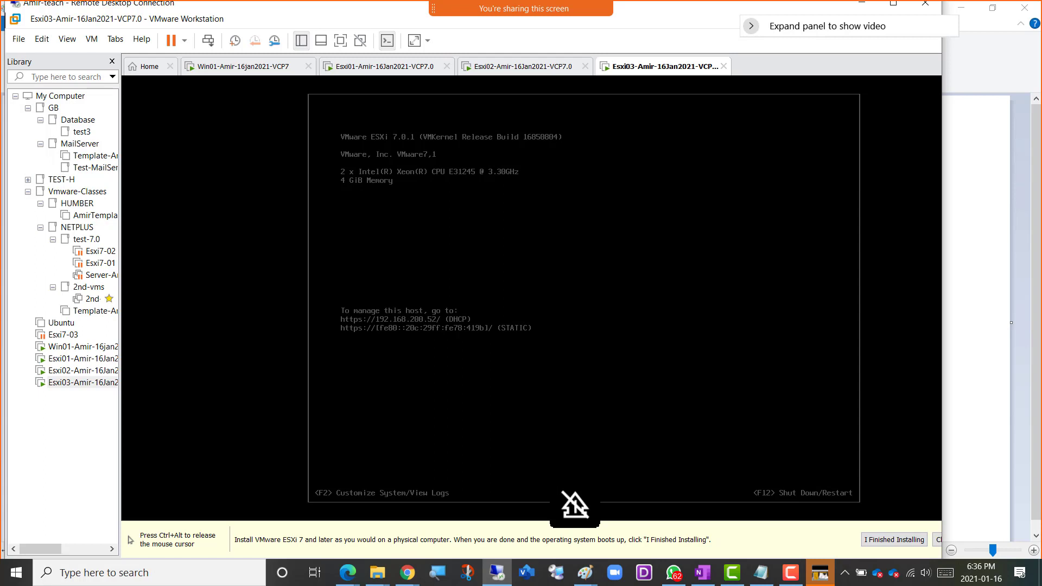
key(ctrl+alt)
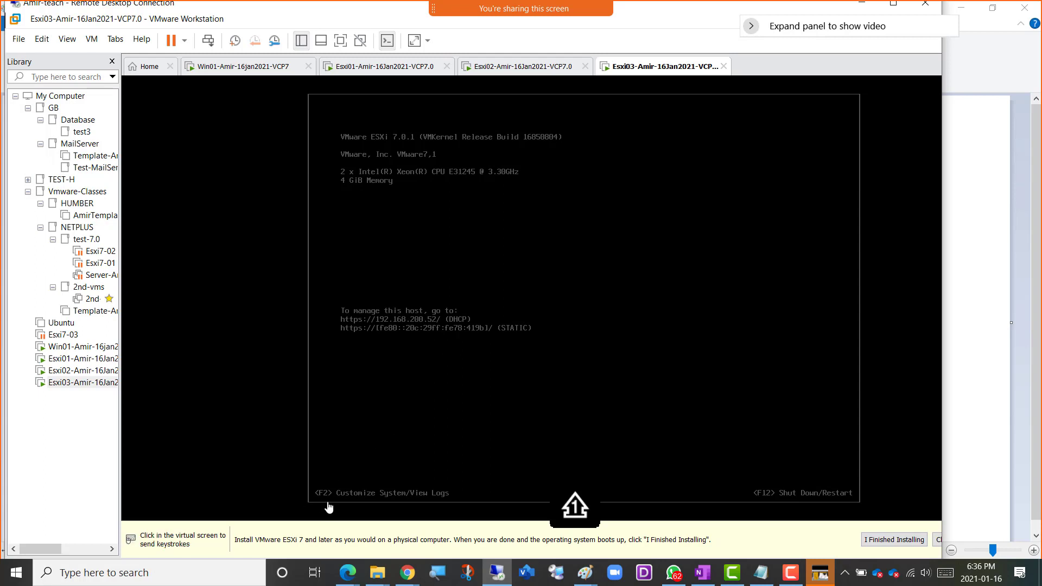
click(727, 328)
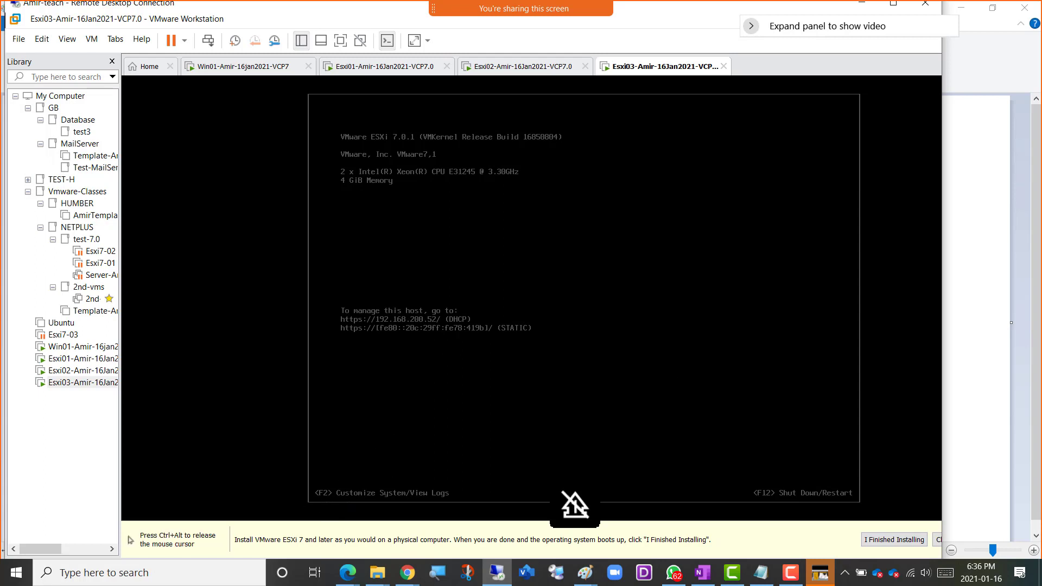
key(F2)
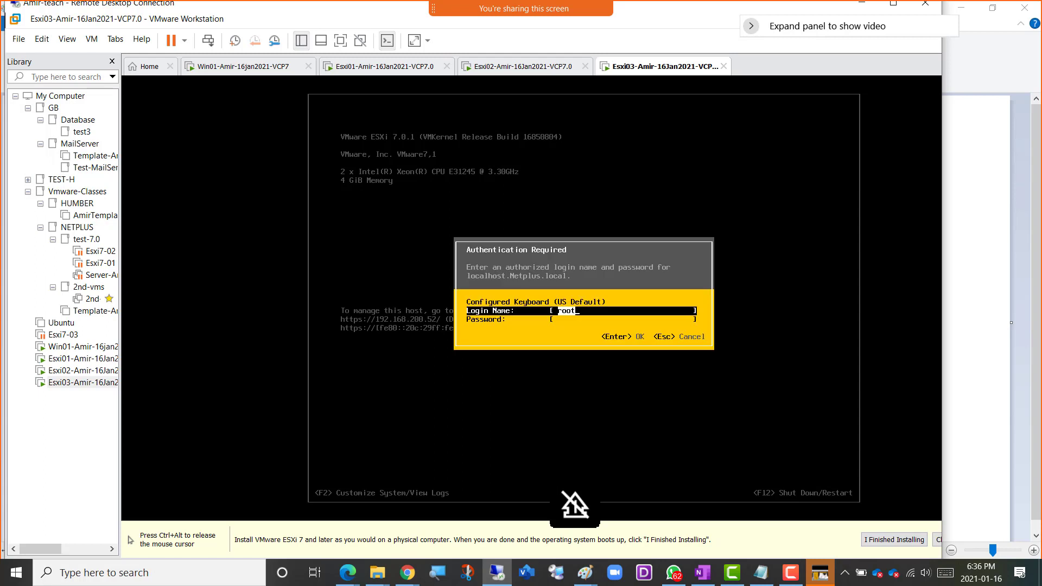
key(Tab)
text(*****)
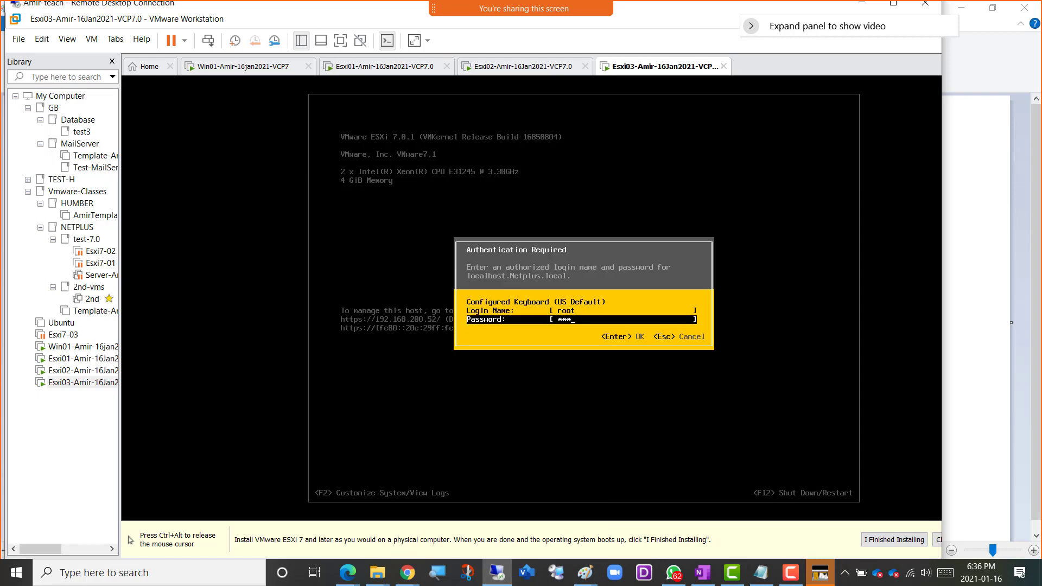
text(*******)
key(Return)
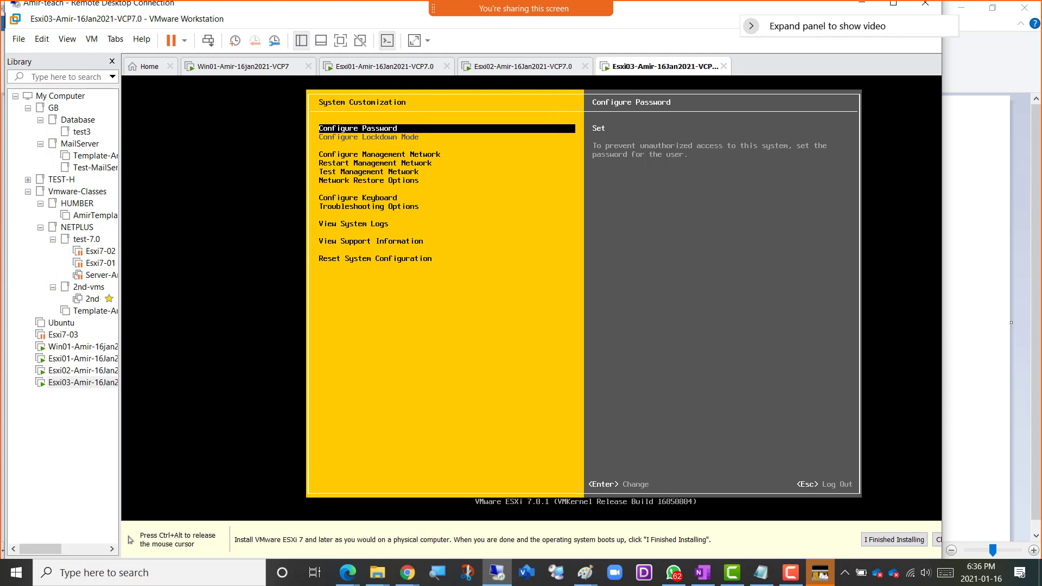
Select a static IPv4 address and network configuration for Esxi03's management network and clear the last octet of its IPv4 address.
key(Down)
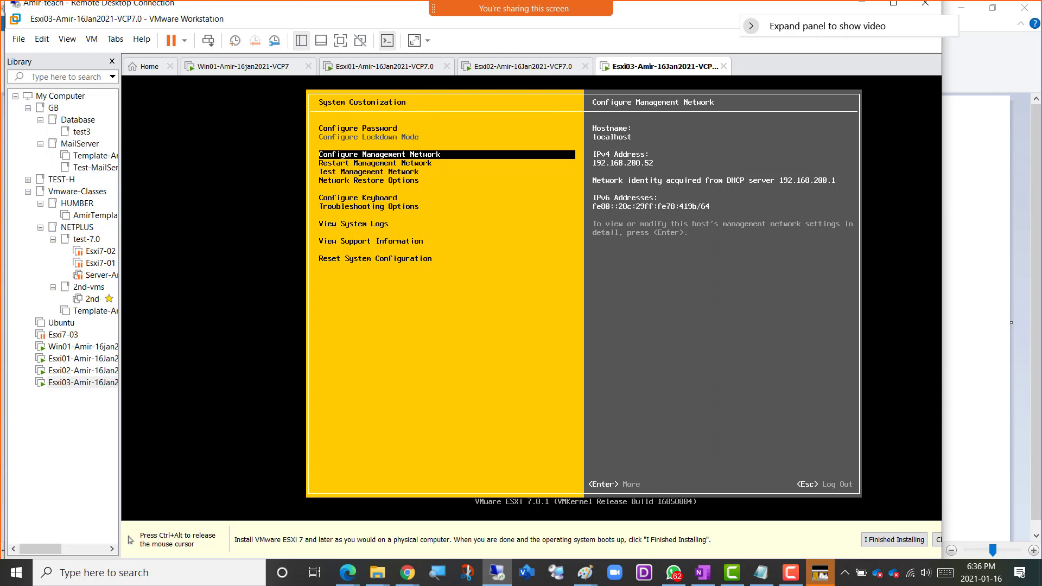
key(Return)
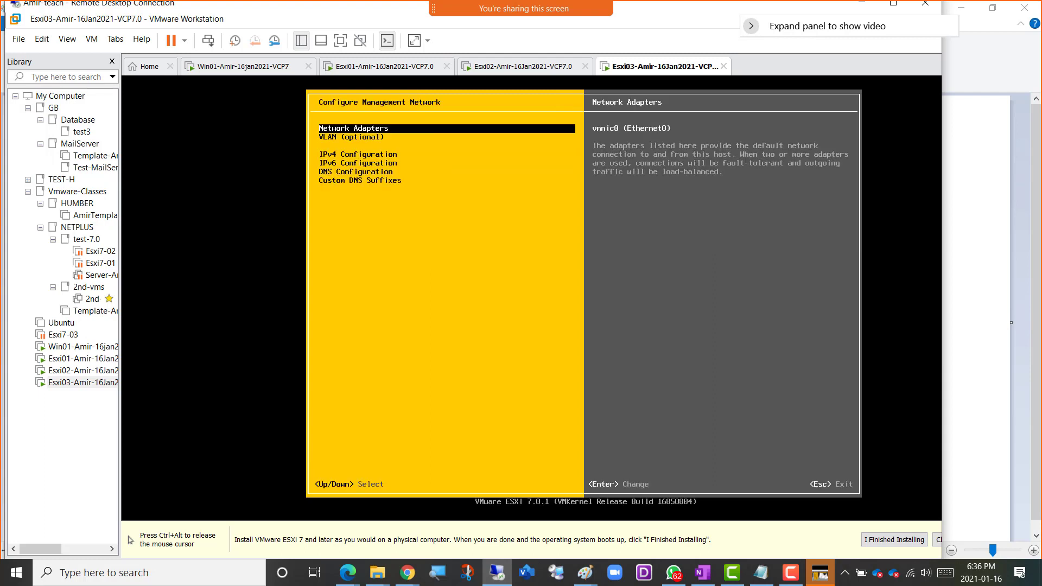
key(Down)
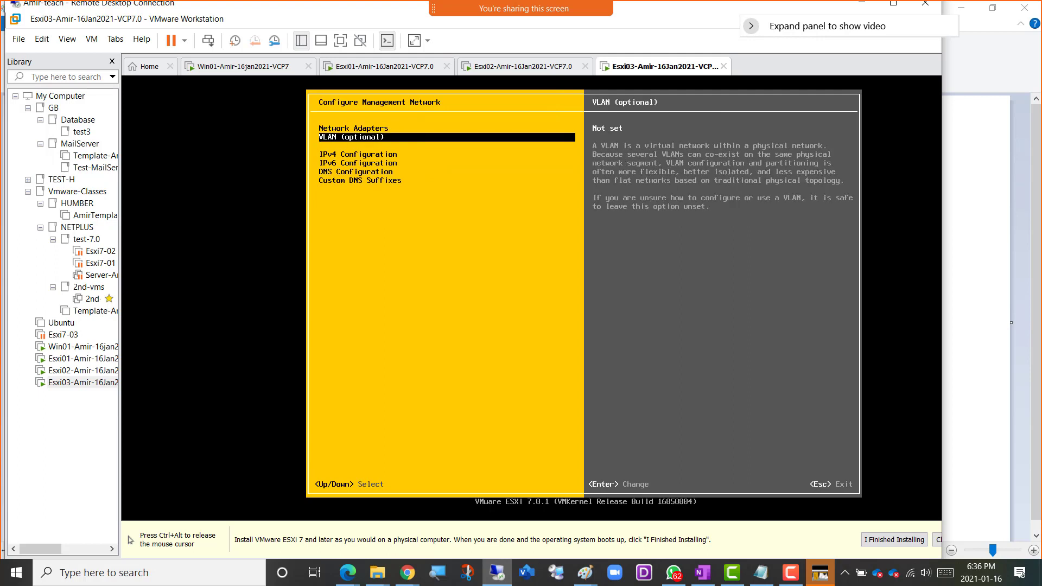
key(Down)
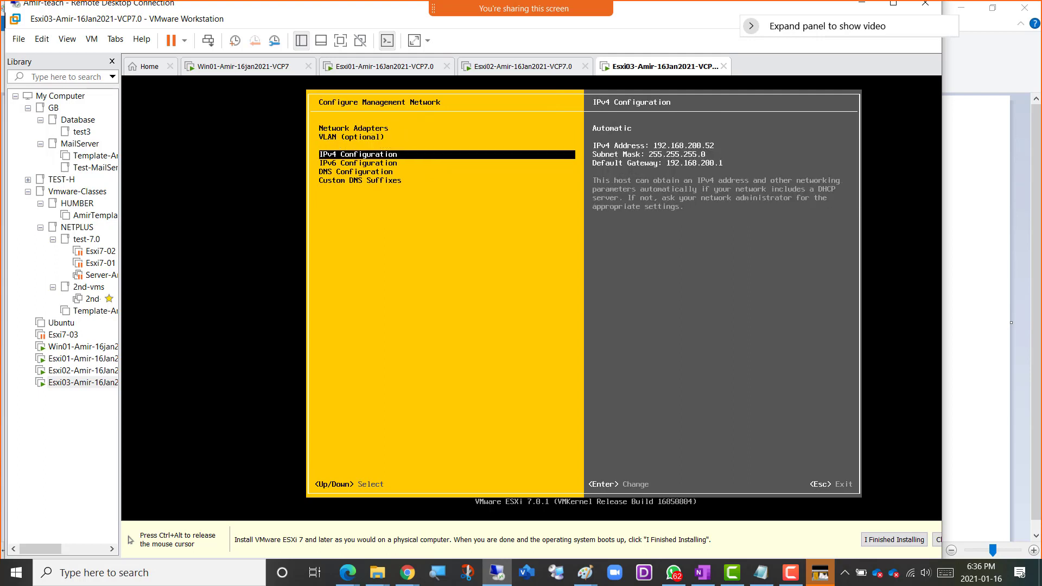
key(Return)
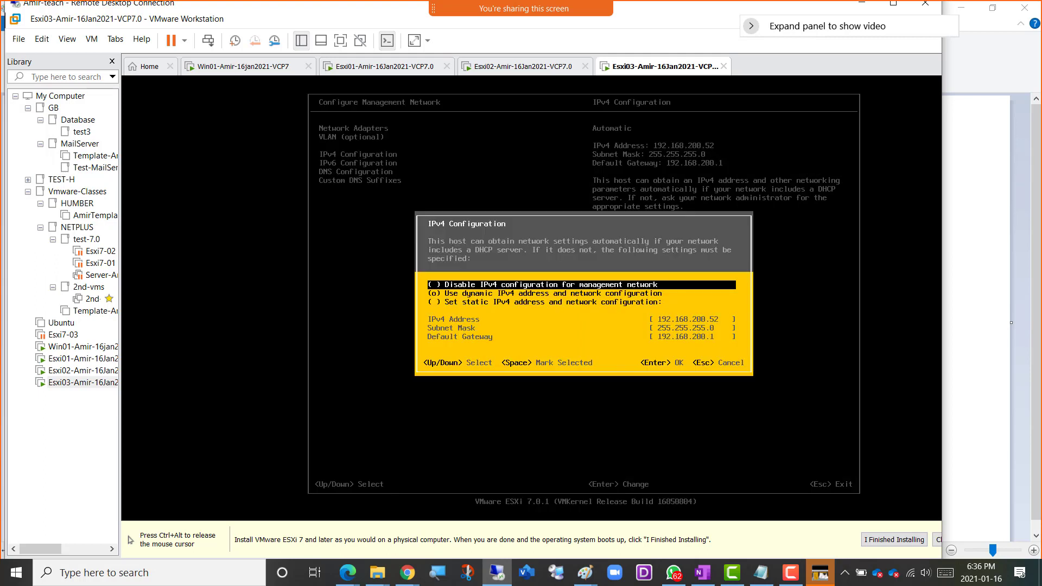
key(Down)
key(Down)
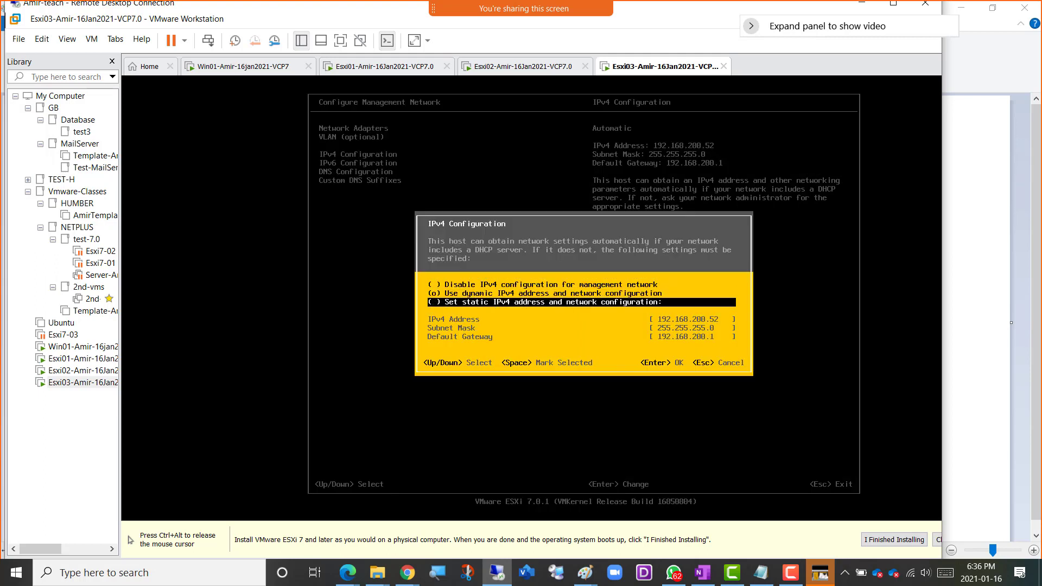
key(space)
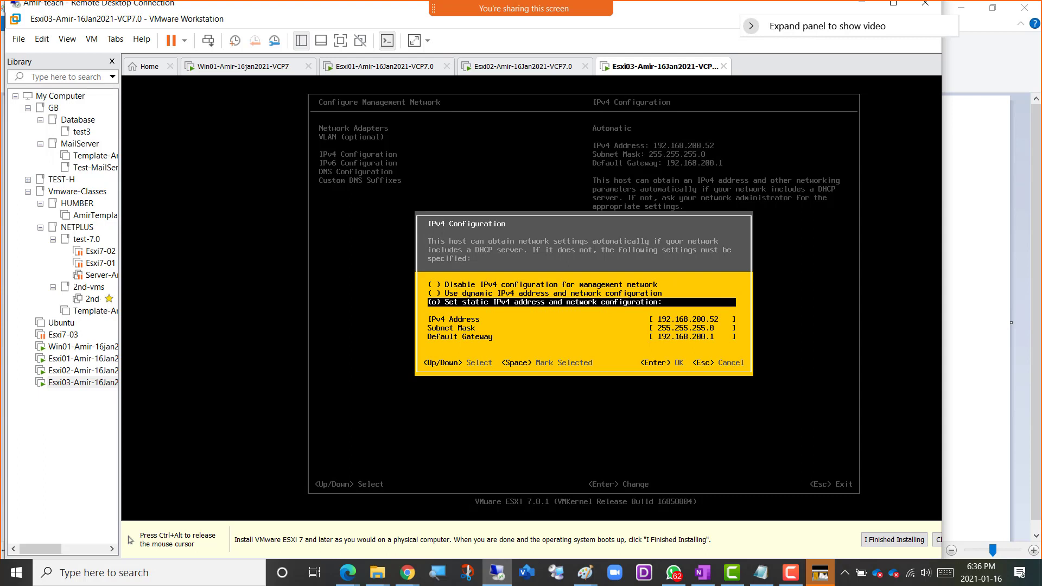
key(Down)
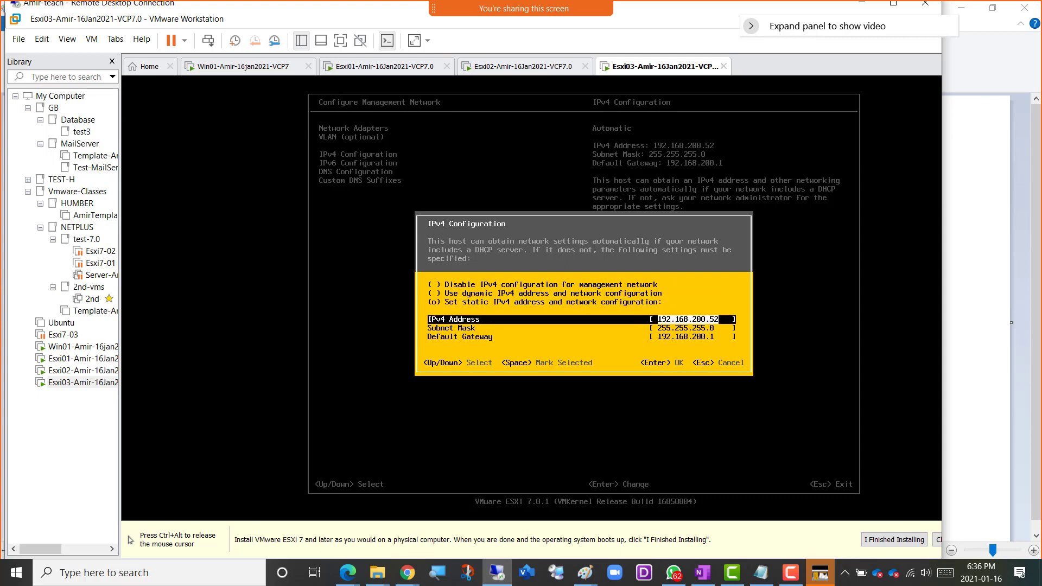
key(Right)
Switch to the network plan drawing in Paint and check the IP address planned for Esxi03.
key(ctrl+alt)
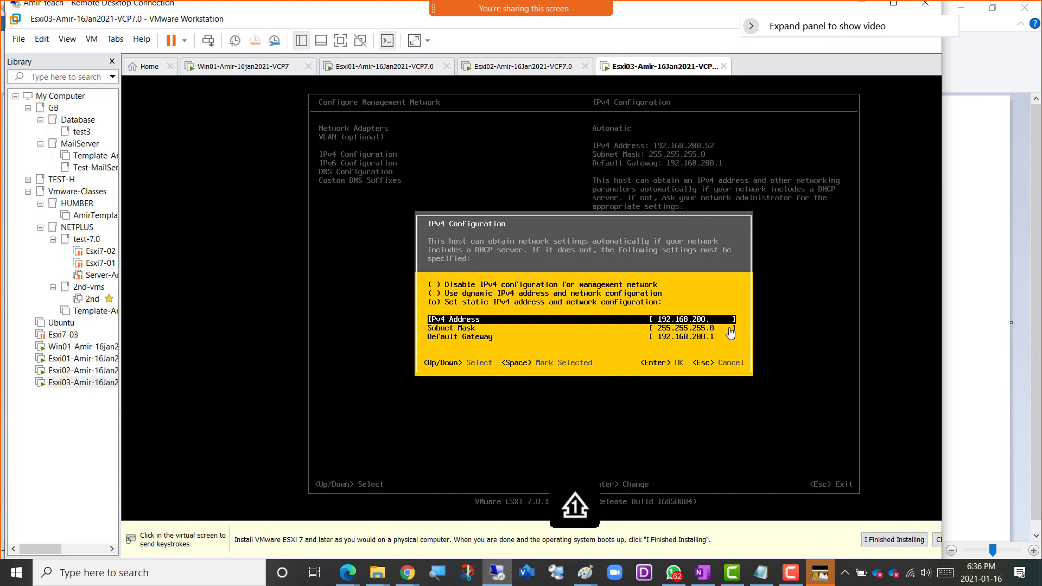
mouse_move(571, 573)
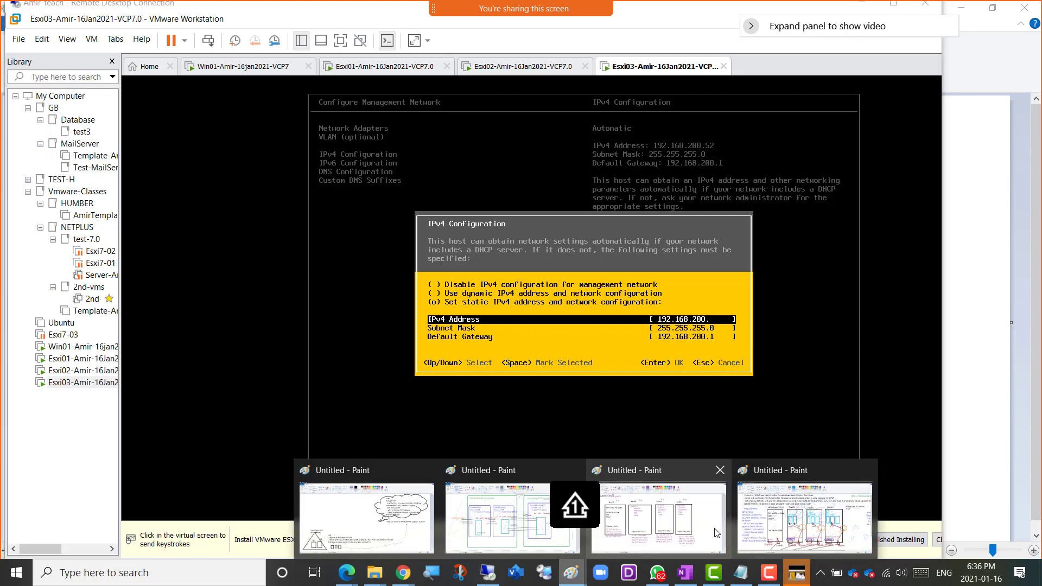
click(656, 509)
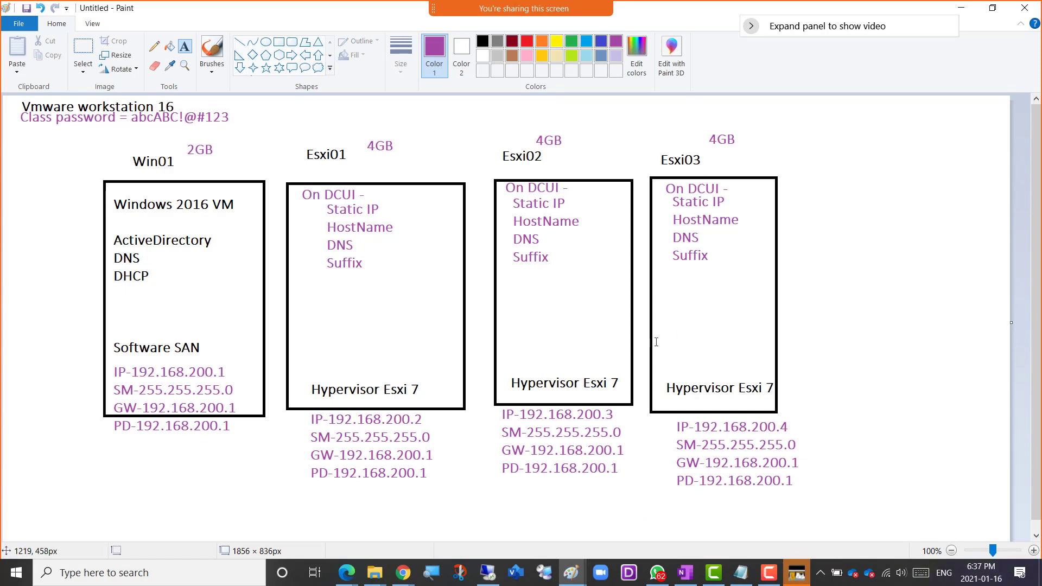
Switch back to the Esxi03 console and complete its static IPv4 address as 192.168.200.4, accepting the IPv4 configuration.
key(alt+Tab)
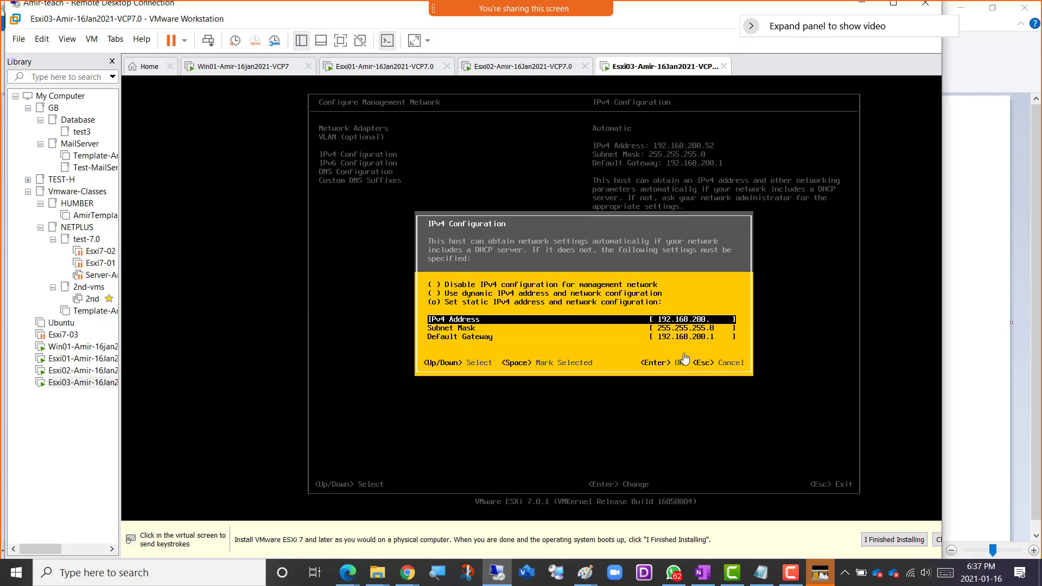
click(698, 348)
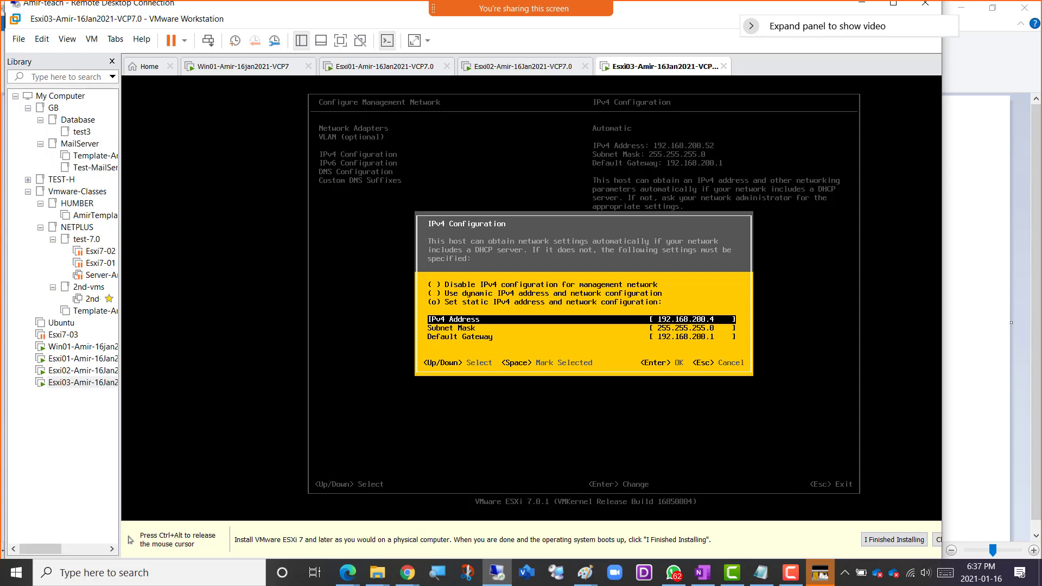
key(Return)
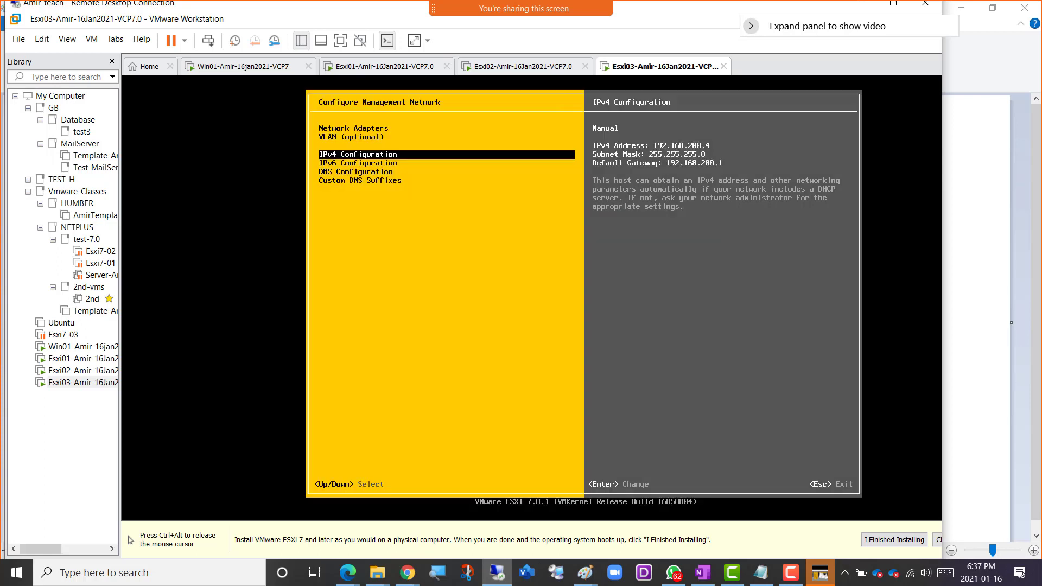
Set Esxi03's DNS configuration to use the specified DNS server addresses and hostname, with Esxi03 as the hostname.
key(Down)
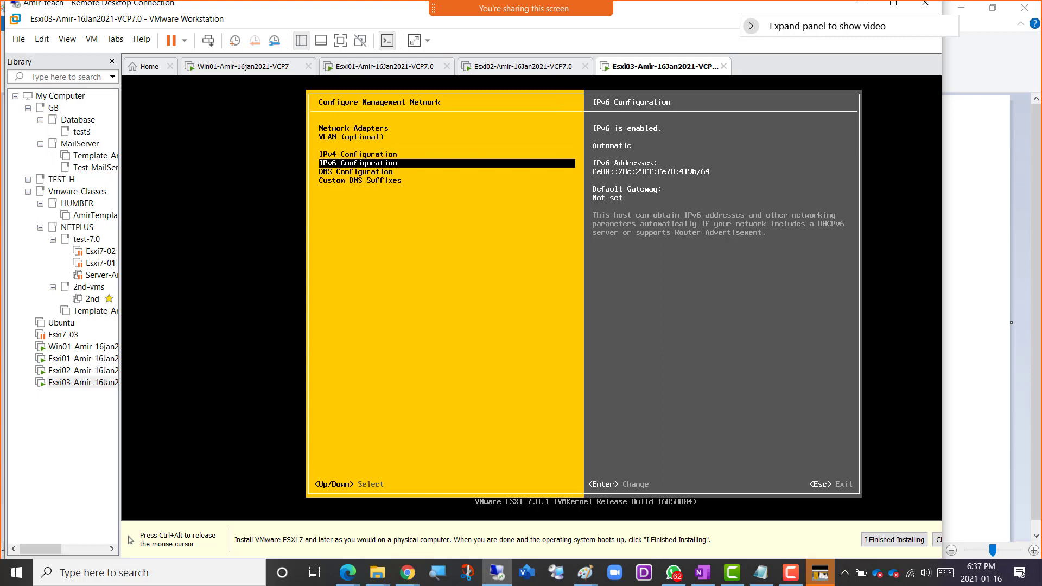
key(Down)
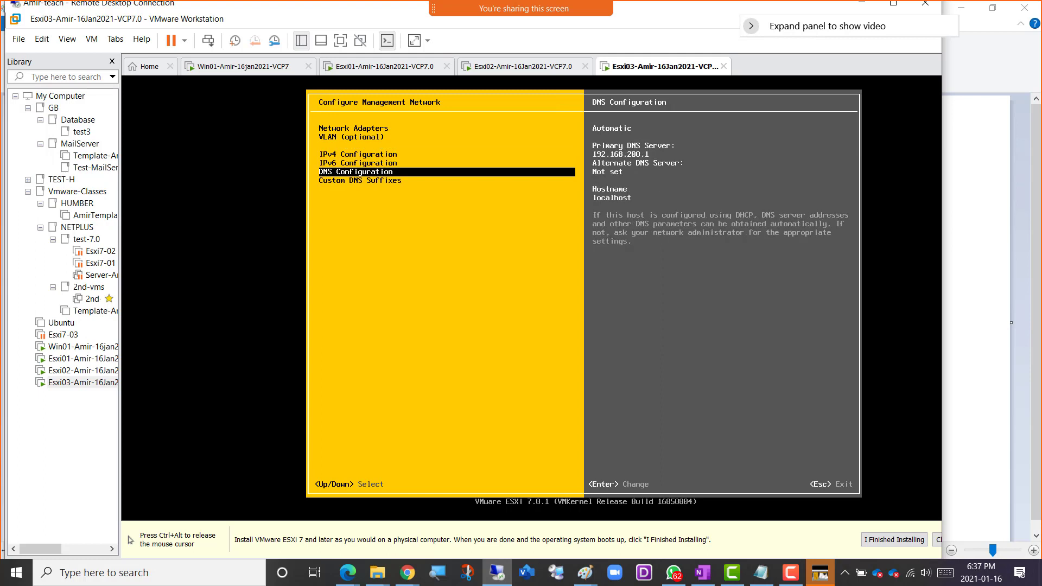
key(Return)
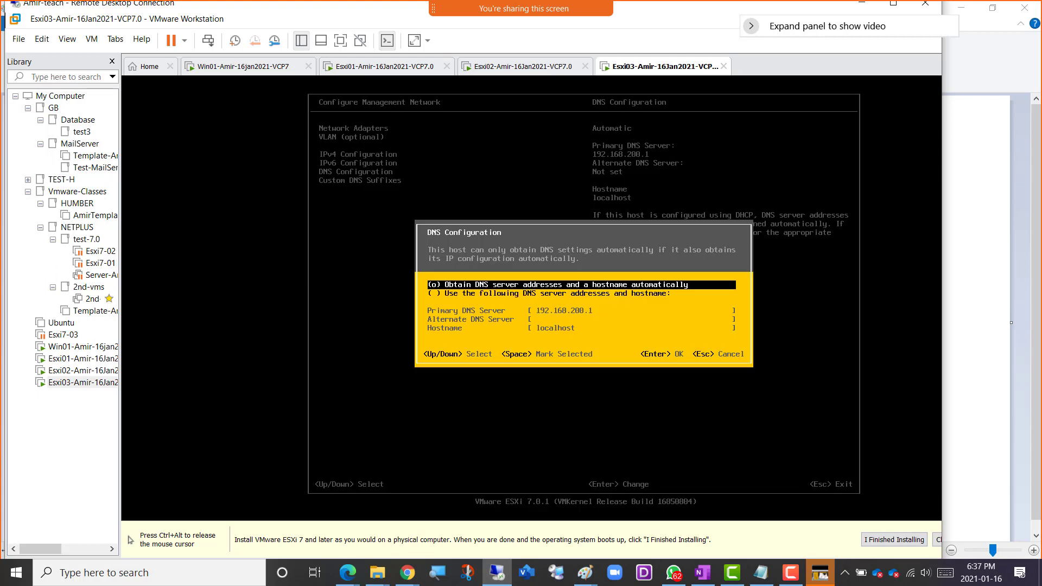
key(Down)
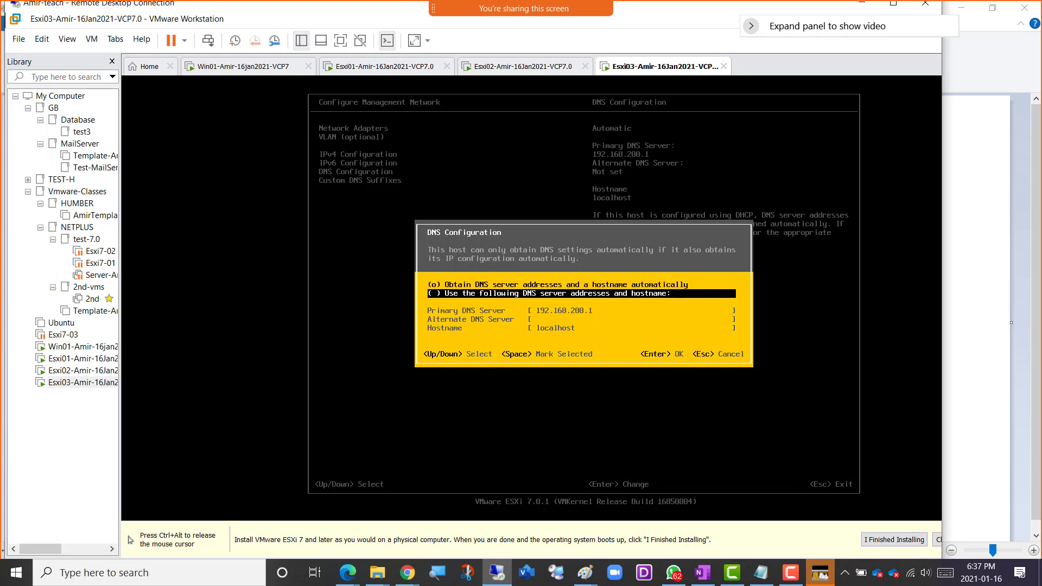
key(space)
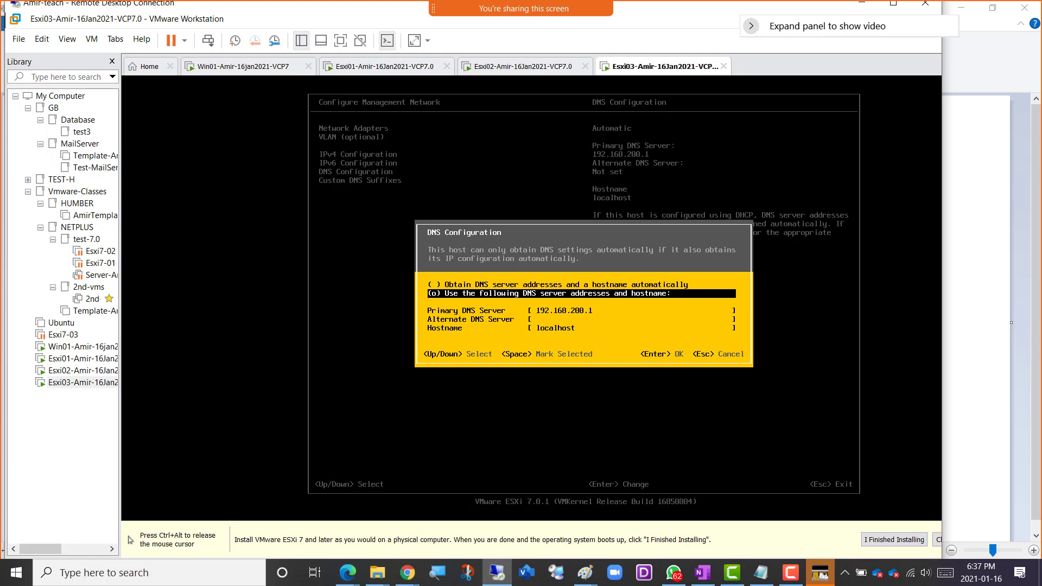
key(Down)
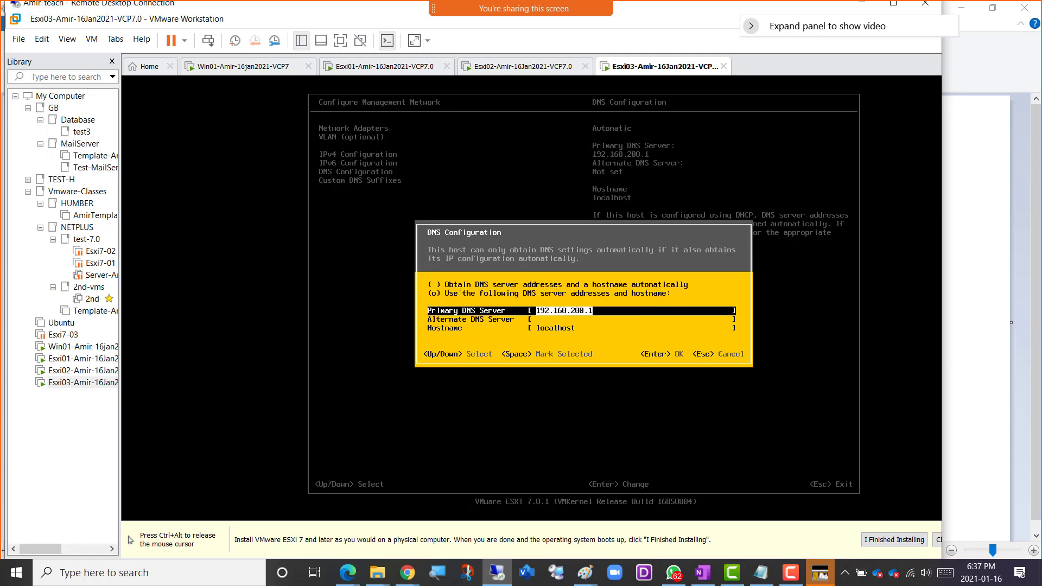
key(Down)
key(Down)
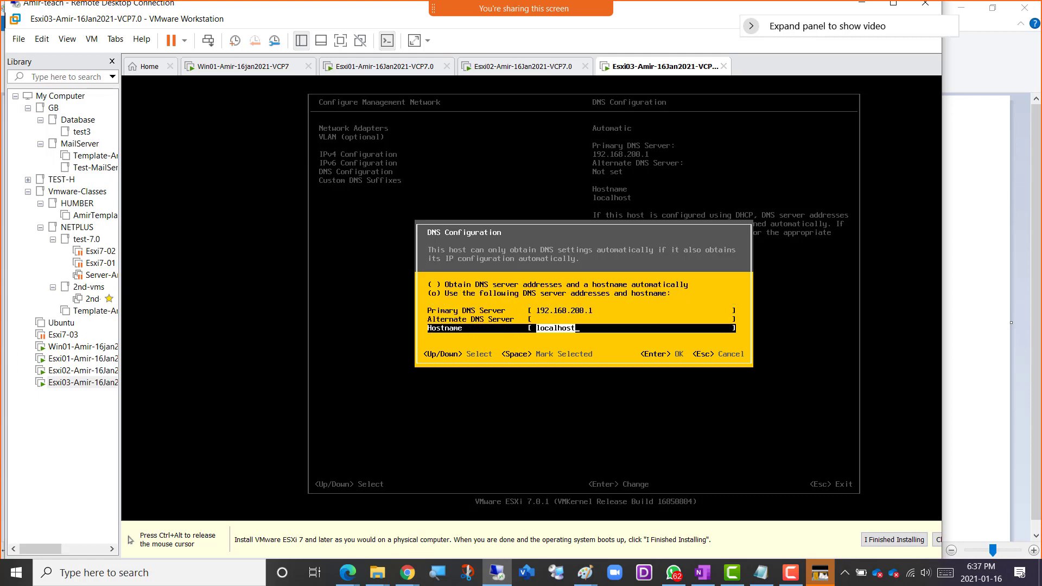
text(Esxi03)
key(Return)
Review Esxi03's custom DNS suffixes, DNS configuration and IPv4 configuration in the management network settings.
key(Down)
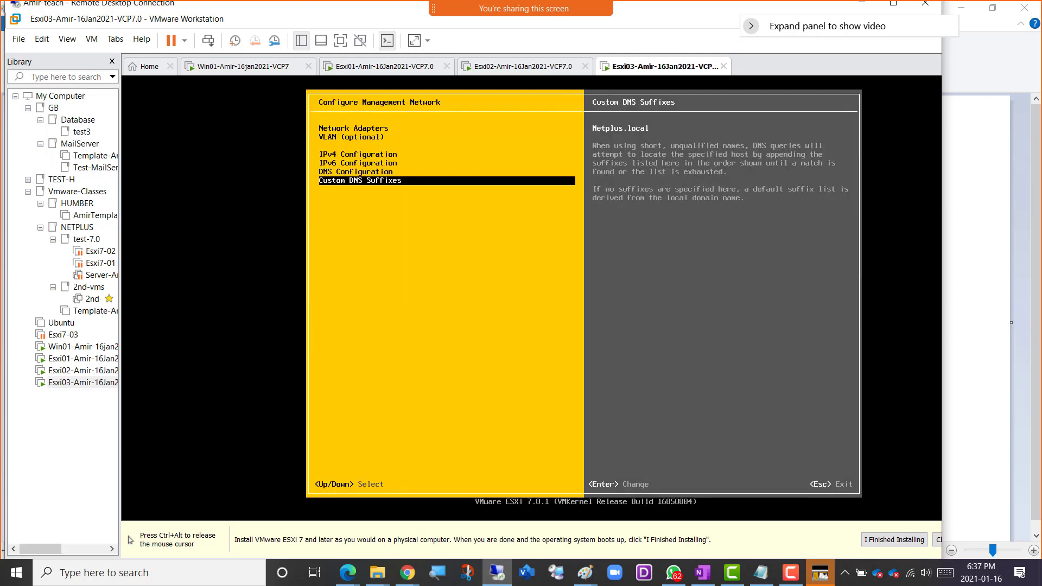
key(Up)
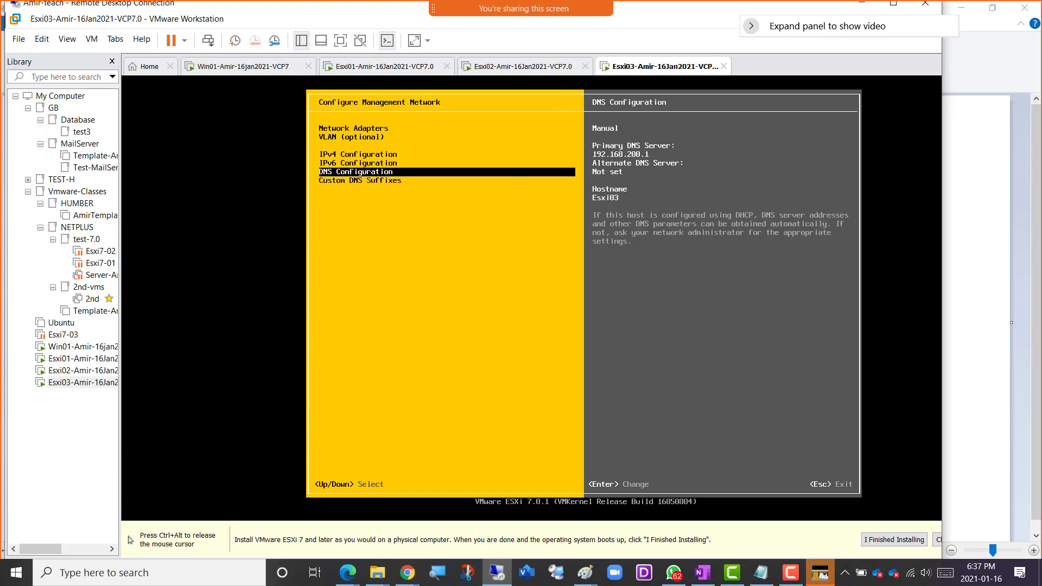
key(ctrl+alt)
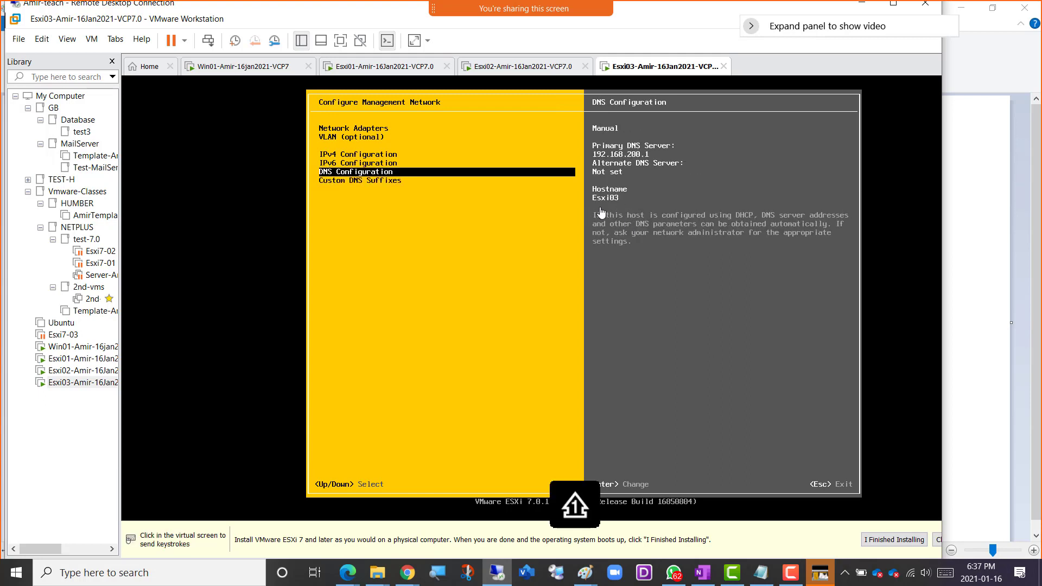
click(470, 211)
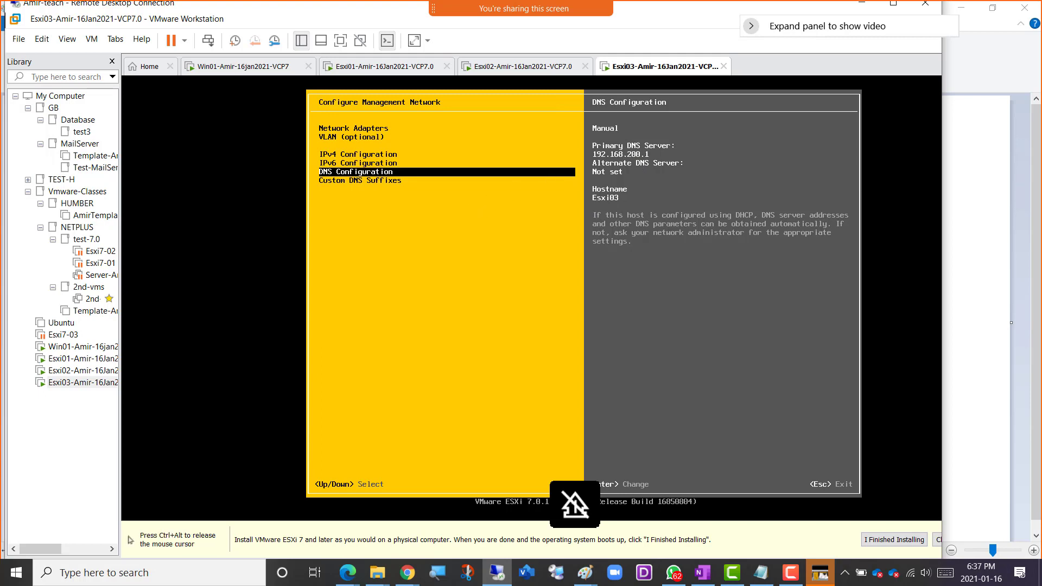
key(Up)
key(Up)
key(ctrl+alt)
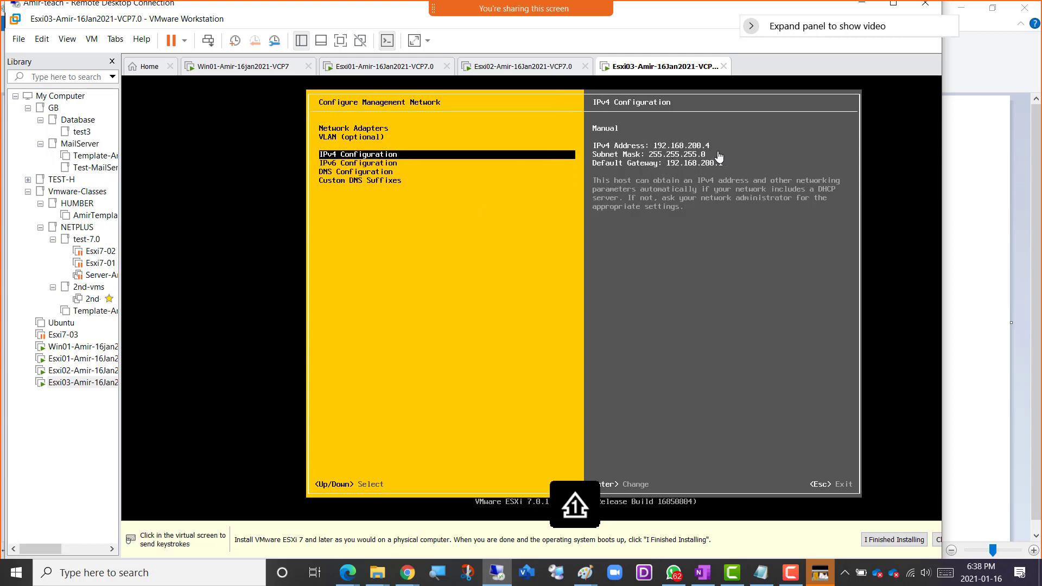
click(485, 232)
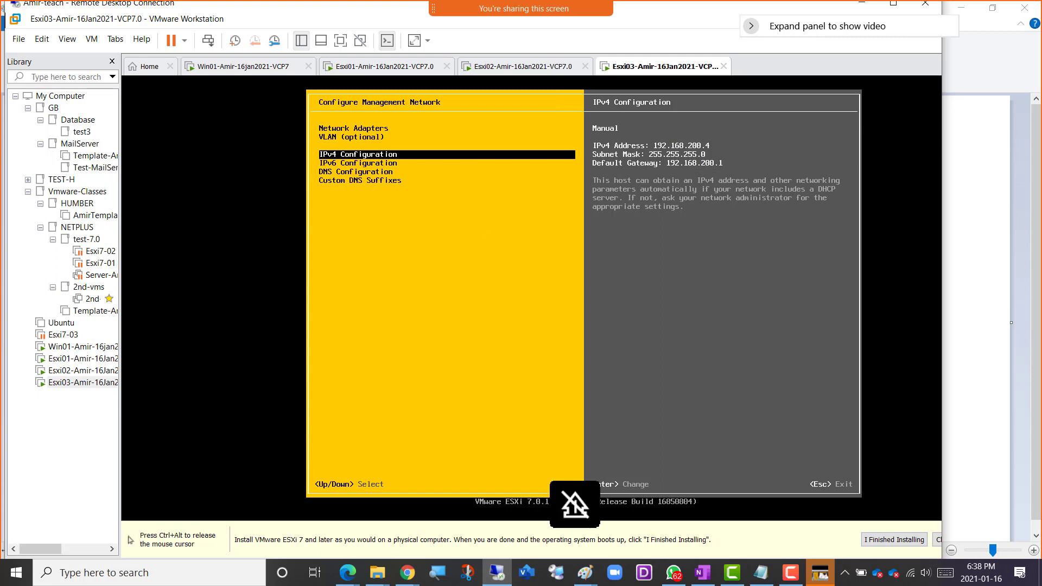
Exit Esxi03's management network configuration, applying the changes and restarting the management network.
key(Escape)
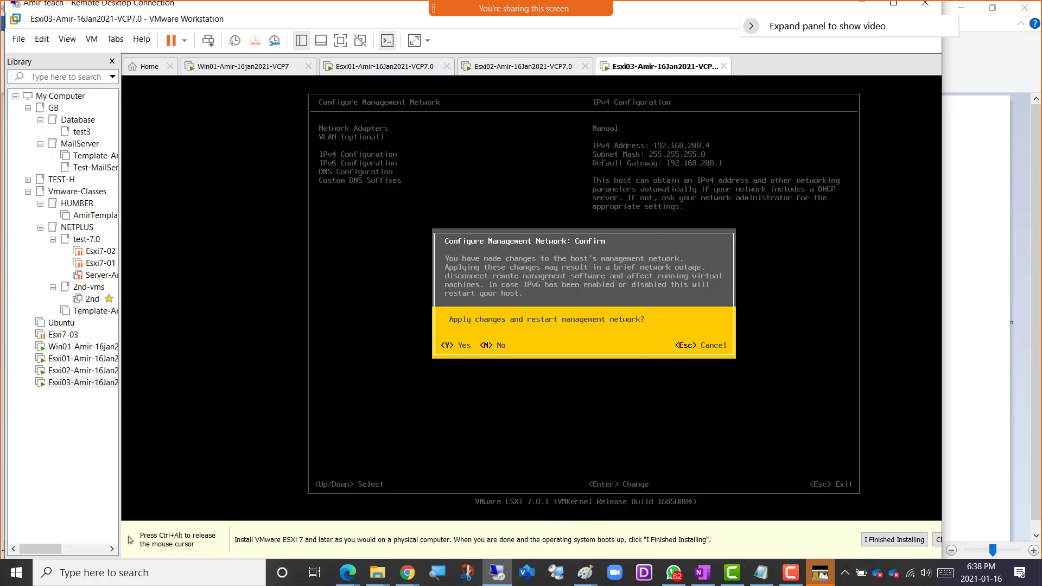
key(Escape)
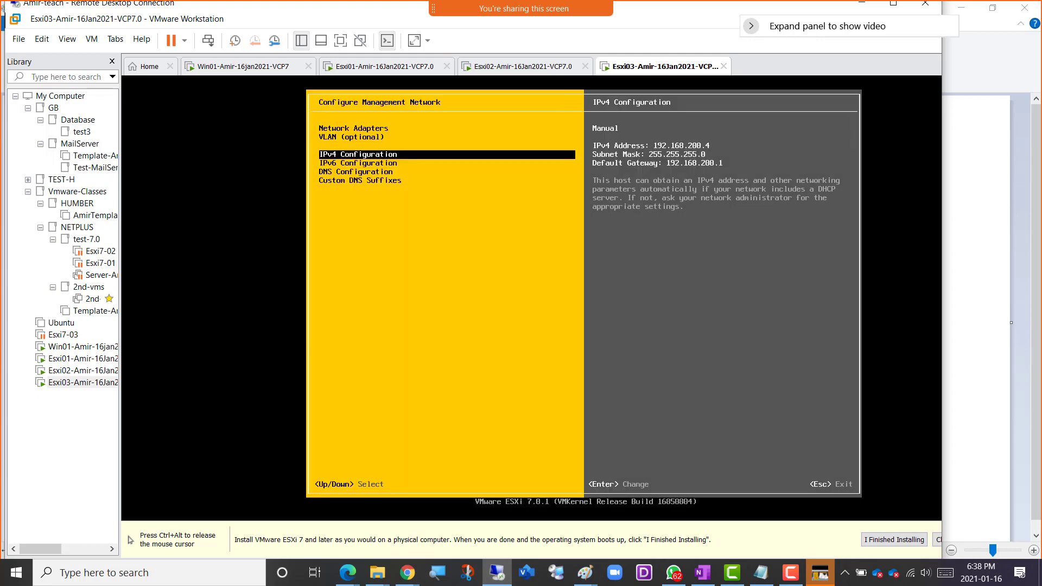
key(Escape)
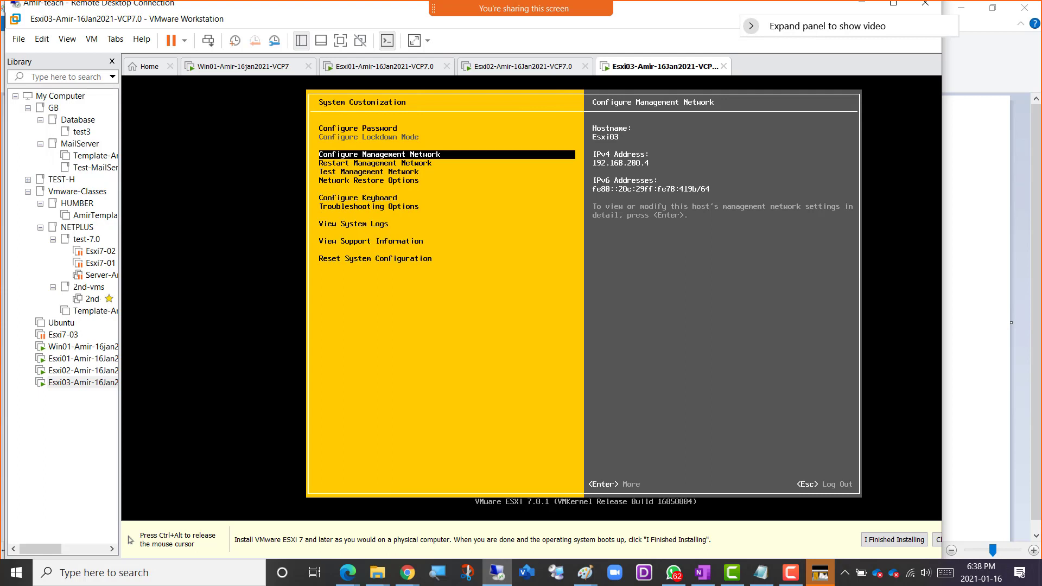
Release the Esxi03 console and switch to the network plan drawing in Paint.
key(ctrl+alt)
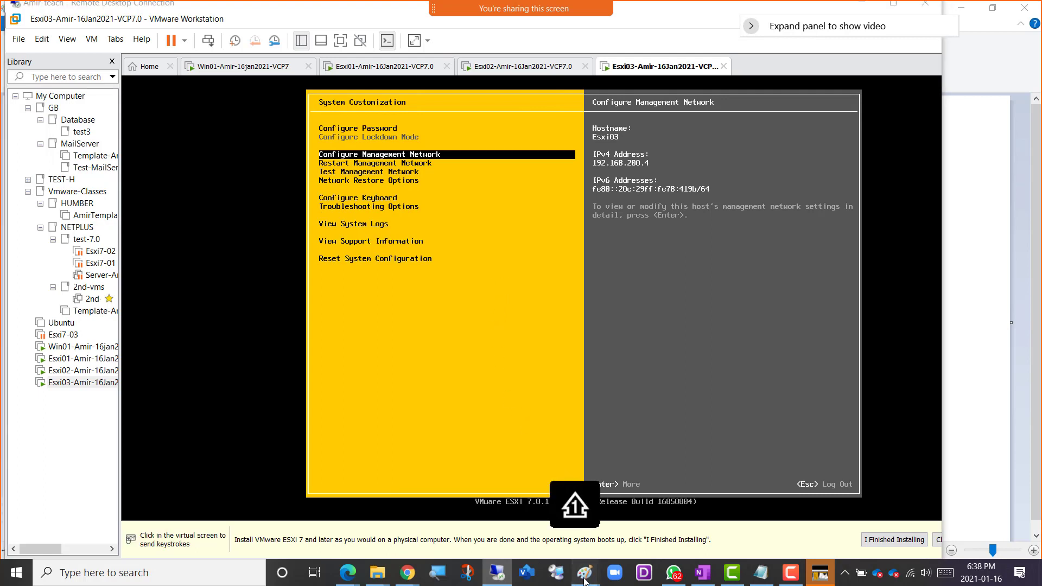
mouse_move(584, 579)
click(668, 513)
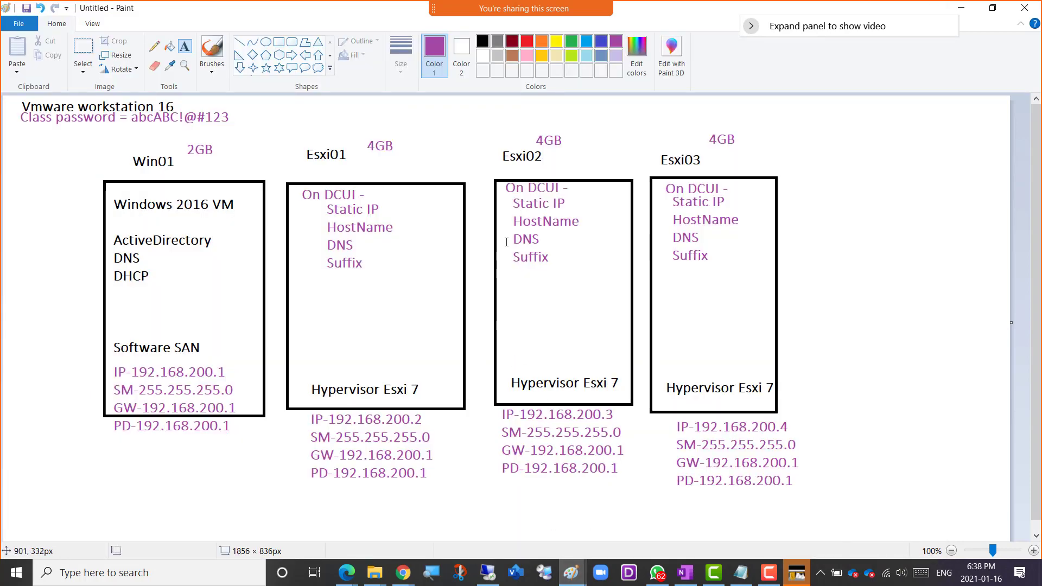
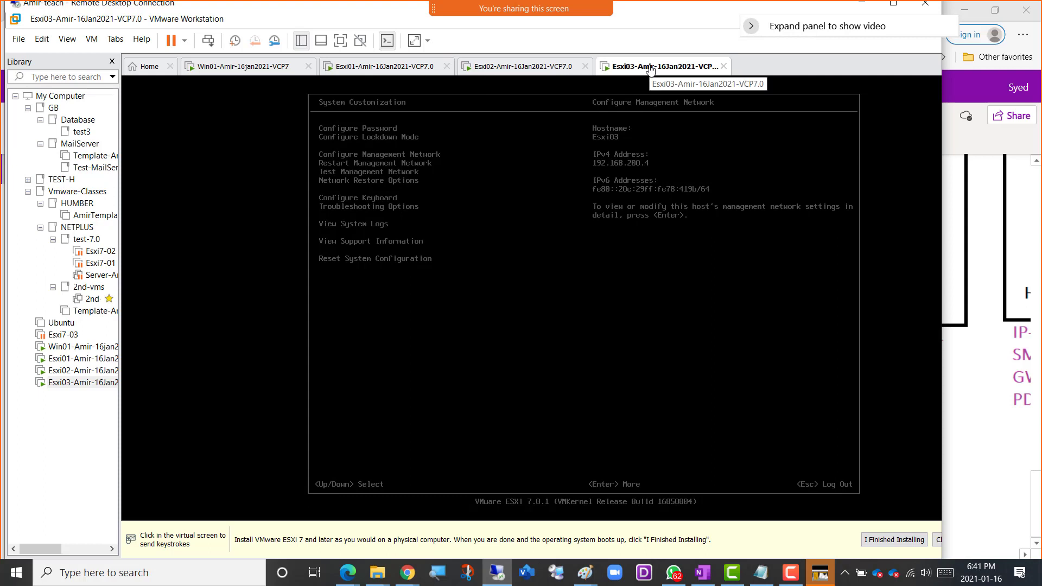
Switch to the Win01 virtual machine and unlock its Netadmin session by entering the account password.
click(219, 71)
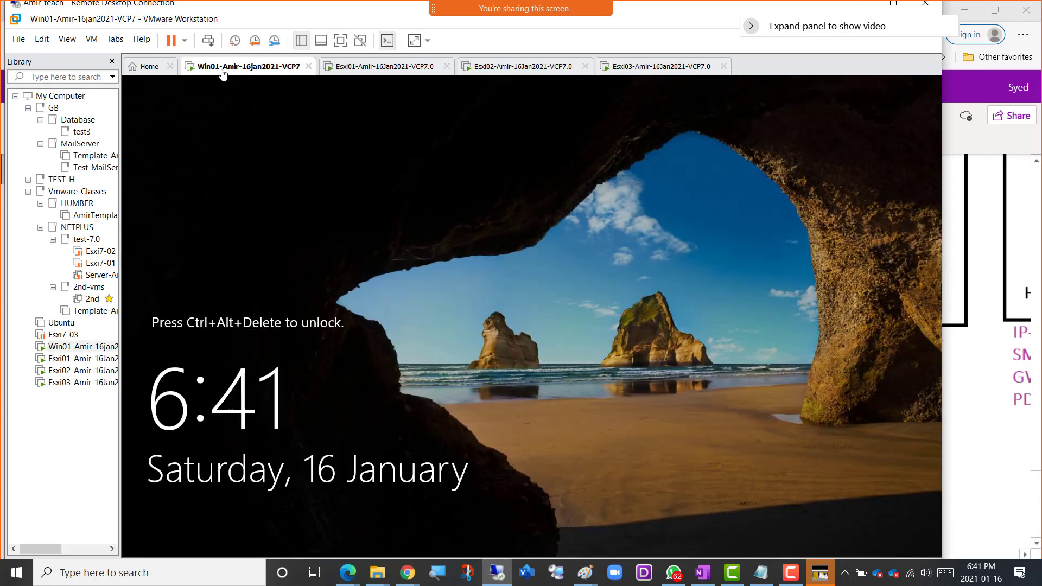
click(208, 40)
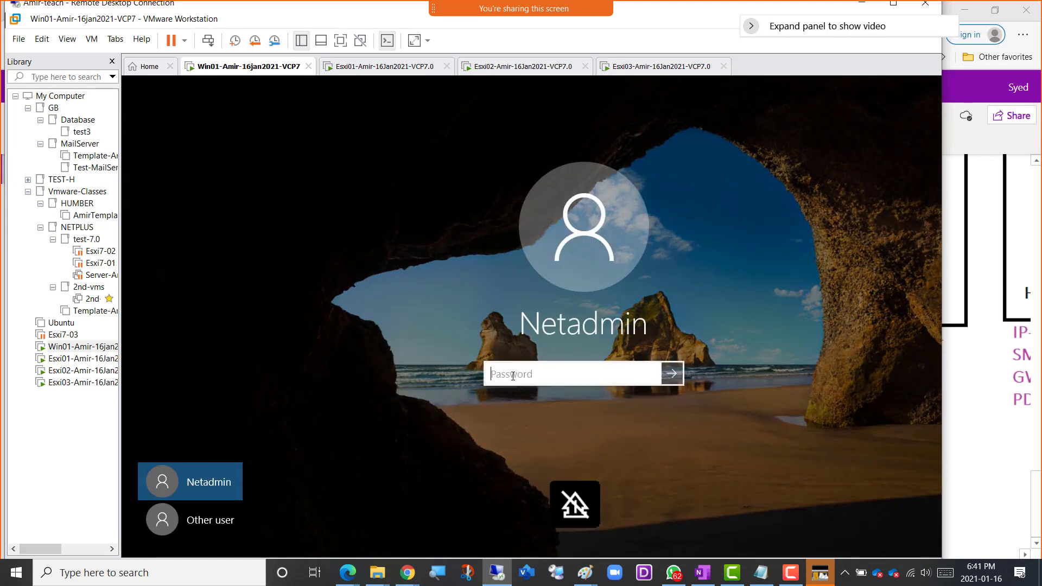
text(••••••••)
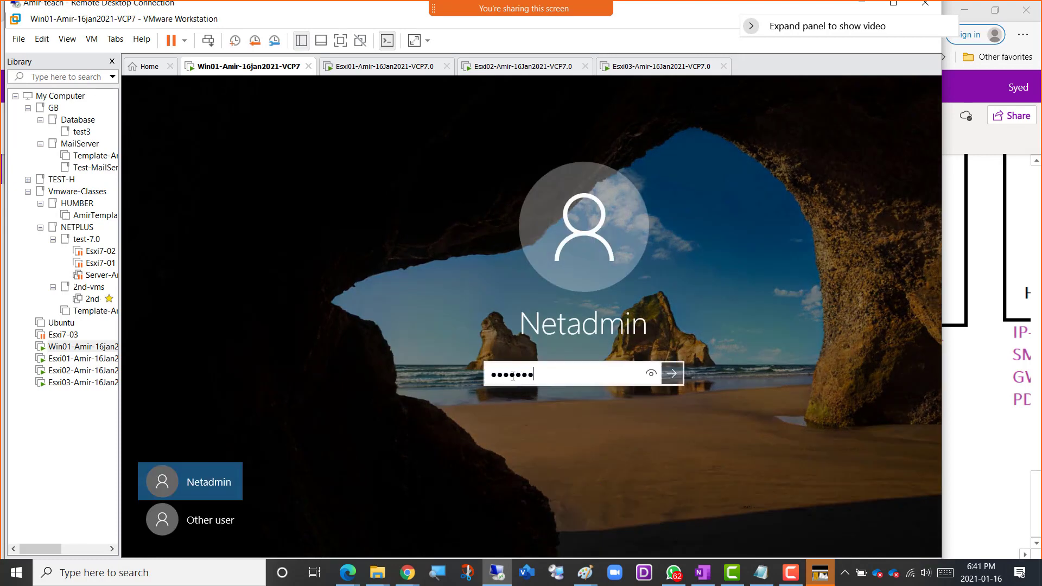
text(••)
key(Return)
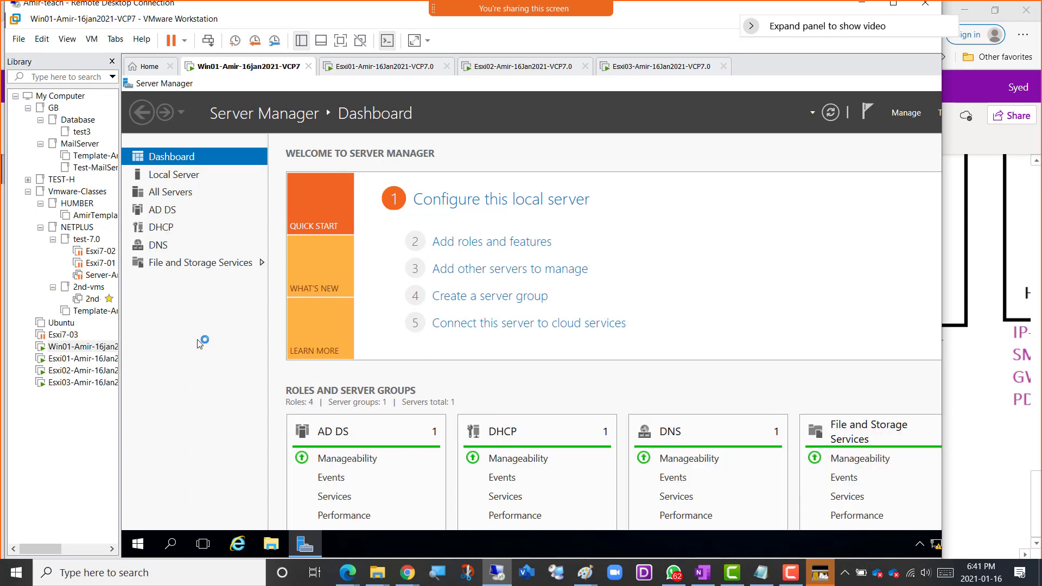
Maximize the remote desktop window and open the Netplus.local forward lookup zone in Win01's DNS Manager.
click(896, 7)
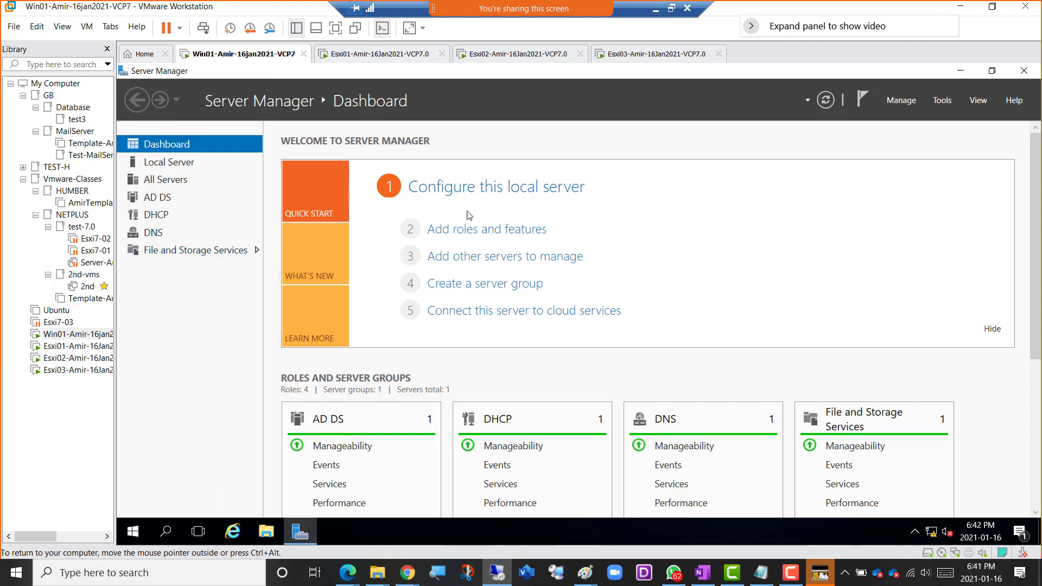
click(941, 101)
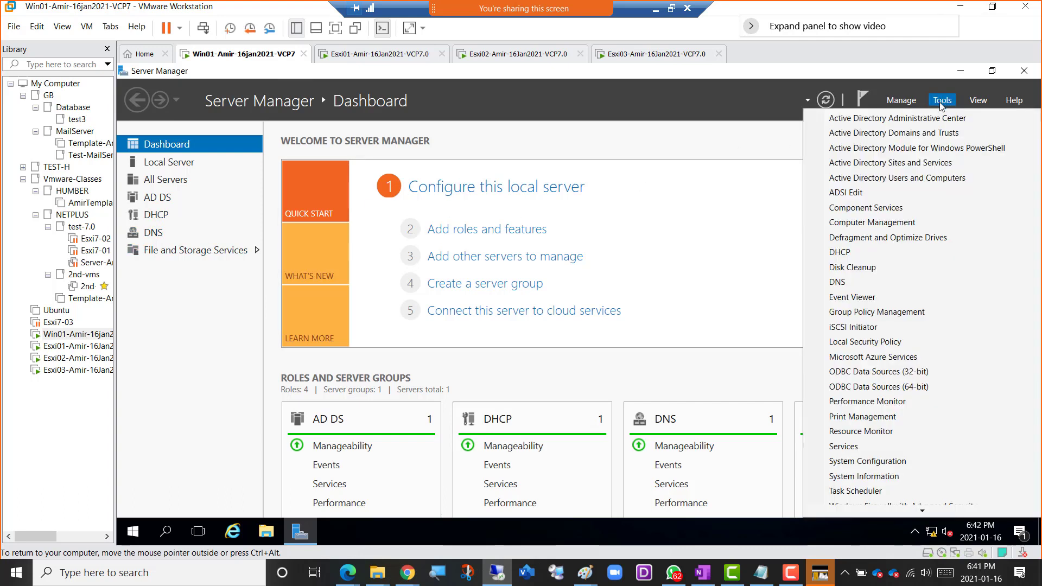
click(853, 282)
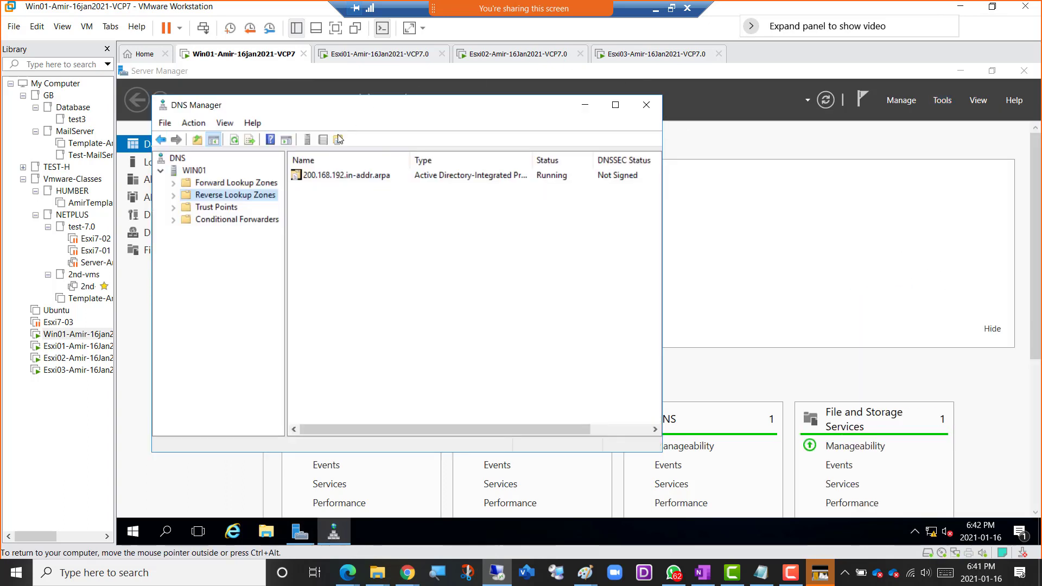
click(223, 184)
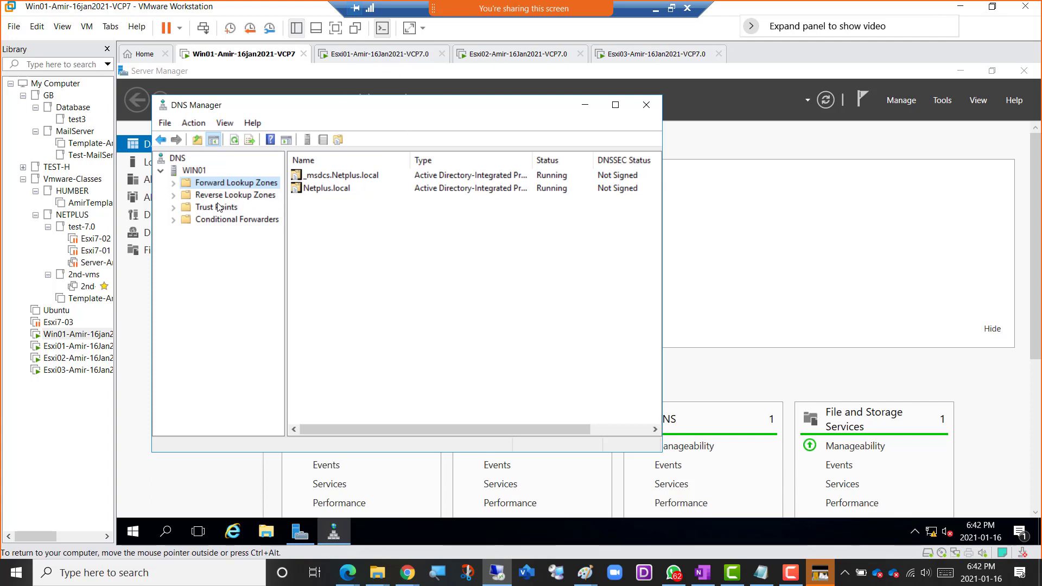
double_click(228, 186)
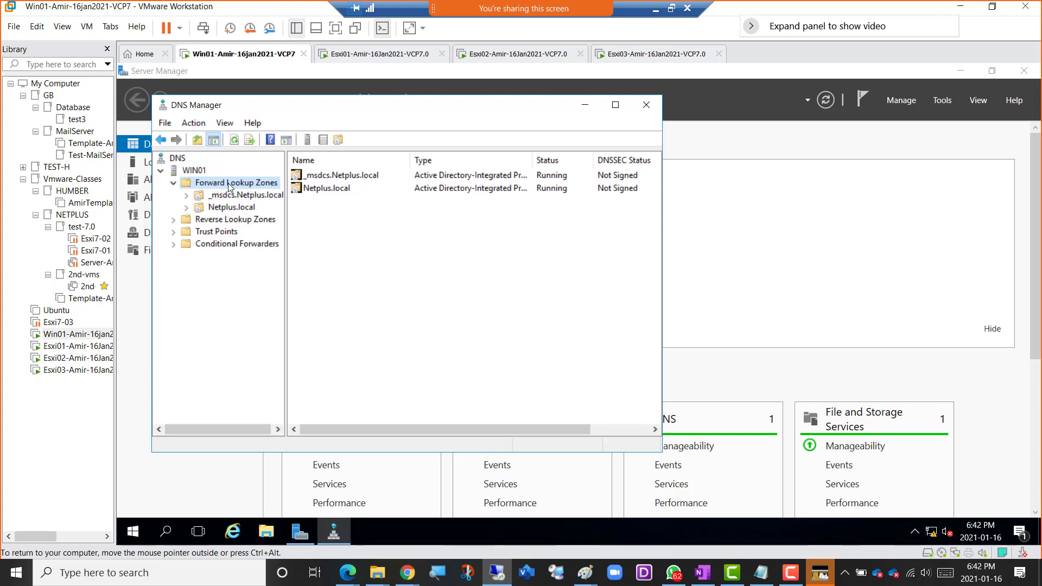
click(242, 209)
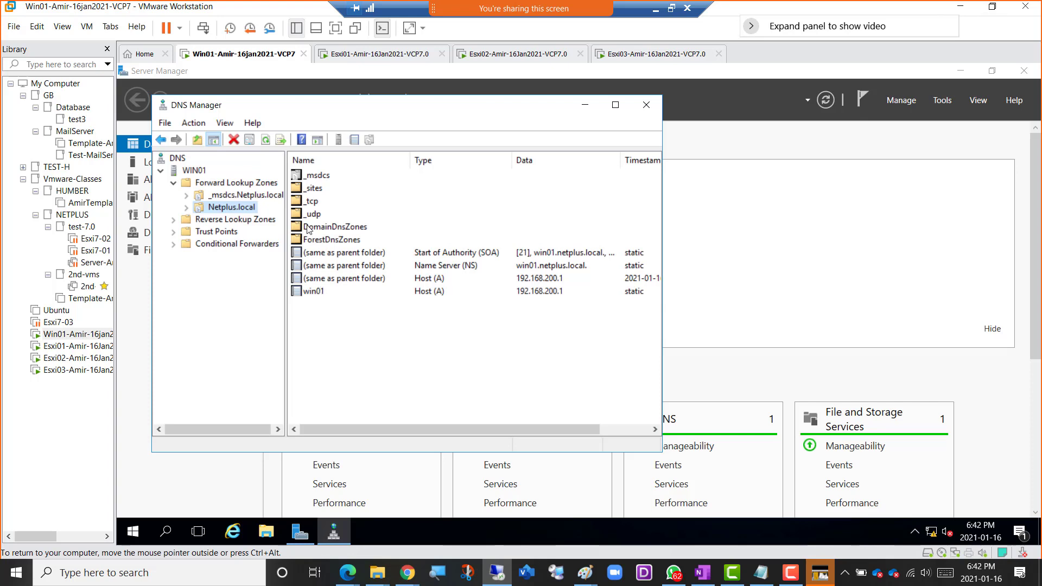
Start a new host (A or AAAA) record in the Netplus.local zone with the name Esxi01.
right_click(242, 212)
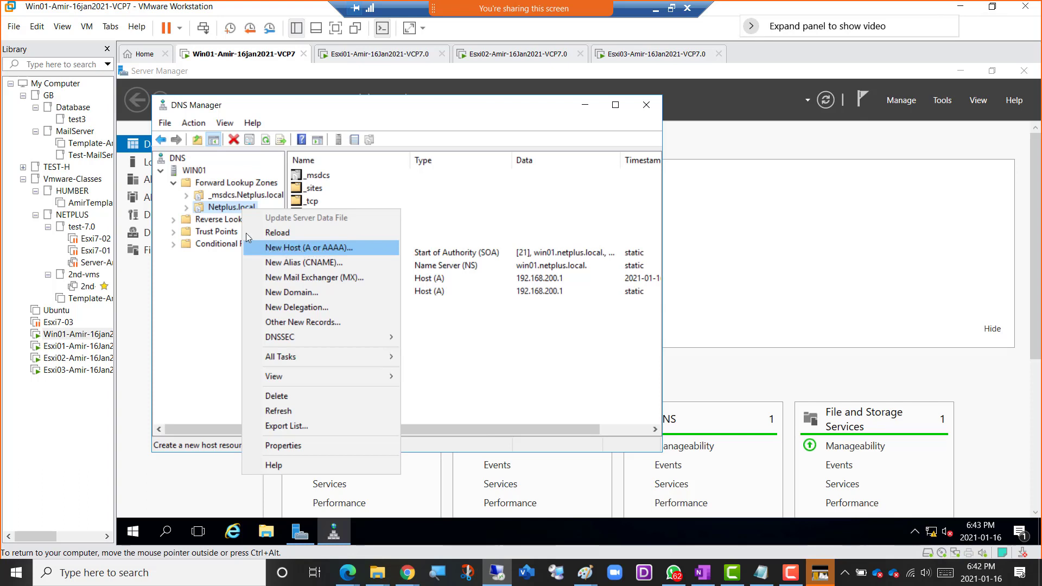
click(299, 249)
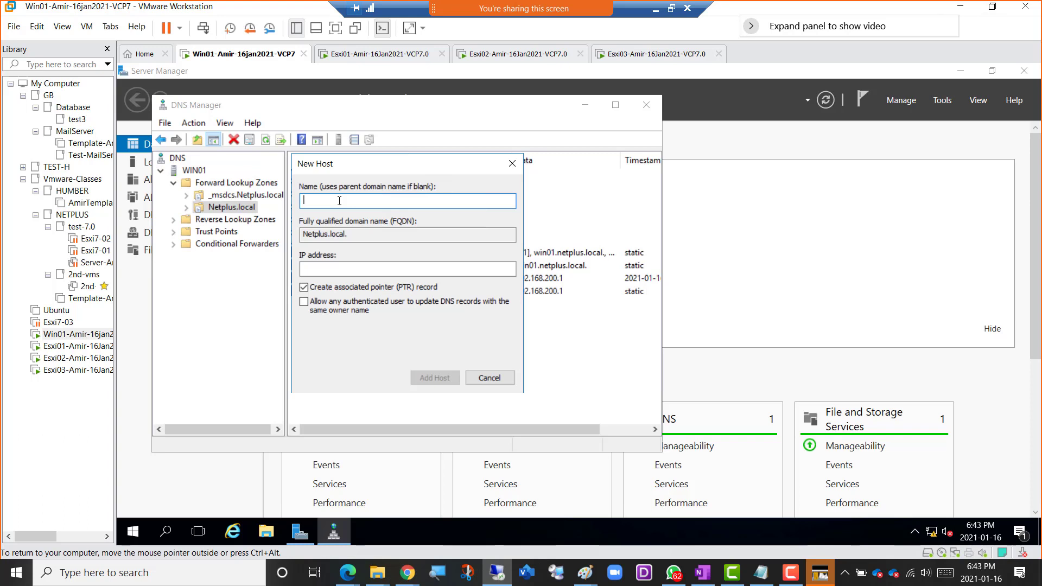
text(Esxi01)
key(ctrl+alt)
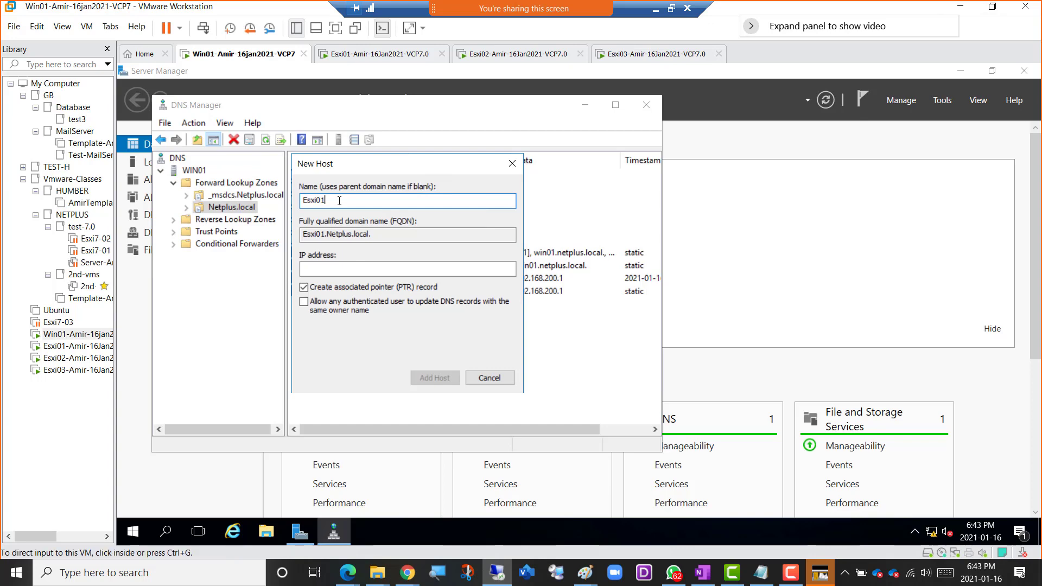
Exit the Esxi01 console to its start screen to check the hostname and IP address, and return to Win01.
click(377, 54)
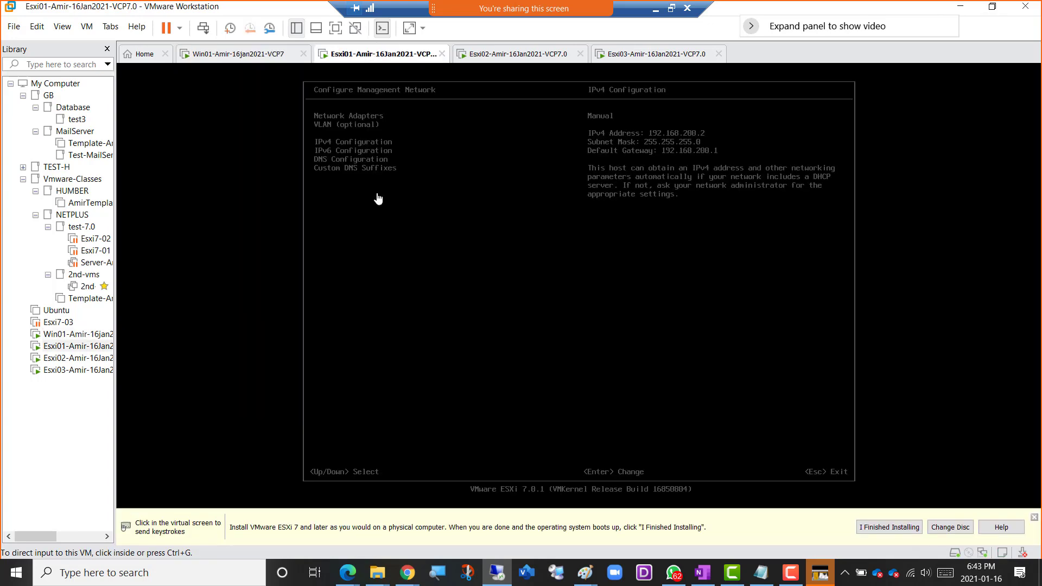
click(524, 221)
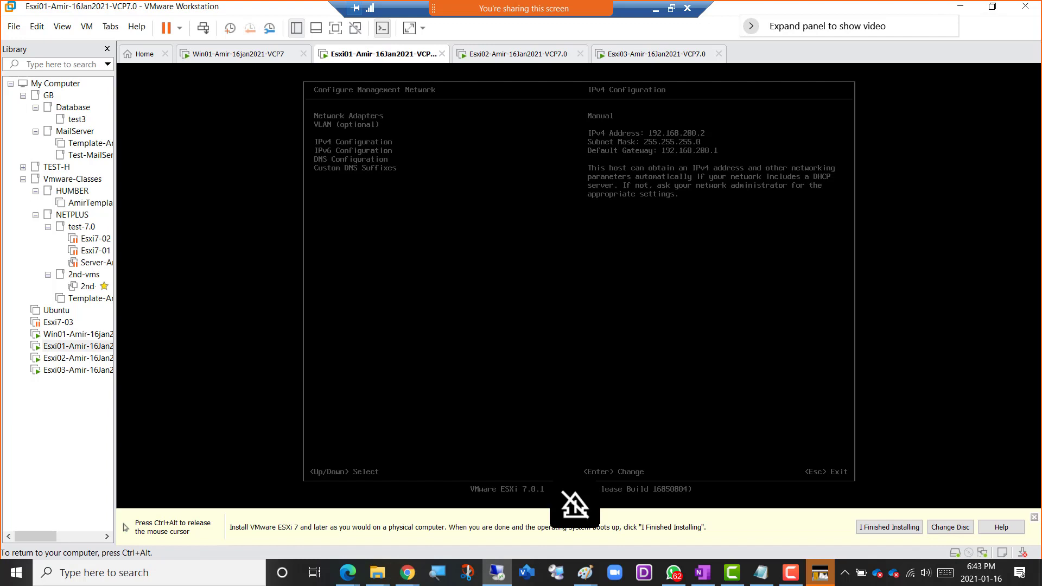
key(Escape)
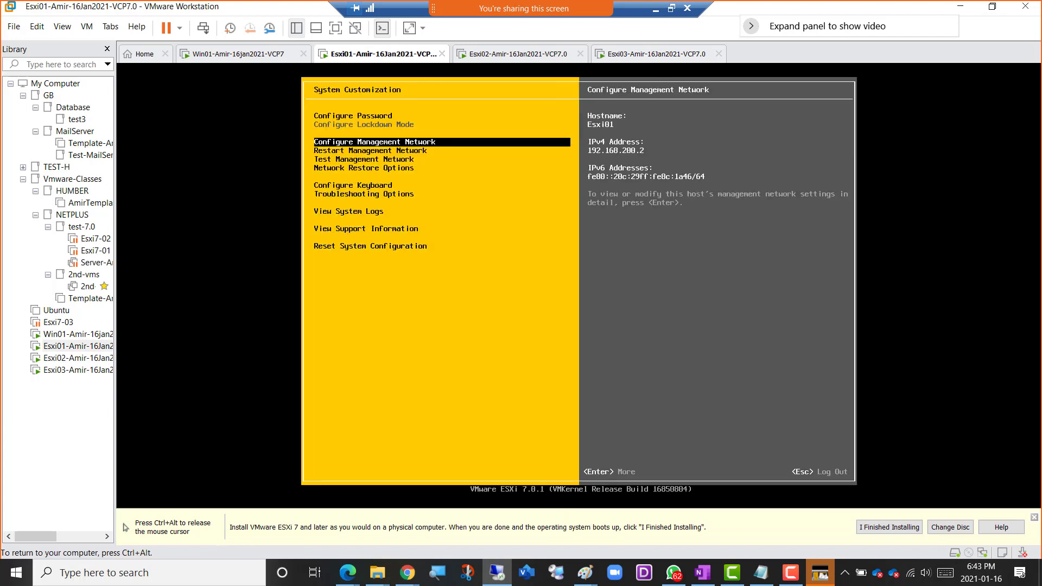
key(Escape)
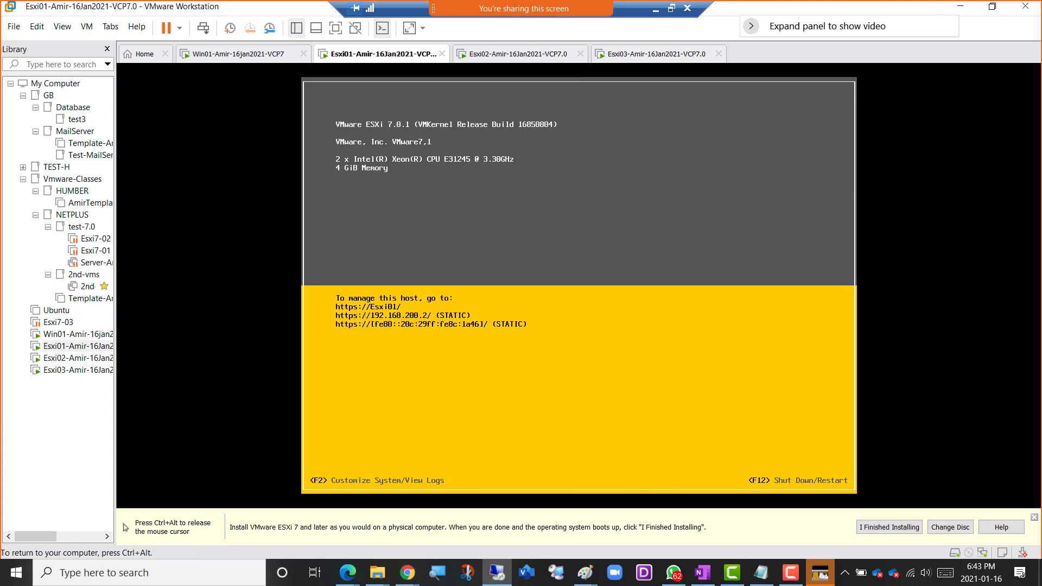
key(ctrl+alt)
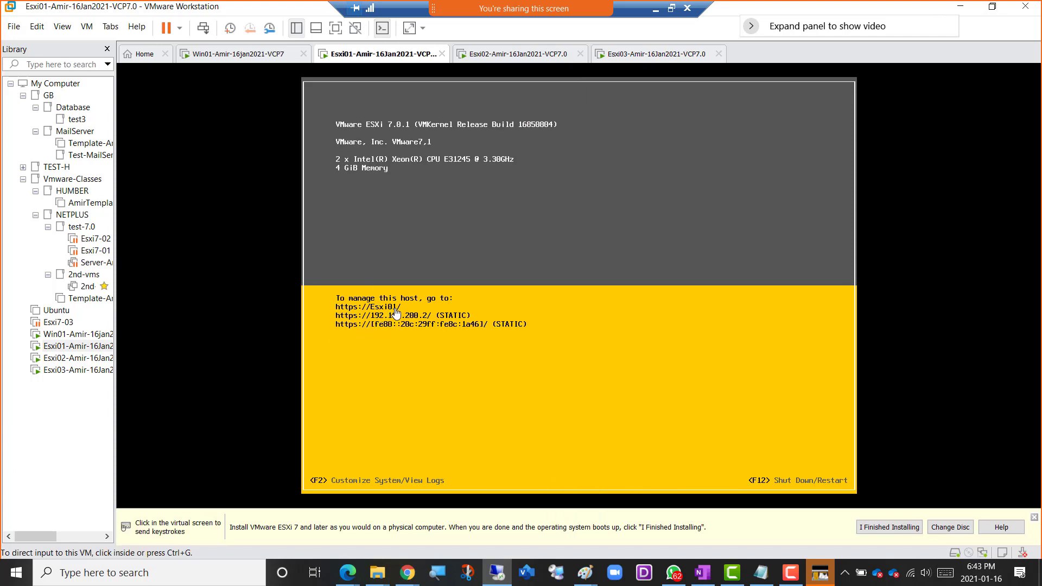
click(234, 57)
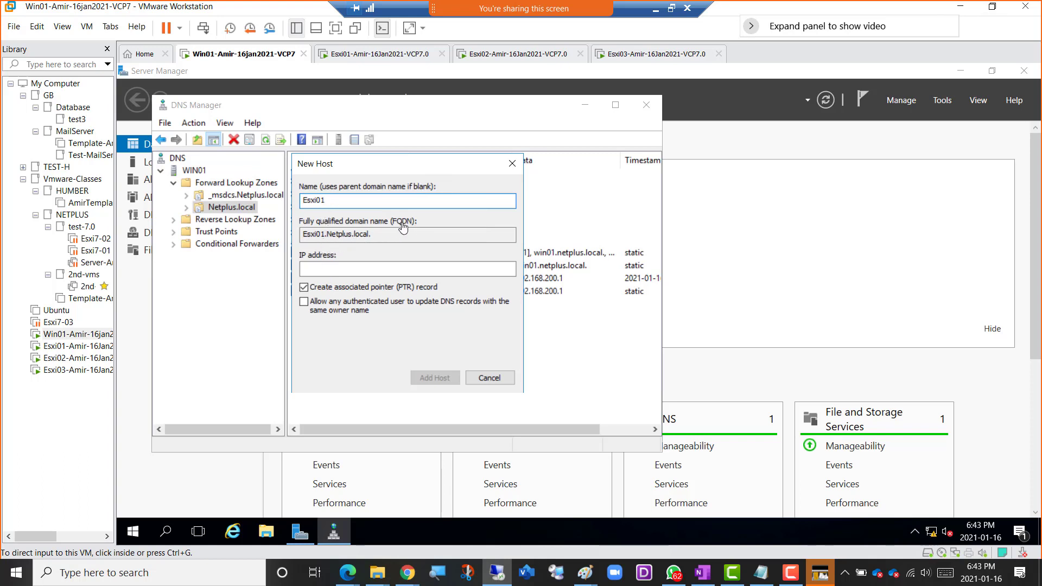
Set the Esxi01 record's IP address to 192.168.200.2 and add the host with its associated PTR record.
click(317, 270)
click(321, 266)
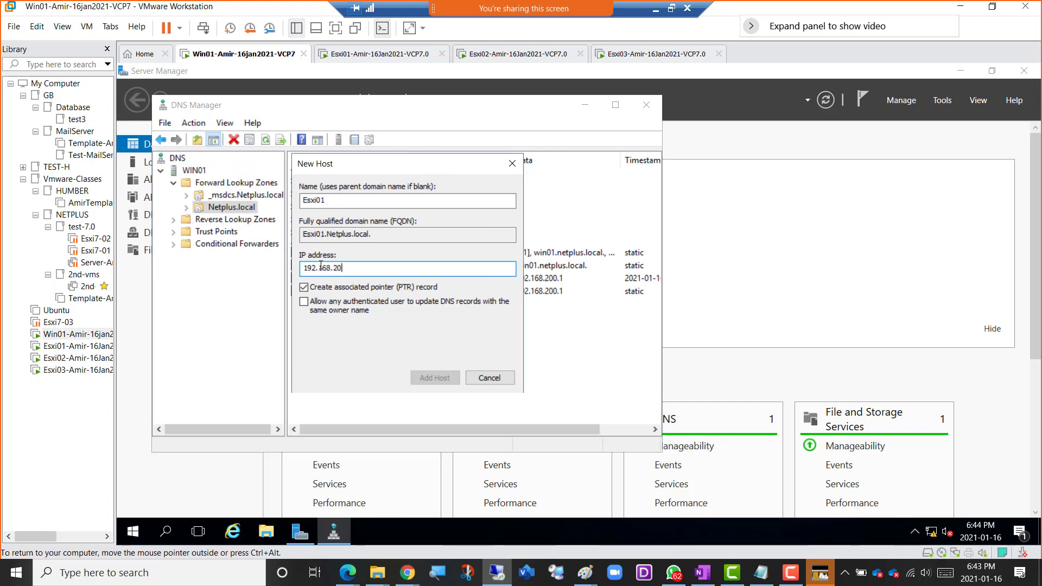
text(2)
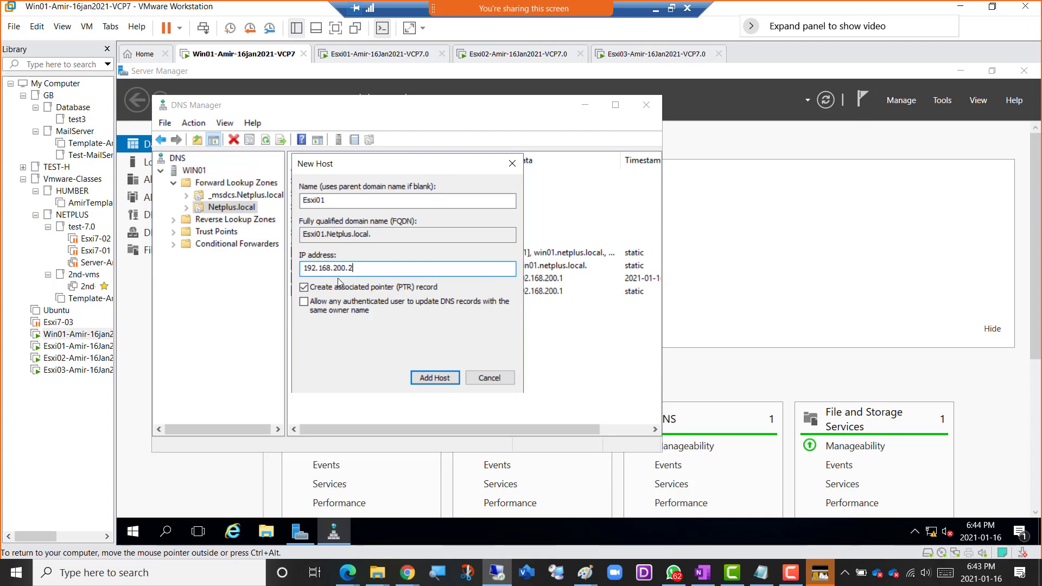
click(352, 59)
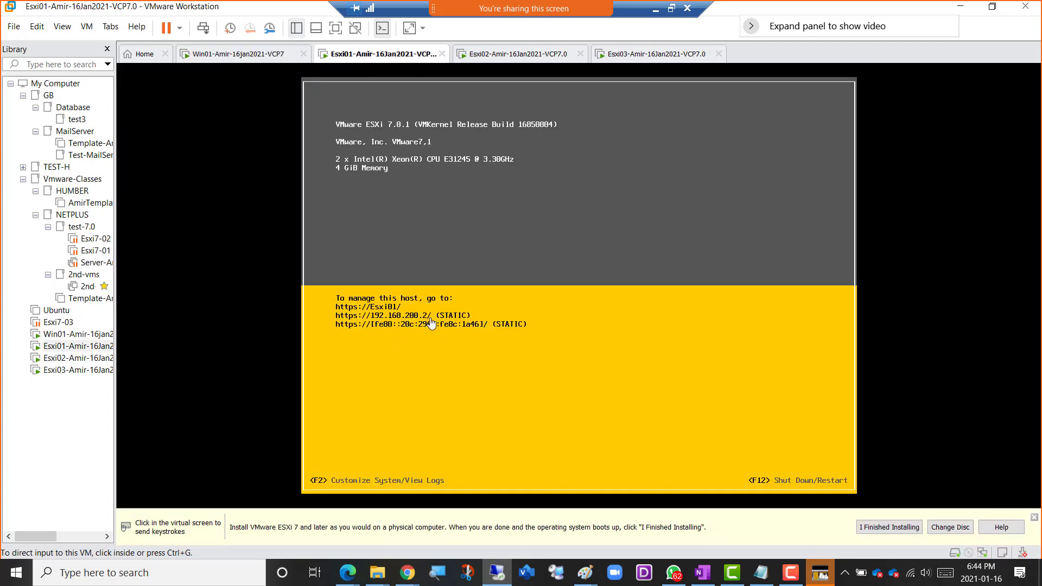
click(244, 57)
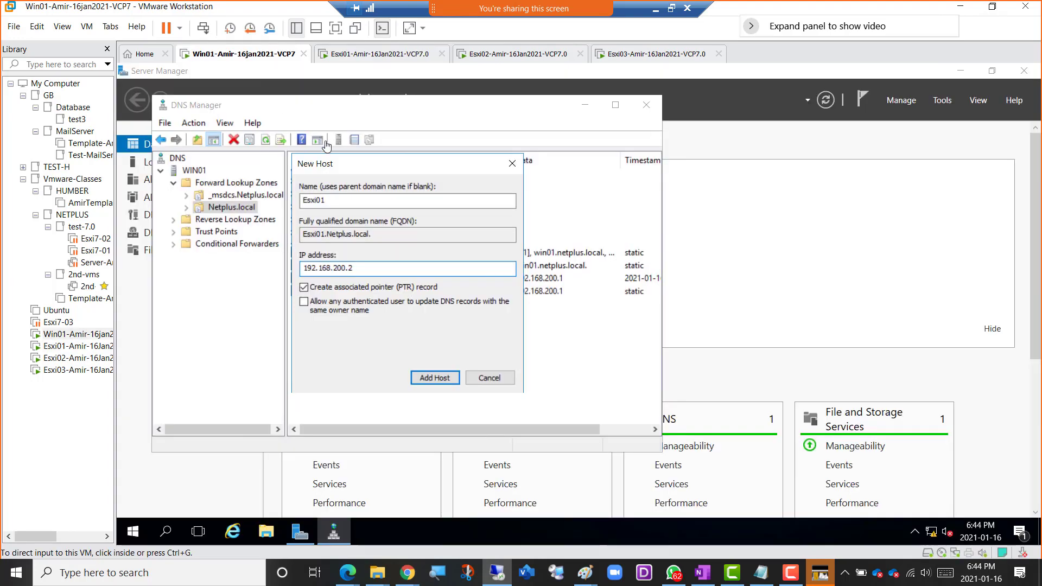
click(426, 380)
click(426, 380)
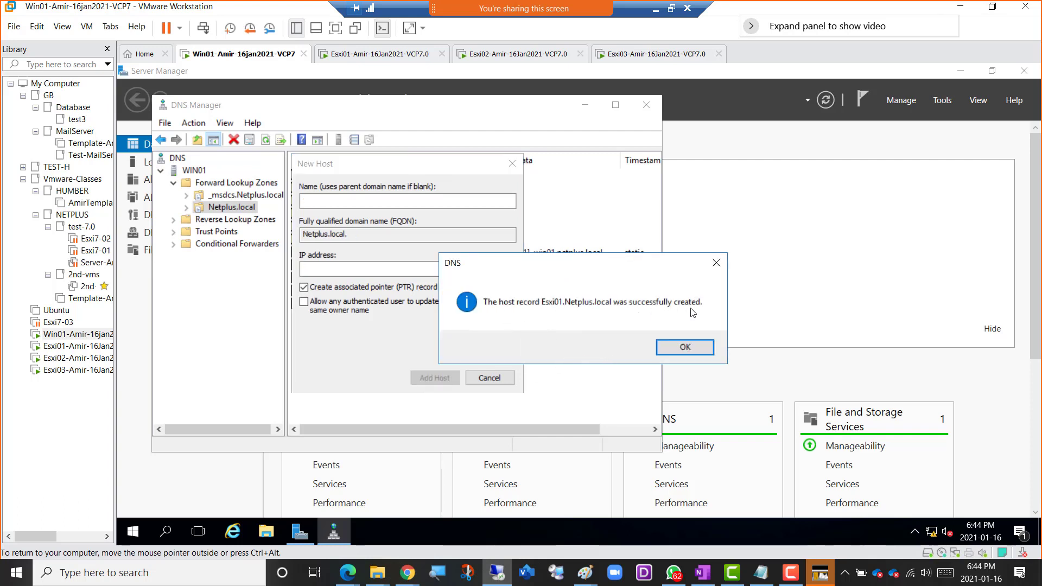
click(695, 348)
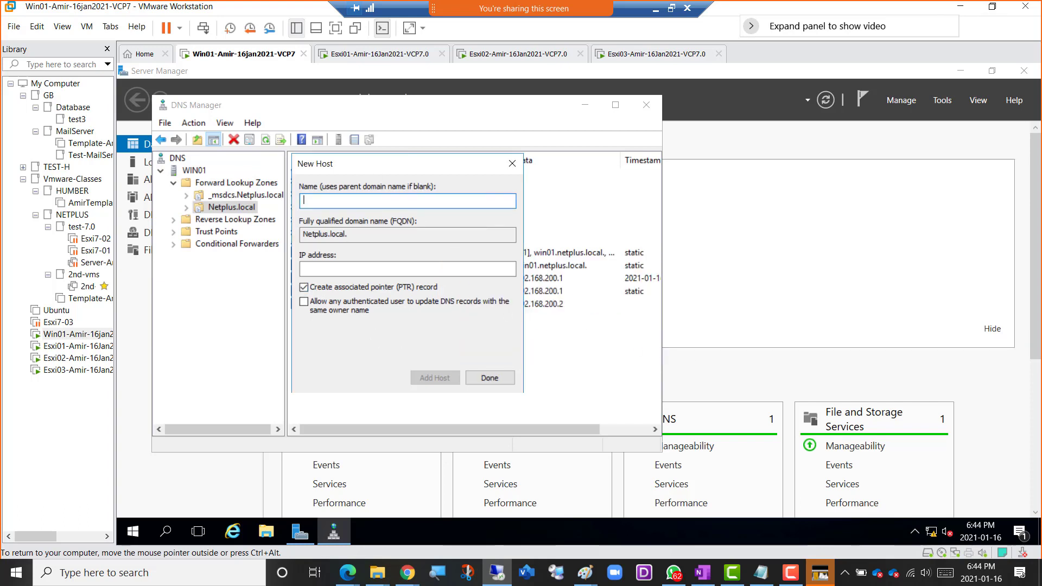
Move the New Host dialog clear of the record names and name the next host Esxi02.
drag(367, 166, 467, 166)
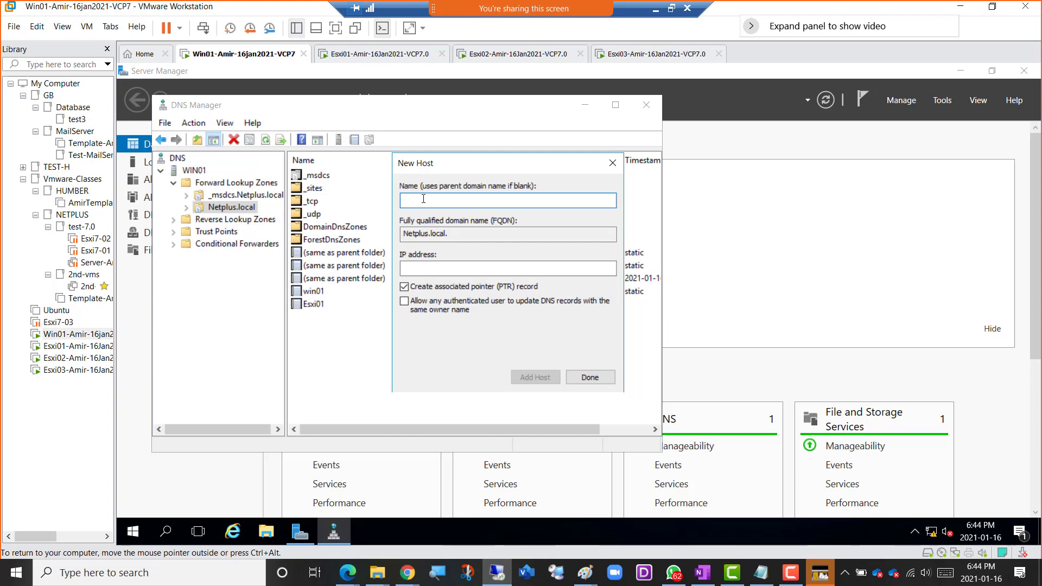
text(Esxi02)
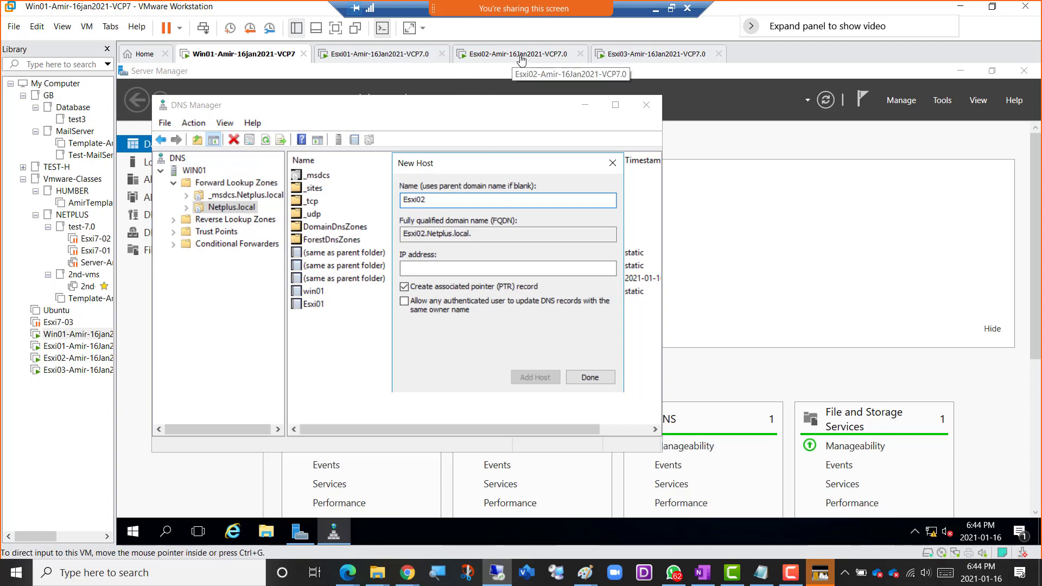
Log out of the Esxi02 console to check its hostname and IP address on the start screen, and return to Win01.
click(505, 57)
click(489, 301)
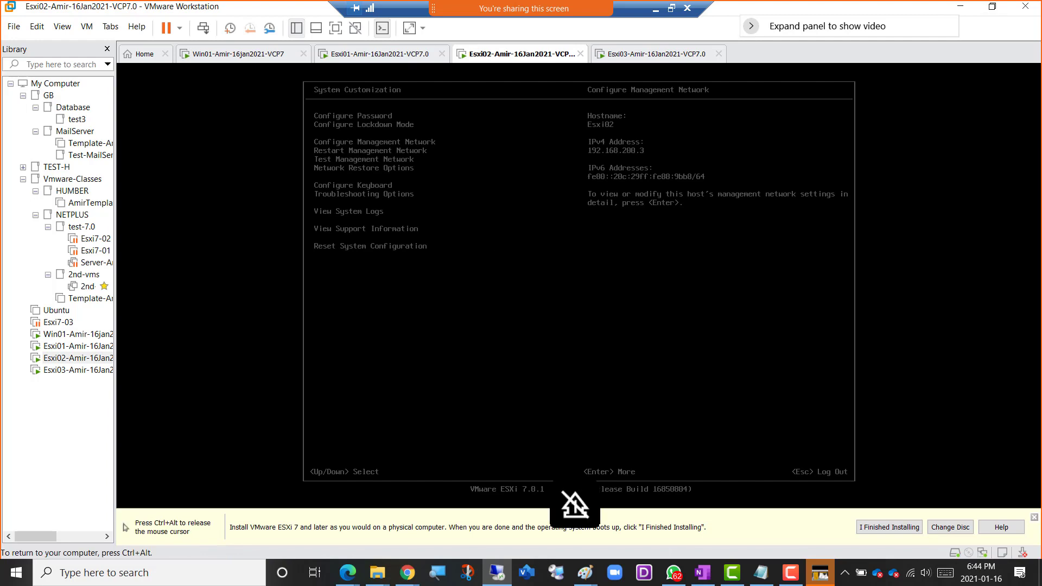
key(Escape)
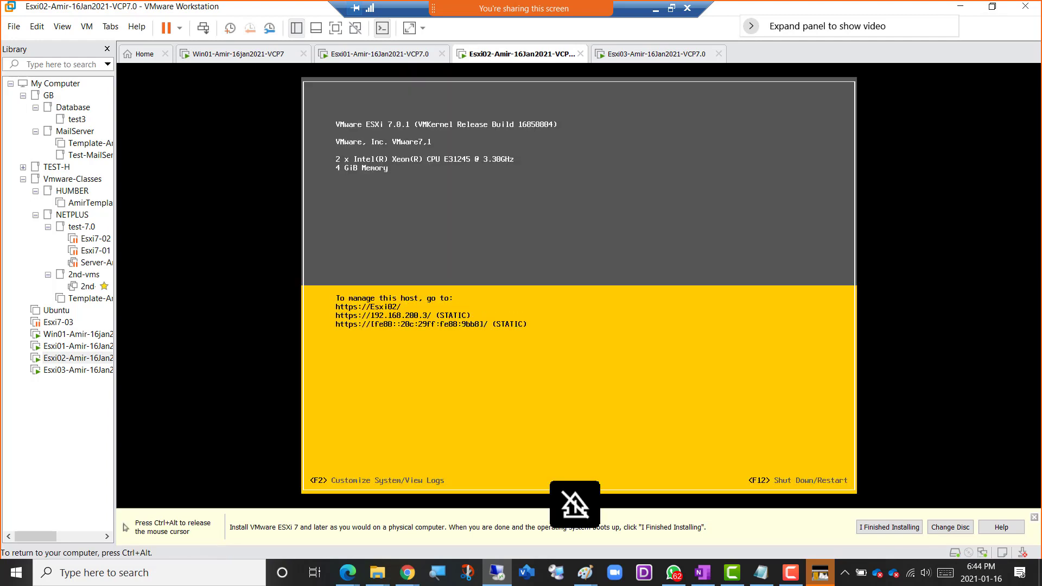
key(ctrl+alt)
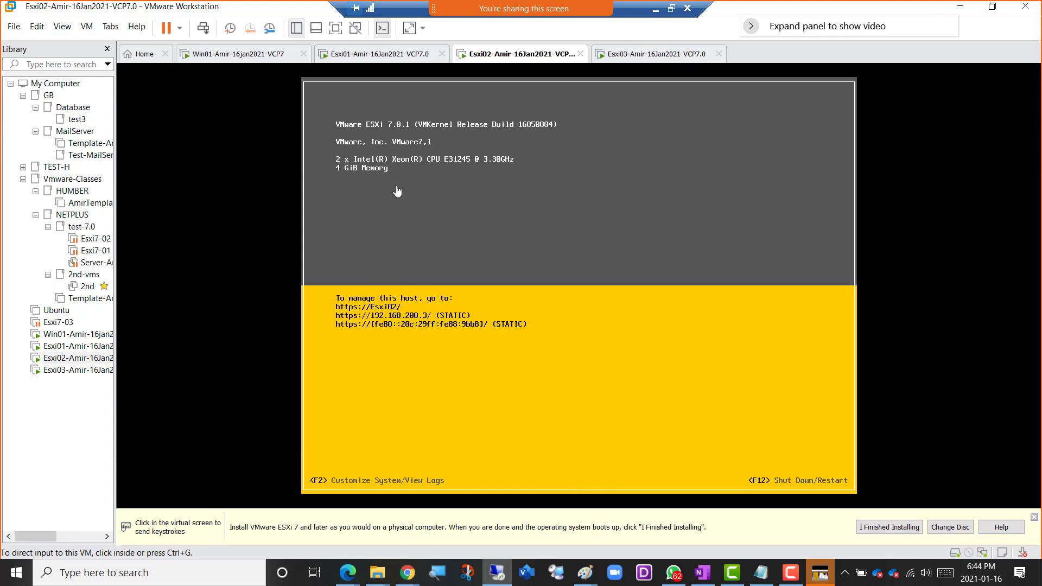
click(252, 56)
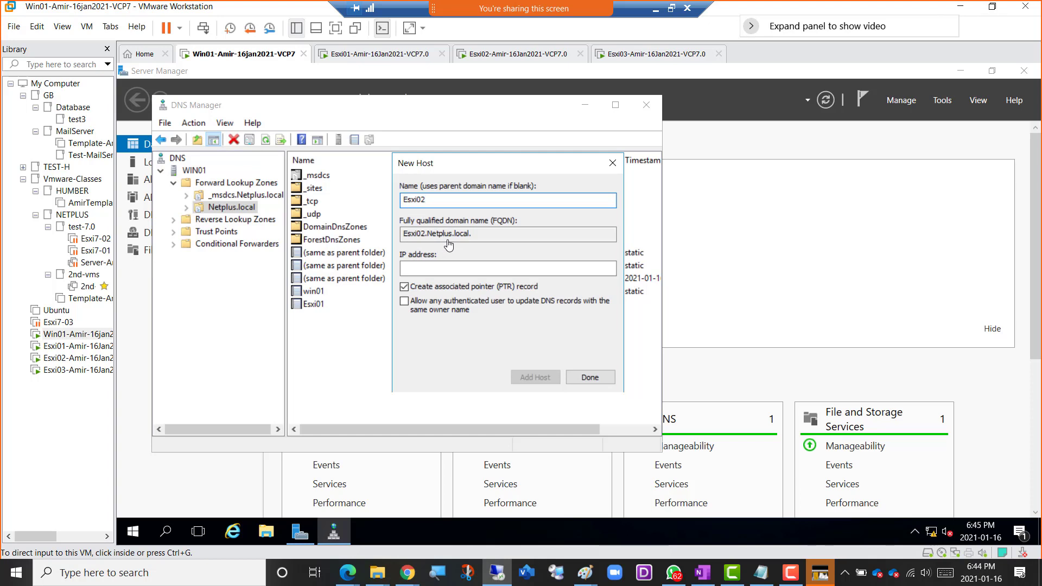
Set the Esxi02 record's IP address to 192.168.200.3 and add the host with its associated PTR record.
click(424, 270)
click(425, 269)
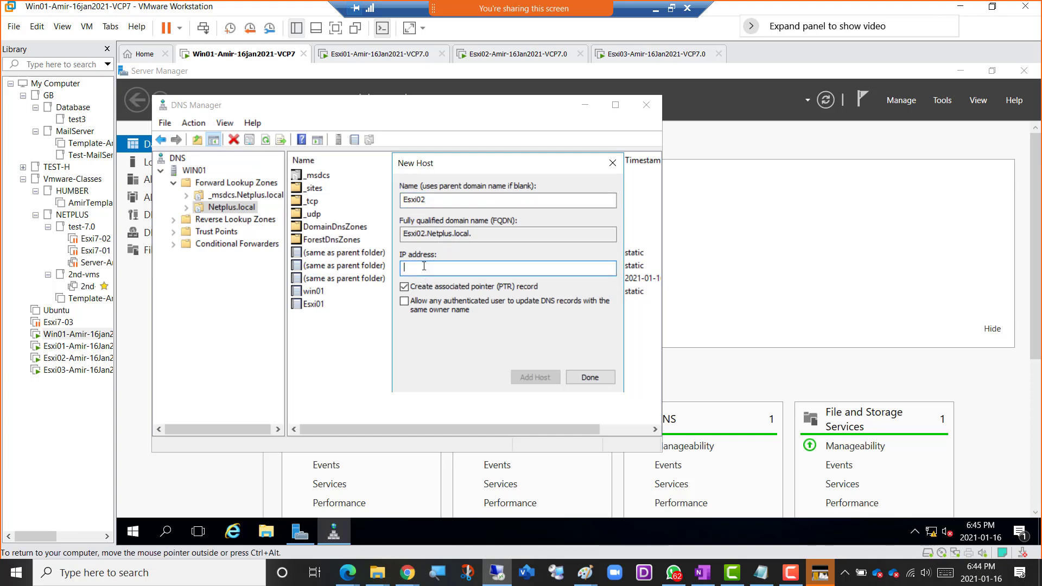
text(192.168.200.3)
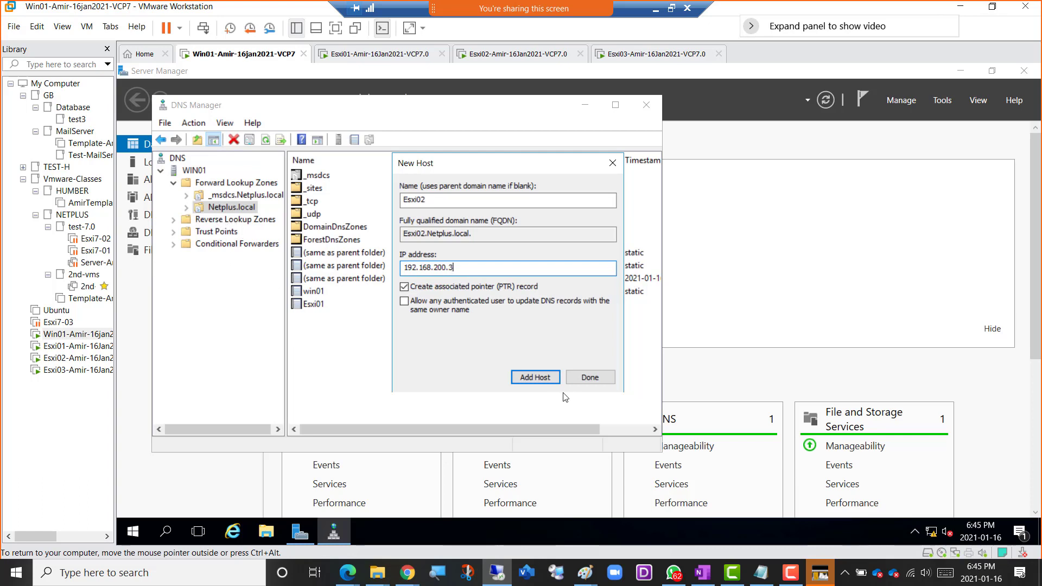
click(534, 378)
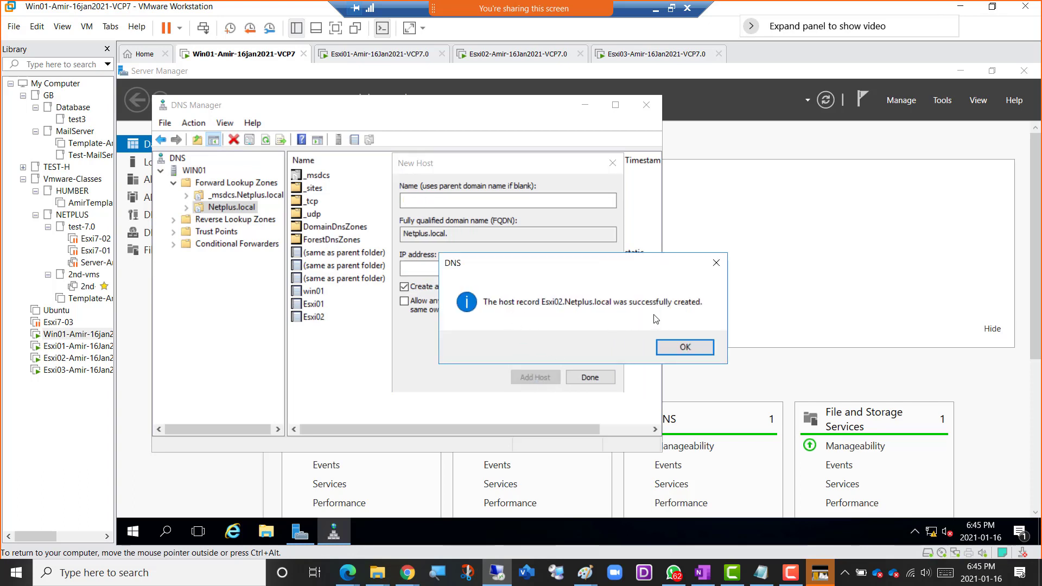
click(685, 348)
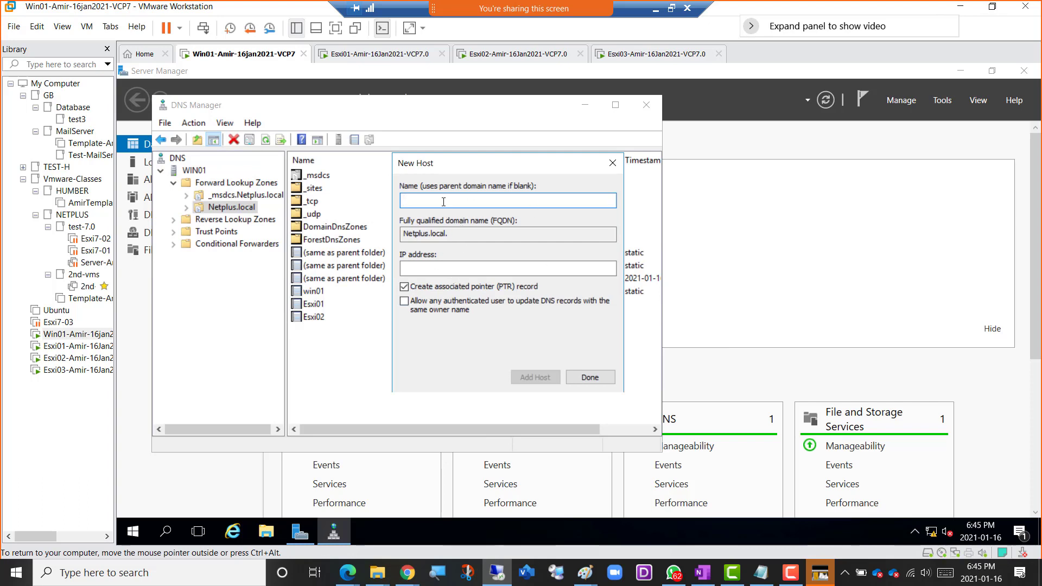
Name the next host Esxi03 and check its IP address on the Esxi03 console's start screen, returning to Win01.
text(Es)
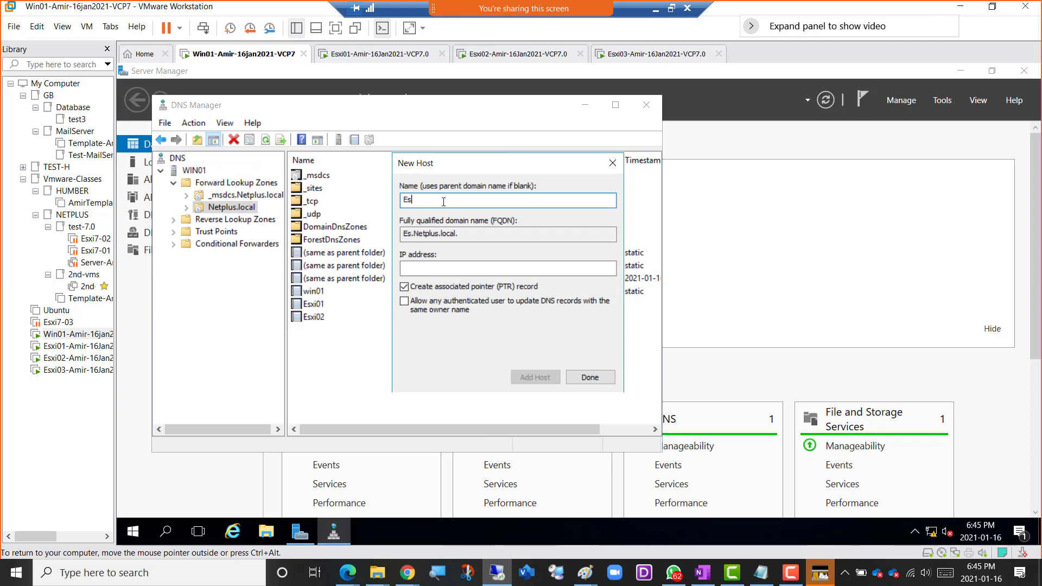
text(xi03)
click(628, 54)
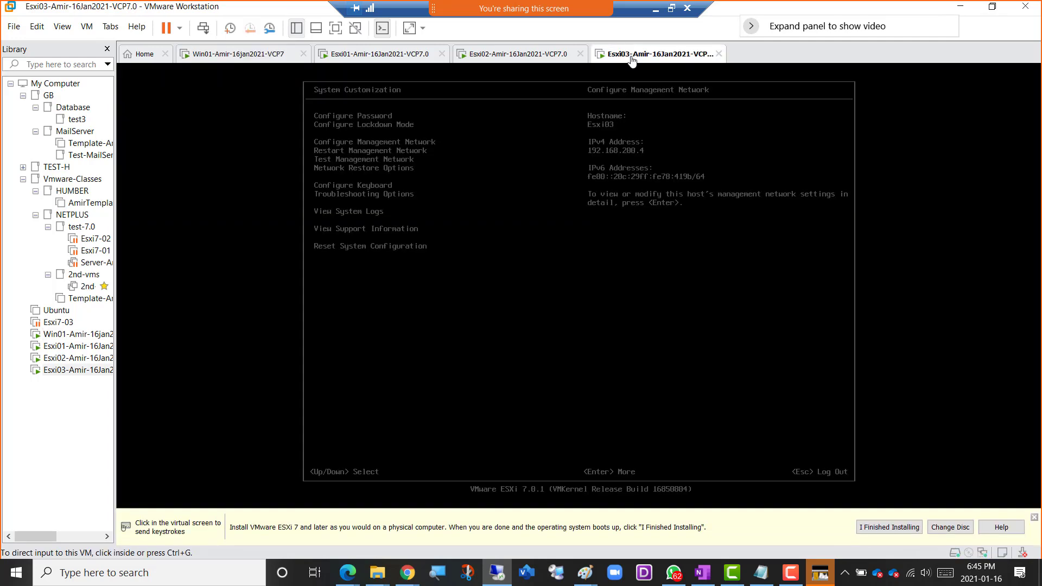
click(448, 213)
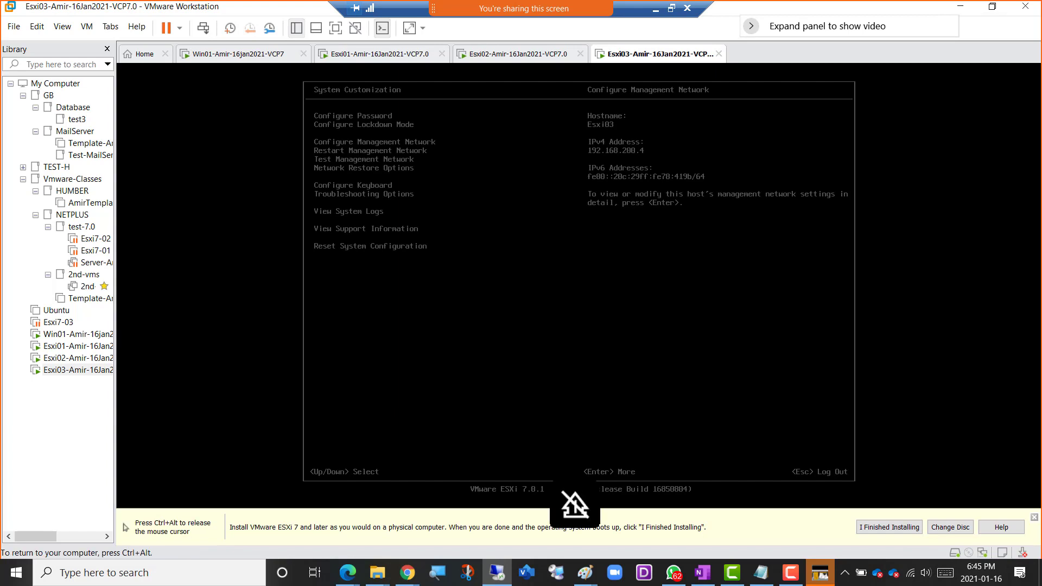
key(Escape)
key(ctrl+alt)
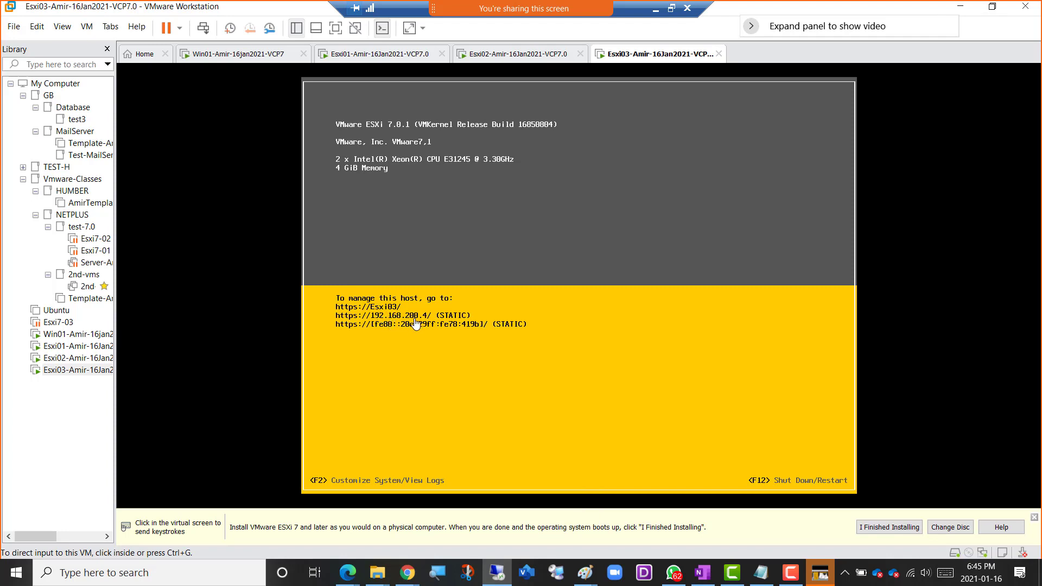
click(241, 61)
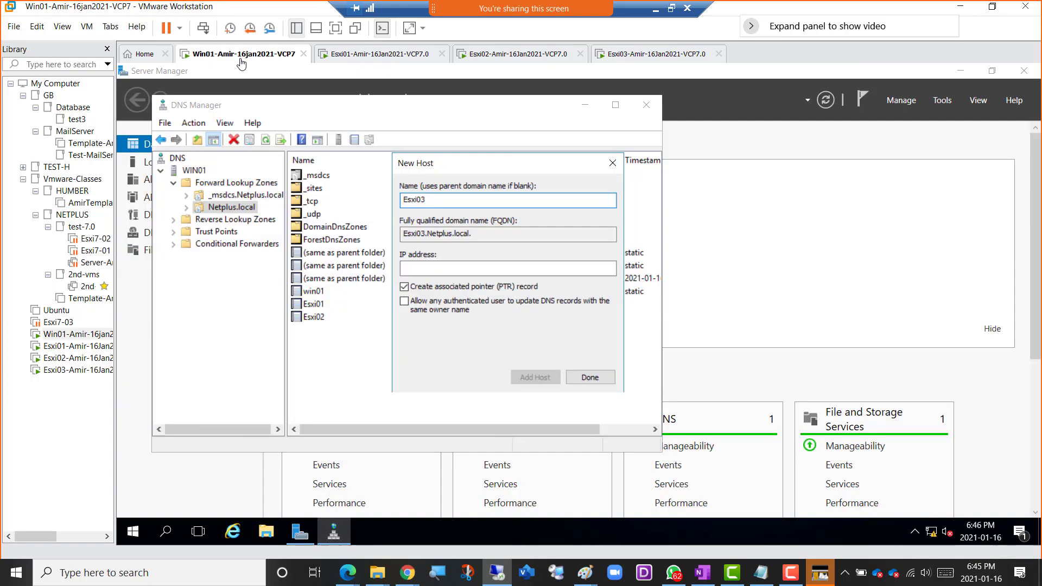
Set the Esxi03 record's IP address to 192.168.200.4, add the host with its associated PTR record, and finish adding hosts.
click(444, 267)
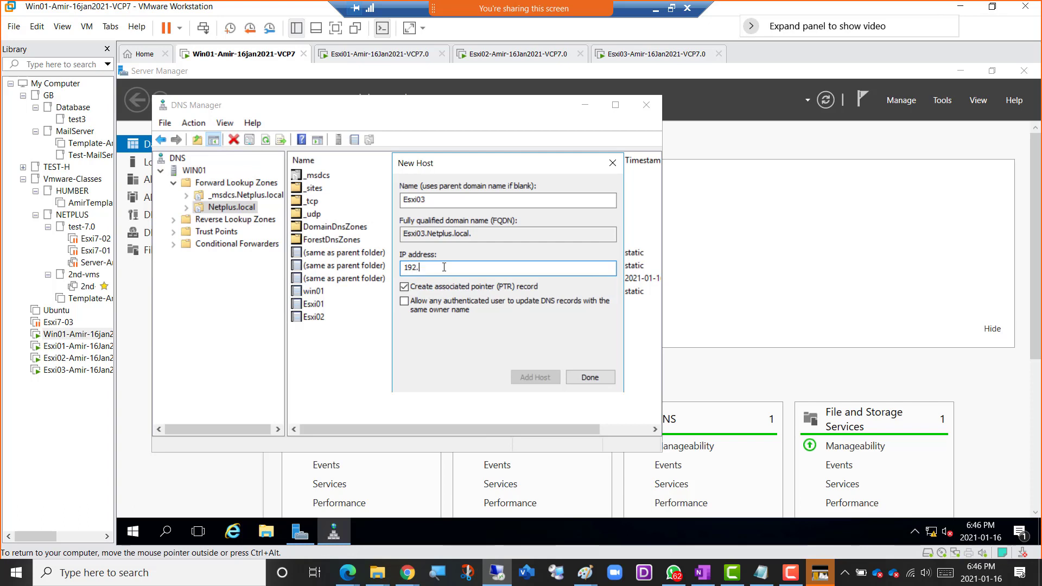
text(168.200.)
text(4)
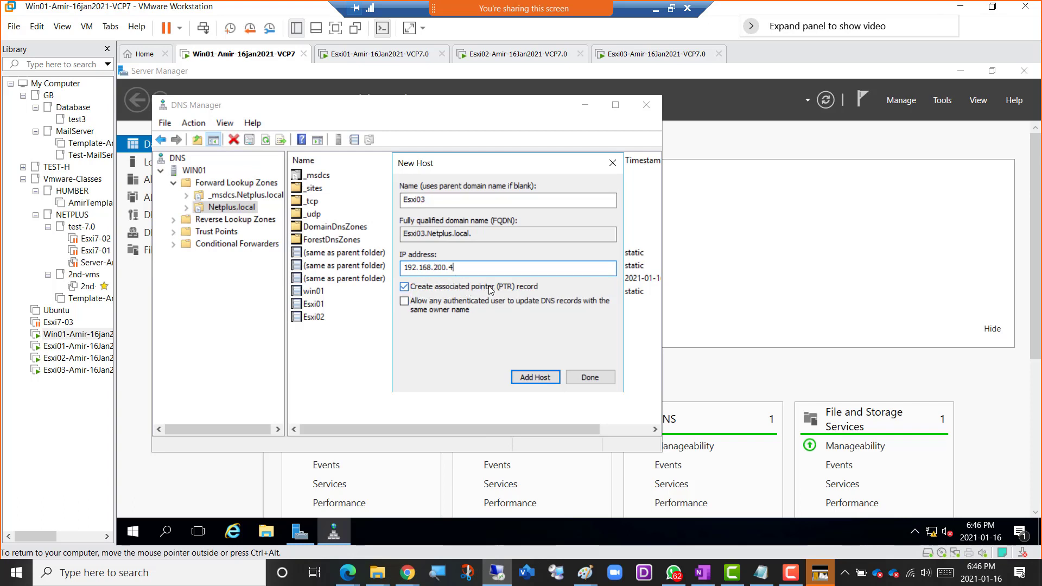
click(527, 380)
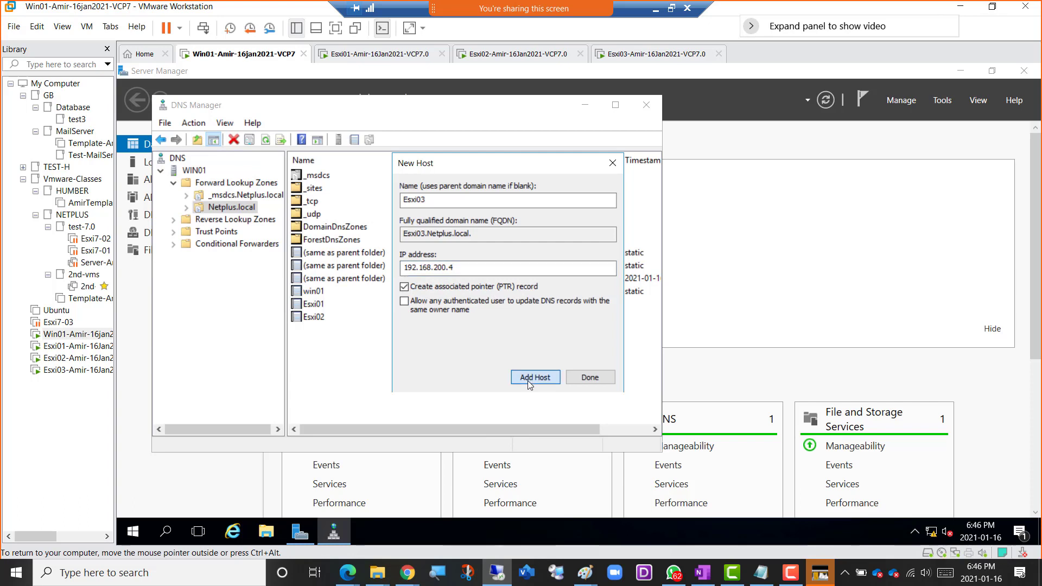
click(669, 346)
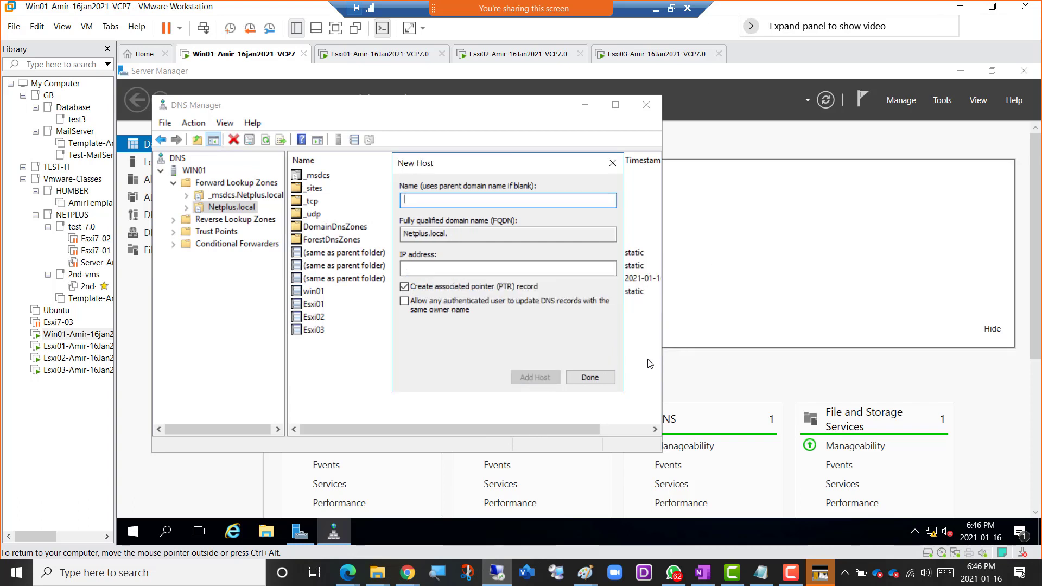
click(590, 379)
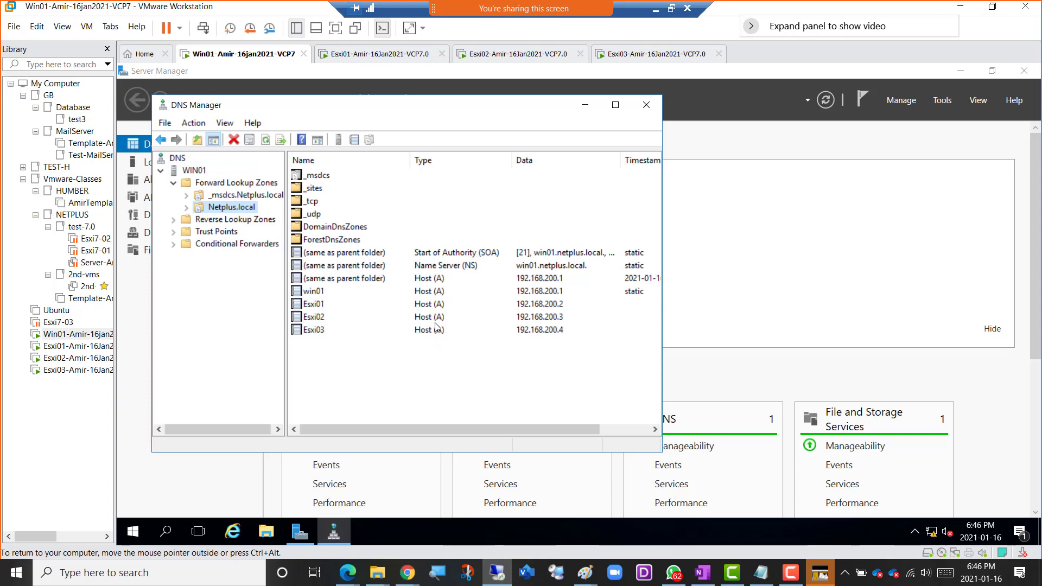
Check the three ESXi hosts' PTR records in the 200.168.192.in-addr.arpa reverse lookup zone and close DNS Manager.
click(210, 223)
double_click(213, 224)
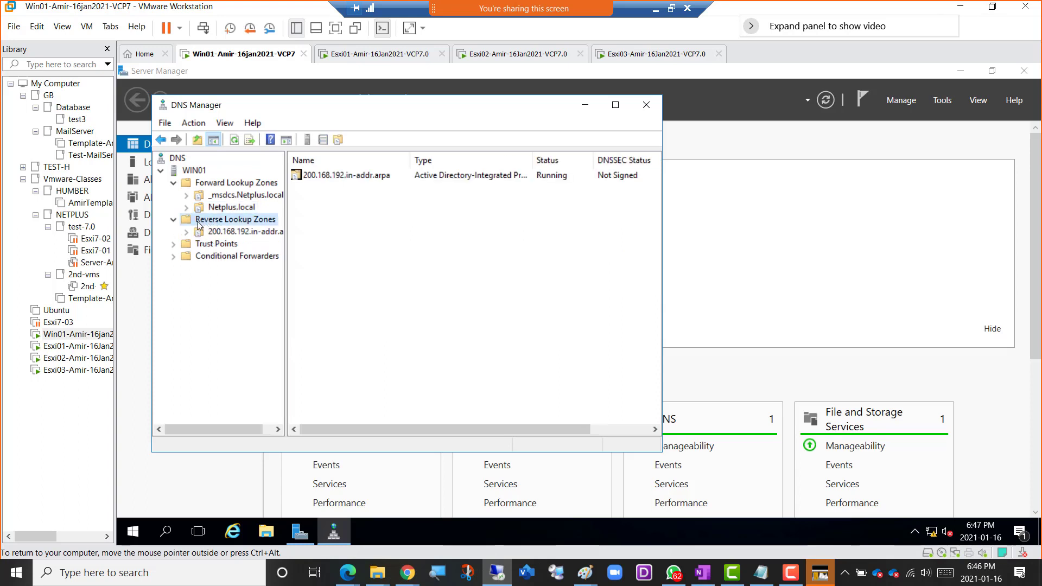
click(224, 237)
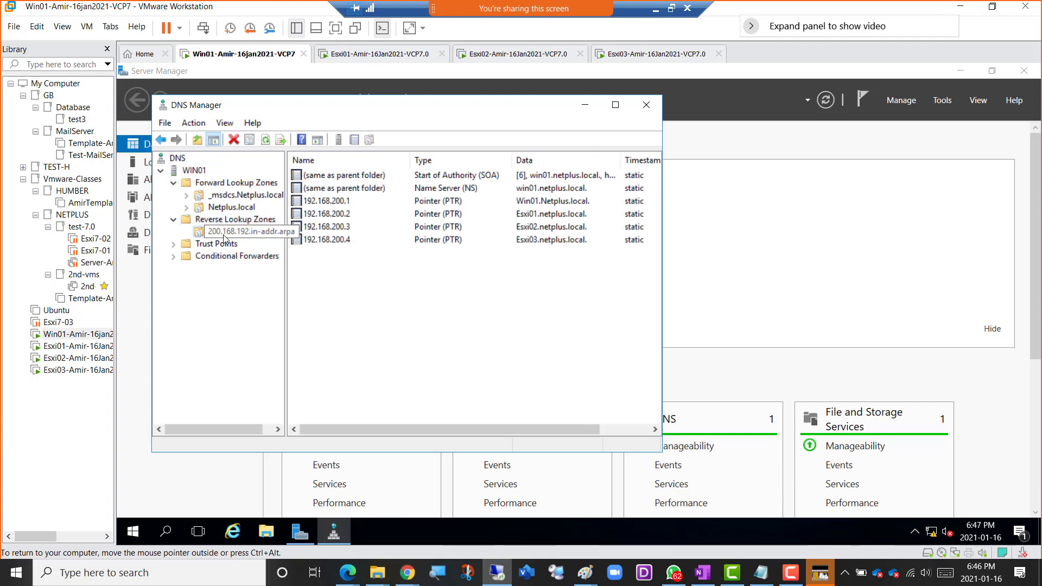
click(342, 217)
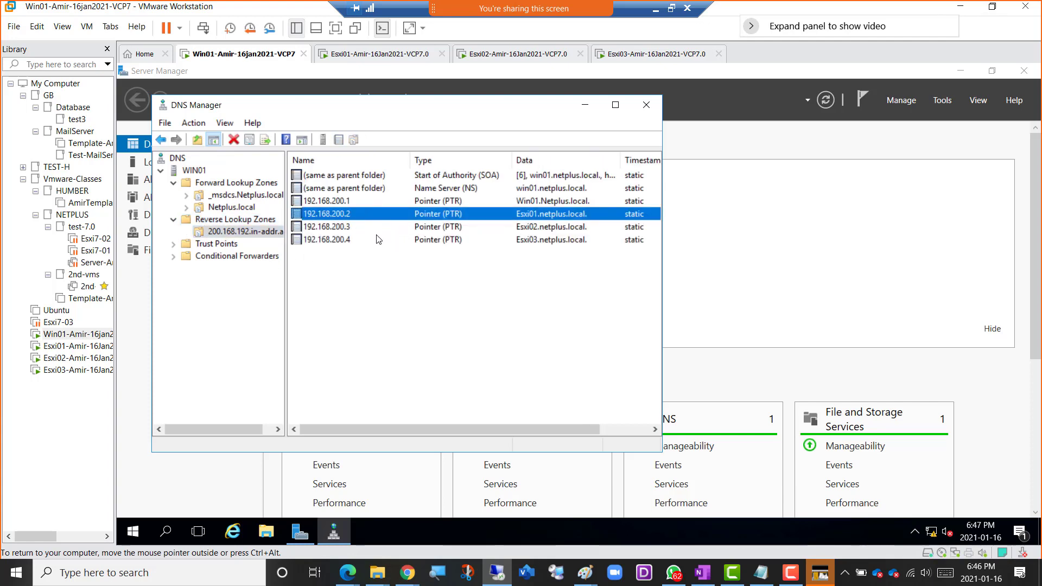
click(338, 228)
click(346, 241)
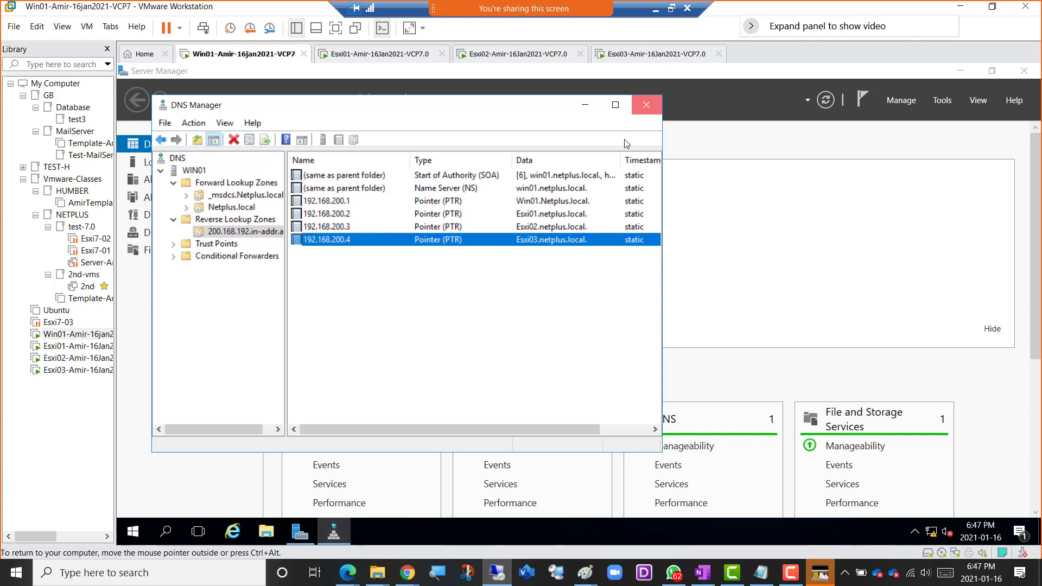
click(646, 105)
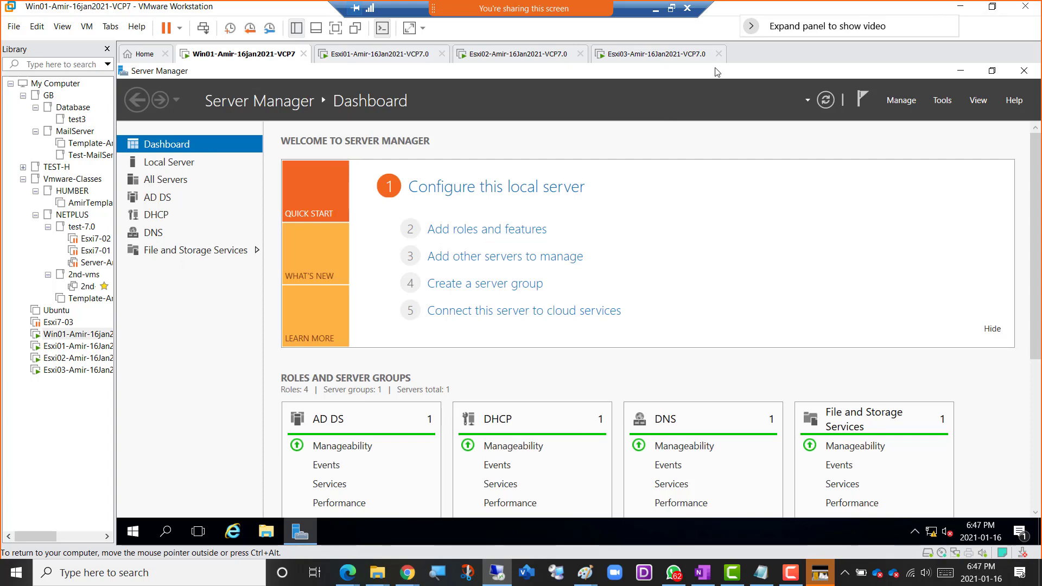
Switch to the OneNote class notes and add the bullet "----Next Time--------" below the DNS records item, with an empty sub-bullet under it.
key(alt+Tab)
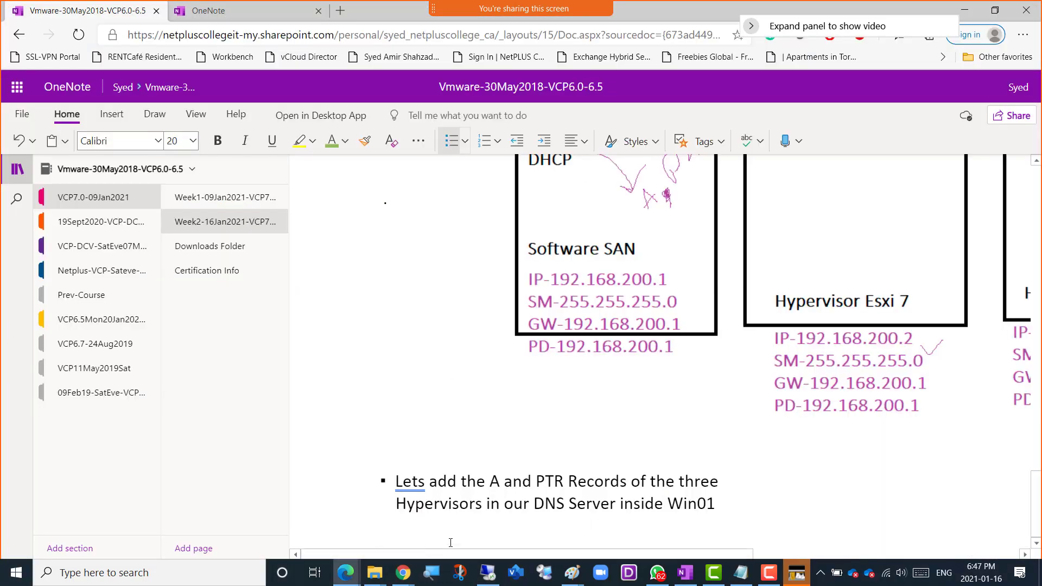
click(721, 499)
key(Return)
text(----Next )
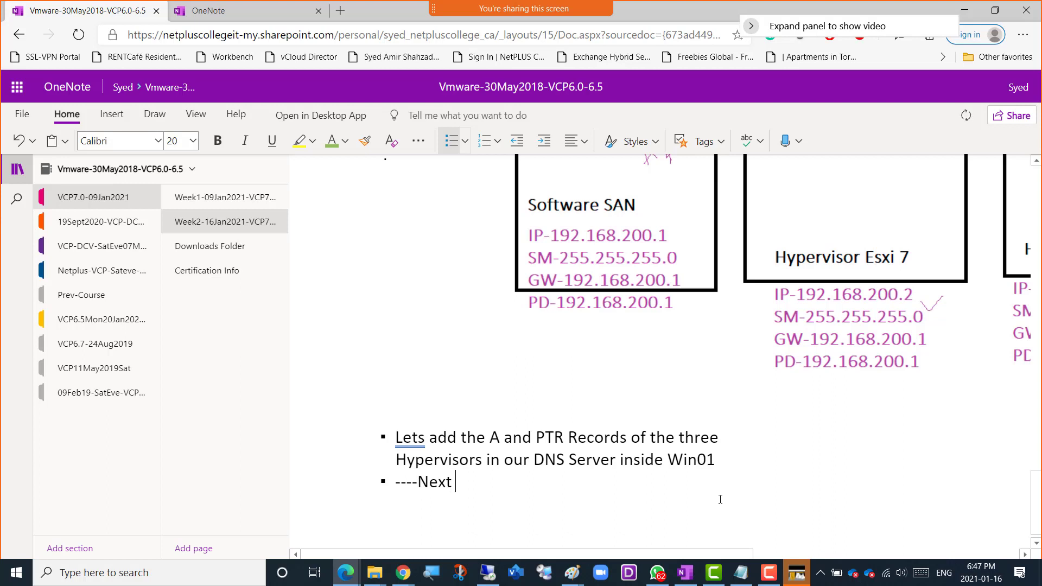
text(Time--------)
key(Return)
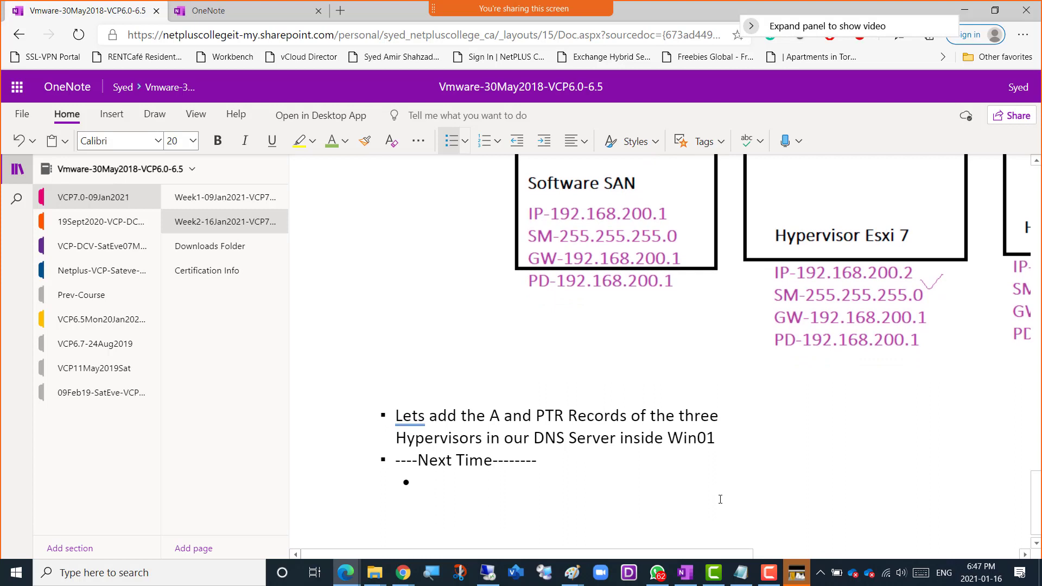
Add the sub-bullets "Install Google Chrome" and "Connect to all hypervisors from the browser" under the Next Time heading.
text(Install Goo)
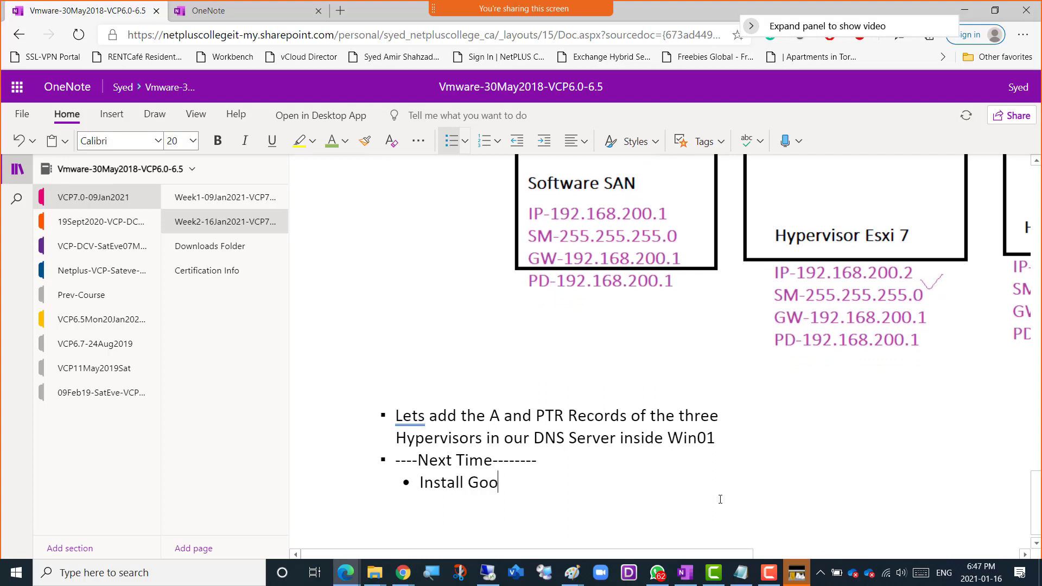
text(gle Chrome)
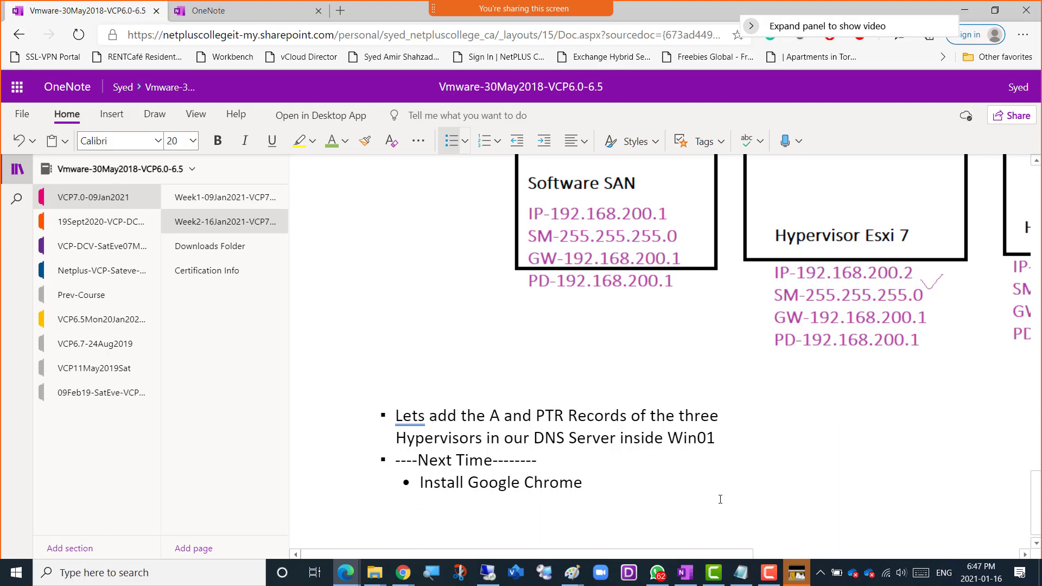
key(Return)
text(onne)
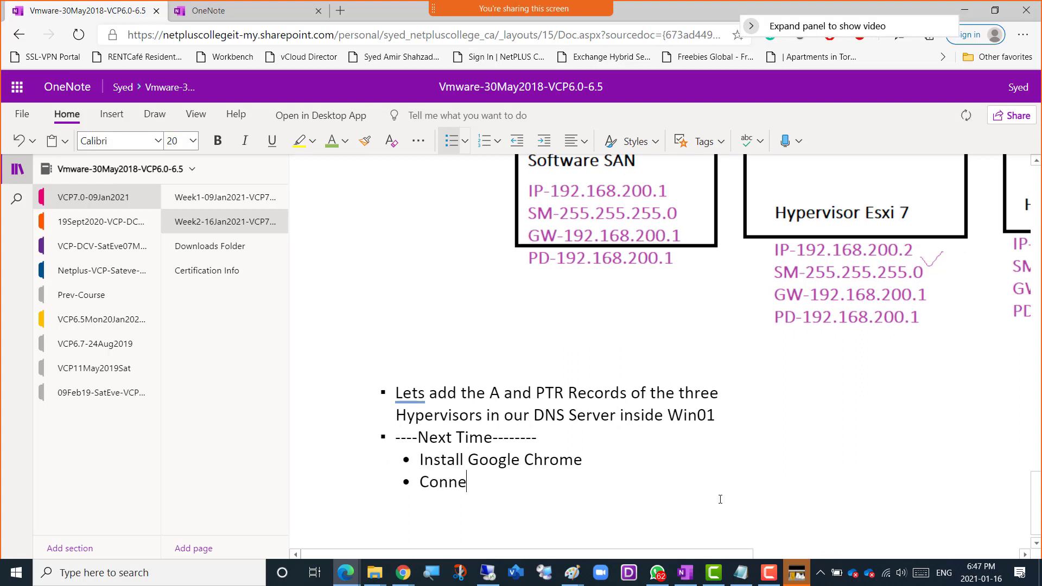
text(ct to all hy)
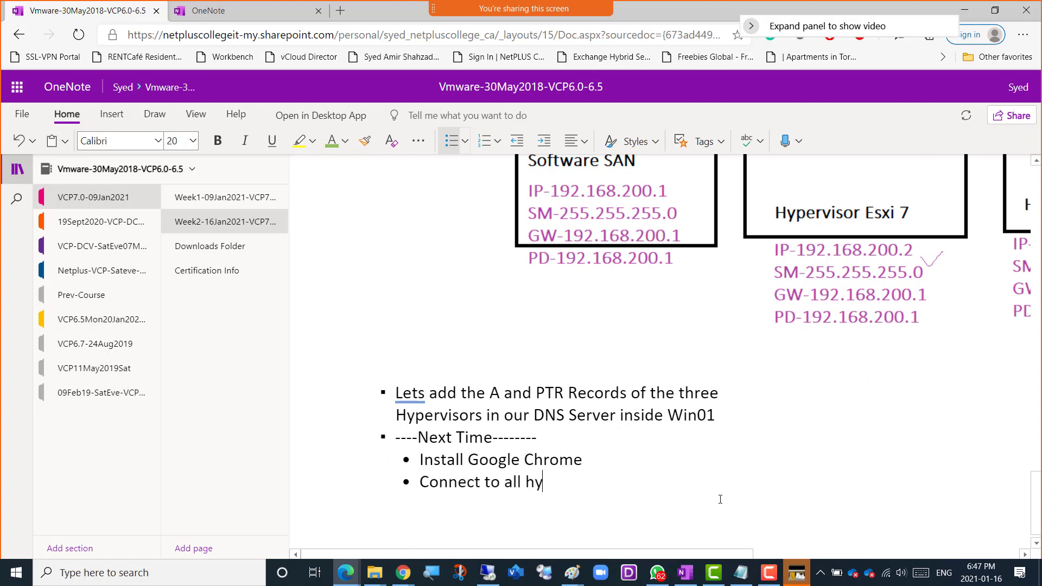
text(pervisors from )
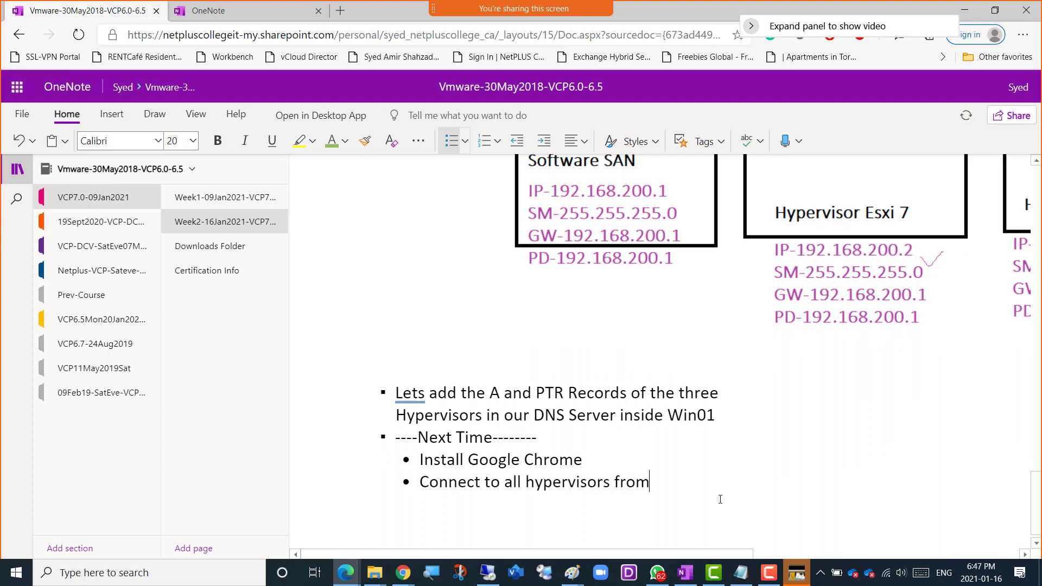
text(the browser)
Add a sub-bullet about exploring the "VMs, Storage, Networking, Monitoring, Admin sections" of a hypervisor.
key(Return)
text(Exp)
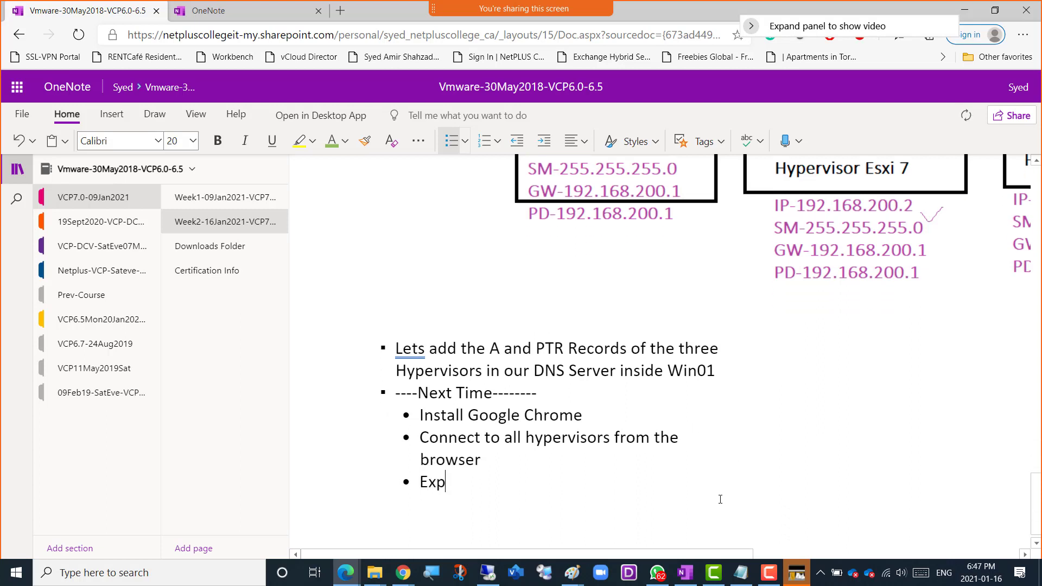
text(ore VMs,)
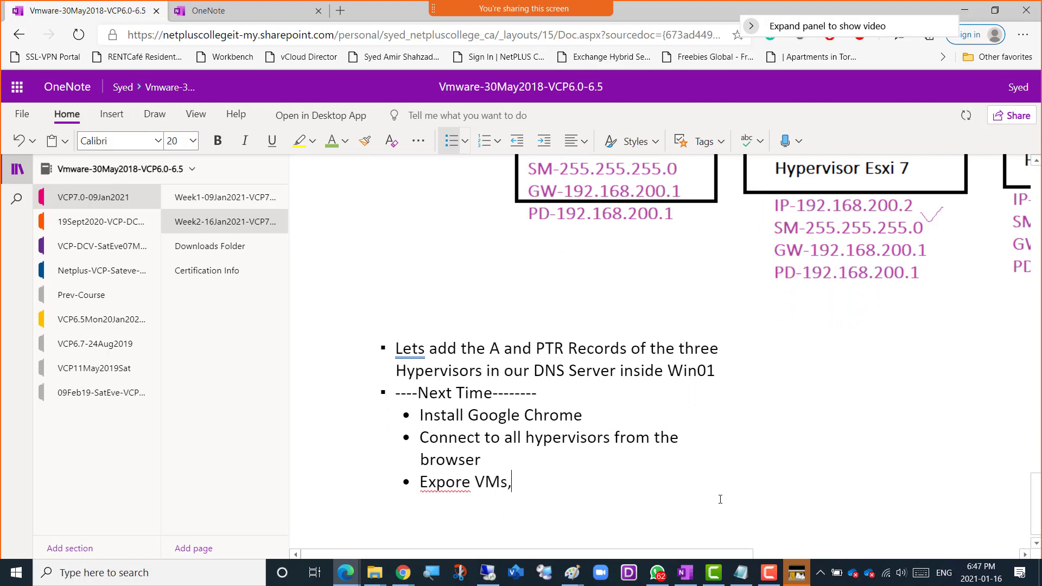
text( Storage, Networking)
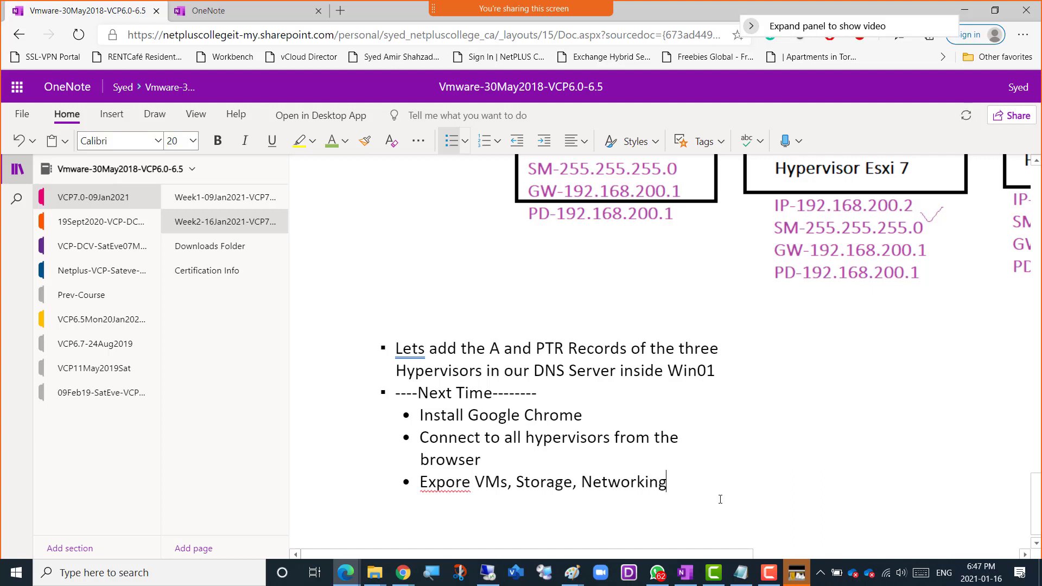
text(, Monitoring)
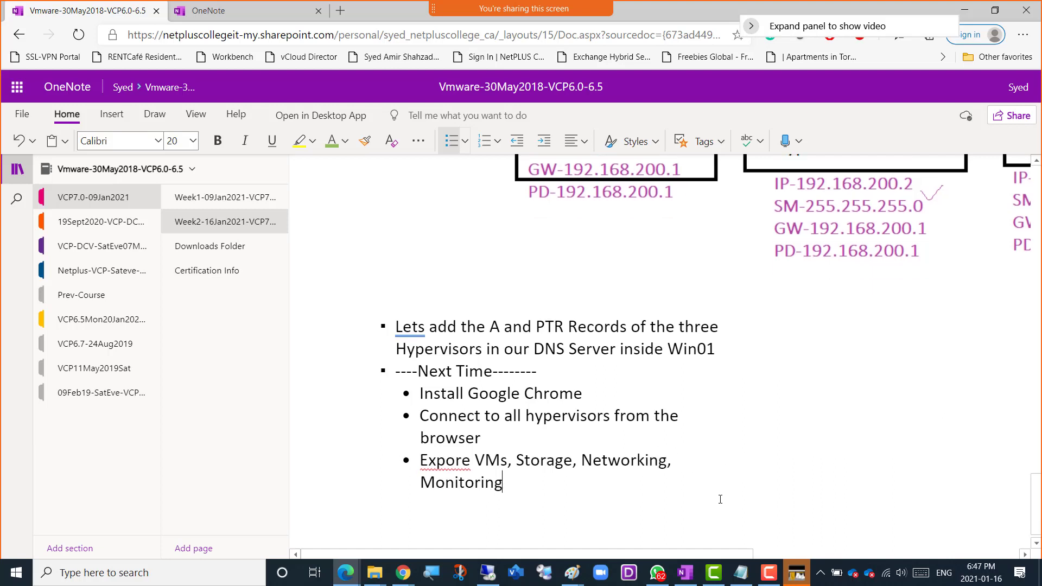
text(, Admin section)
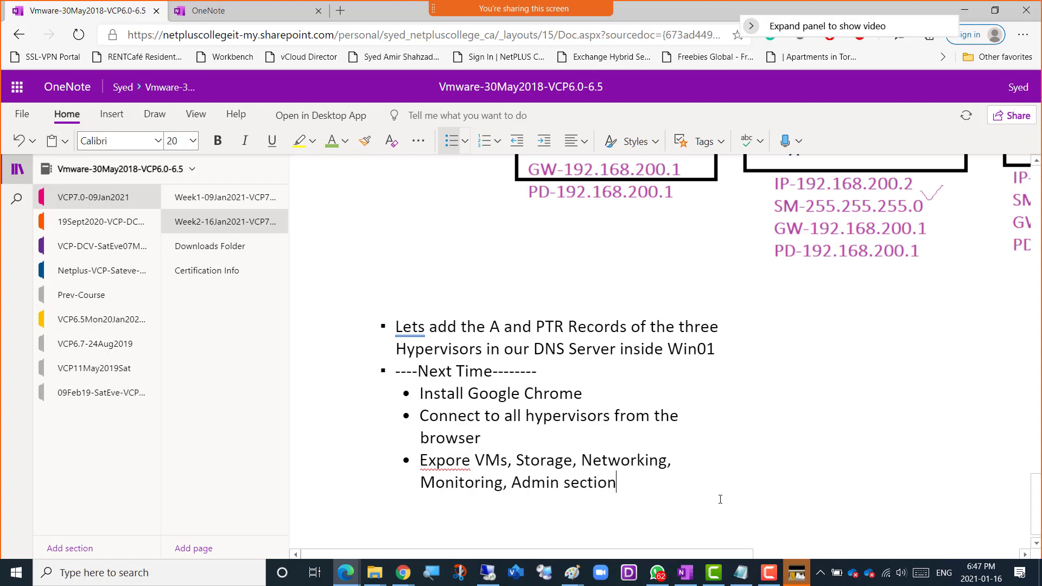
text(s of a hypervsior)
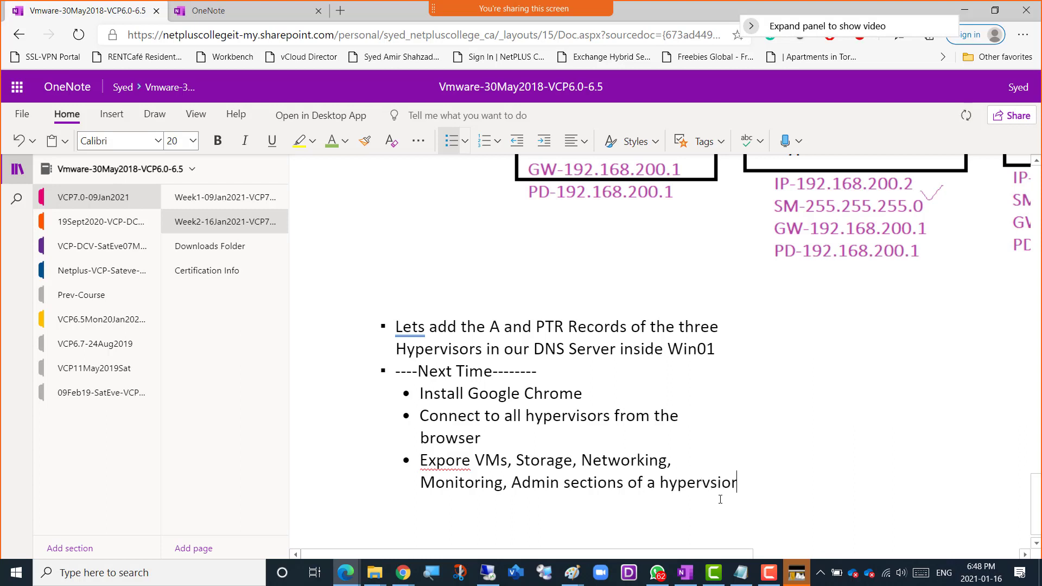
Correct the spelling of "hypervisor" and "Explore" in the last sub-bullet and add an empty sub-bullet below it.
key(BackSpace)
key(BackSpace)
key(BackSpace)
key(BackSpace)
text(isor)
key(Return)
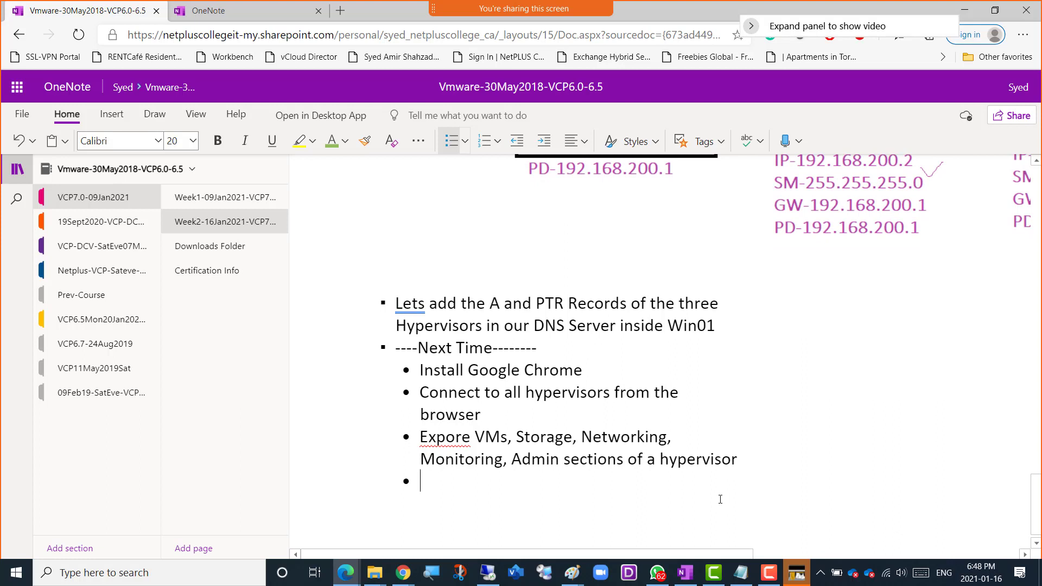
key(Up)
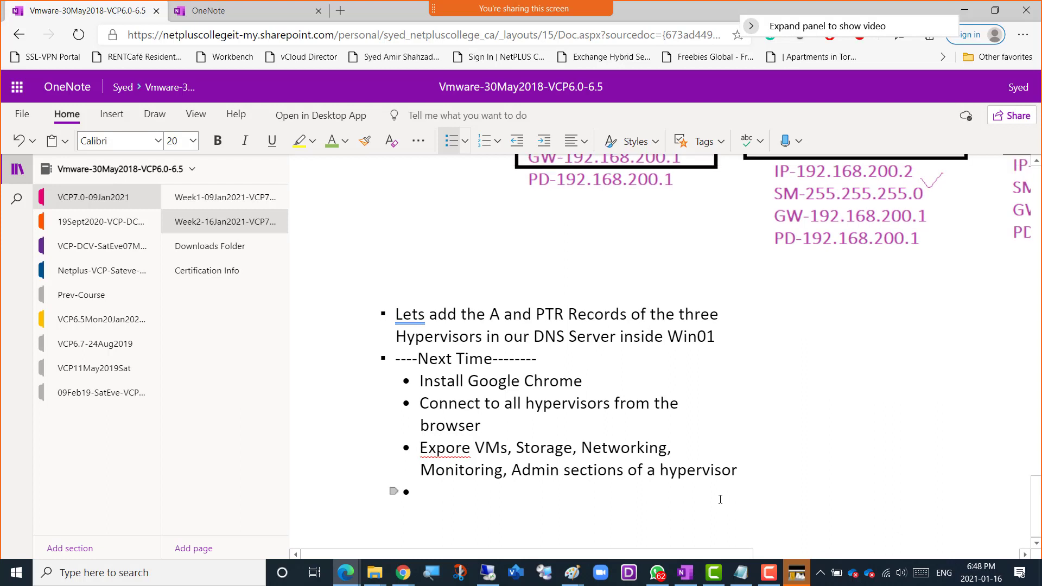
text(l)
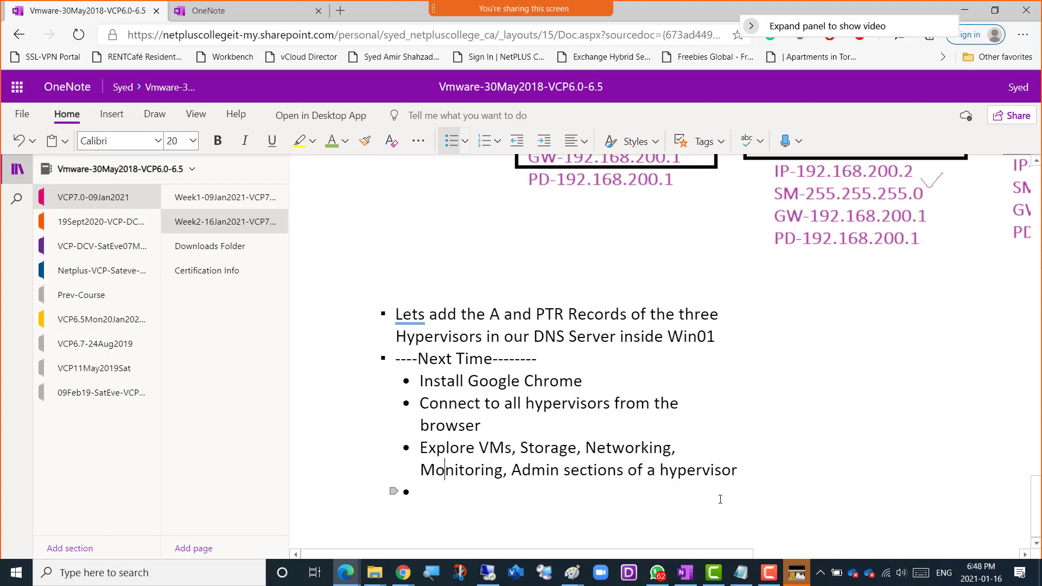
Begin the empty sub-bullet below the Explore item with "VM".
key(Down)
text(VM)
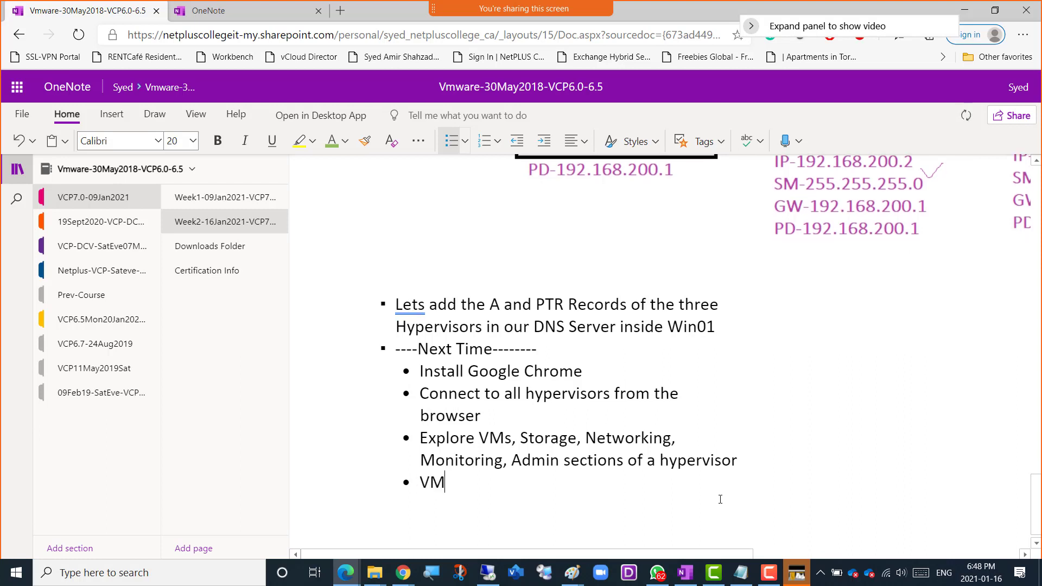